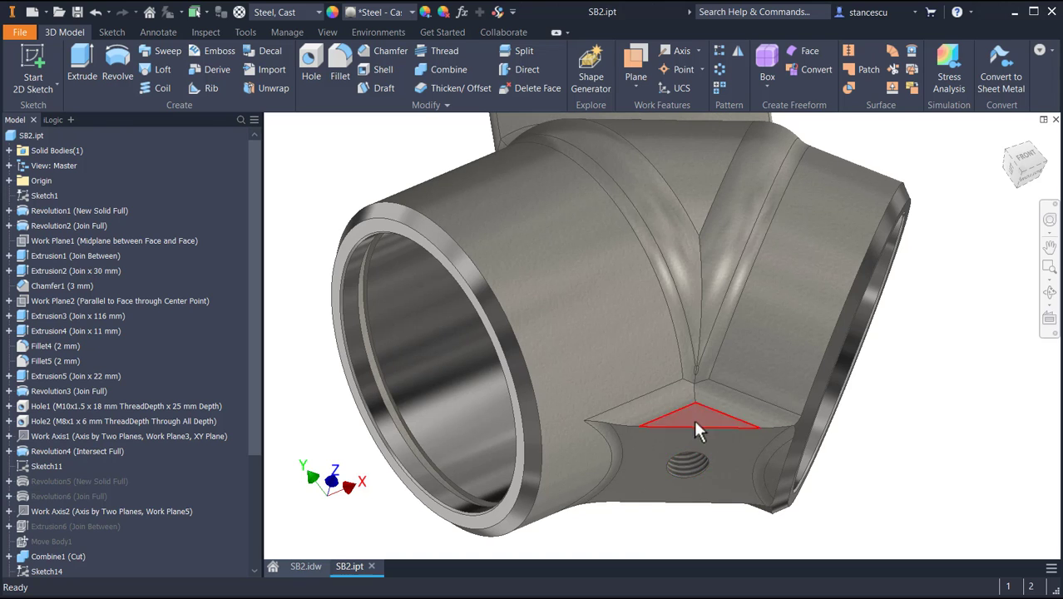
Examine the finished SB2 cast part from several sides, including both tubular ends, the underside boss and the mounting flange
scroll(892, 439, down, 3)
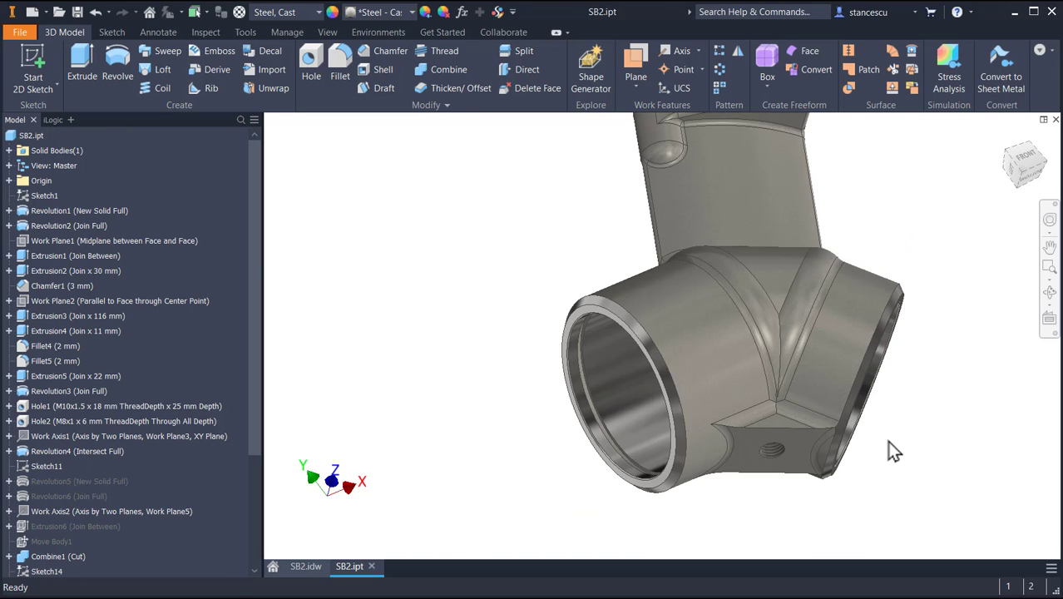
shift+middle_drag(892, 445, 852, 438)
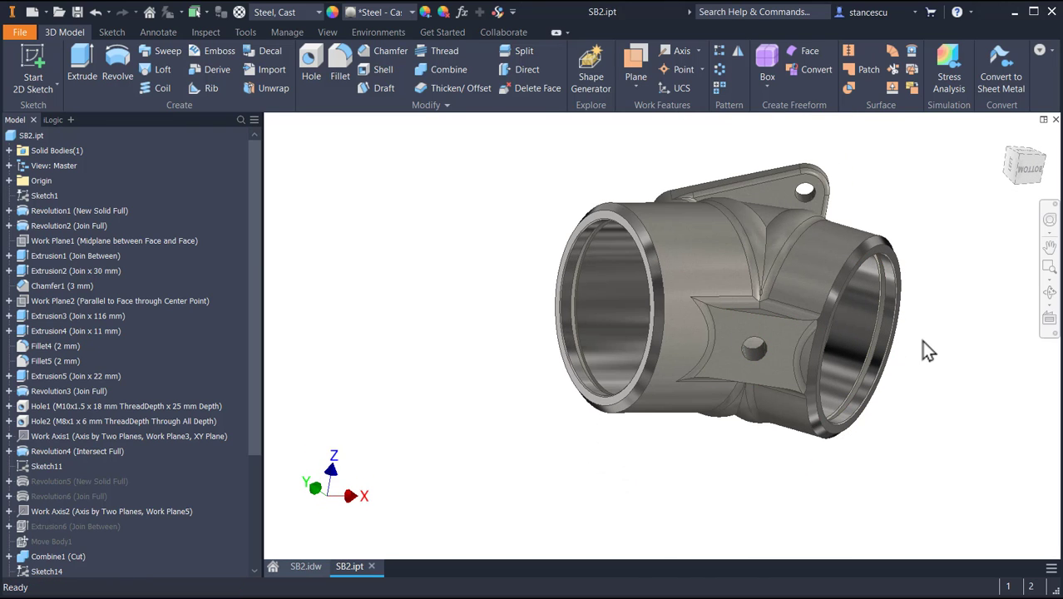
mouse_move(926, 345)
shift+middle_down()
mouse_move(905, 442)
mouse_move(935, 336)
shift+middle_up()
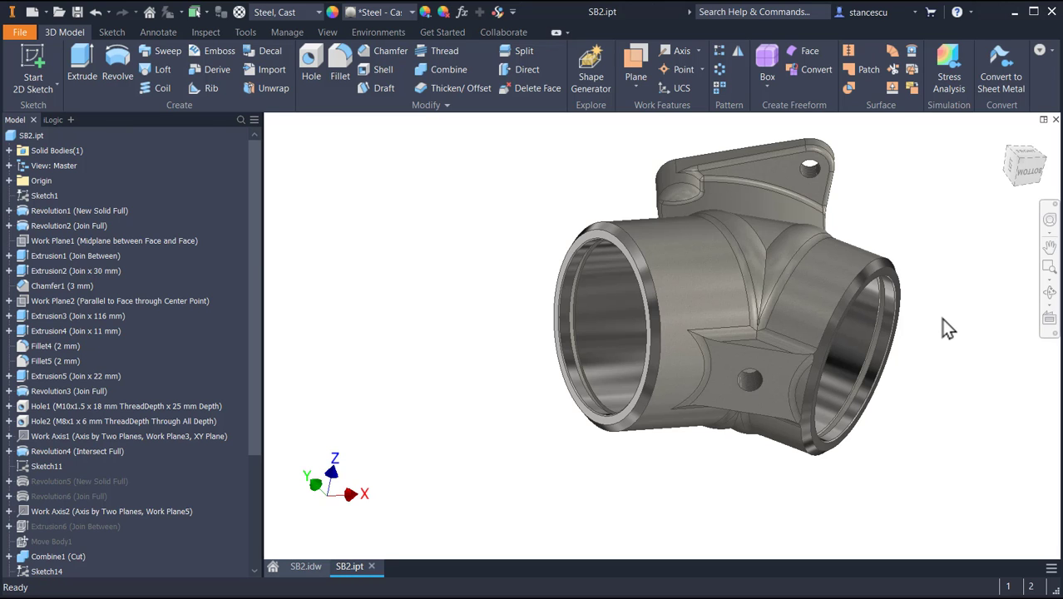
shift+middle_drag(941, 353, 879, 340)
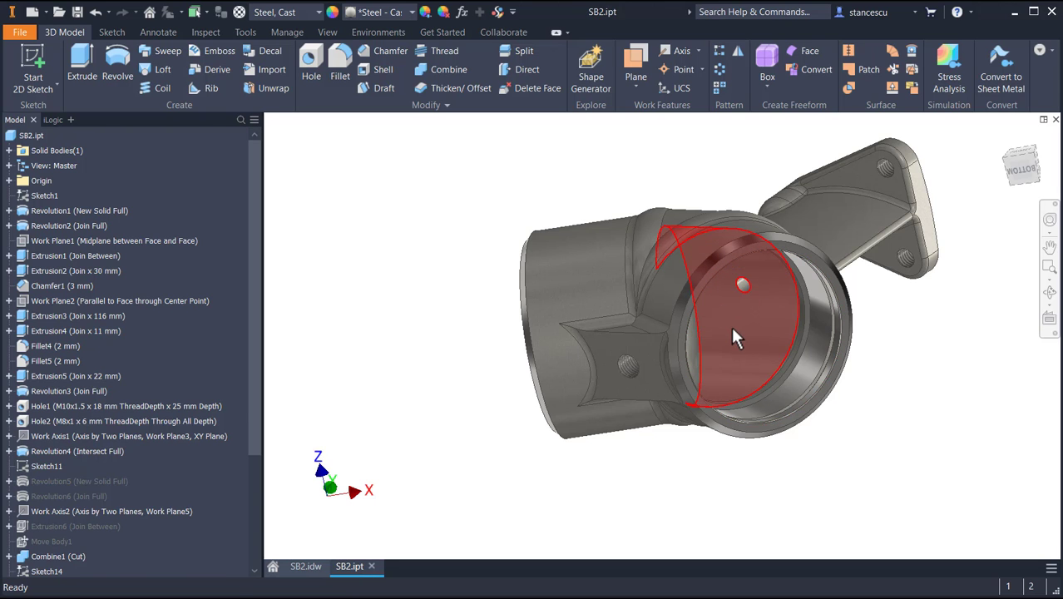
shift+middle_drag(733, 327, 734, 391)
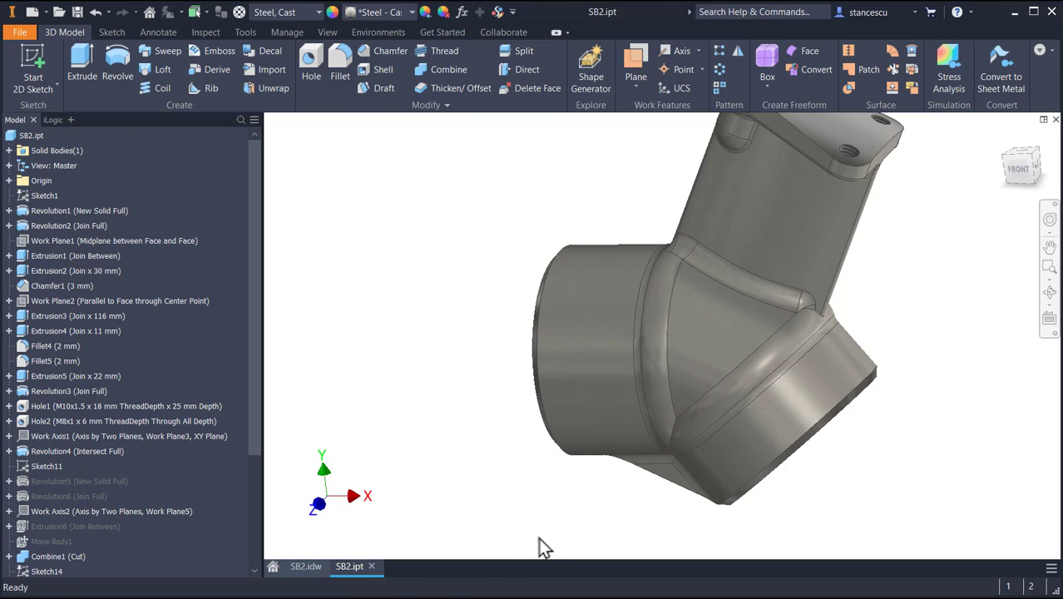
Open the SB2.idw drawing and study the lower part of section A-A with its two angled tubular ends
click(306, 567)
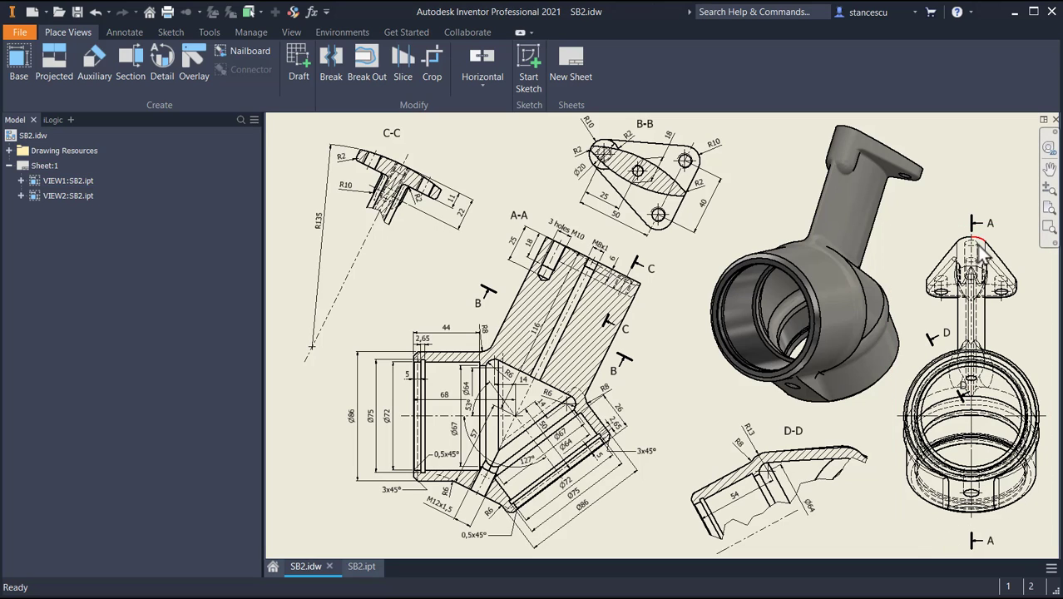
click(965, 395)
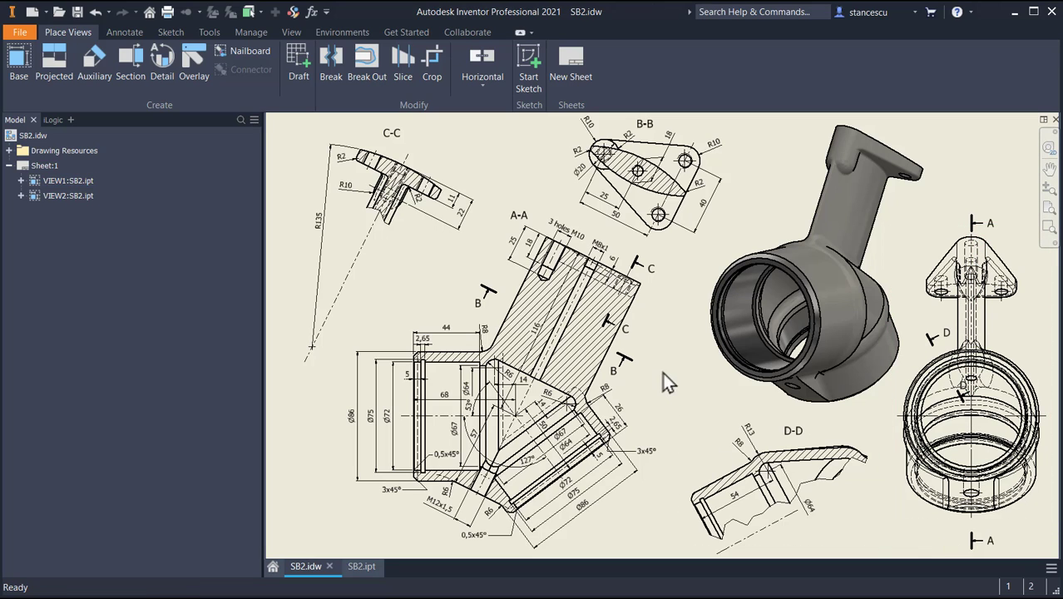
scroll(509, 429, up, 3)
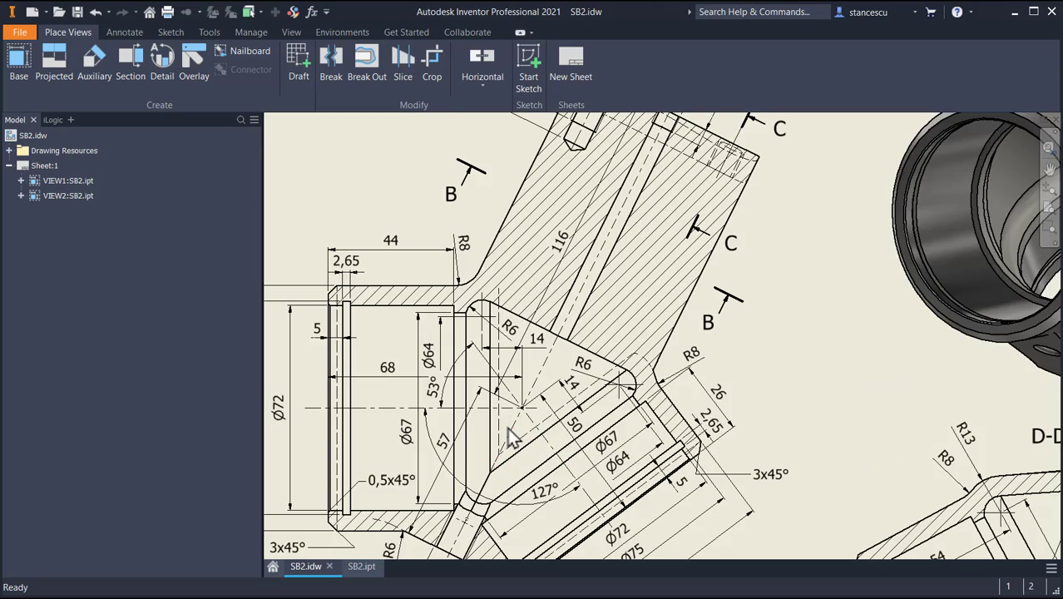
scroll(578, 336, up, 3)
mouse_move(578, 335)
middle_down()
mouse_move(648, 287)
mouse_move(641, 336)
middle_up()
scroll(646, 309, down, 2)
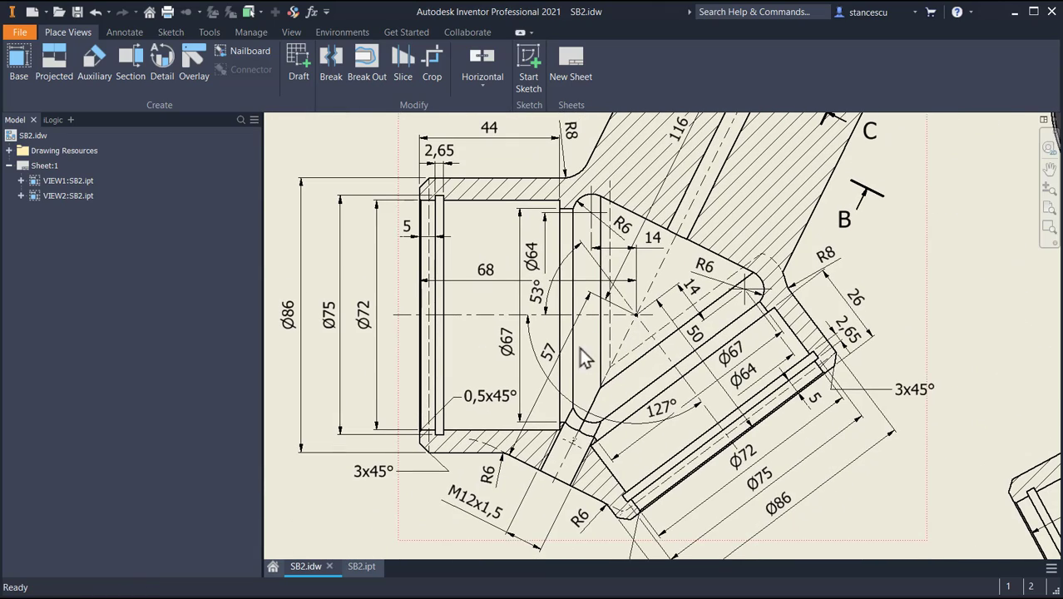
middle_drag(568, 353, 578, 362)
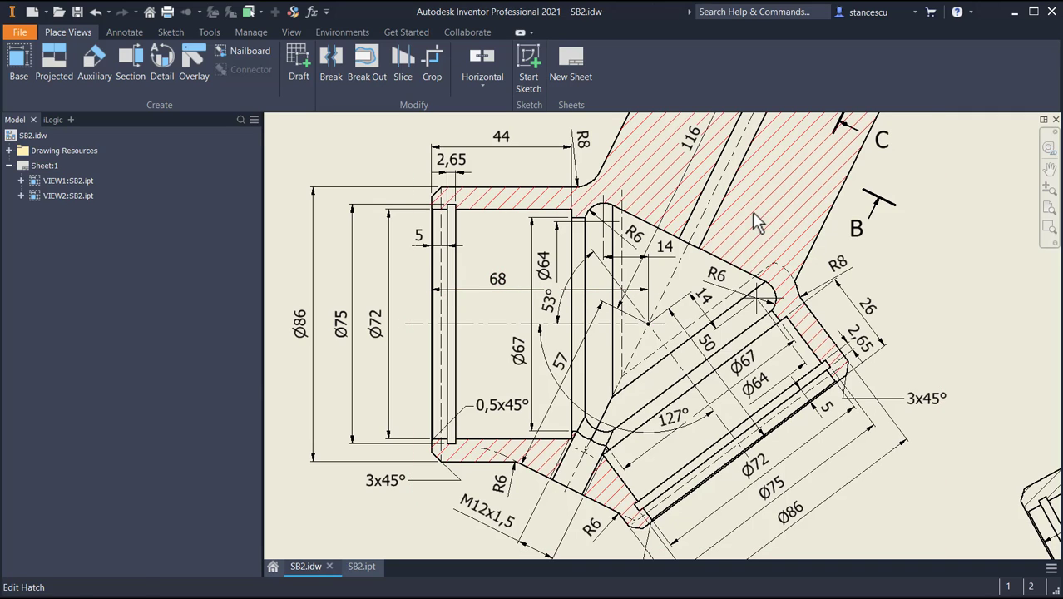
Review the arm and threaded holes in section A-A, sections C-C and B-B, and the isometric view, ending on the whole sheet
mouse_move(754, 220)
middle_down()
mouse_move(683, 379)
mouse_move(621, 436)
middle_up()
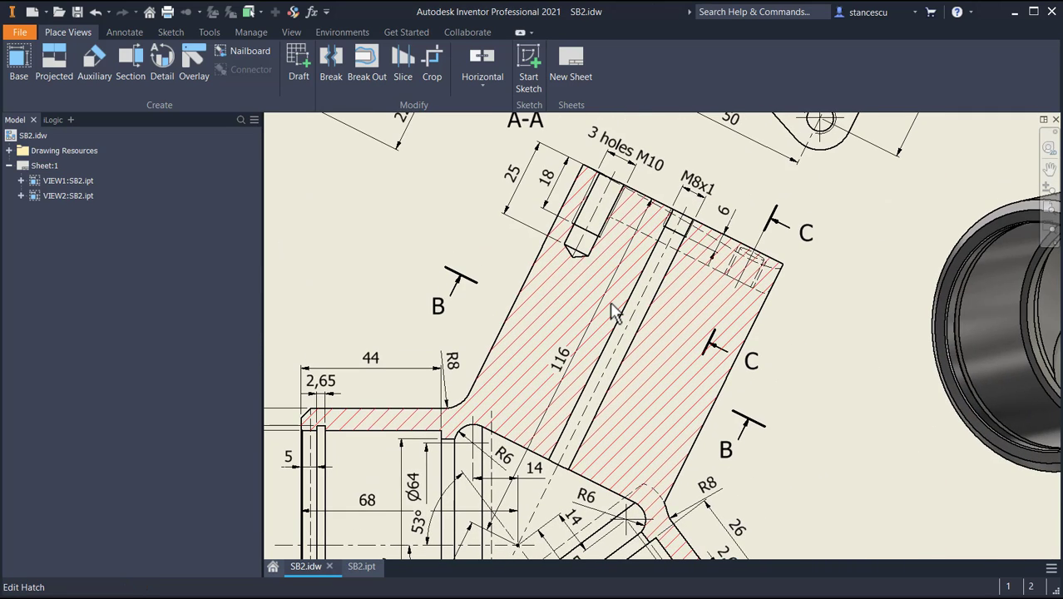
scroll(614, 312, down, 3)
middle_drag(458, 237, 466, 354)
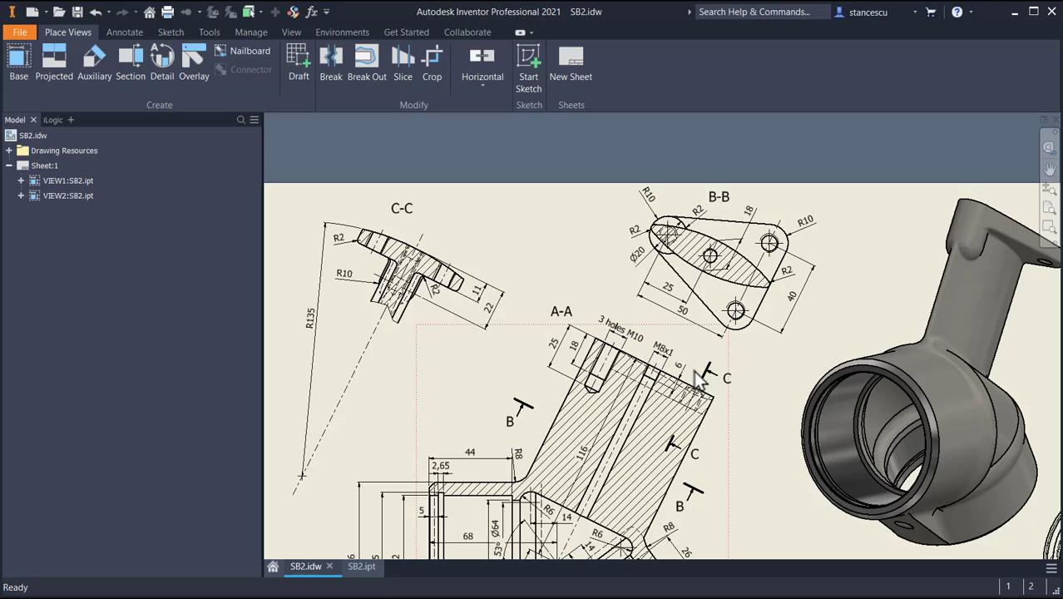
middle_drag(694, 370, 588, 340)
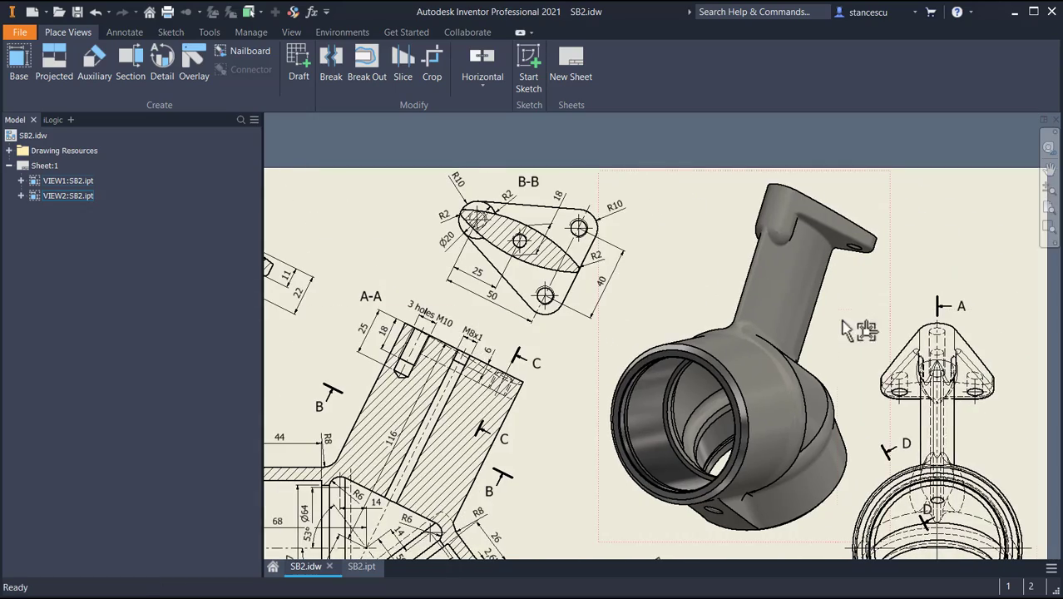
mouse_move(865, 329)
middle_down()
mouse_move(744, 299)
mouse_move(715, 275)
mouse_move(722, 178)
middle_up()
mouse_move(692, 307)
middle_down()
mouse_move(736, 278)
mouse_move(840, 265)
middle_up()
middle_drag(718, 286, 681, 412)
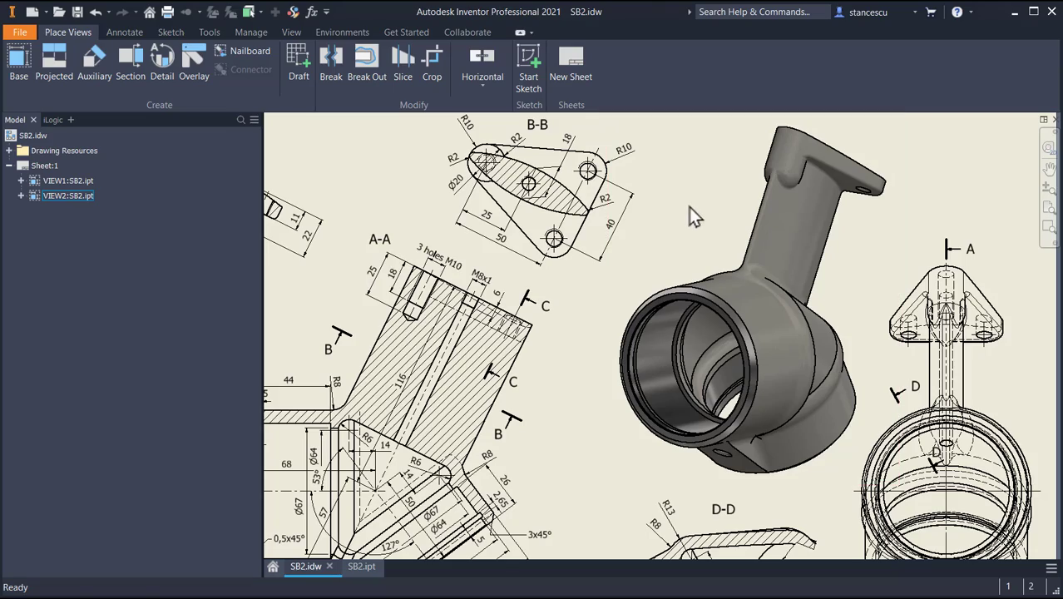
middle_drag(689, 208, 692, 209)
key(Home)
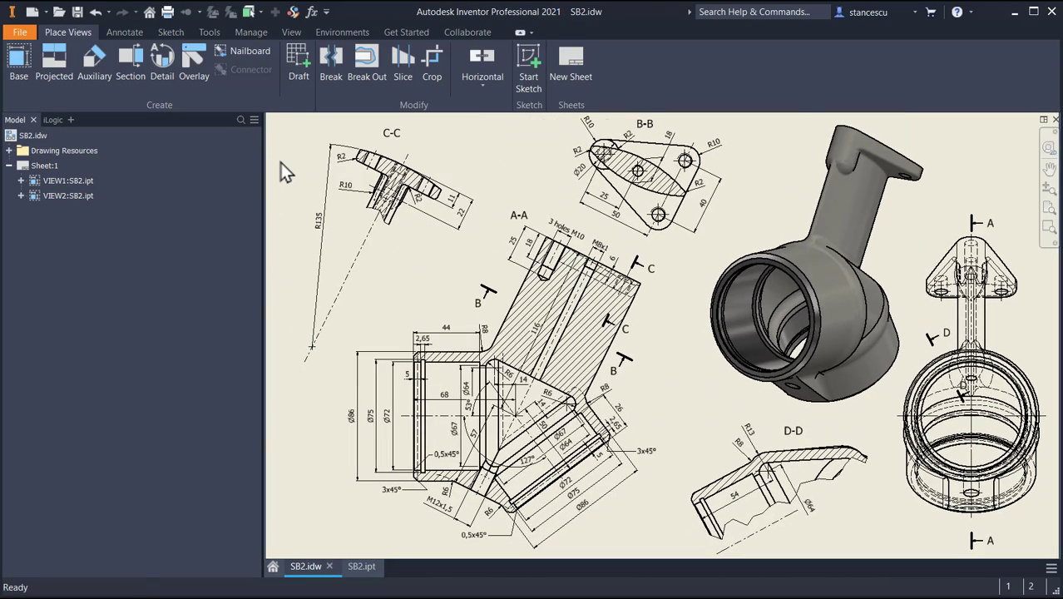
Create a new part from the metric Standard (mm).ipt template and start a 2D sketch on the XY plane
click(30, 13)
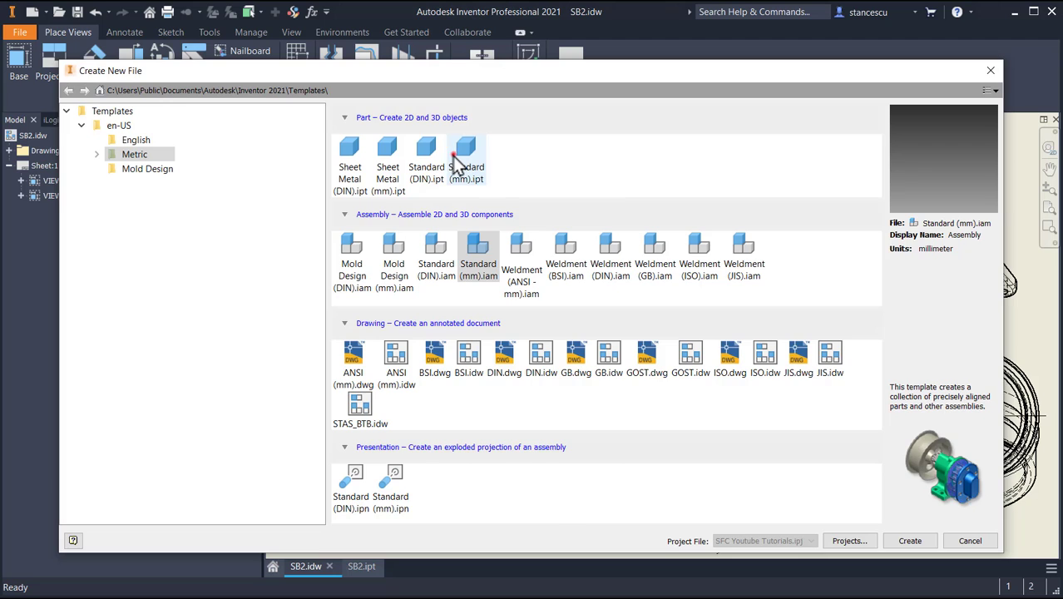
double_click(458, 158)
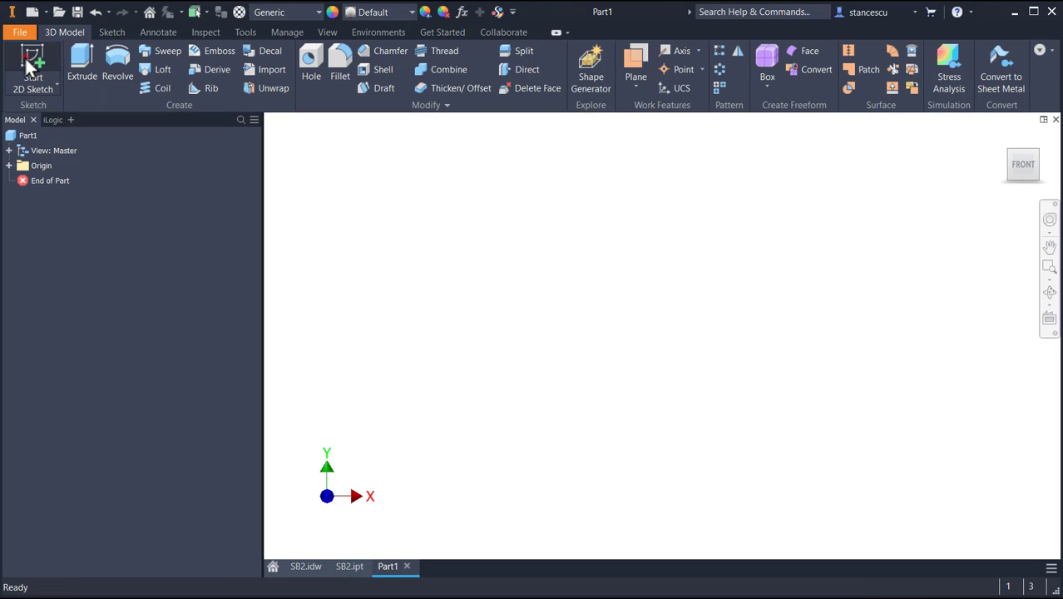
click(30, 64)
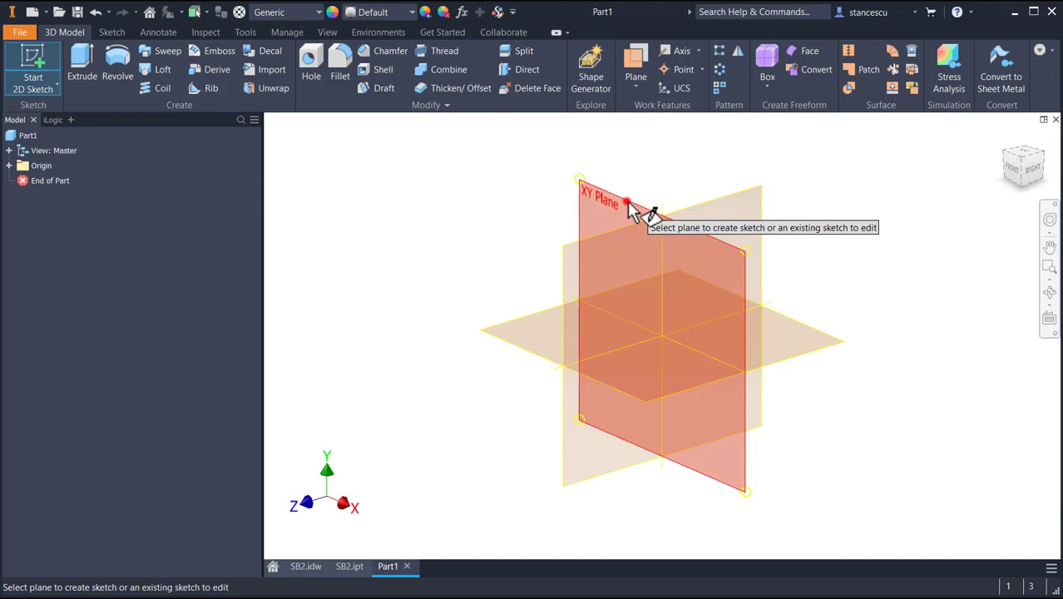
click(628, 202)
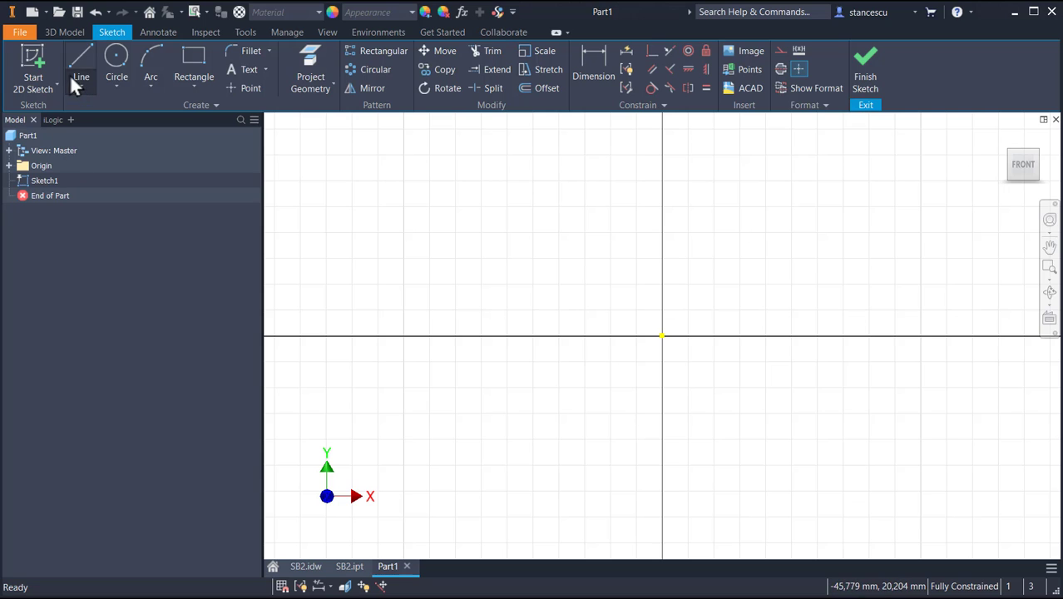
Draw a horizontal line about 15.6 mm long ending at the origin, continue with a line sloping down-right, and convert both to centerlines
click(82, 55)
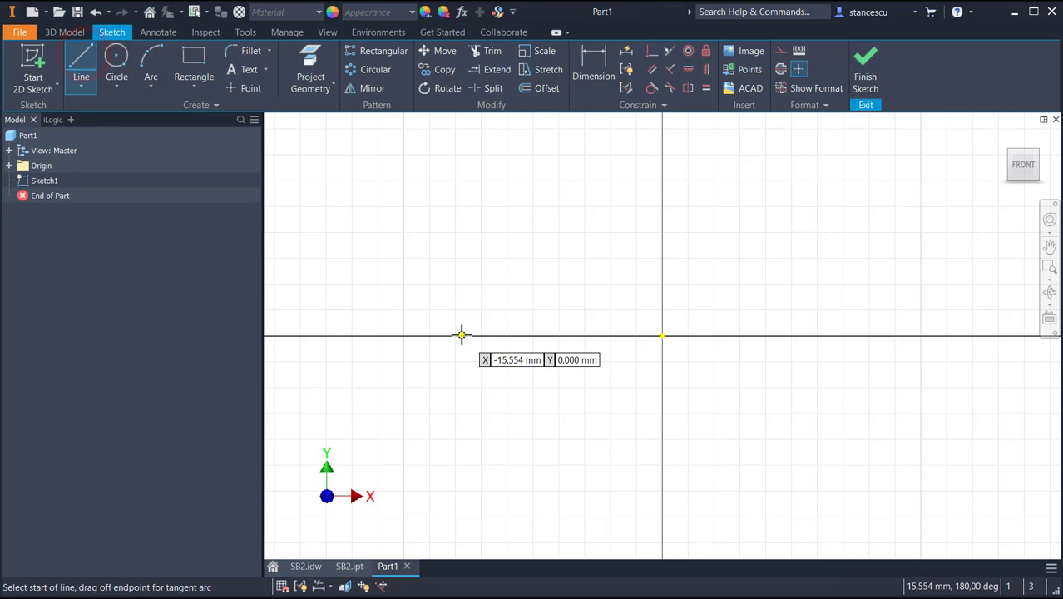
click(461, 334)
click(662, 335)
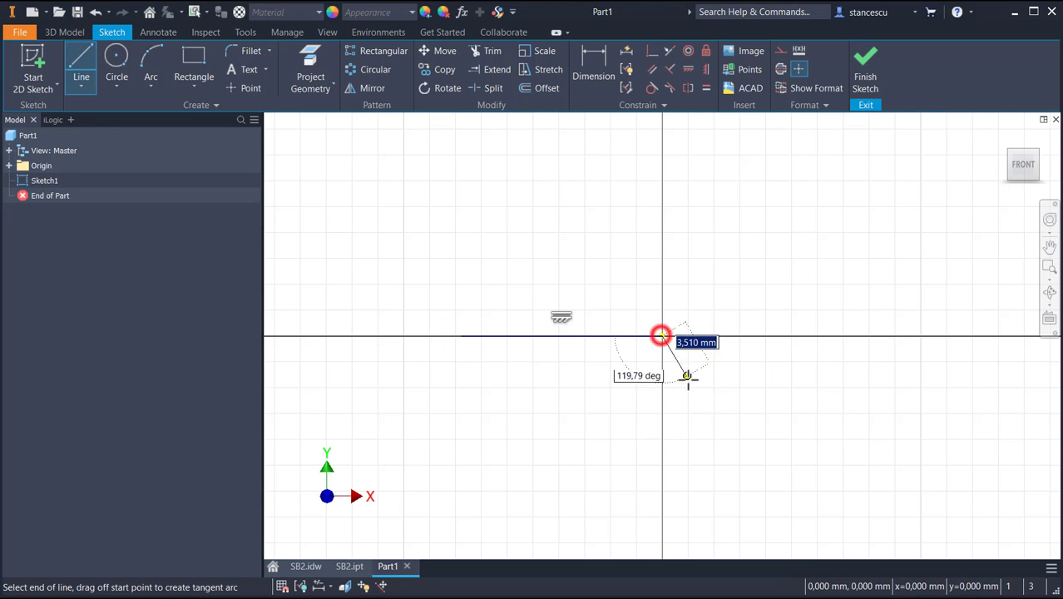
click(837, 443)
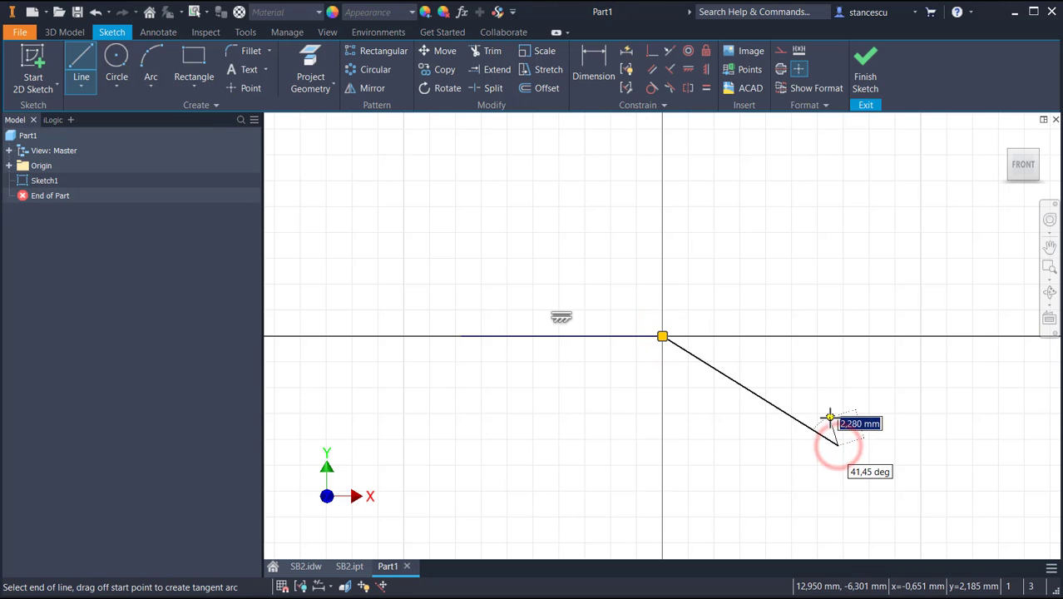
key(Escape)
drag(706, 278, 611, 357)
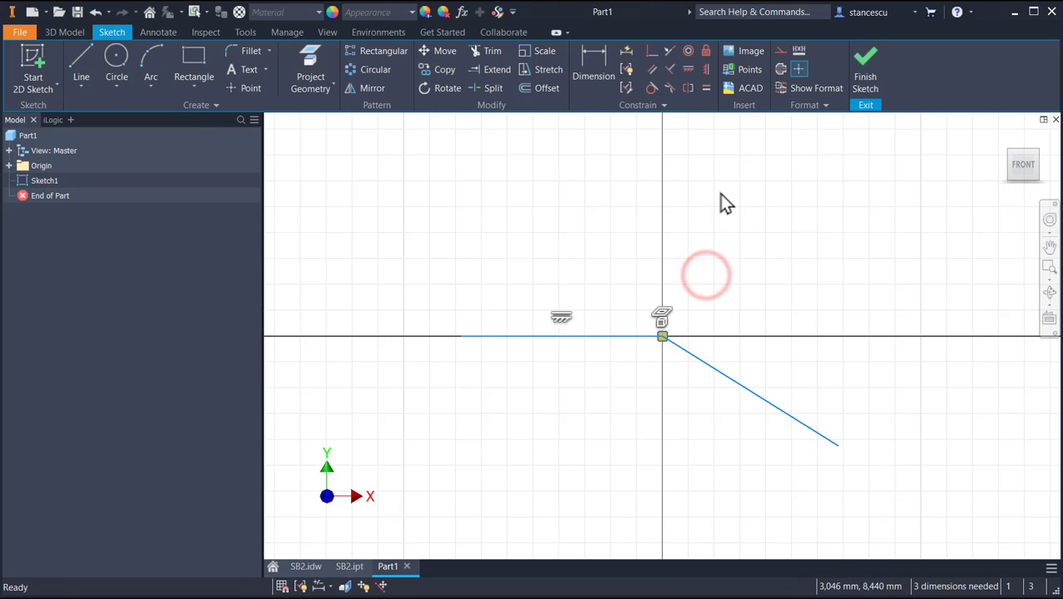
click(779, 70)
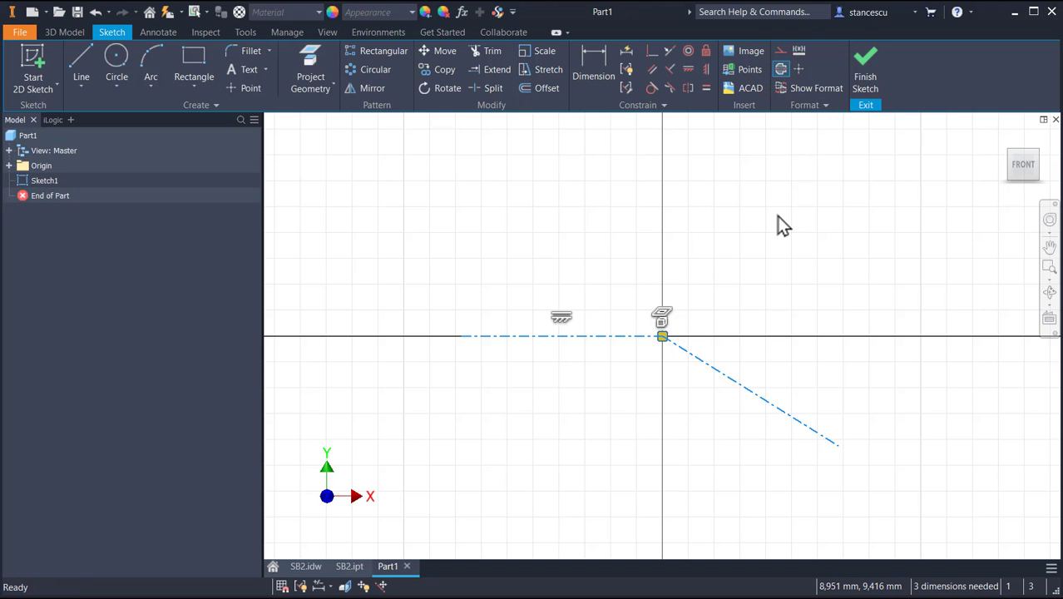
Dimension the angle between the two centerlines as 127 degrees
click(593, 69)
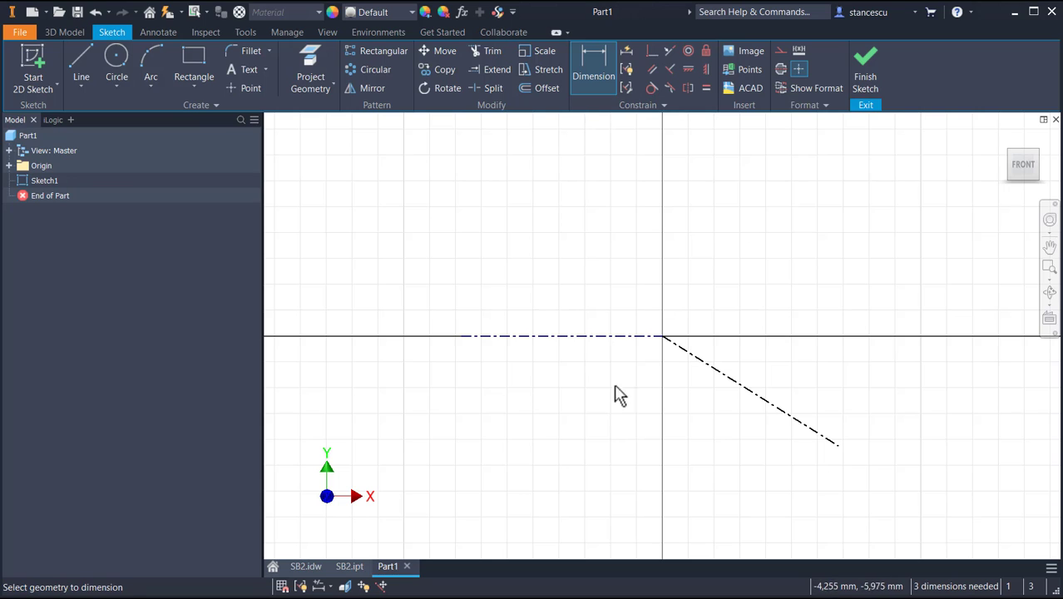
click(601, 336)
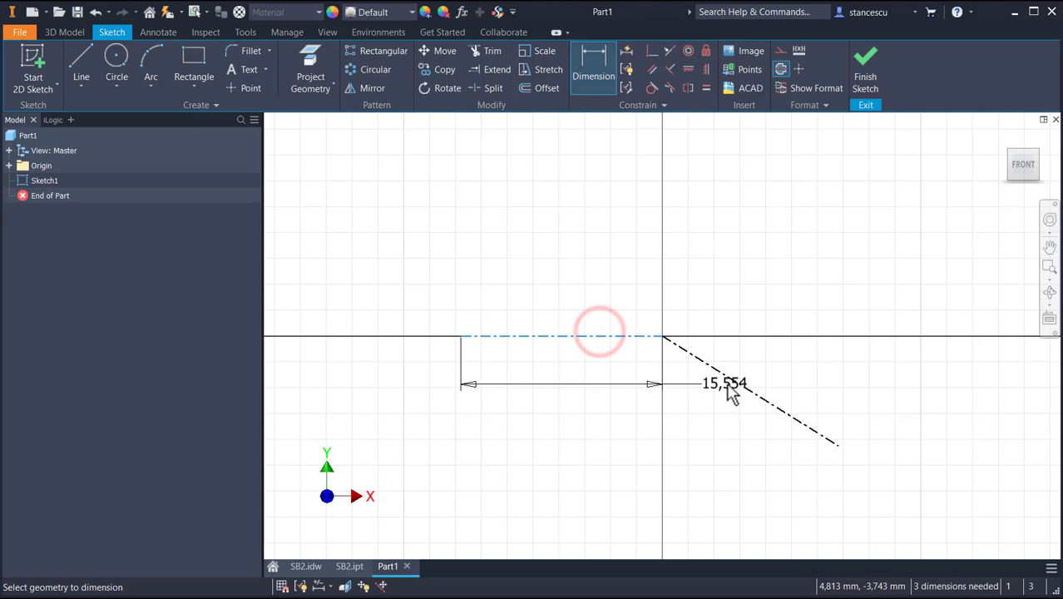
click(728, 380)
click(620, 427)
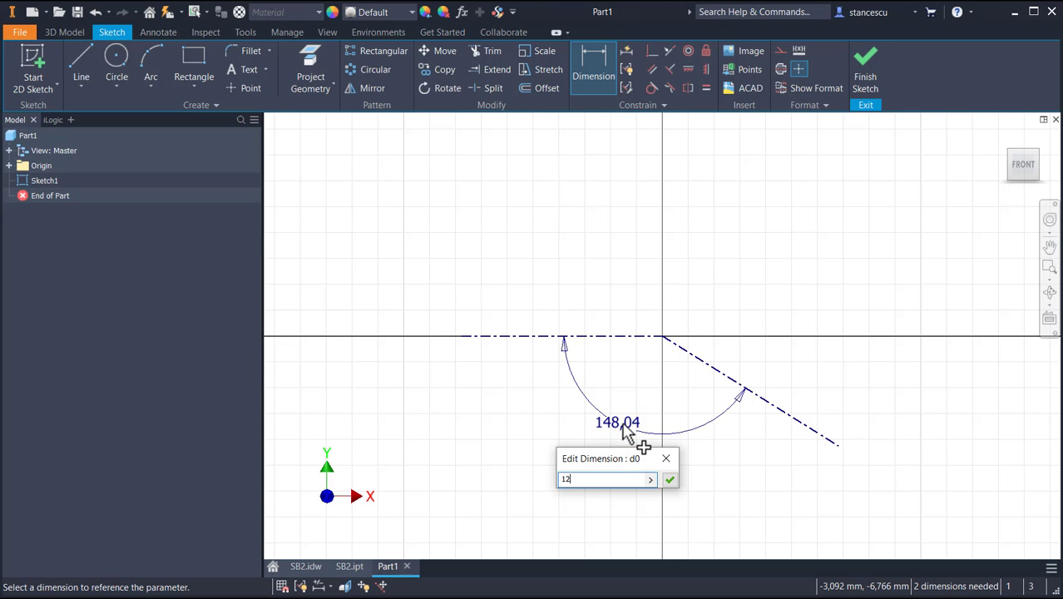
text(127)
key(Return)
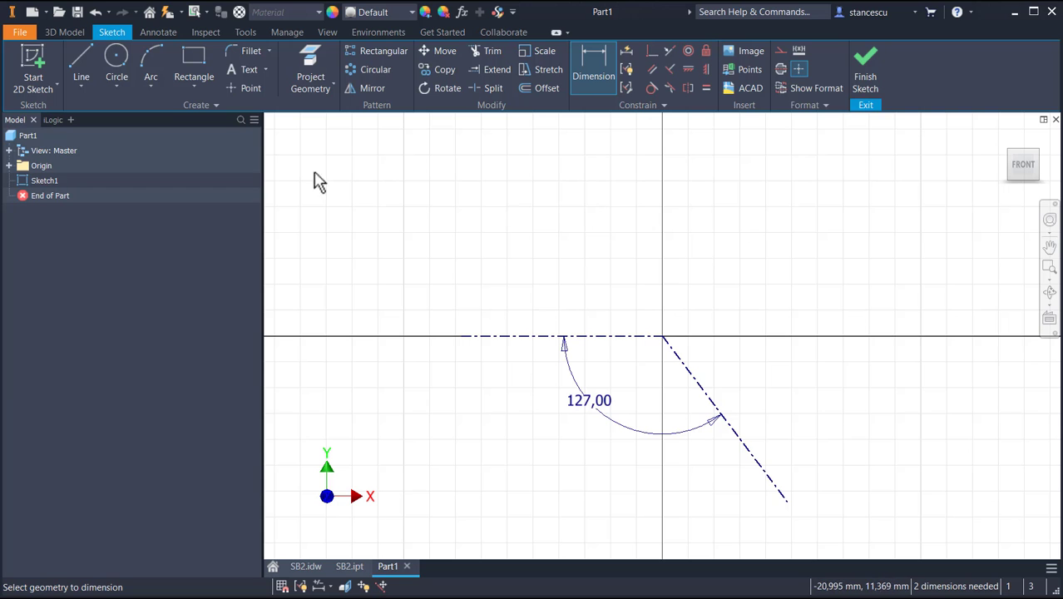
Return to the SB2.idw drawing and examine the diameters, lengths, chamfers and radii of the tubular ends in sections A-A and D-D
click(343, 568)
click(308, 567)
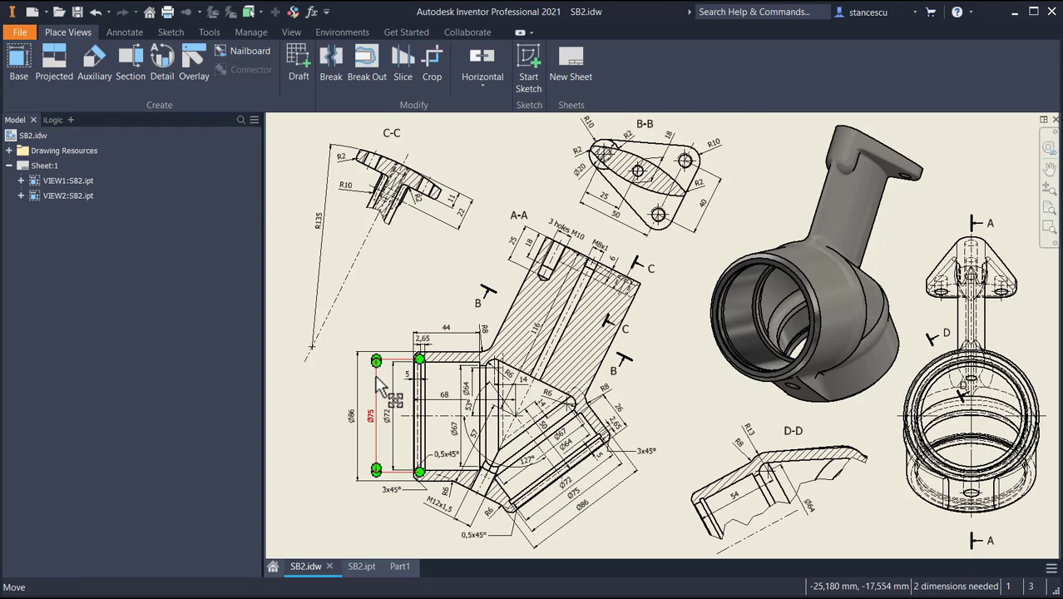
scroll(433, 404, down, 3)
middle_drag(559, 377, 634, 179)
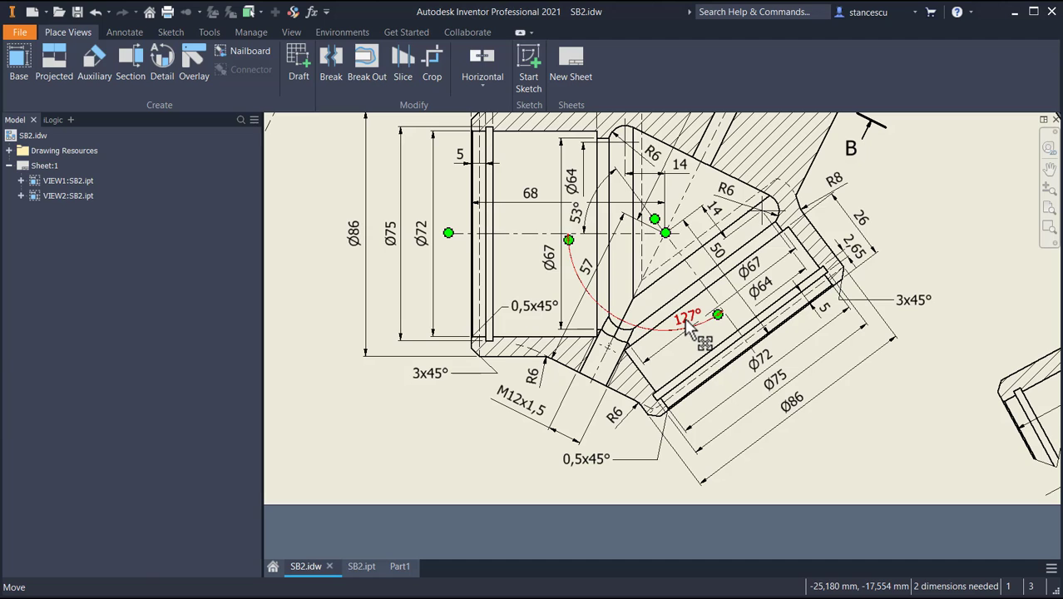
middle_drag(501, 195, 490, 282)
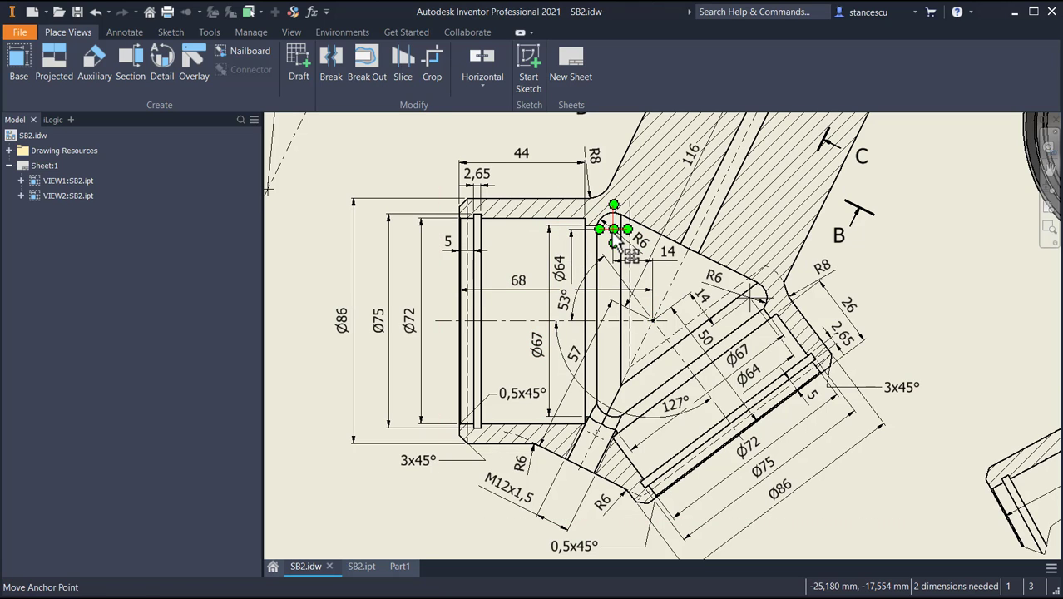
middle_drag(687, 308, 539, 276)
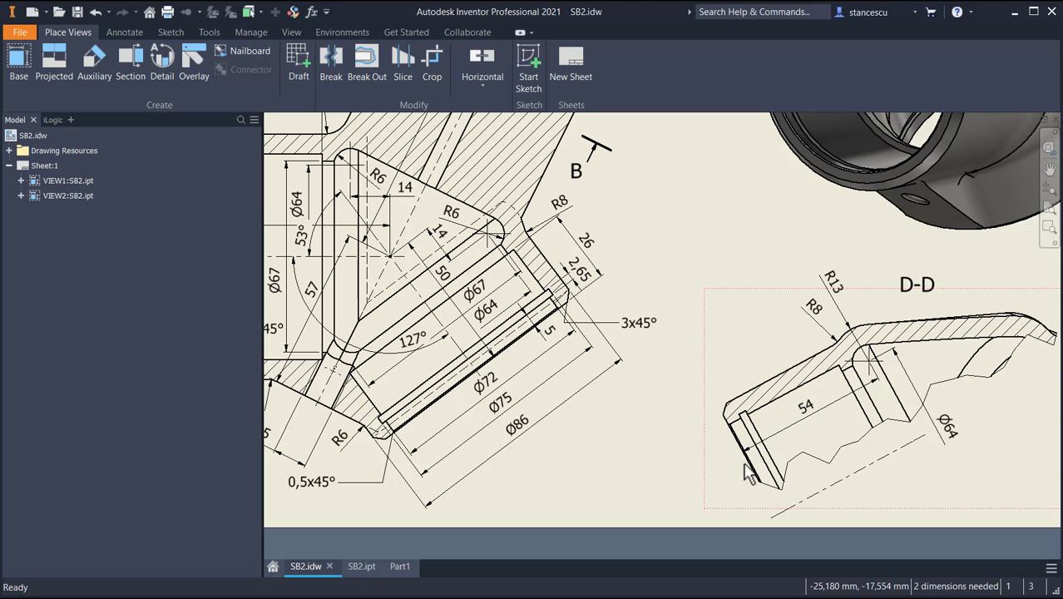
middle_drag(638, 395, 909, 387)
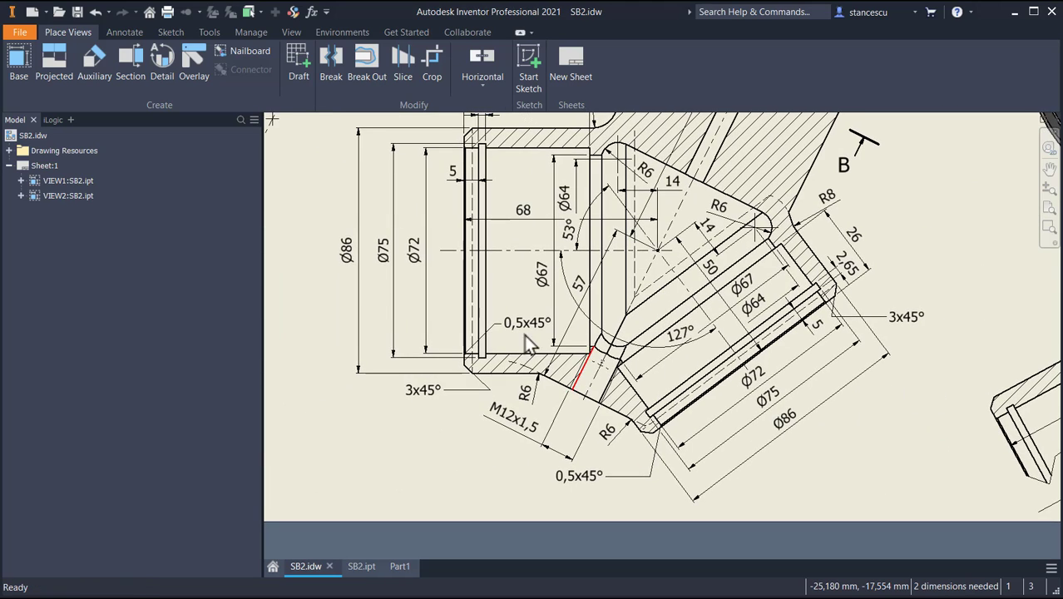
middle_drag(524, 335, 503, 419)
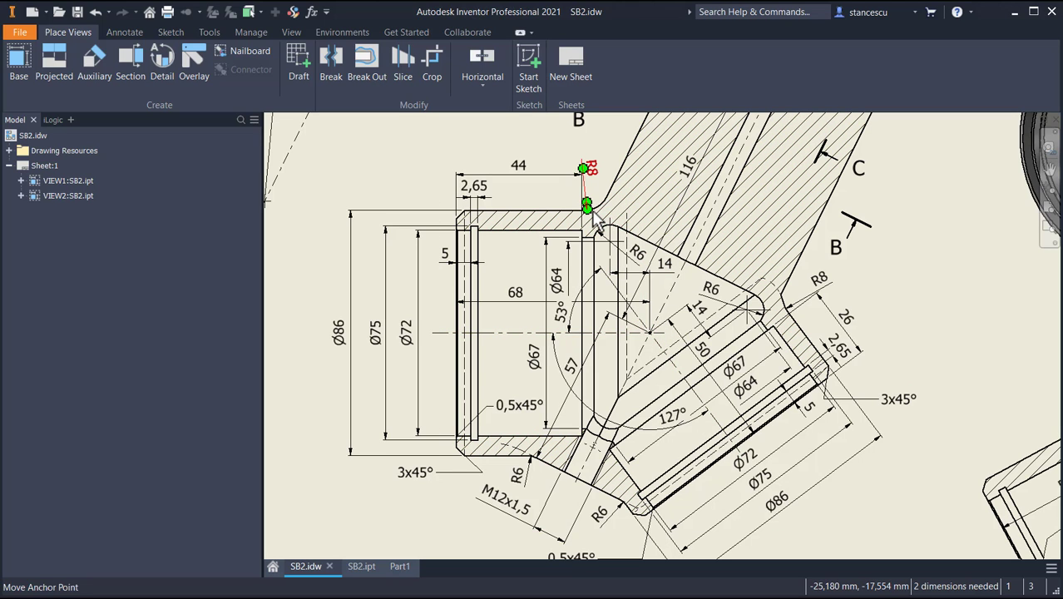
mouse_move(940, 391)
middle_down()
mouse_move(524, 323)
mouse_move(554, 327)
middle_up()
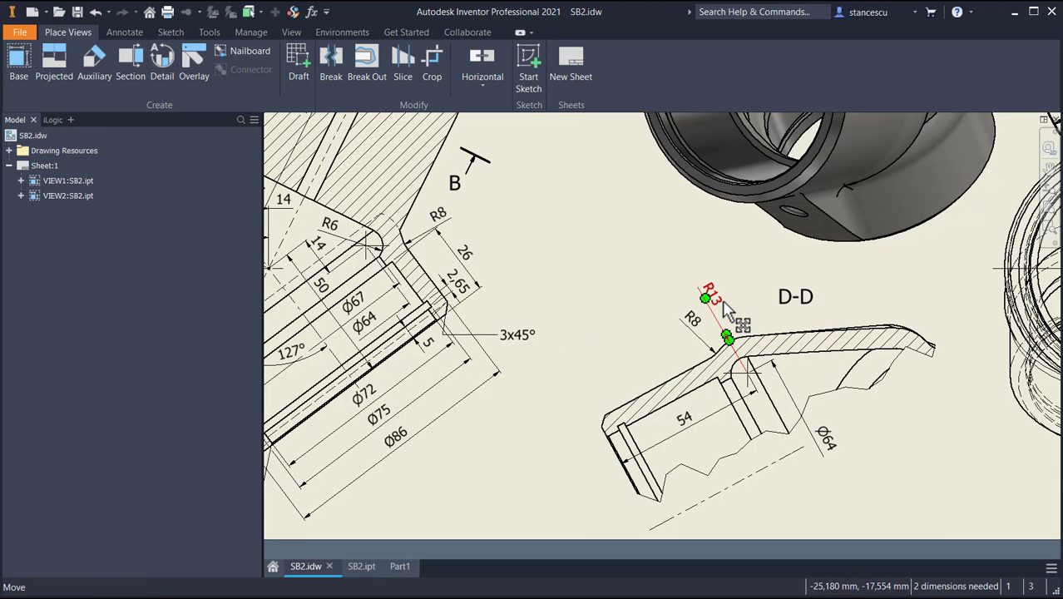
Back in Part1, draw a vertical line about 14.5 mm up from the horizontal centerline's outer end, then a horizontal line about 9.5 mm inward
middle_drag(675, 340, 876, 361)
middle_drag(537, 325, 592, 360)
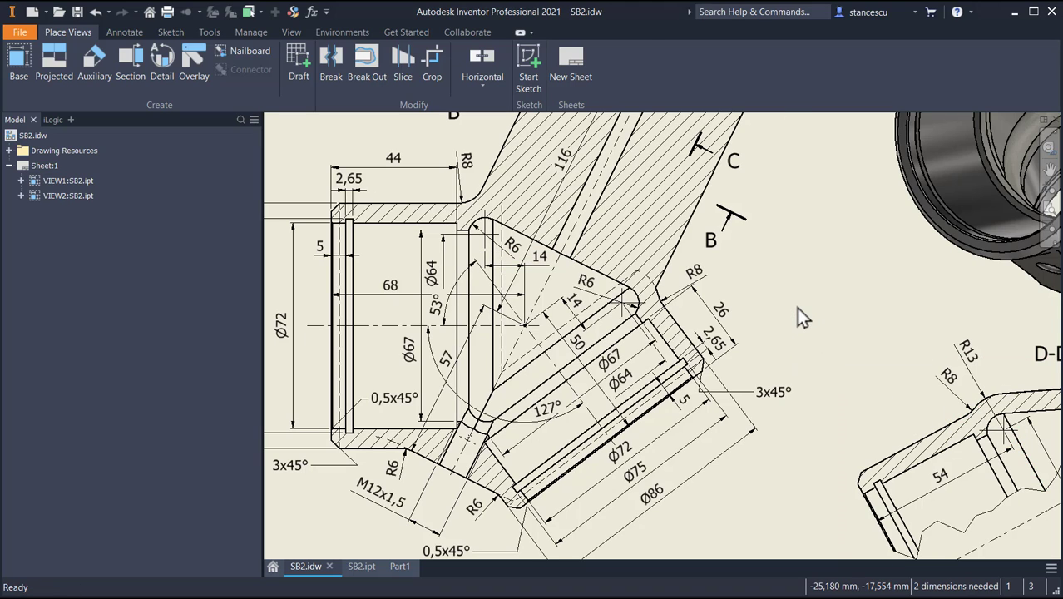
click(402, 567)
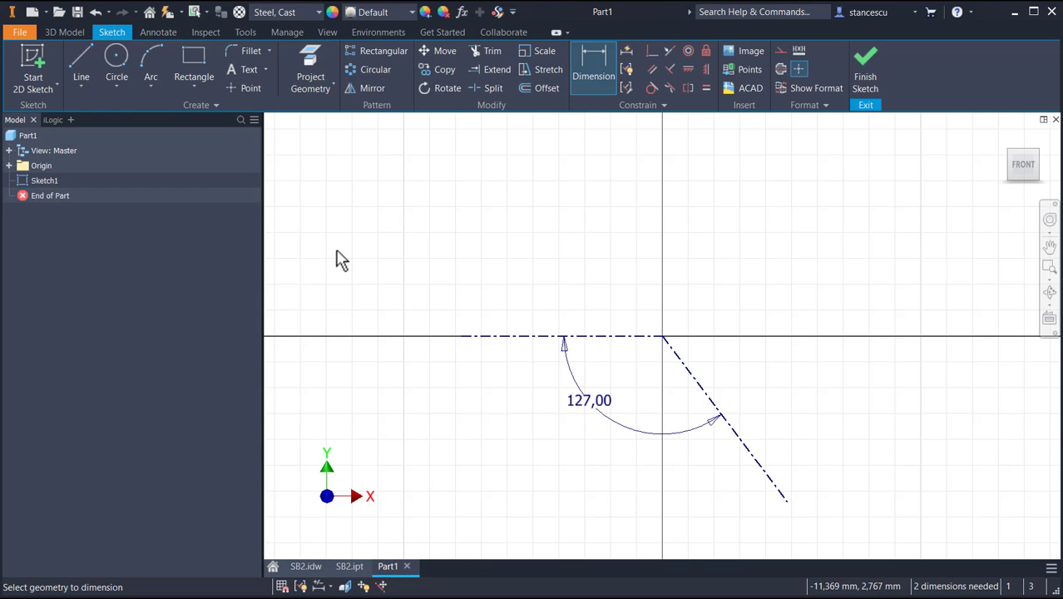
click(80, 60)
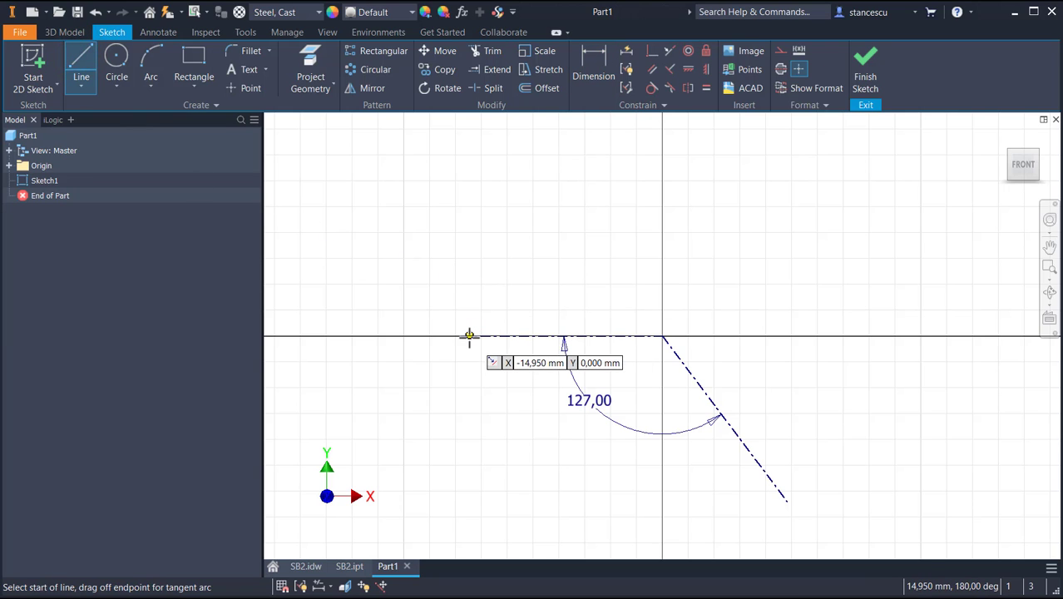
click(463, 336)
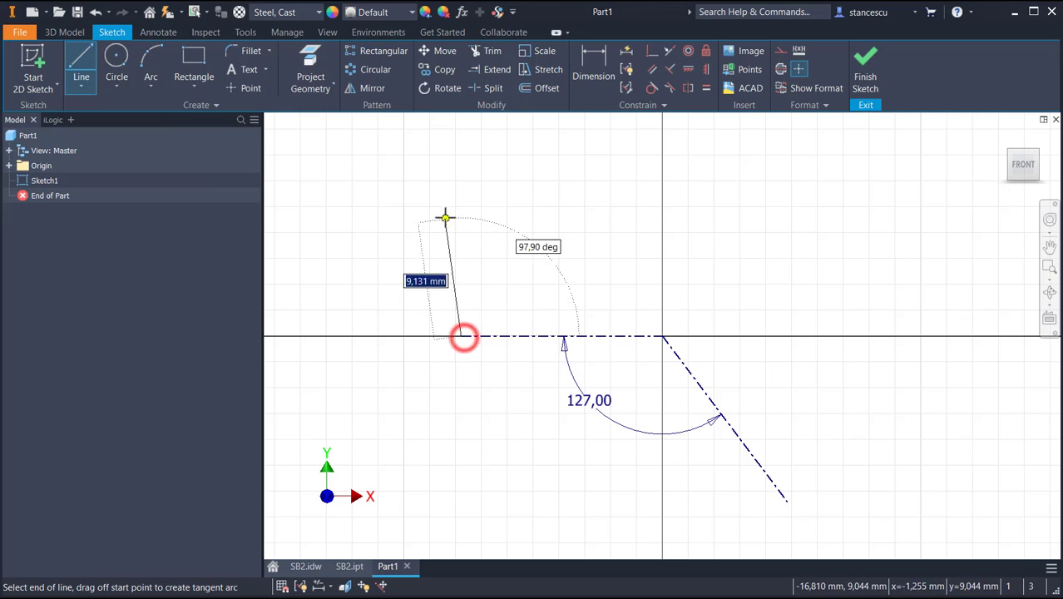
click(462, 148)
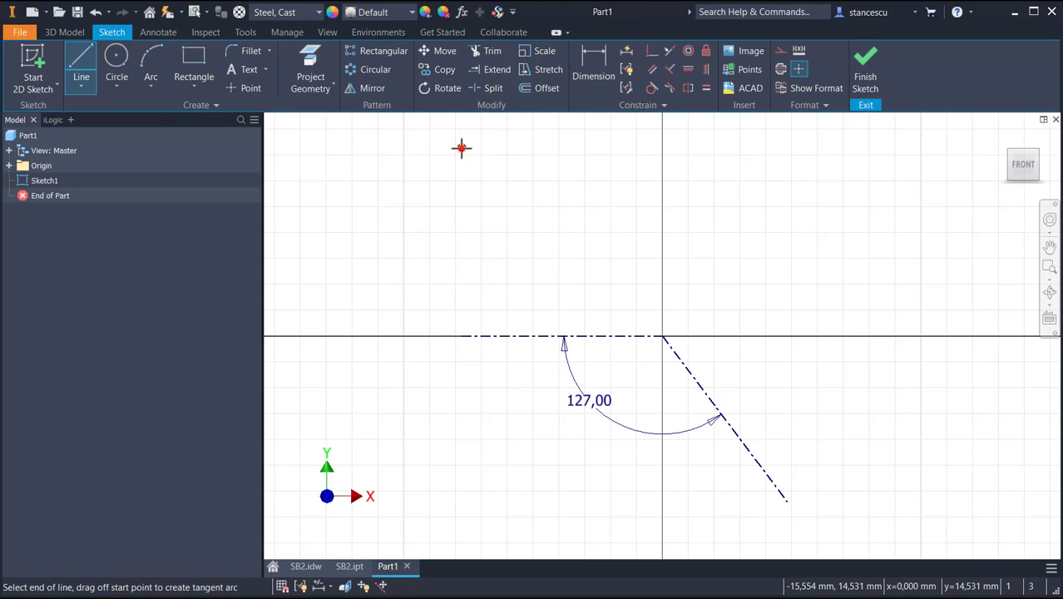
click(585, 148)
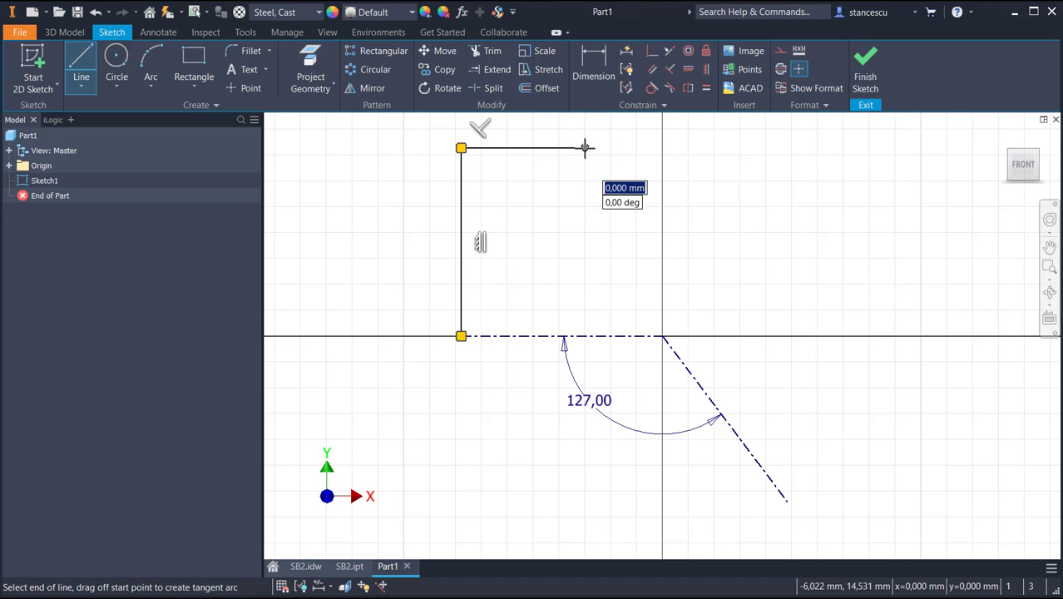
key(Escape)
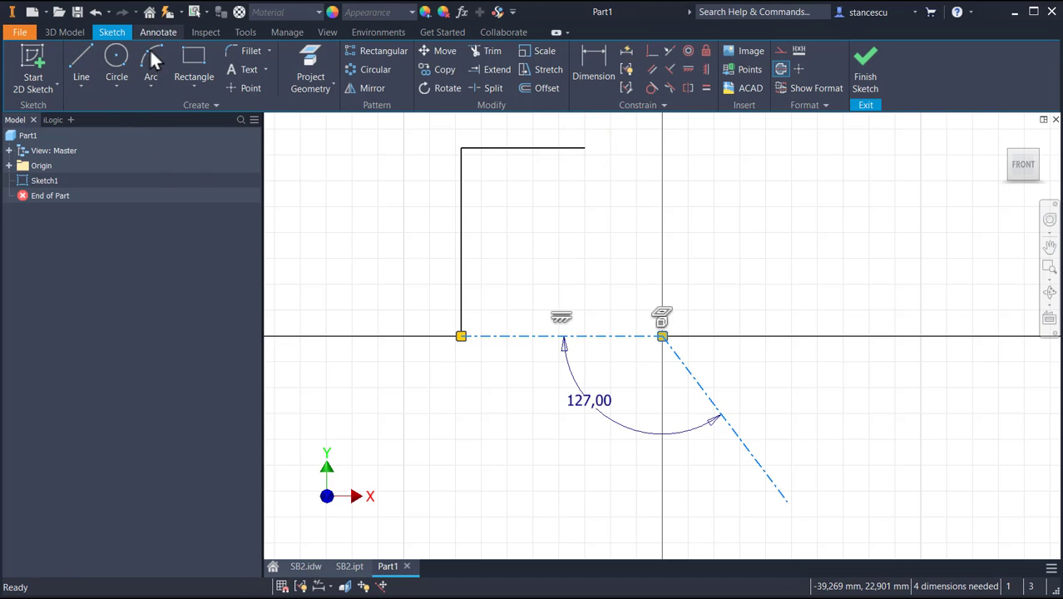
Add a three-point arc with a chord of about 3 mm, bulging outward from the inner end of the upper horizontal line
click(151, 56)
click(585, 148)
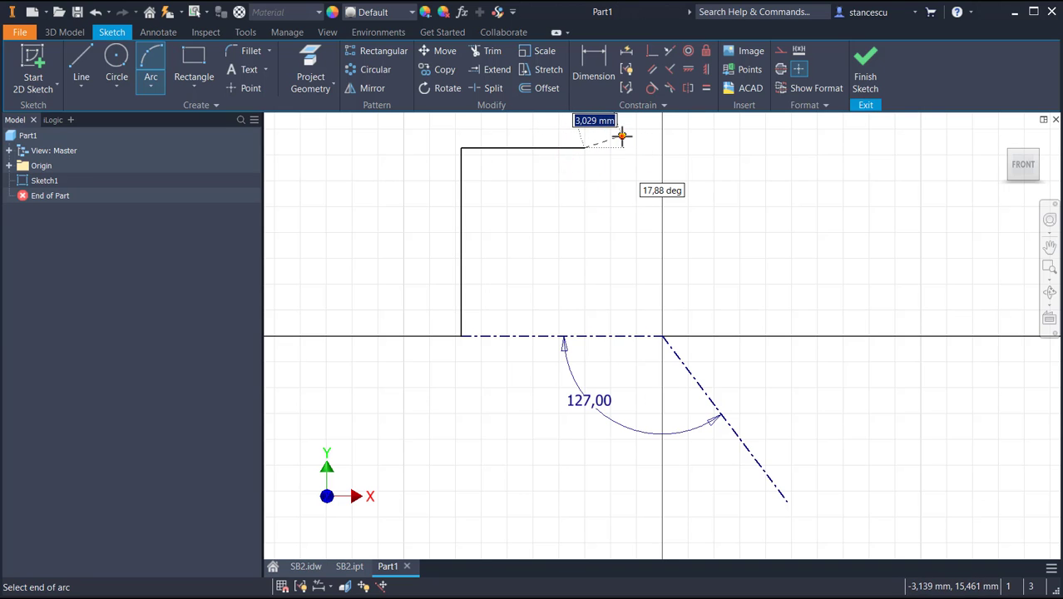
click(622, 135)
click(610, 135)
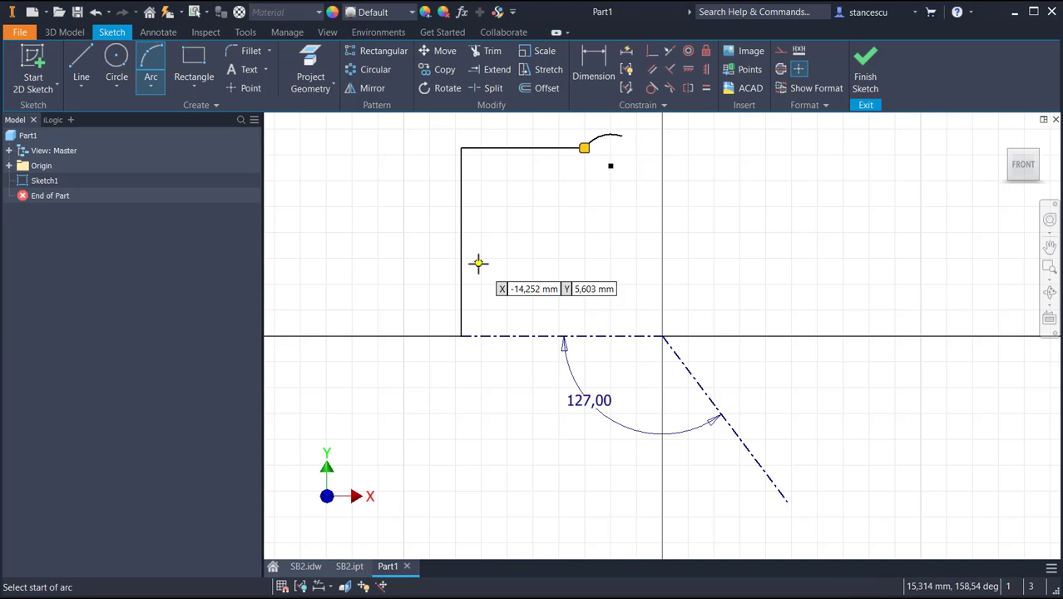
Draw a line perpendicular to the sloping centerline from its outer end, up and to the right, then a line about 8.8 mm back parallel to the centerline
click(81, 57)
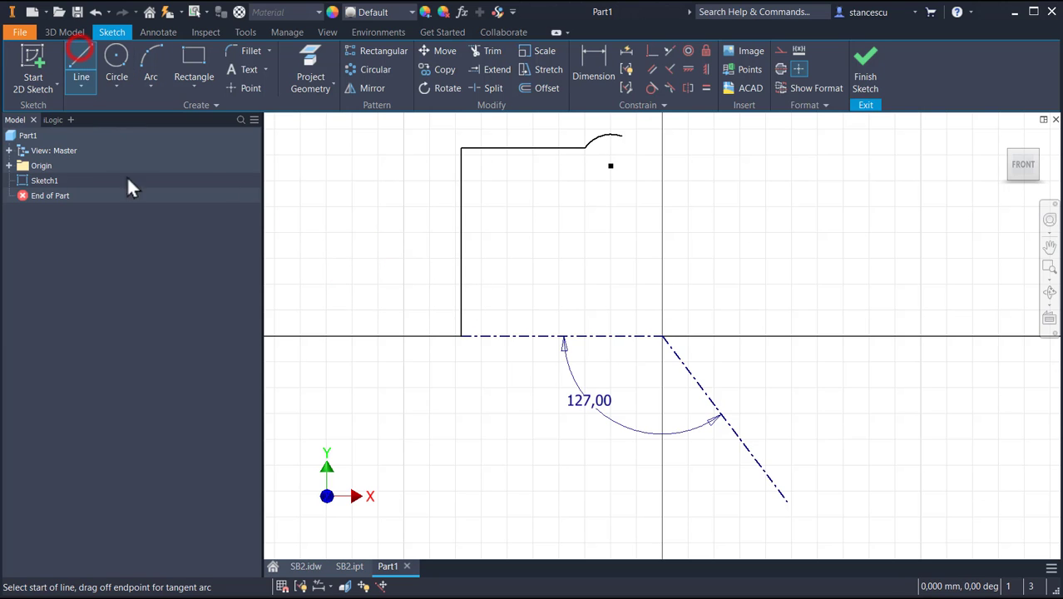
click(788, 500)
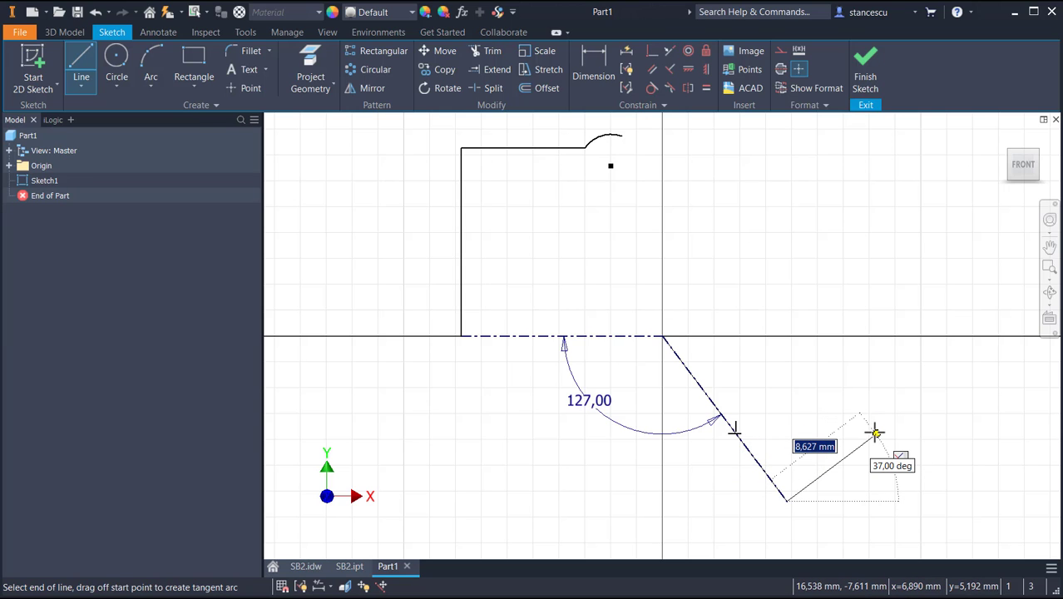
click(928, 396)
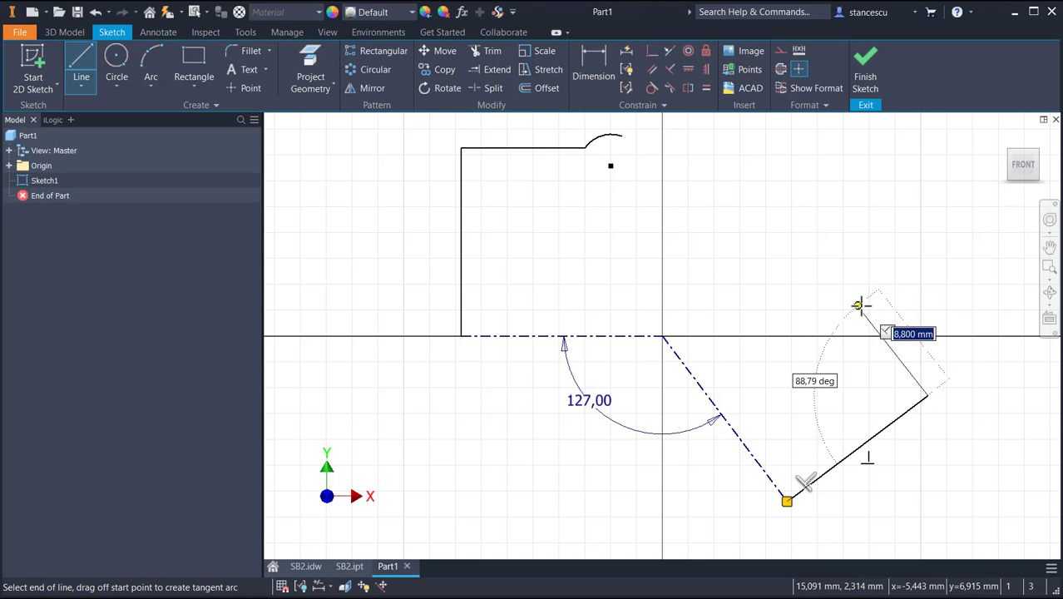
click(860, 305)
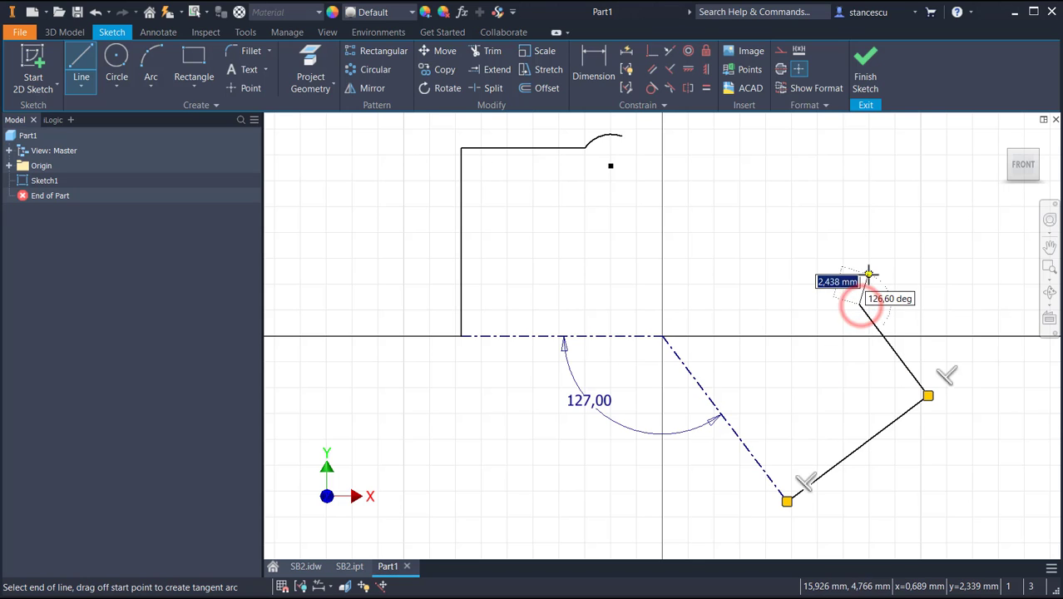
key(Escape)
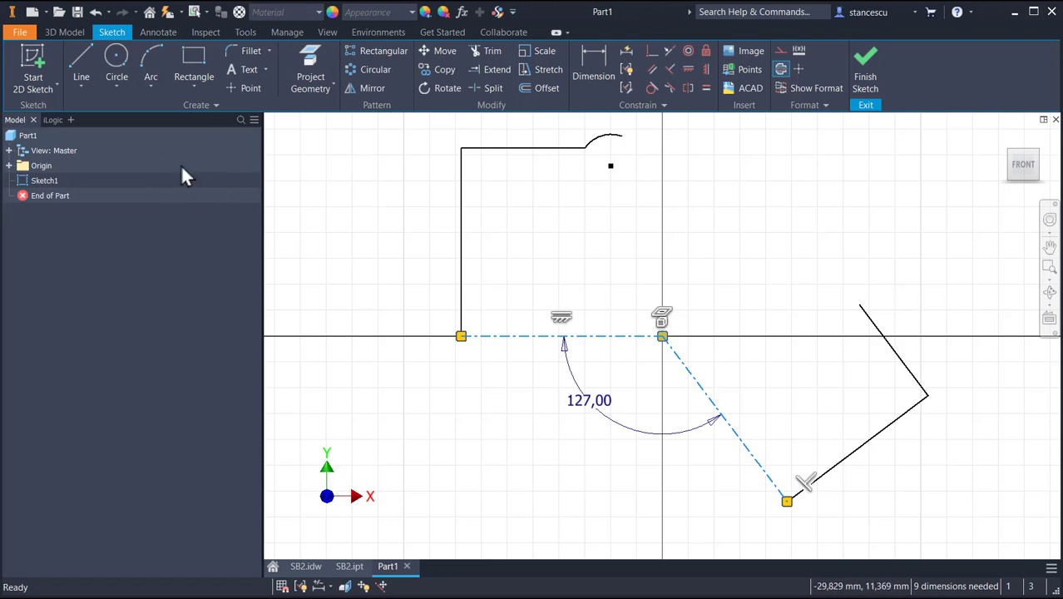
Add an outward-bulging three-point arc of about 2.1 mm radius at the free end of the angled profile's outer line
click(143, 54)
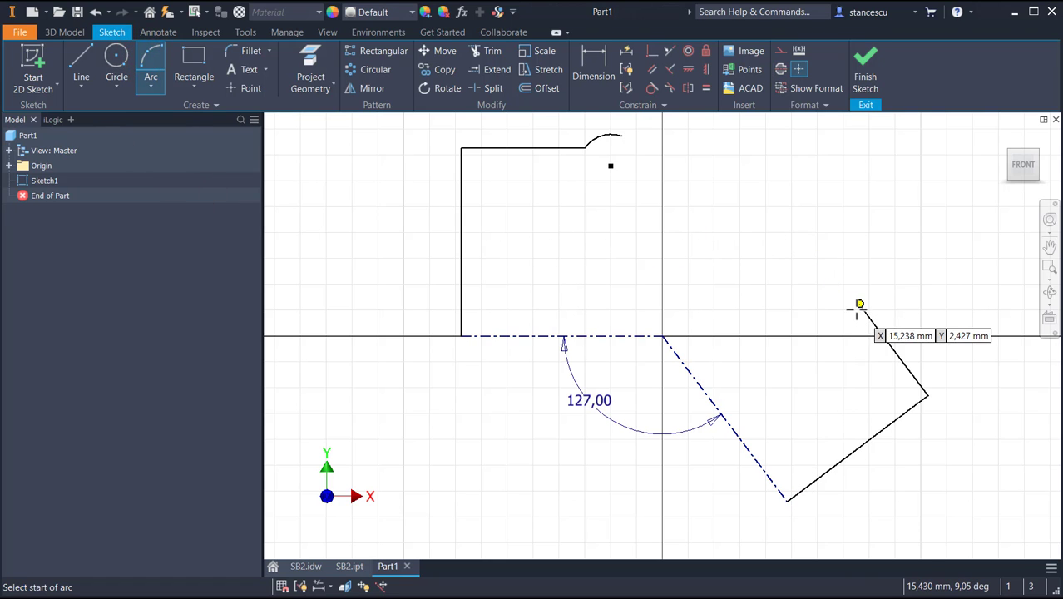
click(858, 304)
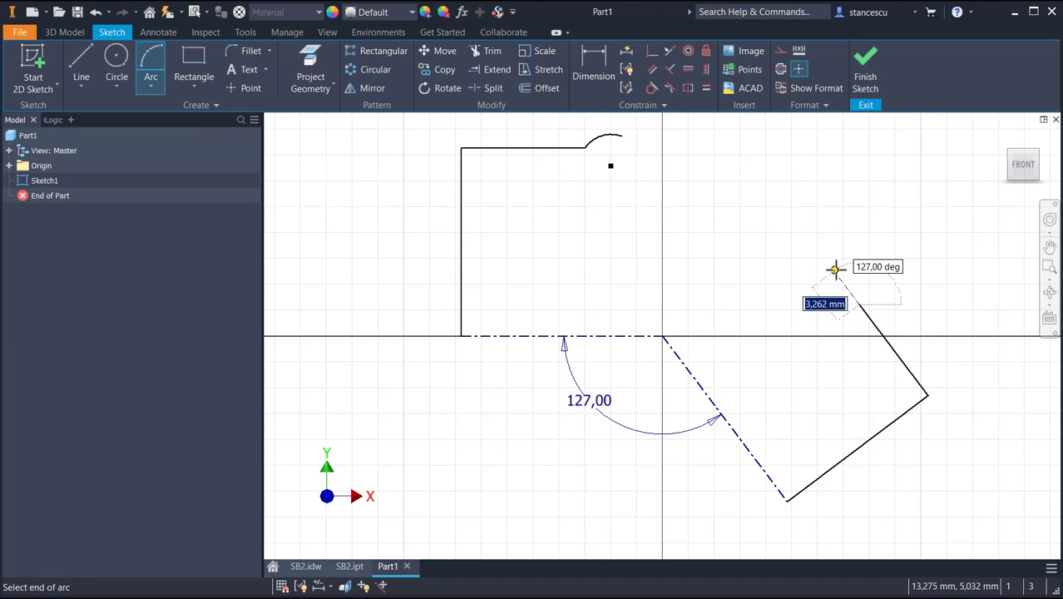
click(833, 265)
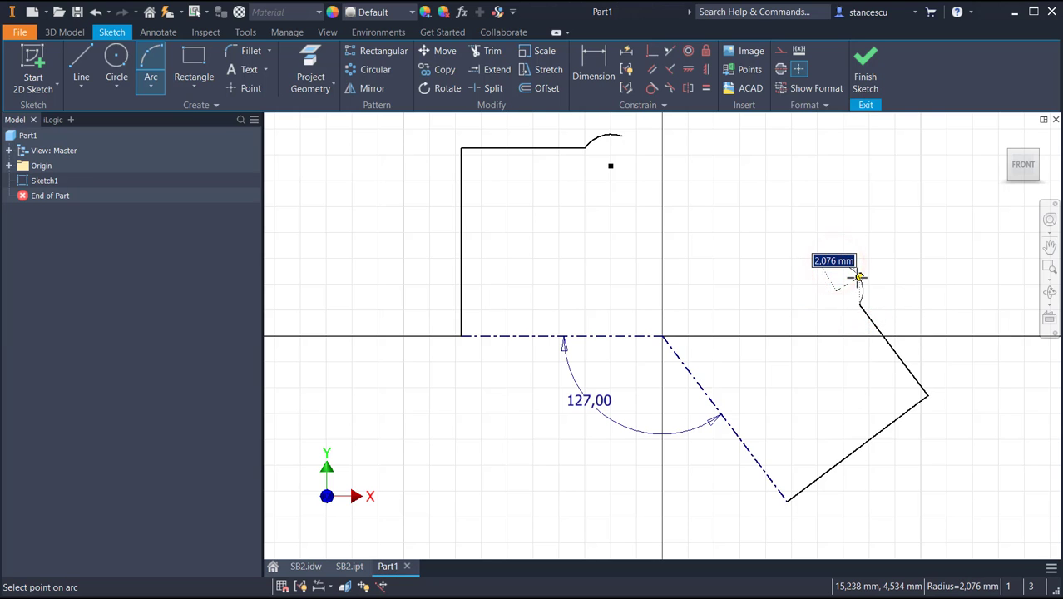
click(859, 277)
key(Escape)
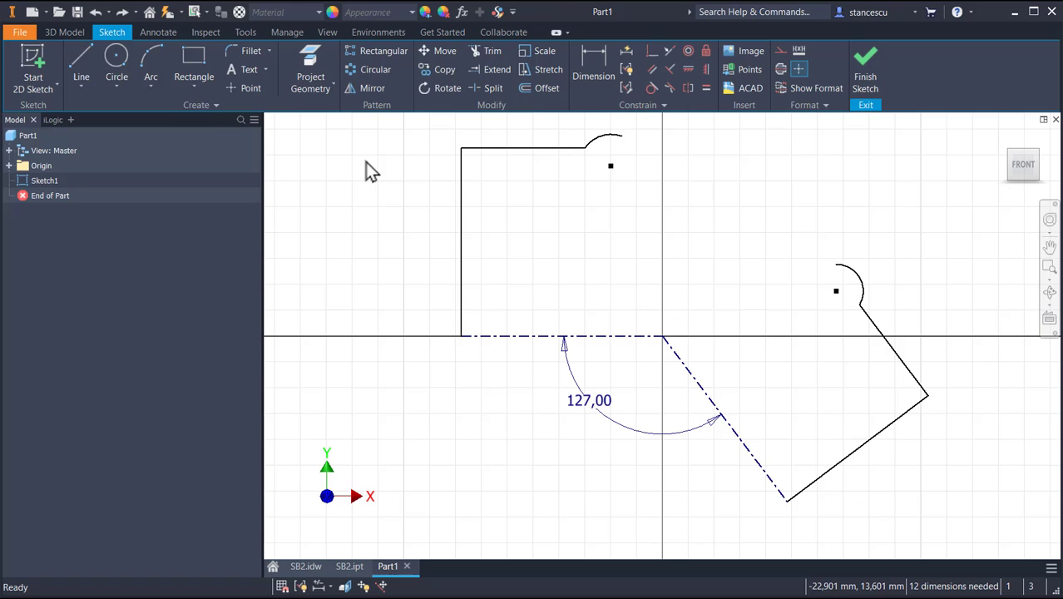
Close both profiles with a vertical line from the first arc to the horizontal centerline and a perpendicular line from the second arc to the sloping centerline
click(89, 65)
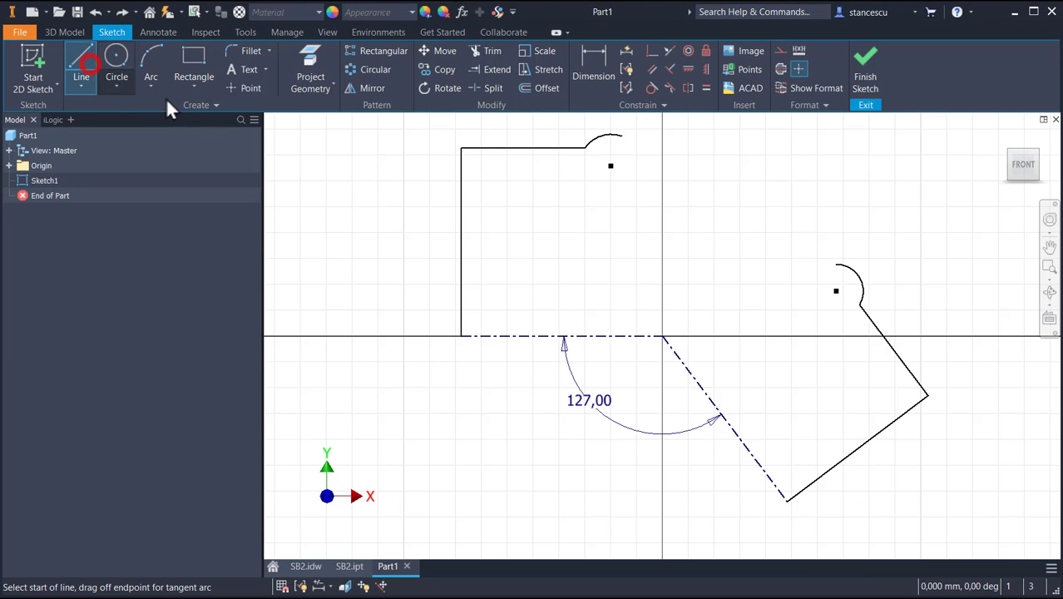
click(622, 138)
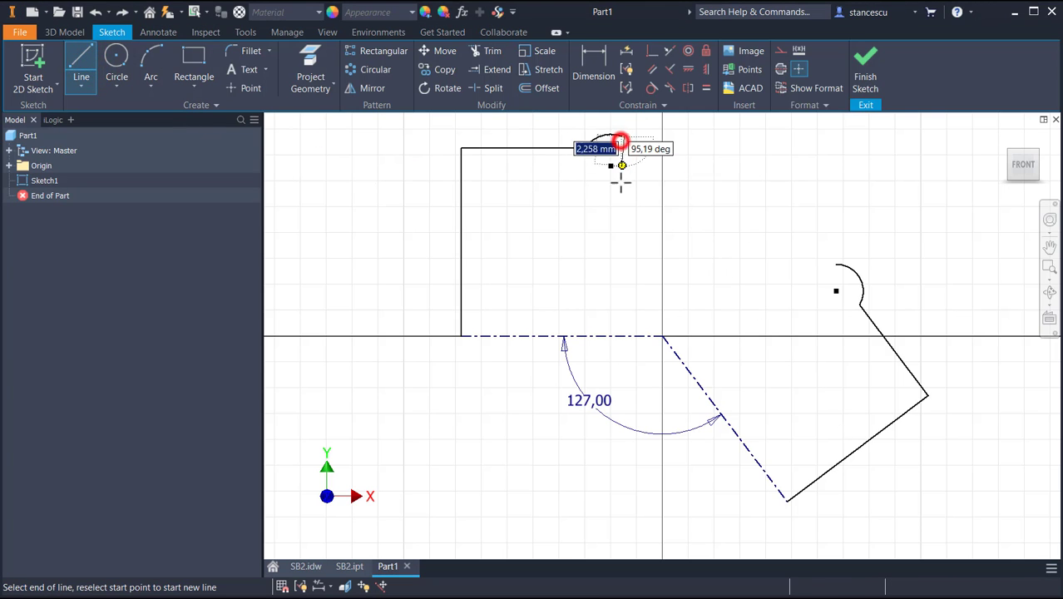
click(624, 335)
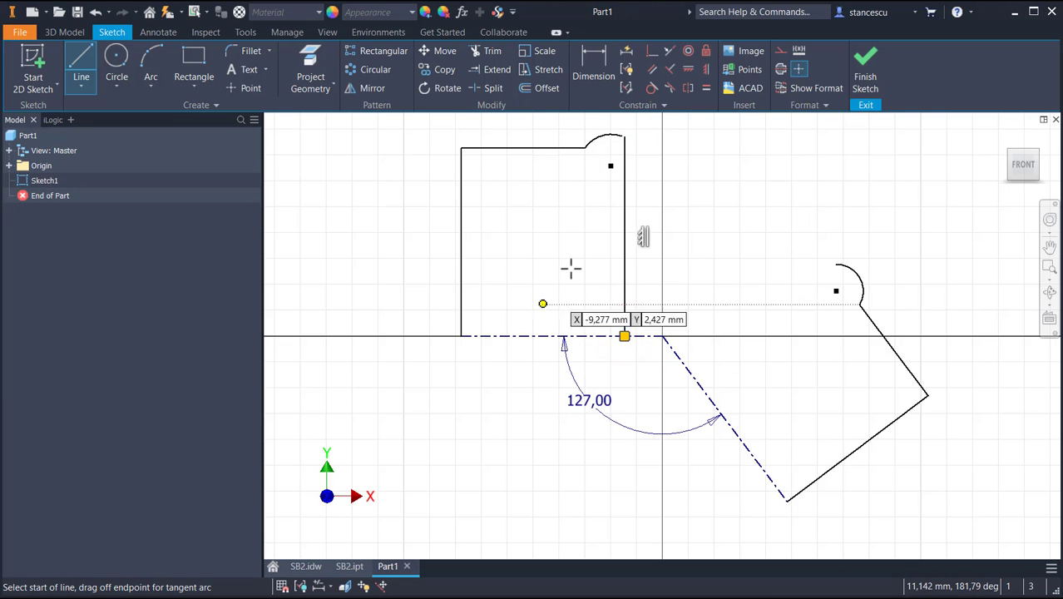
click(833, 265)
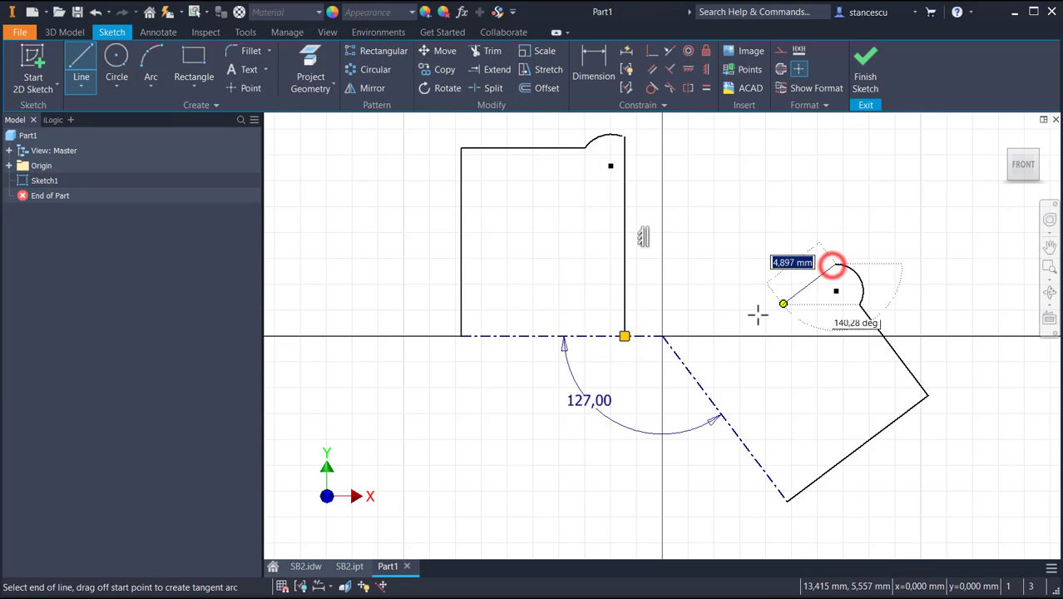
click(691, 372)
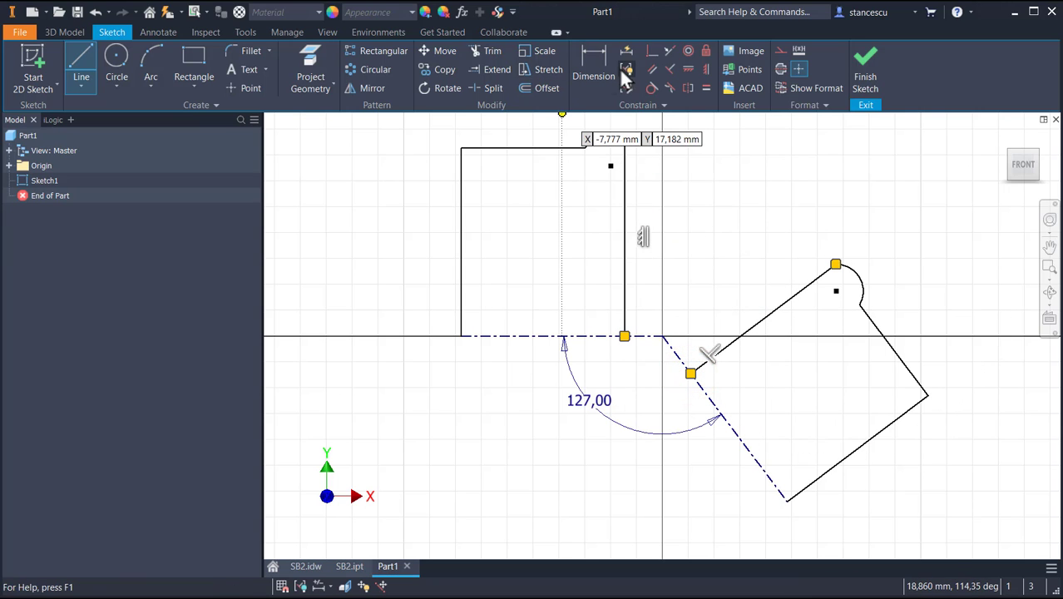
Apply a coincident constraint between the first arc's end point and the upper end point of the vertical closing line
click(647, 52)
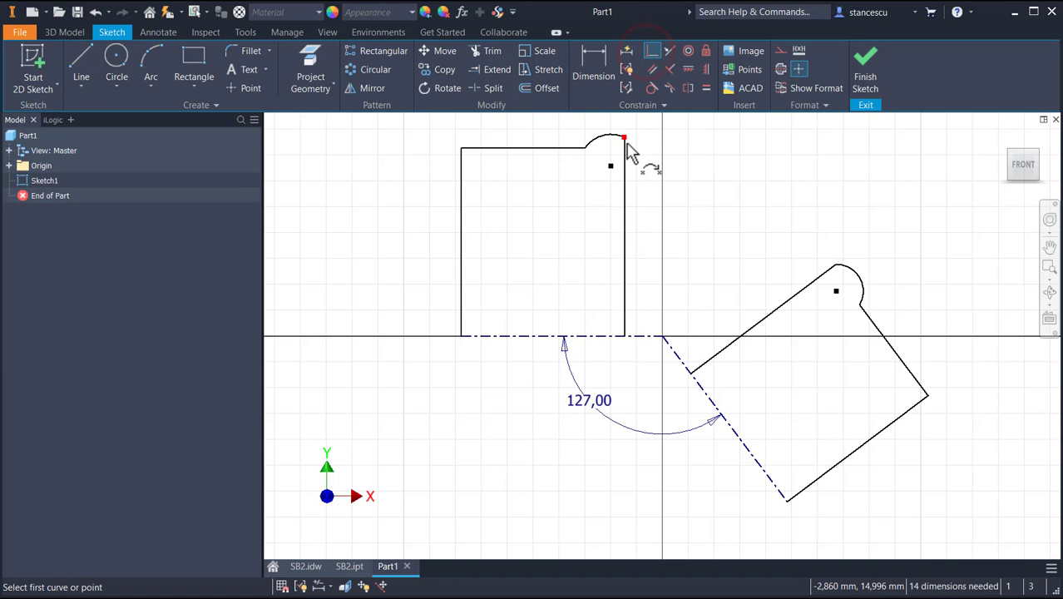
scroll(628, 150, up, 3)
click(620, 134)
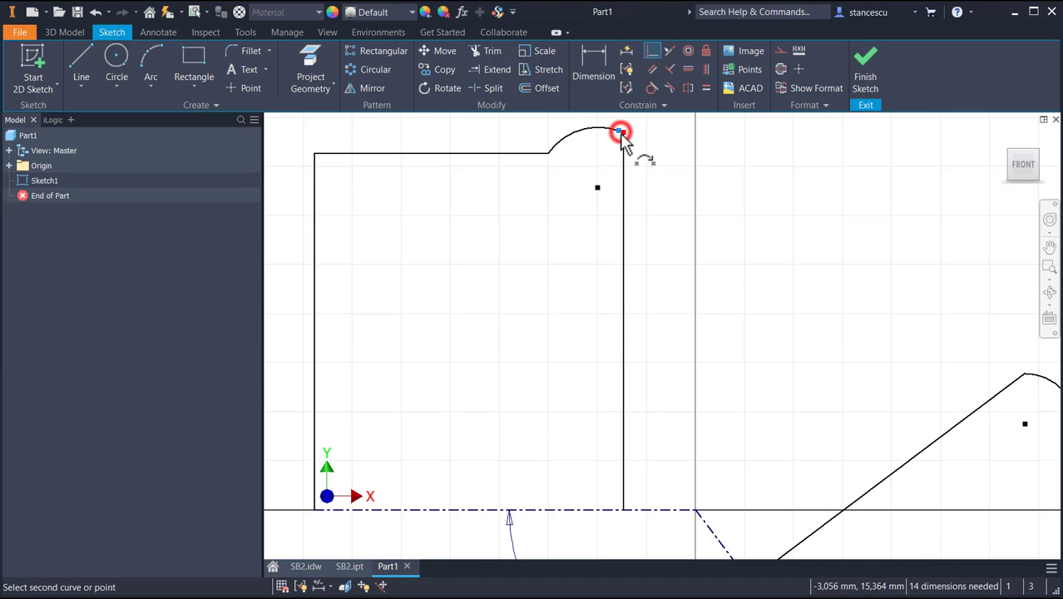
click(624, 134)
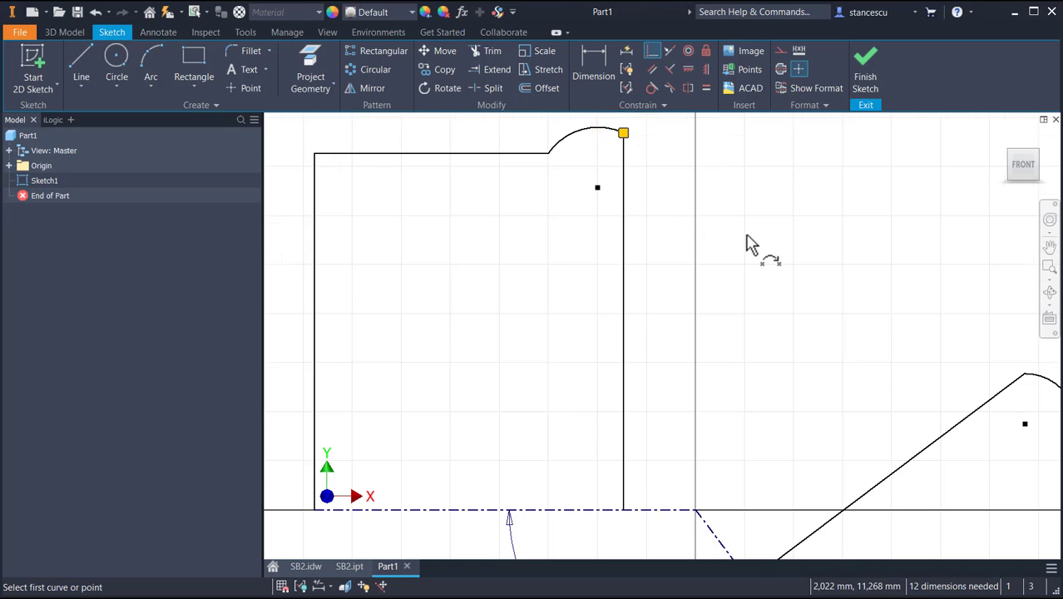
scroll(750, 242, down, 5)
key(Escape)
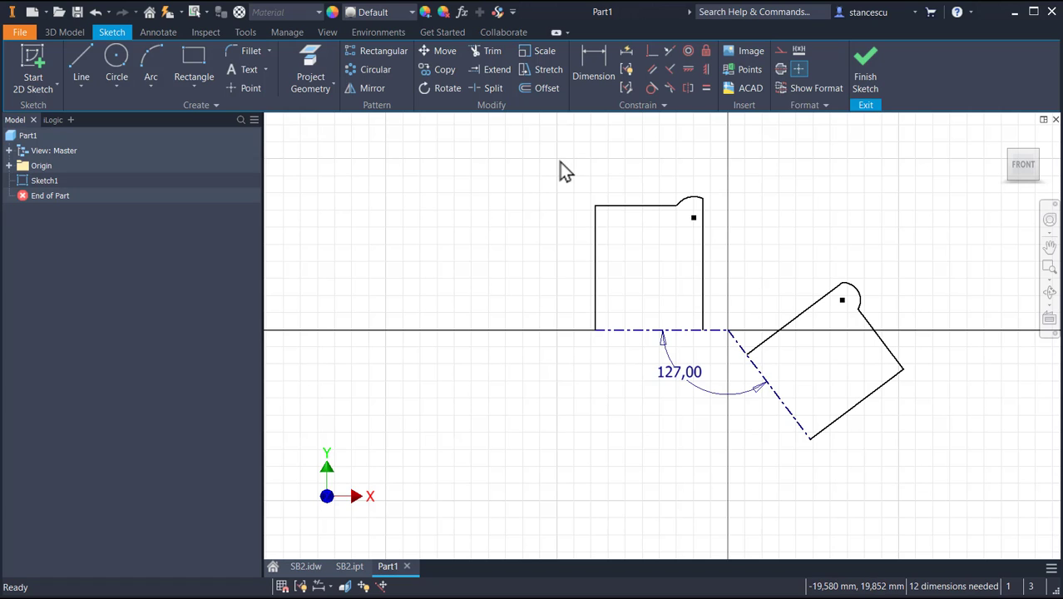
Dimension the first profile's upper line against the horizontal centerline as an 86 mm diameter and fit the sketch in view
click(586, 62)
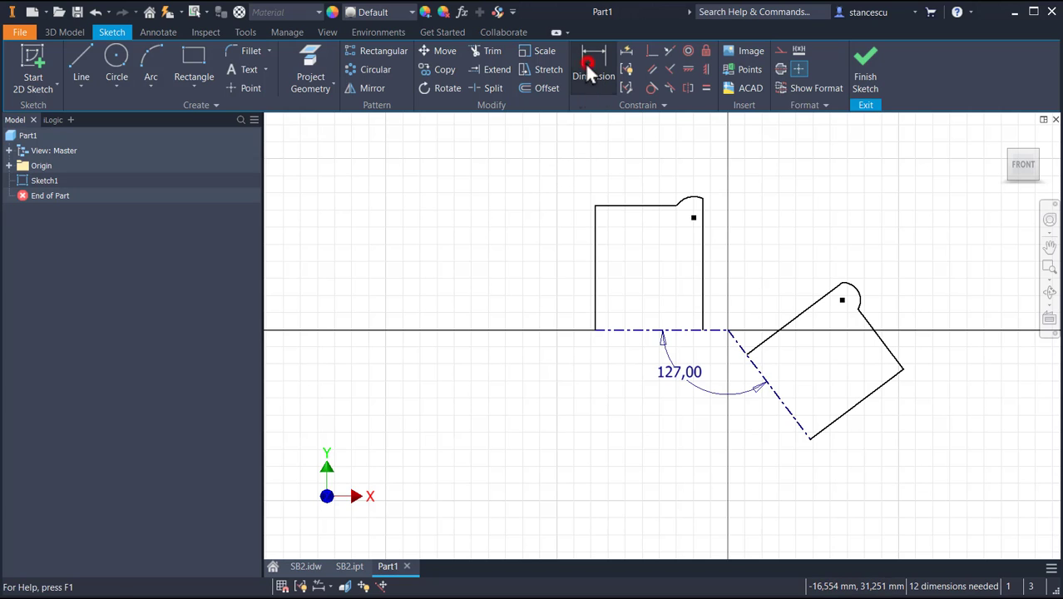
click(630, 205)
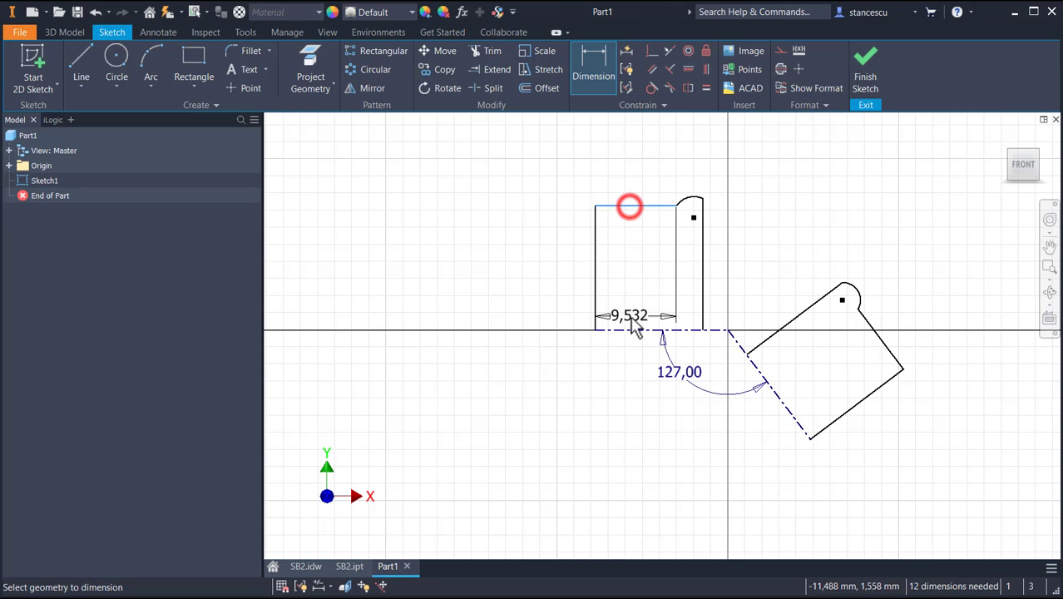
click(625, 329)
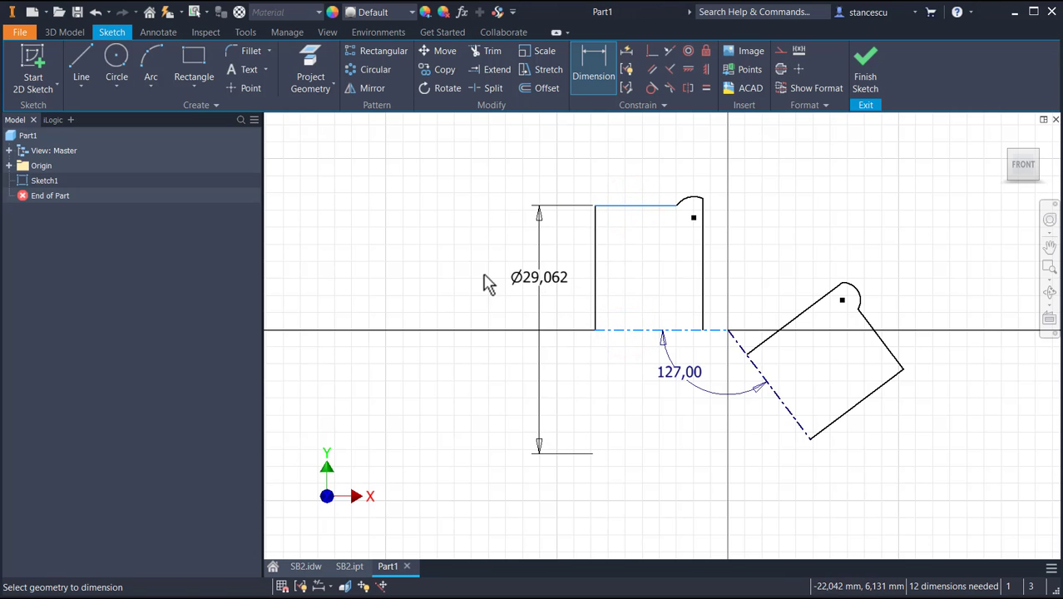
click(518, 281)
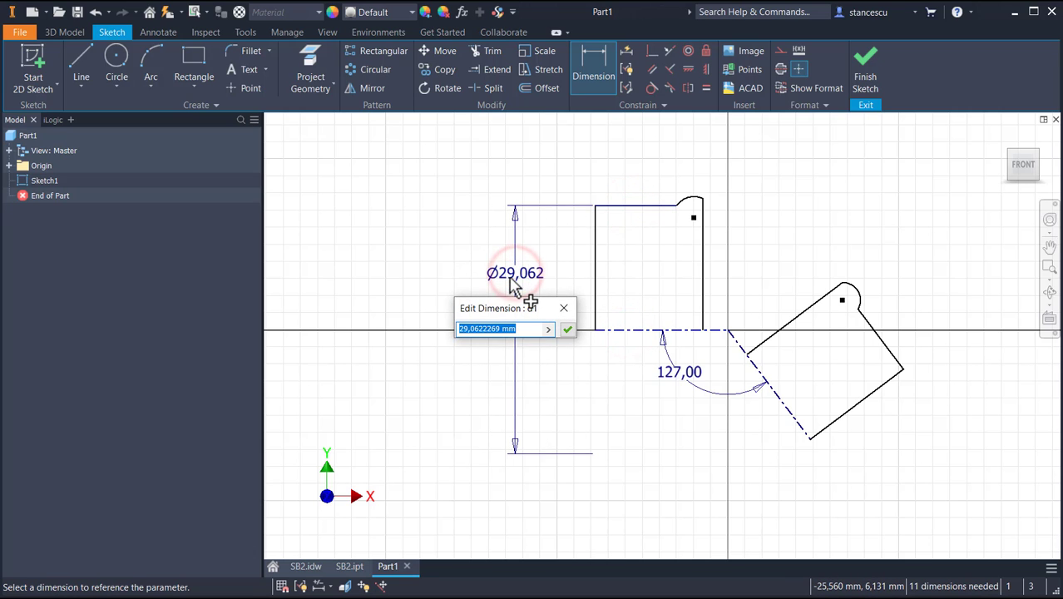
key(Return)
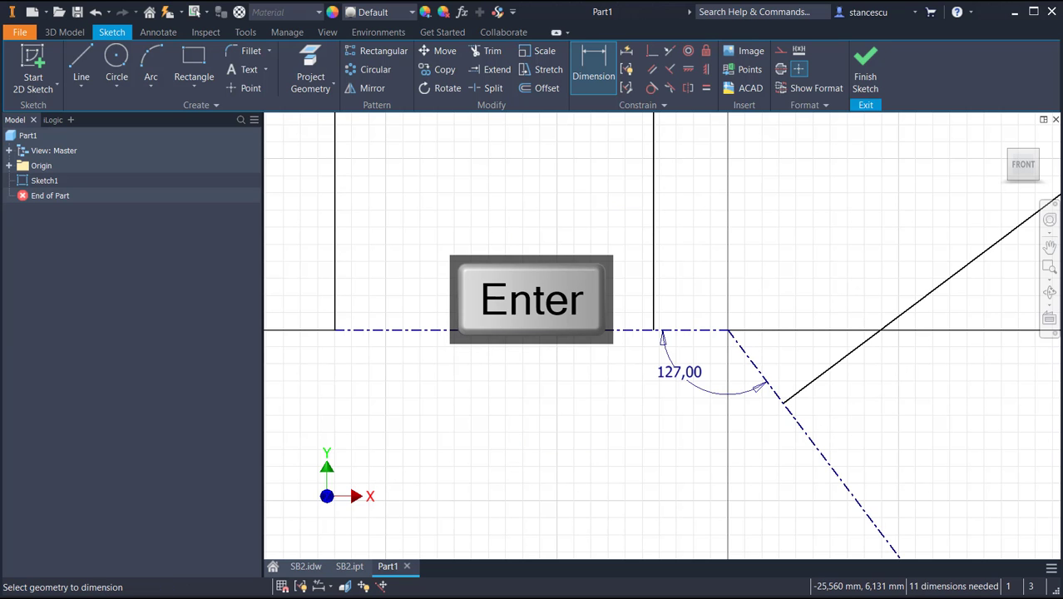
key(Home)
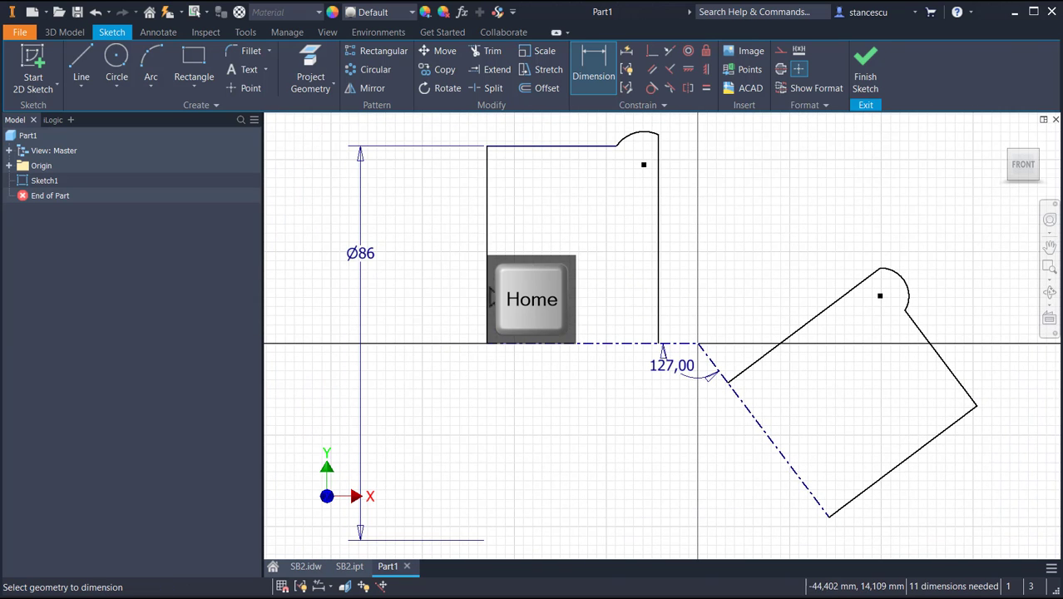
Dimension the angled profile's outer line against the sloping centerline as an 86 mm diameter
click(964, 387)
click(812, 497)
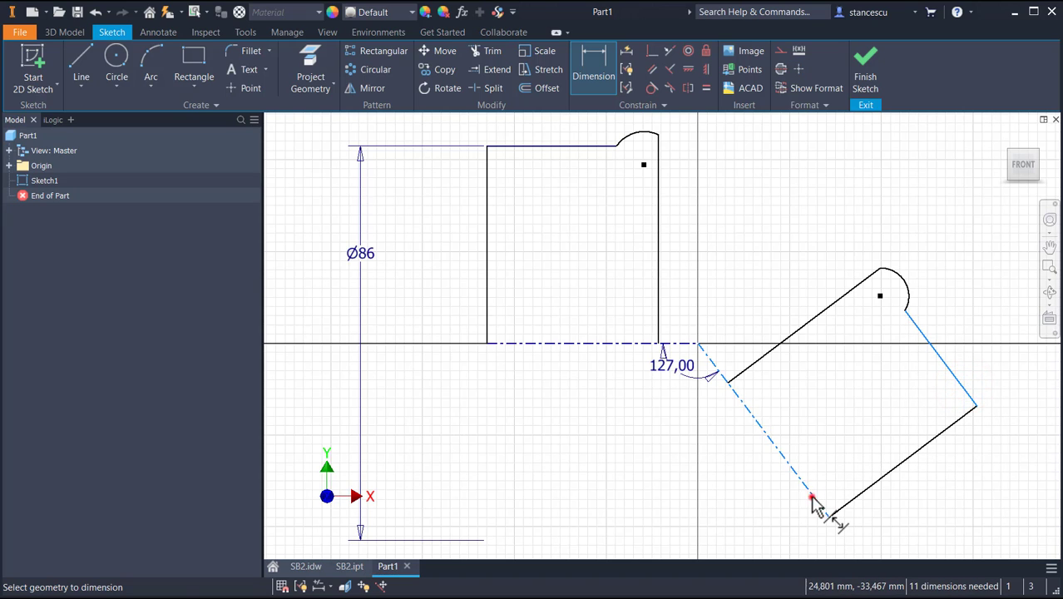
click(901, 530)
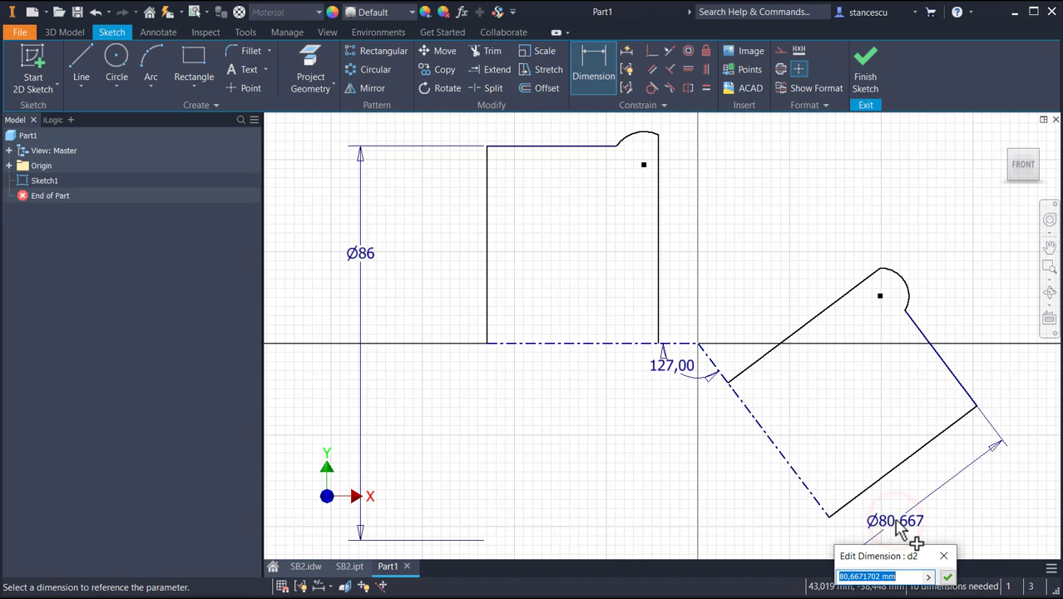
text(86)
key(Return)
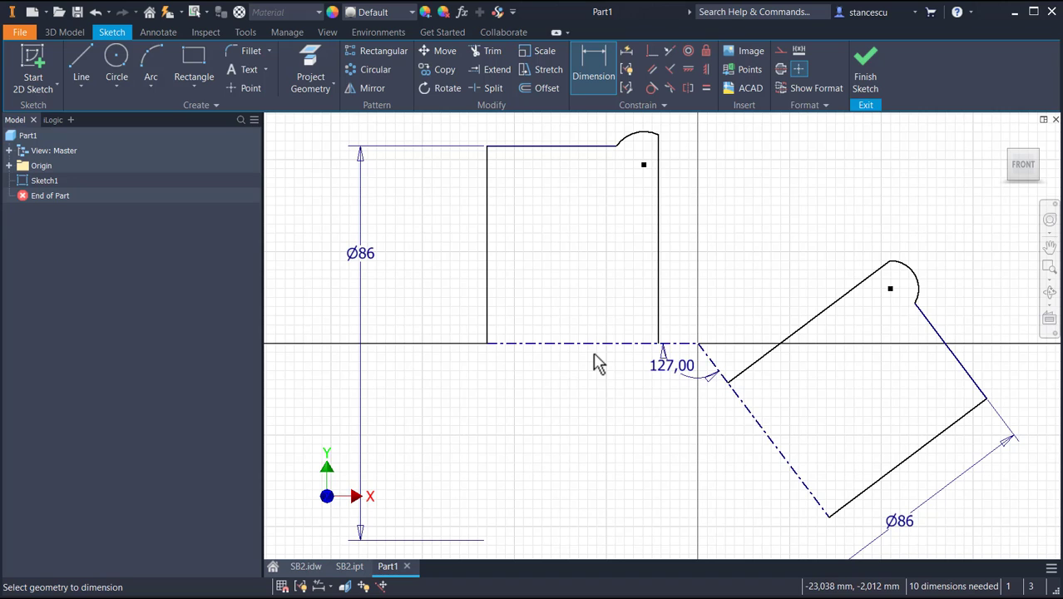
Dimension the horizontal distance from the first profile's outer vertical line to the origin as 68 mm
click(489, 292)
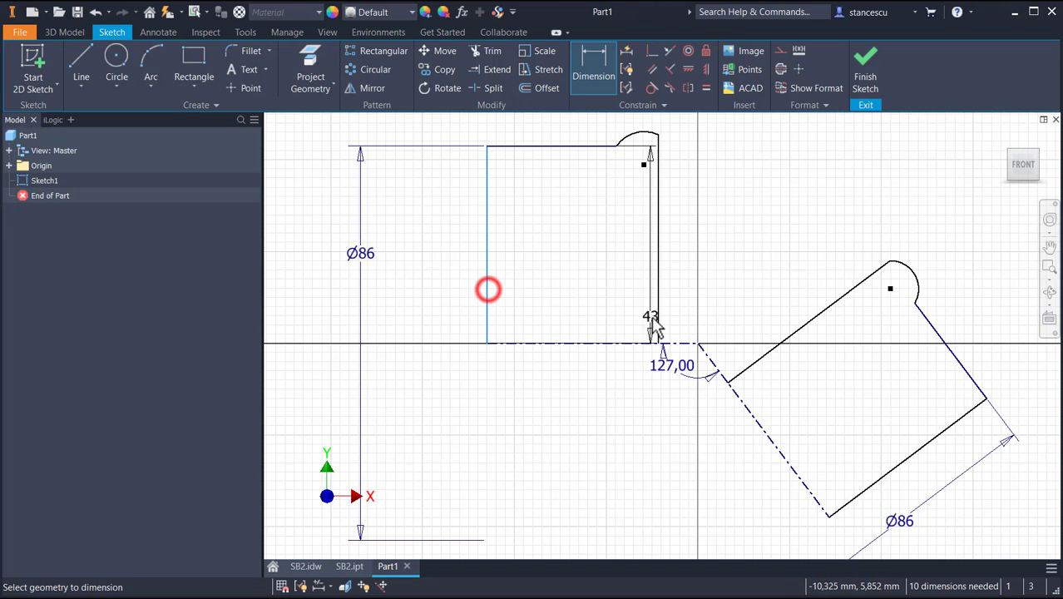
click(698, 344)
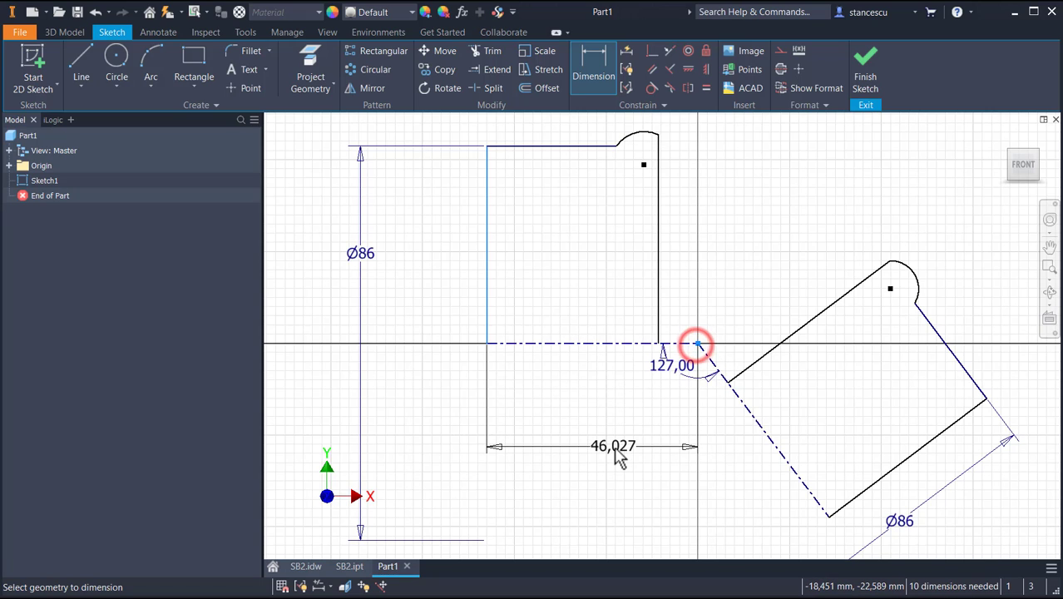
click(616, 456)
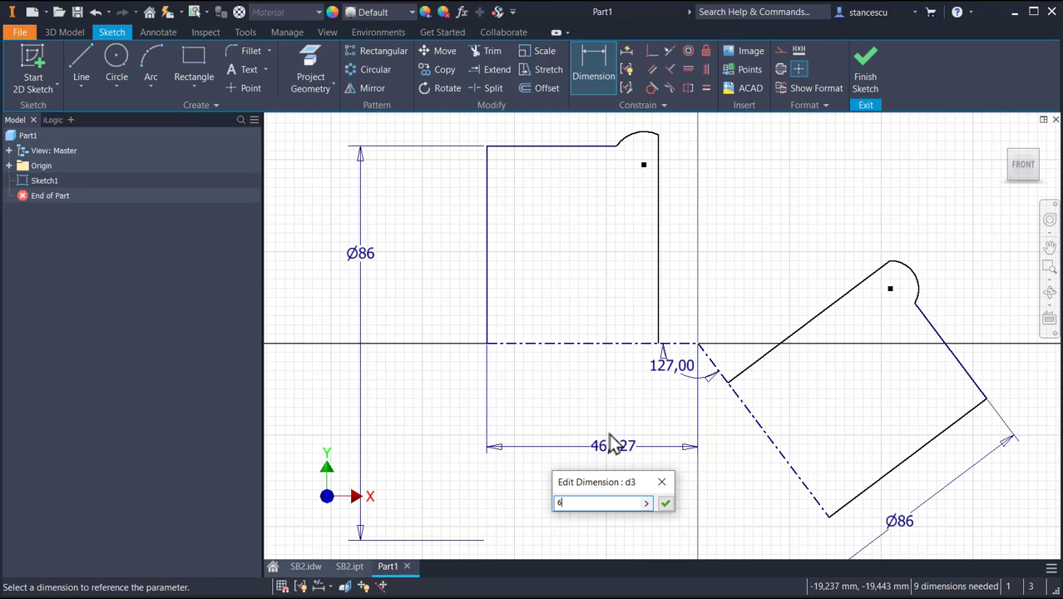
key(Return)
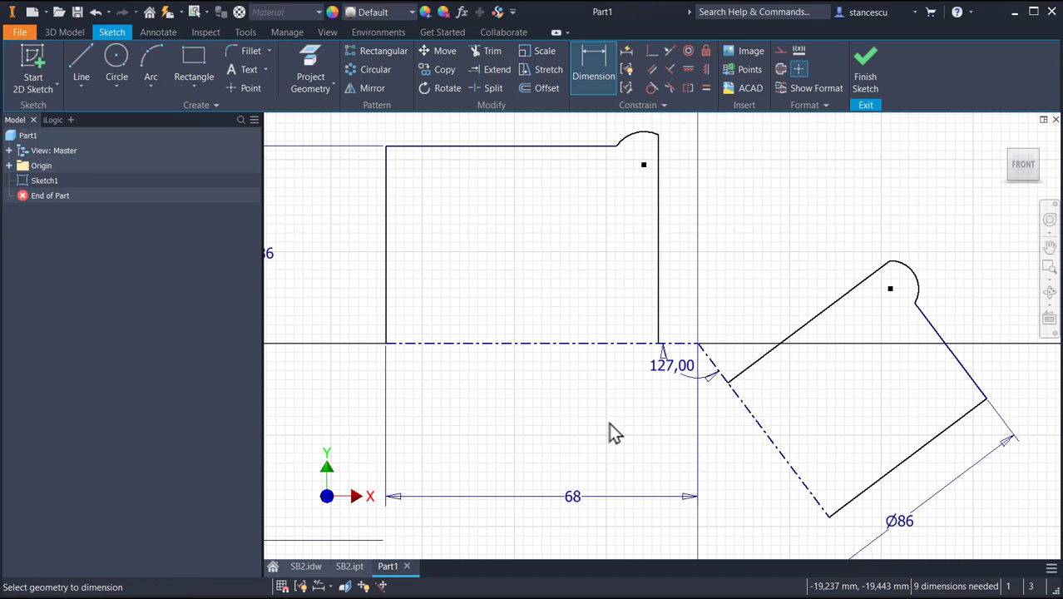
Dimension the length of the sloping centerline as 50 mm
click(772, 447)
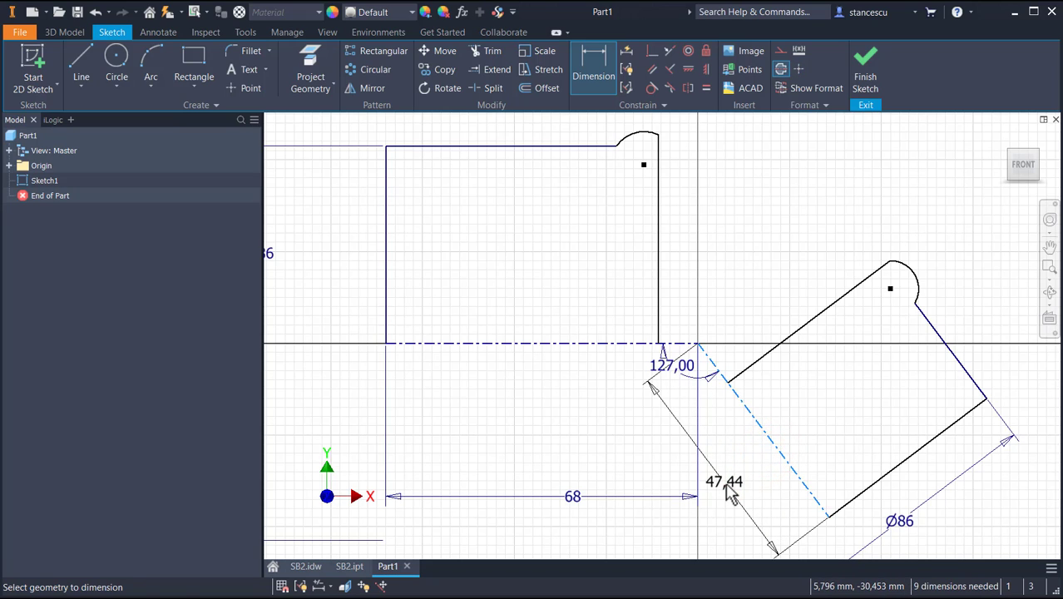
click(726, 491)
text(50)
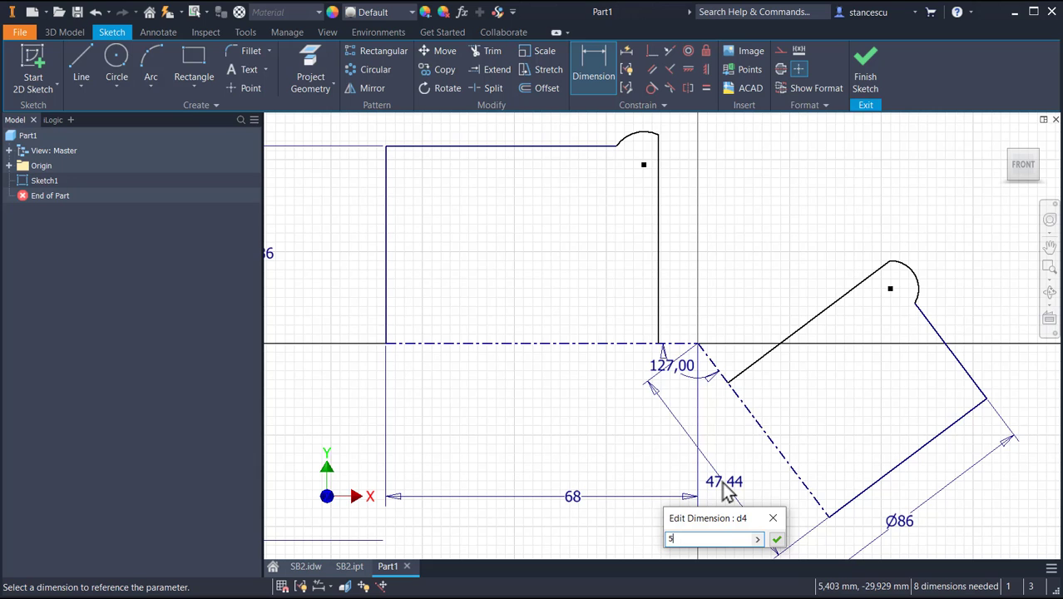
key(Return)
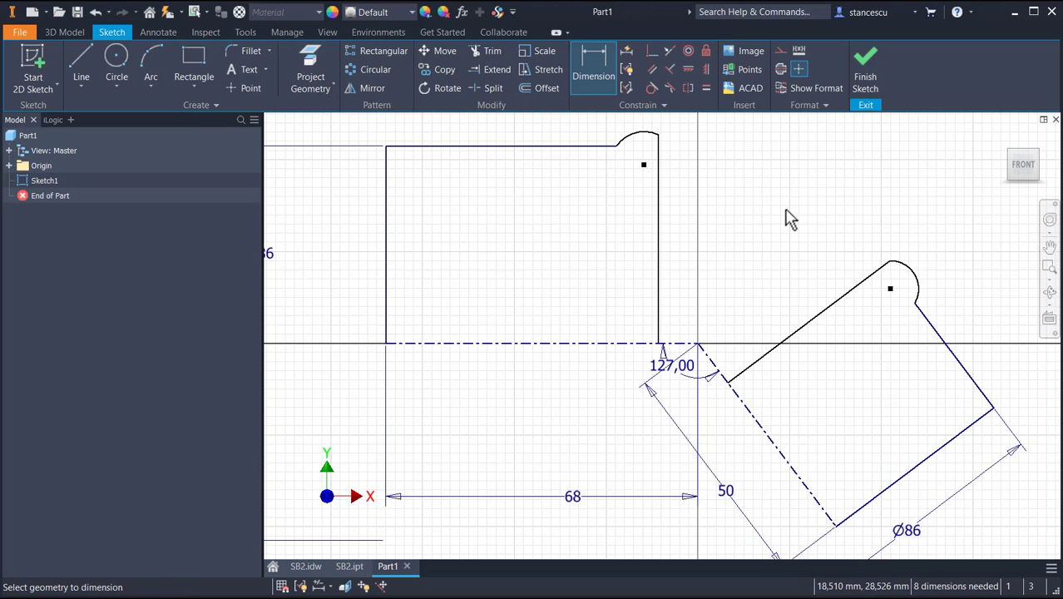
Dimension the bulging arcs of both the first and the angled profile with a 13 mm radius
middle_drag(783, 203, 777, 234)
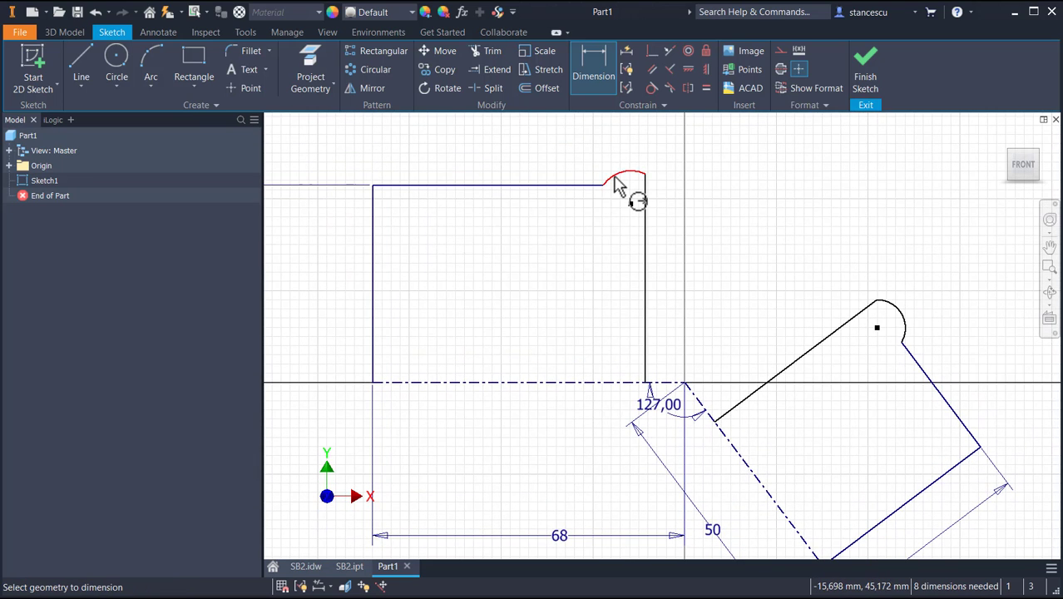
click(616, 184)
click(605, 148)
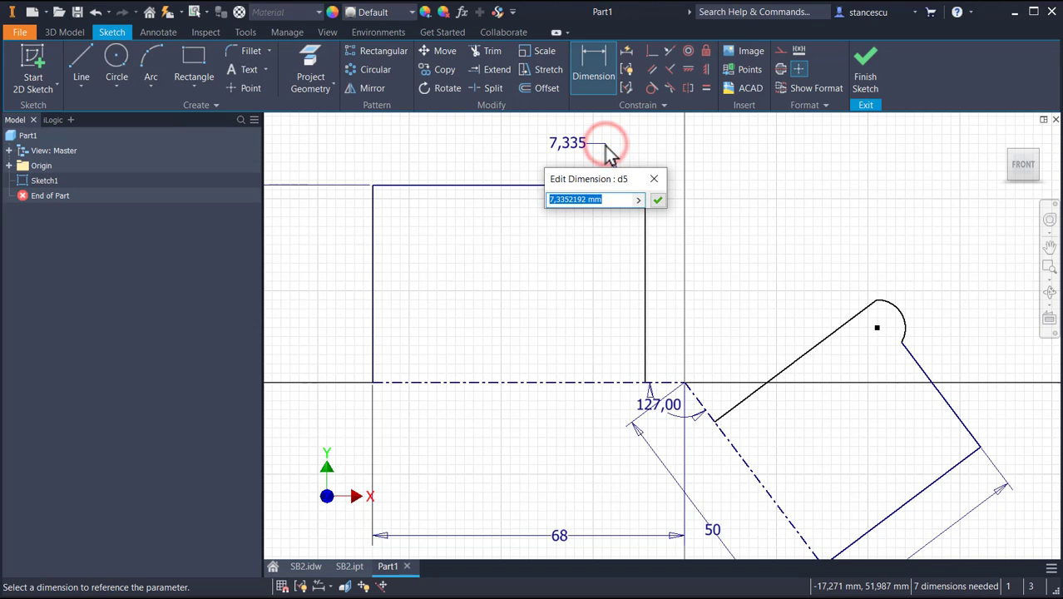
text(15)
key(Return)
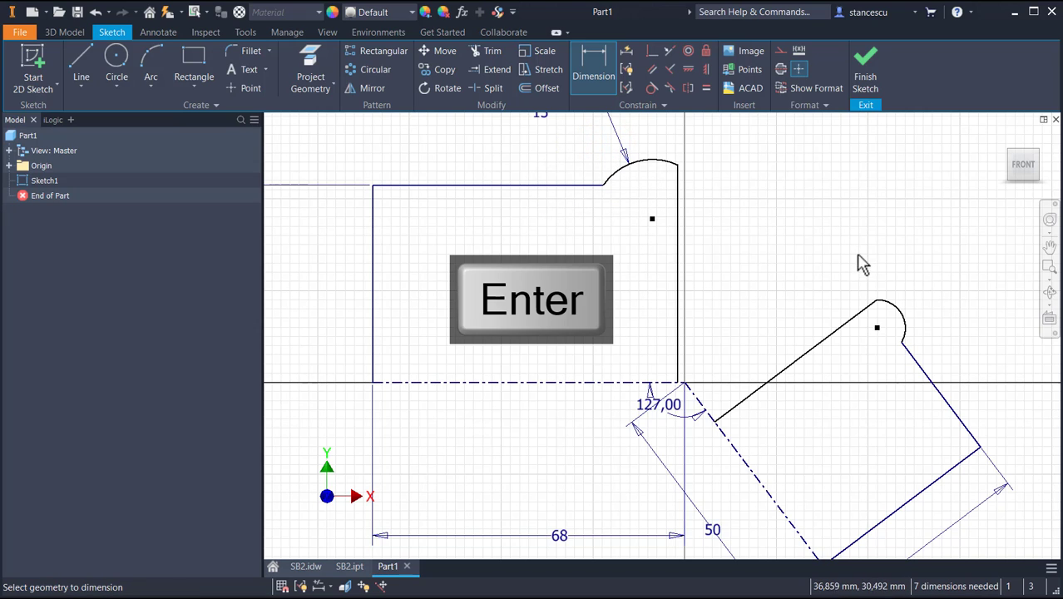
click(903, 314)
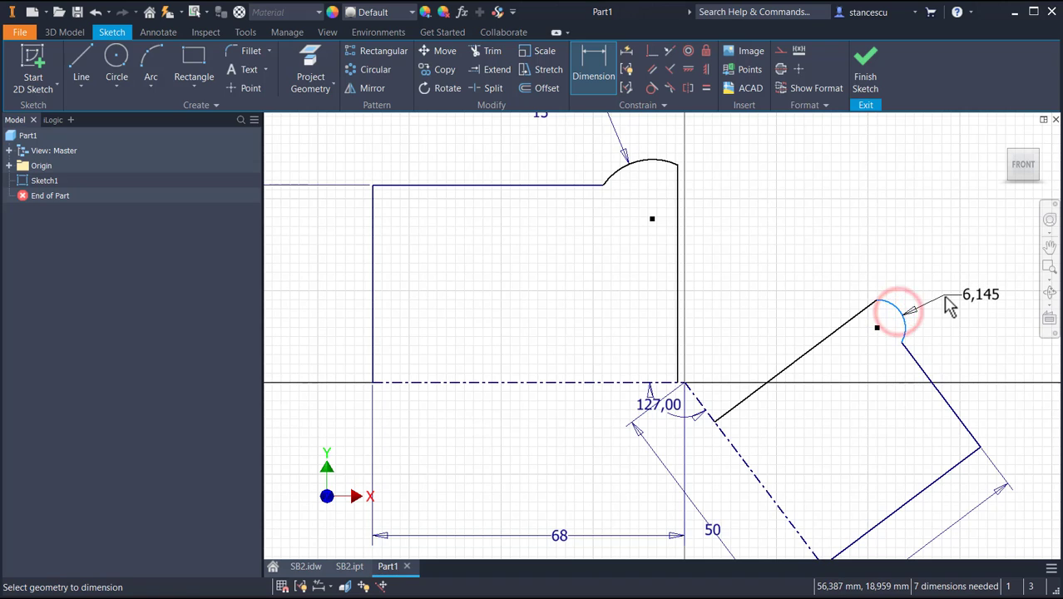
click(944, 295)
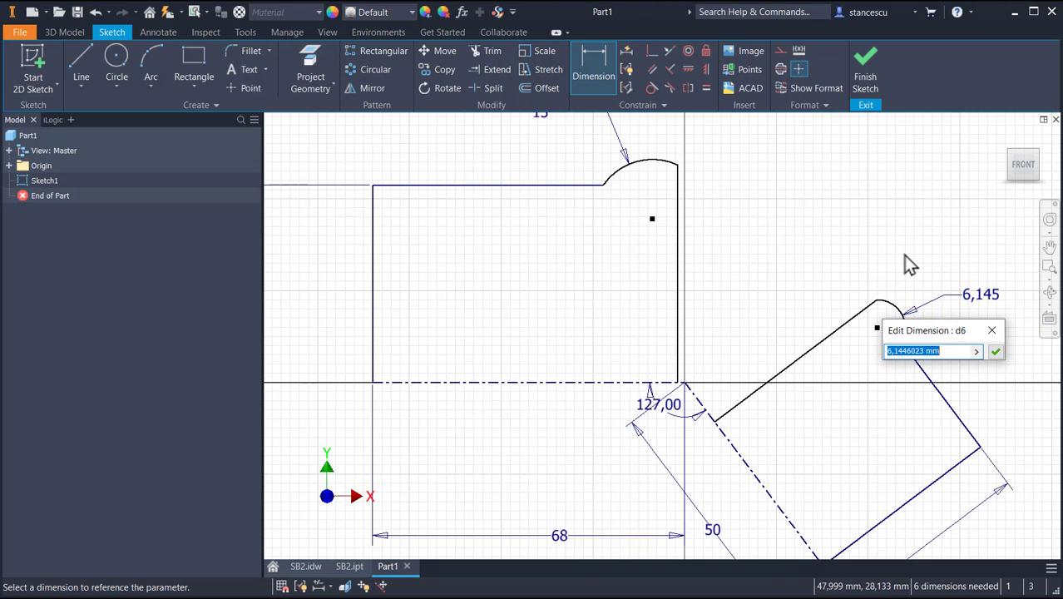
text(13)
key(Return)
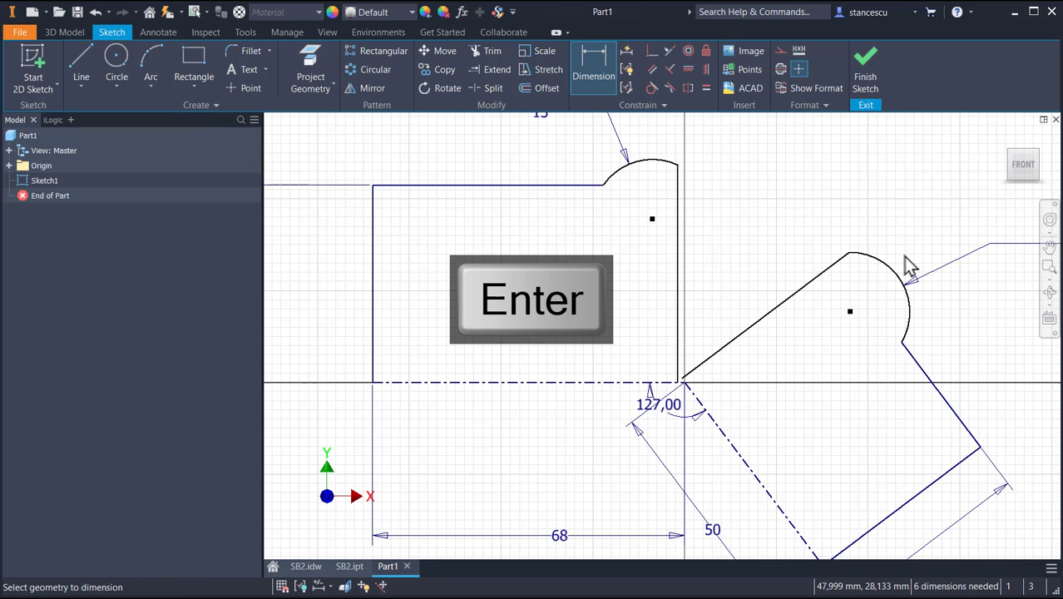
Draw a construction line connecting the inner end points of the two bulging arcs
click(81, 60)
click(783, 51)
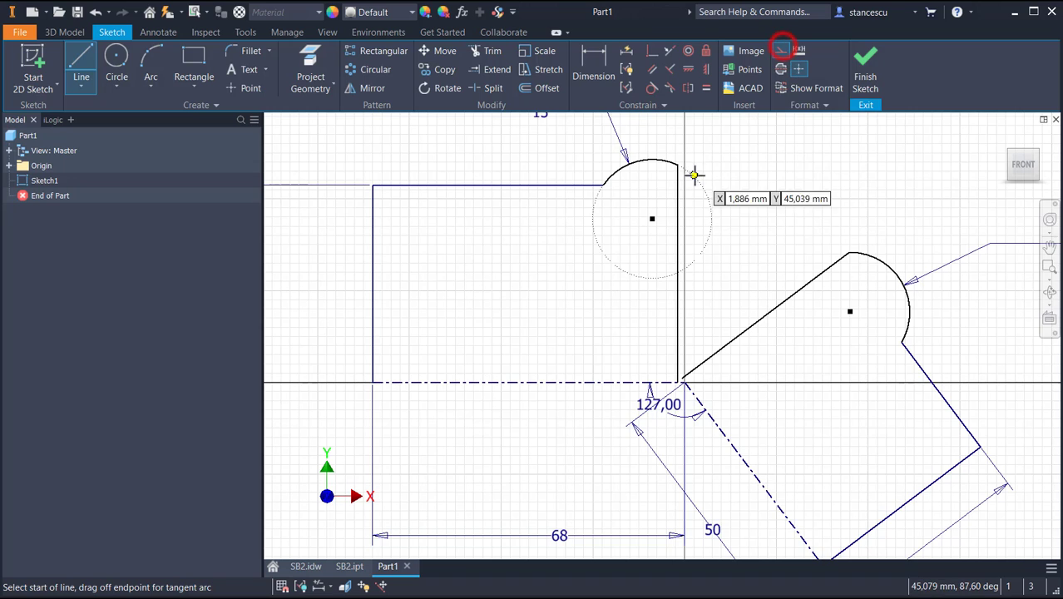
click(679, 165)
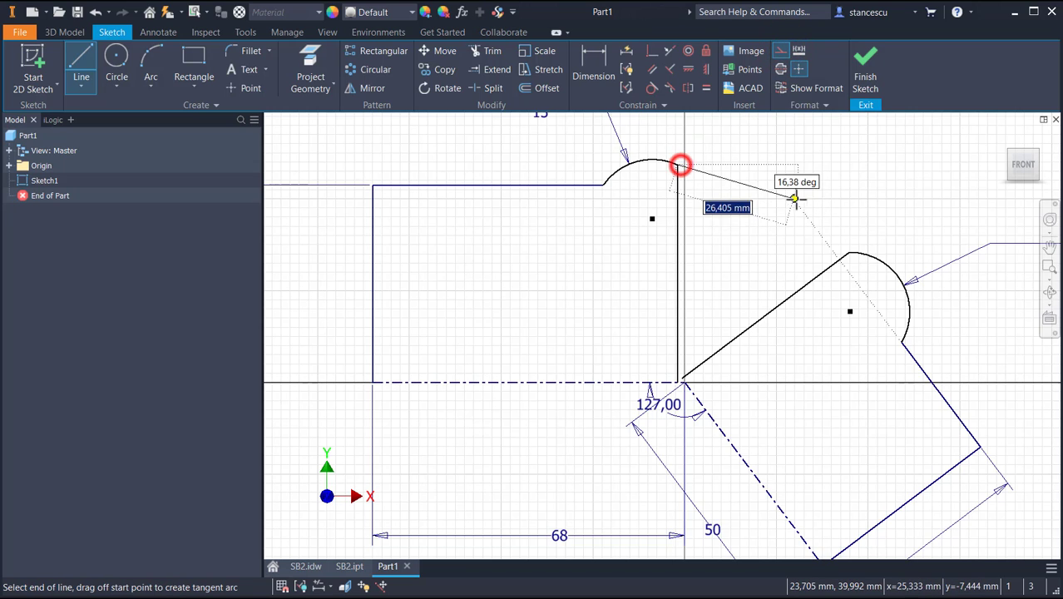
click(848, 252)
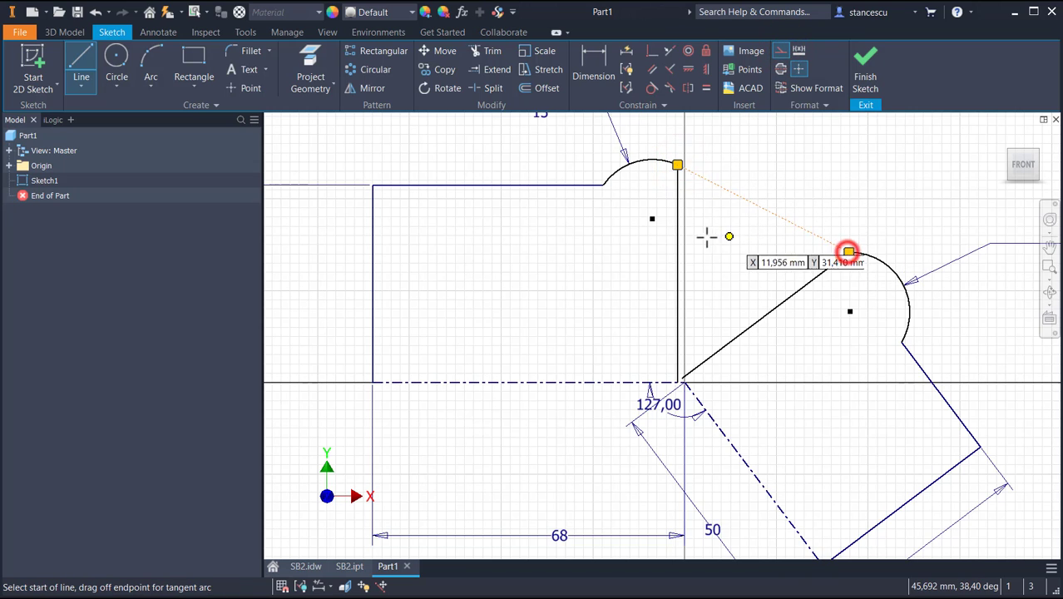
key(Escape)
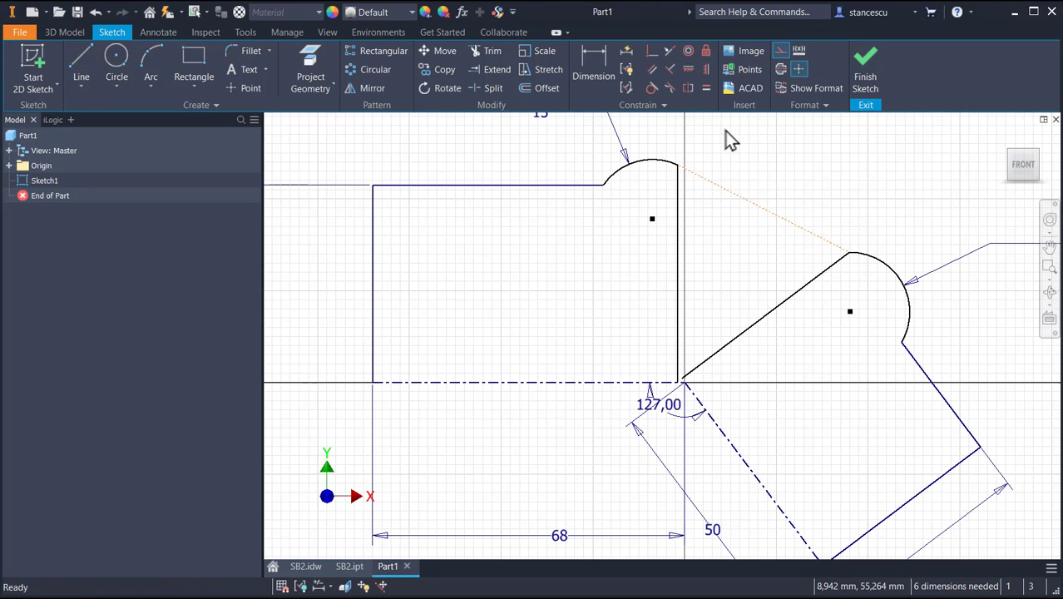
Apply tangent constraints between the connecting construction line and each of the two bulging arcs
click(651, 89)
click(638, 162)
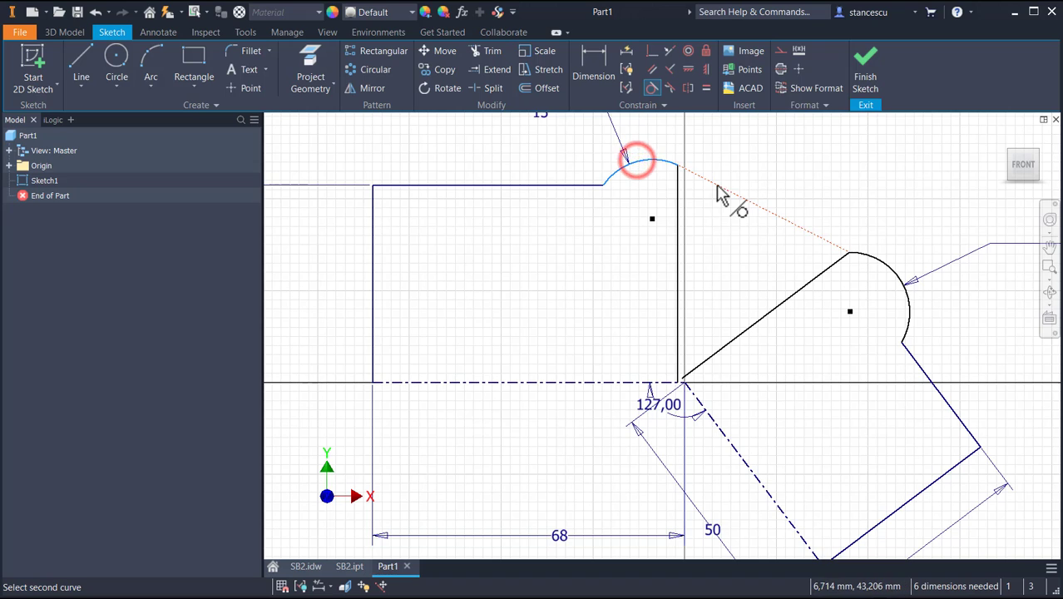
click(718, 187)
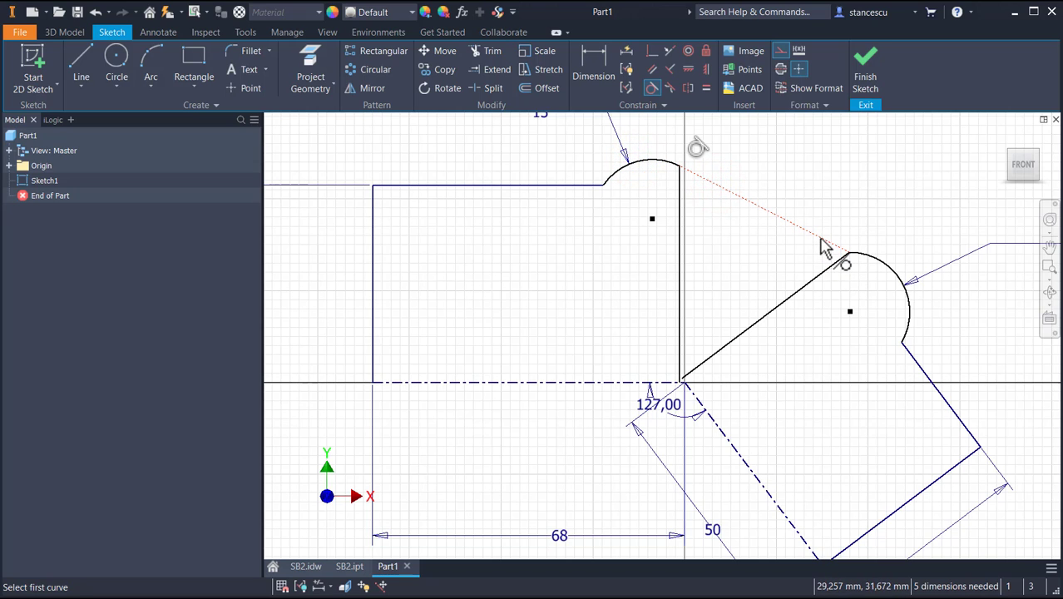
click(820, 239)
click(870, 255)
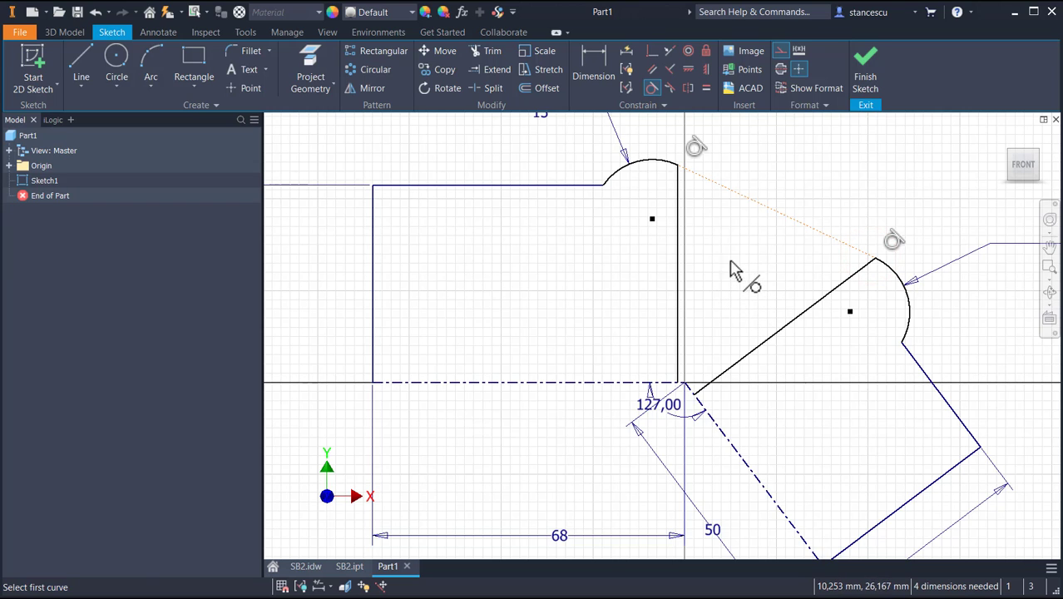
Dimension the horizontal distance between the first arc's center point and the origin as 14 mm
middle_drag(565, 298, 530, 386)
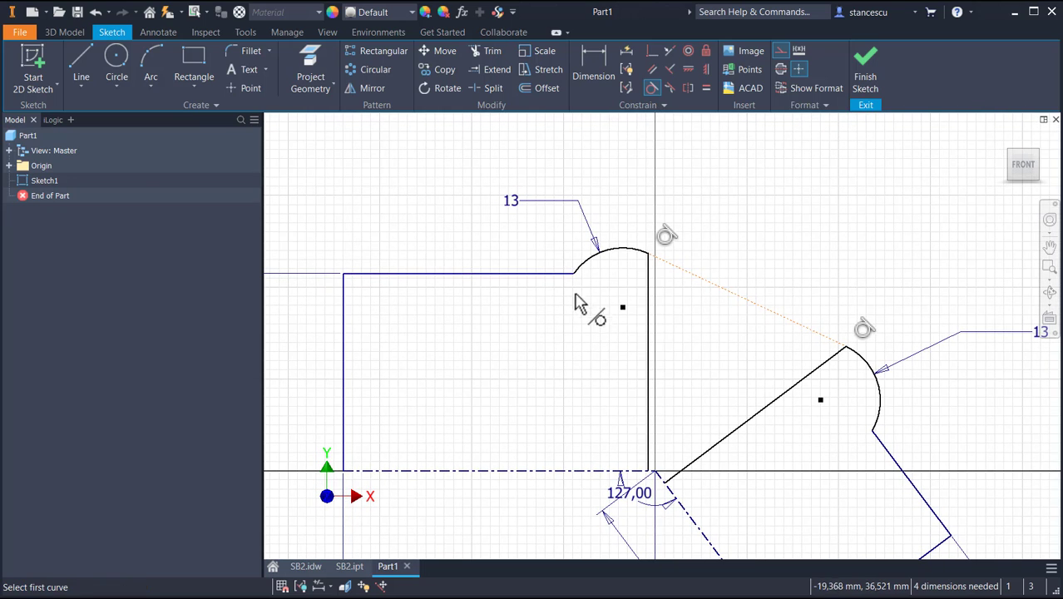
click(591, 73)
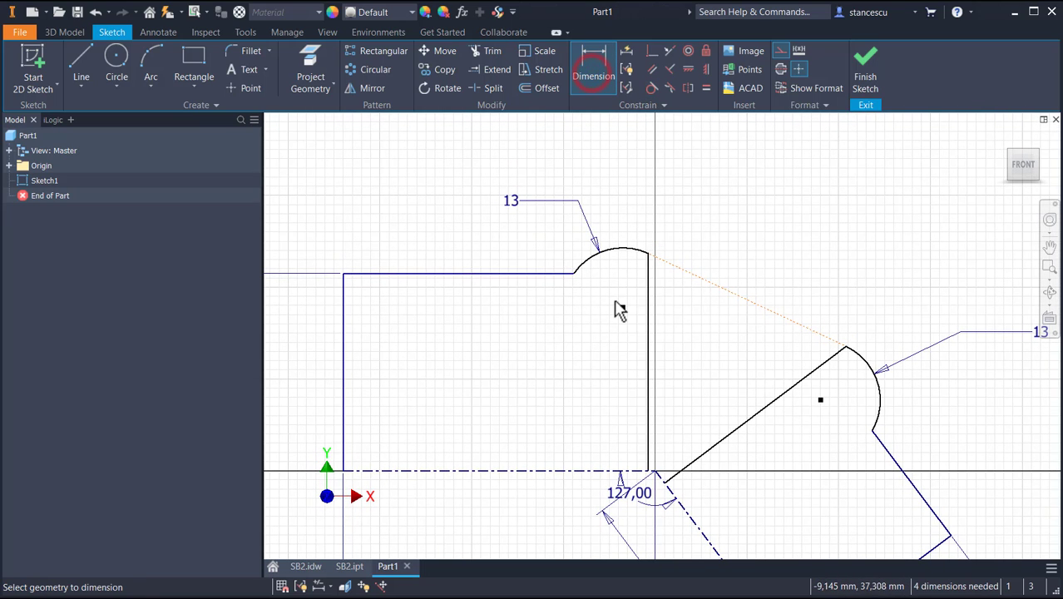
click(622, 307)
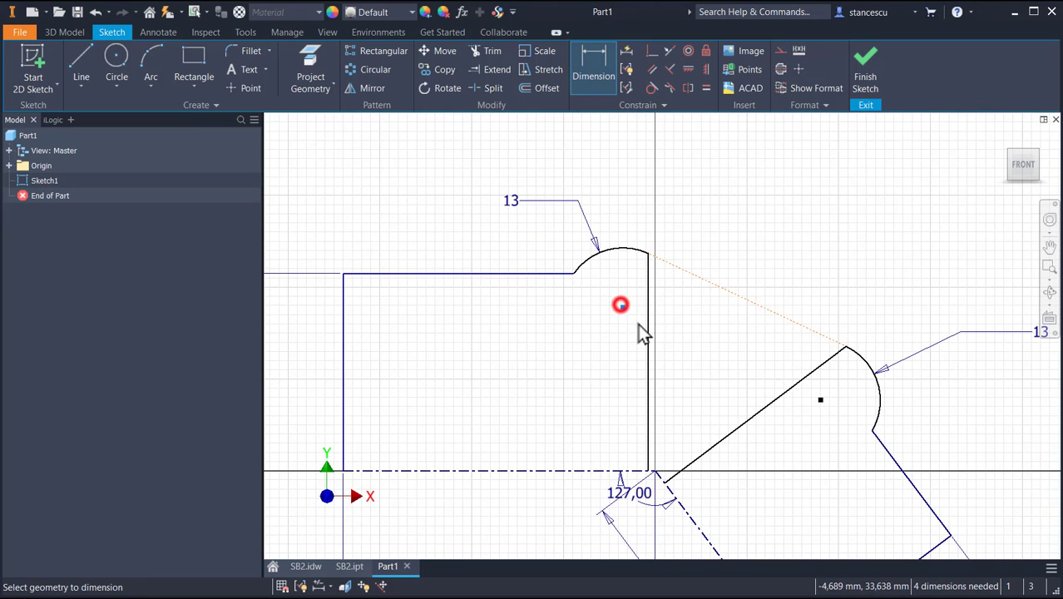
click(655, 473)
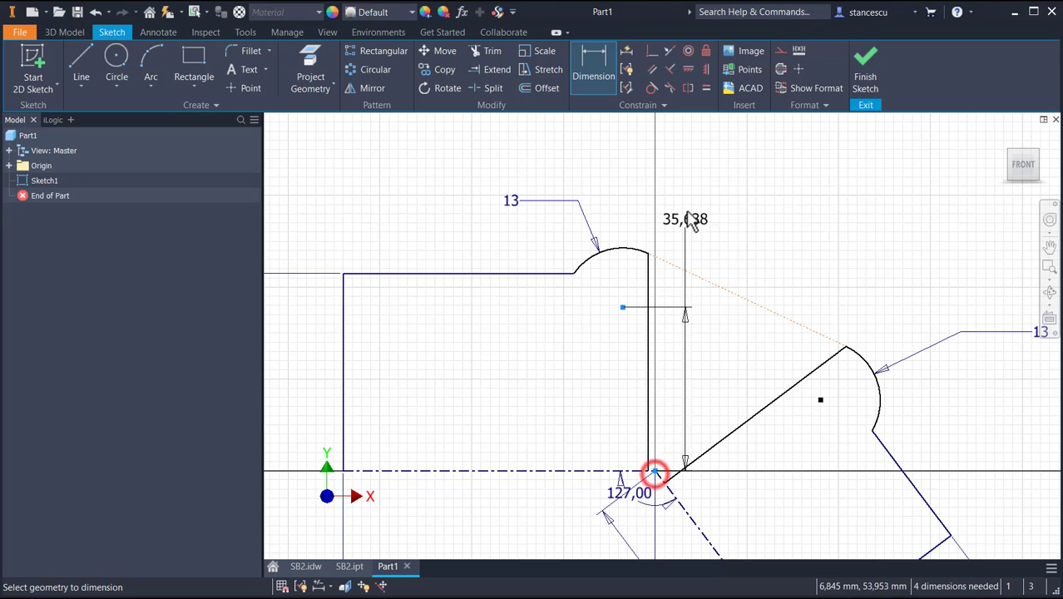
click(642, 183)
text(14)
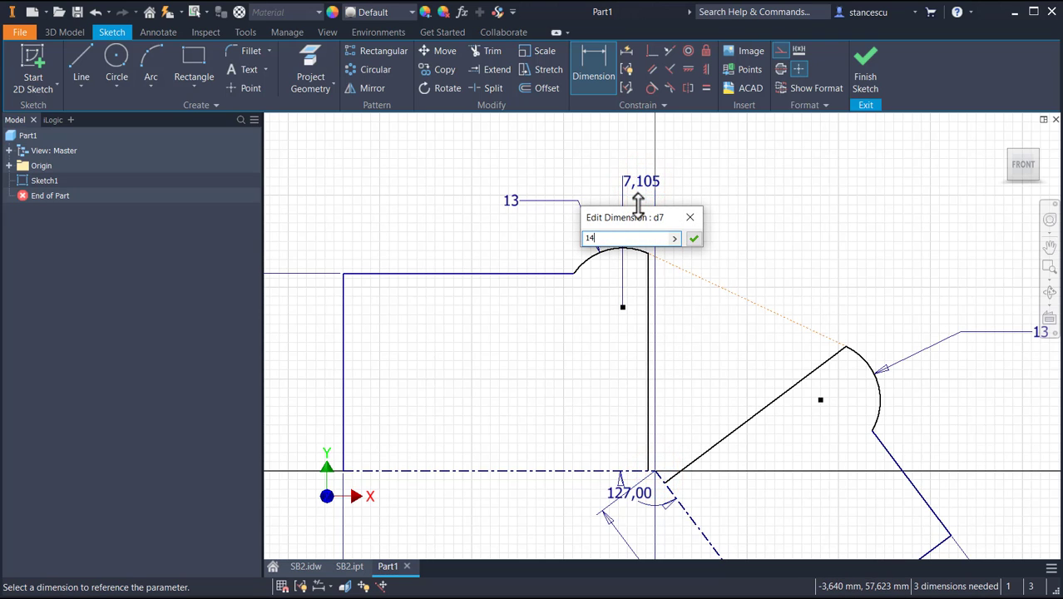
key(Return)
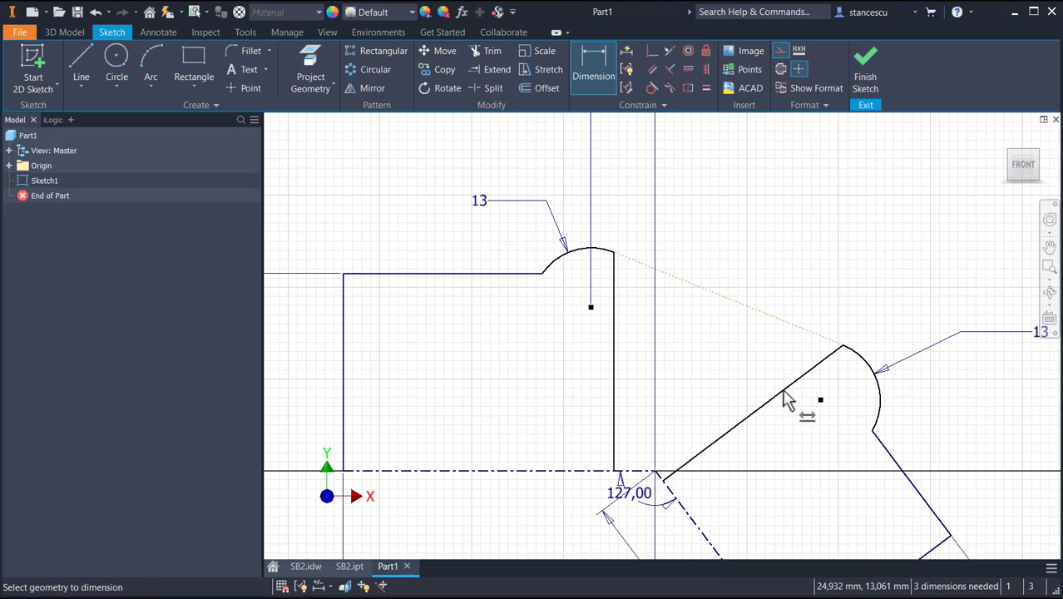
Draw a construction line about 23 mm long from the origin down to the left, parallel to the angled profile's inner closing line
middle_drag(789, 402, 811, 282)
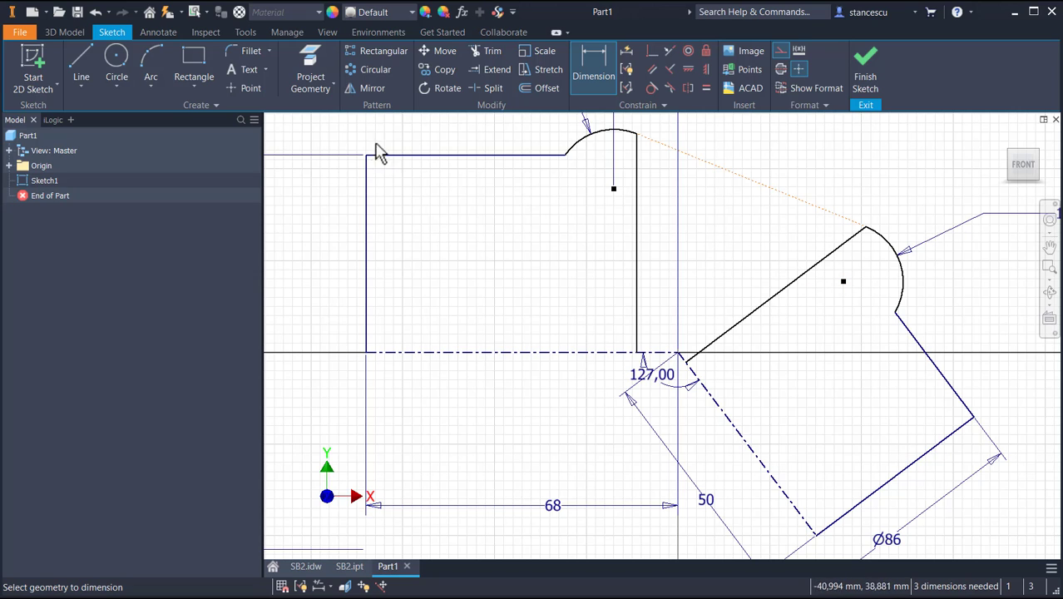
click(77, 64)
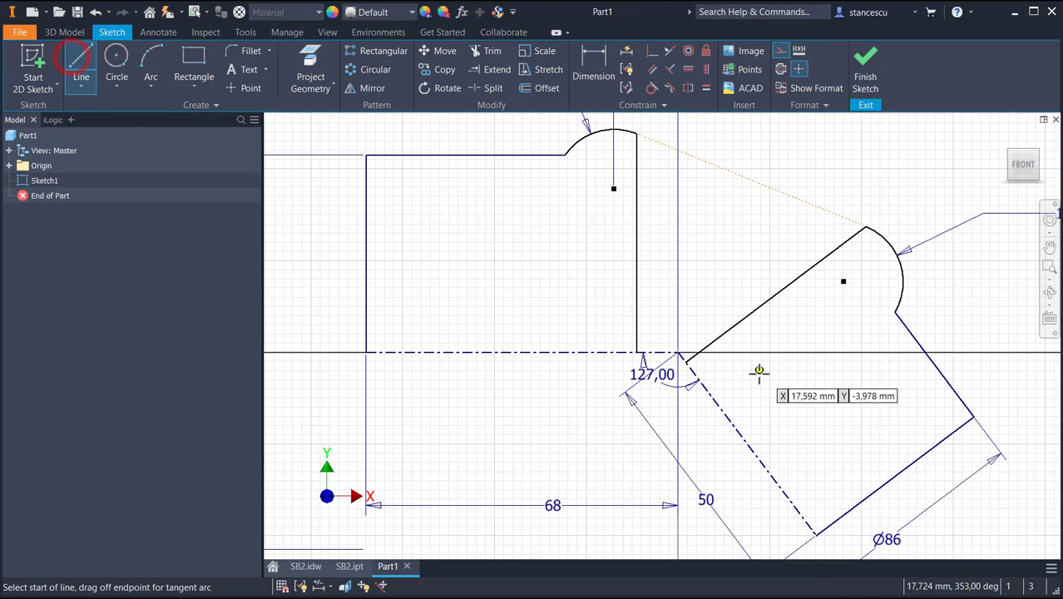
click(679, 353)
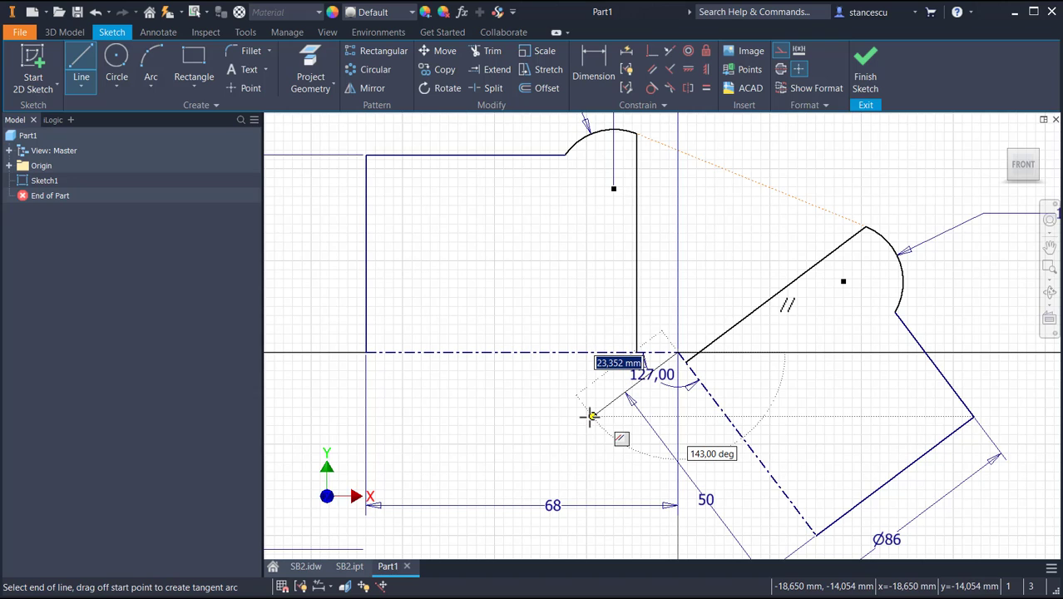
key(Escape)
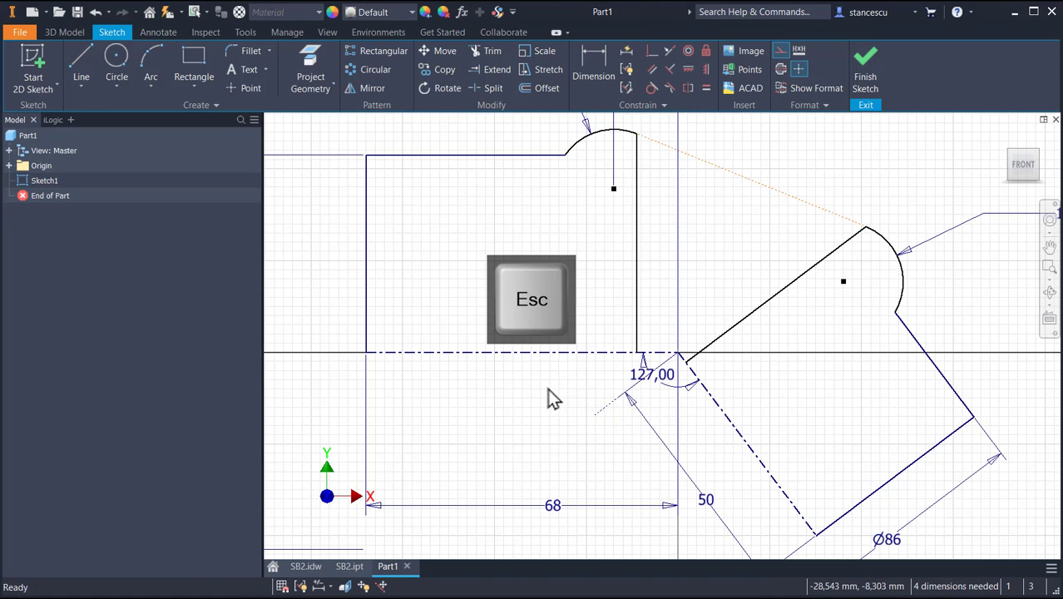
click(609, 400)
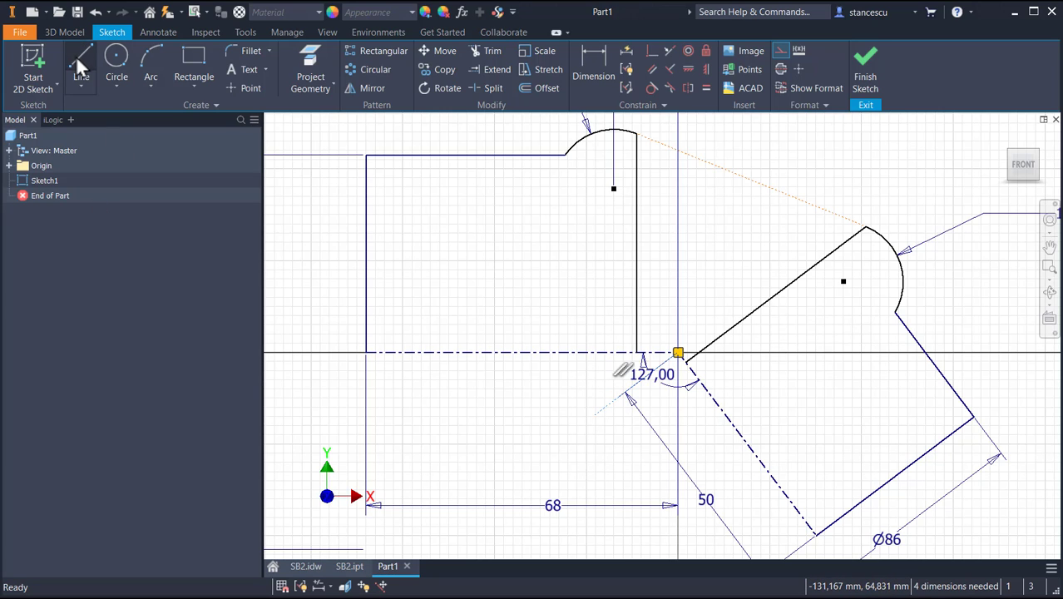
Dimension the distance between the short construction line through the origin and the angled profile's arc center as 14 mm
click(601, 66)
click(674, 353)
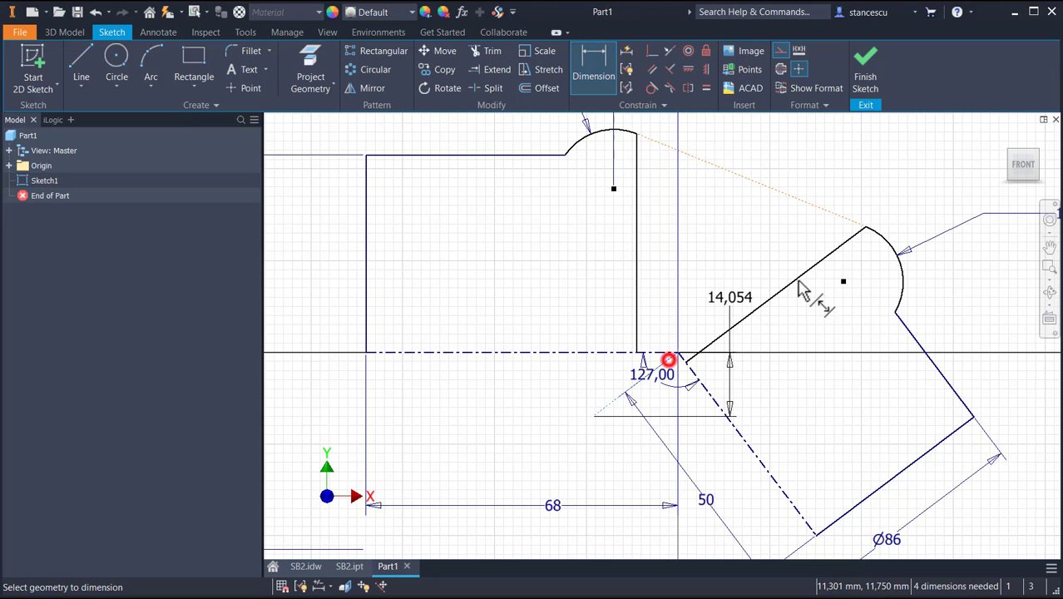
click(844, 282)
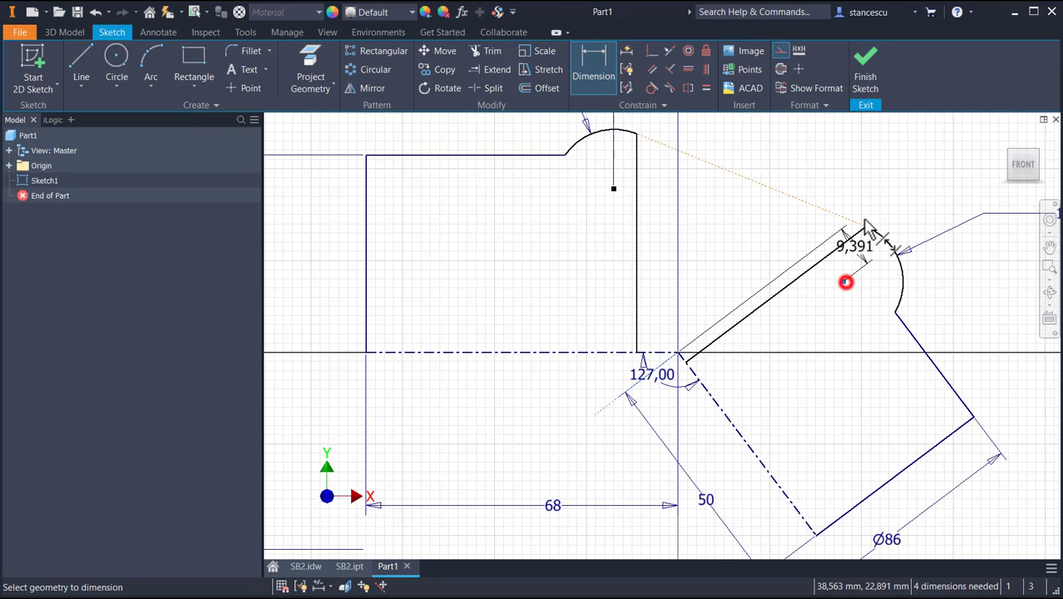
click(897, 187)
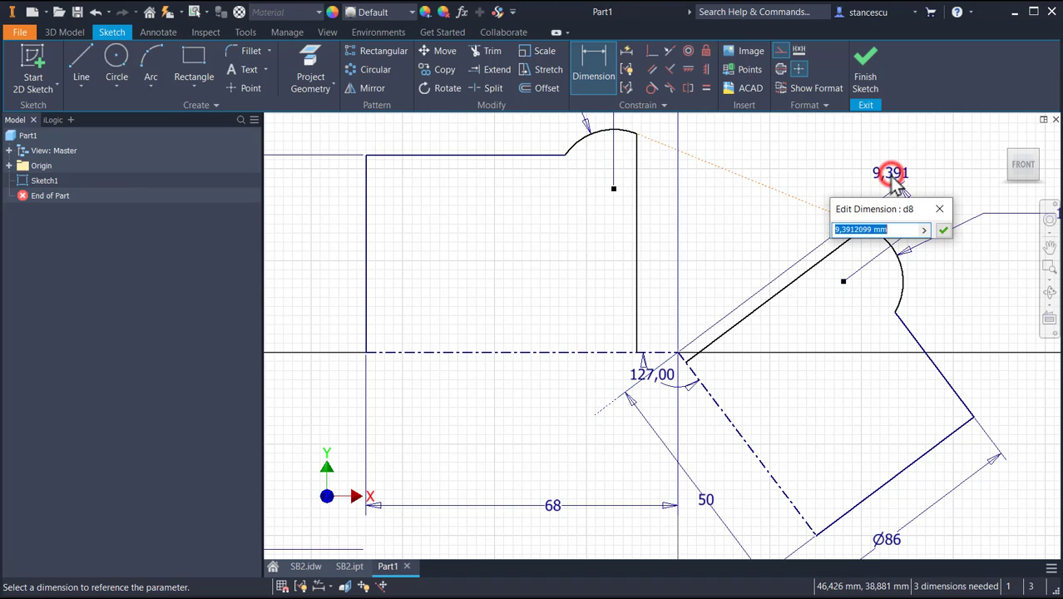
text(14)
key(Return)
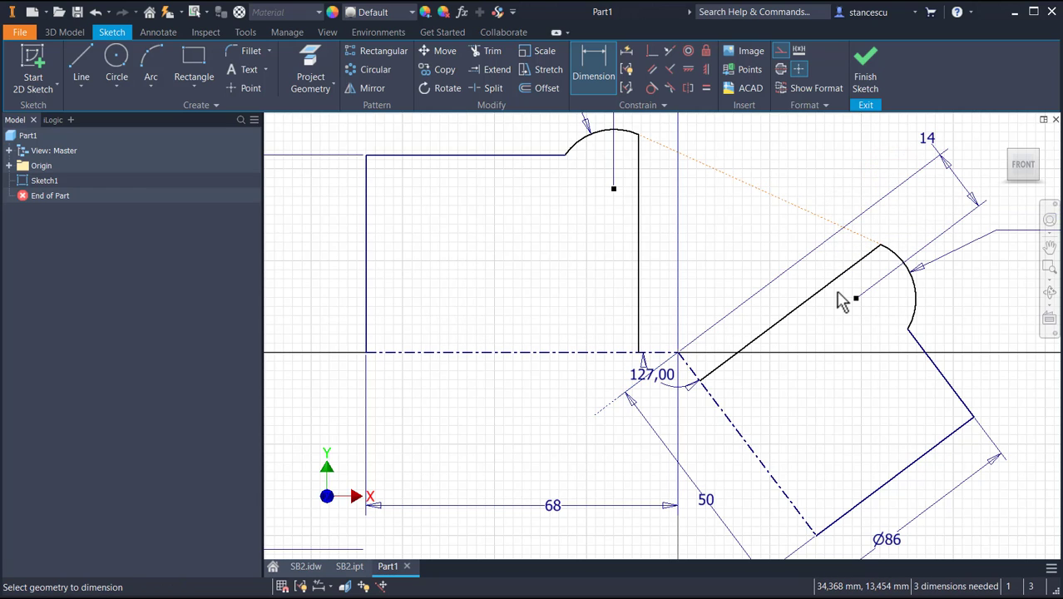
Dimension the horizontal profile's arc center about its centerline as a 64 mm diameter
mouse_move(839, 293)
middle_down()
mouse_move(839, 244)
mouse_move(796, 246)
middle_up()
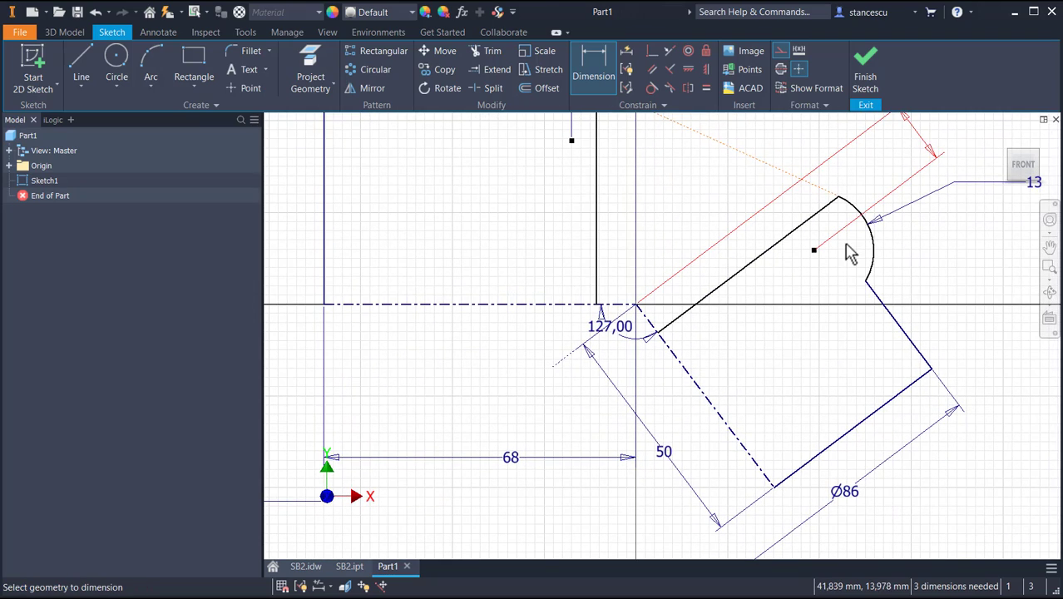
scroll(809, 296, up, 3)
middle_drag(807, 294, 736, 325)
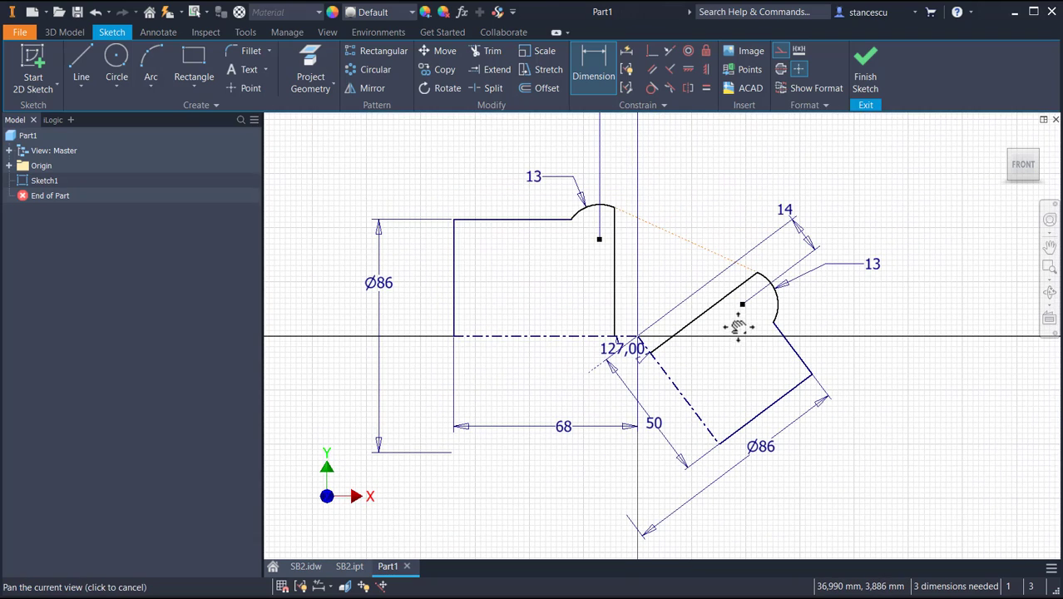
click(600, 240)
click(588, 336)
click(534, 296)
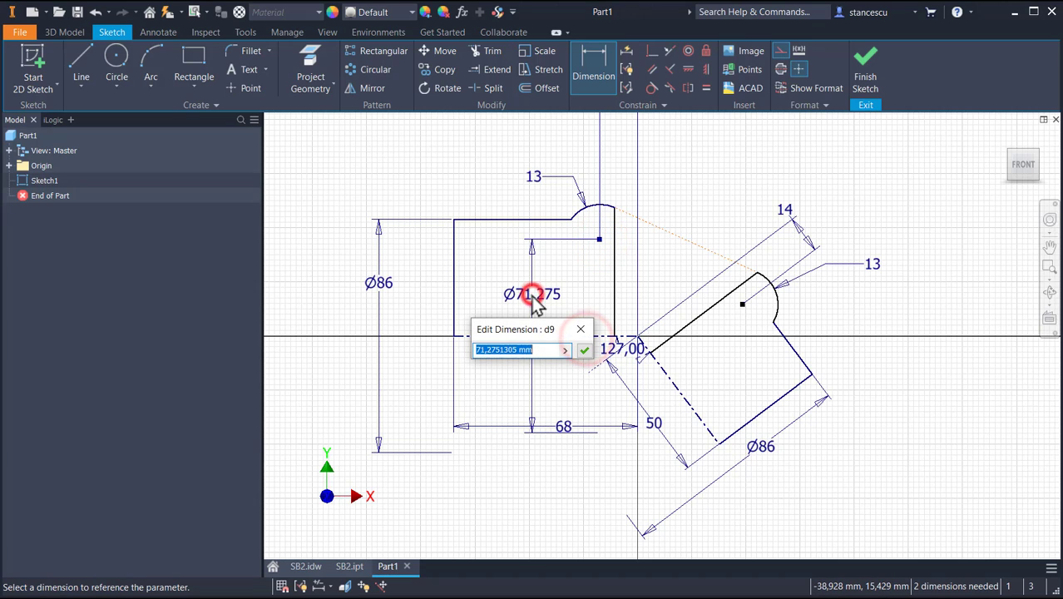
text(64)
key(Return)
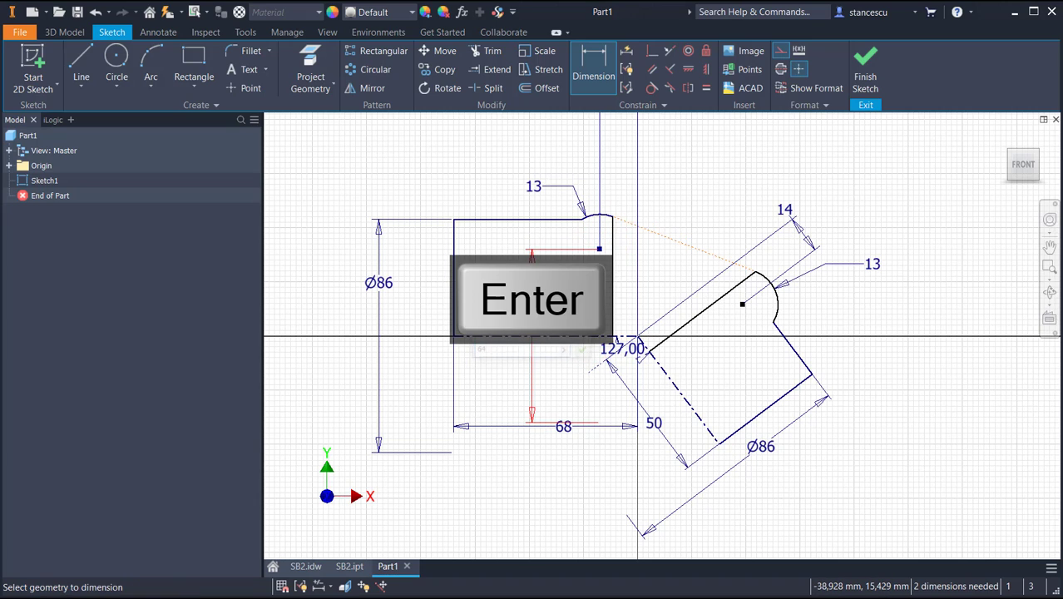
Dimension the angled profile's arc center about its angled centerline as a 64 mm diameter
click(744, 304)
click(662, 377)
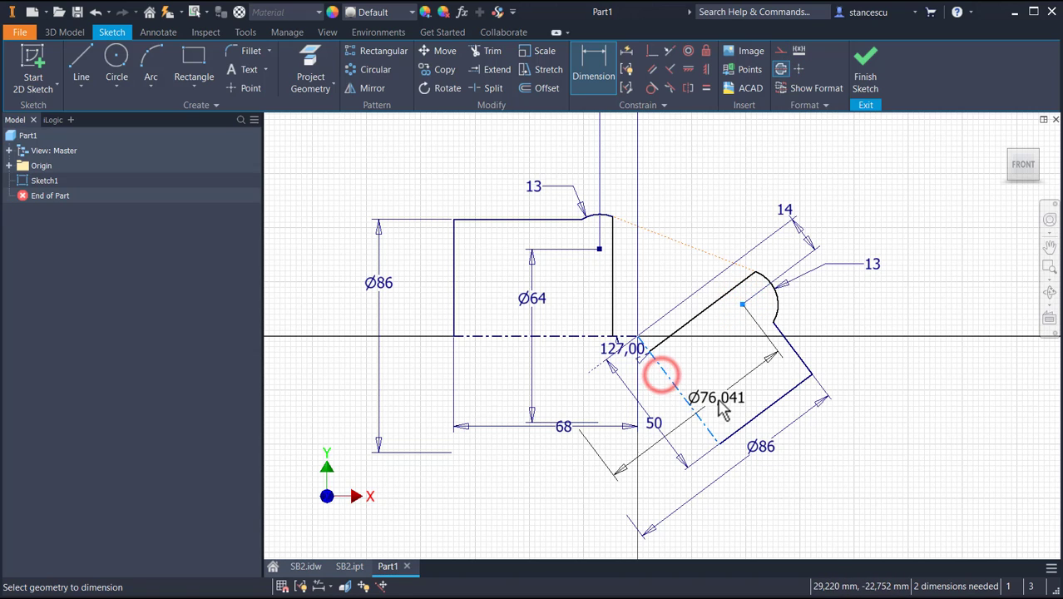
click(731, 389)
text(6)
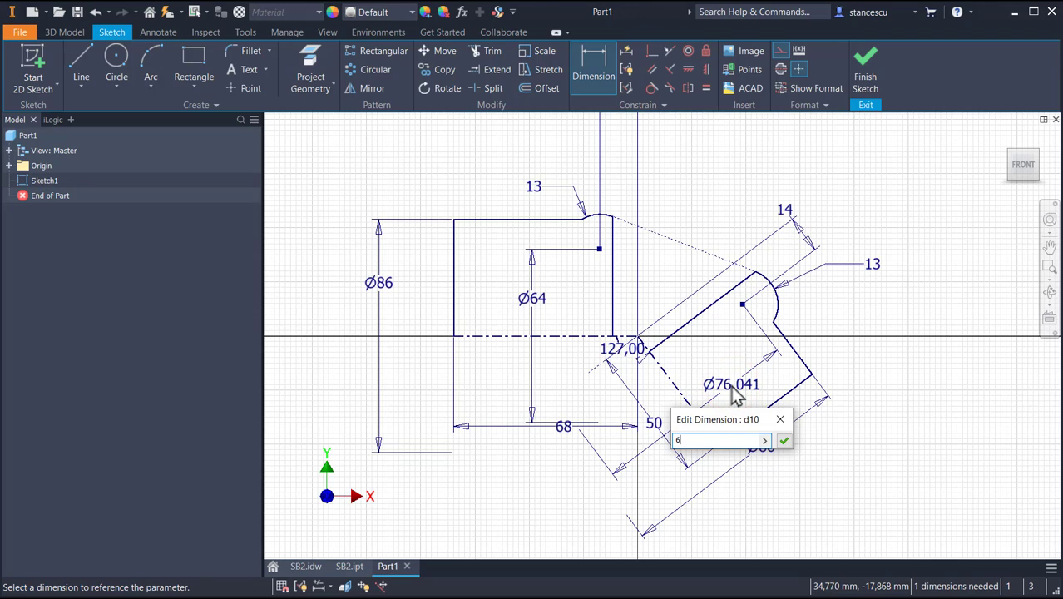
text(4)
key(Return)
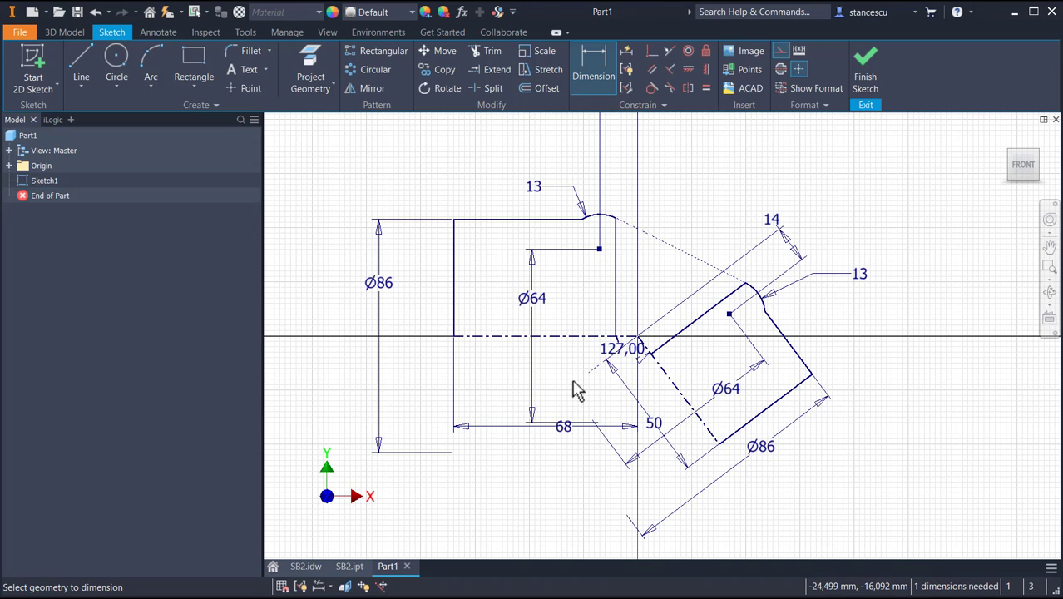
Apply Auto Dimension to locate the sketch's missing dimension and remove the automatic result
scroll(573, 387, up, 3)
mouse_move(572, 387)
middle_down()
mouse_move(527, 375)
mouse_move(530, 394)
middle_up()
scroll(527, 376, down, 2)
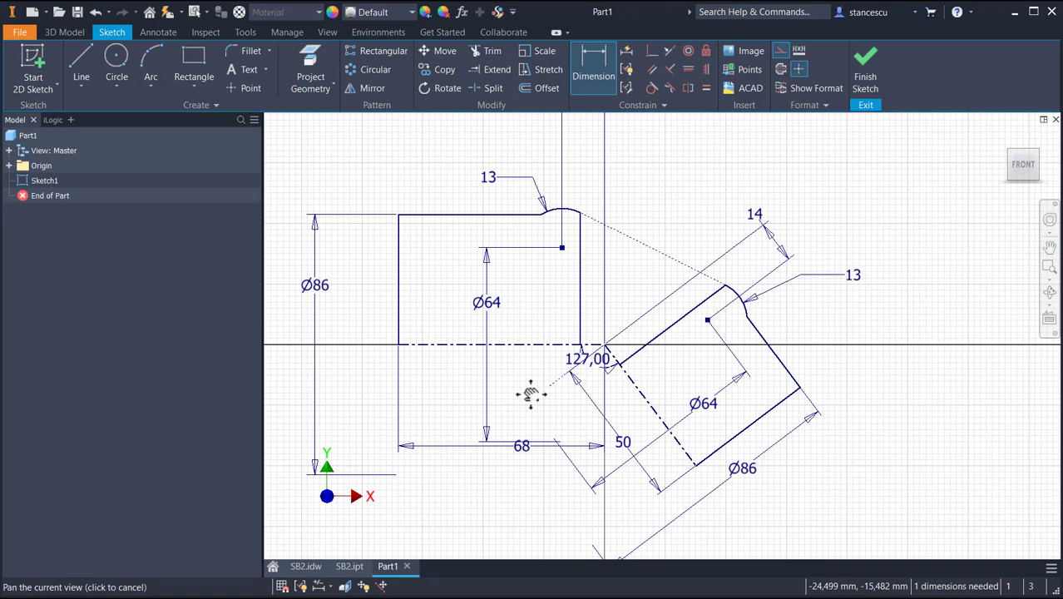
click(627, 51)
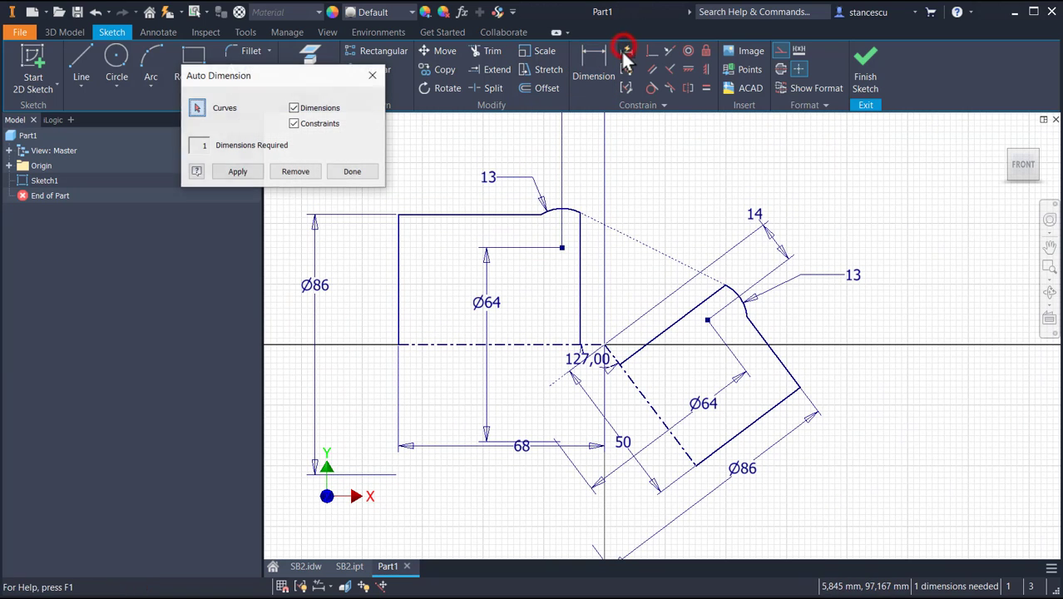
click(235, 173)
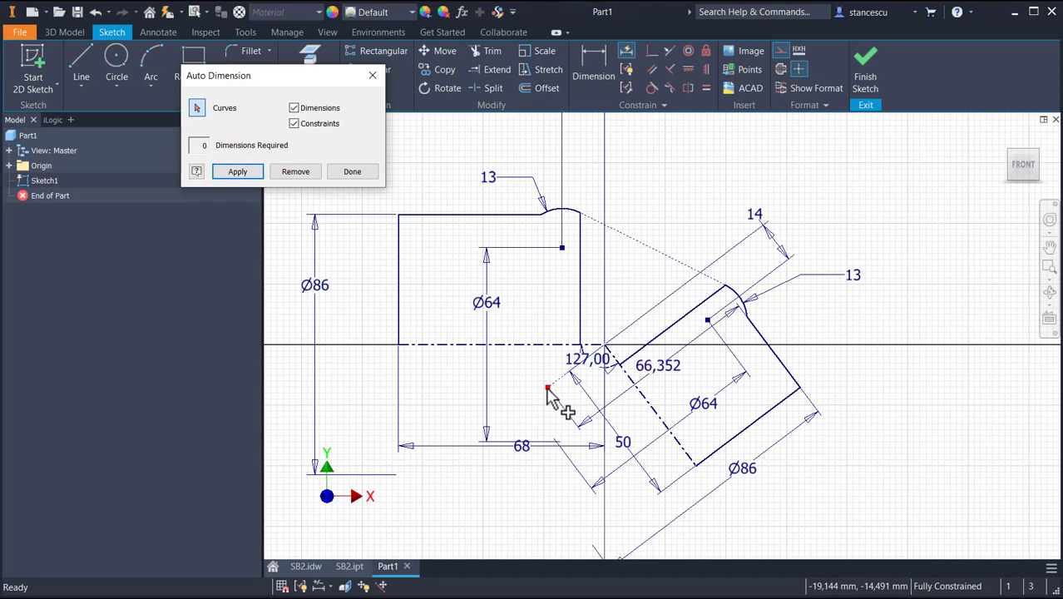
click(306, 173)
click(342, 174)
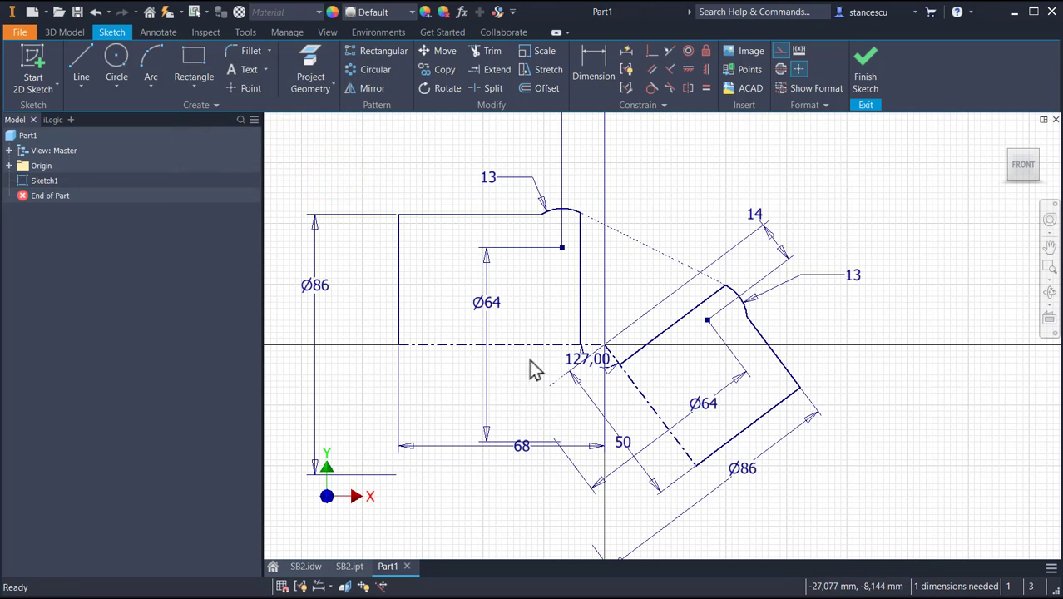
Make the short construction line's free end coincident with the horizontal profile's inner closing line and finish the sketch
scroll(535, 370, up, 2)
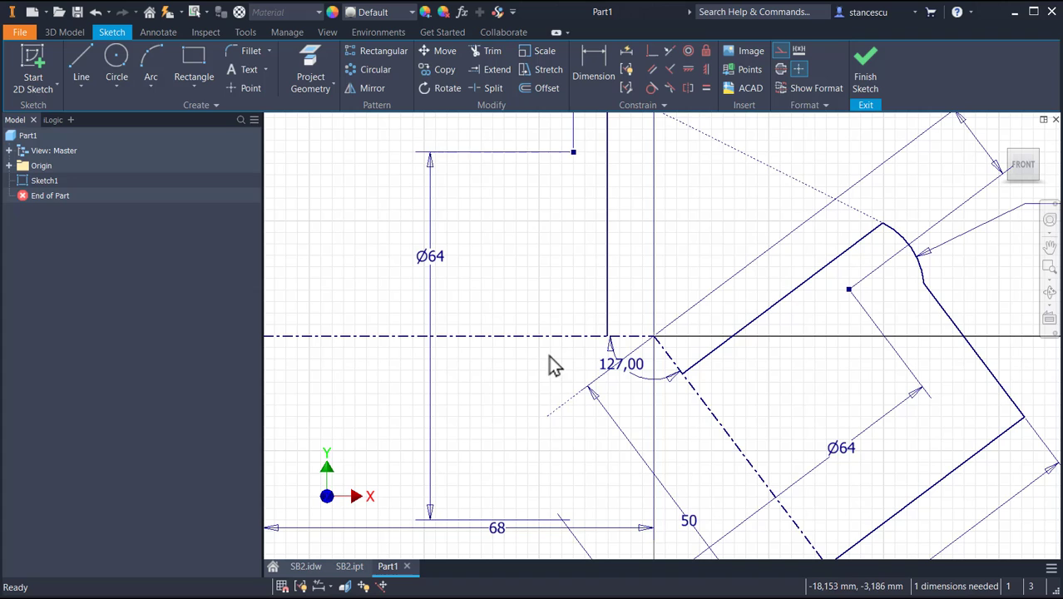
click(648, 52)
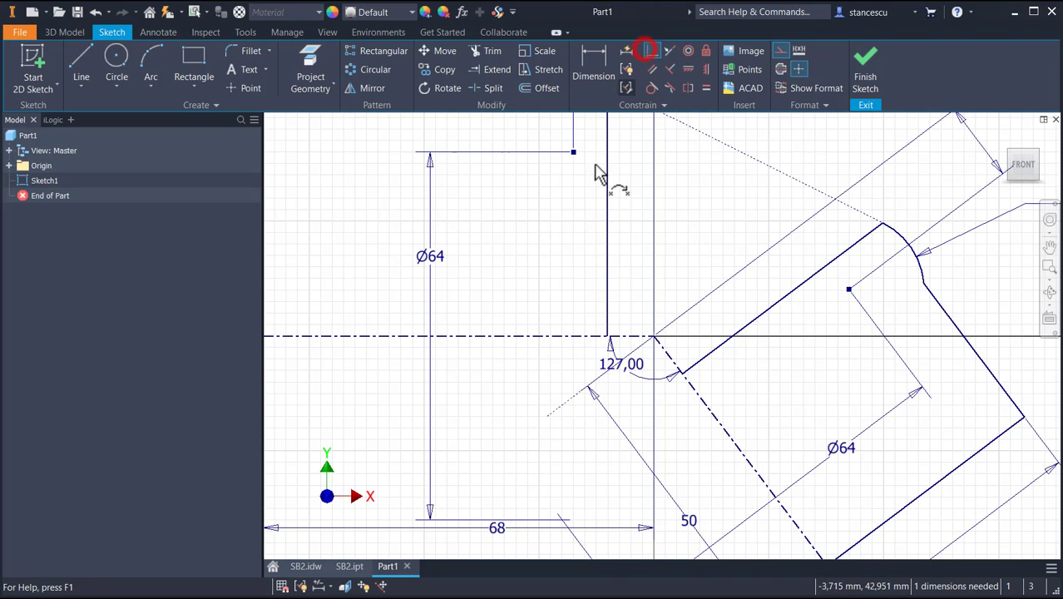
click(546, 417)
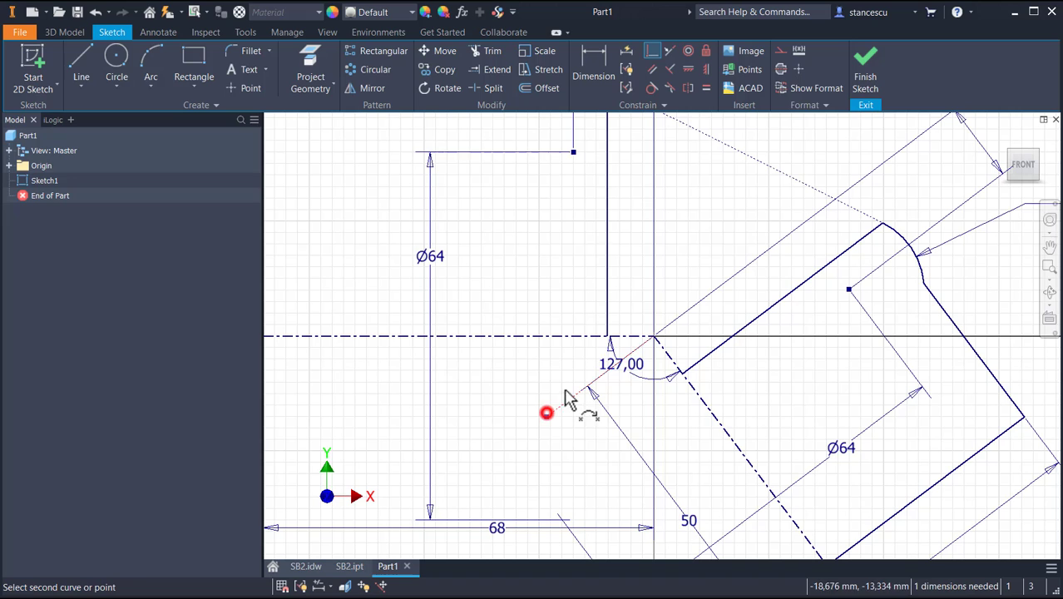
click(606, 302)
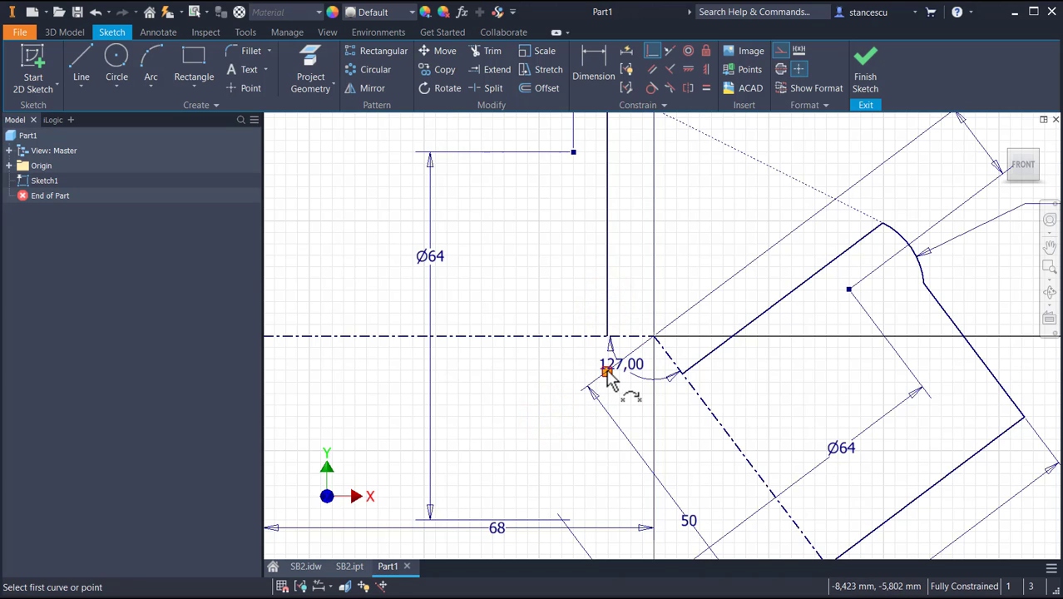
scroll(481, 277, up, 3)
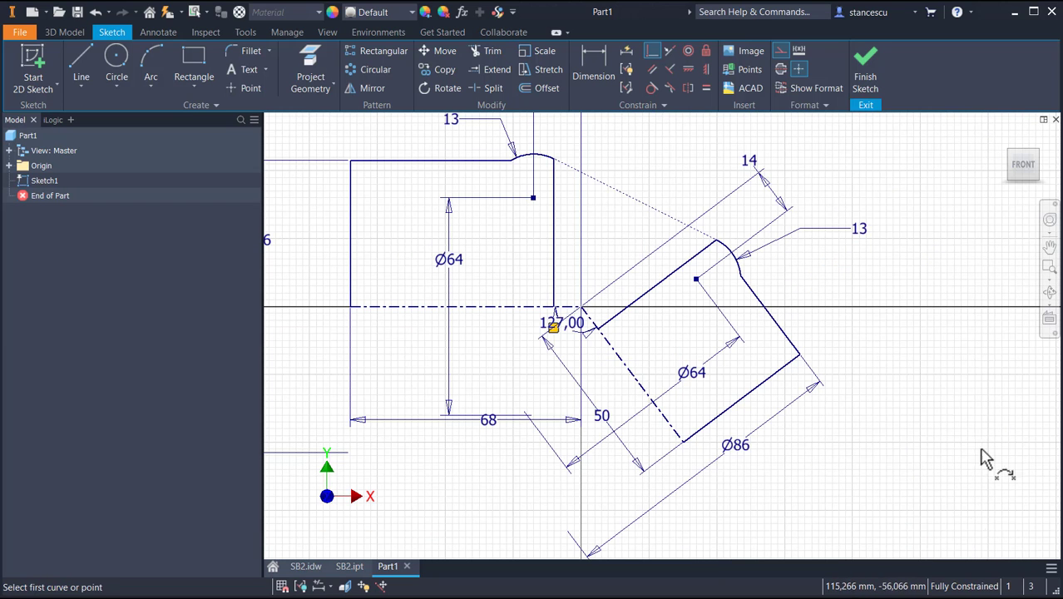
click(867, 61)
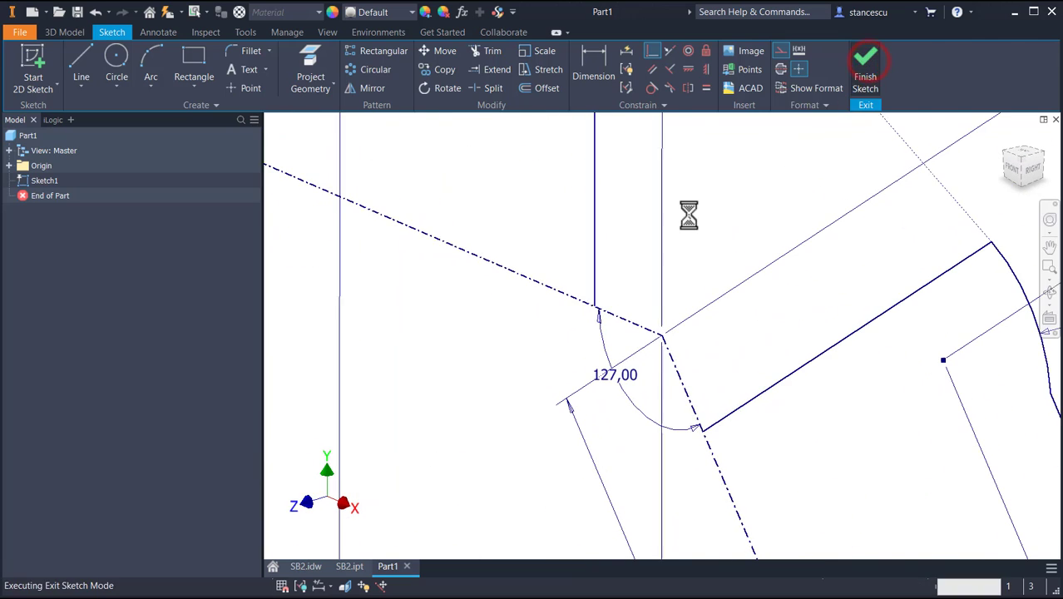
Revolve the horizontal profile a full 360 degrees about its centerline, keeping Revolve open for another feature
key(F6)
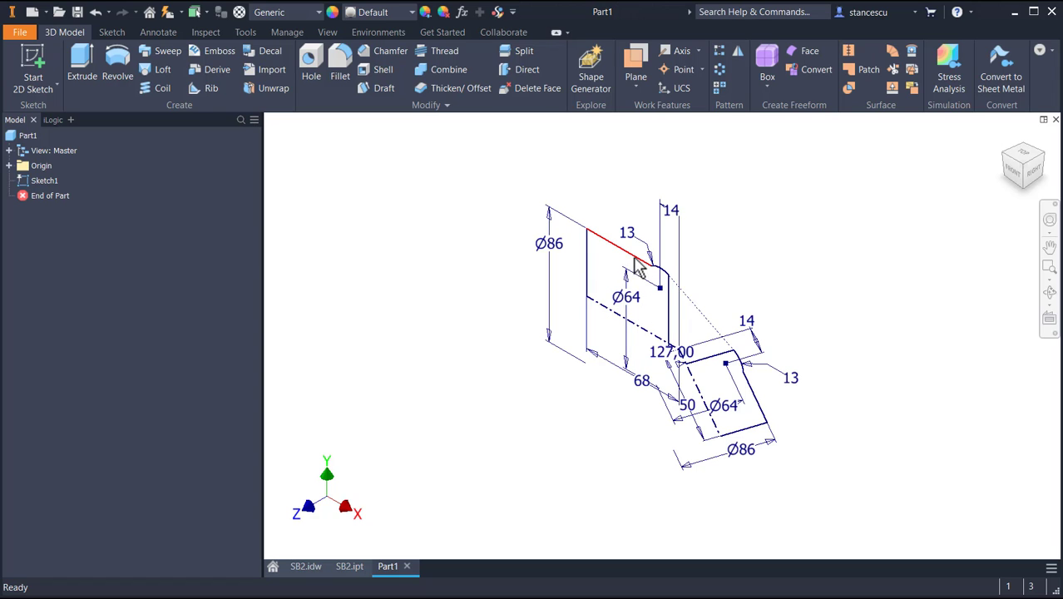
click(116, 70)
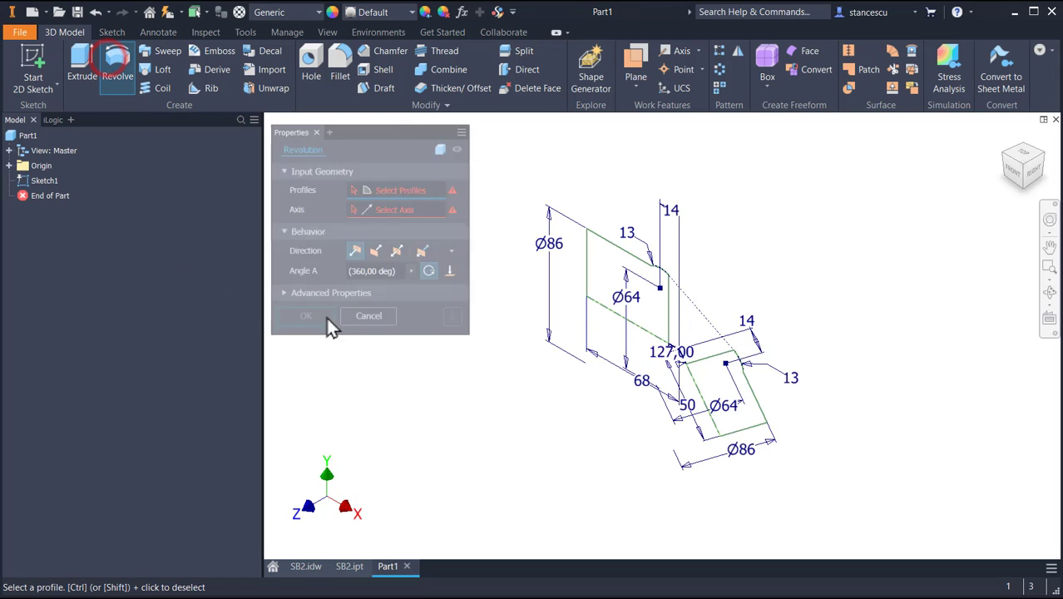
click(606, 274)
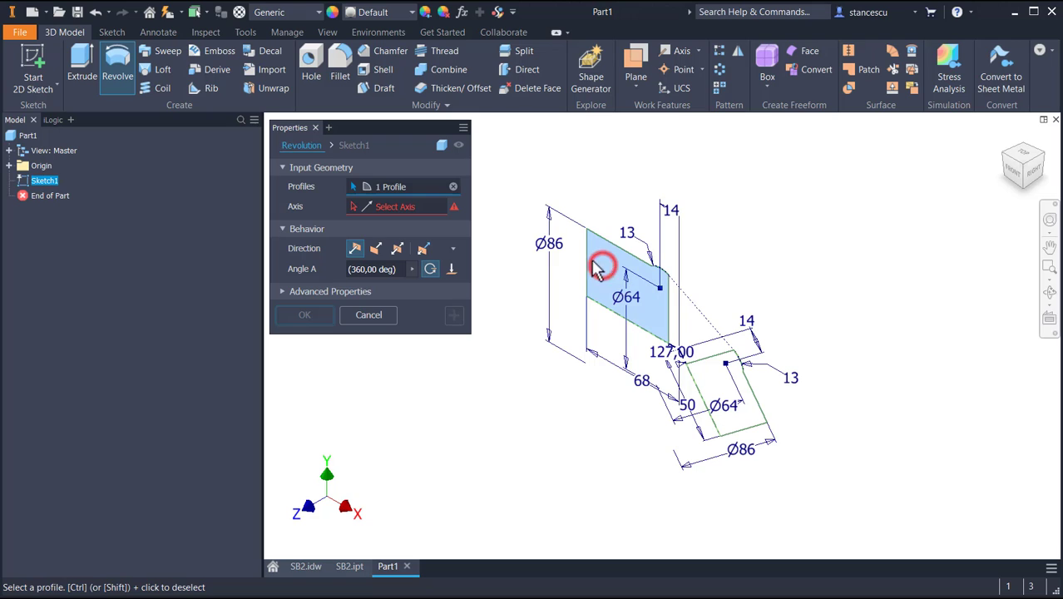
click(388, 207)
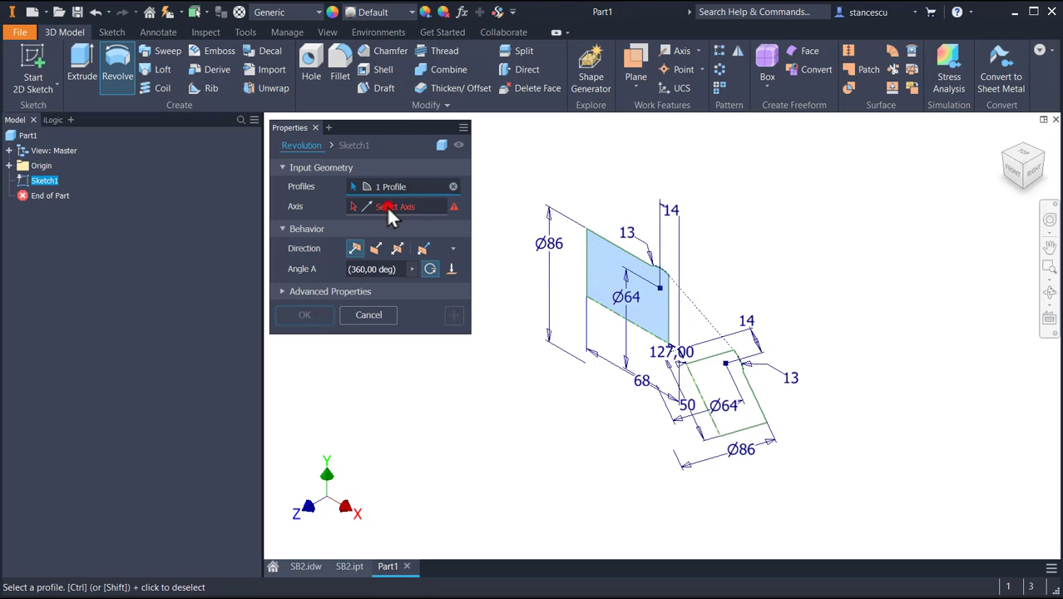
click(638, 330)
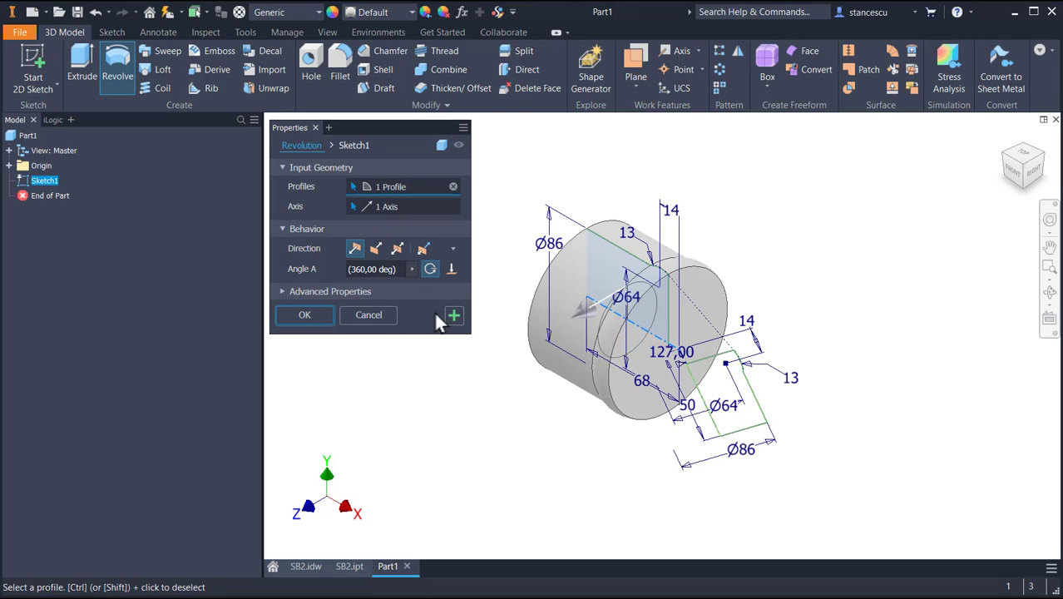
click(456, 315)
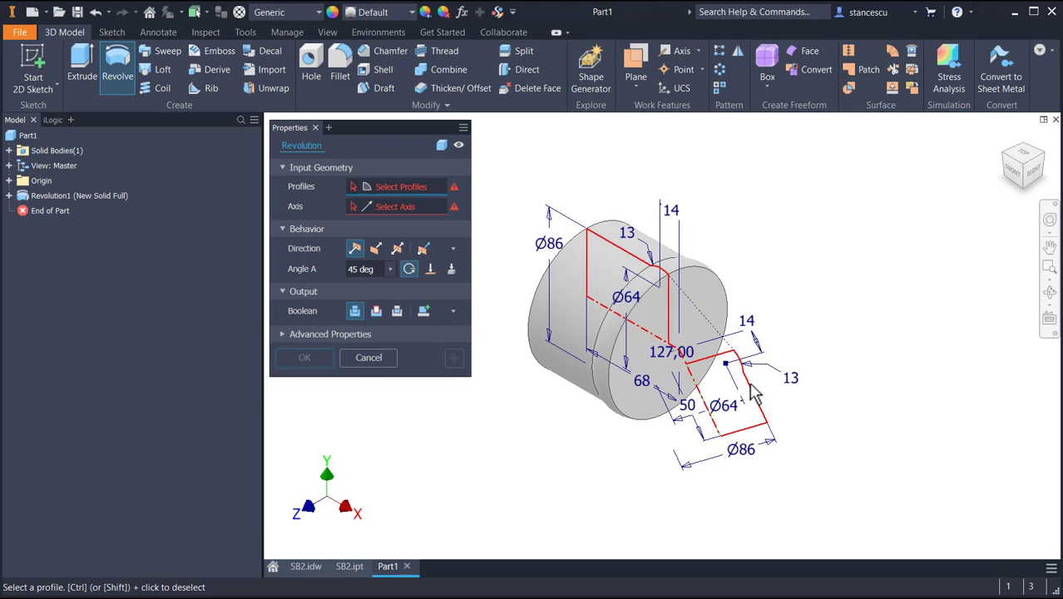
Revolve the angled profile a full 360 degrees about its angled centerline, joining it to the existing solid
click(747, 422)
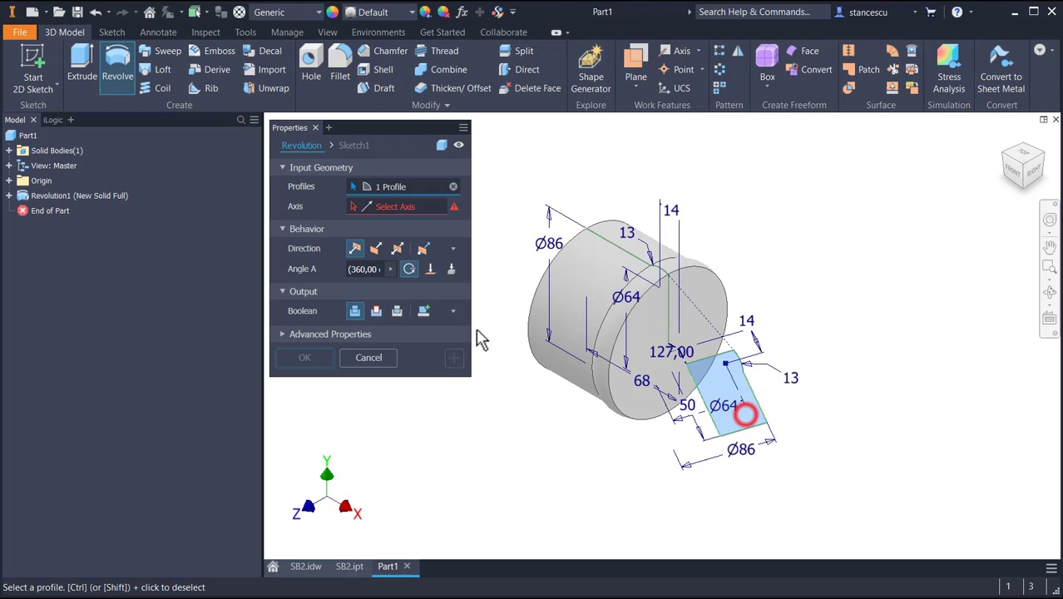
click(432, 204)
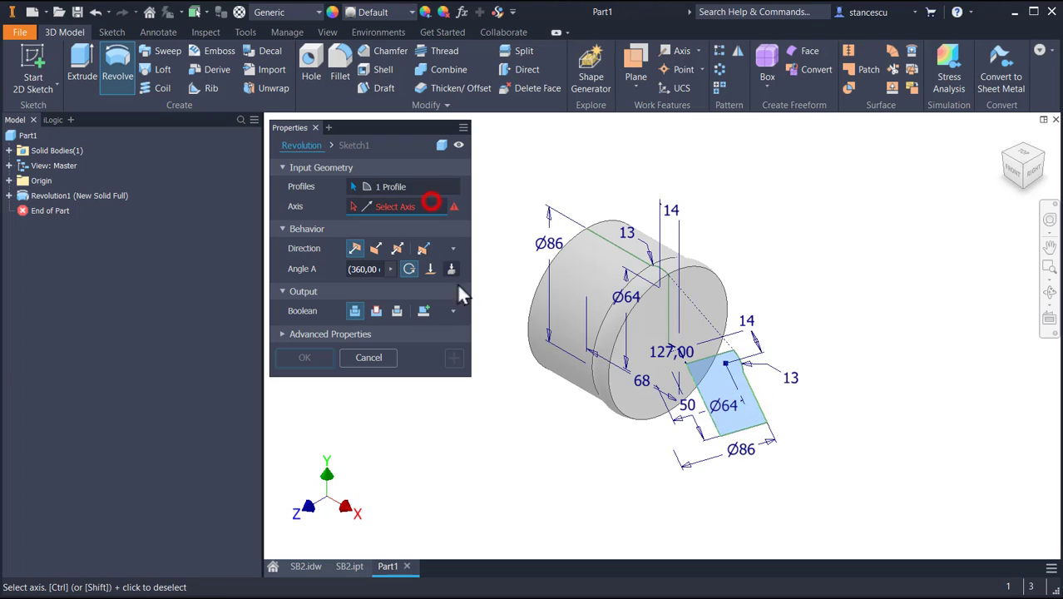
click(714, 425)
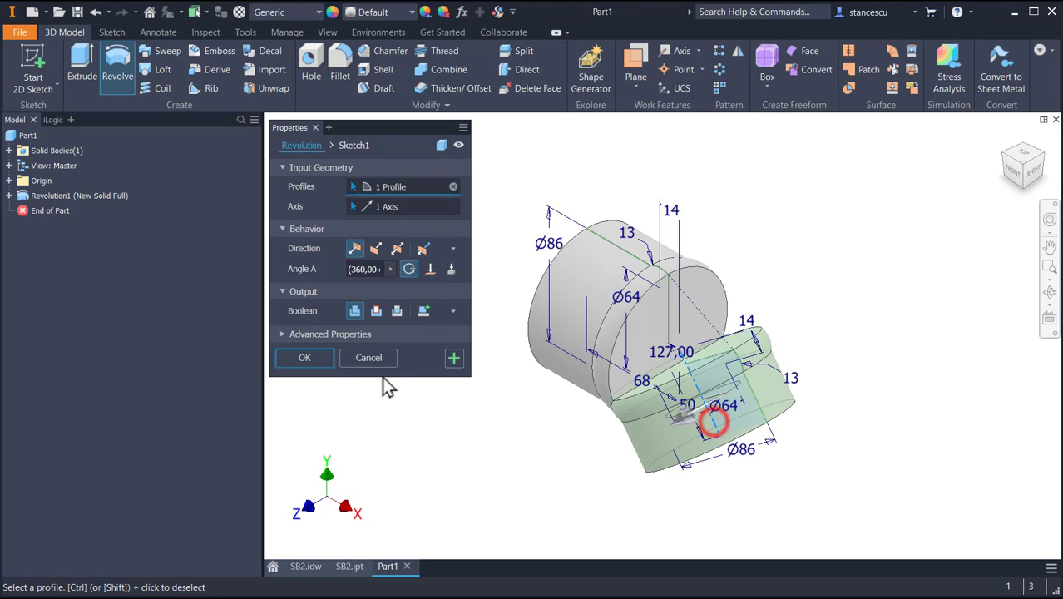
click(305, 358)
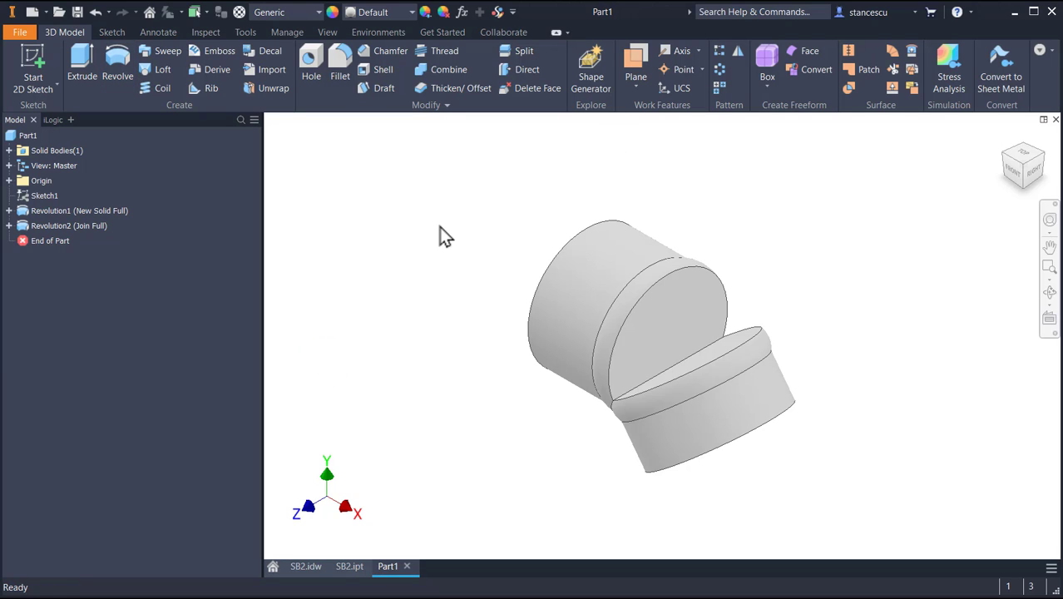
Create a work plane midway between the inner flat faces of the two revolved cylinders
click(635, 87)
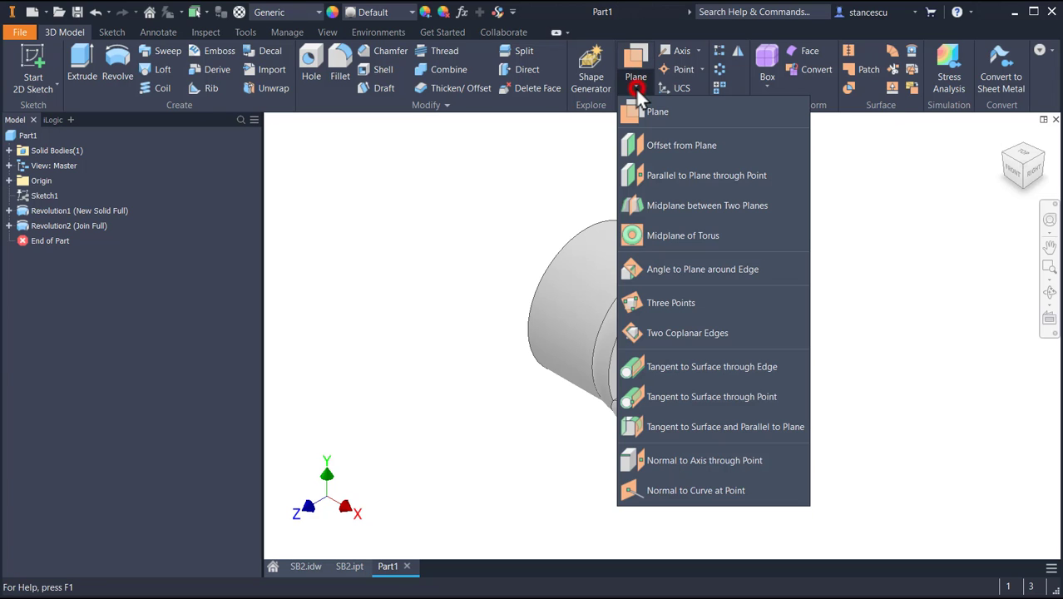
click(686, 205)
click(682, 309)
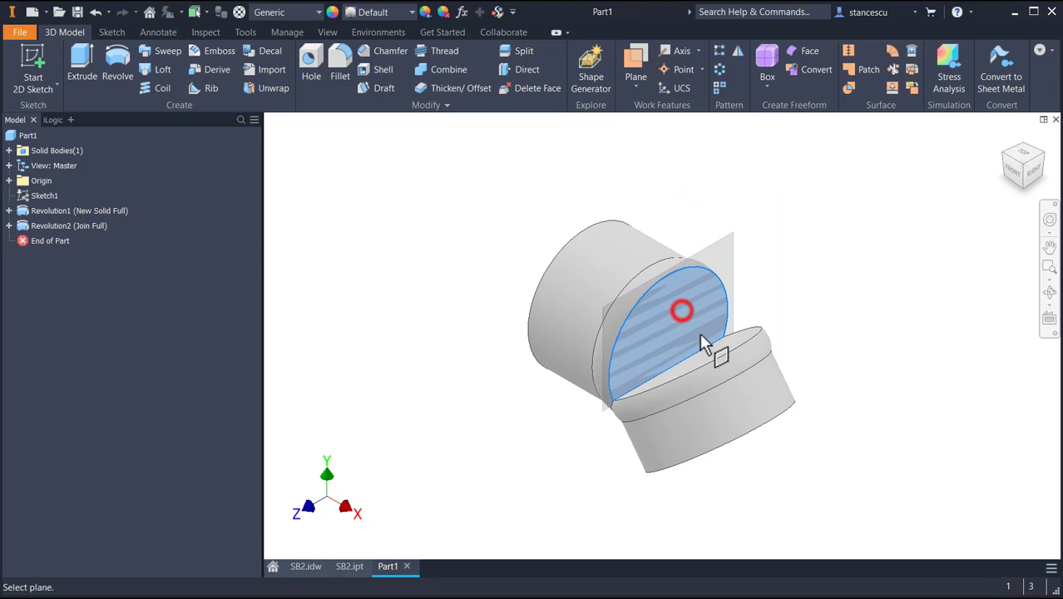
click(709, 363)
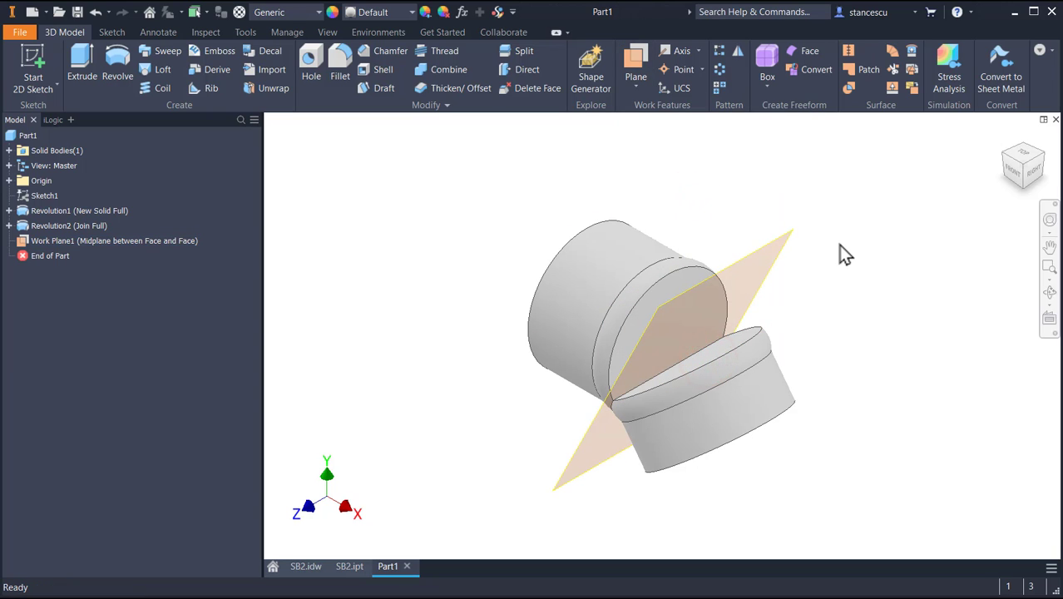
Create a sketch on the midplane with sliced graphics, project the outline of the horizontal cylinder's inner flat face, and finish the sketch
click(783, 257)
click(782, 254)
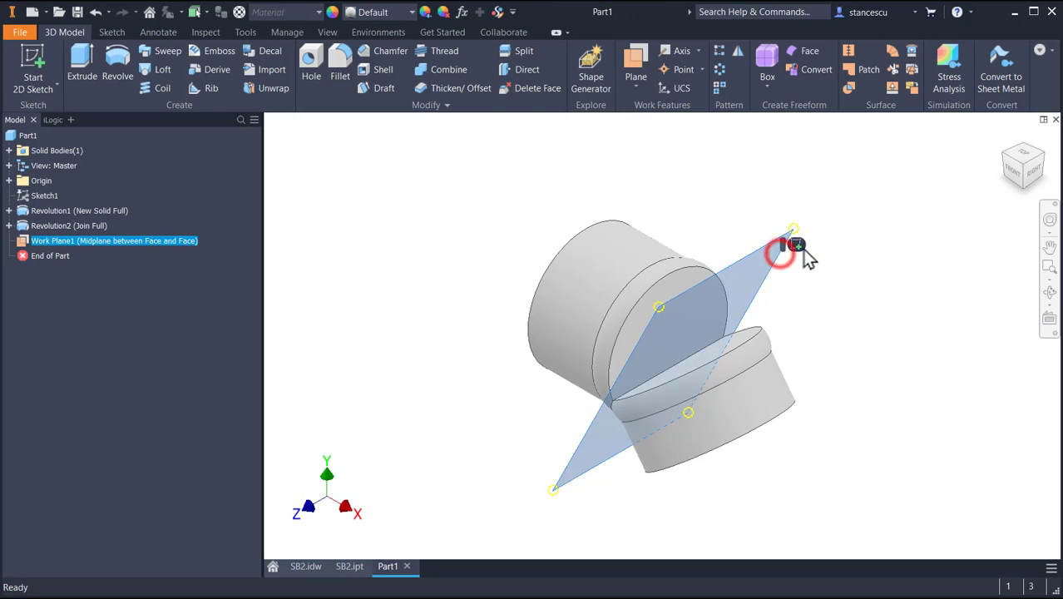
click(797, 246)
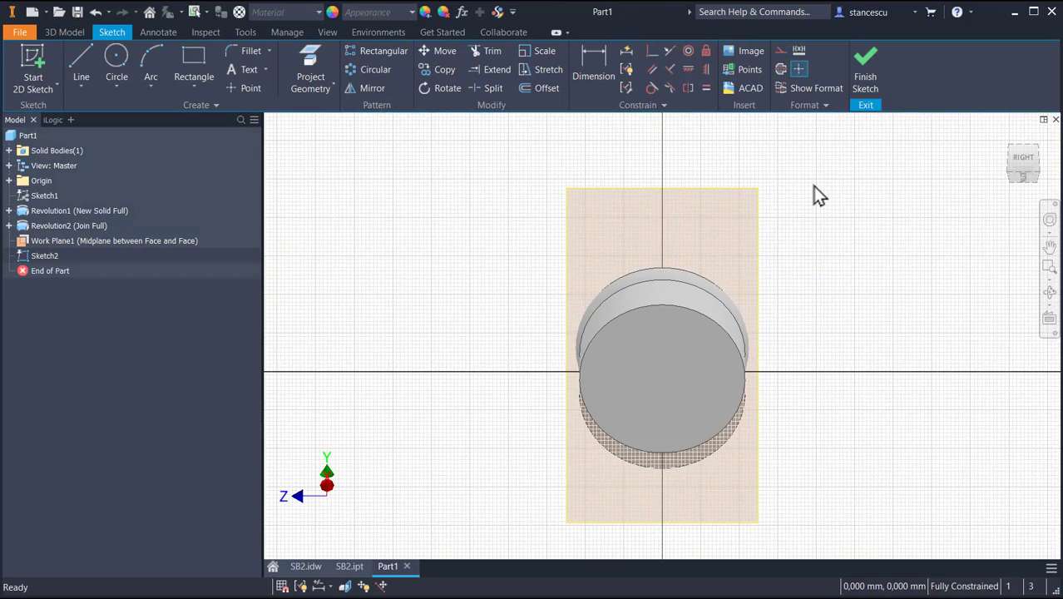
key(F7)
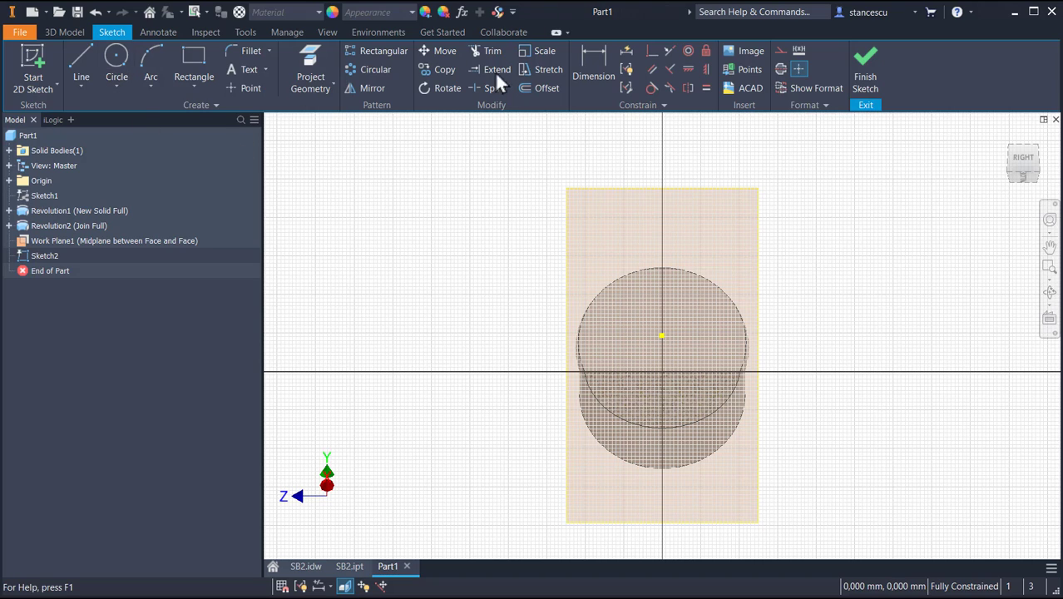
click(305, 58)
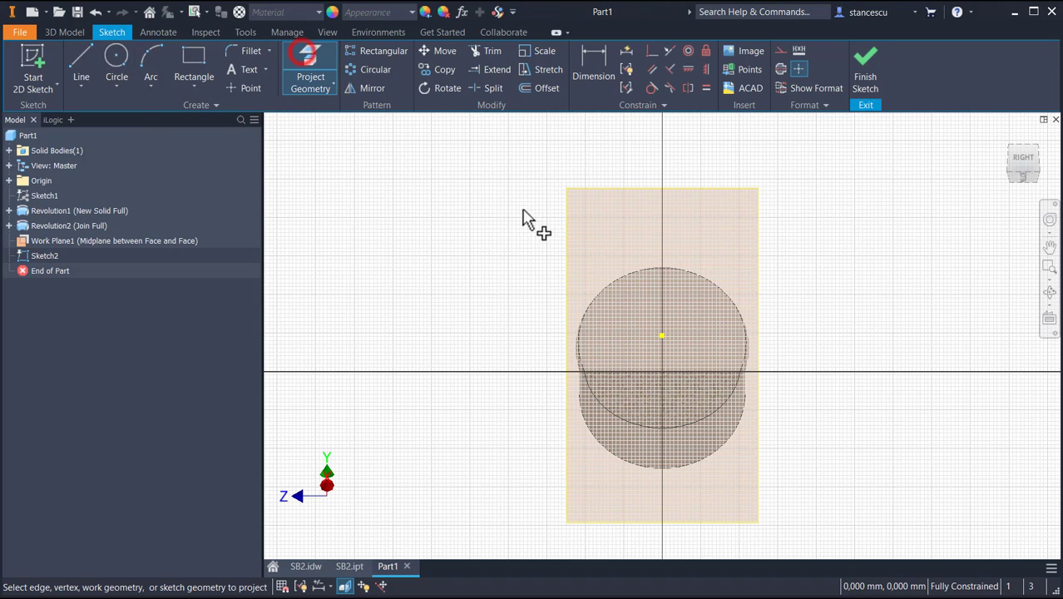
click(614, 283)
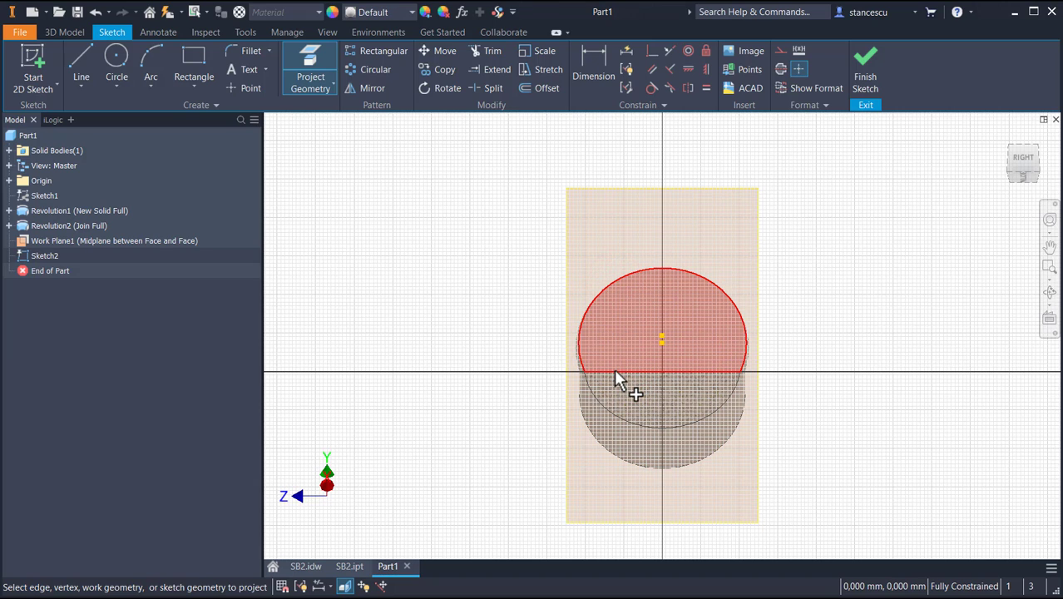
click(616, 373)
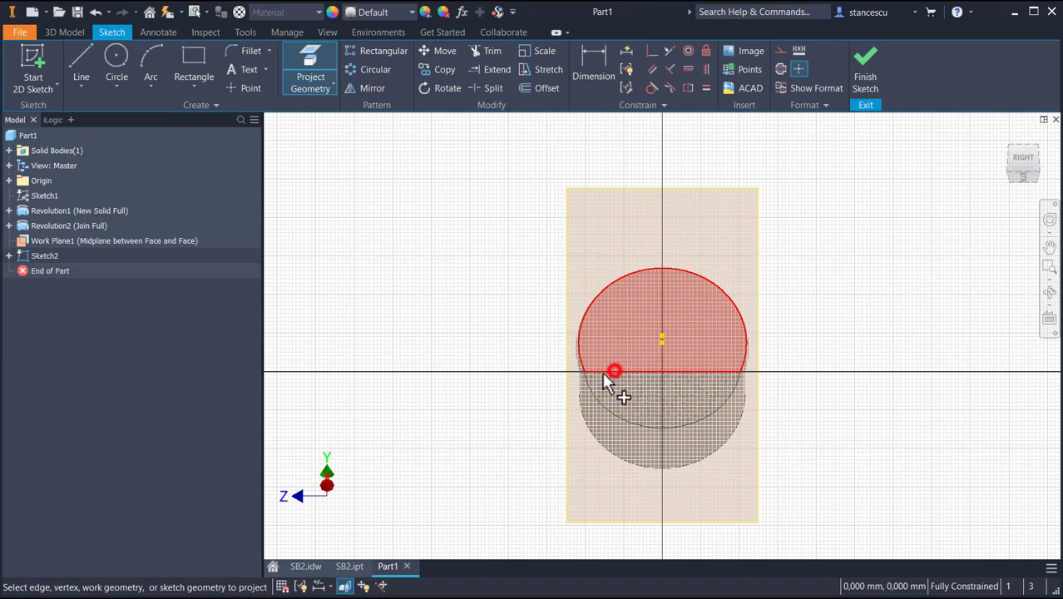
click(862, 73)
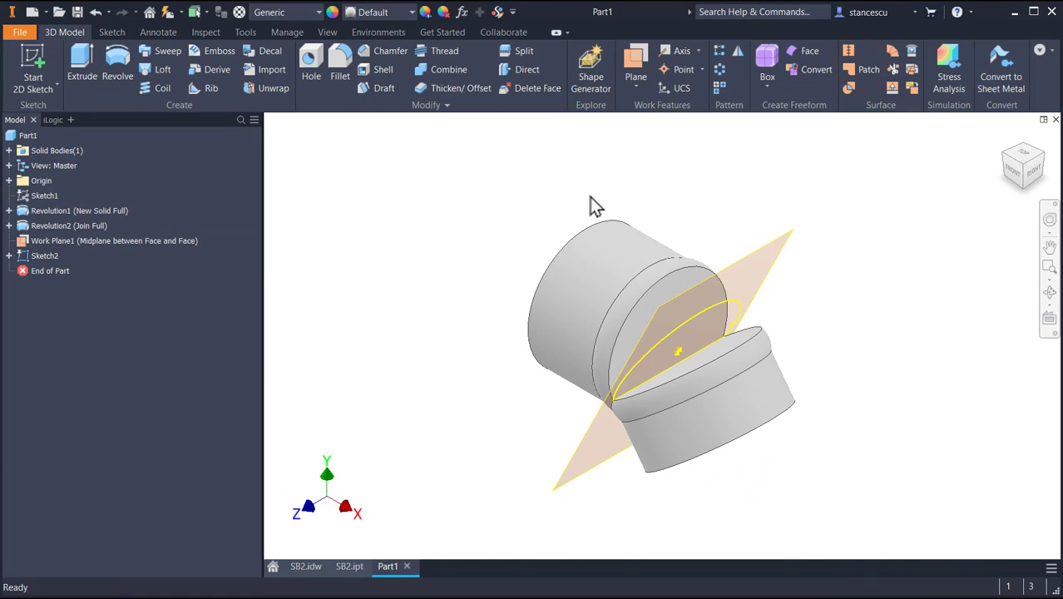
Extrude the projected profile from the horizontal cylinder's inner flat face to the angled cylinder's inner face, joining the solids, and hide the work plane
click(80, 61)
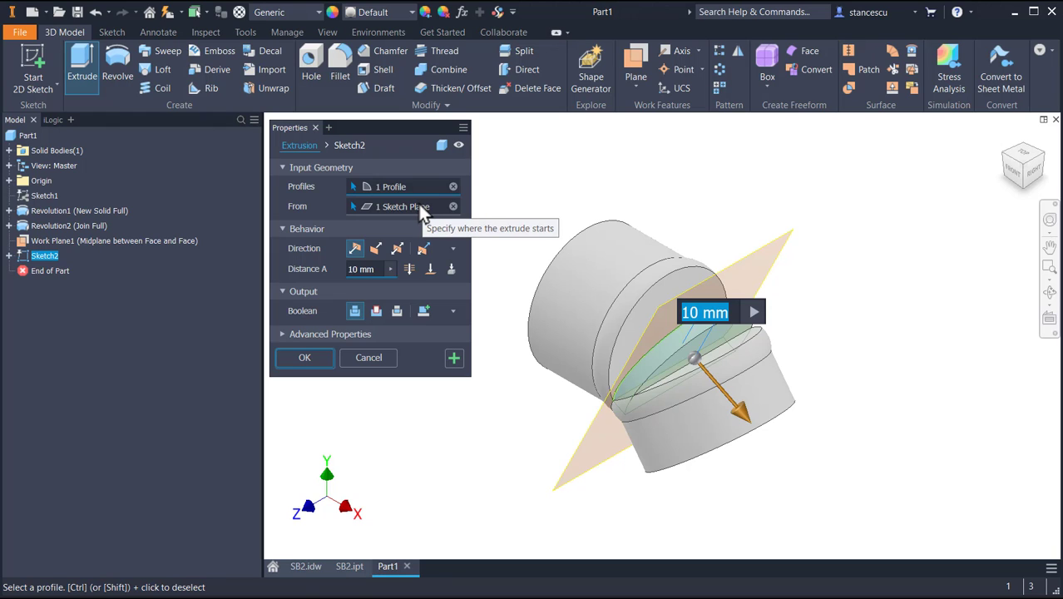
click(419, 207)
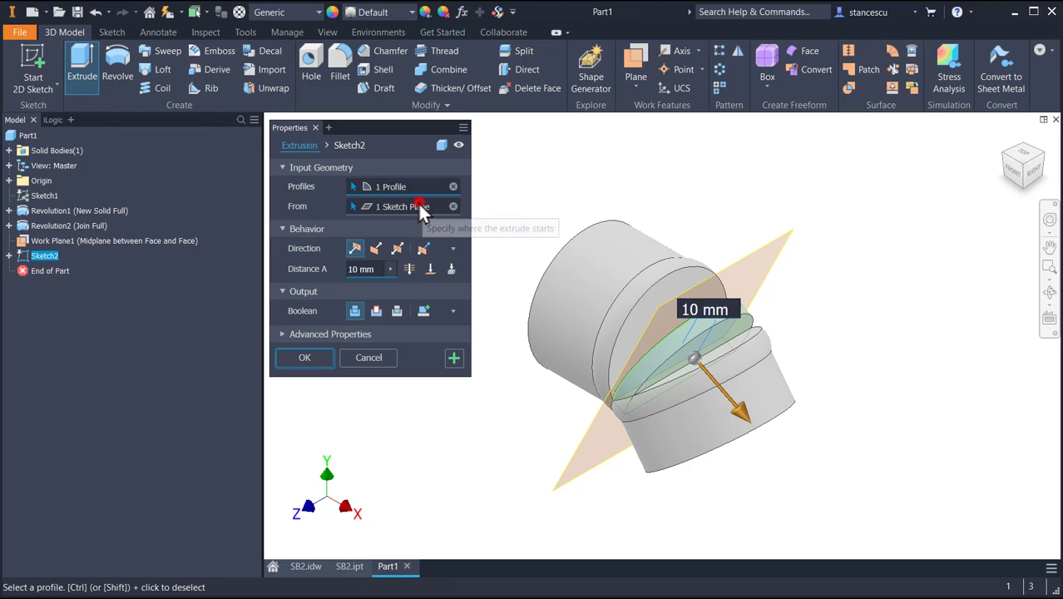
click(668, 287)
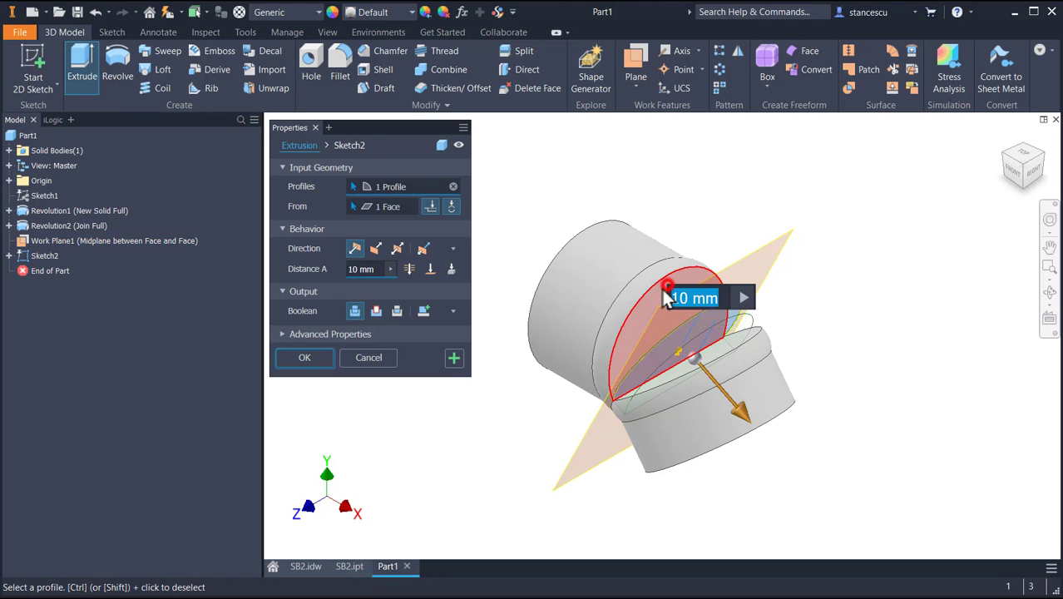
click(430, 269)
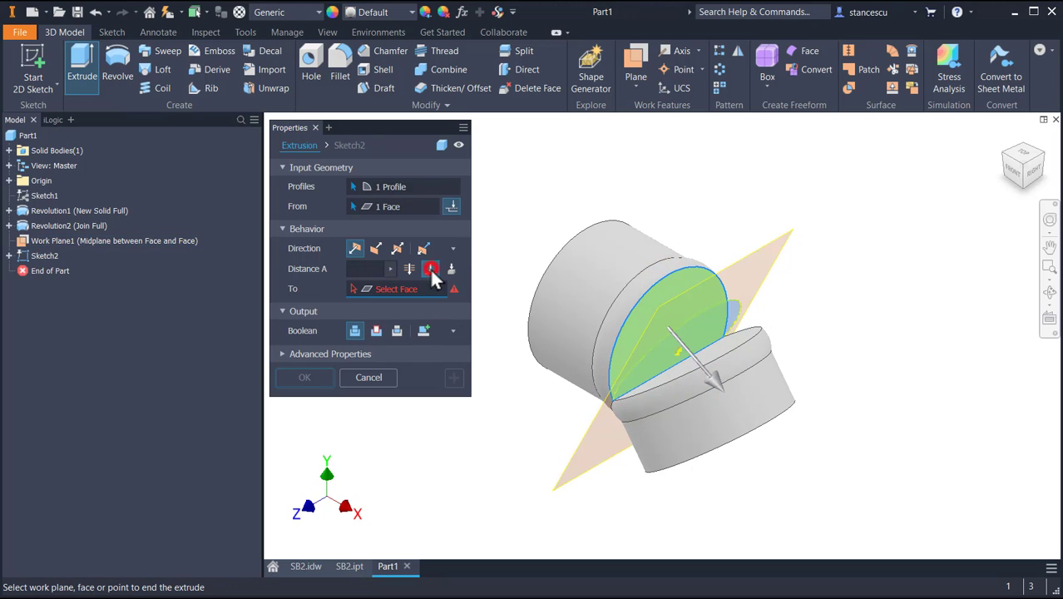
click(719, 356)
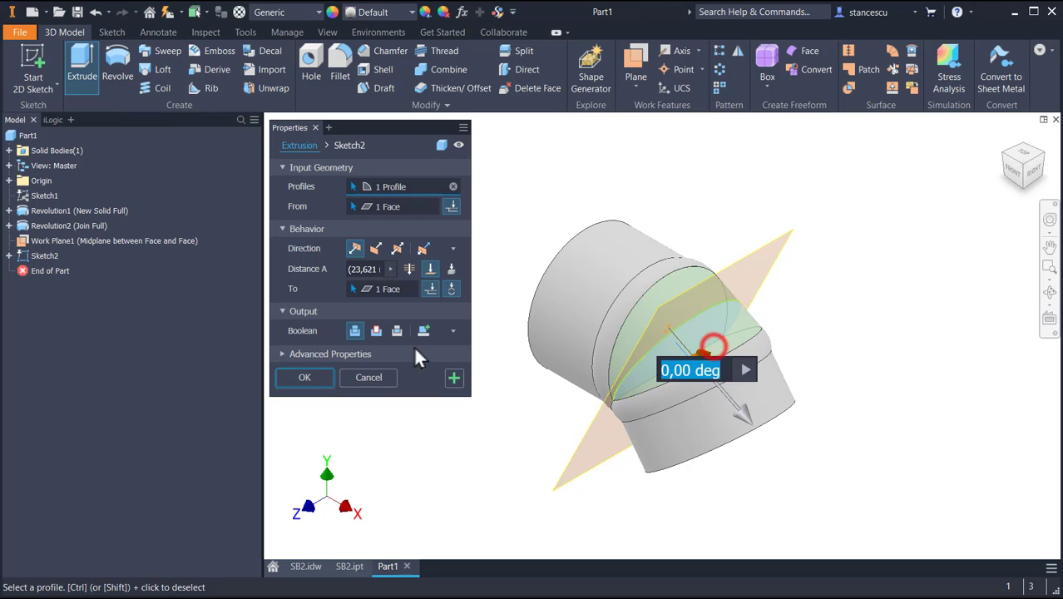
click(322, 374)
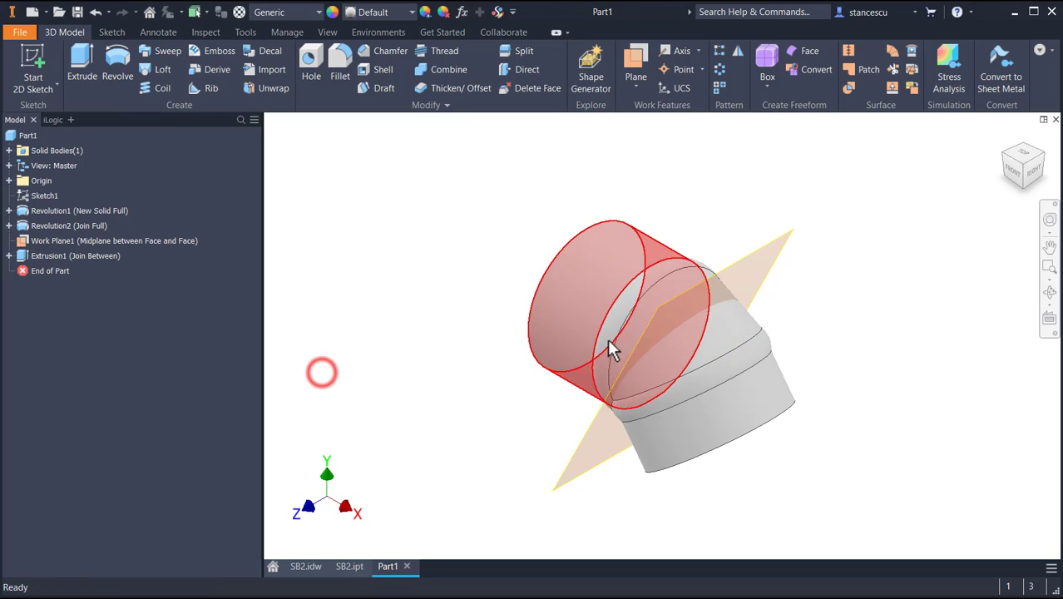
right_click(764, 243)
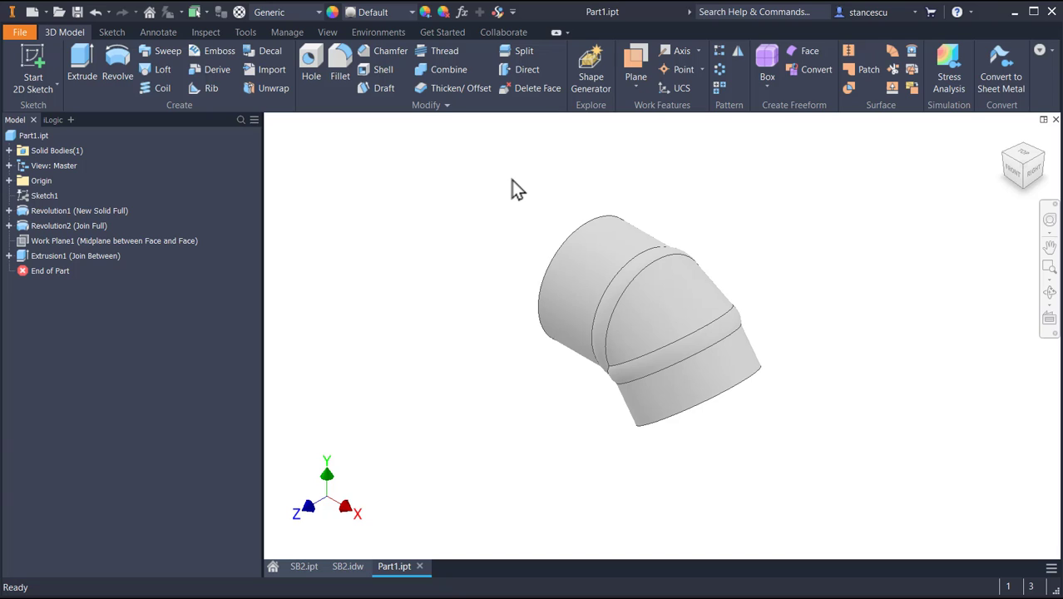
key(F6)
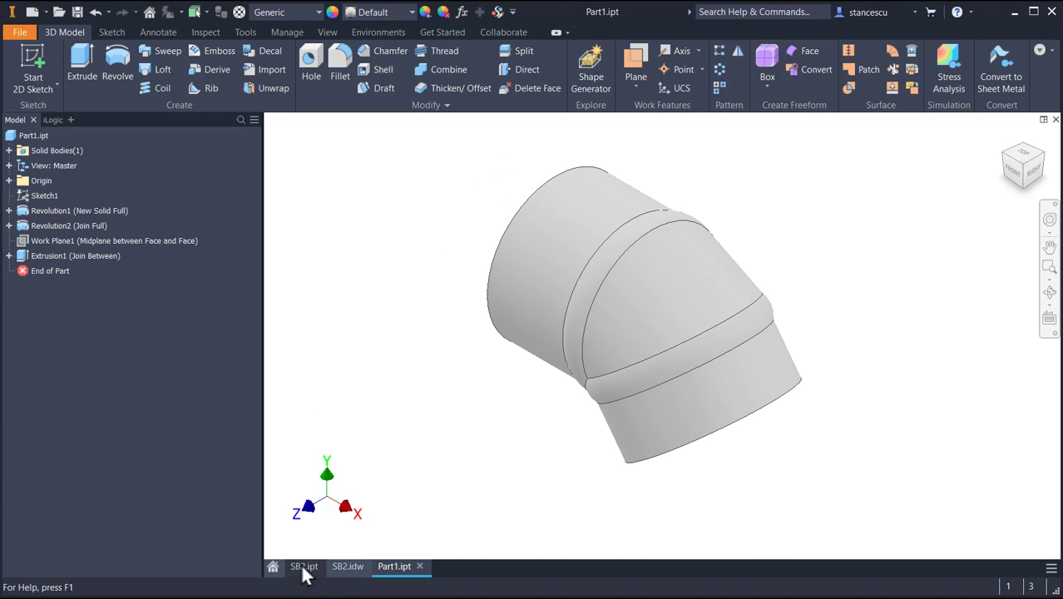
Examine the M12x1,5 boss beneath the tube joint in the SB2 drawing's section A-A and on the finished SB2 model
click(339, 570)
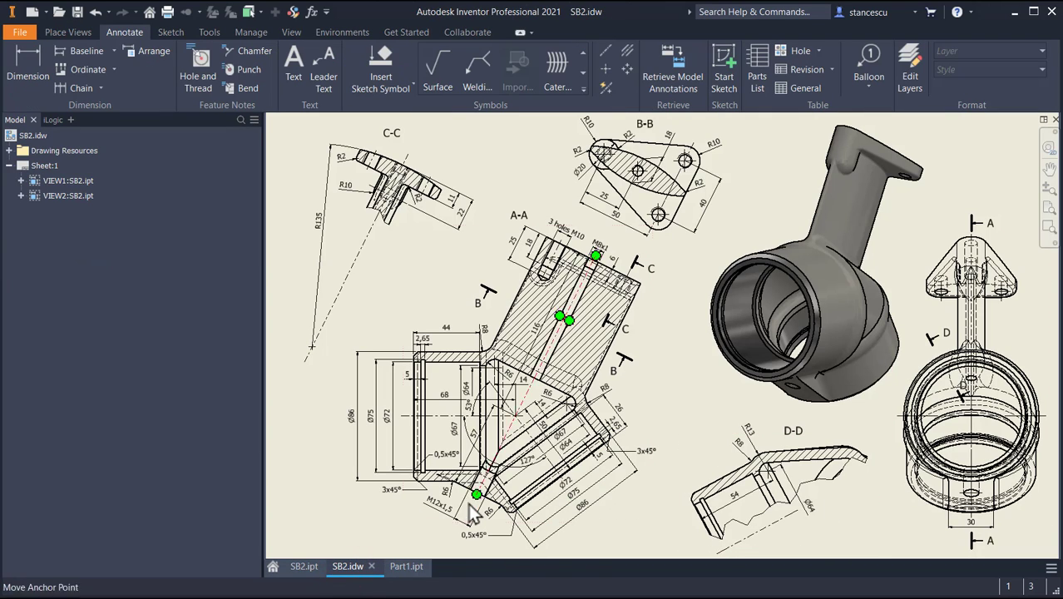
scroll(454, 491, up, 3)
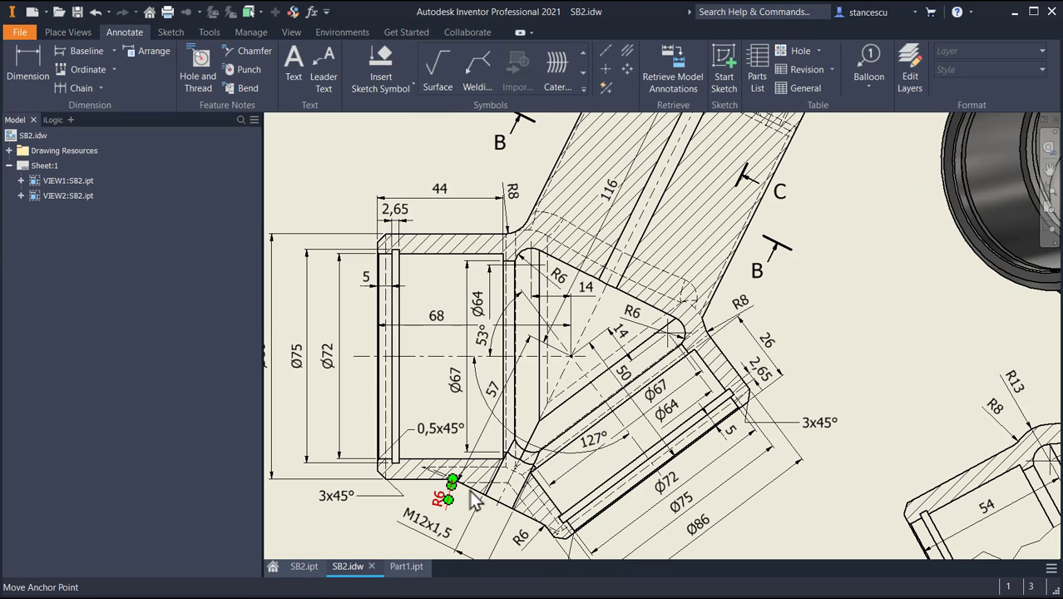
click(304, 569)
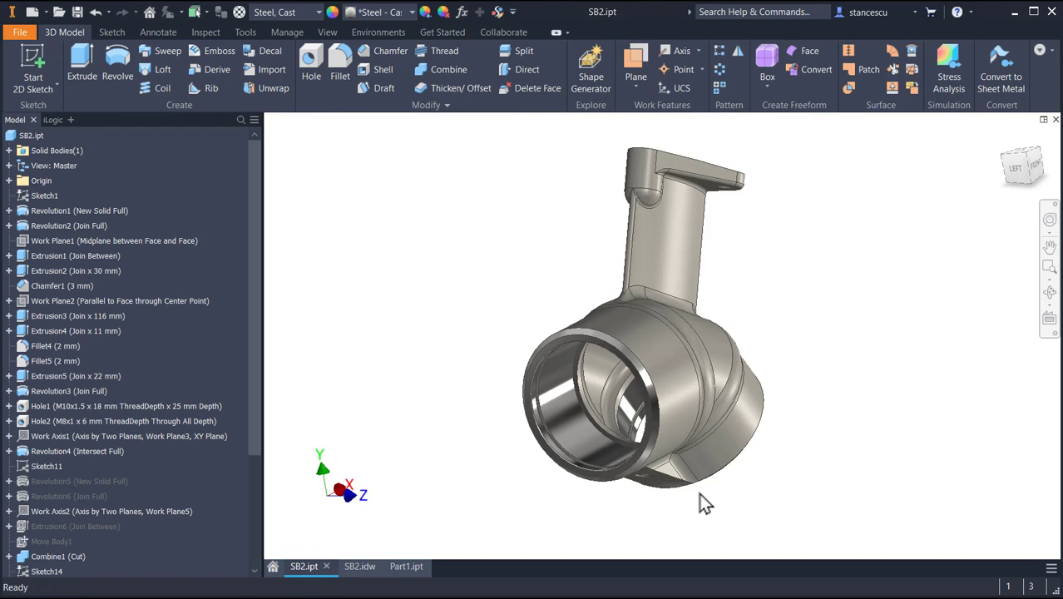
shift+middle_drag(702, 502, 626, 350)
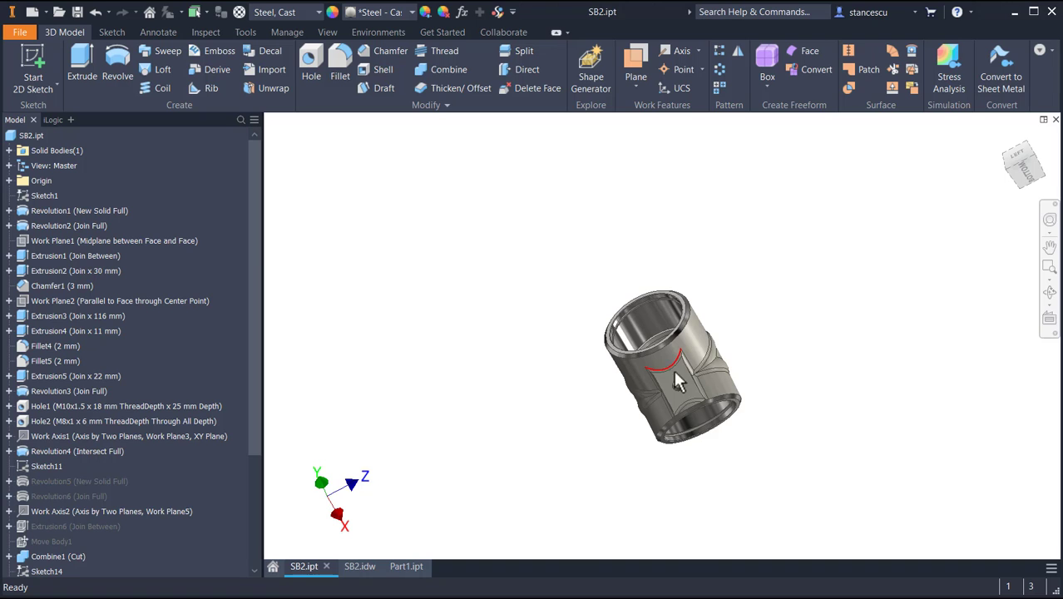
scroll(679, 379, up, 6)
shift+middle_drag(684, 403, 641, 408)
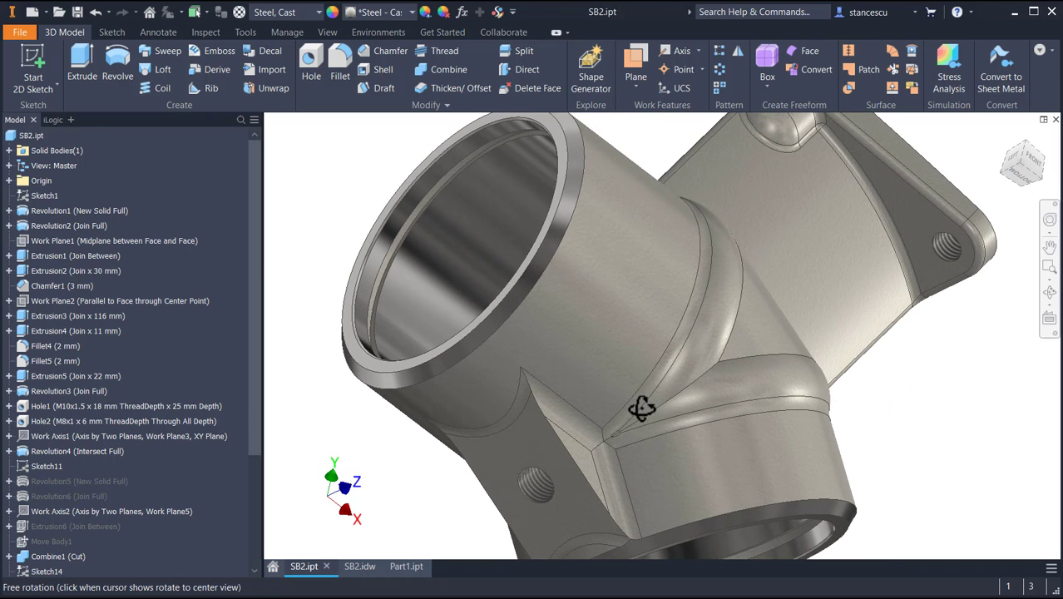
scroll(642, 408, down, 4)
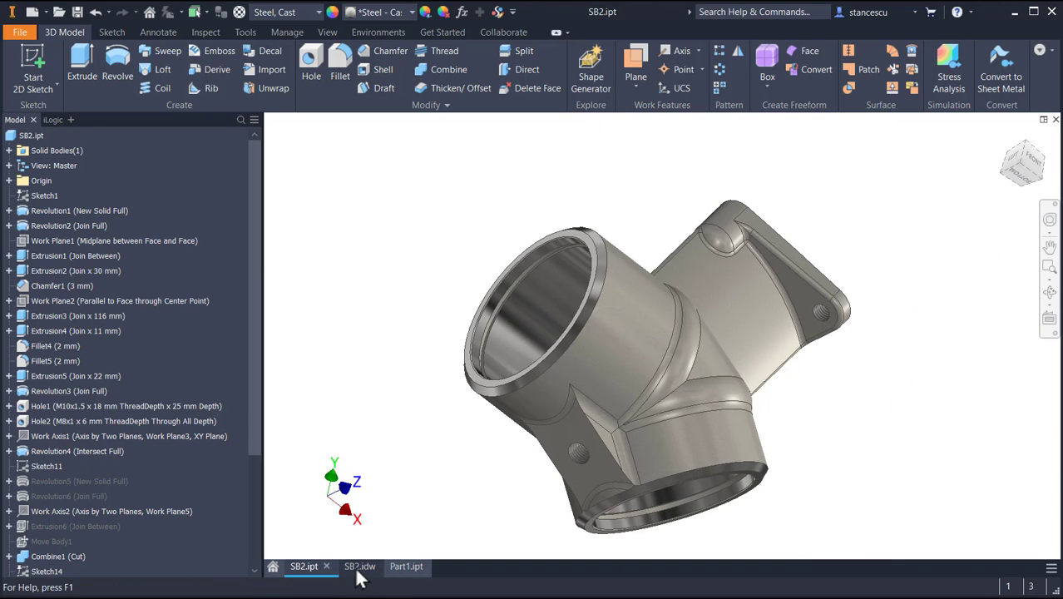
Examine the boss's dimensions across section A-A, section D-D and the side view in the SB2 drawing
click(359, 566)
middle_drag(536, 471, 580, 414)
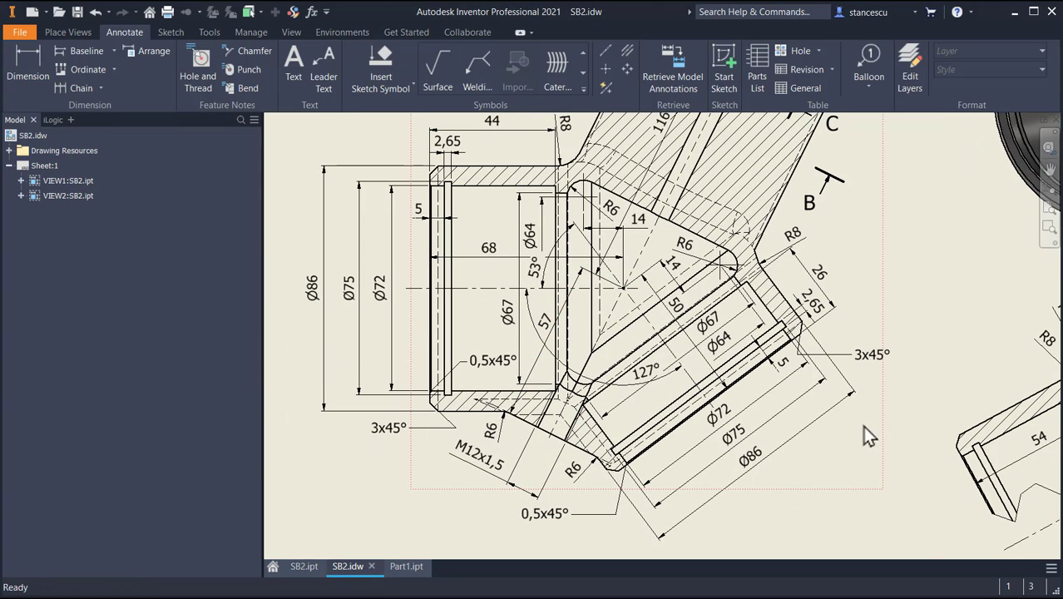
middle_drag(863, 432, 505, 391)
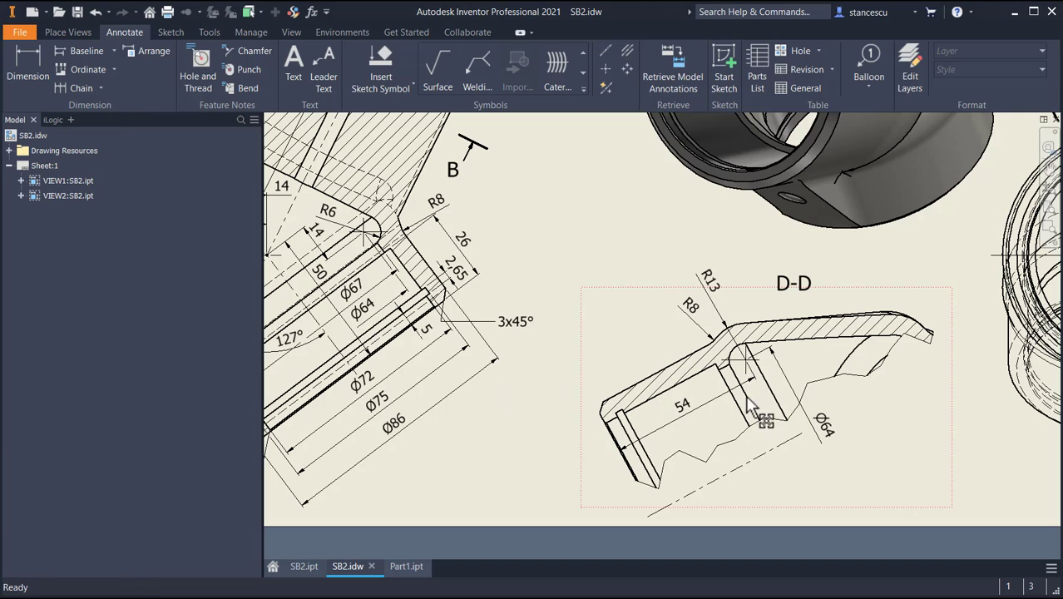
middle_drag(749, 405, 484, 367)
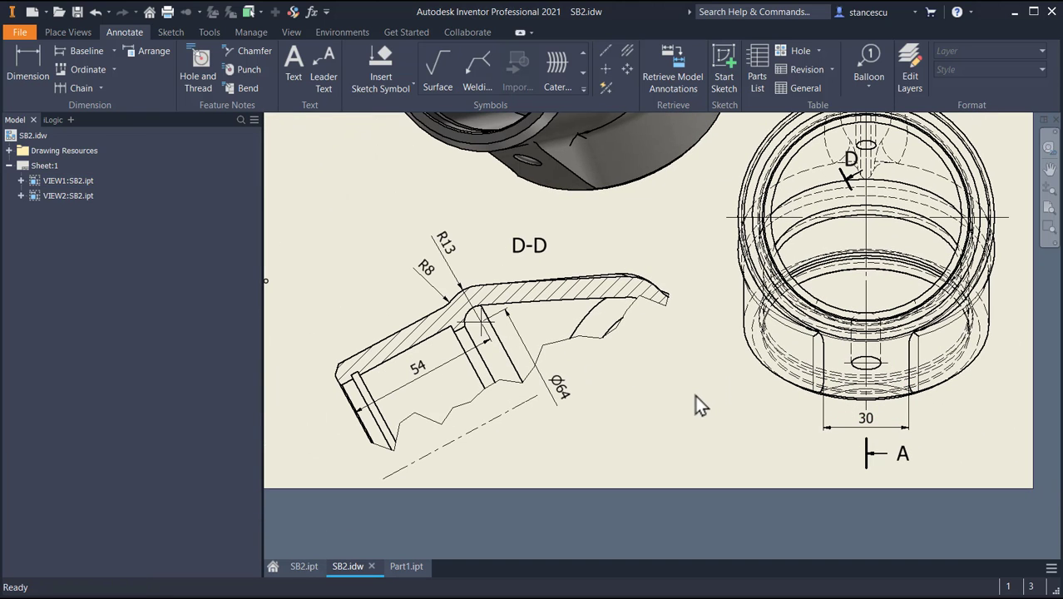
key(Home)
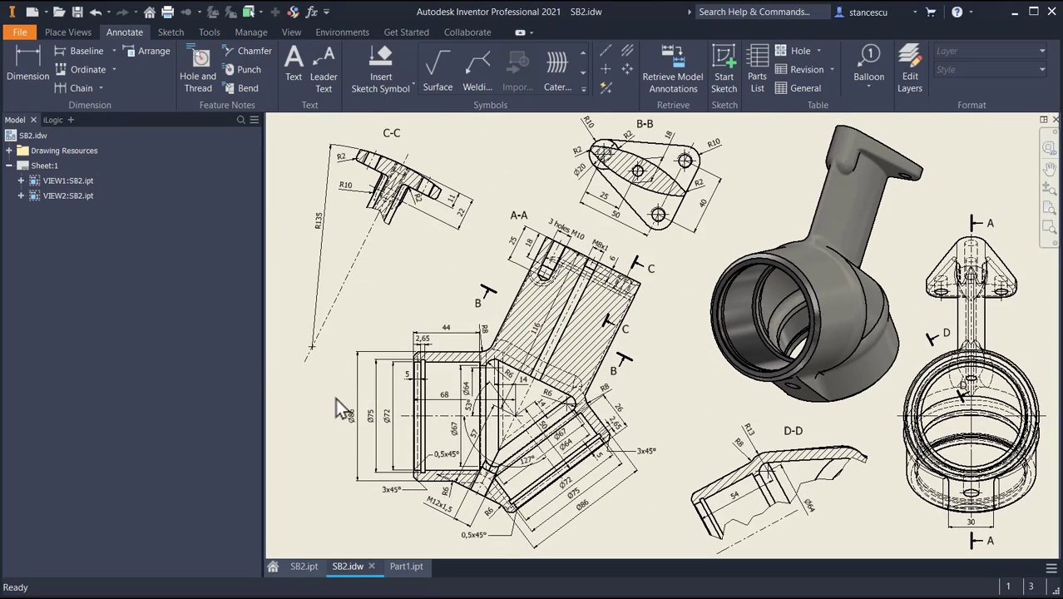
Return to Part1 and start a new sketch on the origin XY plane with sliced graphics
click(396, 569)
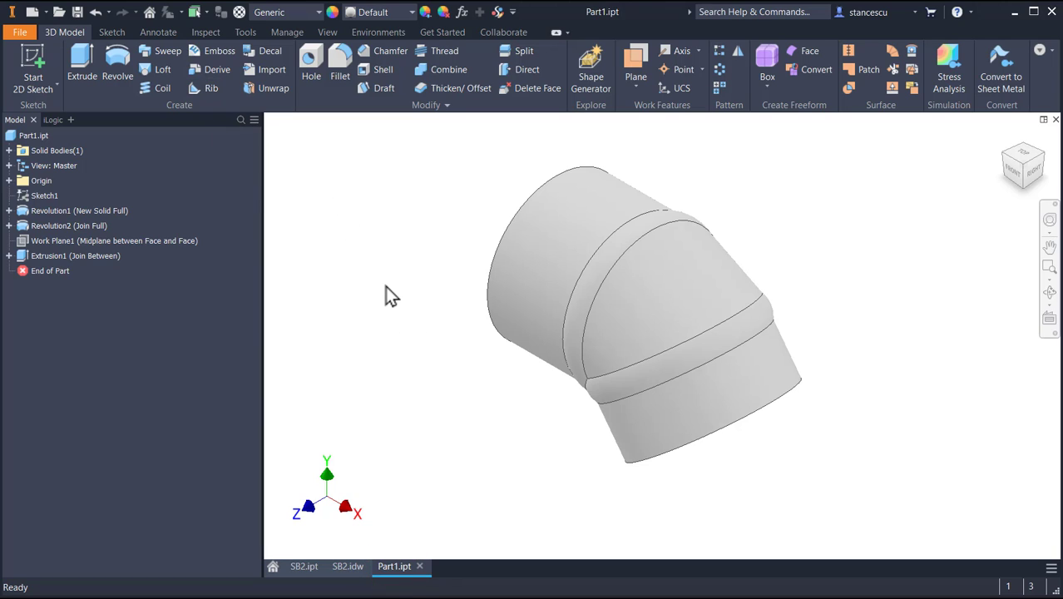
click(9, 181)
click(43, 224)
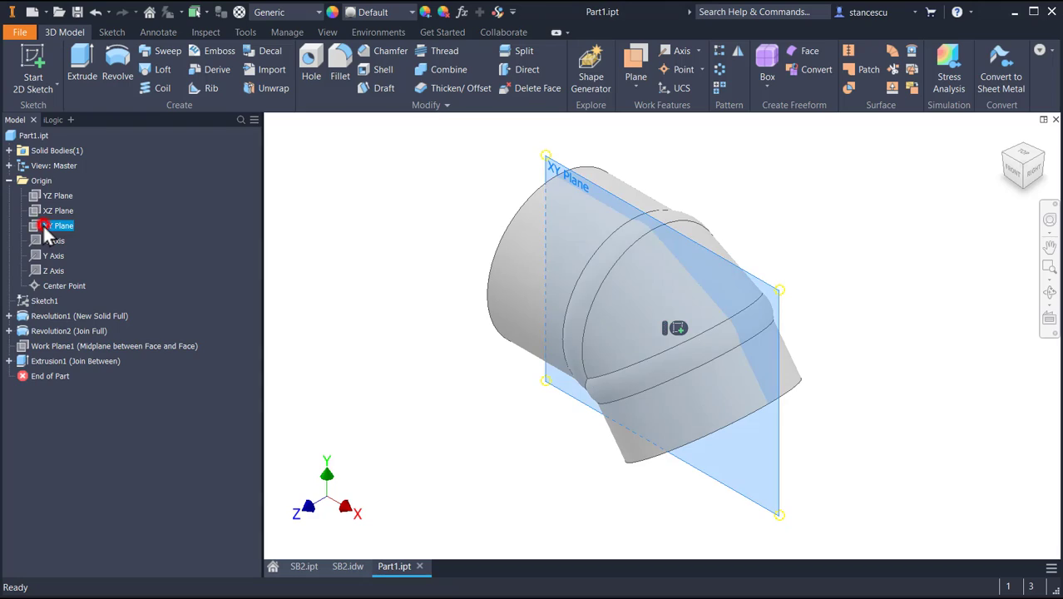
click(678, 326)
key(s)
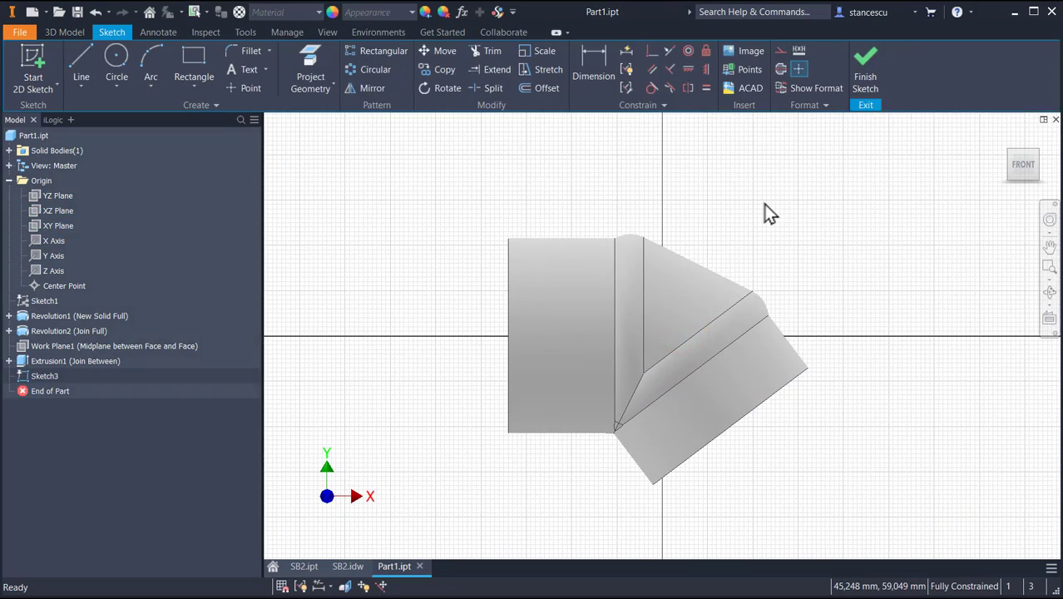
key(F7)
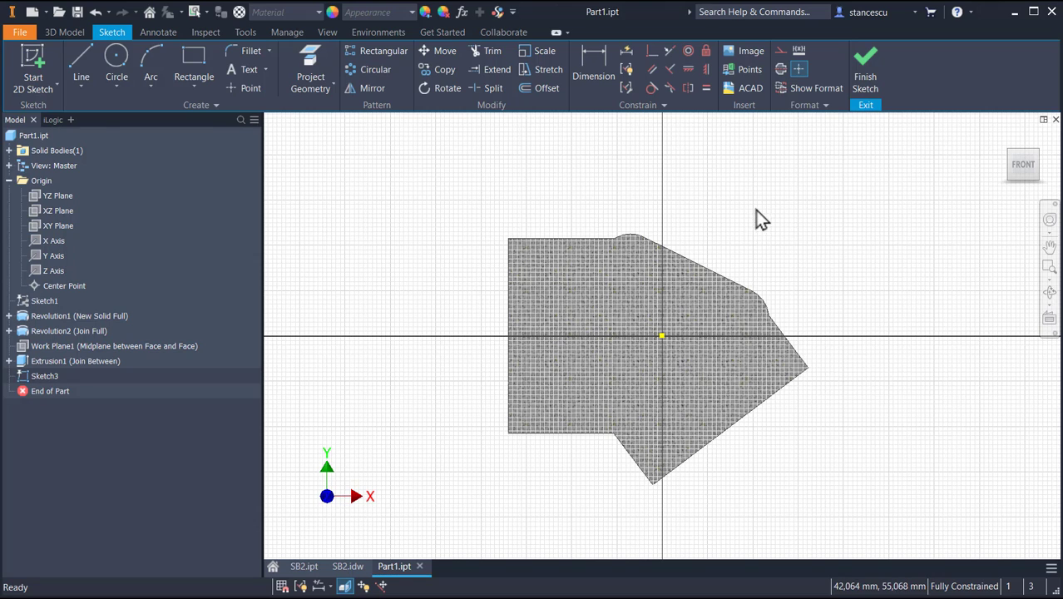
Sketch a tilted three-point rectangle about 63 mm wide across the lower part of the sliced body
click(198, 82)
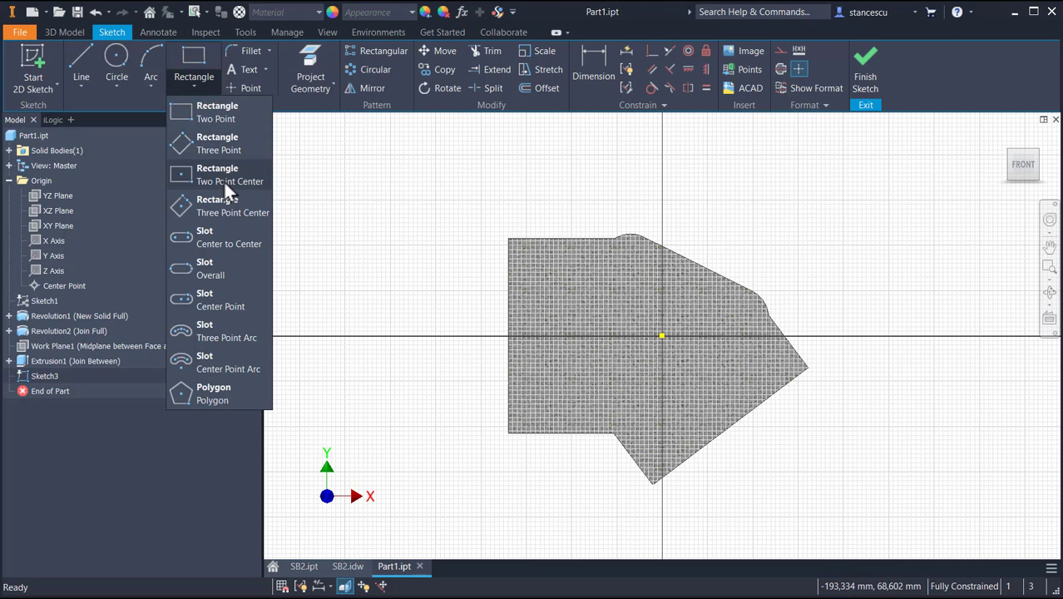
click(235, 142)
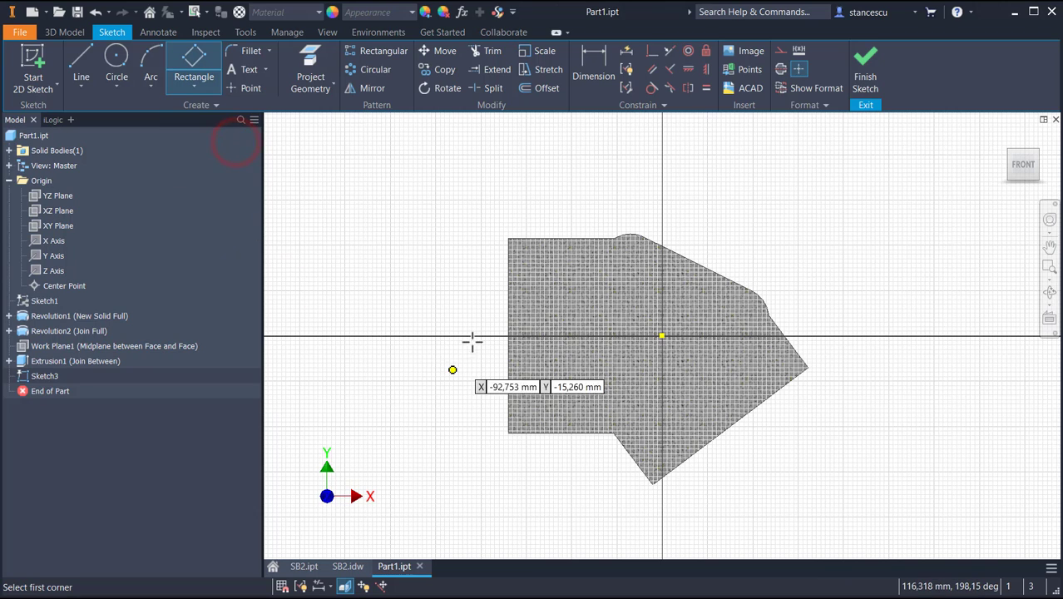
click(549, 292)
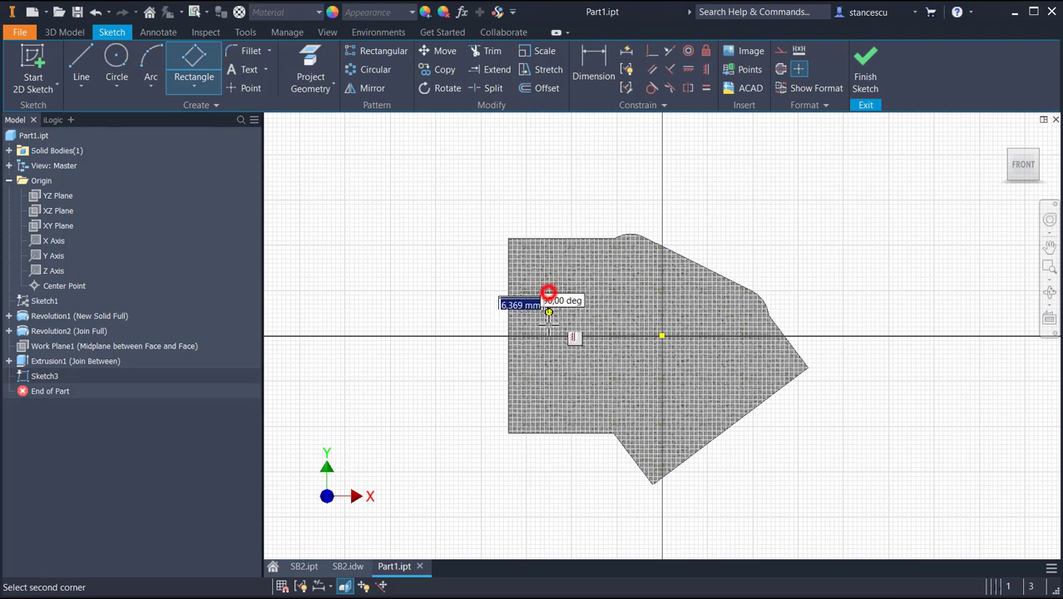
click(732, 405)
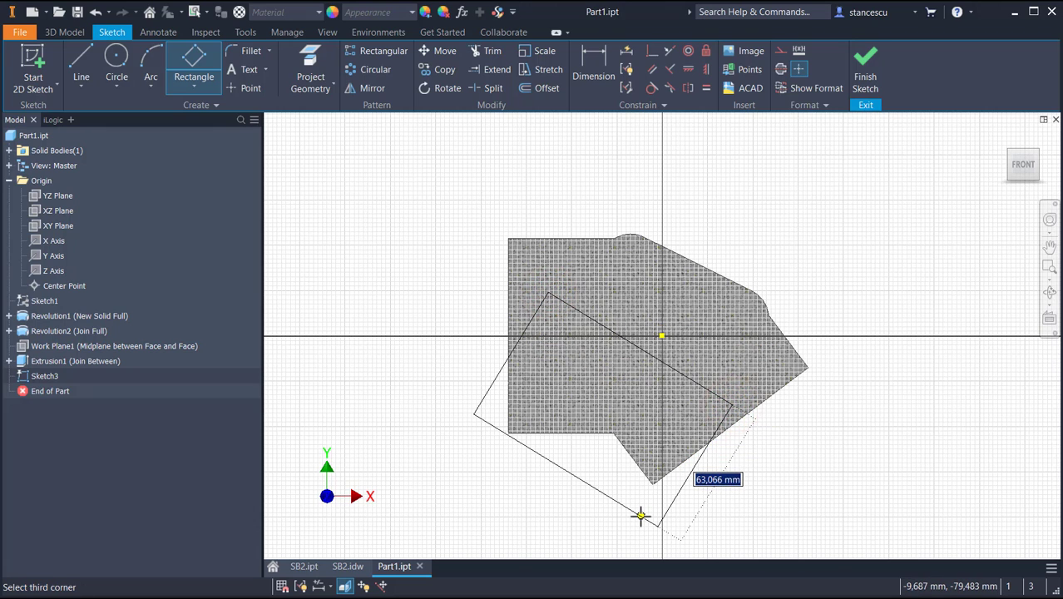
click(637, 516)
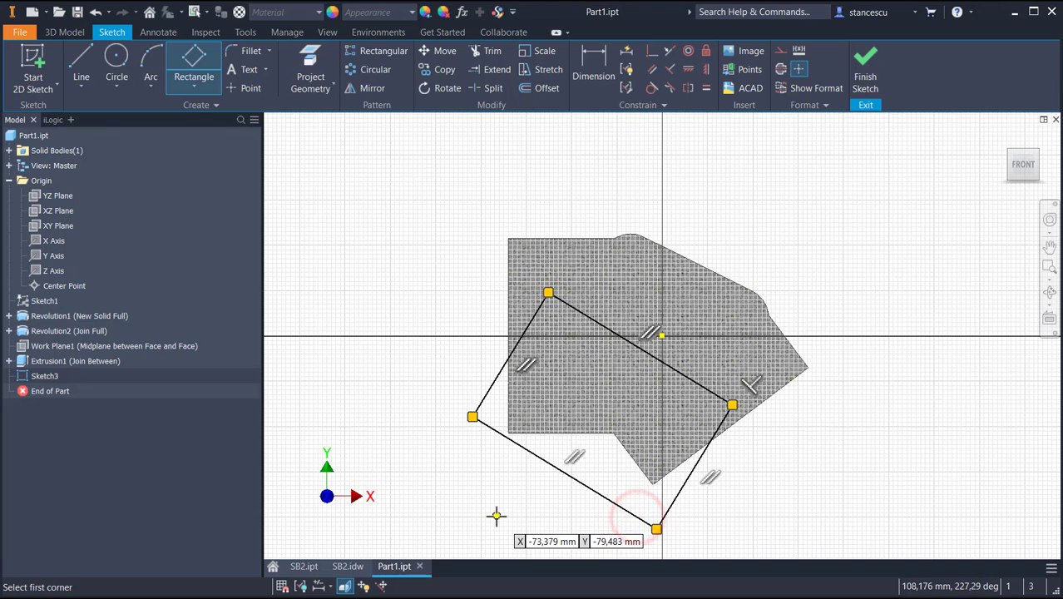
Constrain the rectangle's upper long edge coincident with the sketch origin point
click(652, 52)
click(594, 322)
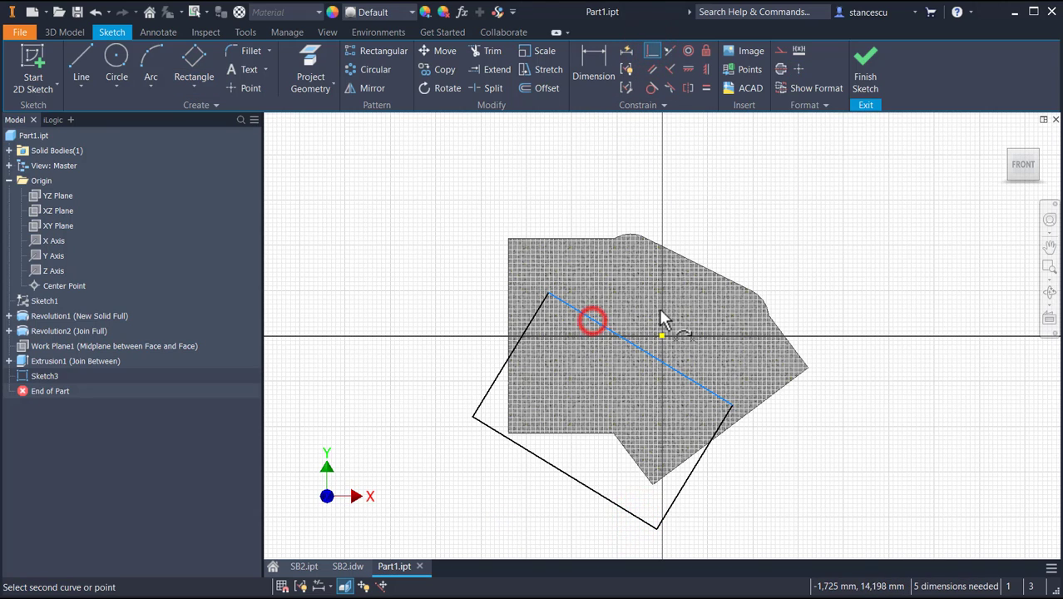
click(662, 337)
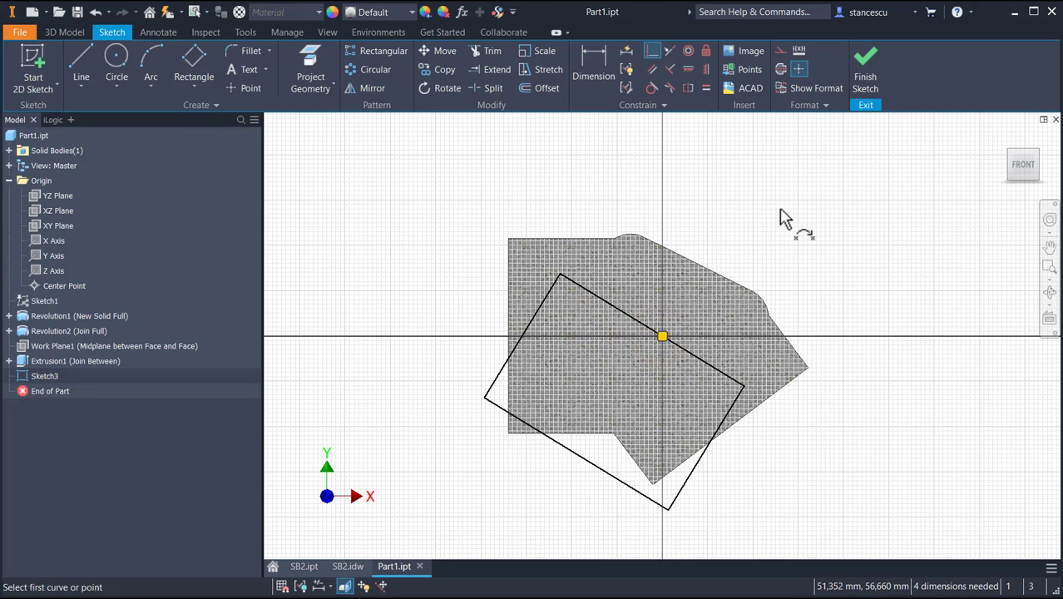
Project the short slanted edge at the tube joint into the sketch and make the rectangle's upper edge perpendicular to it
click(313, 57)
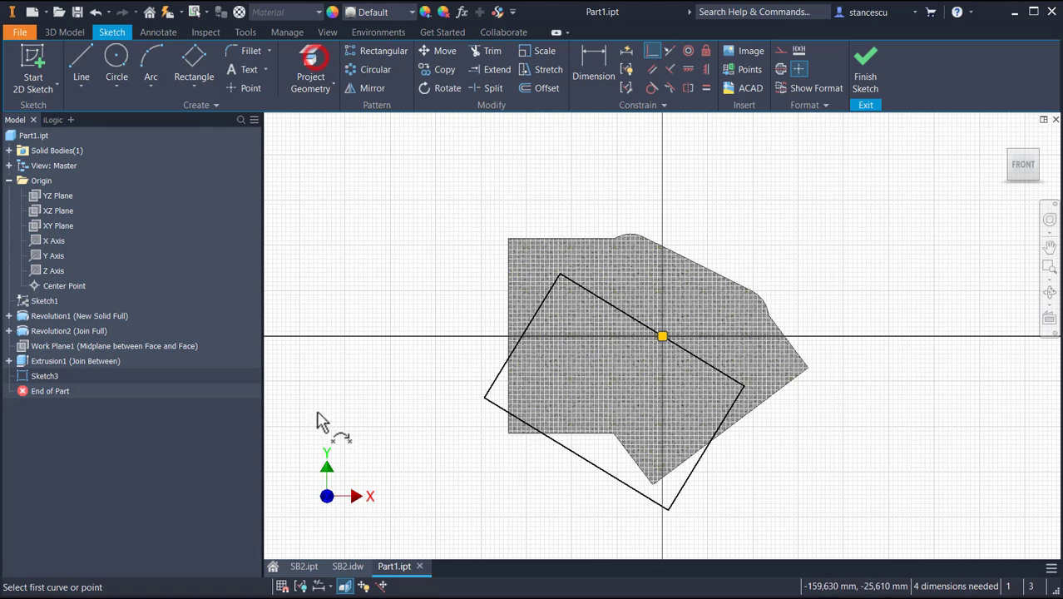
click(631, 390)
key(Escape)
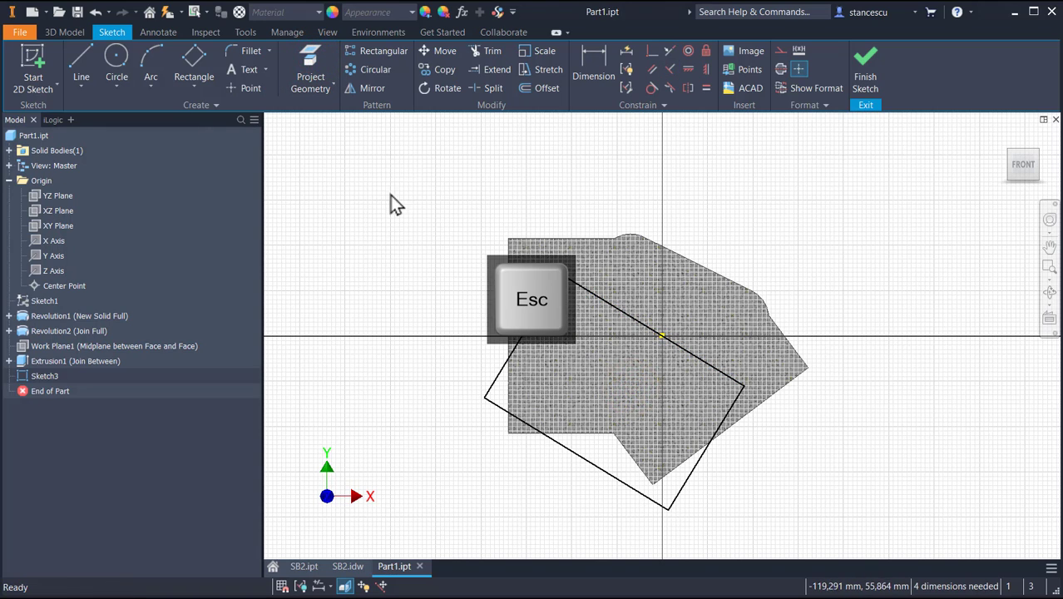
click(313, 68)
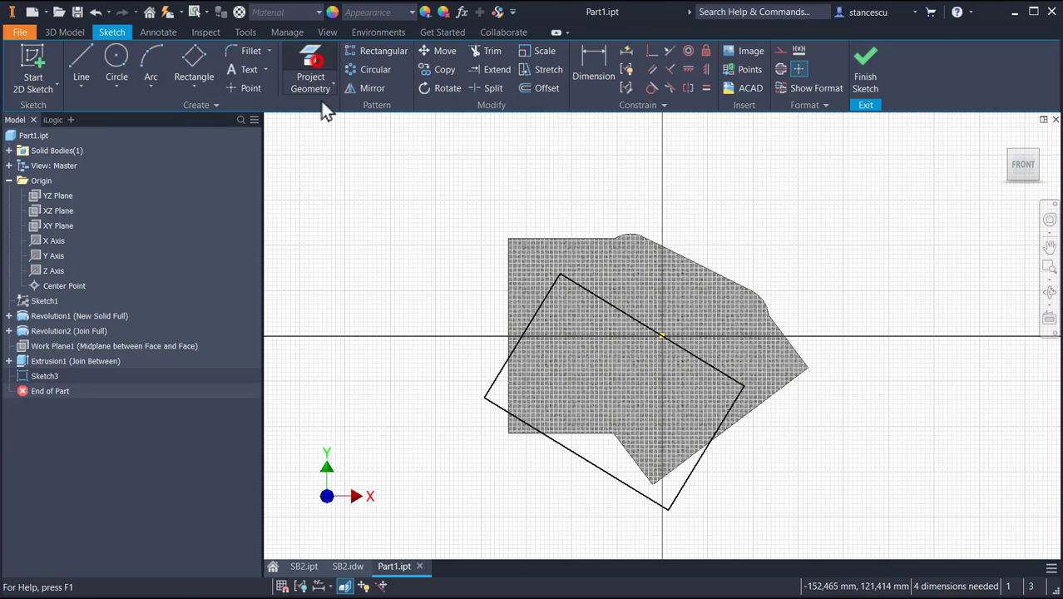
click(634, 399)
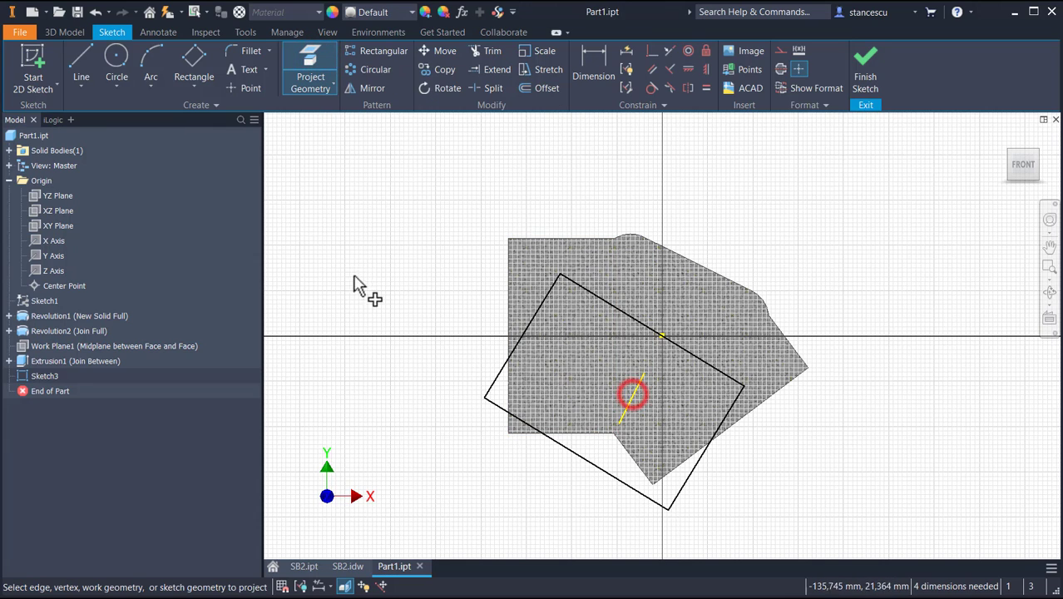
click(351, 259)
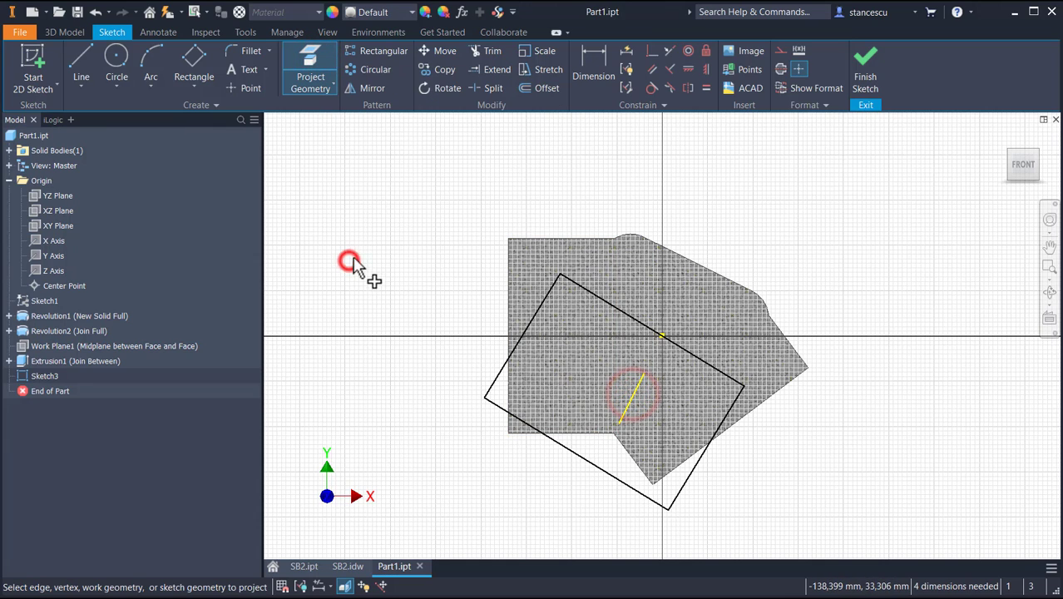
click(667, 72)
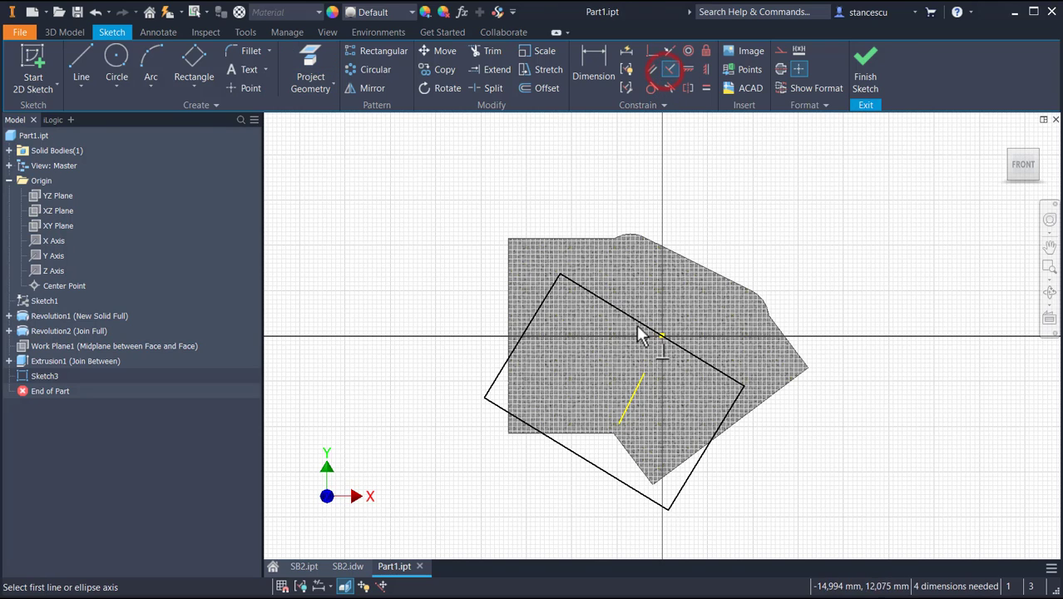
click(698, 355)
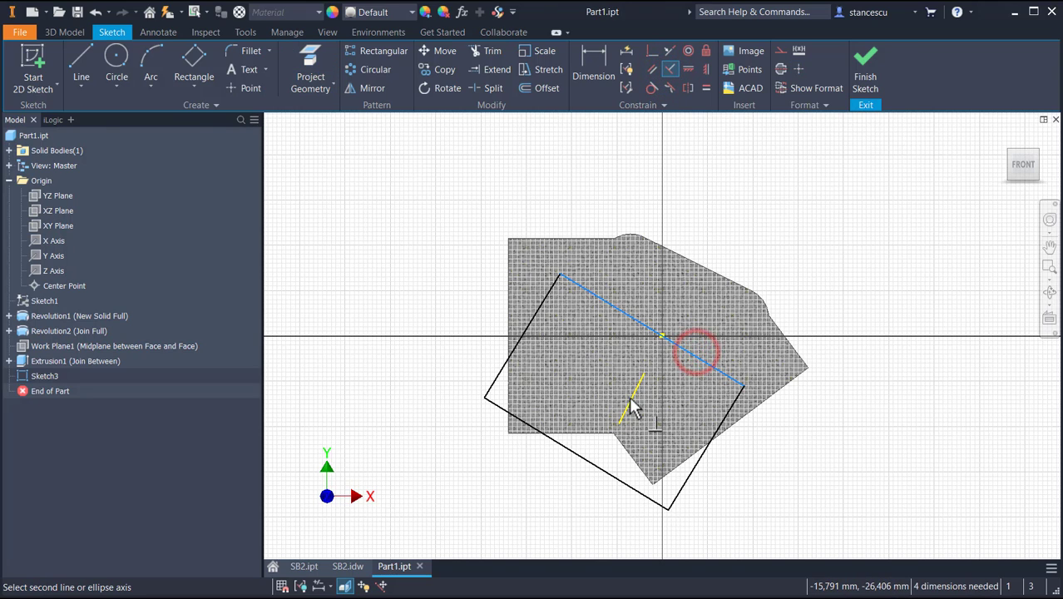
click(630, 399)
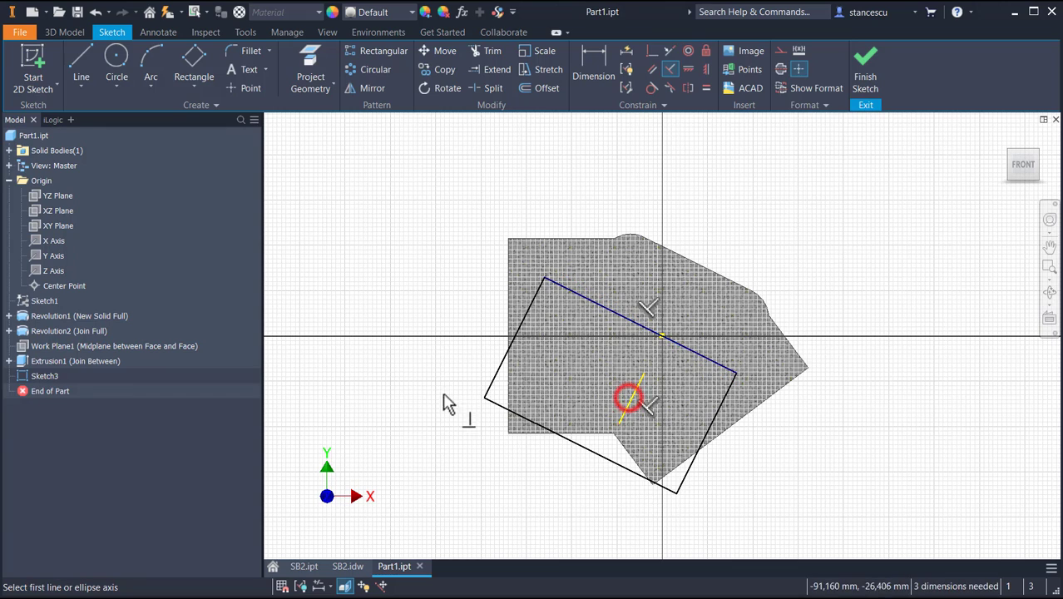
Dimension the distance between the rectangle's upper and lower long edges as 57 mm
click(585, 52)
click(573, 292)
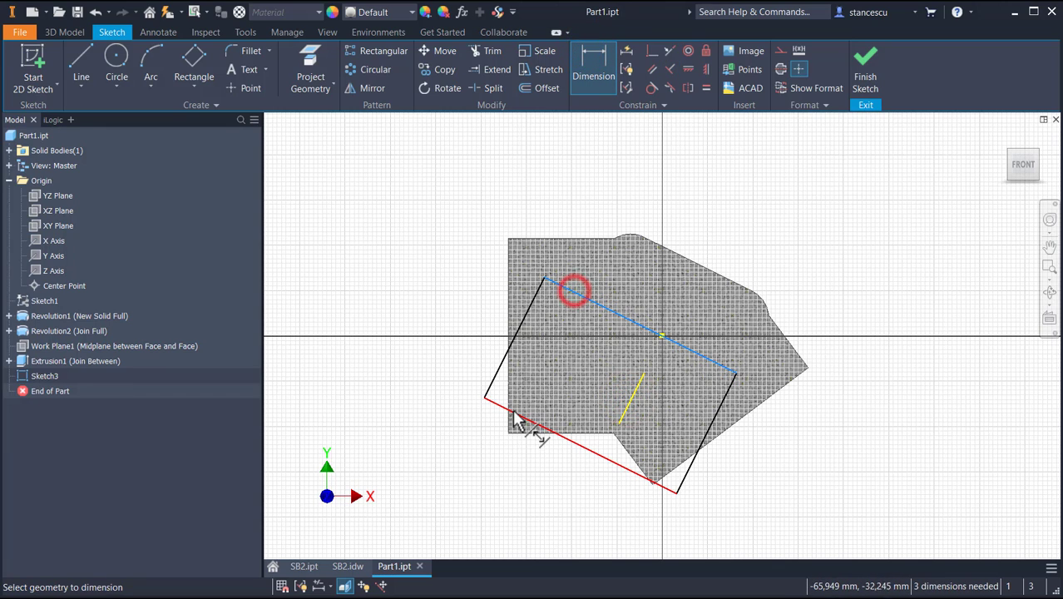
click(510, 412)
click(439, 305)
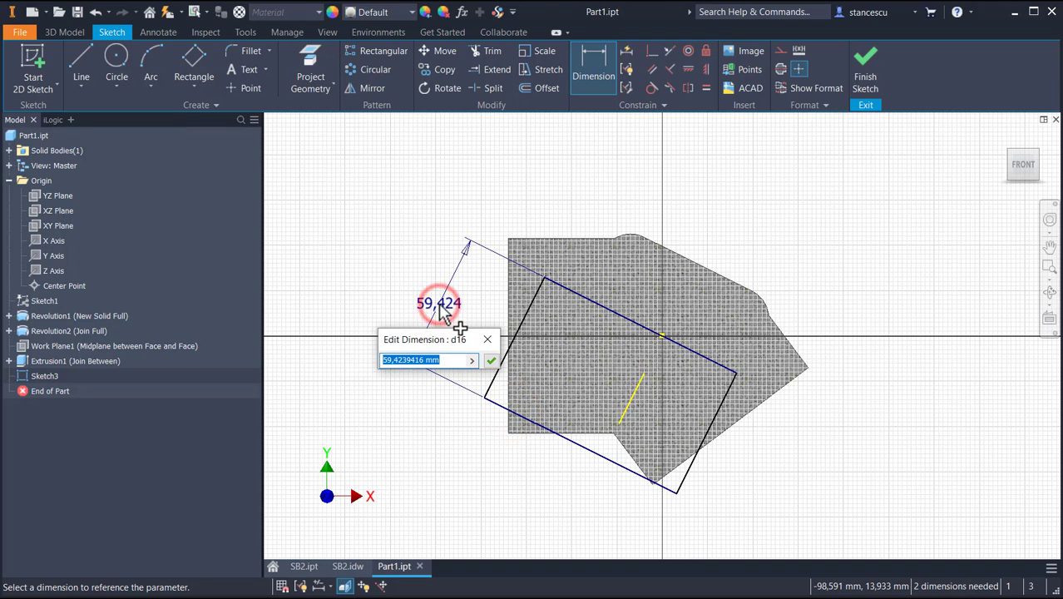
text(57)
key(Return)
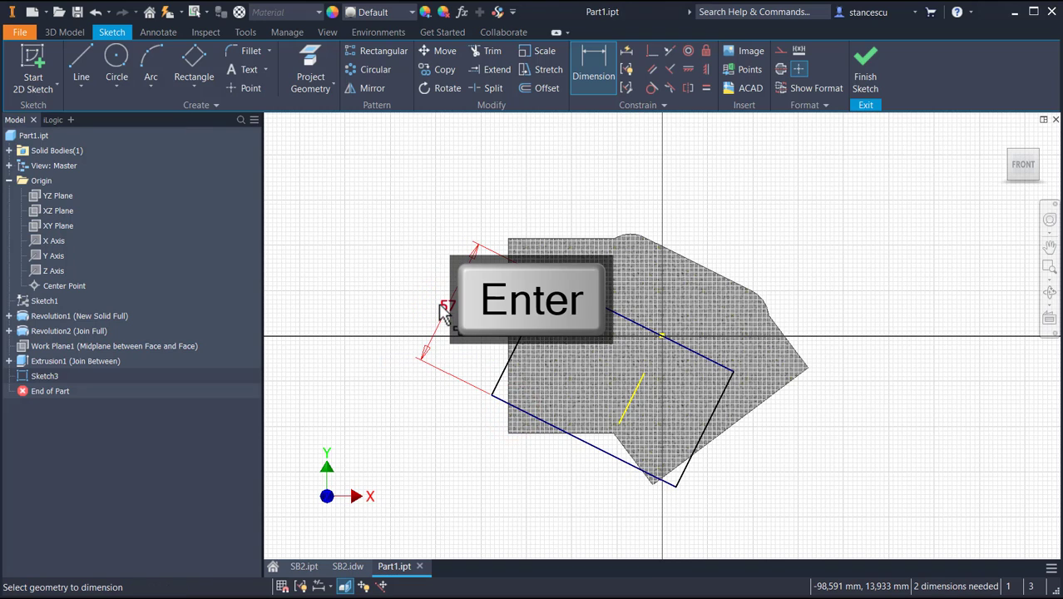
Project the end-face edges of both tubes into the sketch
click(322, 50)
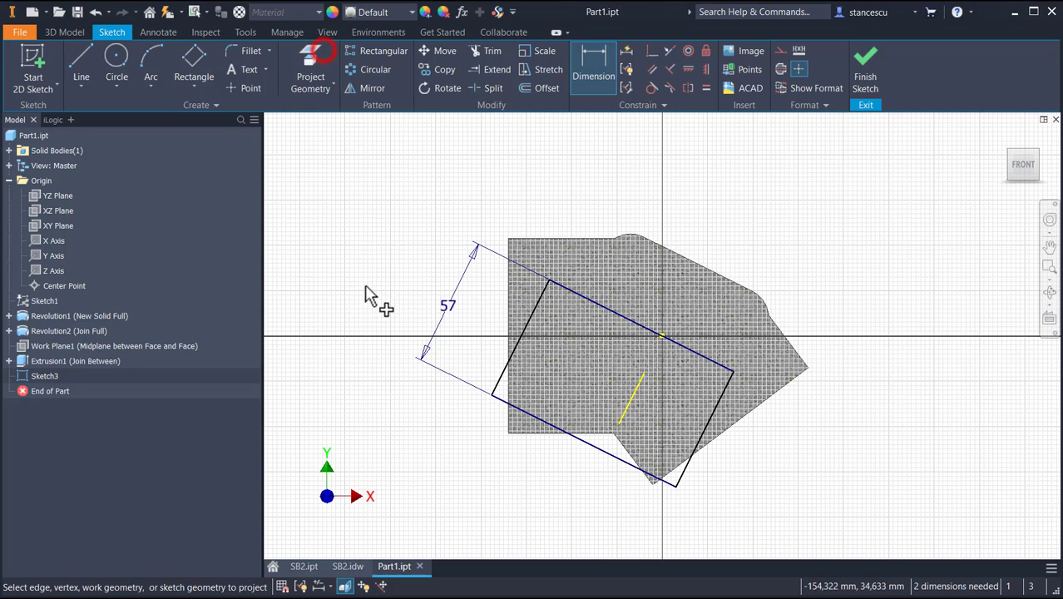
click(509, 293)
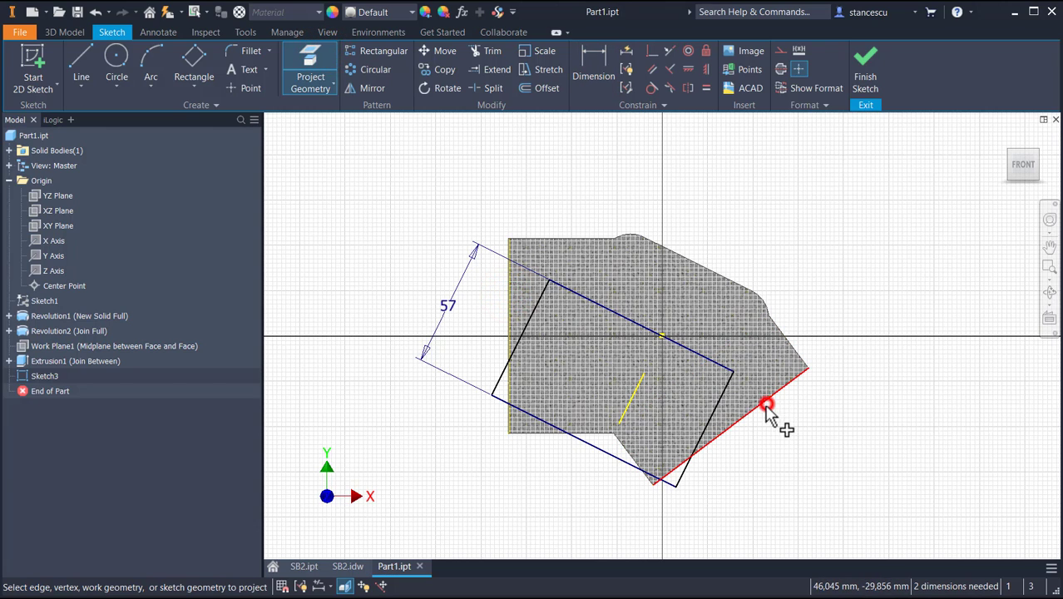
click(768, 407)
Constrain the rectangle's two lower corners coincident with the projected tube end edges and finish the sketch
click(654, 51)
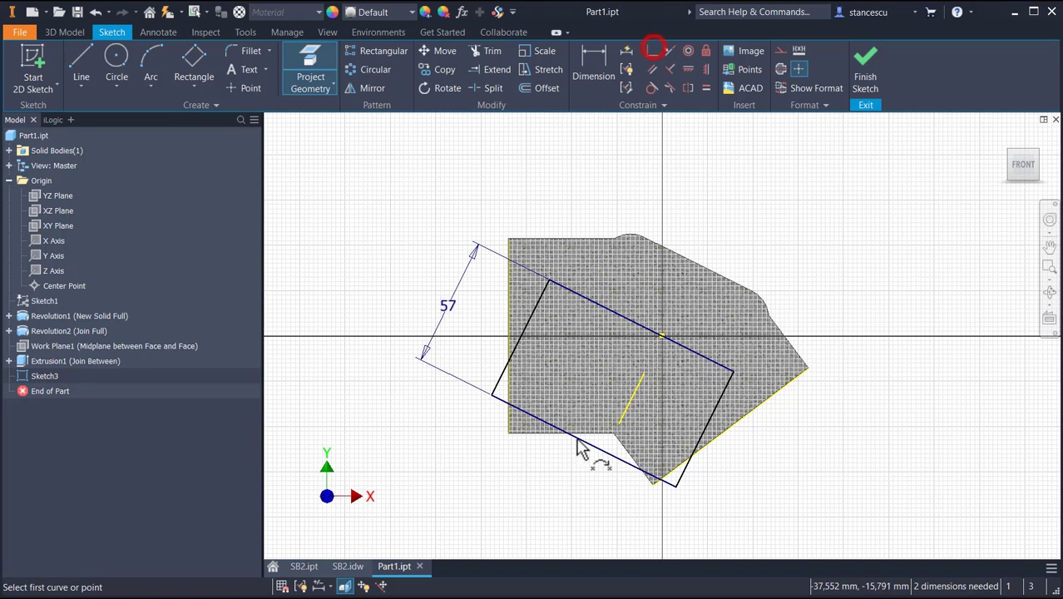
click(676, 488)
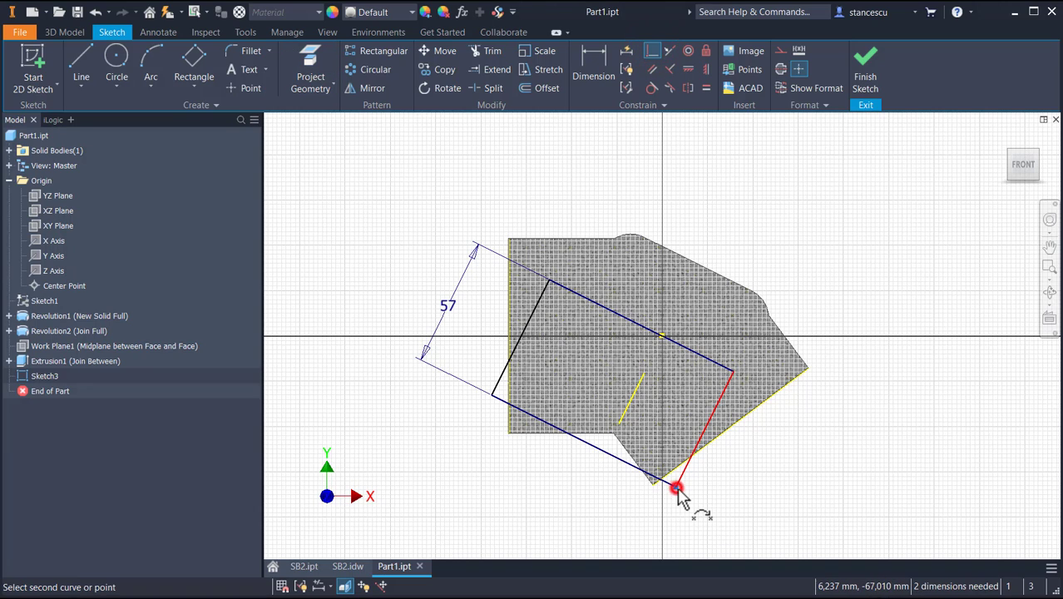
click(709, 441)
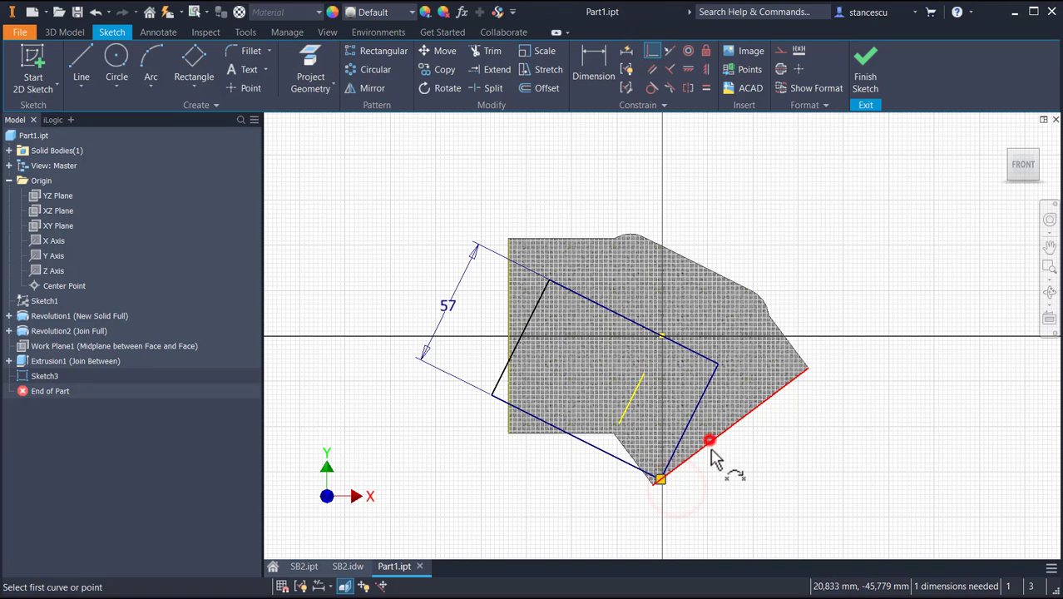
click(491, 395)
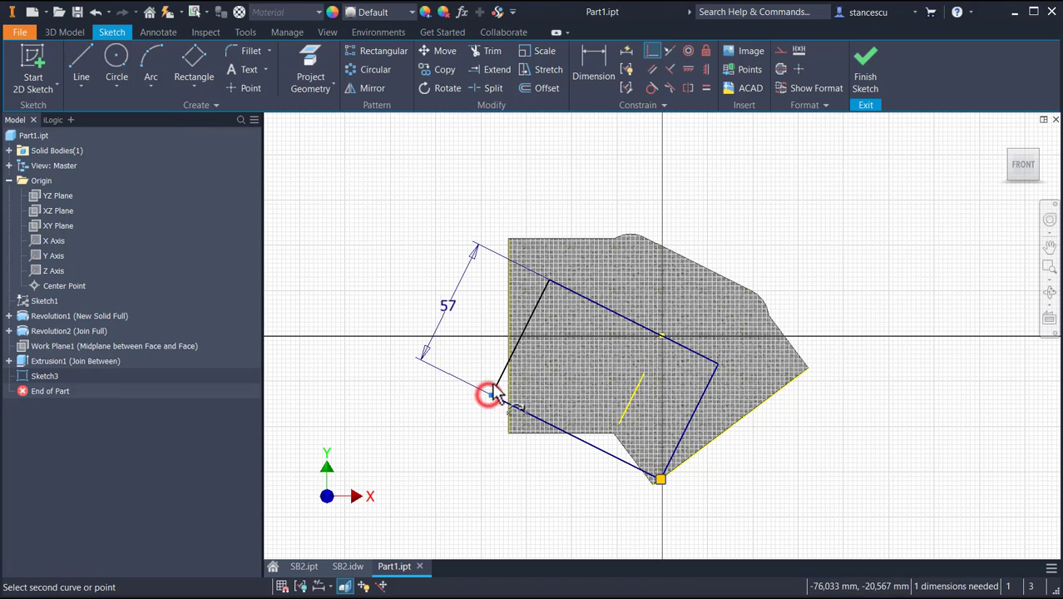
click(505, 316)
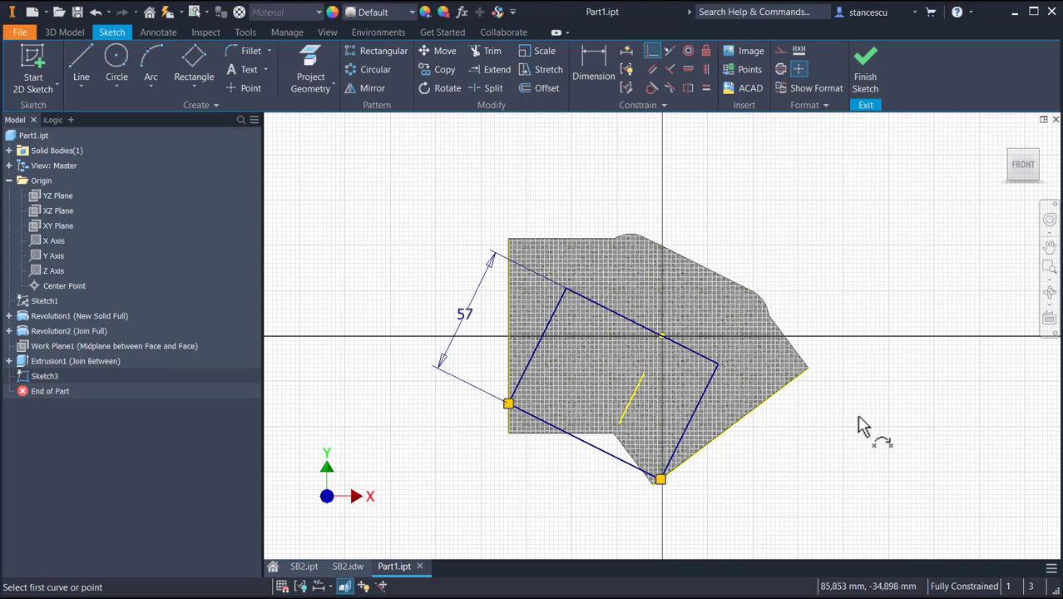
key(Escape)
click(865, 62)
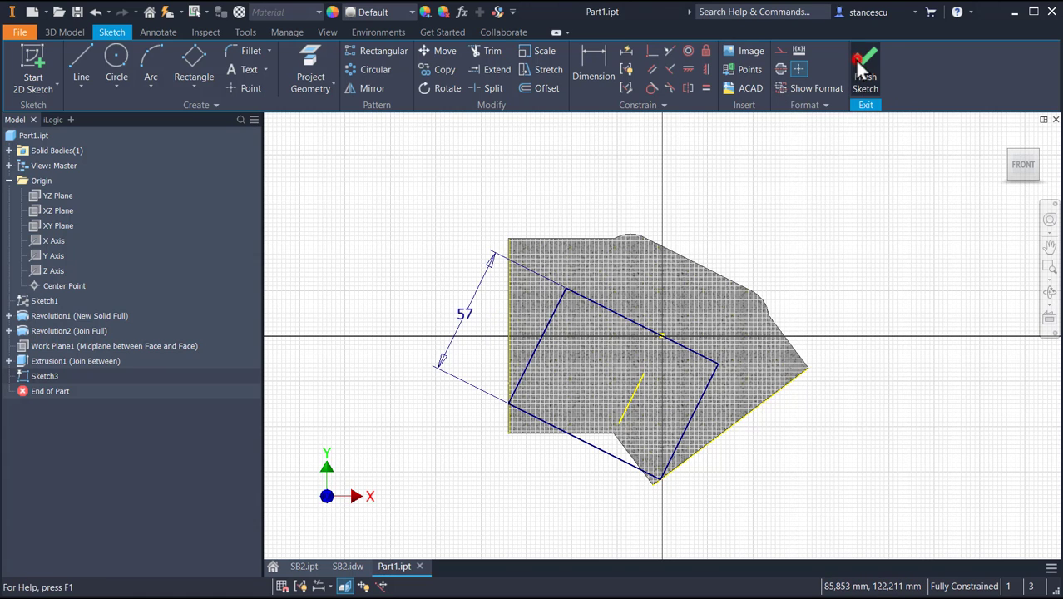
Extrude the rectangle symmetrically about the sketch plane by 30 mm, joined to the tube body
shift+middle_drag(794, 337, 839, 258)
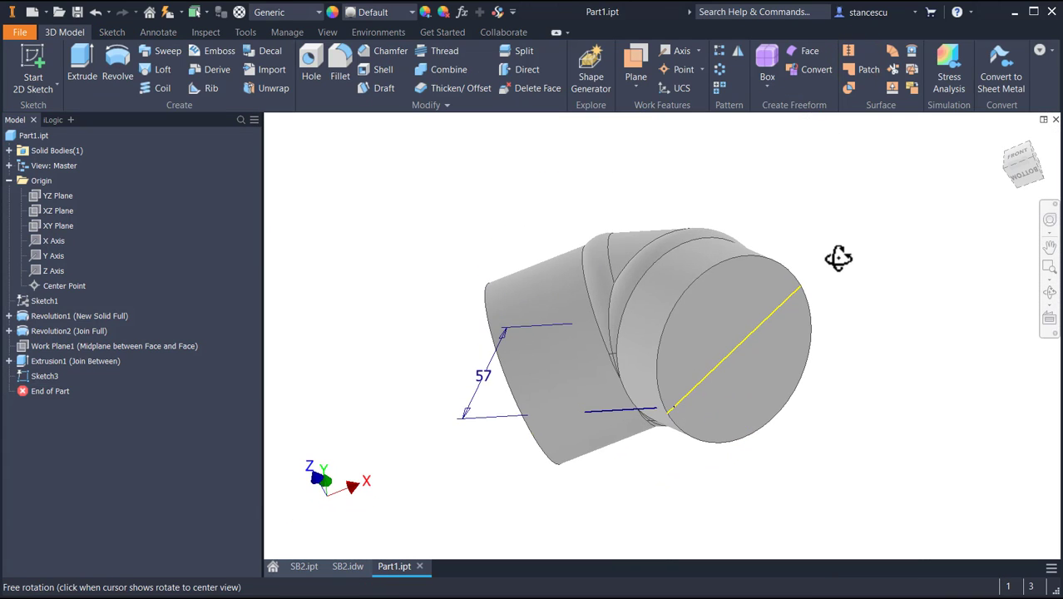
click(83, 65)
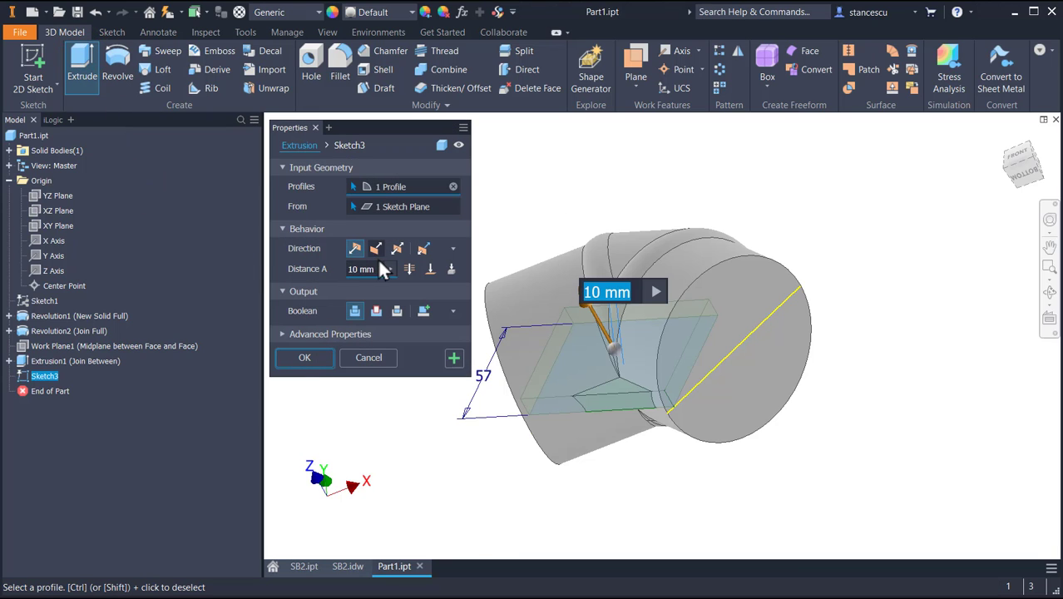
click(397, 249)
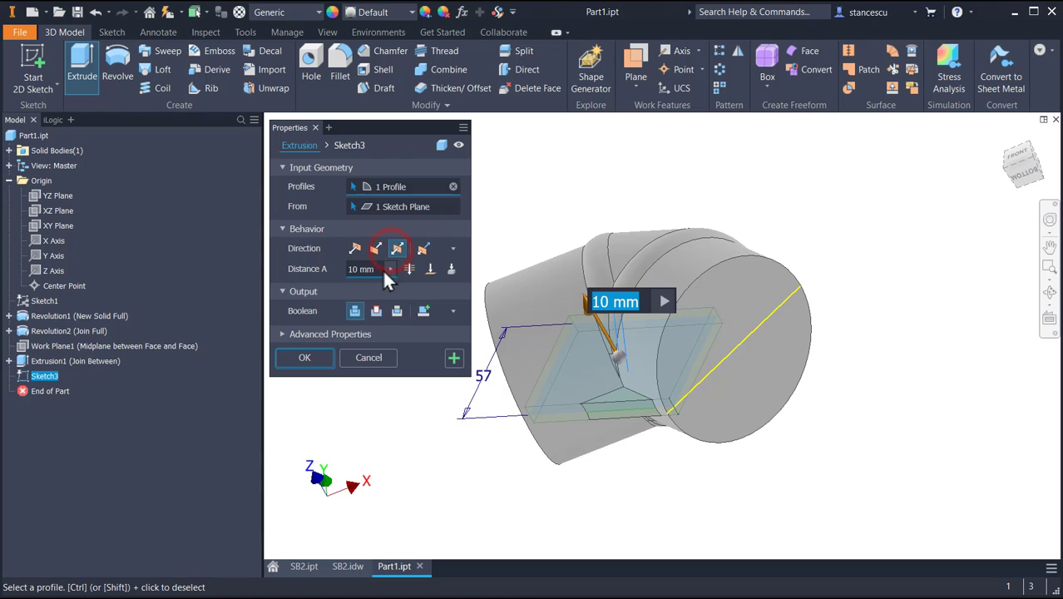
click(372, 271)
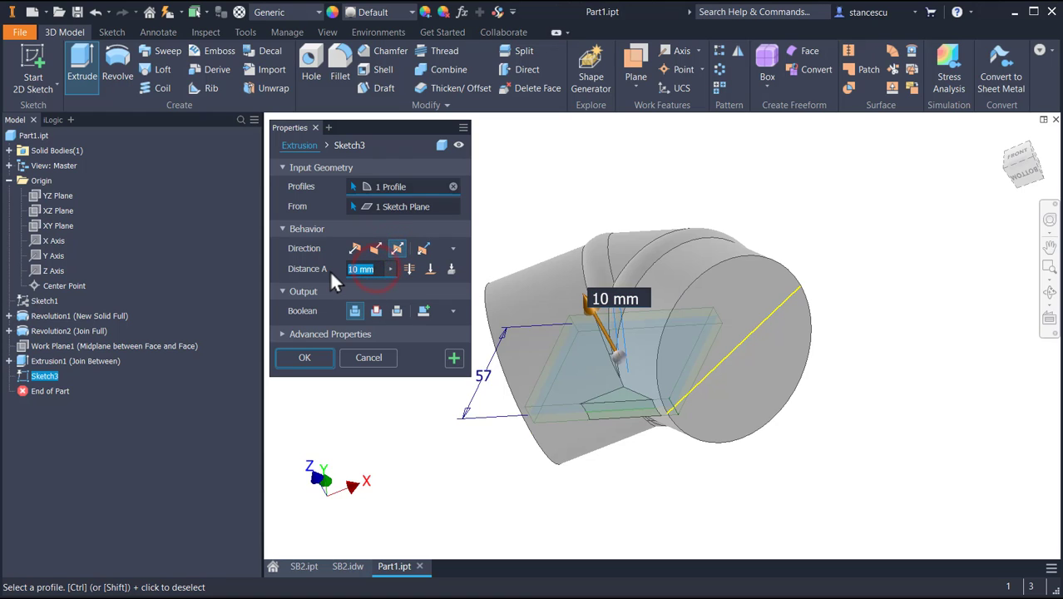
text(30)
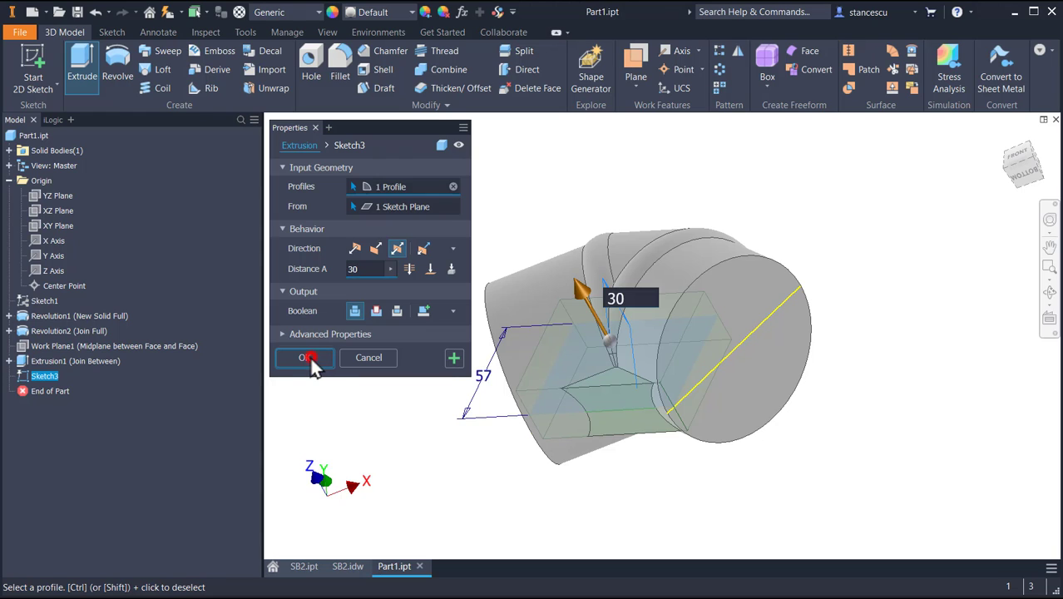
click(308, 359)
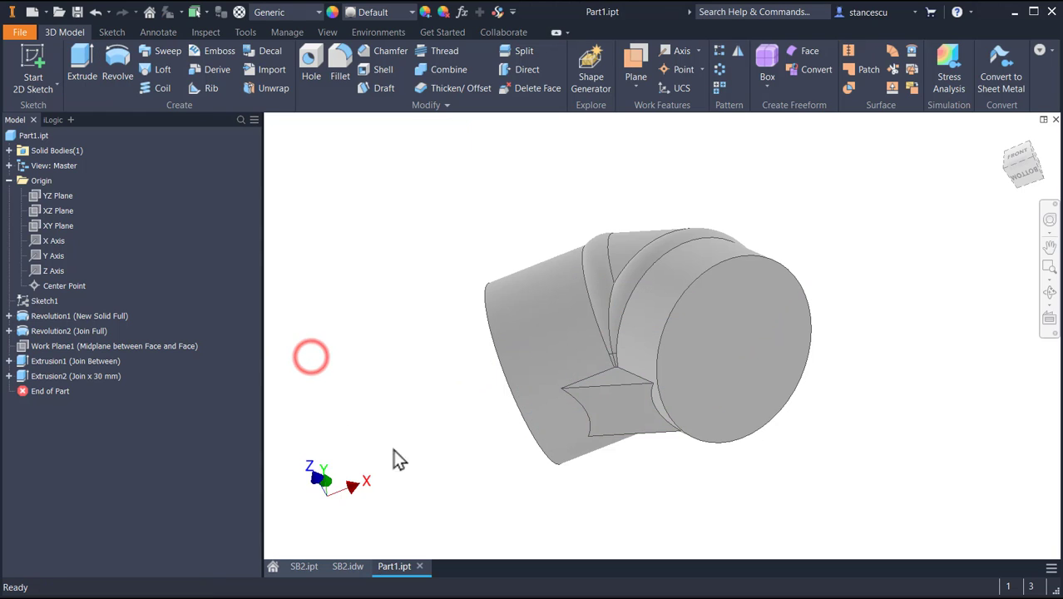
Chamfer the outer circular edges of both tube ends by 3 mm
click(697, 278)
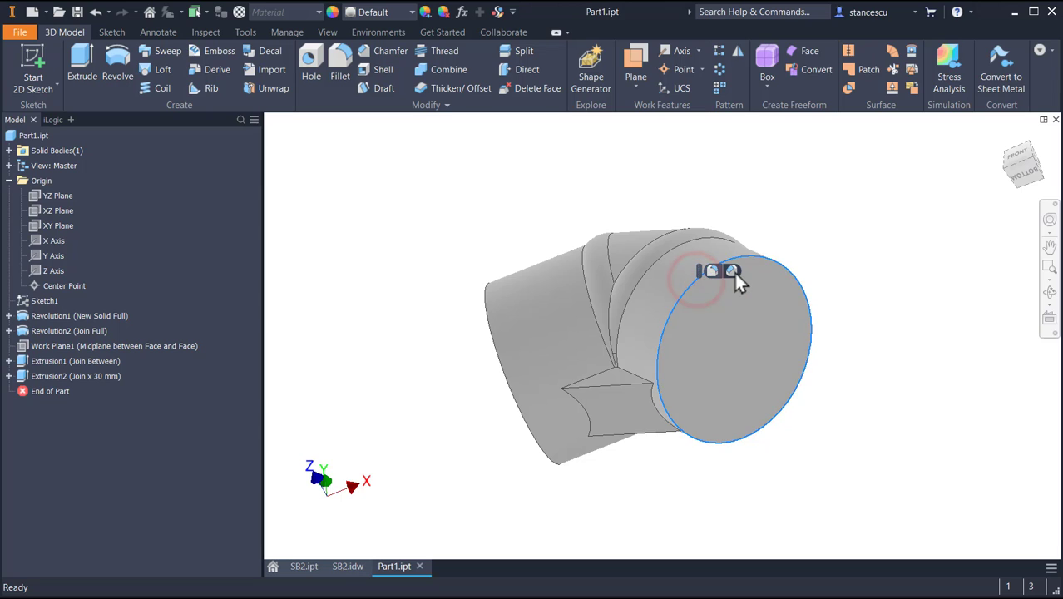
click(734, 271)
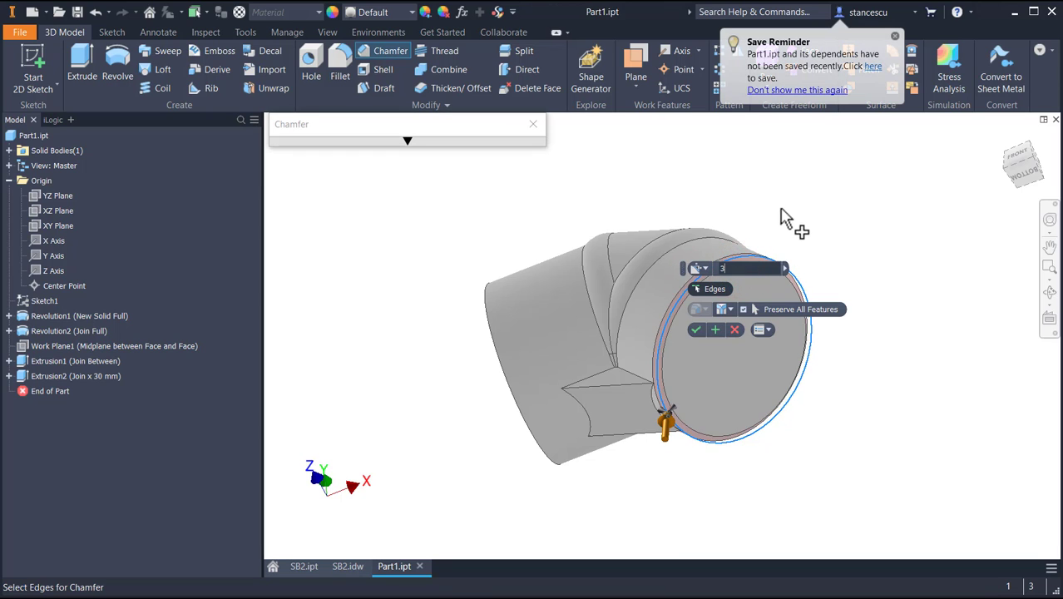
click(493, 347)
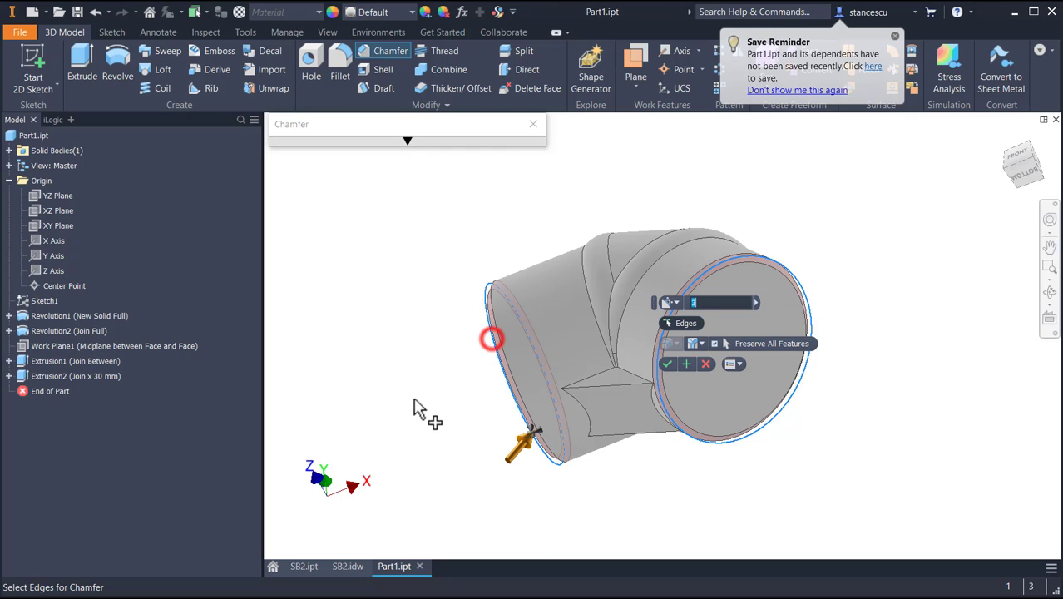
click(668, 363)
Examine the corner where the extruded block meets the chamfered tube end, restore the isometric view and switch to the SB2 drawing
scroll(651, 405, up, 5)
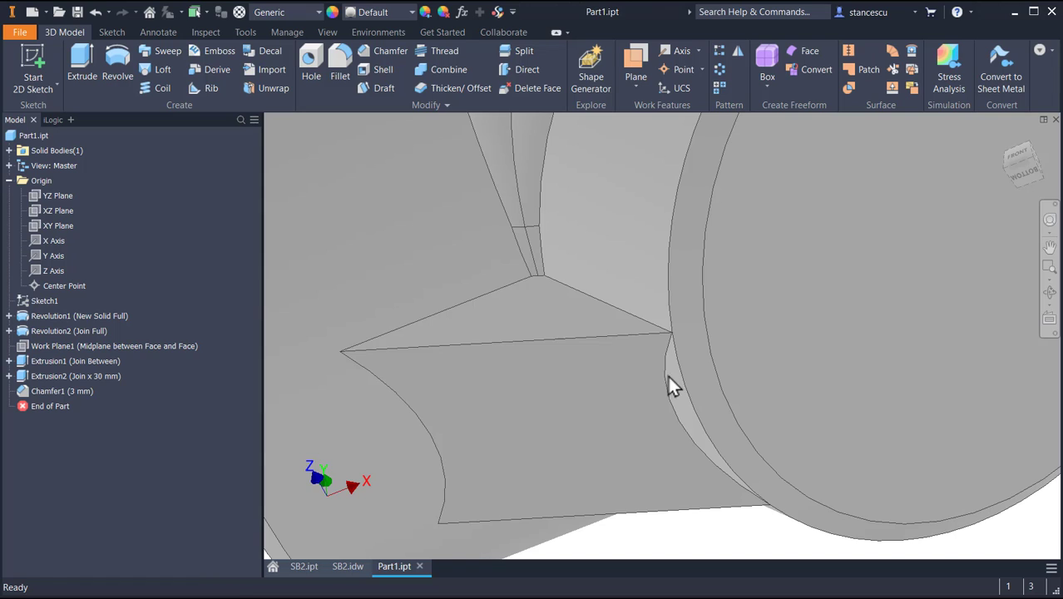
shift+middle_drag(669, 381, 737, 283)
scroll(739, 287, up, 5)
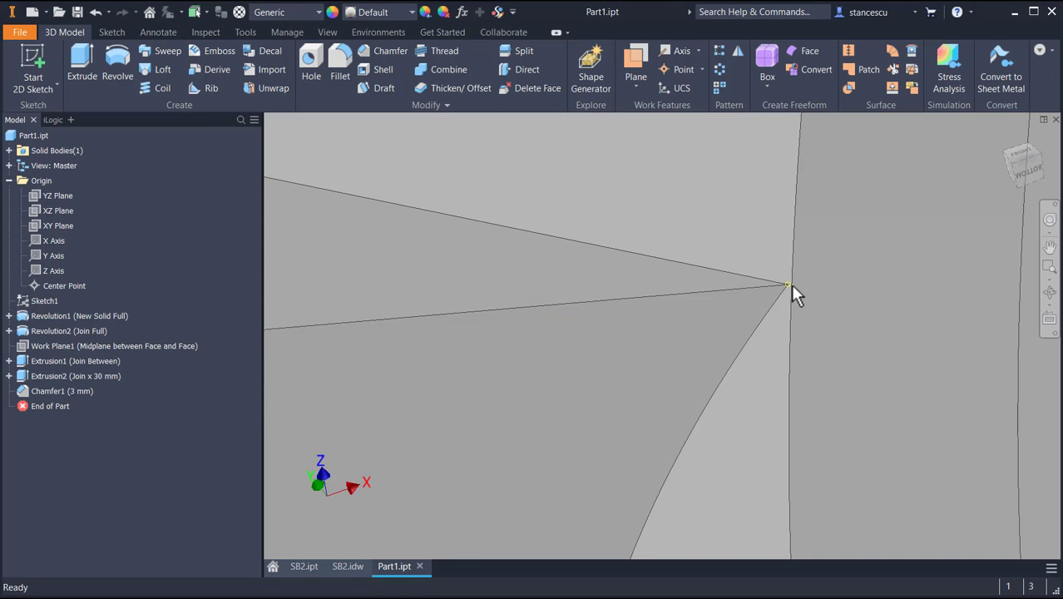
scroll(781, 325, down, 8)
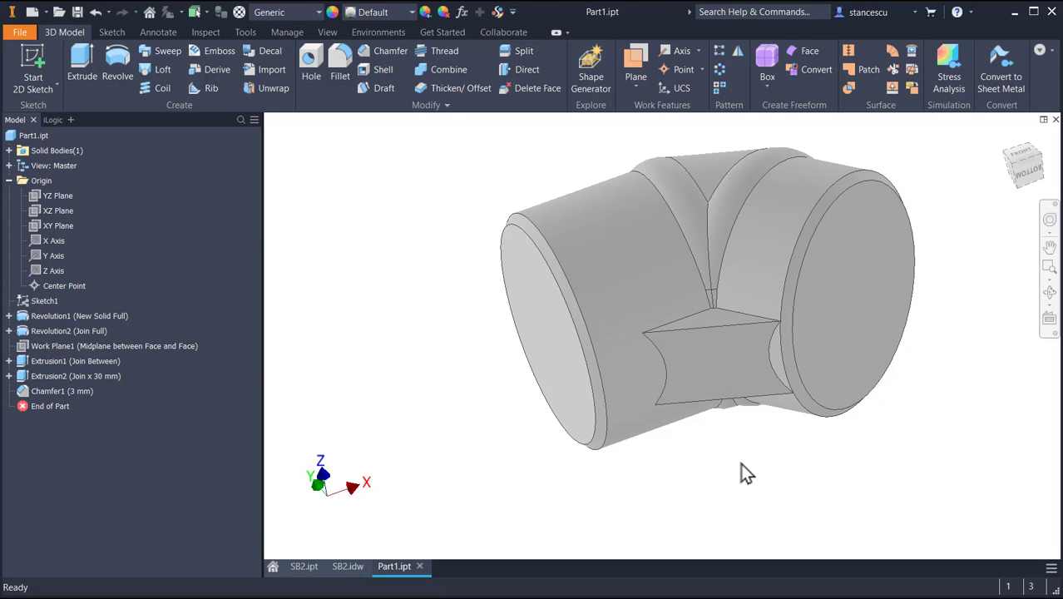
key(F6)
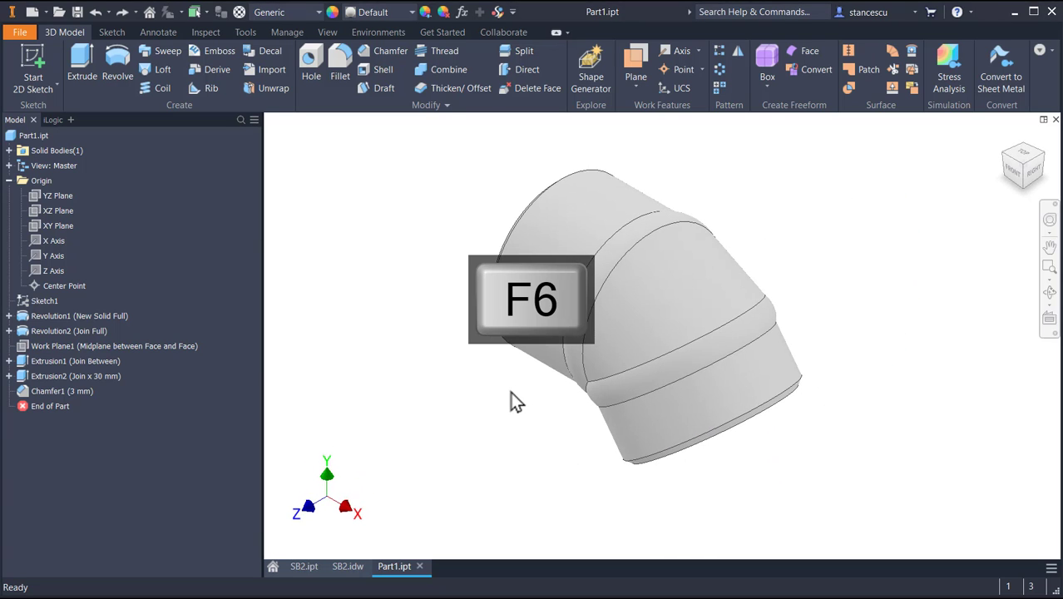
click(348, 567)
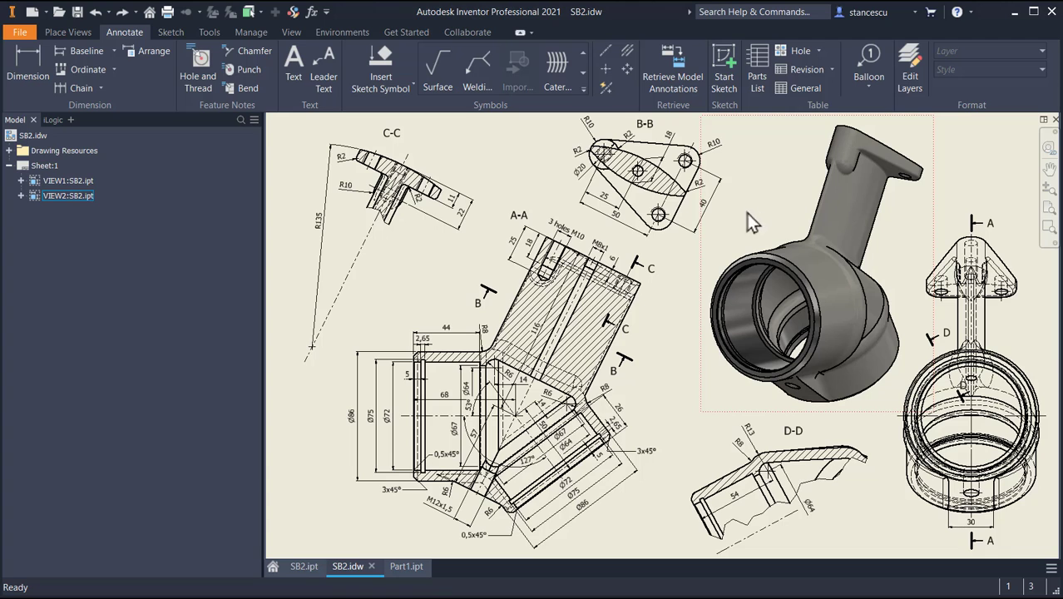
Examine the arm's lens-shaped profile in section B-B and its position relative to the two tube axes in section A-A
scroll(666, 234, up, 4)
middle_drag(666, 234, 694, 363)
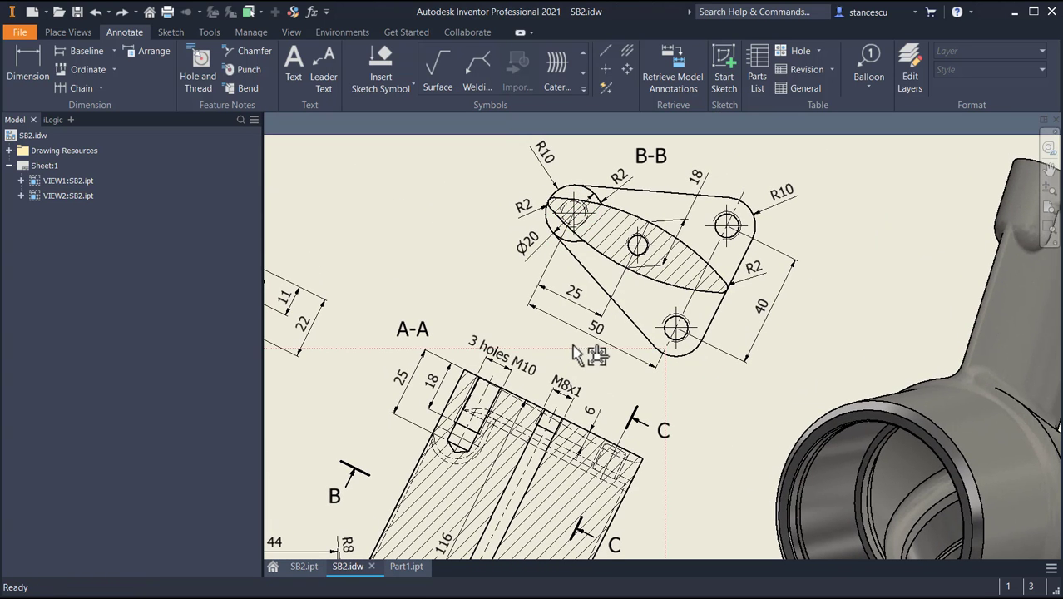
click(697, 198)
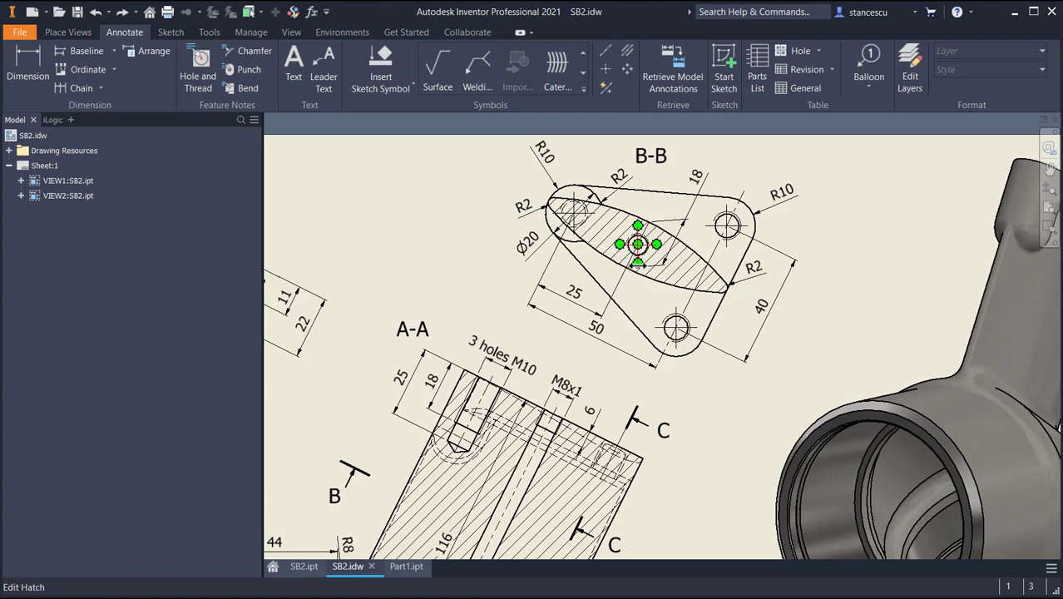
click(595, 338)
middle_drag(752, 392, 896, 114)
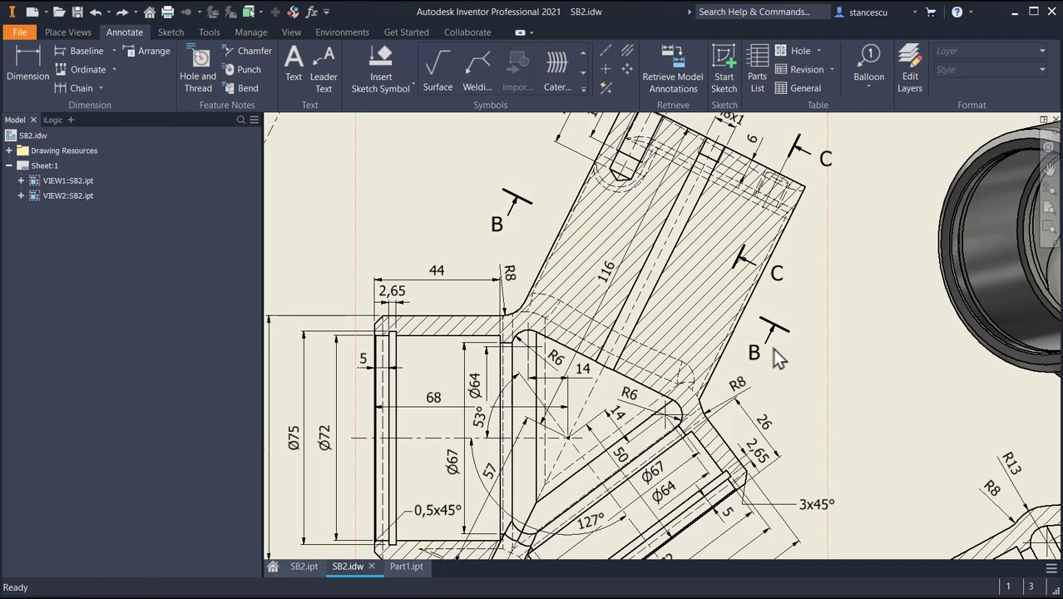
middle_drag(770, 345, 828, 271)
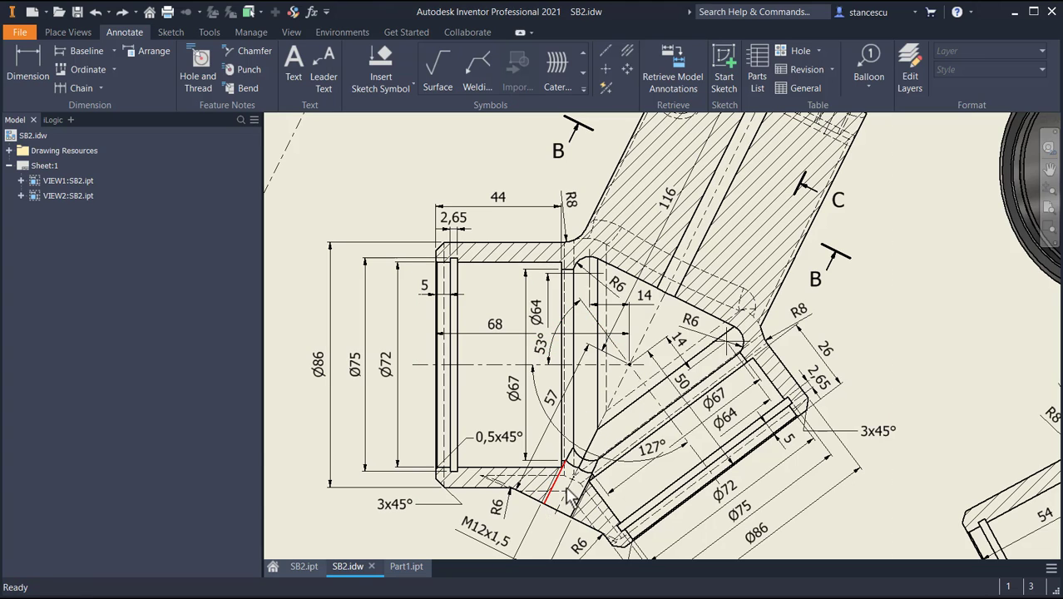
click(630, 376)
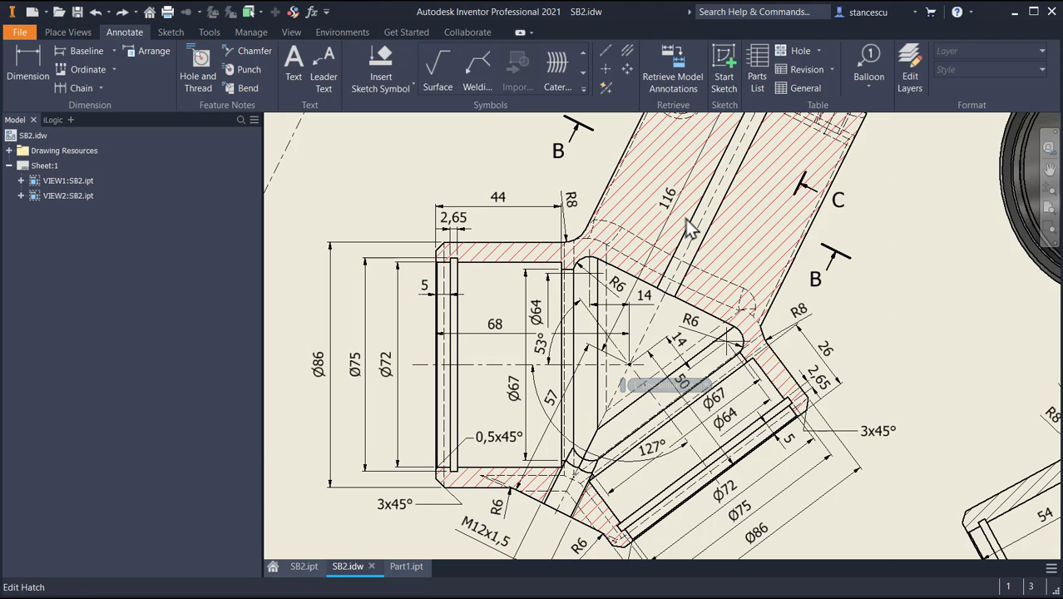
Switch to Part1 and create a work plane parallel to the extruded block's flat outer face through the origin's Center Point
click(408, 569)
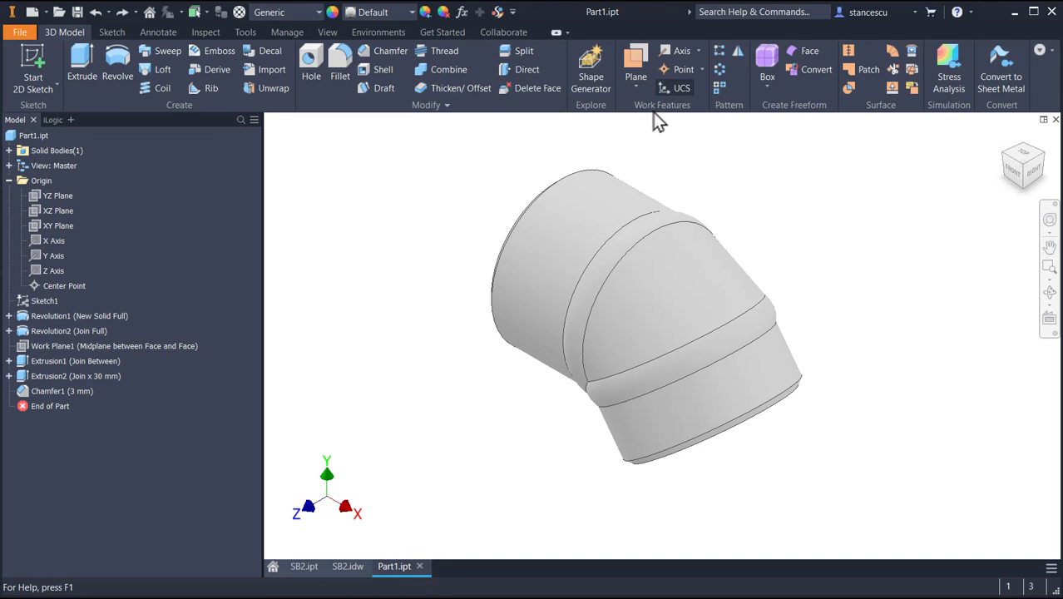
click(635, 71)
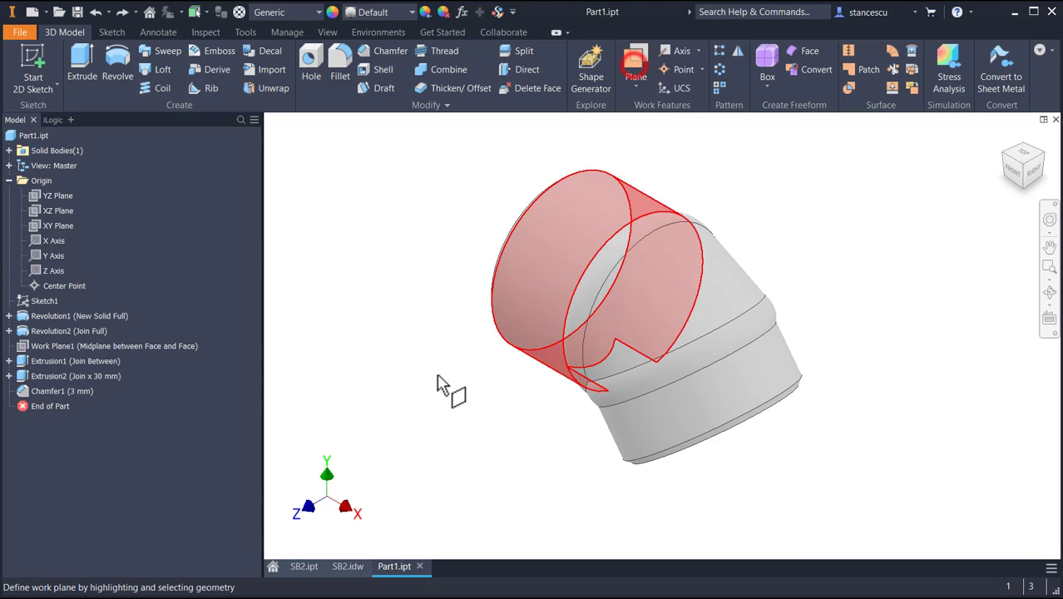
shift+middle_drag(465, 456, 512, 361)
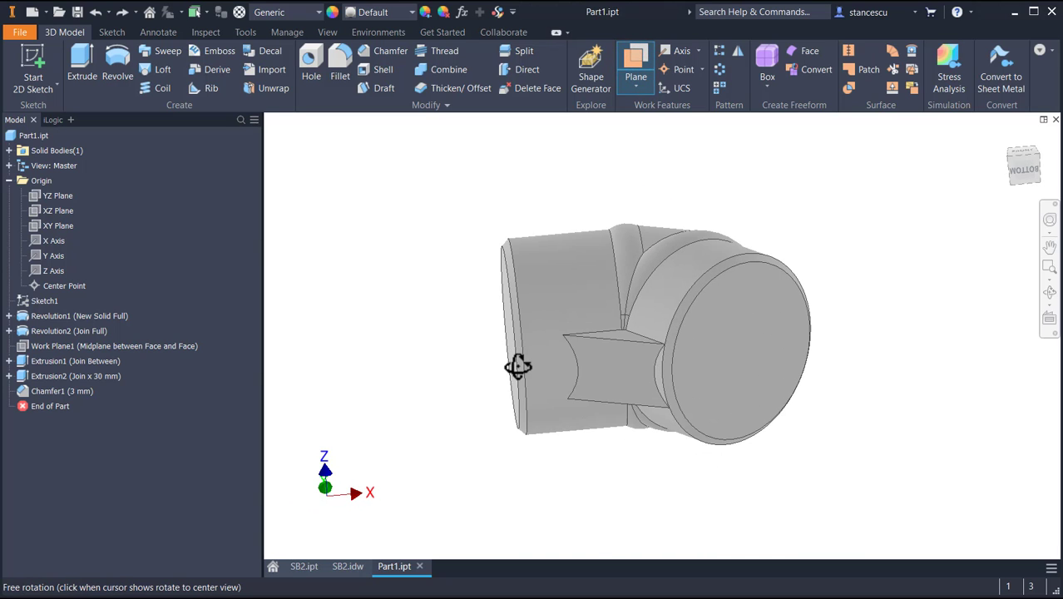
key(Escape)
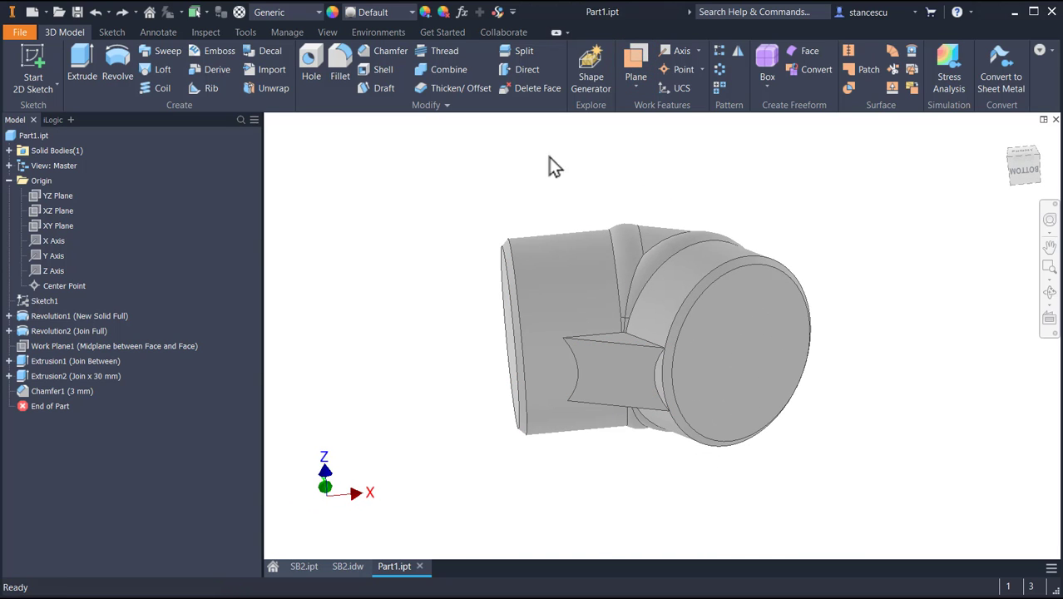
click(635, 66)
click(607, 356)
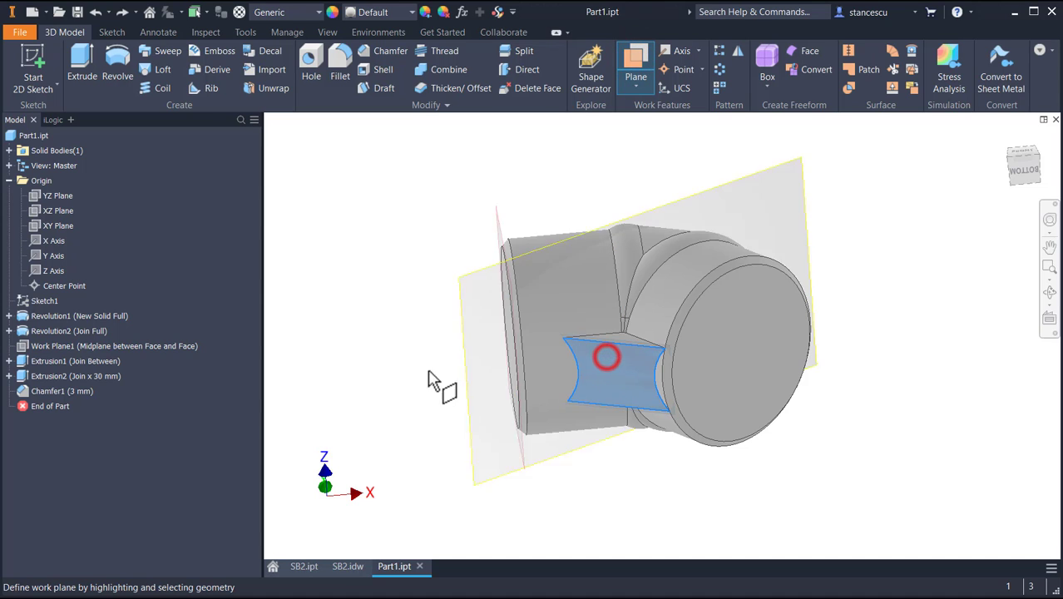
click(58, 284)
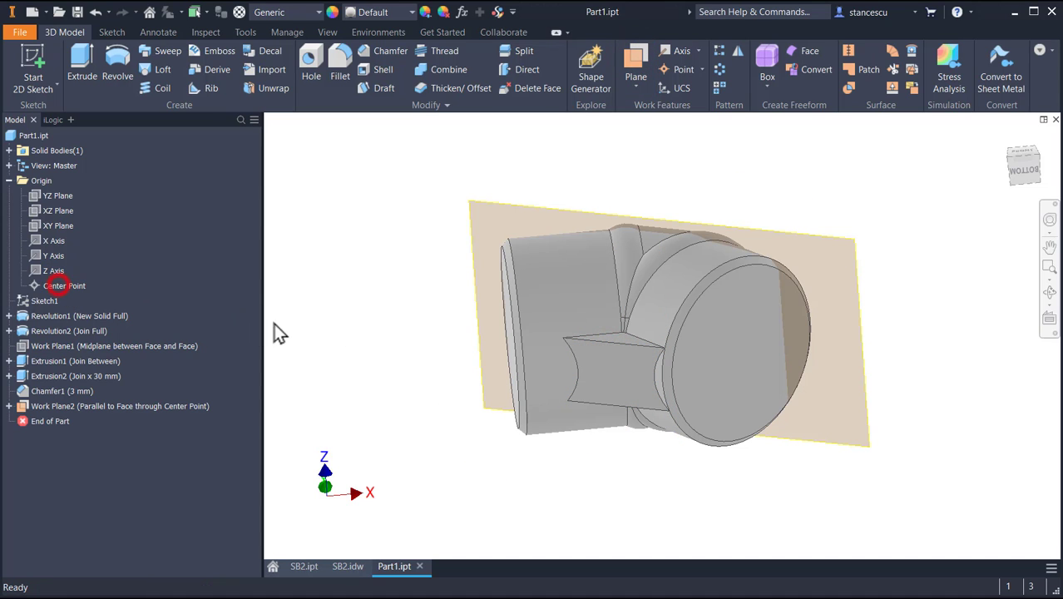
Start a sketch on the new work plane through the center point and slice the graphics at the sketch plane
shift+middle_drag(392, 334, 365, 390)
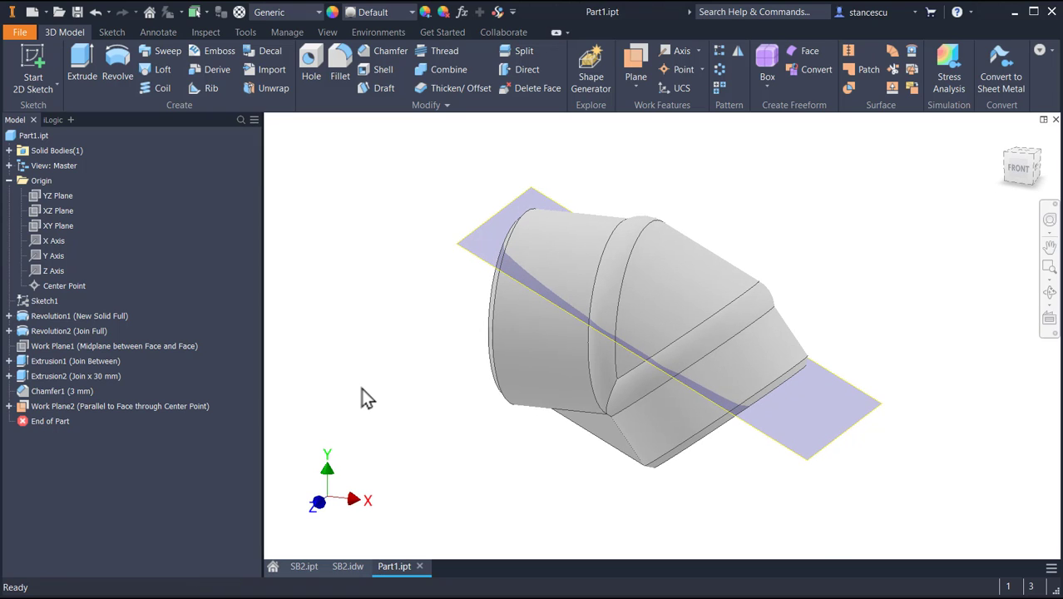
key(F6)
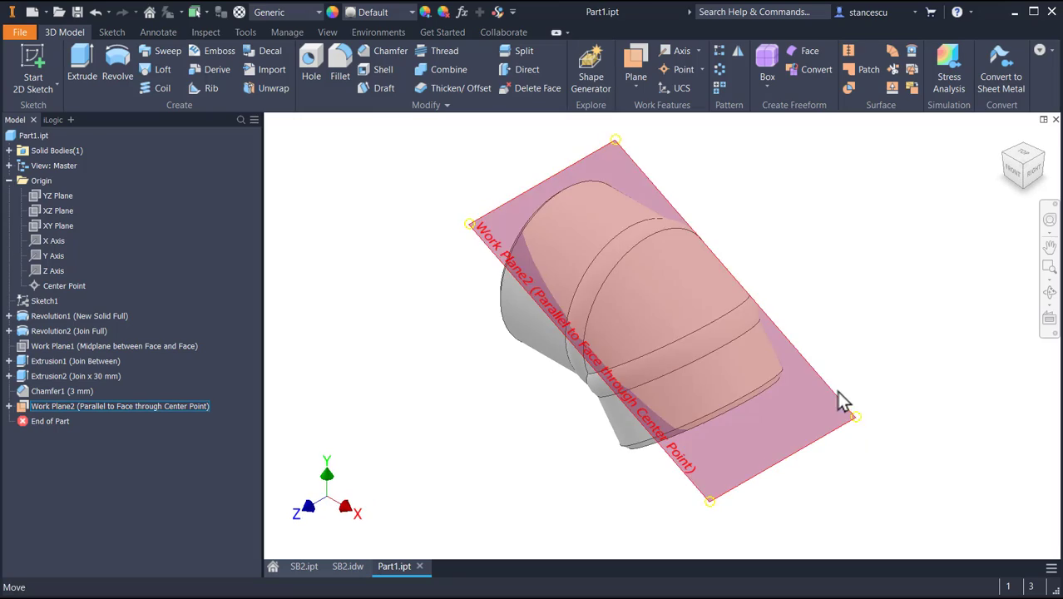
click(845, 393)
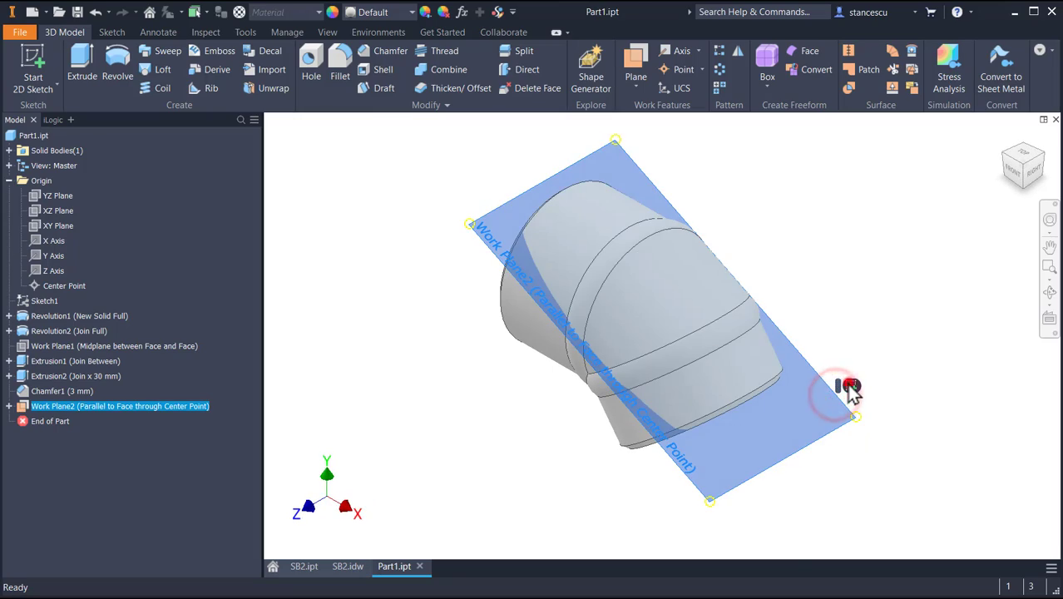
click(850, 386)
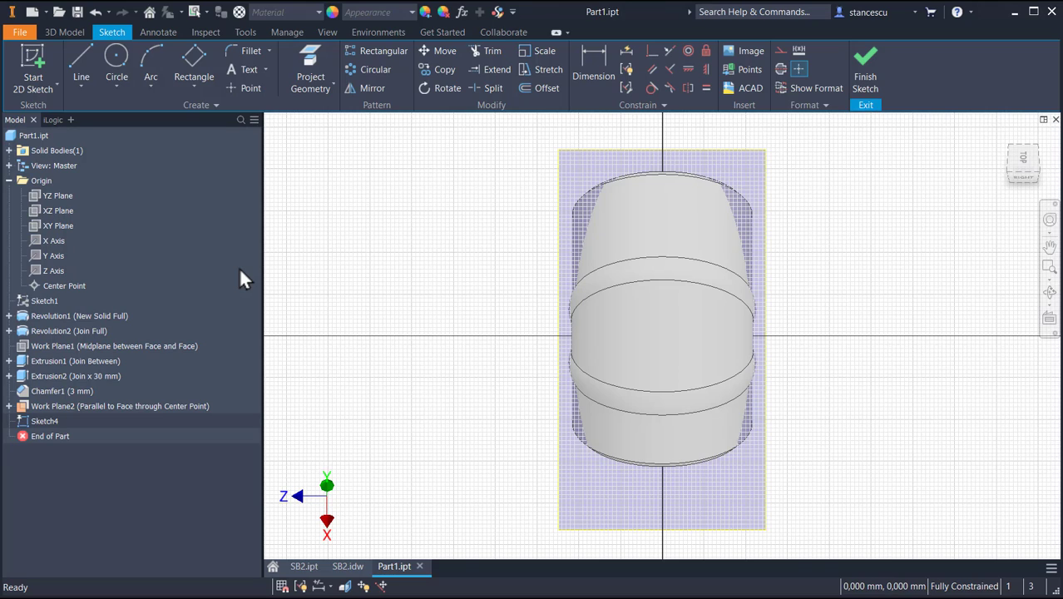
key(F7)
Sketch a three-point arc beside the body with a chord of about 39 mm and a radius of about 37 mm
click(150, 60)
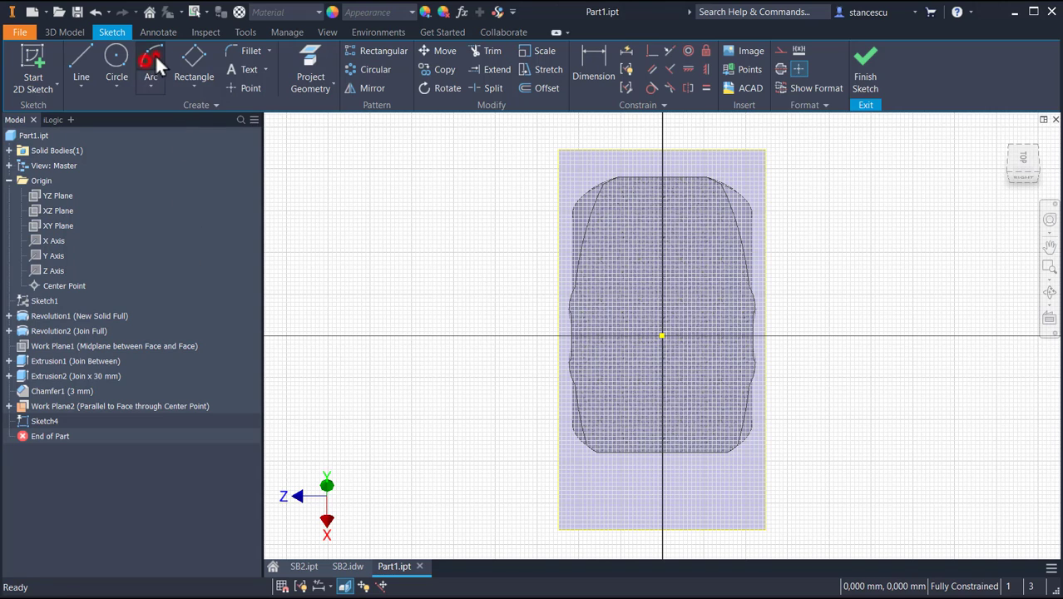
click(402, 378)
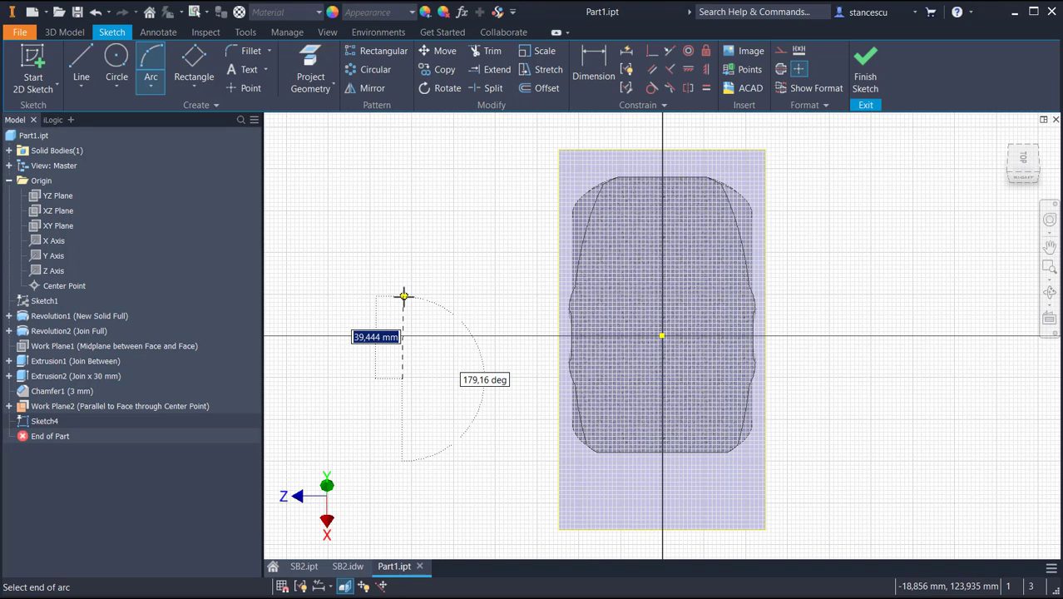
click(403, 295)
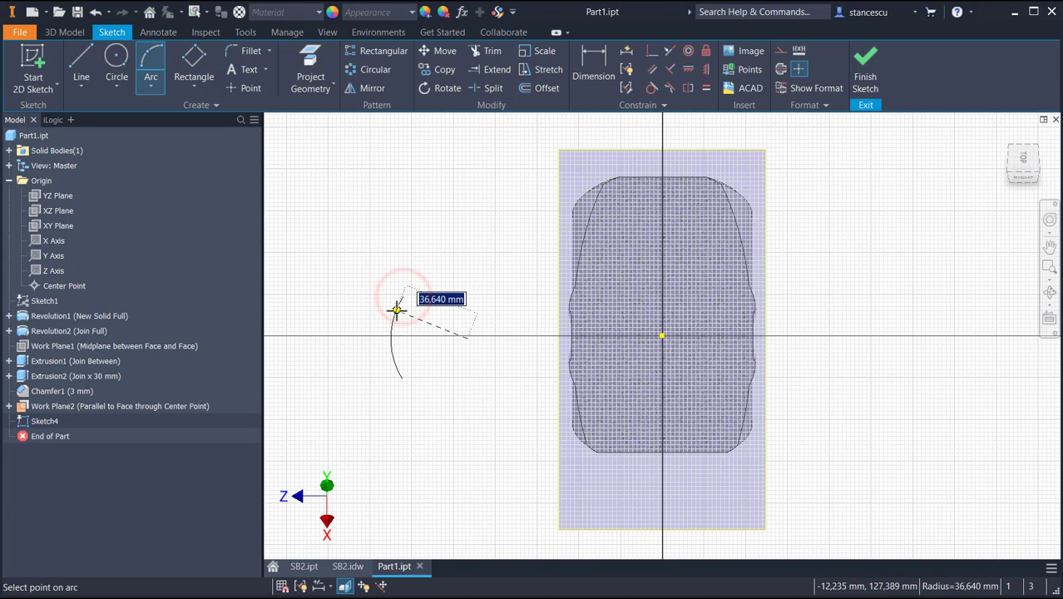
click(396, 309)
Close the arc into a lens-shaped profile with tangent arcs: a small rounded tip at each end and an opposing large arc
scroll(401, 308, down, 3)
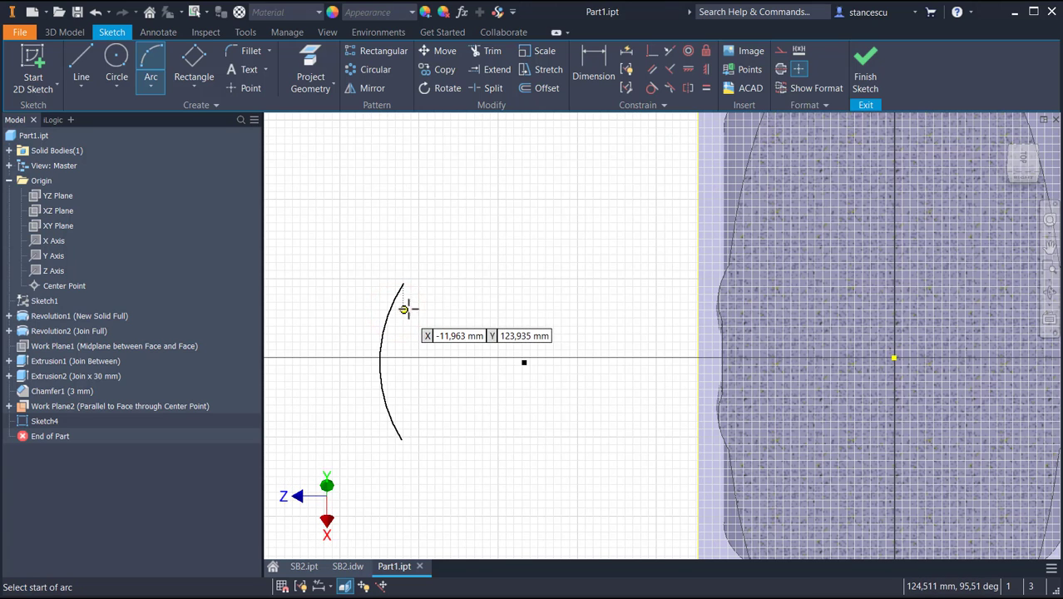
click(83, 65)
scroll(443, 275, down, 3)
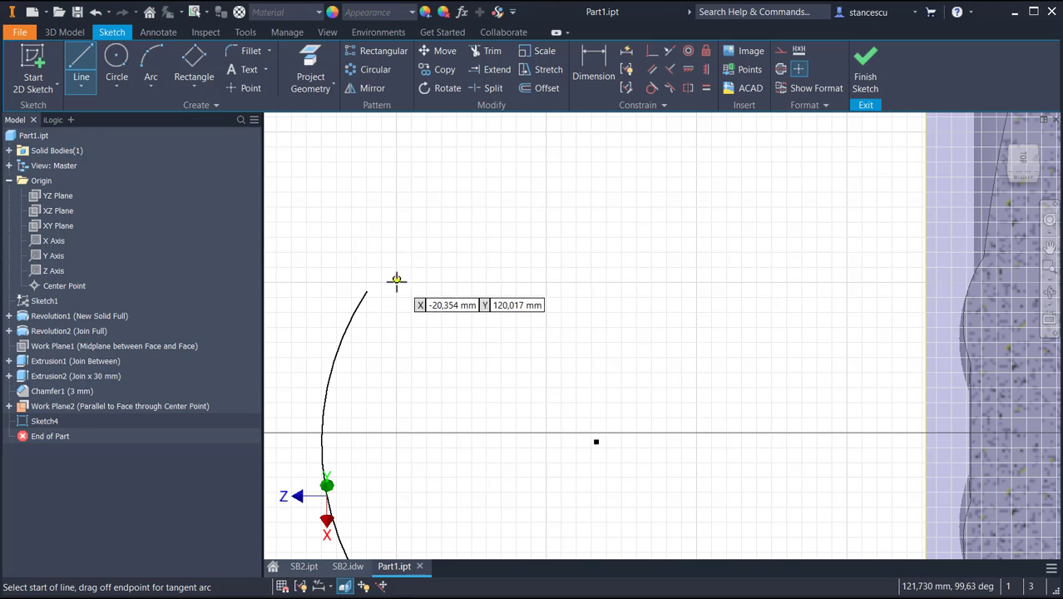
middle_drag(399, 283, 506, 203)
key(Escape)
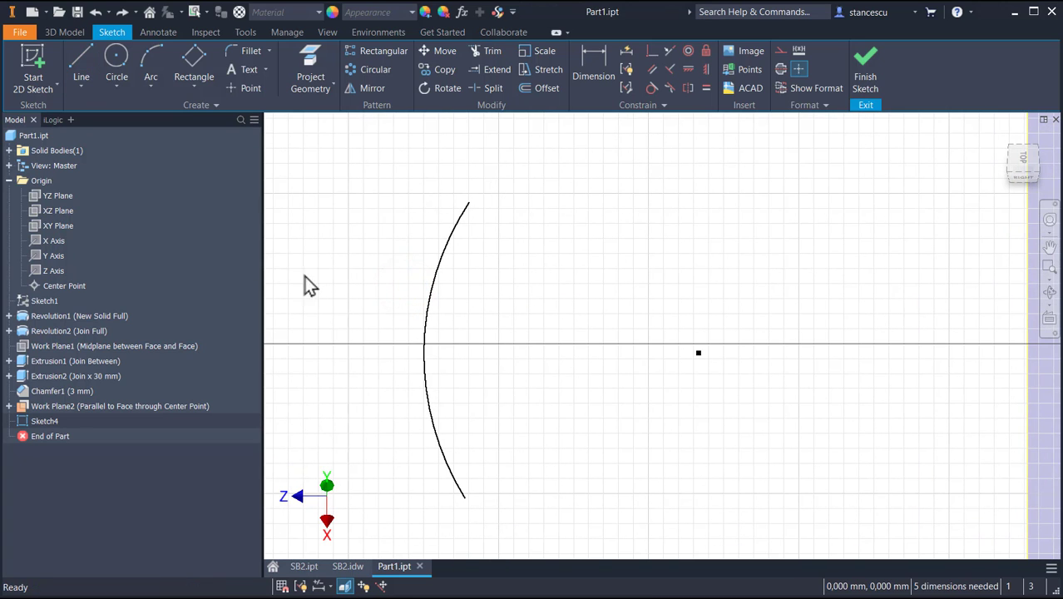
click(83, 65)
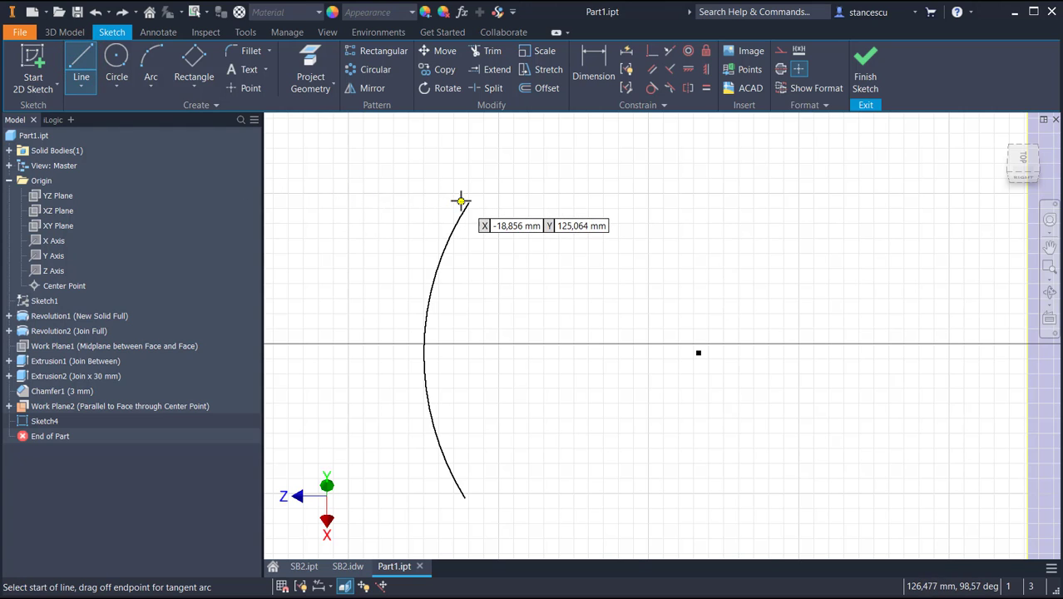
drag(469, 202, 466, 500)
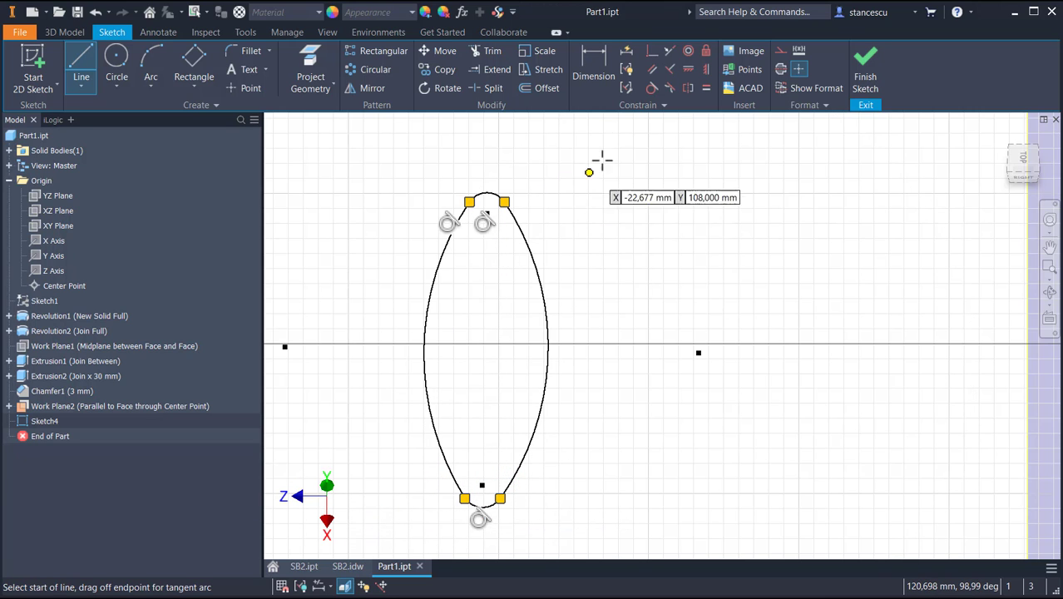
Constrain the first large arc tangent to the small arc at the profile's lower tip
click(651, 88)
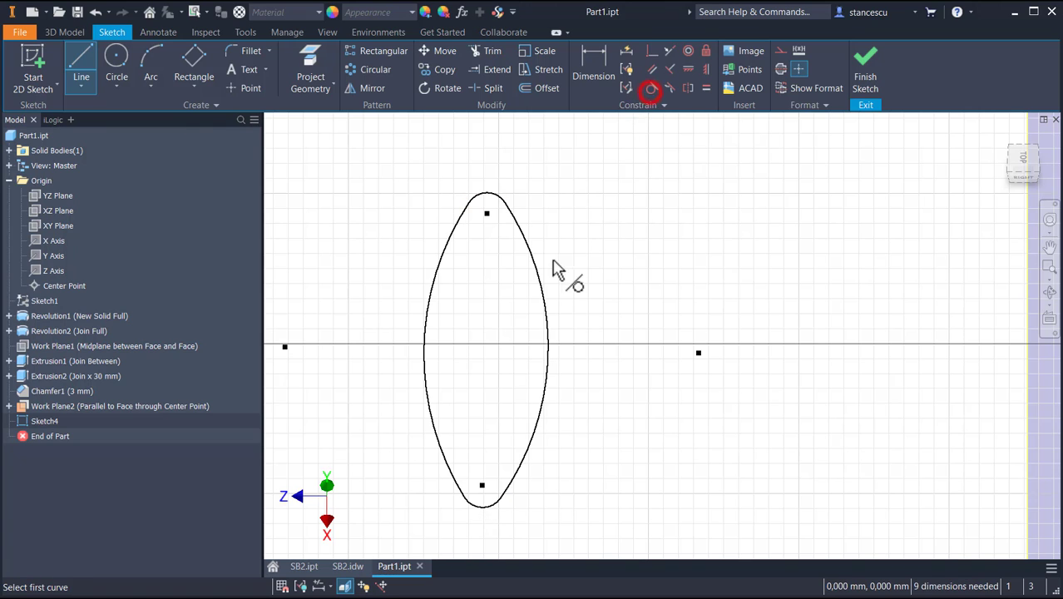
click(451, 476)
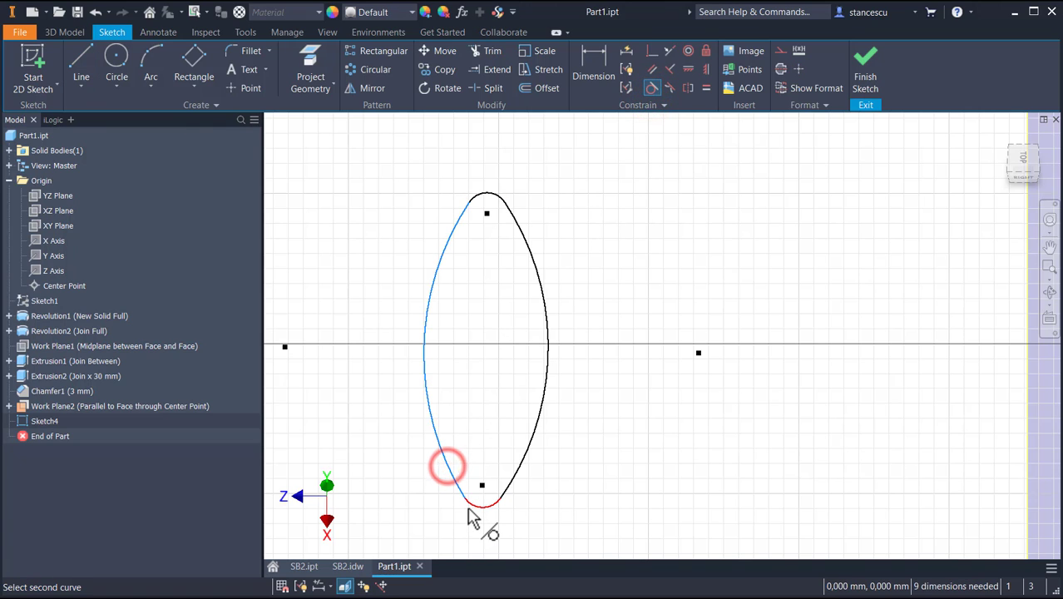
click(469, 503)
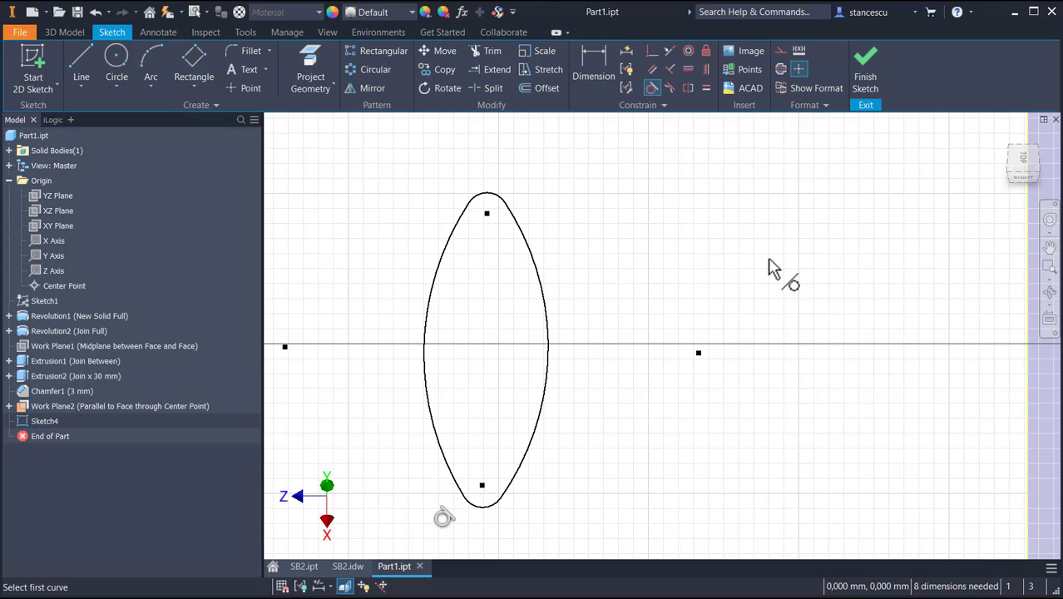
Draw a construction line joining the center points of the profile's two small tip arcs, then turn construction mode off
click(83, 60)
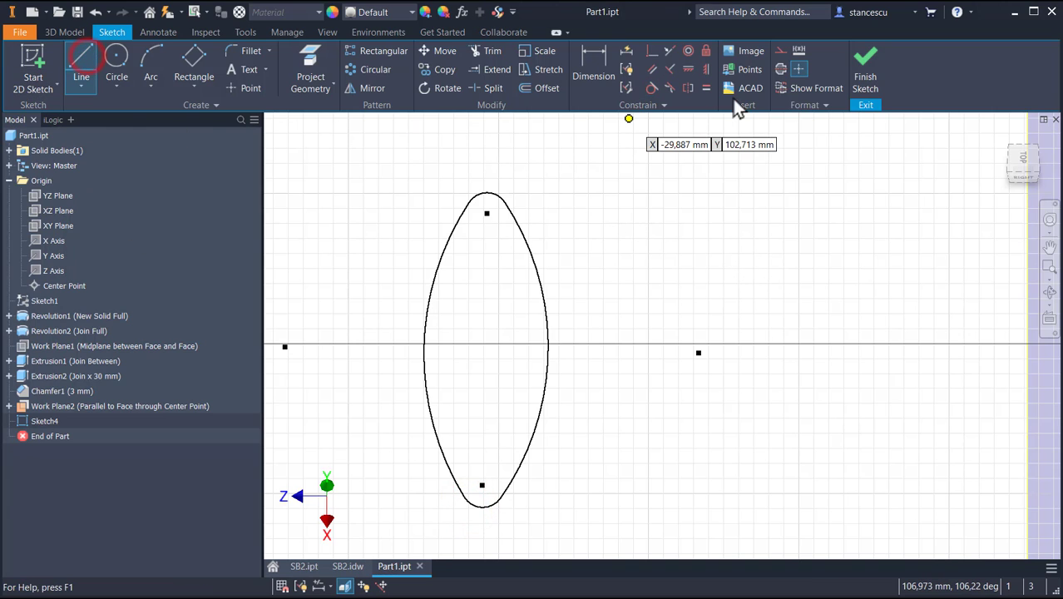
click(780, 51)
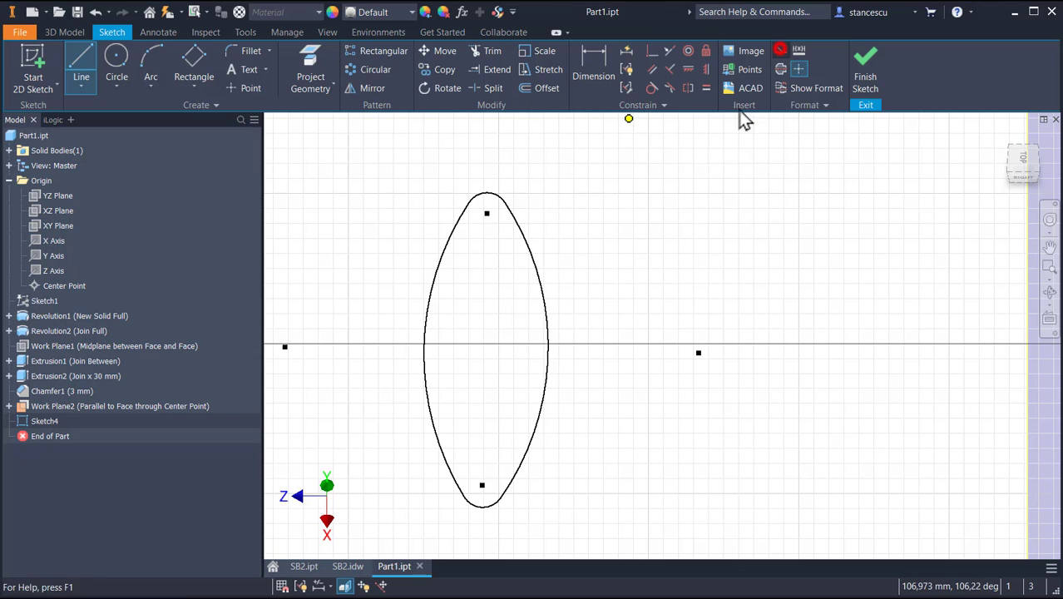
click(488, 213)
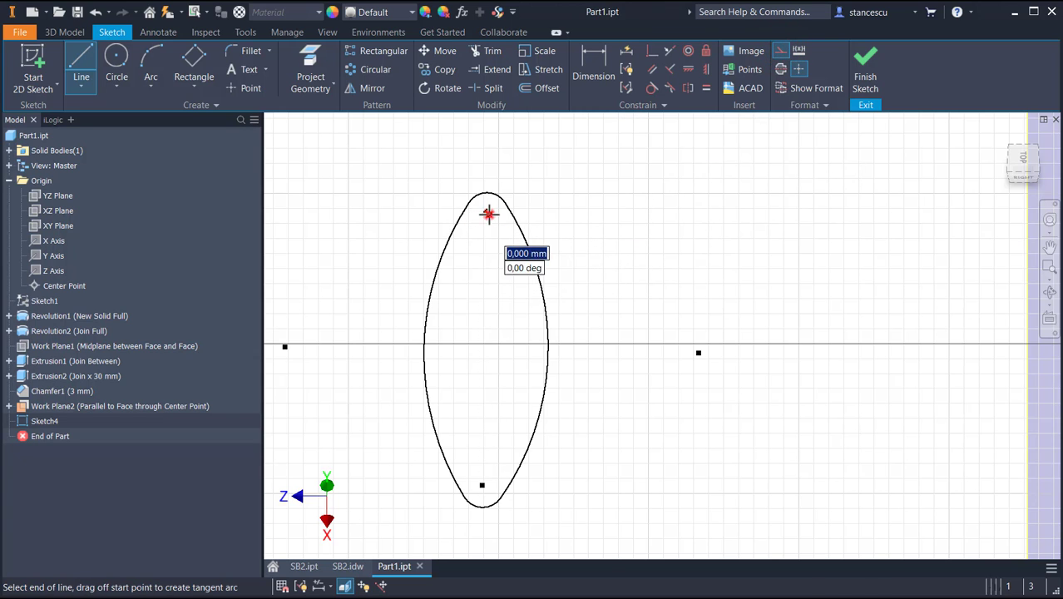
click(483, 485)
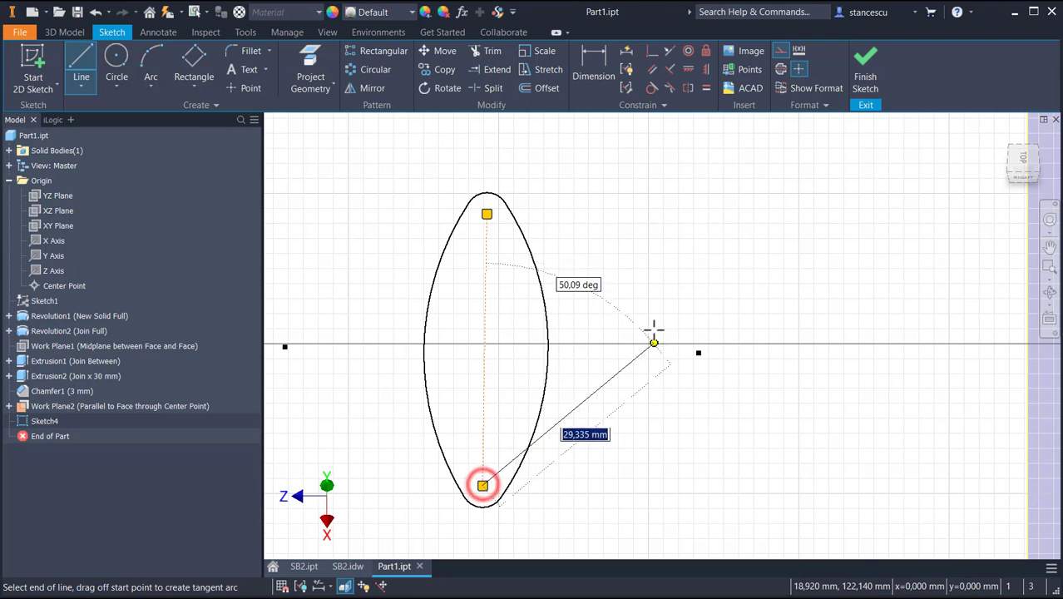
key(Escape)
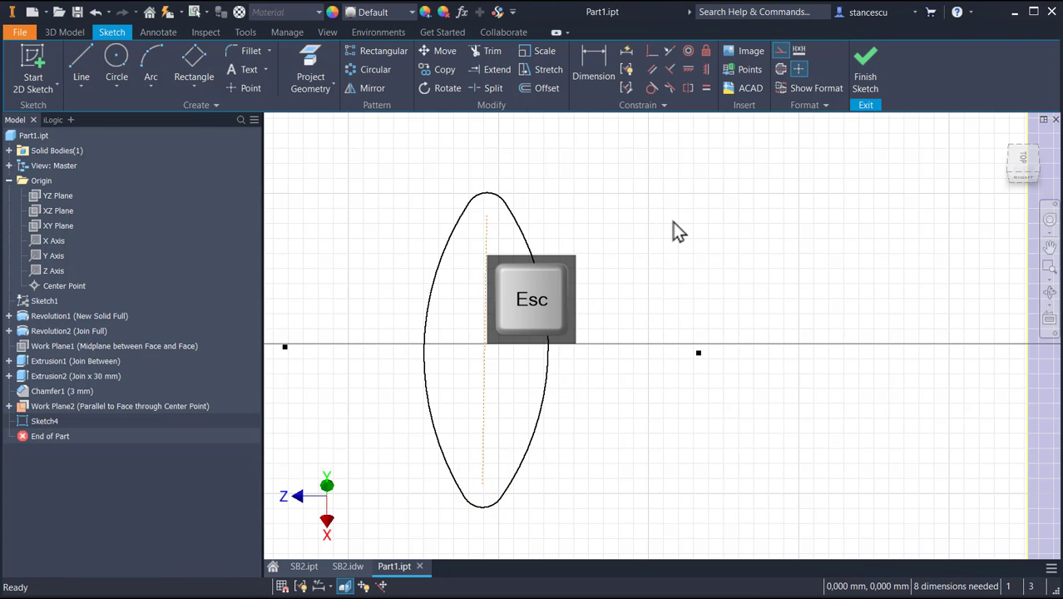
click(781, 49)
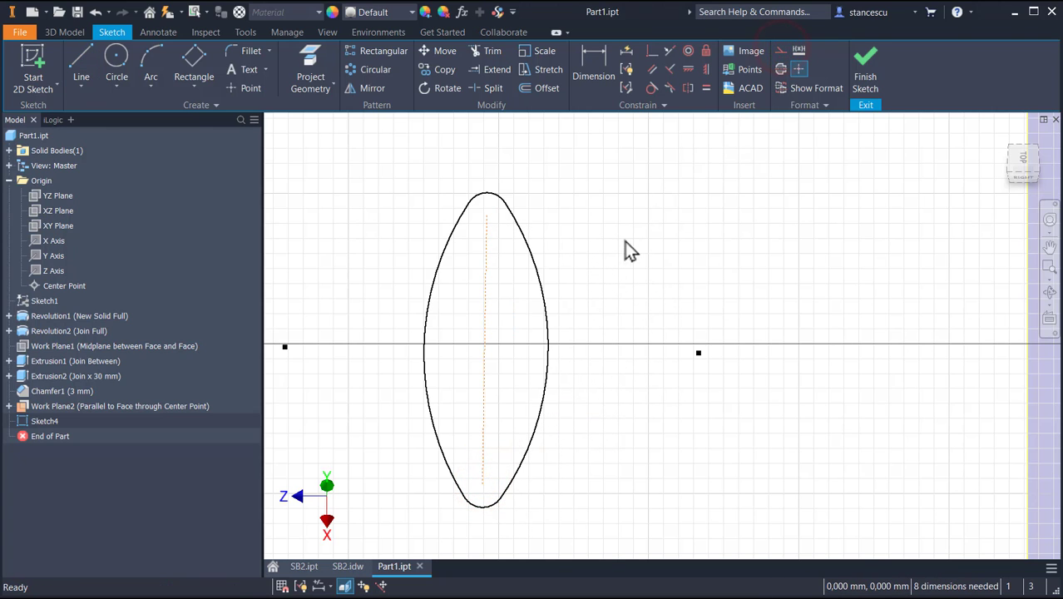
Apply a horizontal constraint to the construction line between the tip arc centers
scroll(631, 261, down, 2)
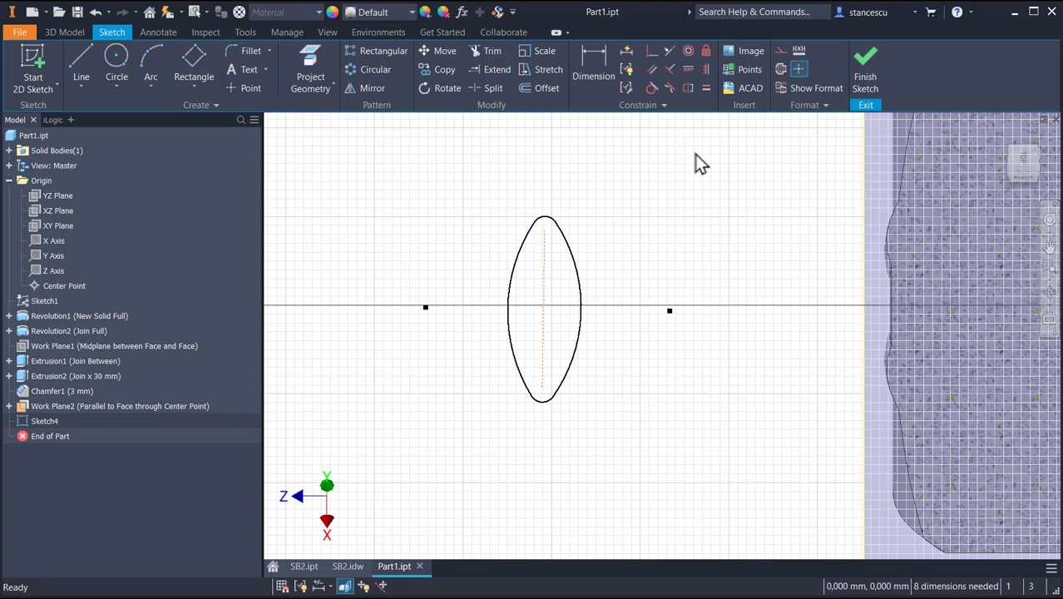
click(688, 70)
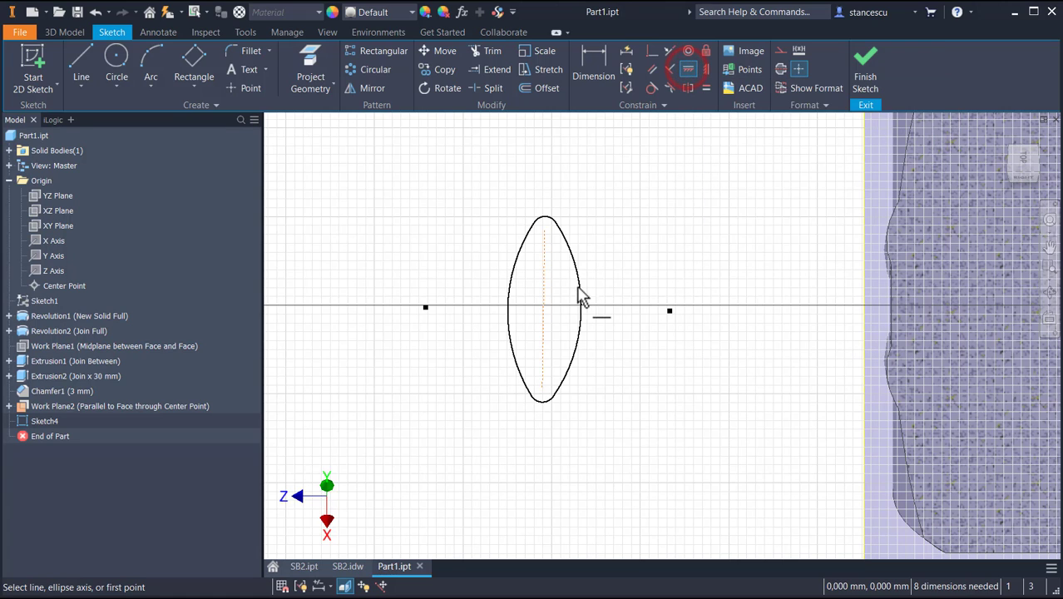
click(542, 276)
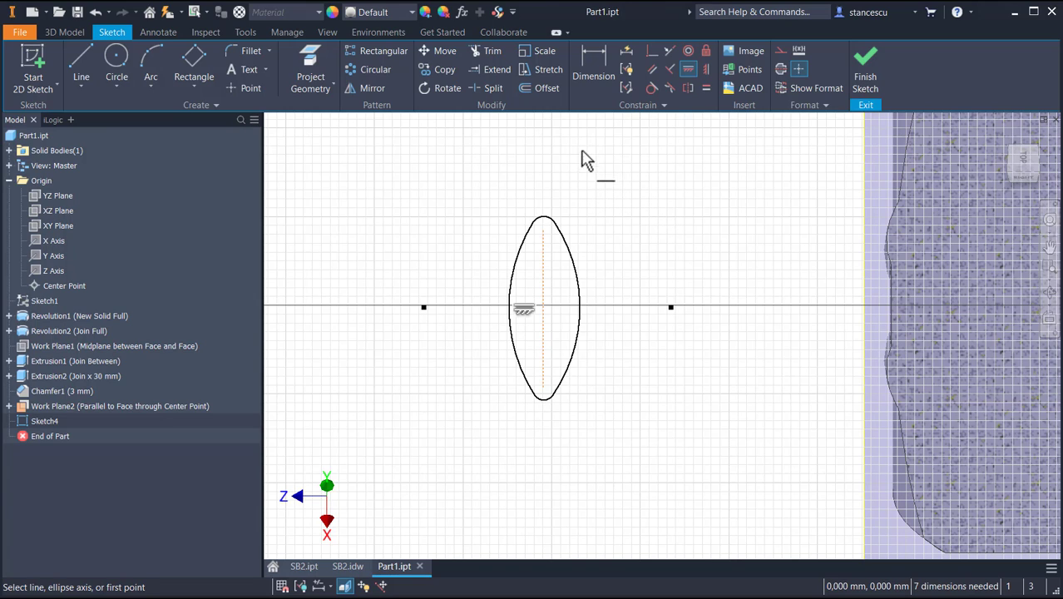
Apply equal constraints between the profile's two large side arcs and between its two small tip arcs
click(705, 88)
click(516, 263)
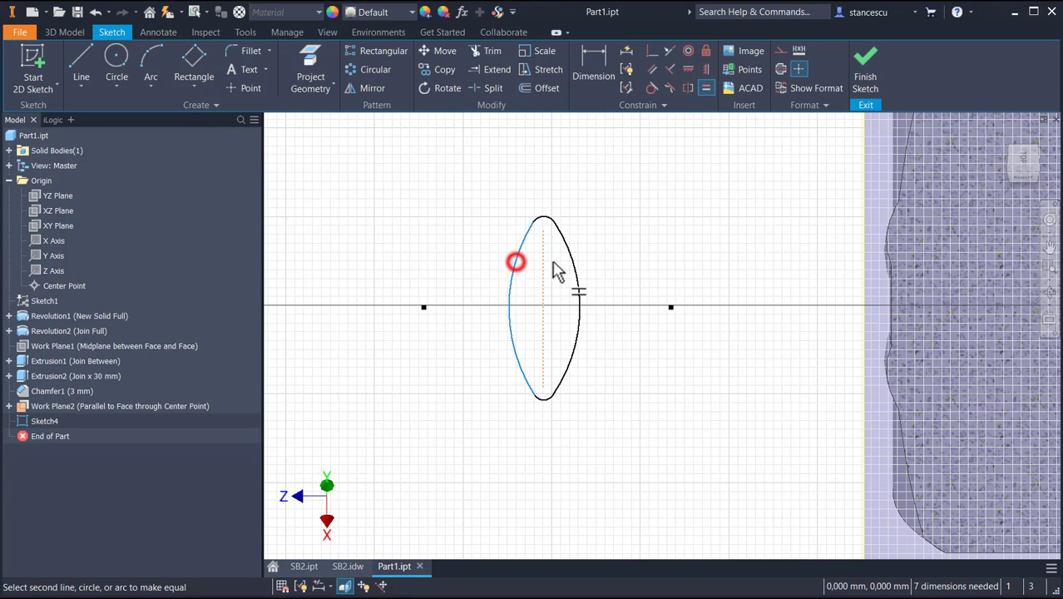
click(575, 271)
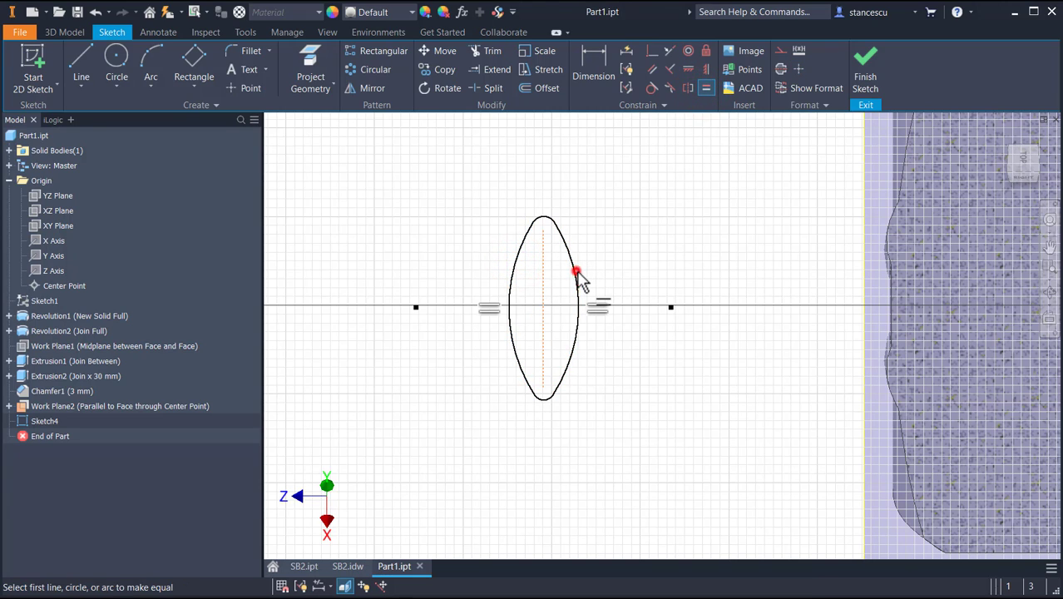
click(543, 219)
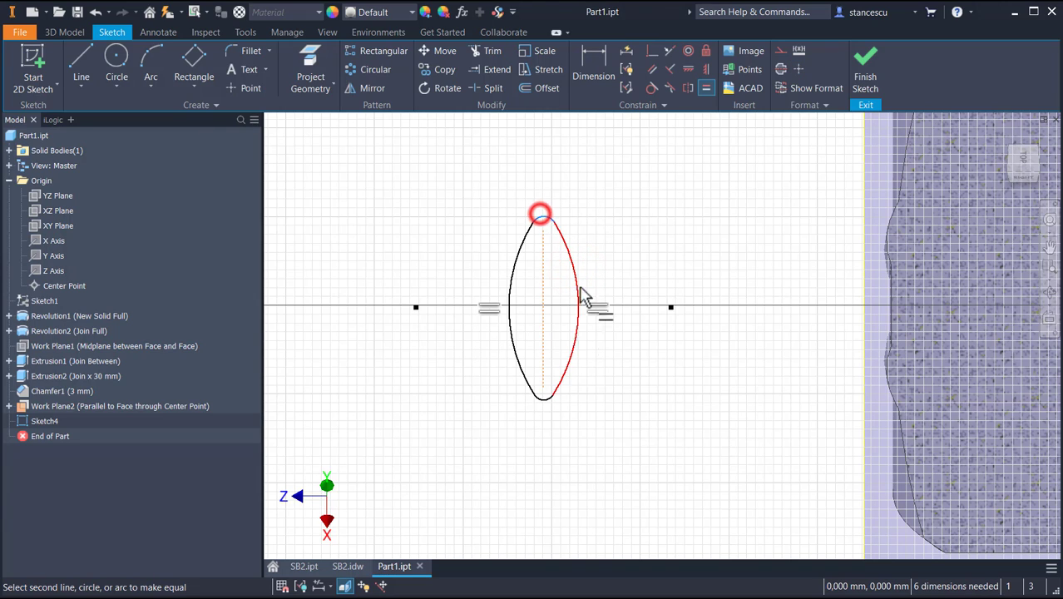
click(540, 404)
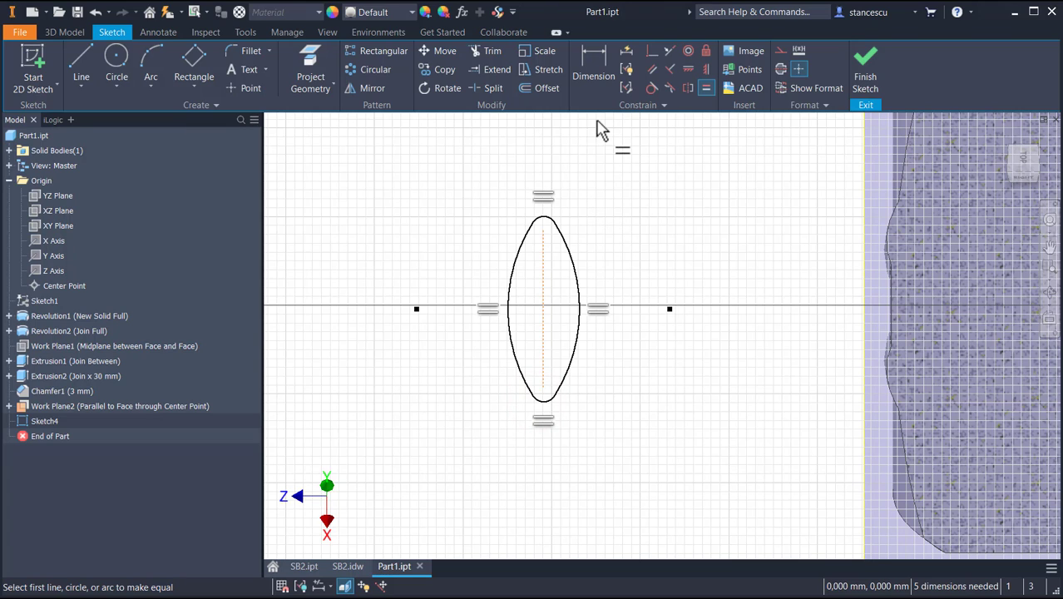
Dimension the lens profile's width across the two large arcs as 18 mm
click(592, 62)
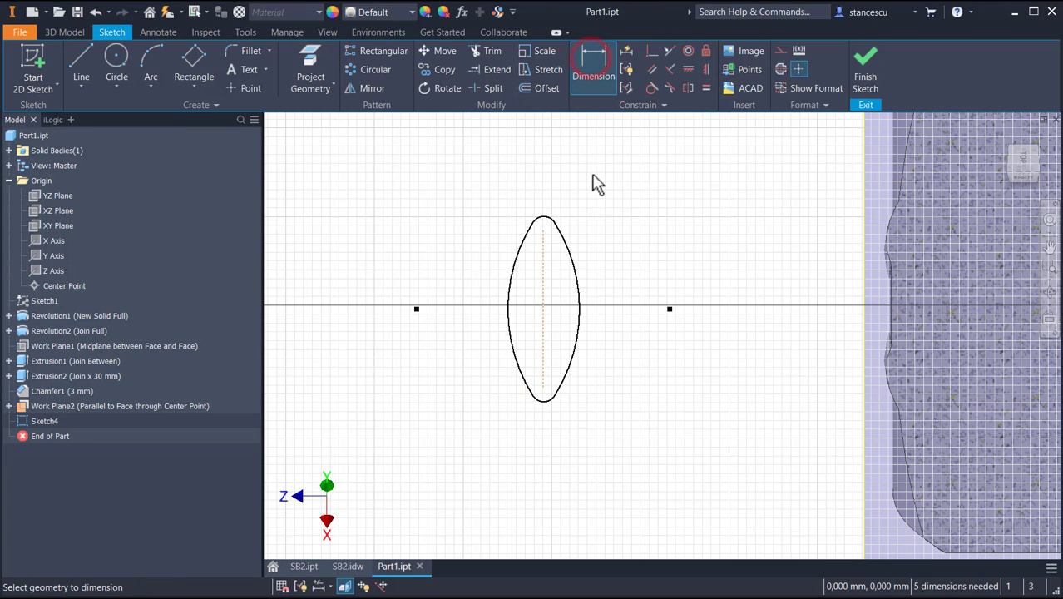
click(579, 306)
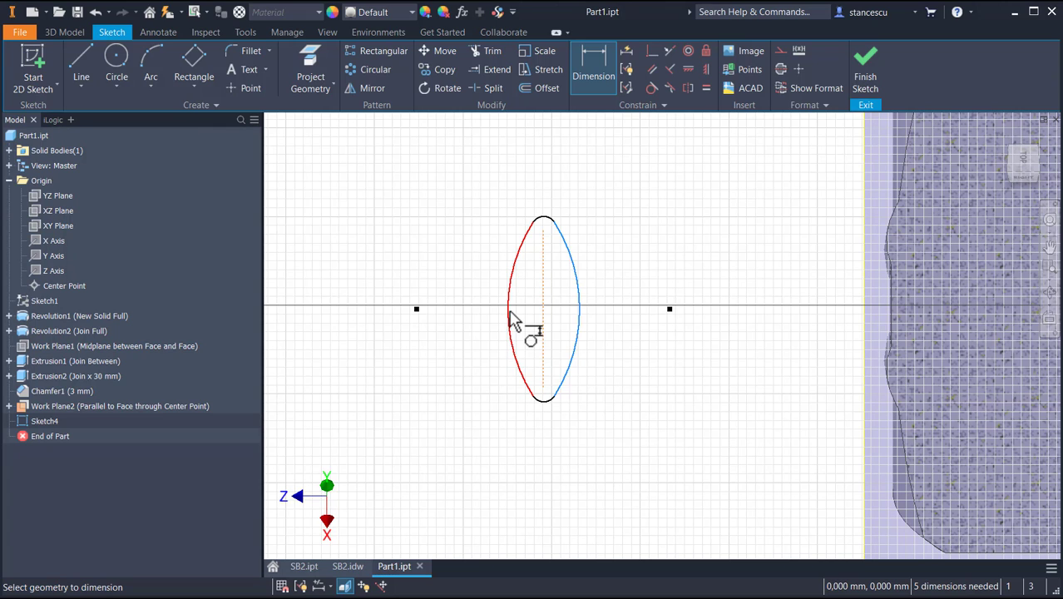
click(507, 310)
click(542, 478)
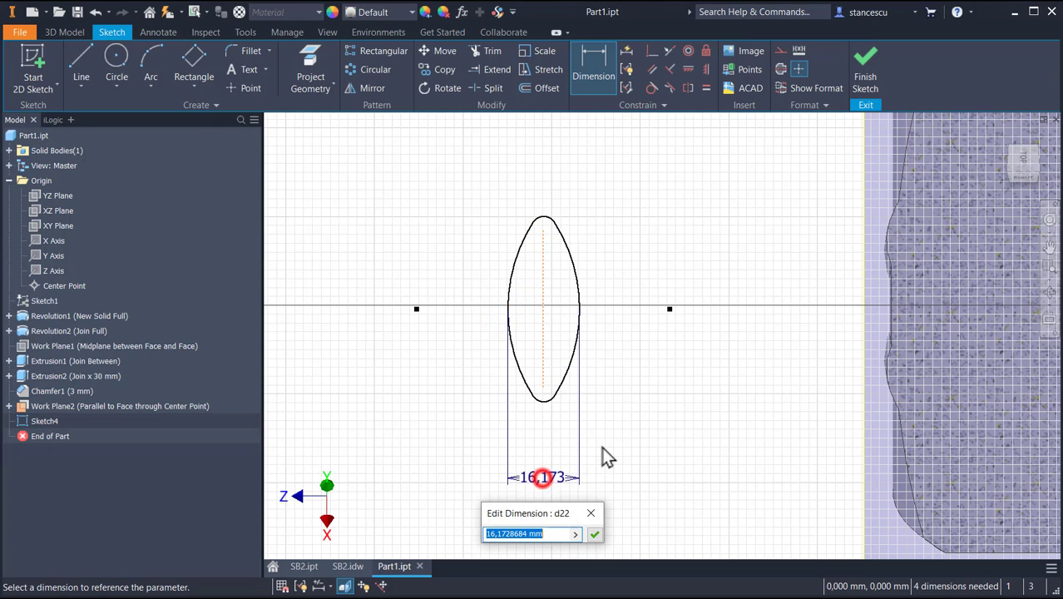
text(18)
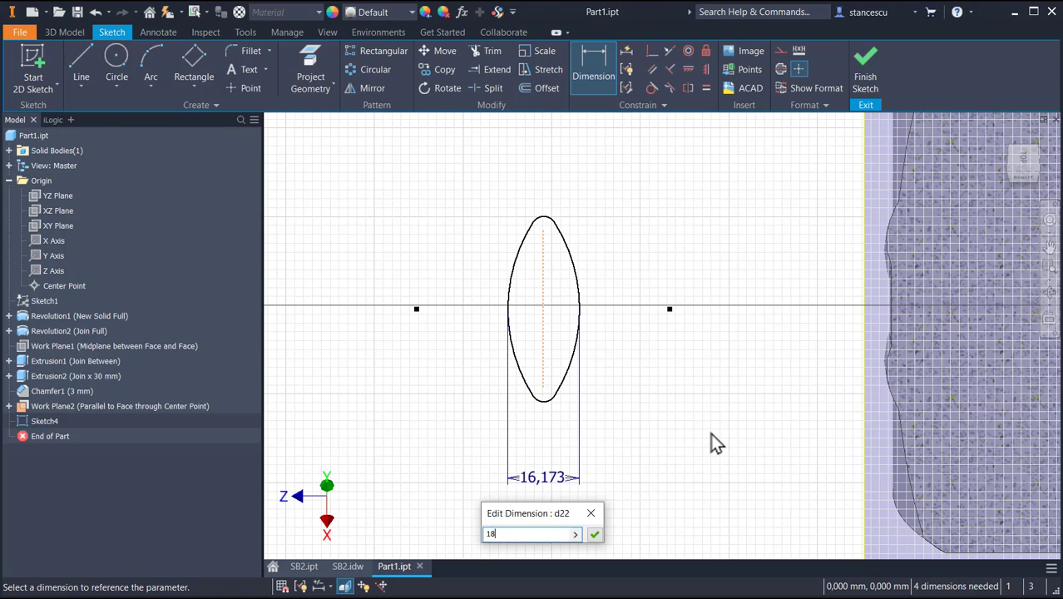
key(Return)
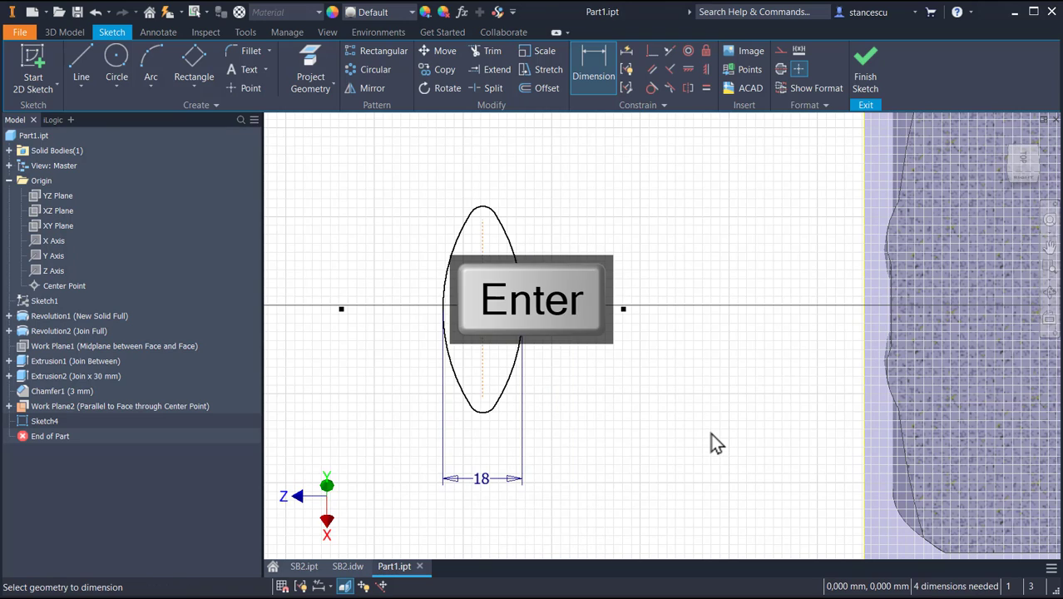
Dimension the radius of the upper tip arc as 2 mm
click(483, 203)
click(510, 182)
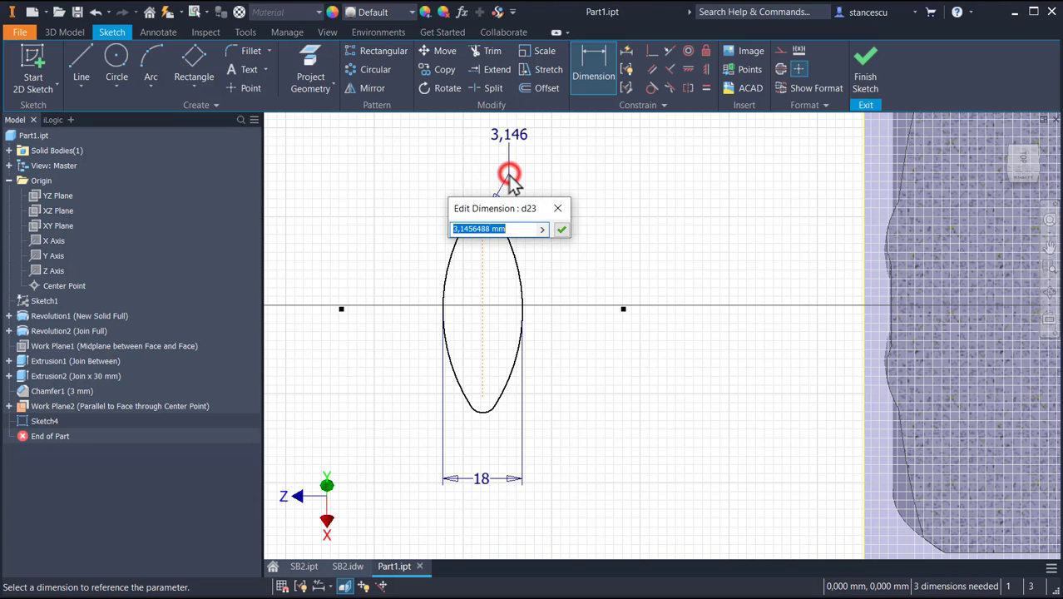
text(2)
key(Return)
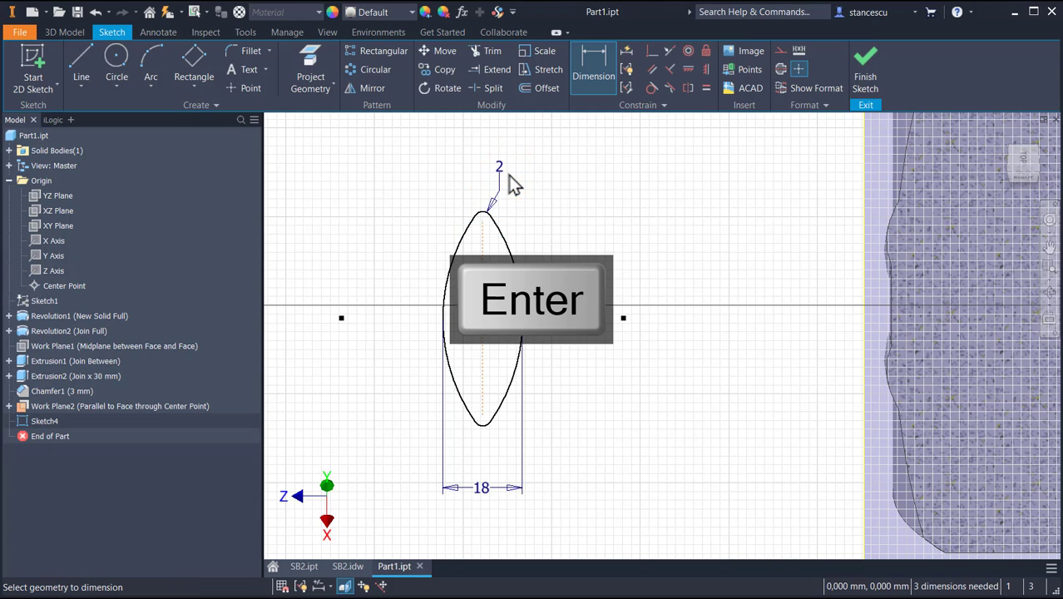
Dimension the lens profile's overall length between the outer edges of the two tip arcs as 70 mm
click(483, 215)
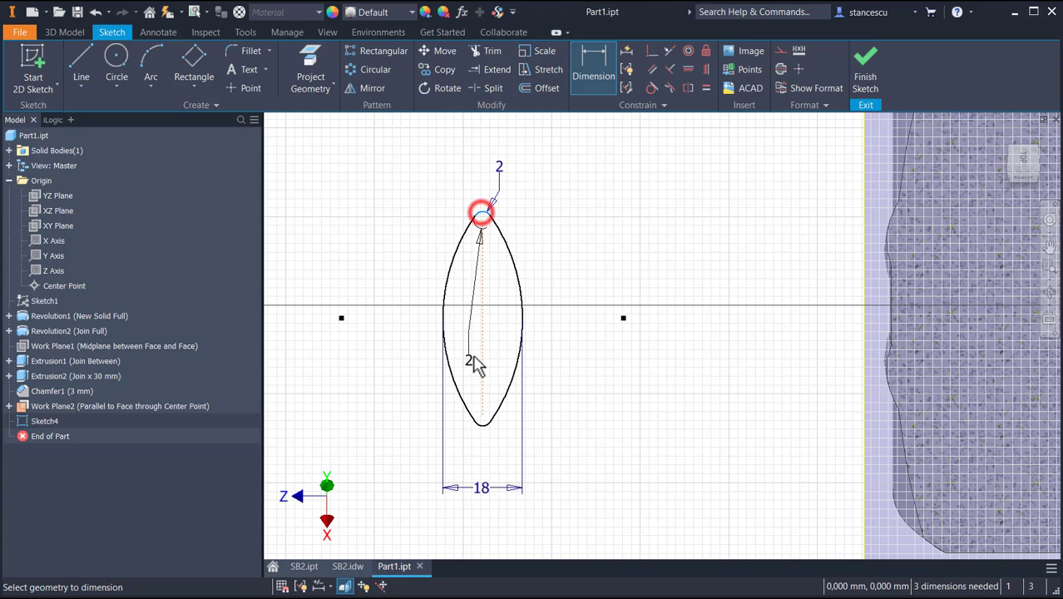
click(483, 425)
click(398, 341)
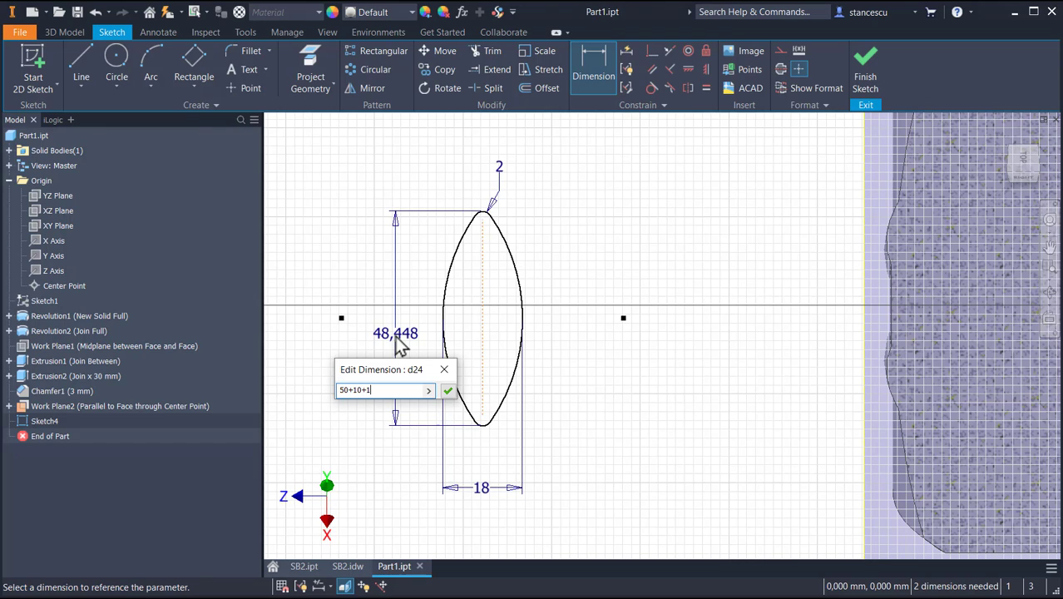
click(449, 394)
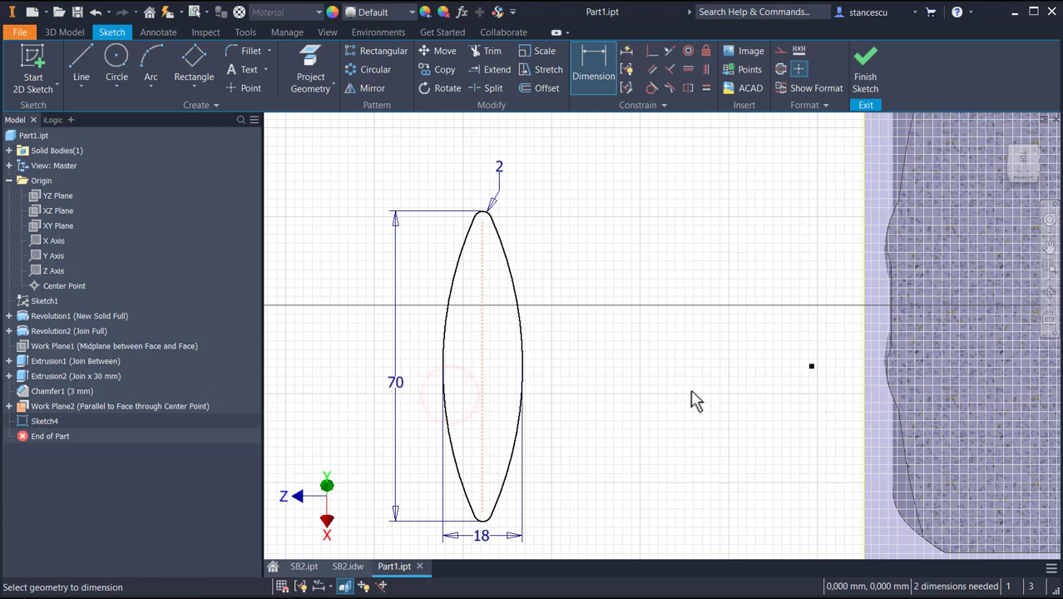
Make the midpoint of the profile's construction line coincident with the projected center point and finish the sketch
scroll(672, 387, down, 3)
click(609, 58)
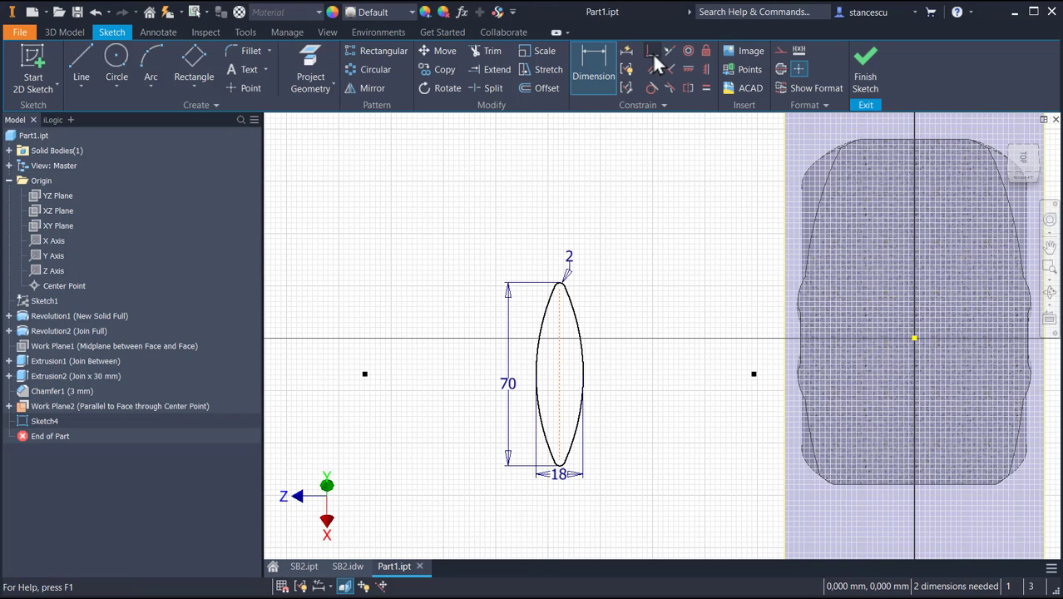
click(560, 374)
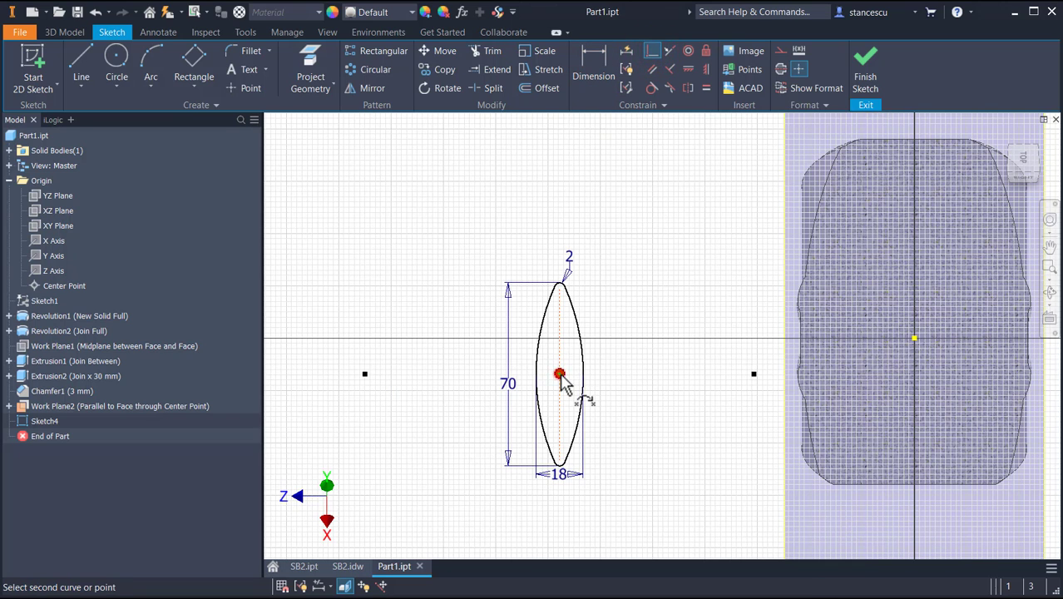
click(913, 339)
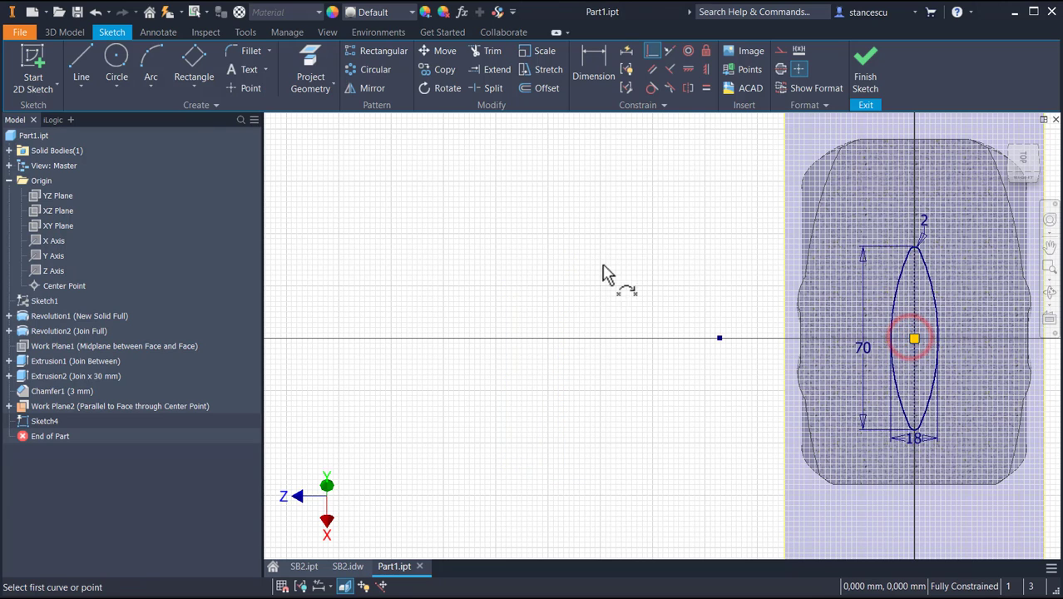
click(868, 79)
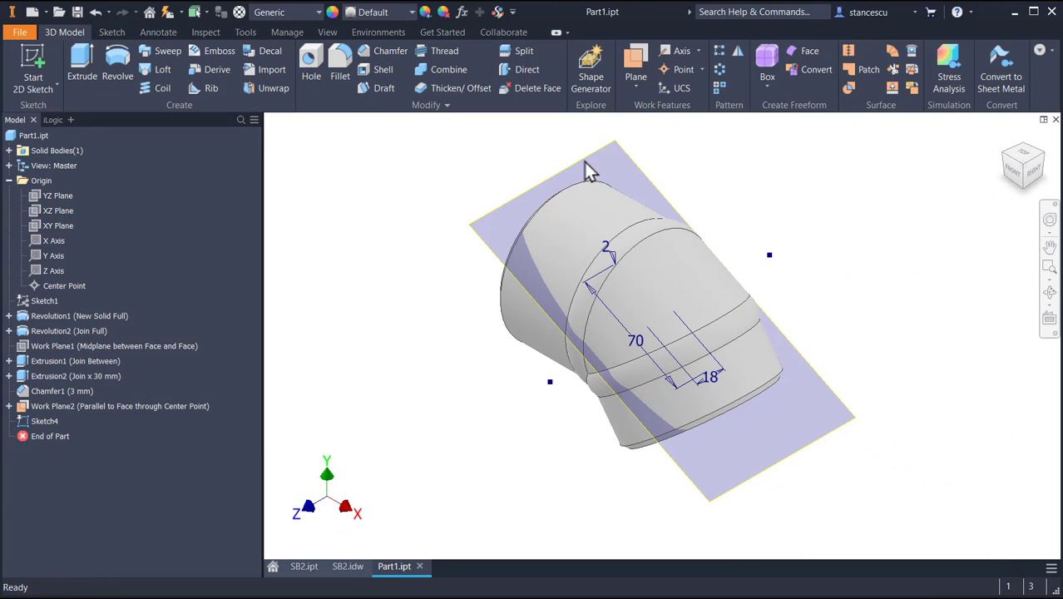
Extrude the lens profile 116 mm in the flipped direction, joined to the body, to form the arm
click(82, 67)
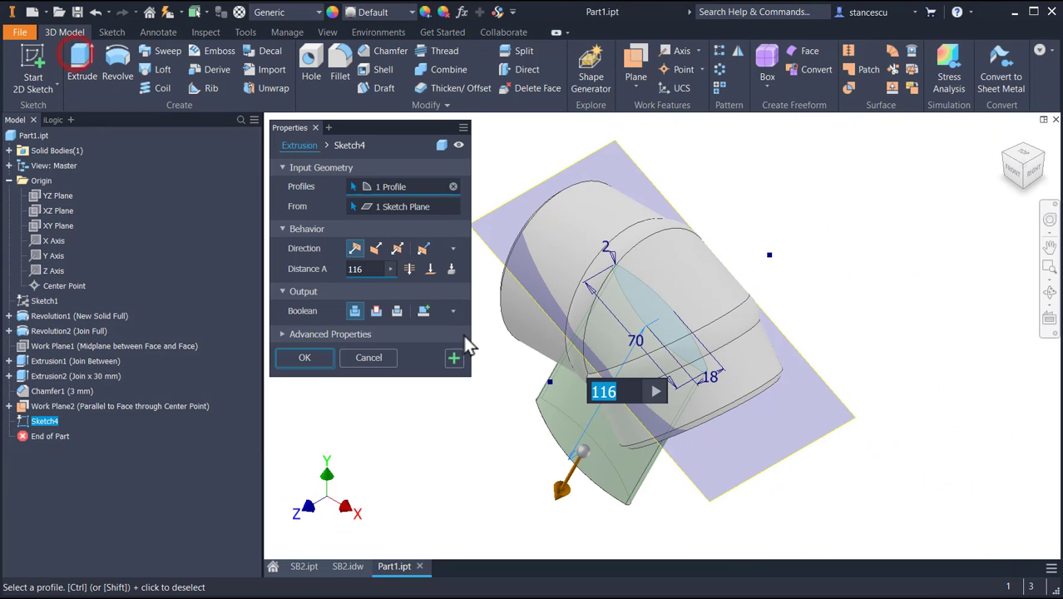
click(374, 248)
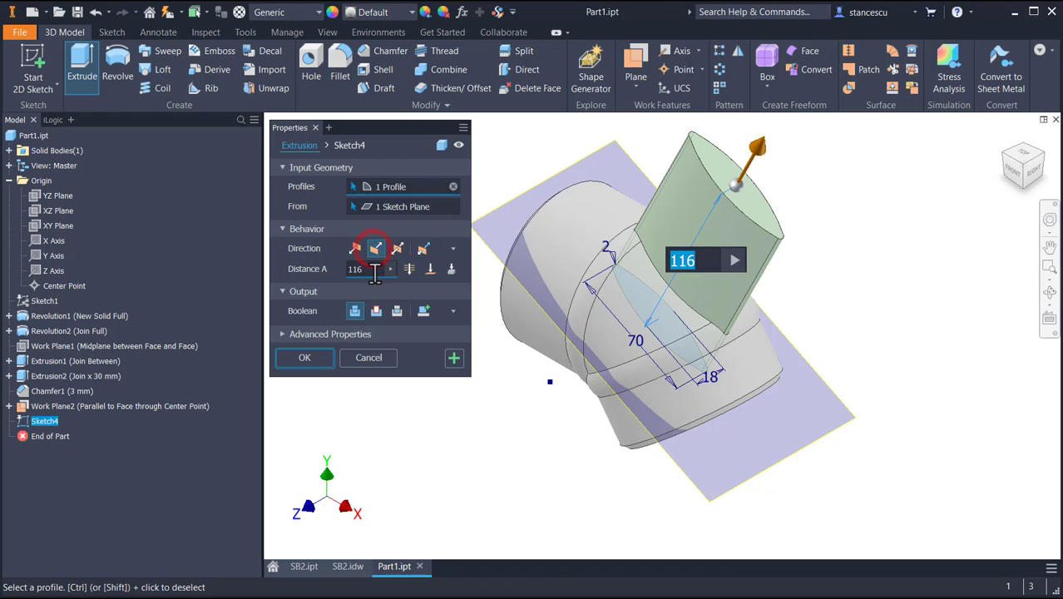
click(375, 272)
text(116)
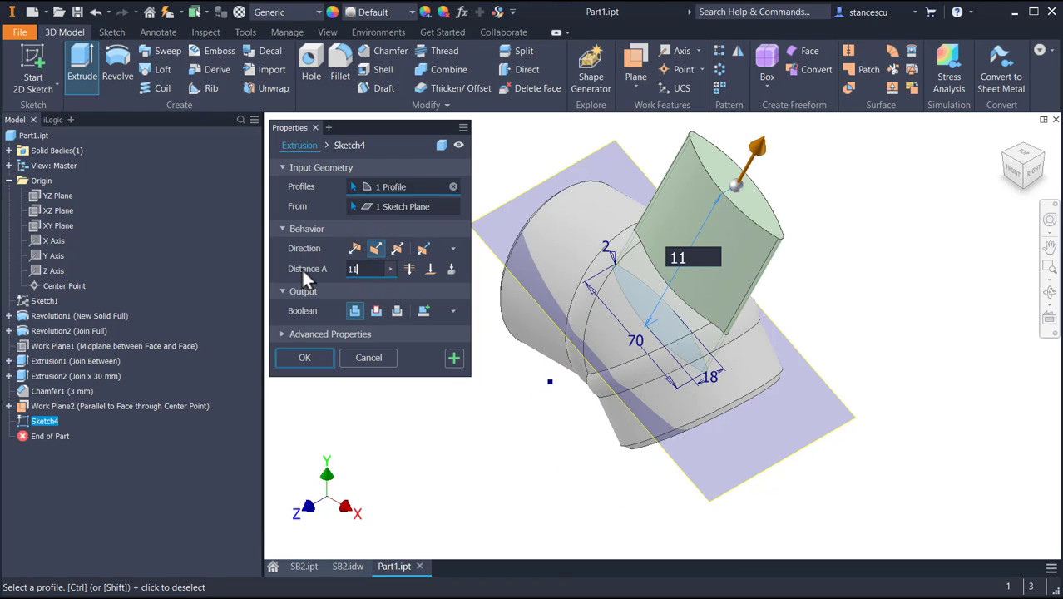
click(324, 359)
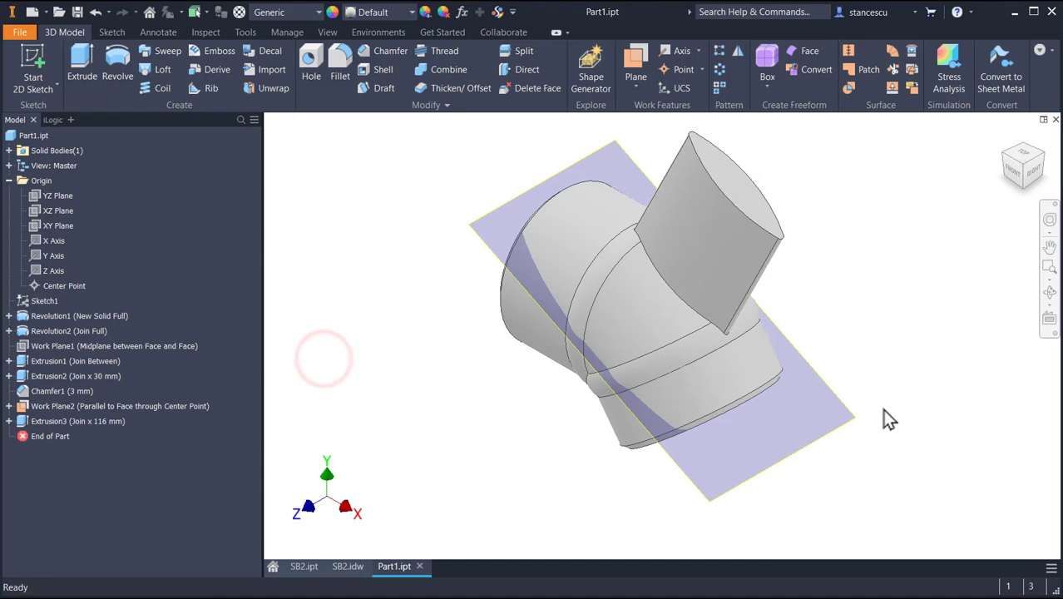
Hide the work plane through the center point and return to the home view
right_click(857, 425)
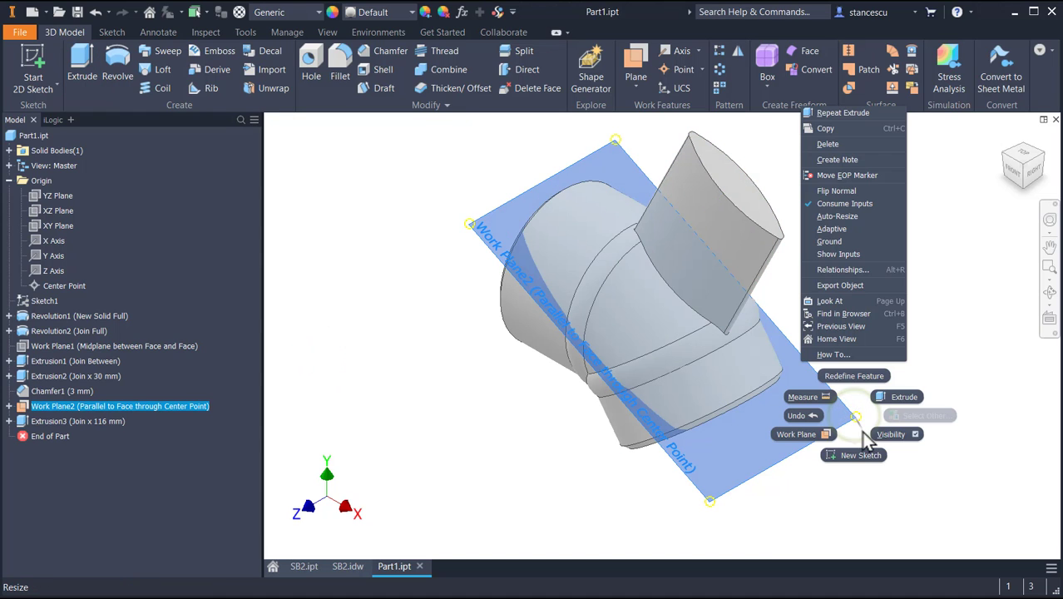
click(881, 438)
click(850, 286)
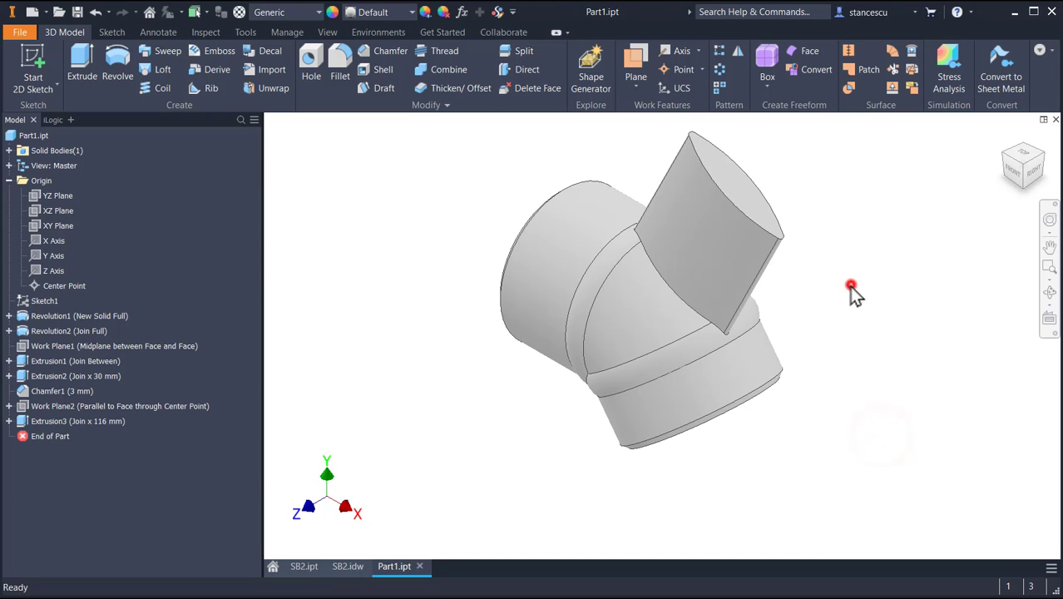
key(F6)
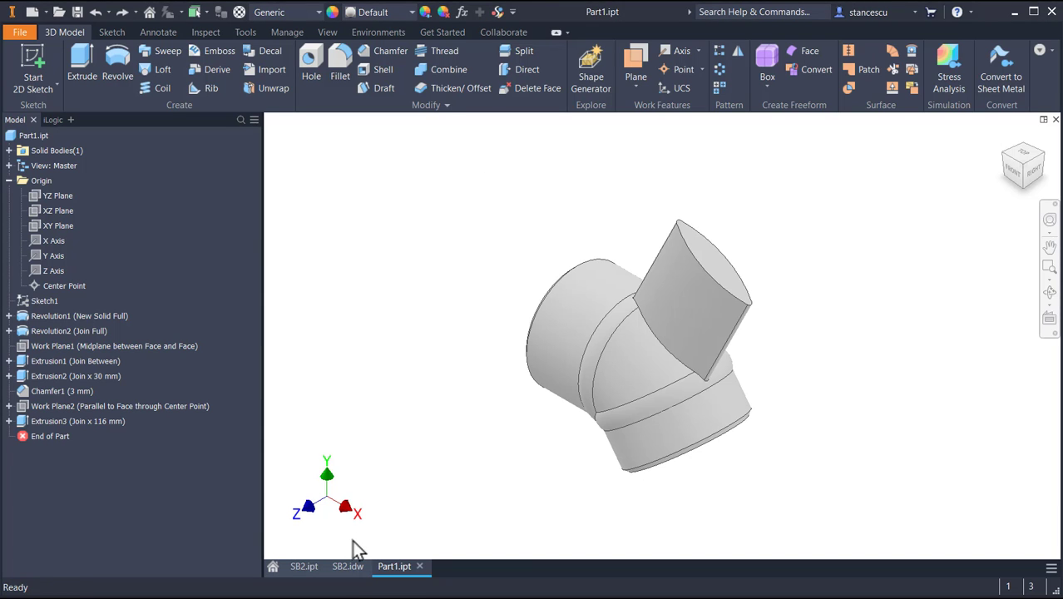
Consult the flange's section B-B in SB2.idw, return to Part1.ipt and start a sketch on the arm's end face
click(347, 566)
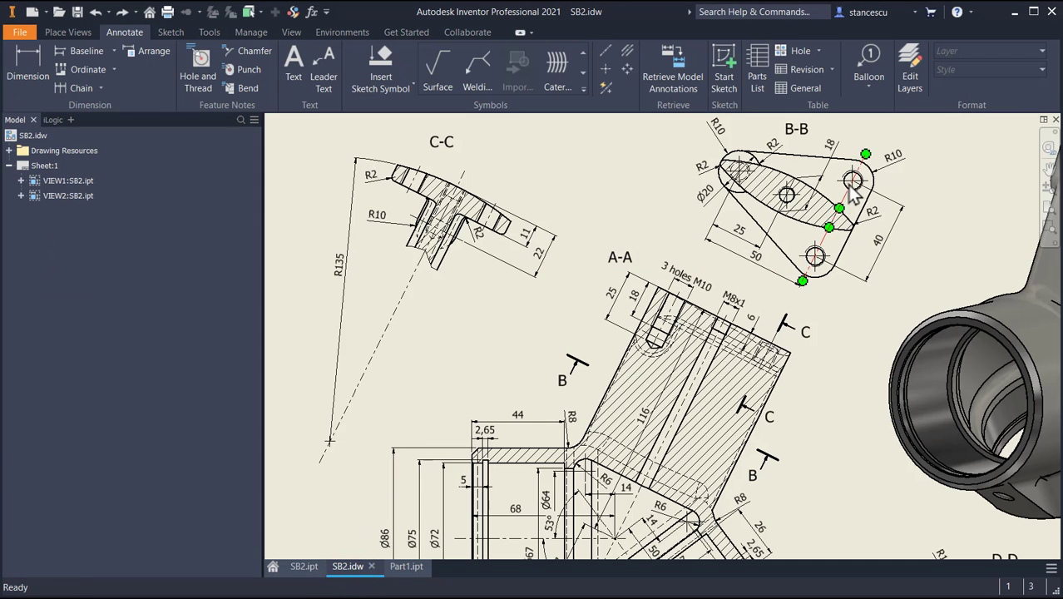
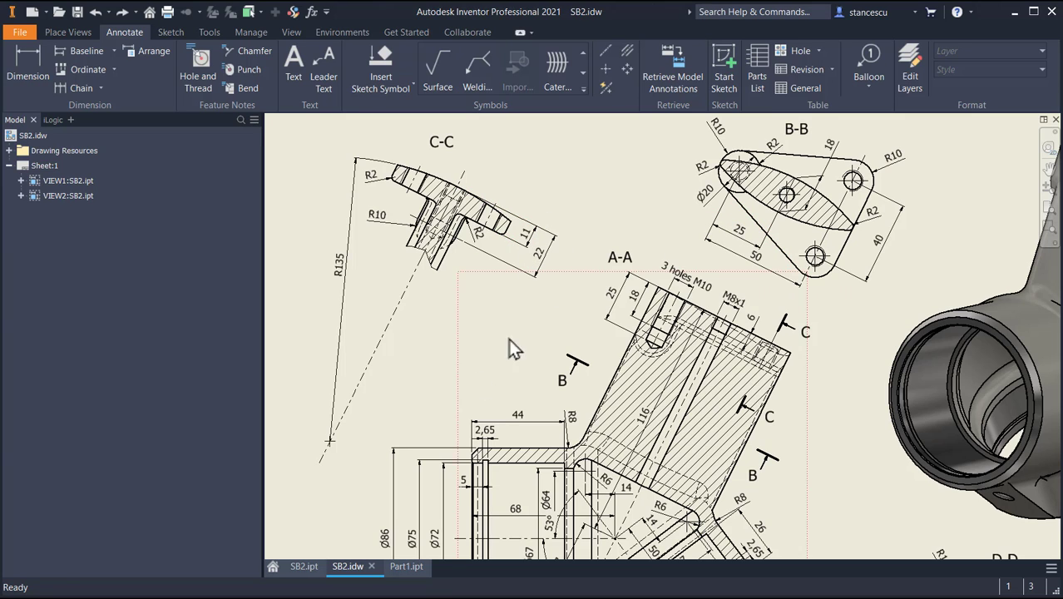
click(411, 566)
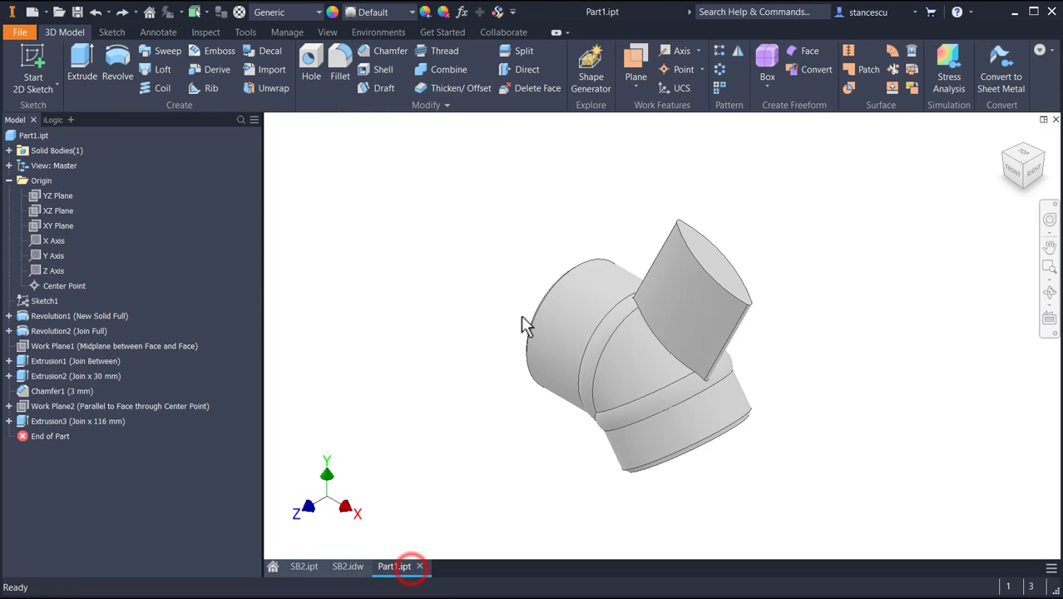
click(718, 274)
click(799, 261)
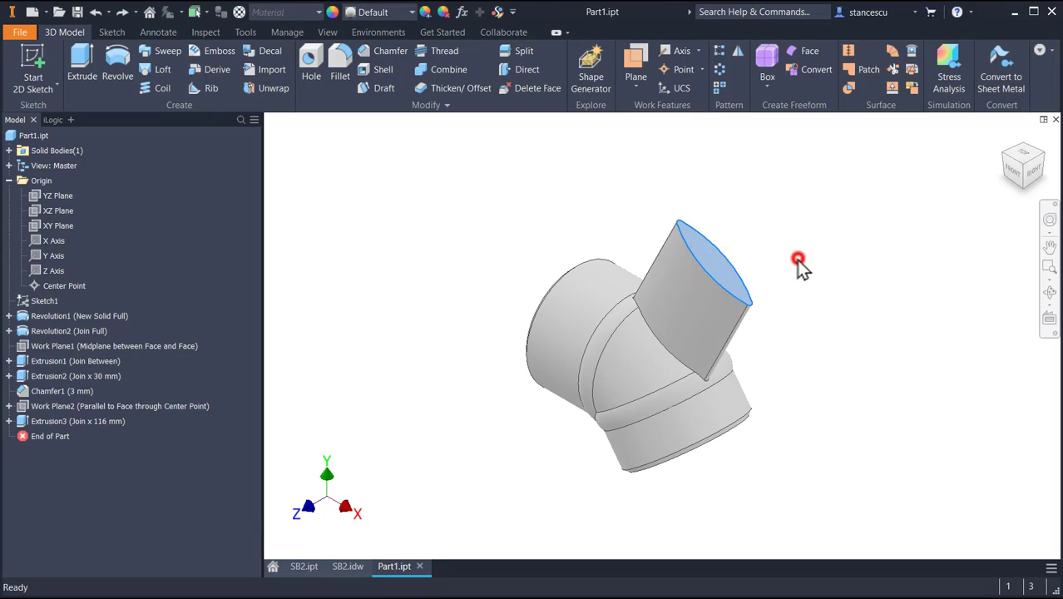
Sketch three separate circles of similar size in a triangular layout beside the part, the last about 18 mm in radius
click(117, 60)
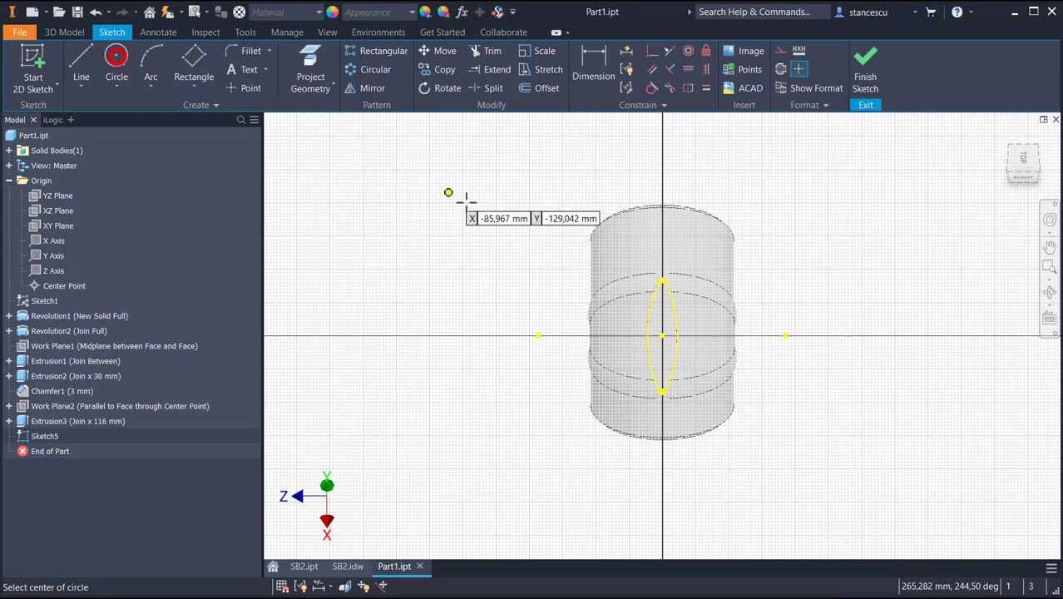
click(419, 202)
click(433, 226)
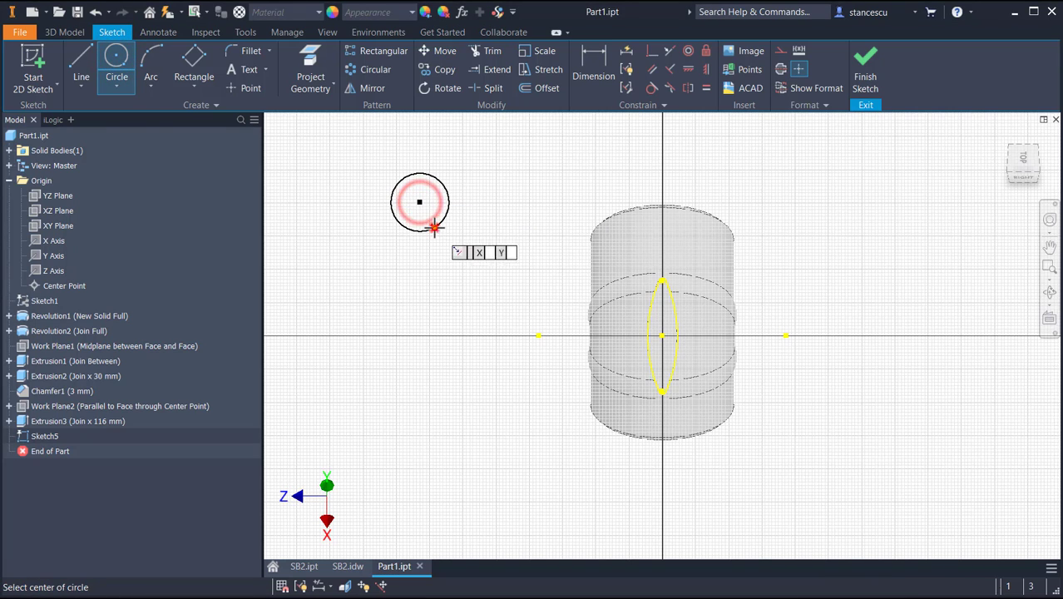
click(351, 290)
click(376, 309)
click(473, 296)
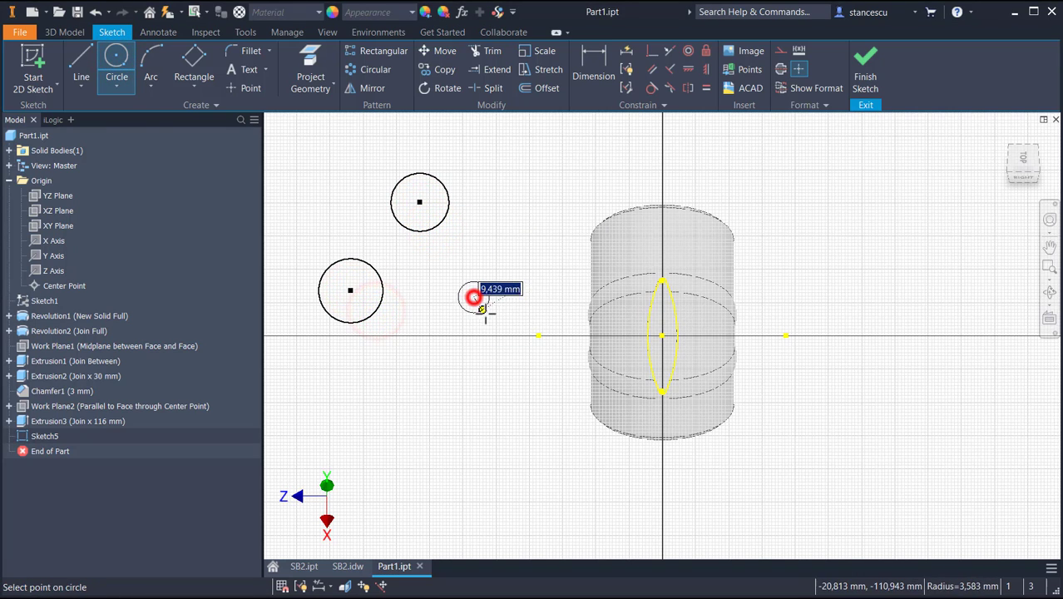
click(490, 318)
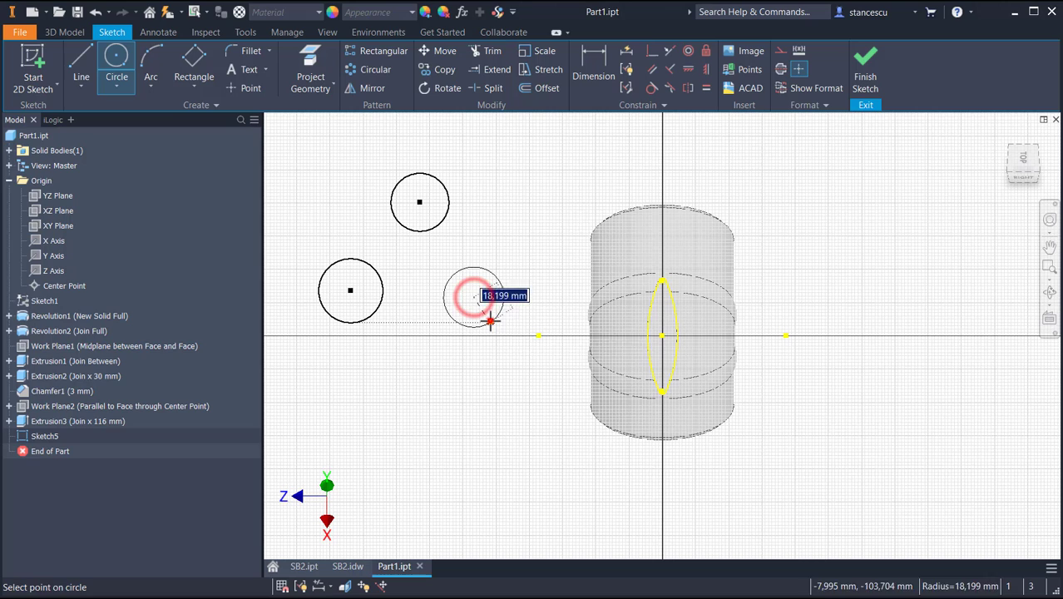
Apply Equal constraints so the three flange circles share the same radius
click(705, 90)
click(436, 180)
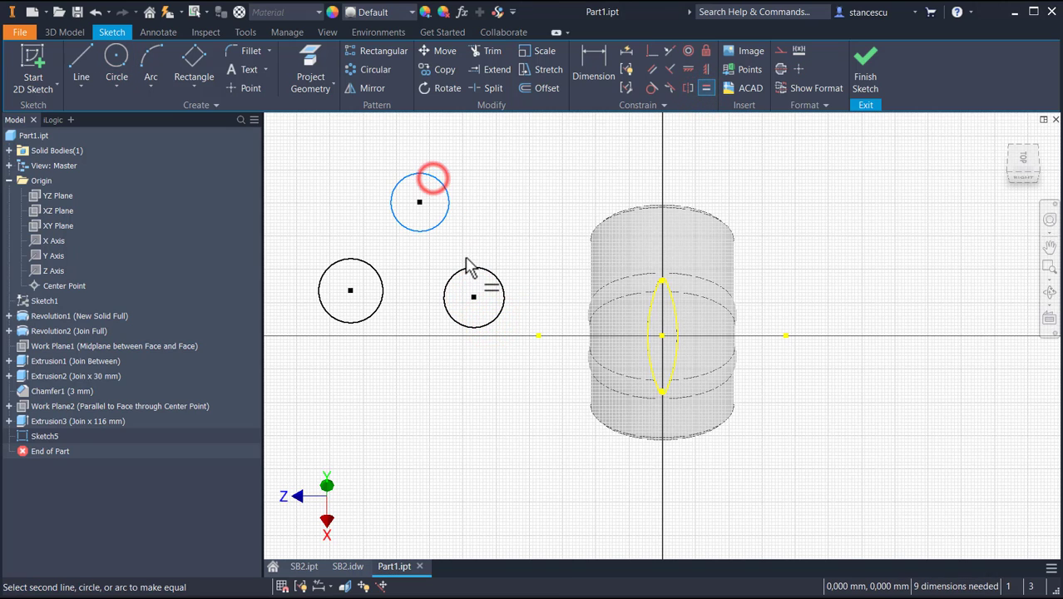
click(469, 282)
click(385, 281)
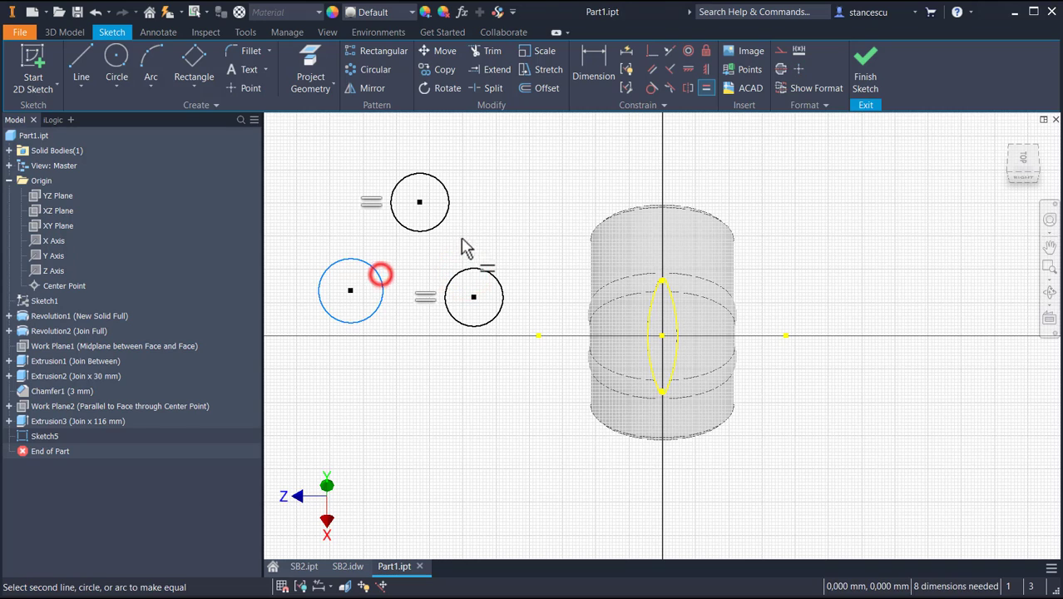
click(407, 223)
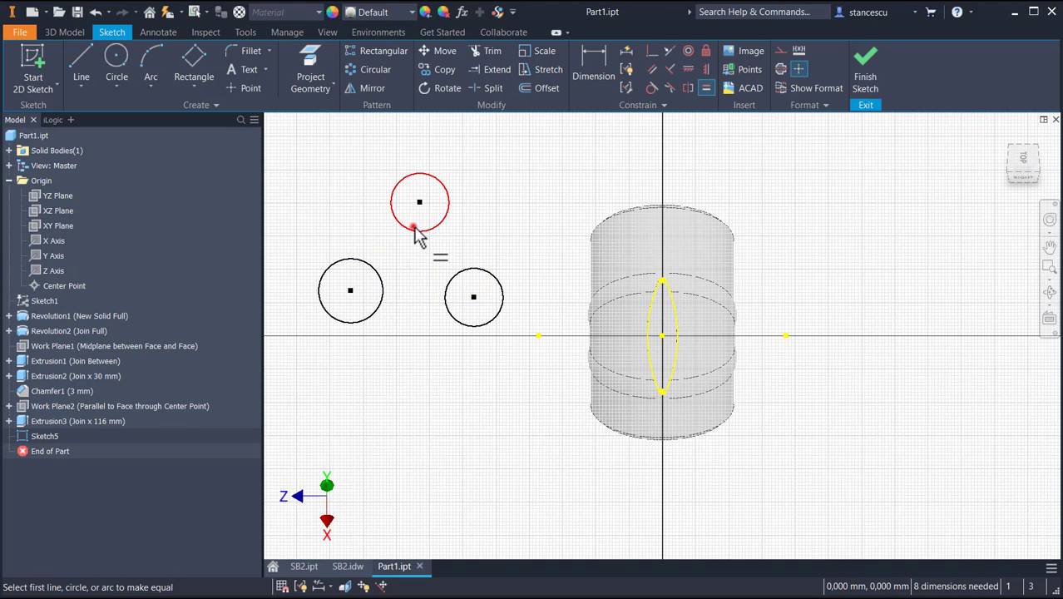
click(418, 231)
click(377, 273)
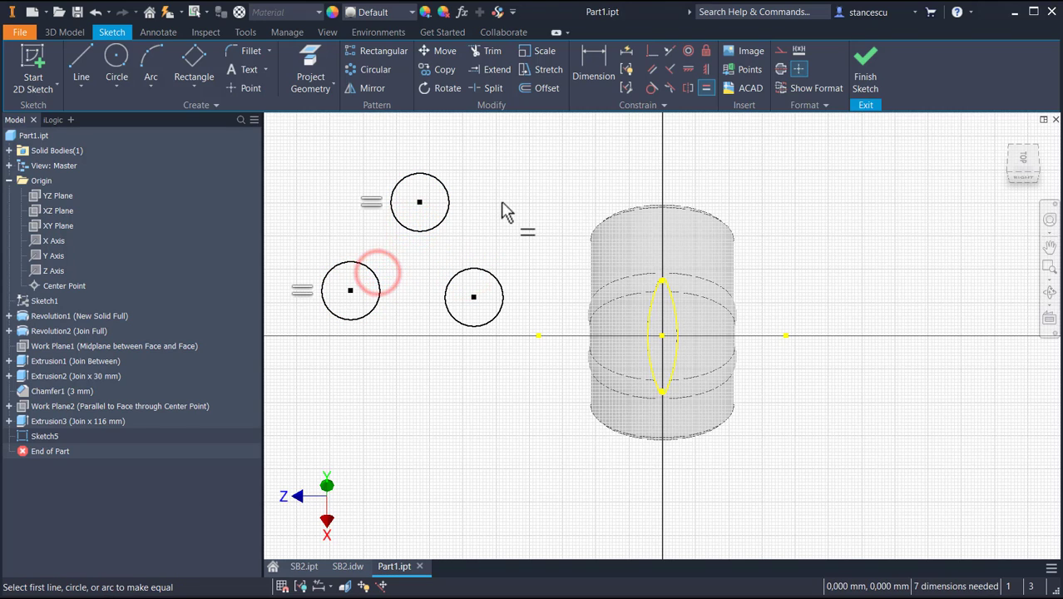
key(Escape)
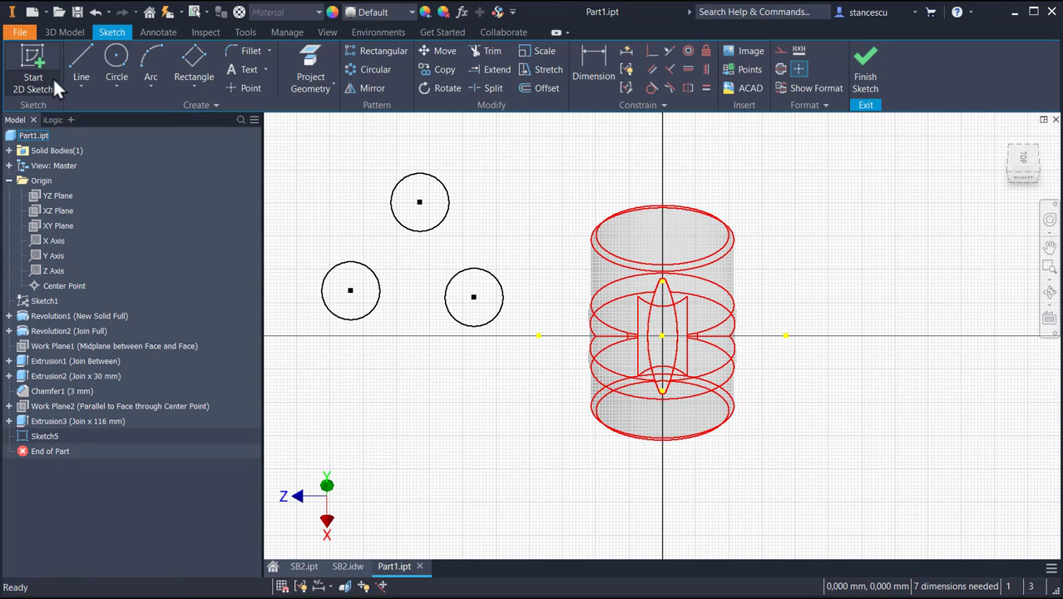
Draw three outer lines joining the circles into a triangle, tangent at the circles except at the left line's lower end
click(82, 58)
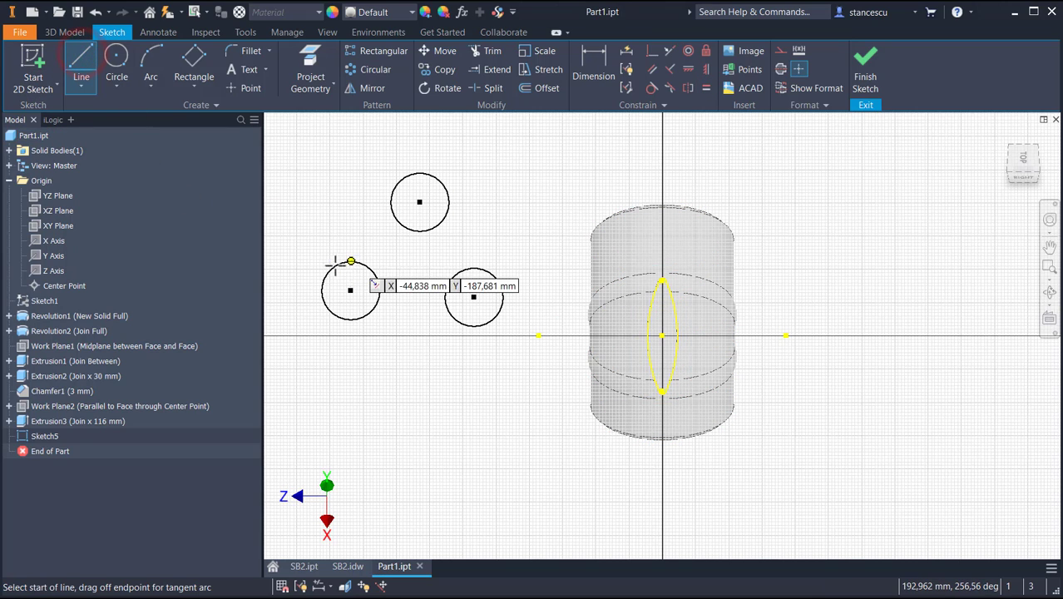
click(322, 289)
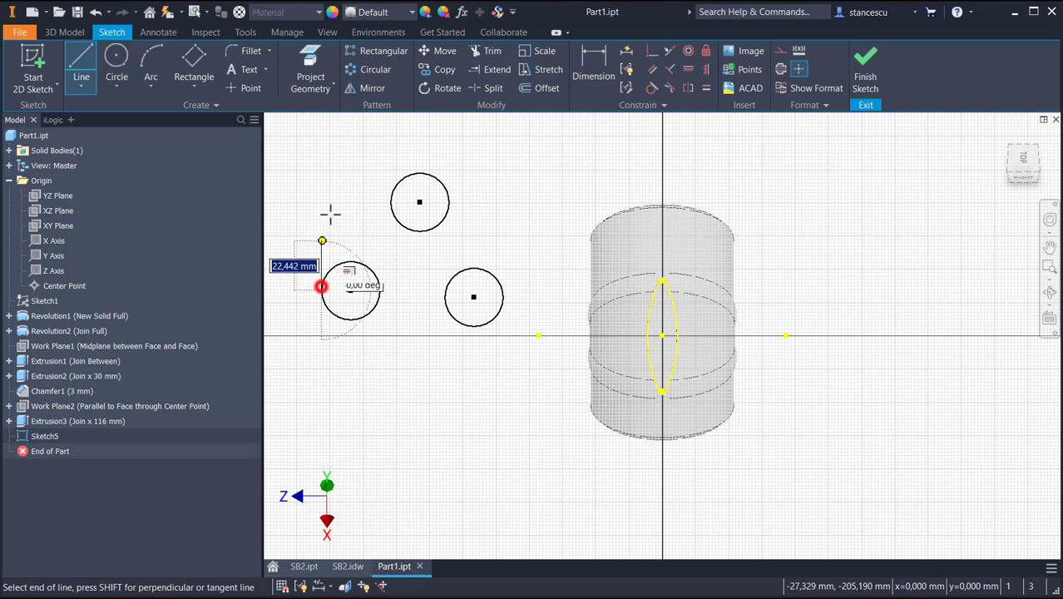
click(400, 182)
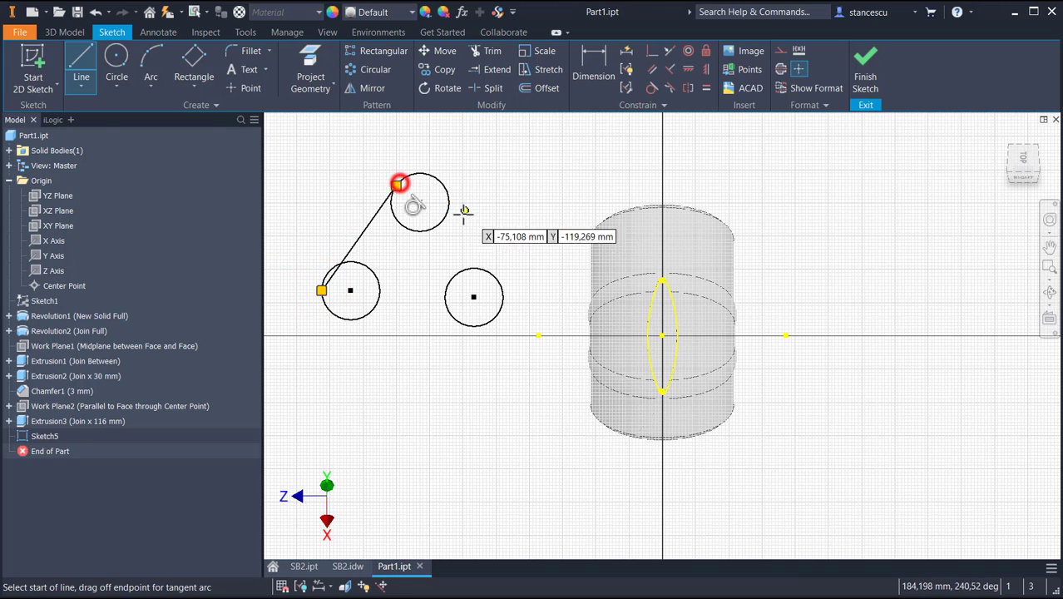
scroll(432, 238, up, 3)
middle_drag(471, 247, 617, 283)
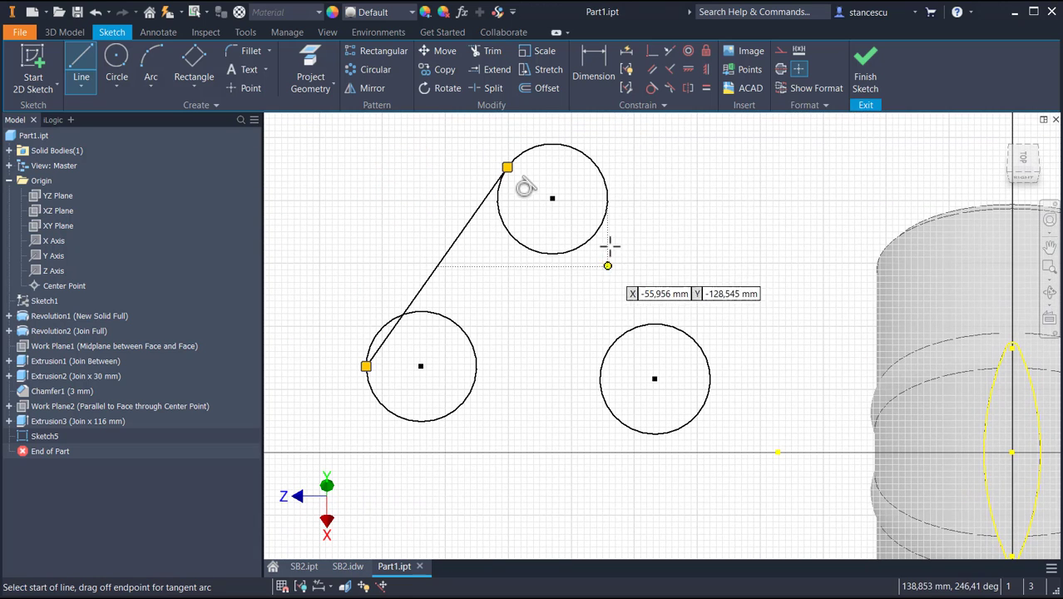
click(593, 160)
drag(594, 161, 703, 351)
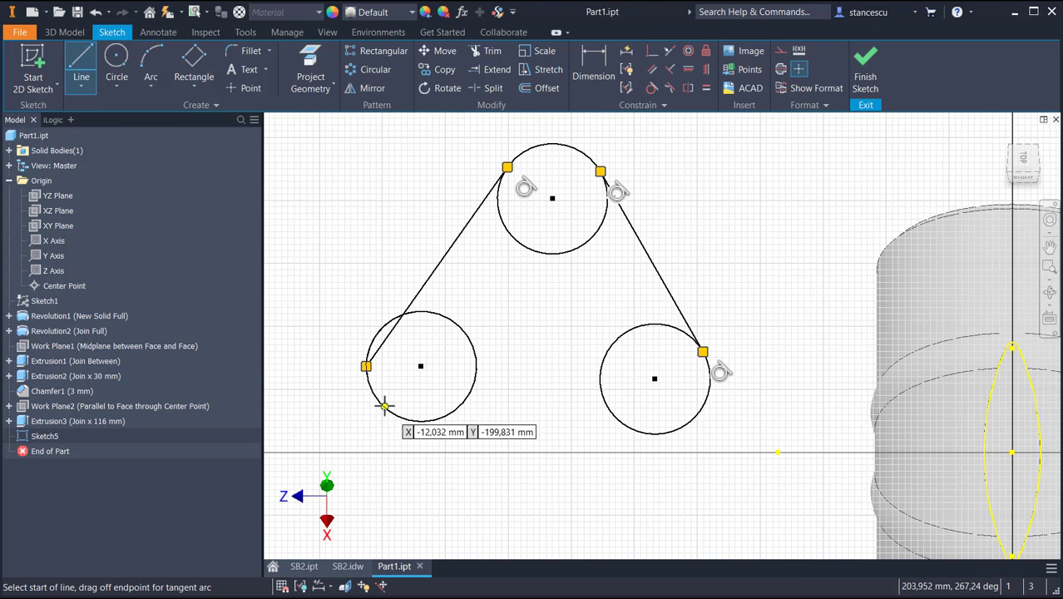
drag(385, 407, 653, 433)
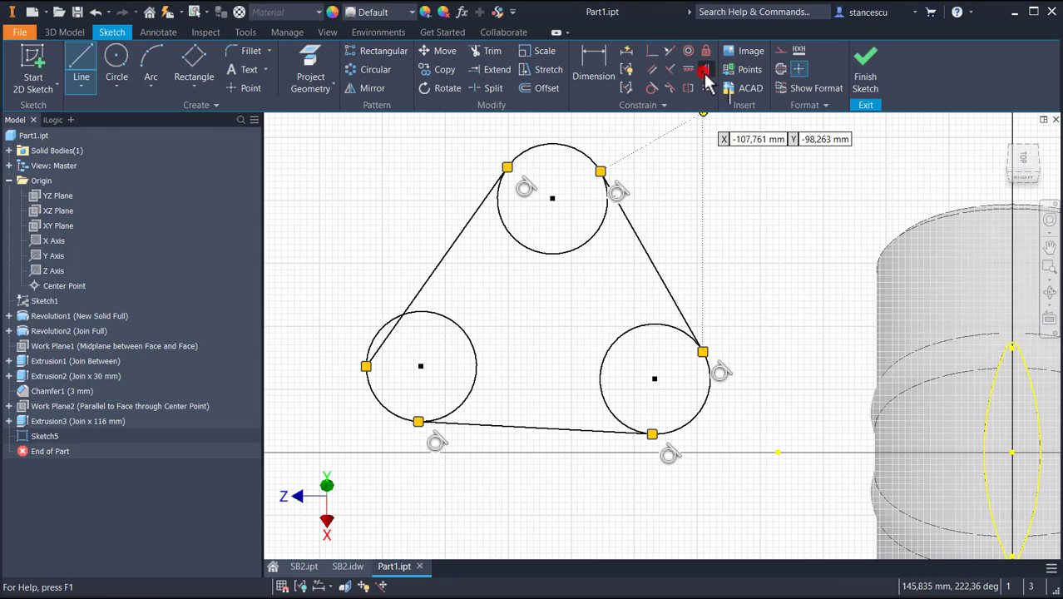
Apply a Vertical constraint to the triangle's base line and make the left slanted line tangent to the lower-left circle
click(705, 70)
click(561, 429)
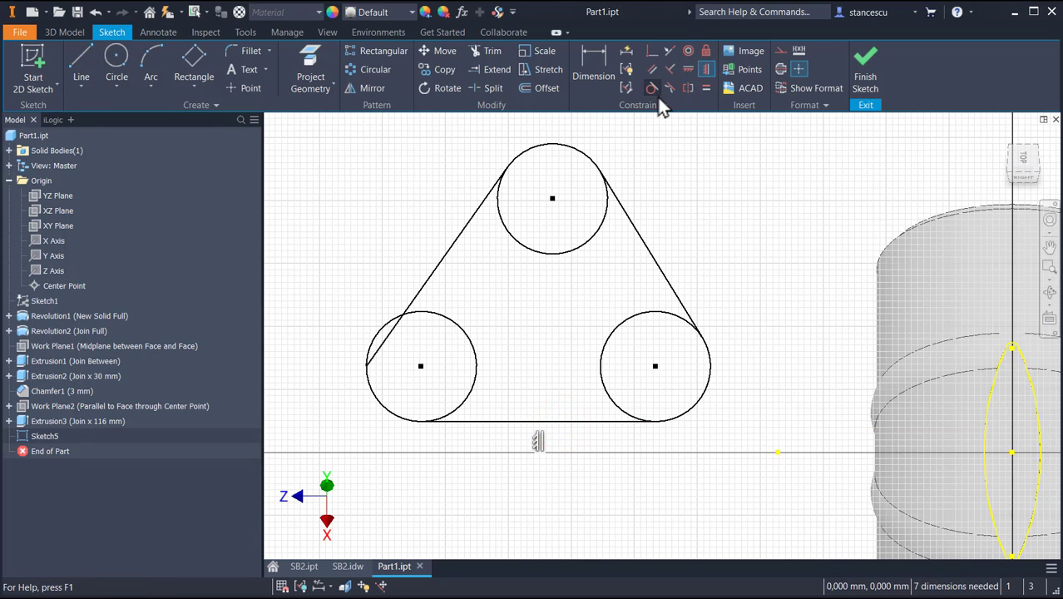
click(653, 88)
click(440, 310)
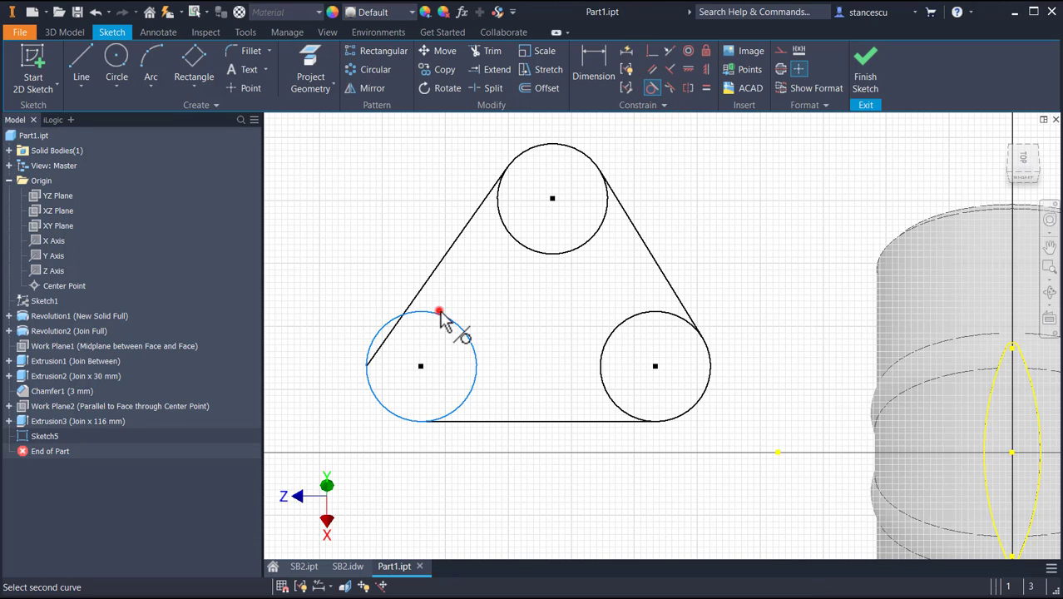
click(435, 267)
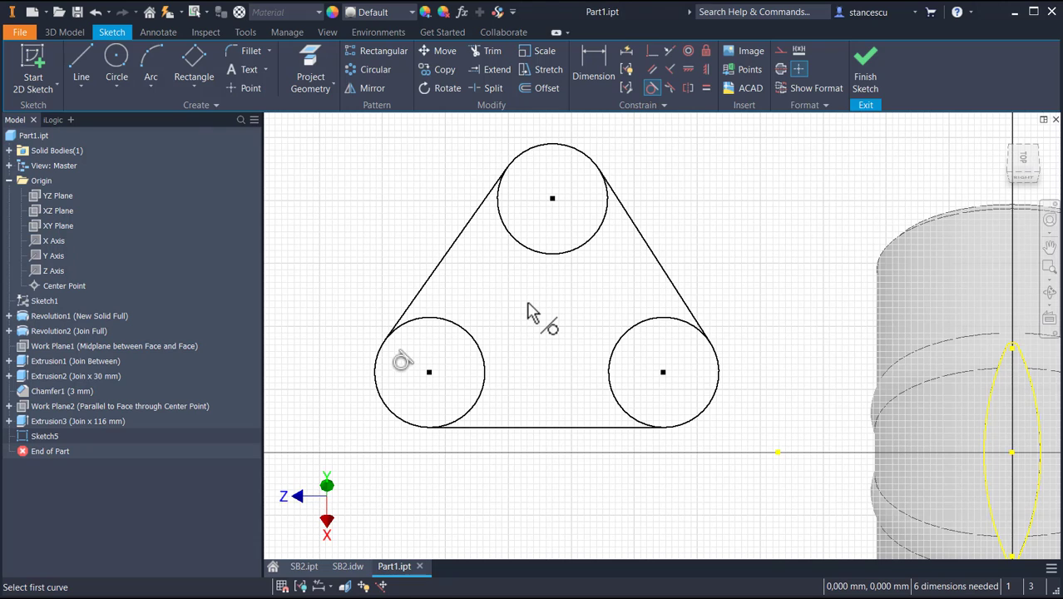
Dimension the distance between the two lower circles' centers as 40 mm
click(588, 79)
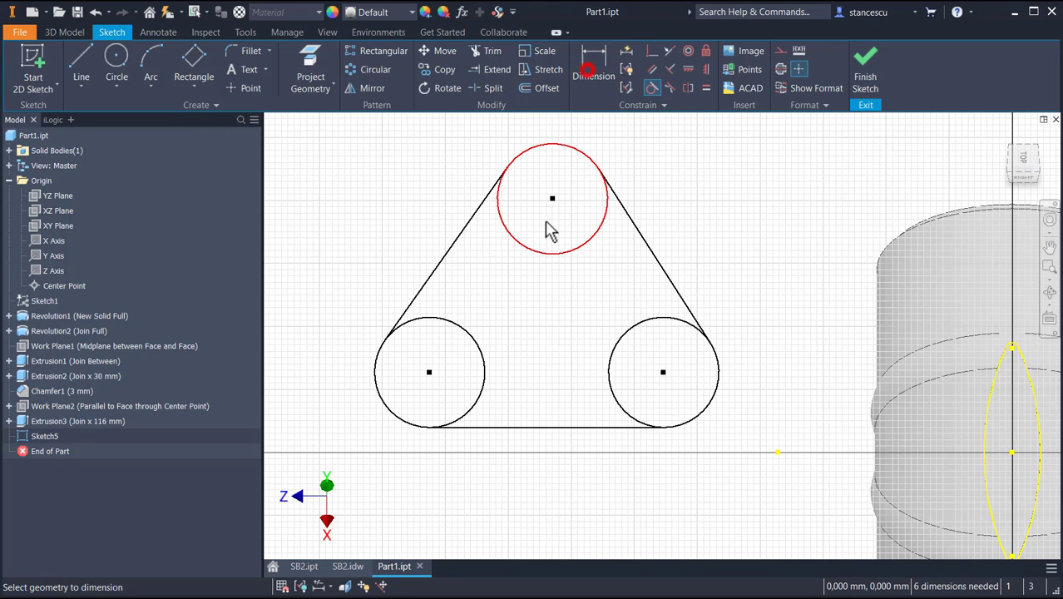
click(475, 406)
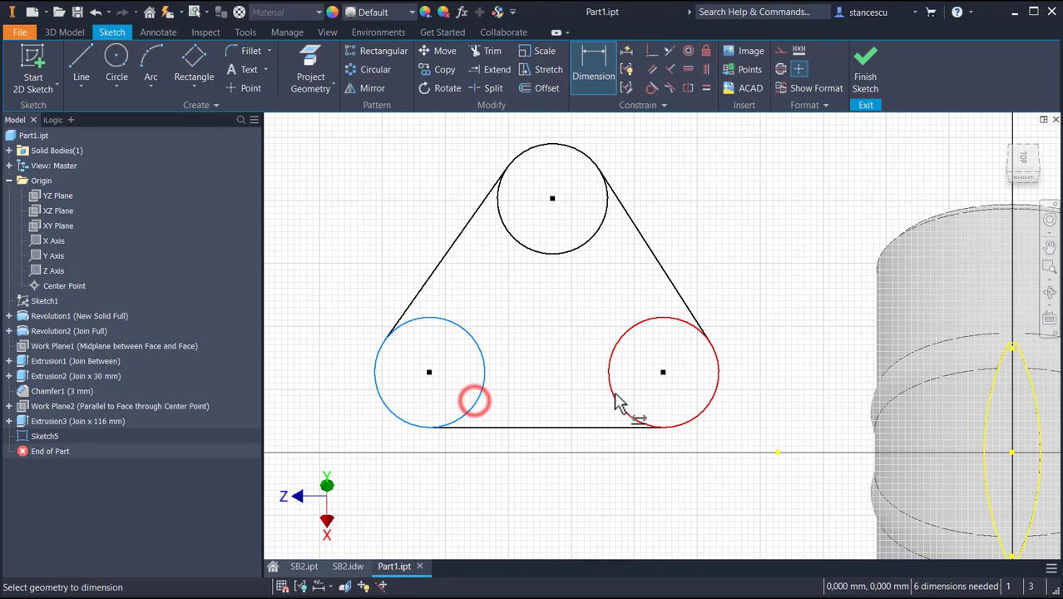
click(617, 398)
click(529, 486)
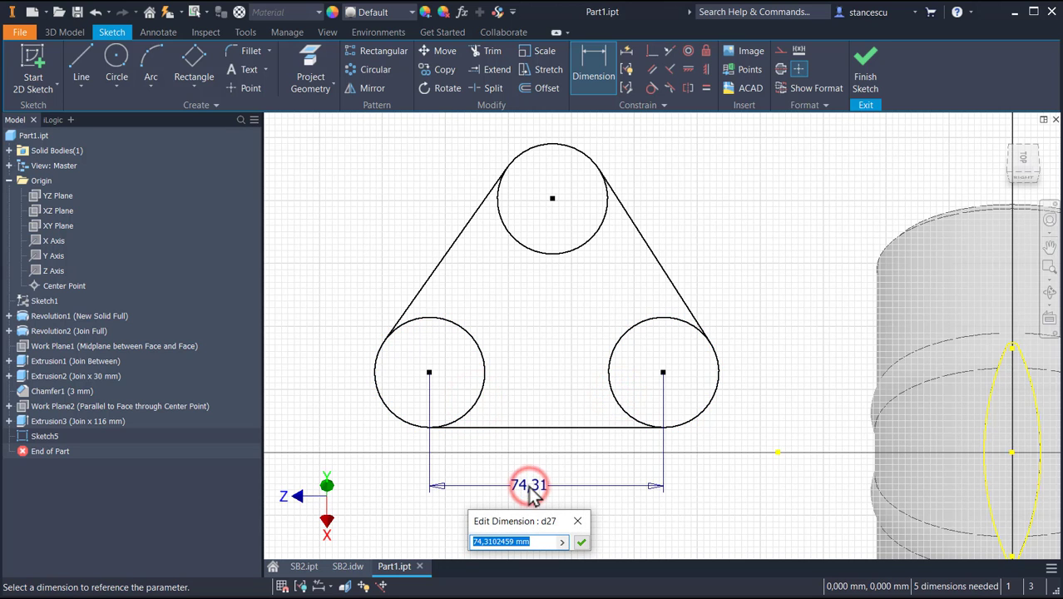
text(40)
key(Return)
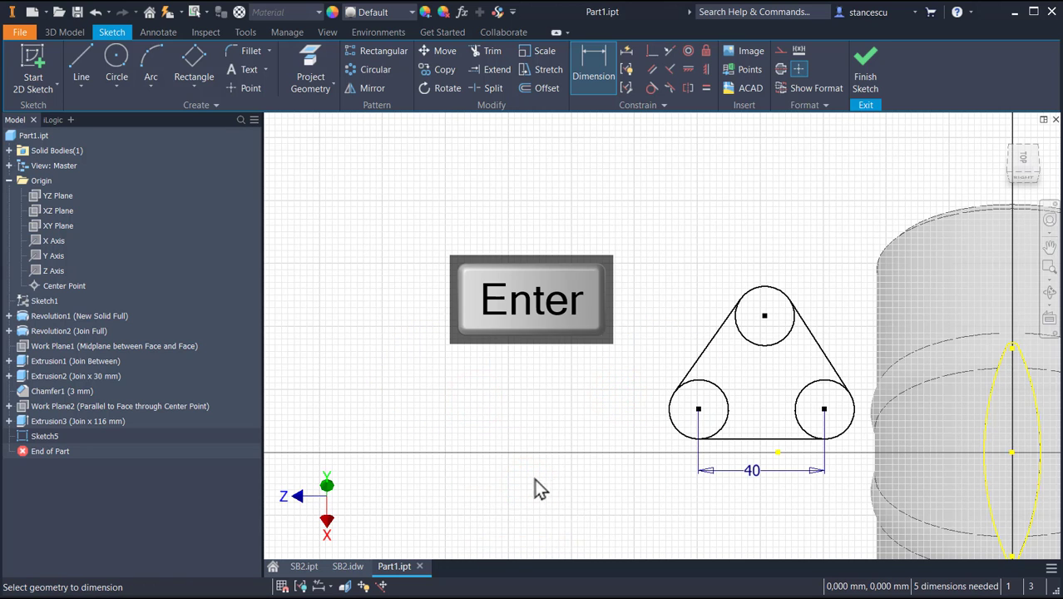
Apply an Equal constraint between the two slanted side lines of the triangle
scroll(626, 434, up, 3)
middle_drag(588, 427, 445, 302)
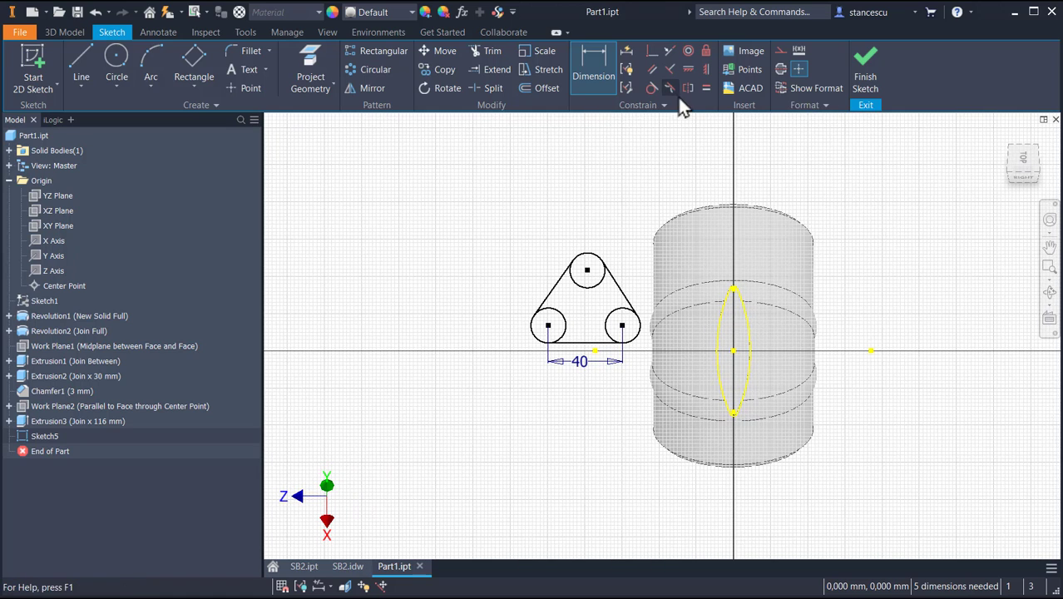
click(706, 88)
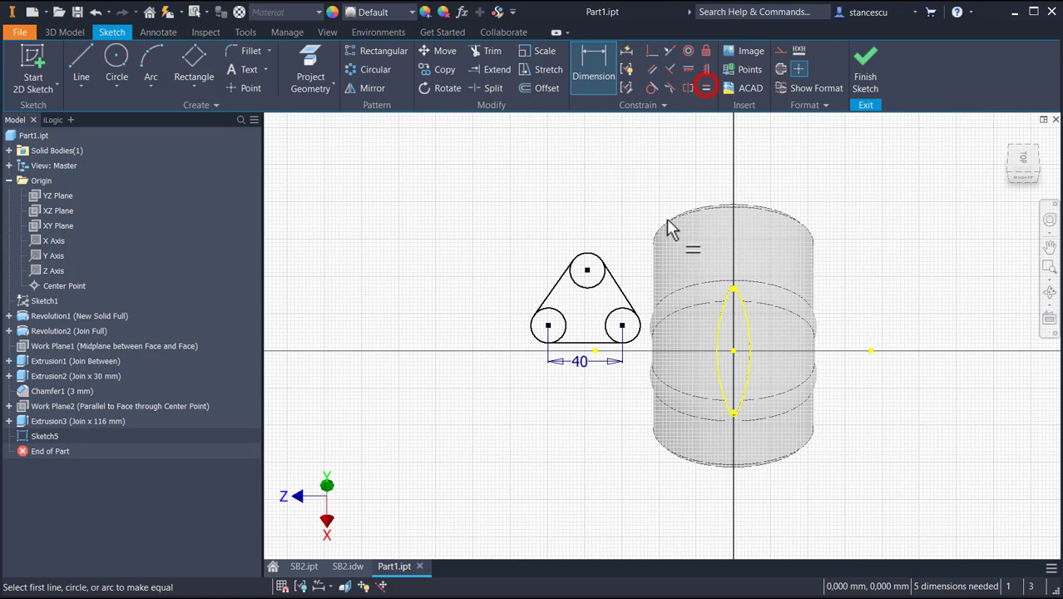
click(620, 289)
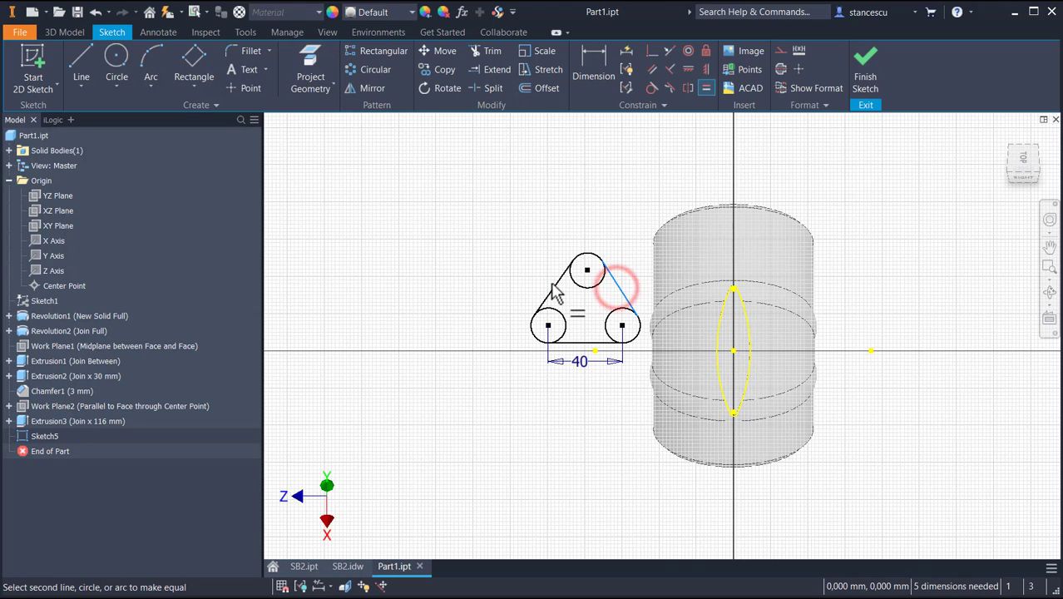
click(551, 285)
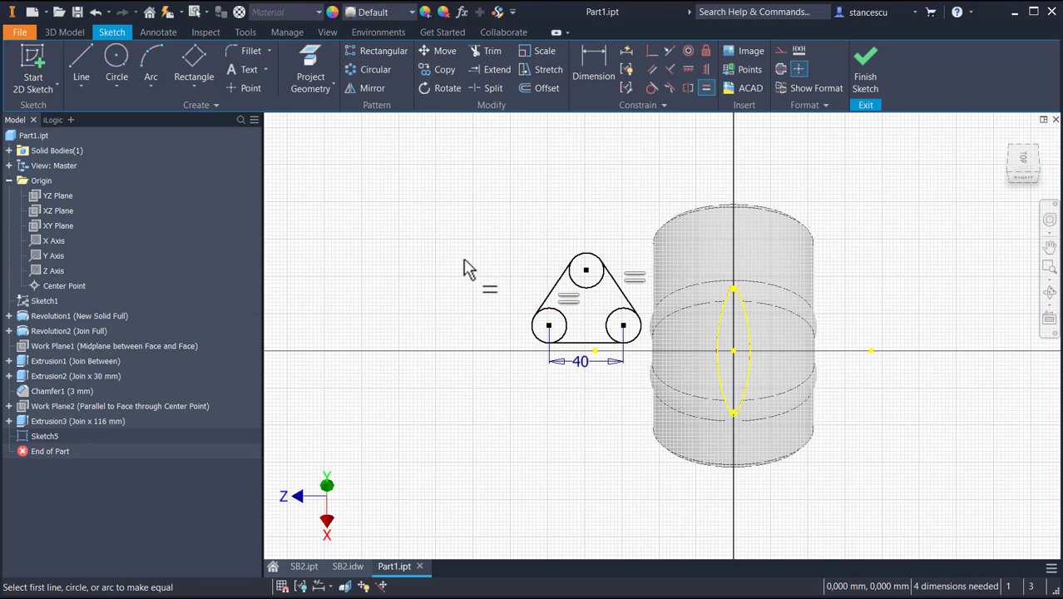
key(Escape)
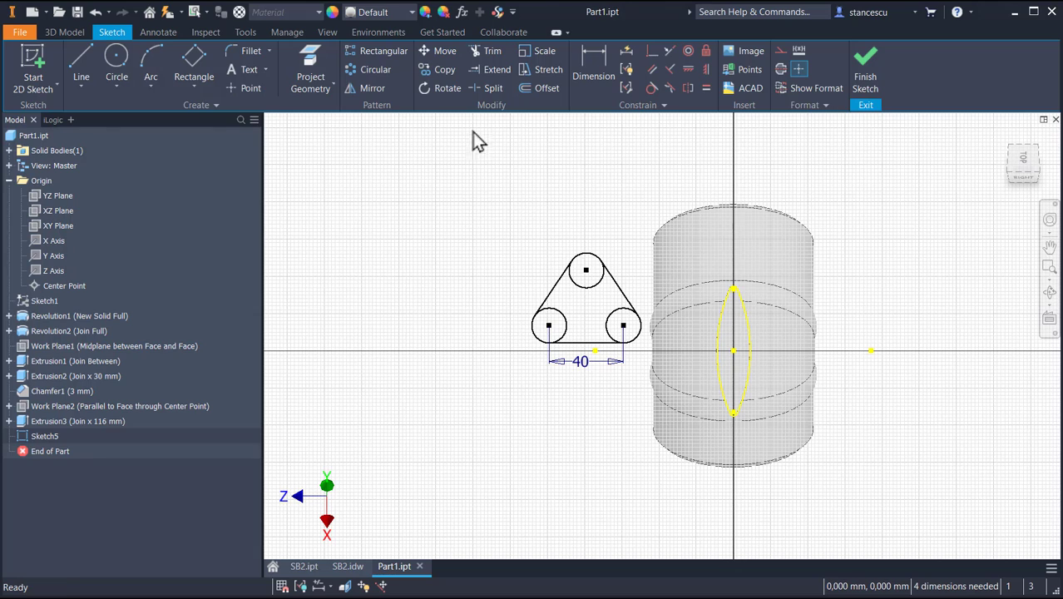
Trim the inner arcs of all three circles to leave a rounded triangular outline
click(491, 50)
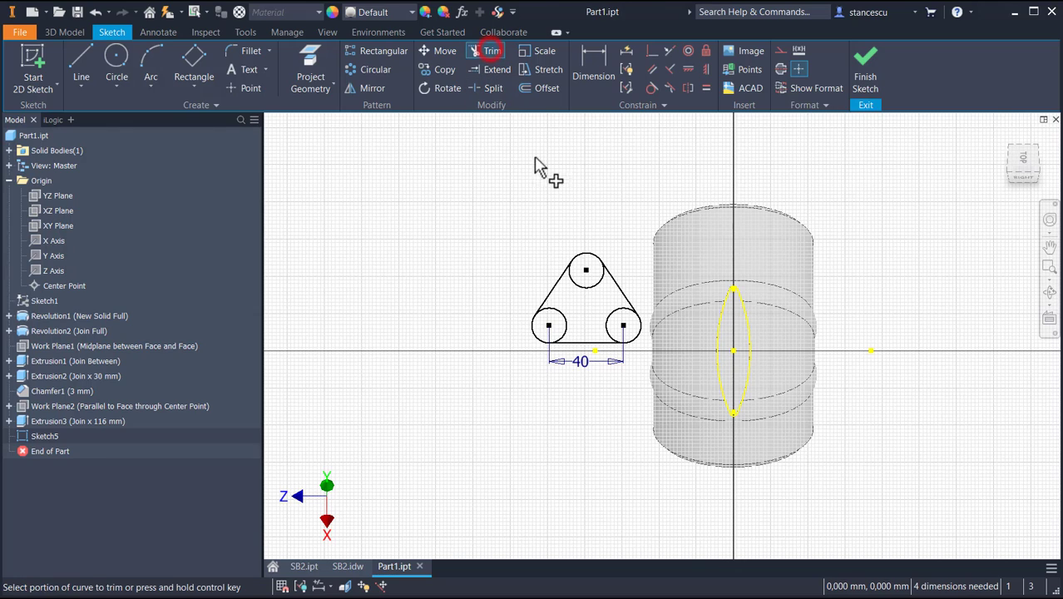
click(586, 293)
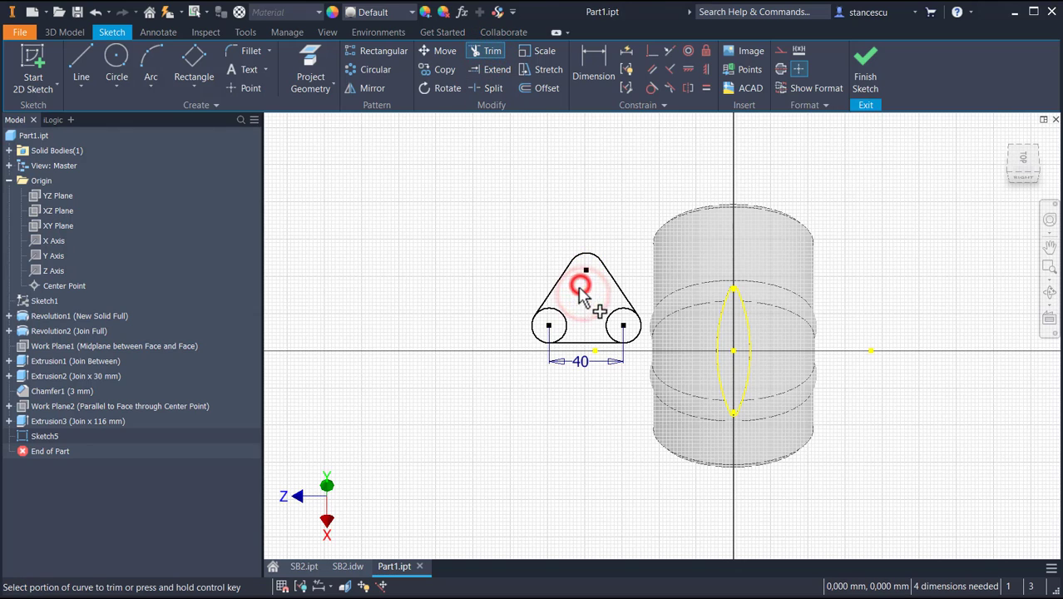
click(560, 311)
click(613, 314)
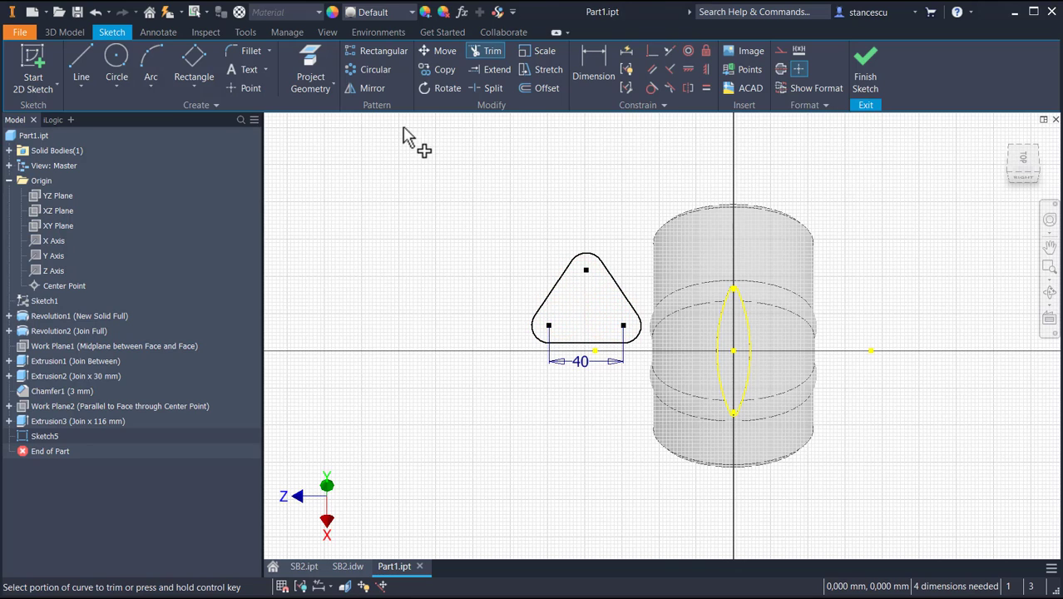
Dimension the lower-left corner arc of the triangular outline with a 10 mm radius
click(585, 65)
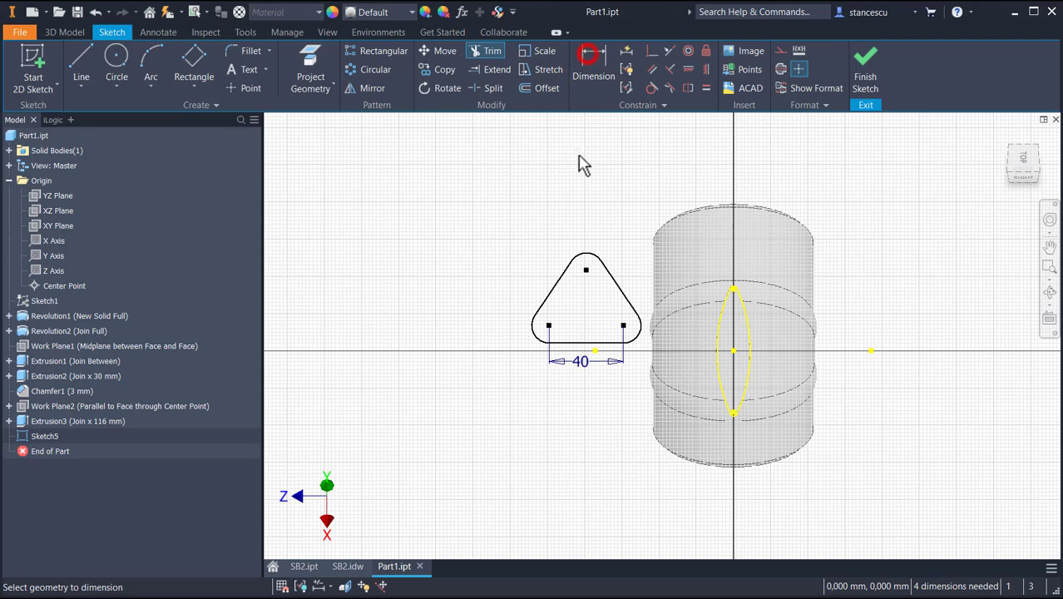
click(530, 324)
click(487, 338)
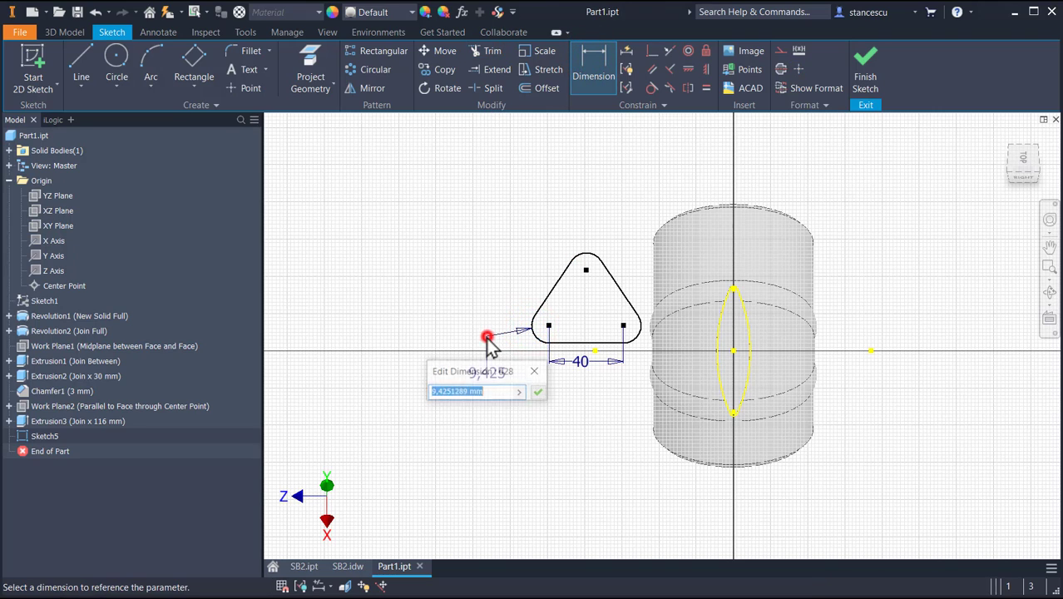
text(10)
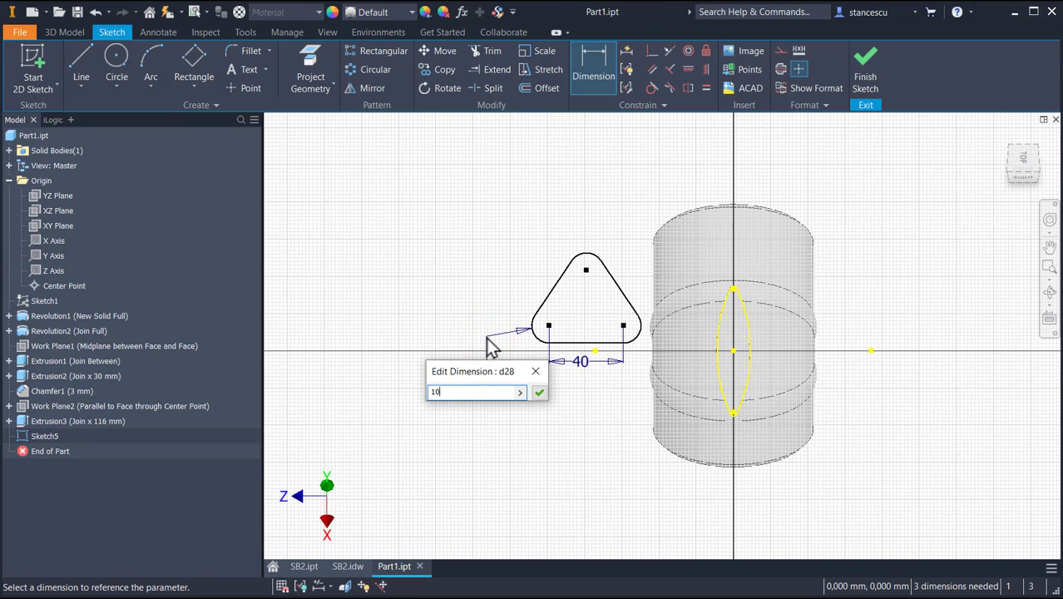
key(Return)
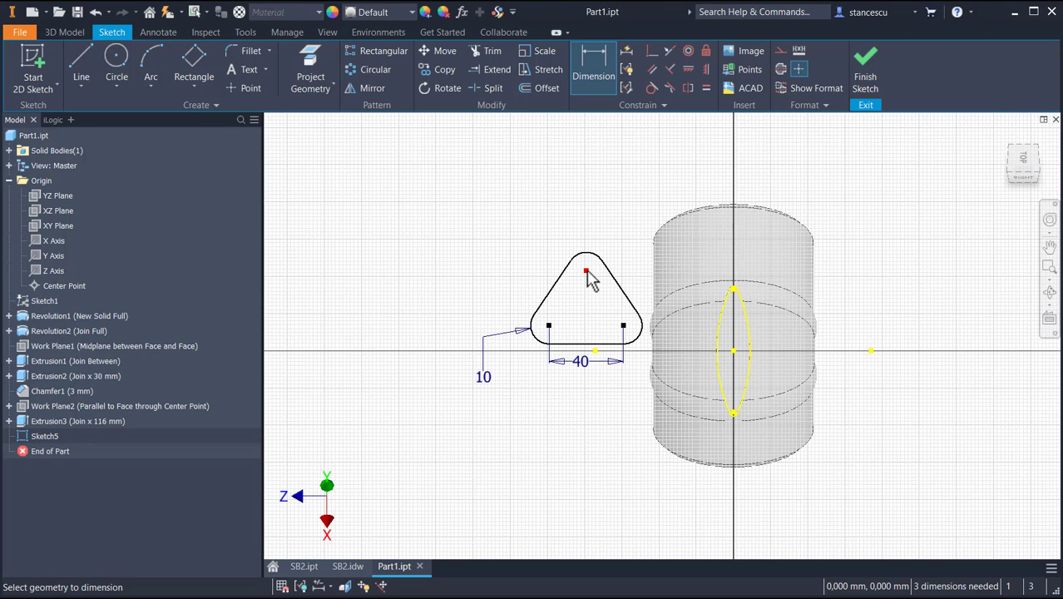
key(Escape)
Stretch the triangle's apex upward and align its arc center with the projected center point using a Horizontal constraint
drag(586, 272, 587, 237)
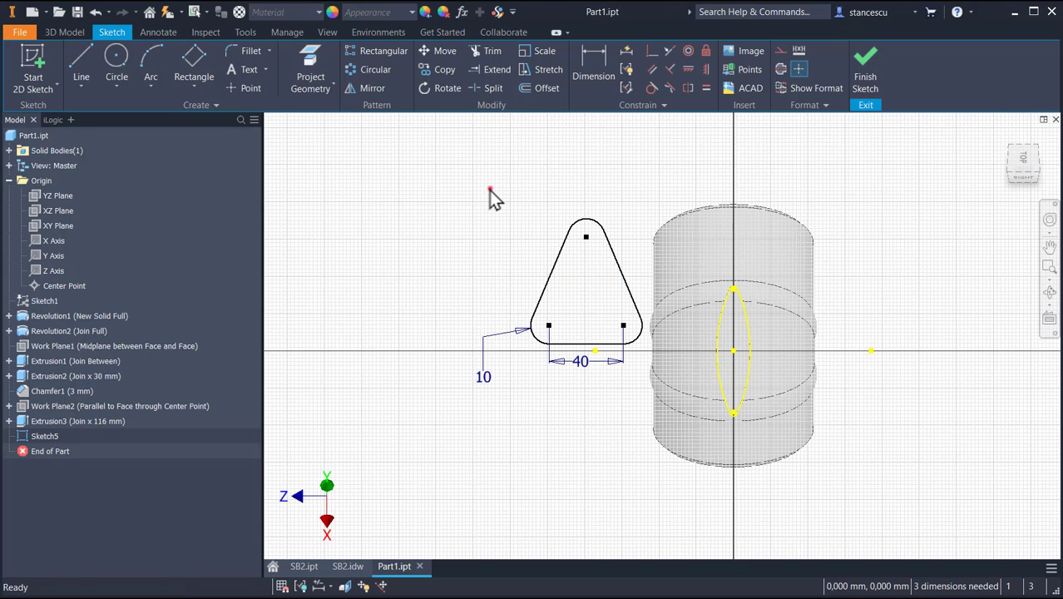
click(688, 69)
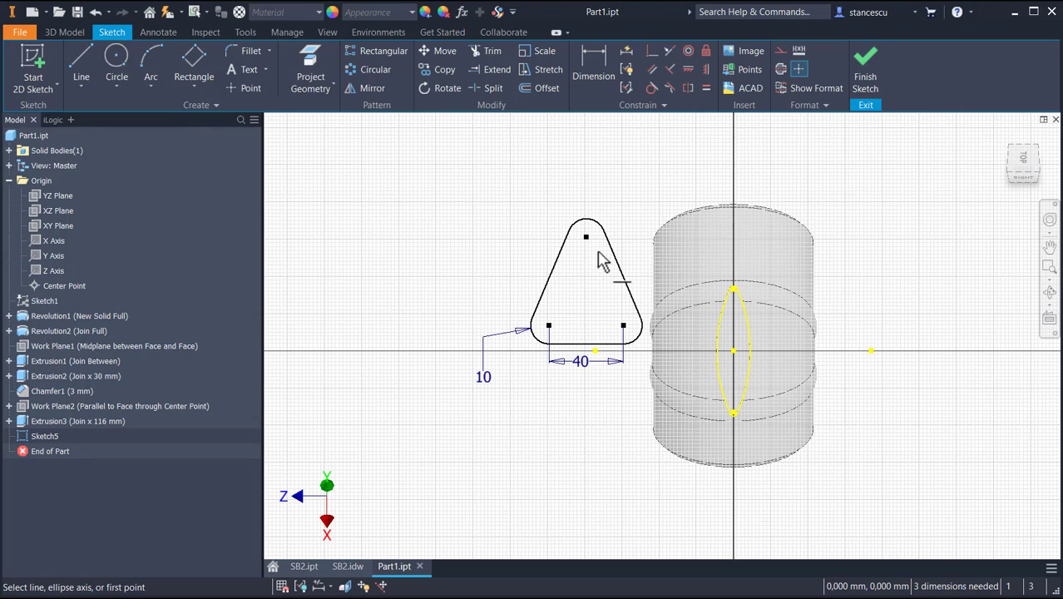
click(587, 239)
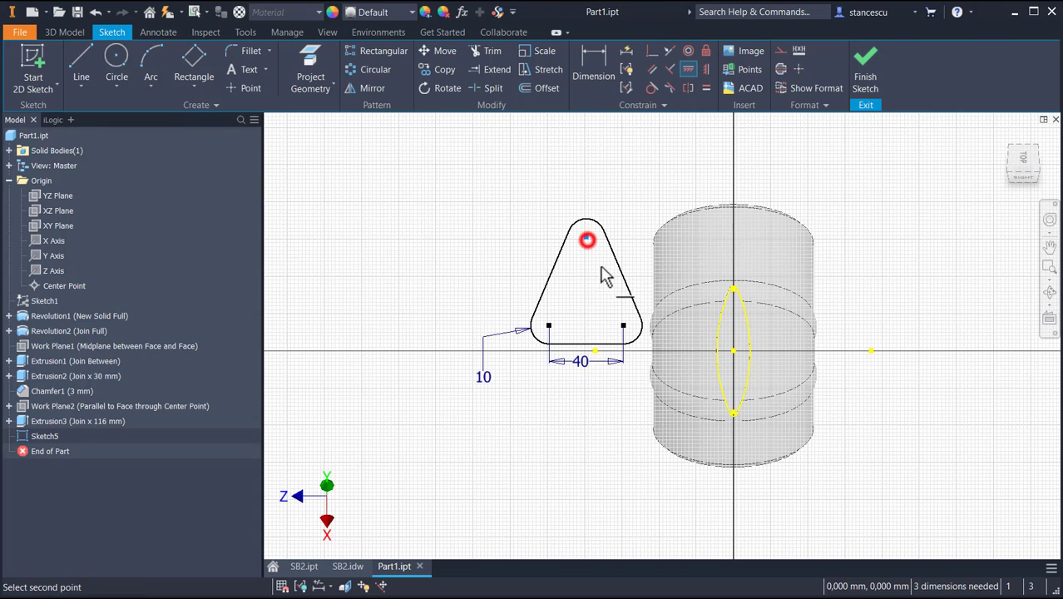
click(733, 351)
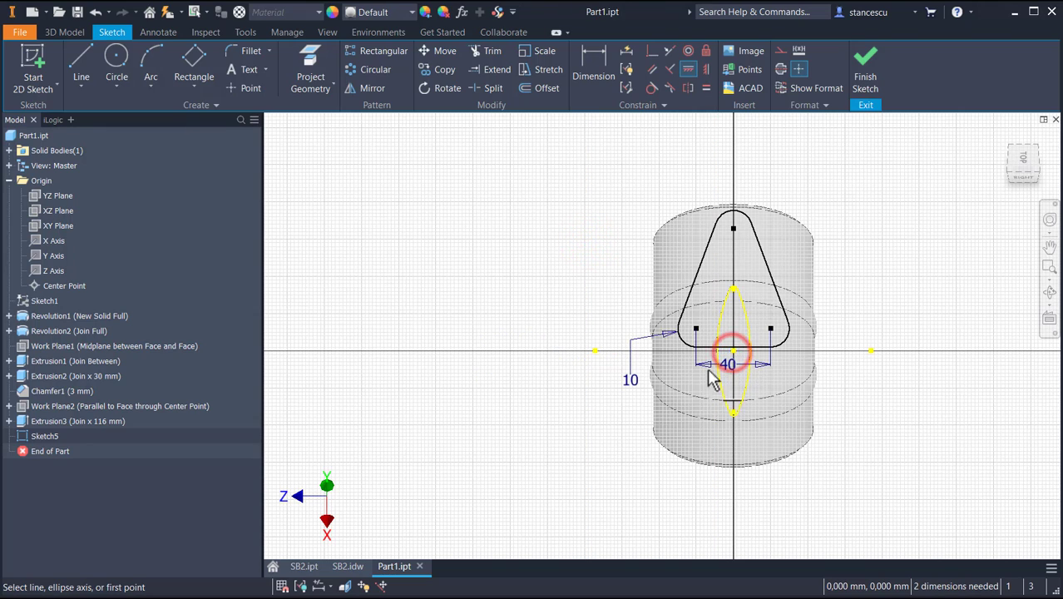
key(Escape)
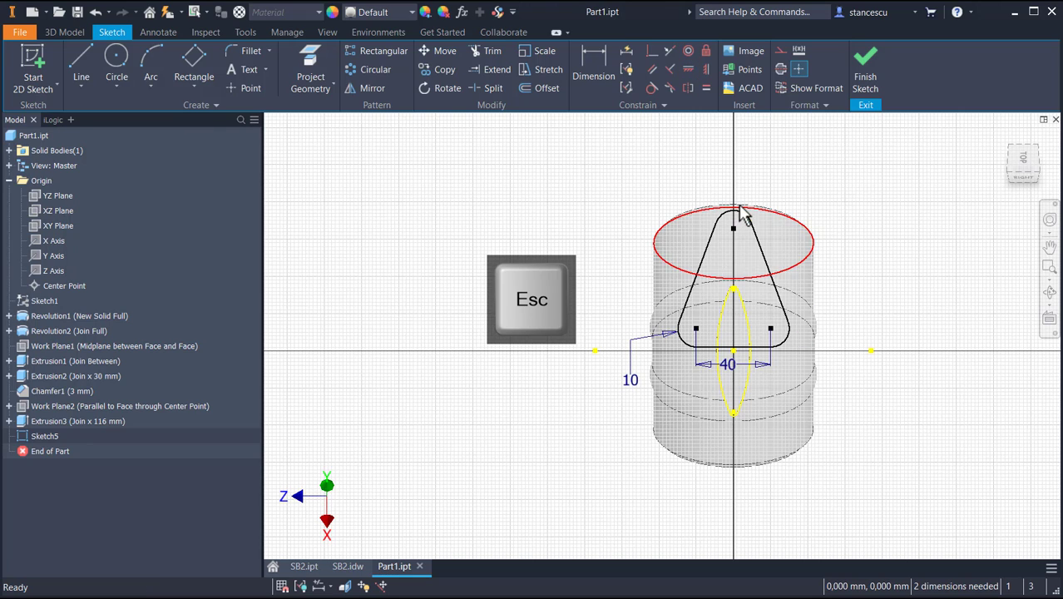
Pull the triangle's base and apex arc downward, then make the apex arc tangent to the upper end arc of the projected arm outline
scroll(706, 344, up, 2)
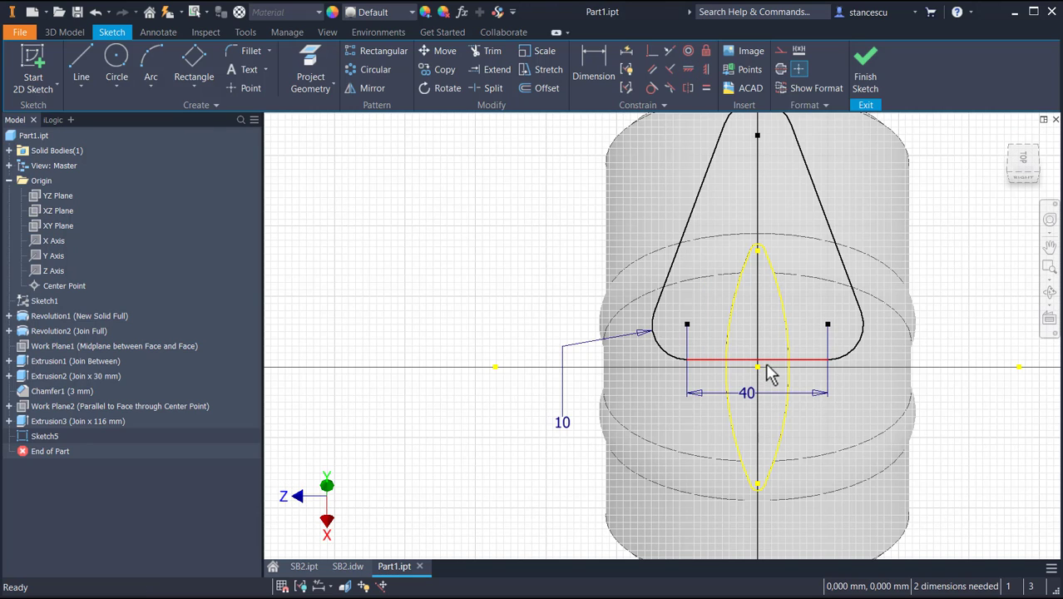
mouse_move(771, 364)
mouse_down()
mouse_move(736, 503)
mouse_move(730, 494)
mouse_up()
middle_drag(808, 266, 789, 373)
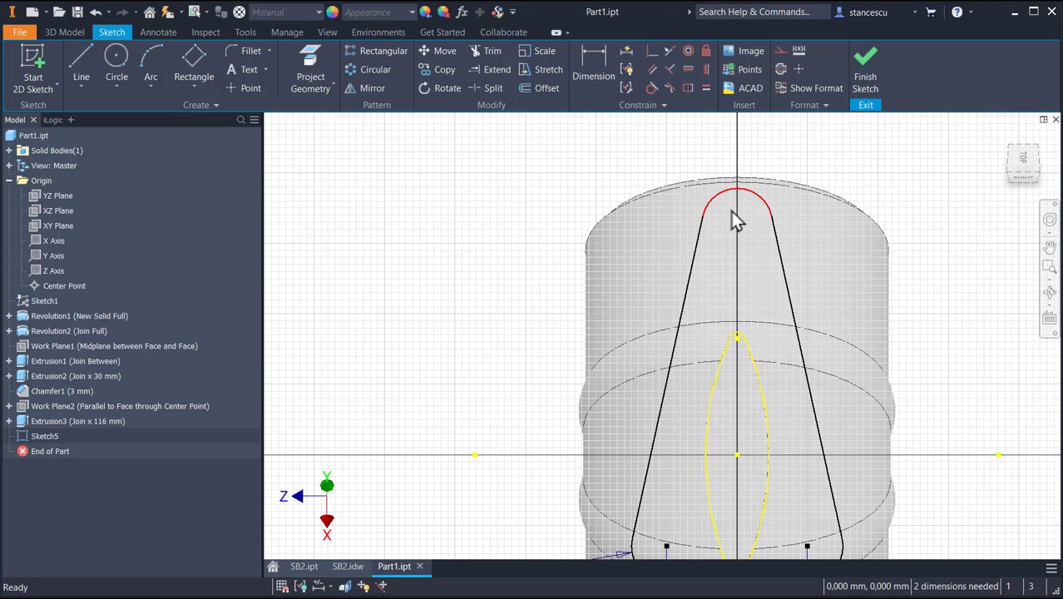
mouse_move(737, 231)
mouse_down()
mouse_move(730, 356)
mouse_move(718, 360)
mouse_up()
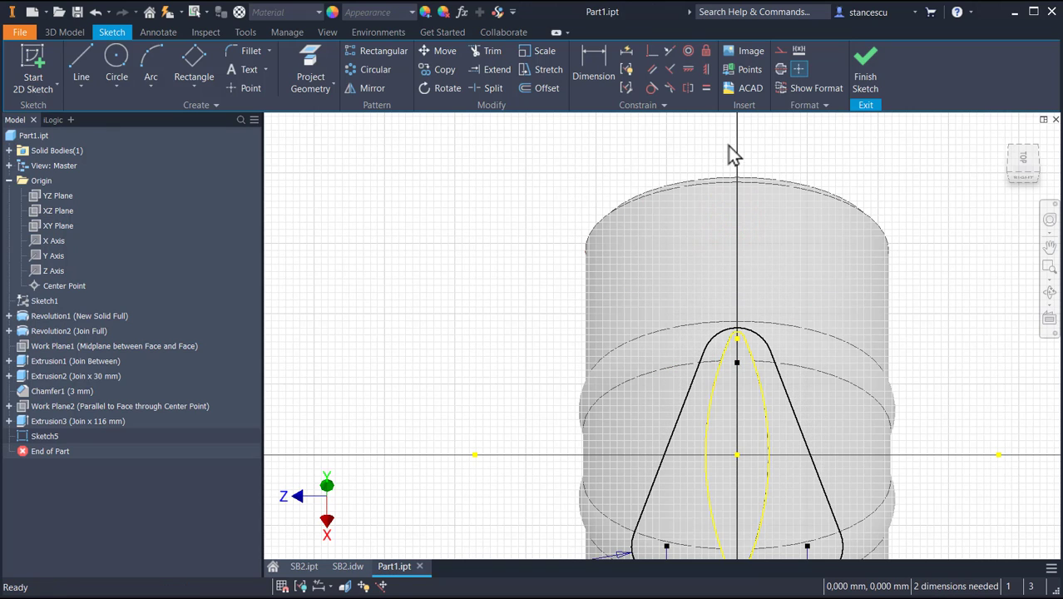
click(652, 88)
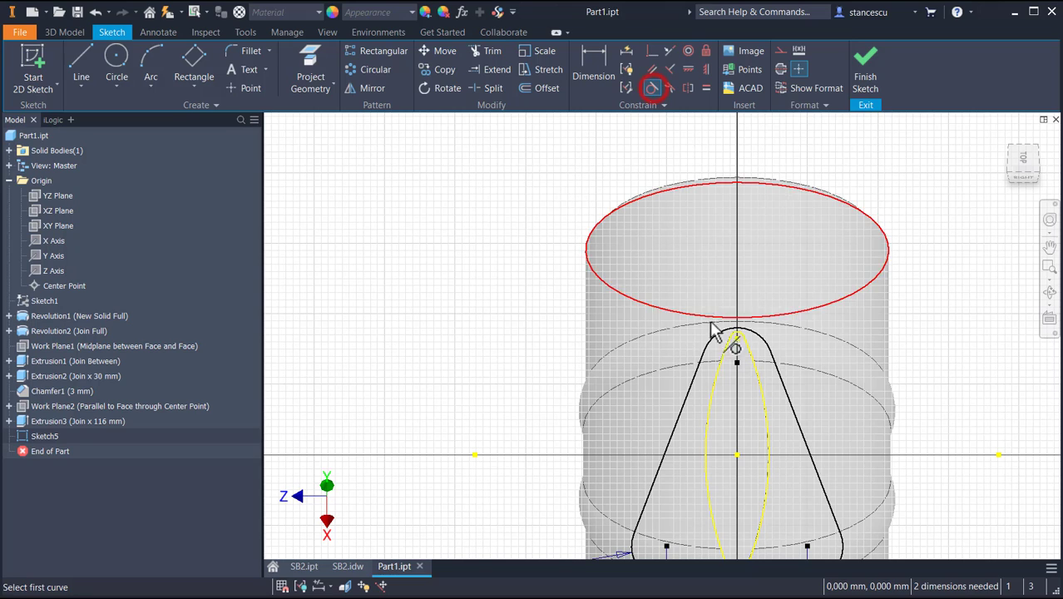
click(737, 341)
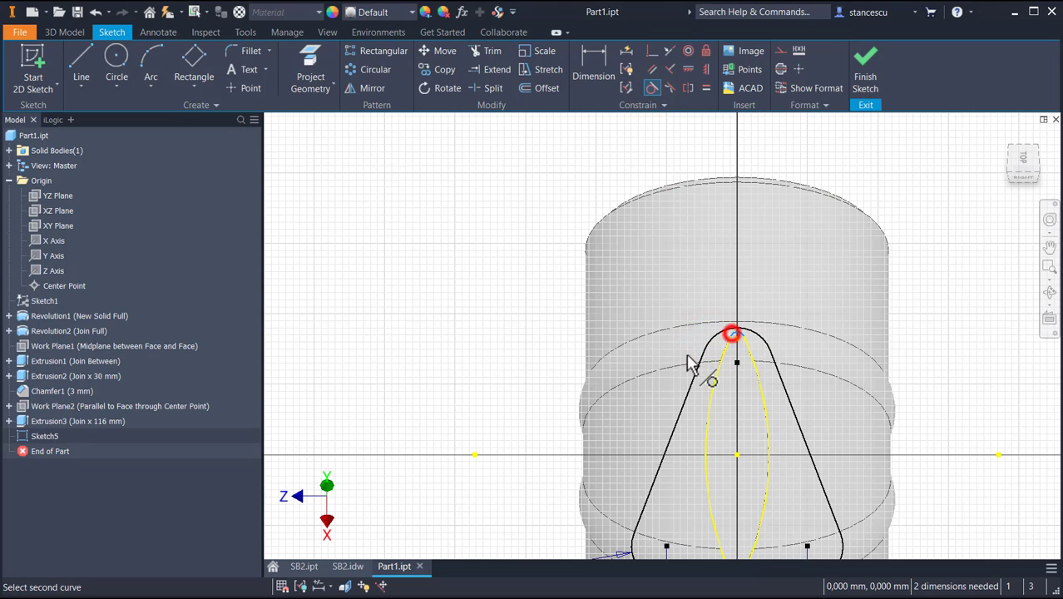
click(746, 353)
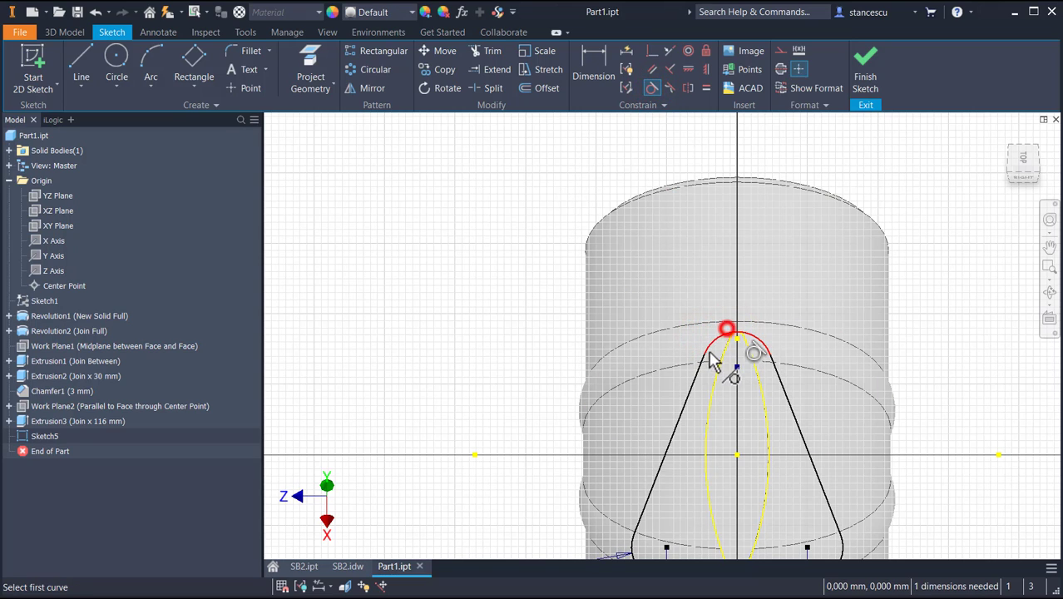
Make the triangle's base line tangent to the lower end arc of the projected arm outline and finish the sketch
middle_drag(754, 404, 783, 208)
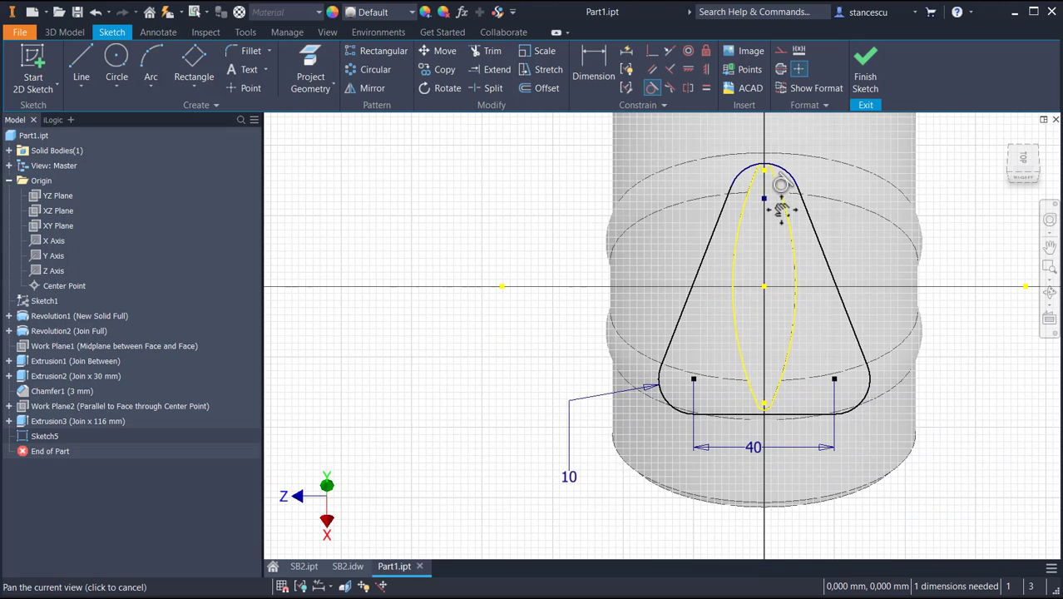
click(766, 409)
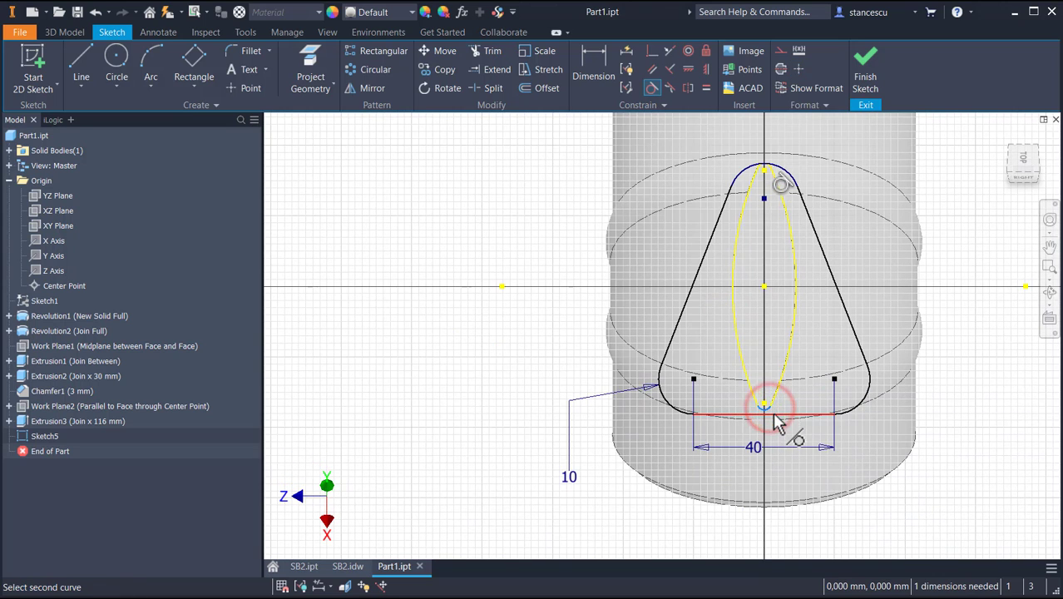
click(766, 413)
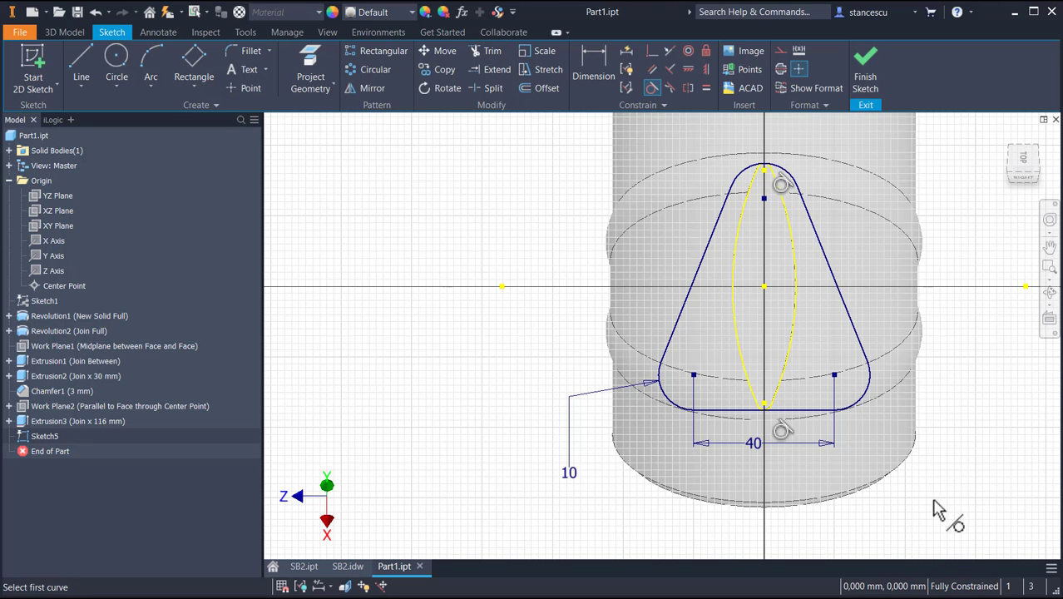
click(866, 80)
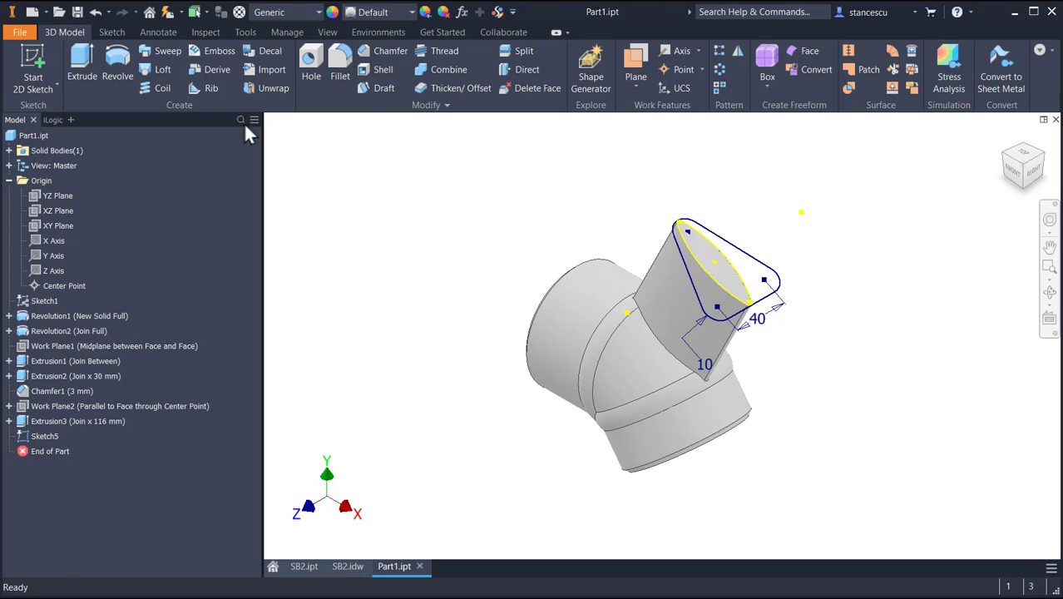
Extrude the full rounded triangular profile 11 mm in the flipped direction, back toward the arm, joined to the body
click(82, 66)
click(770, 283)
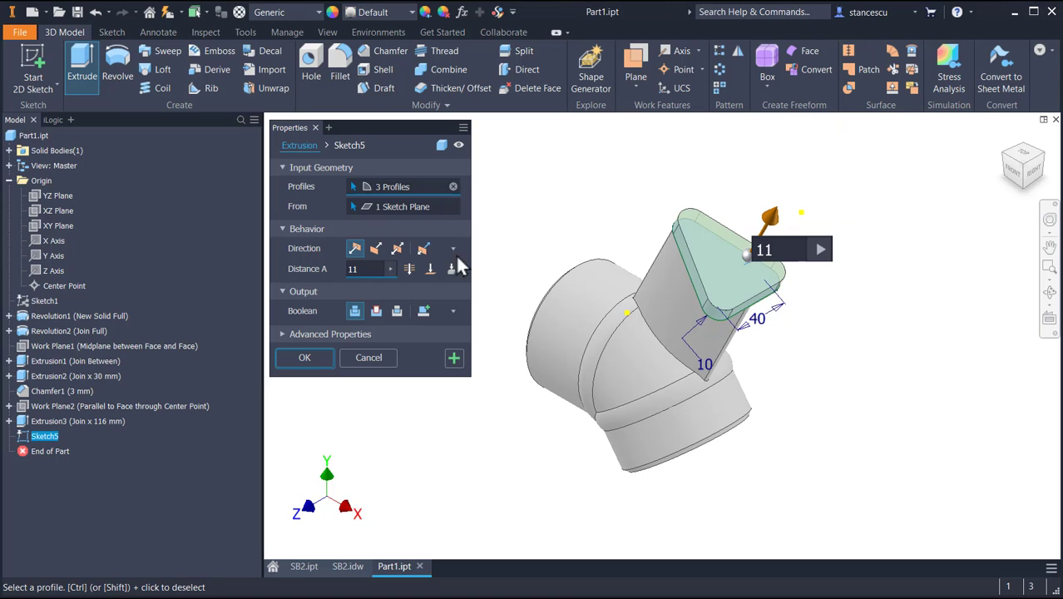
click(376, 248)
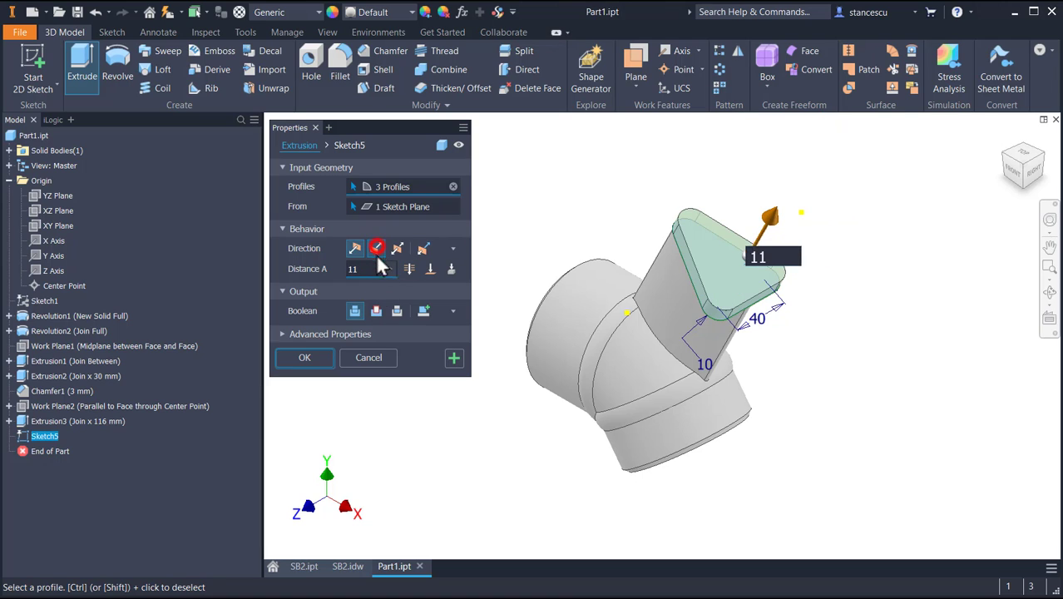
click(356, 311)
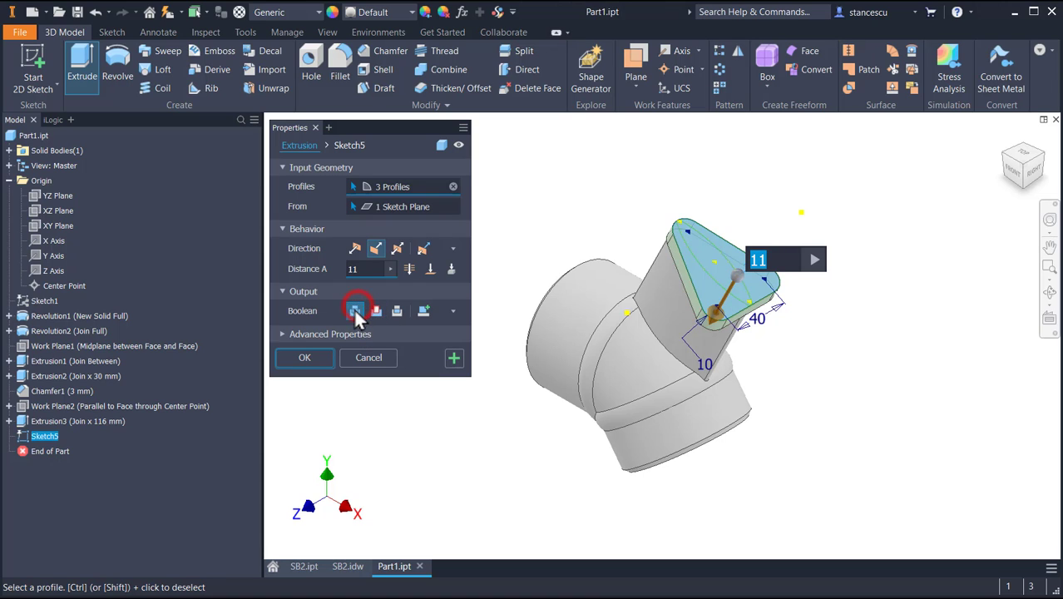
click(308, 356)
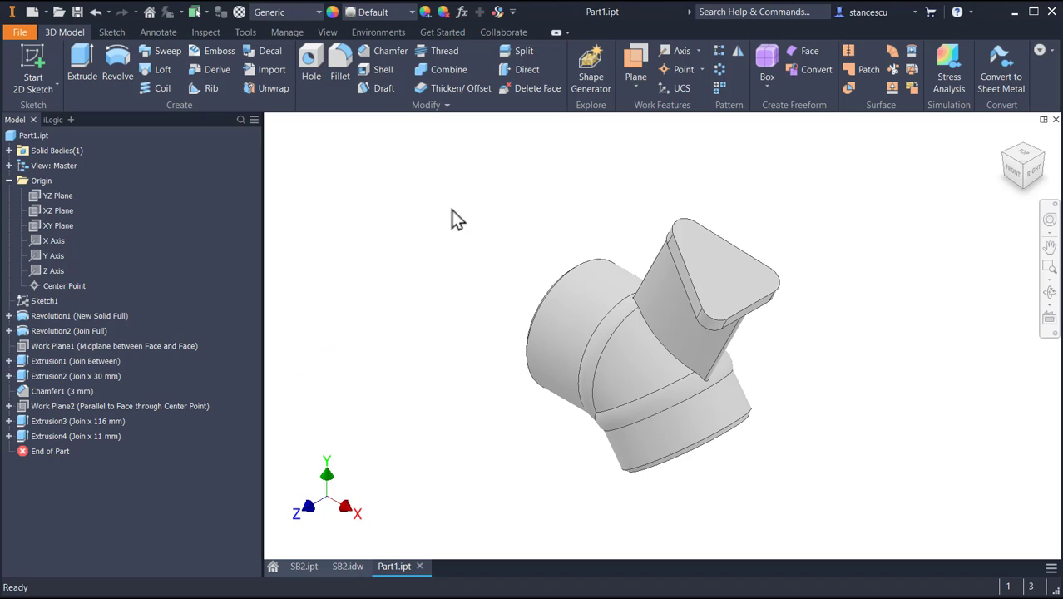
Sketch a 10 mm radius circle on the triangular flange face, centered on the apex arc's center and matching that arc
click(713, 266)
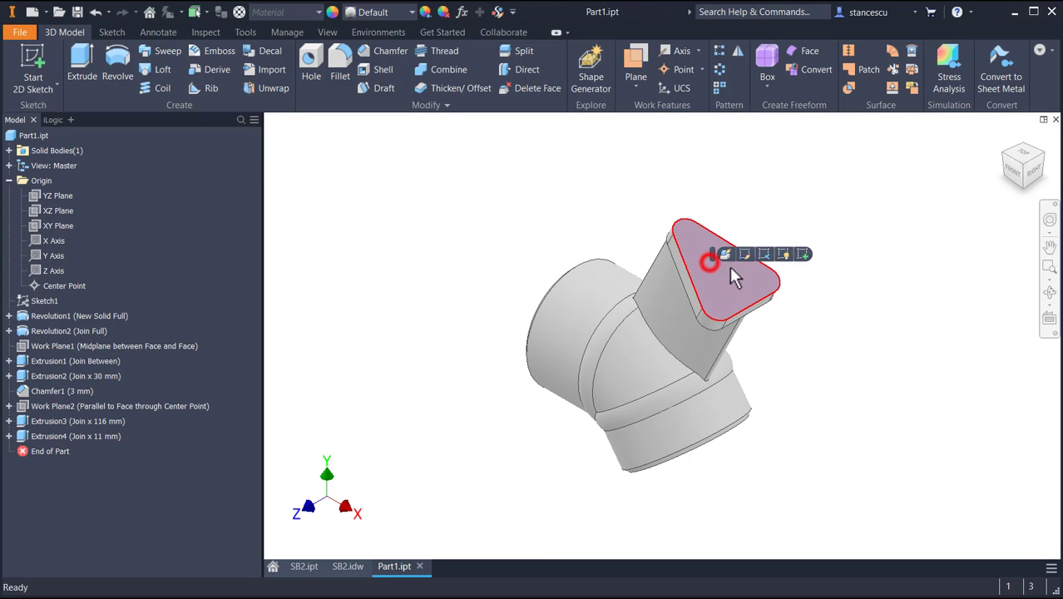
click(800, 253)
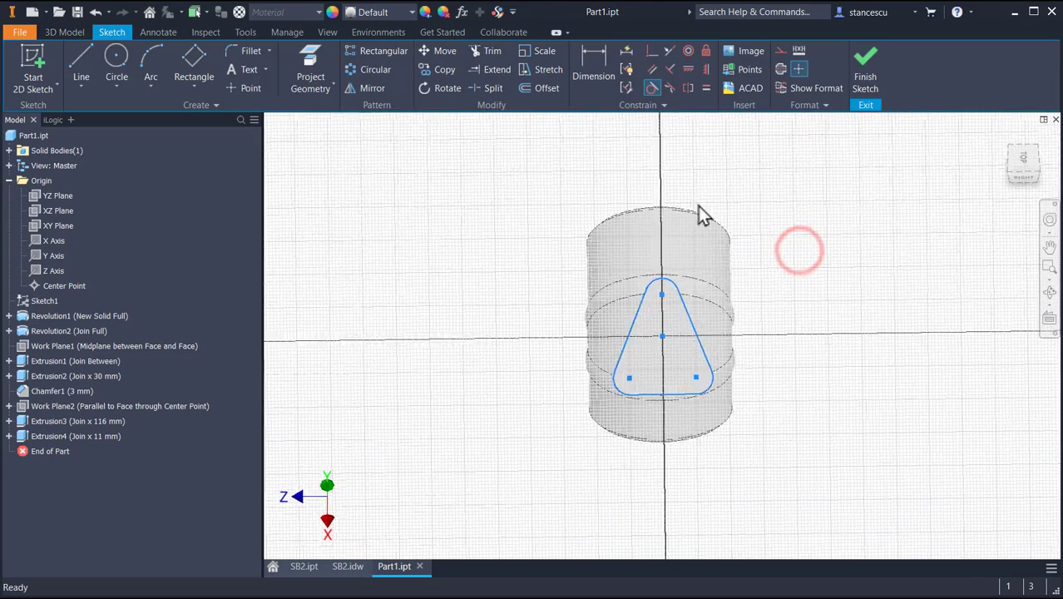
click(116, 70)
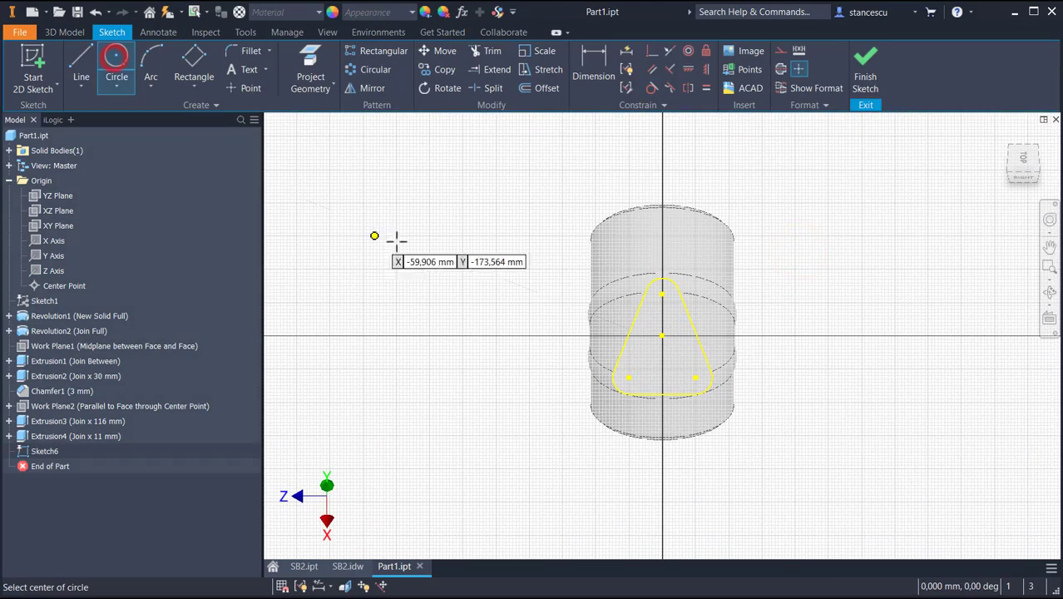
click(661, 291)
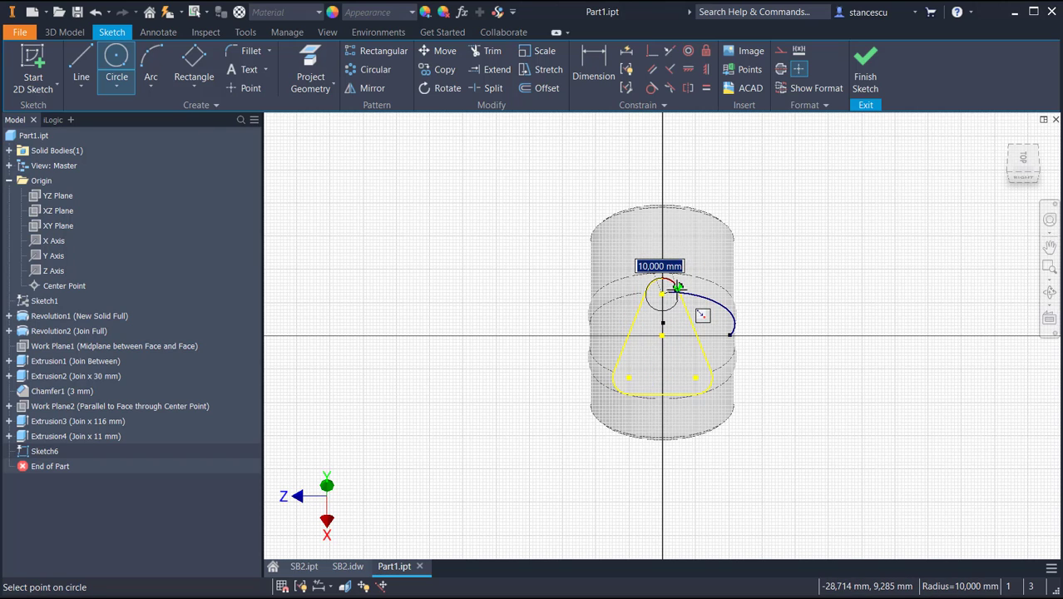
click(679, 289)
key(Escape)
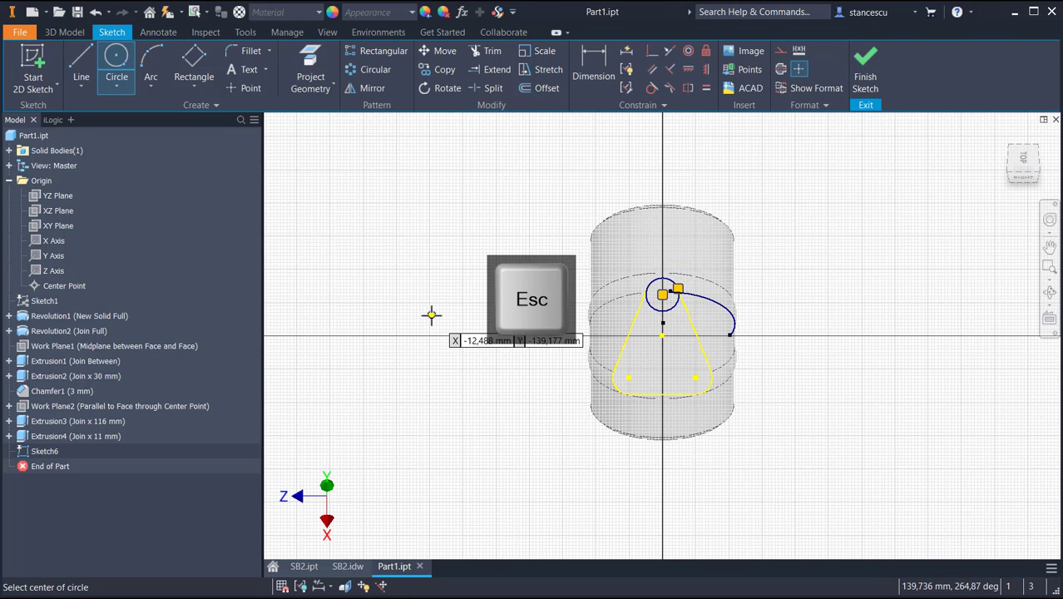
Switch to the SB2.idw drawing and examine the flange's apex boss in sections A-A, B-B, C-C and the shaded view
click(349, 566)
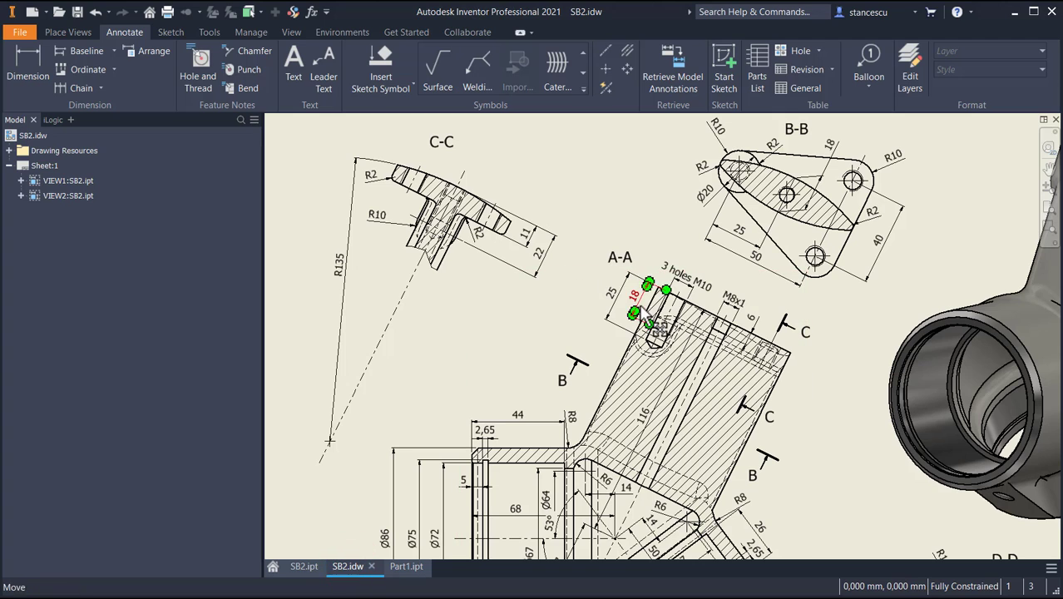
middle_drag(715, 339, 430, 455)
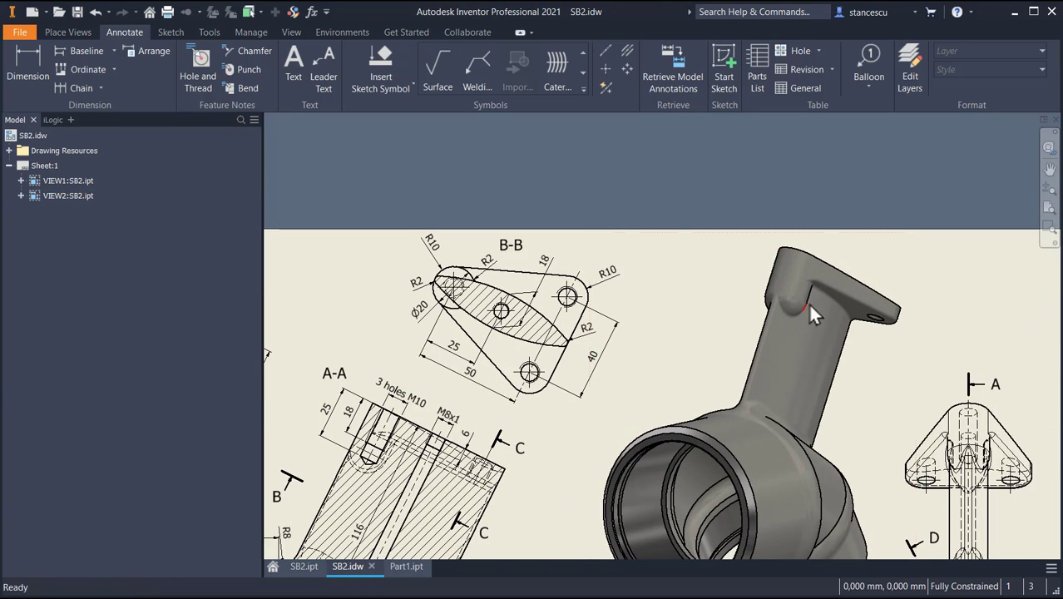
middle_drag(699, 314, 919, 267)
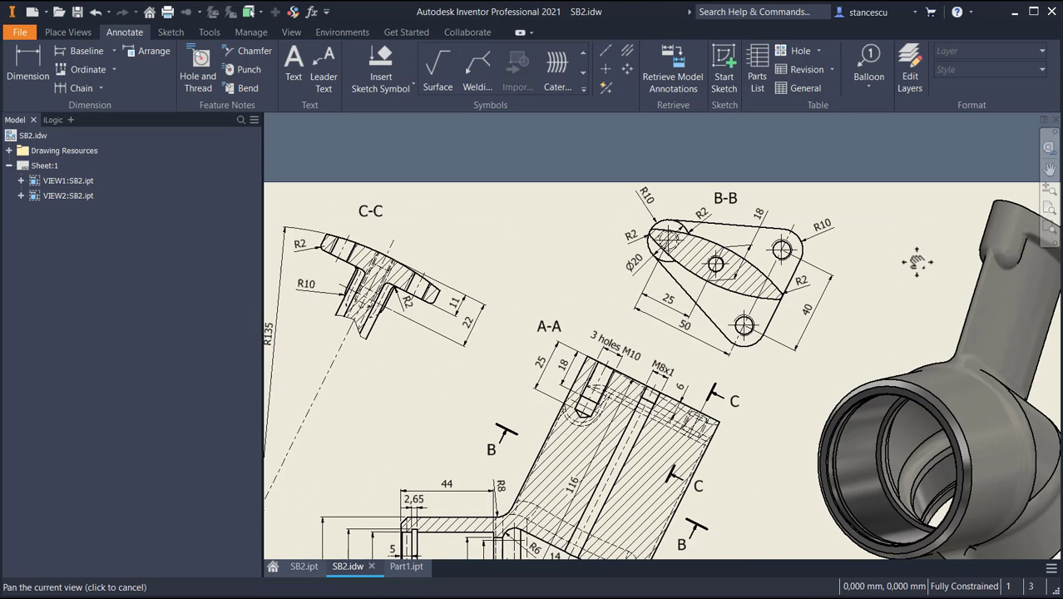
mouse_move(546, 325)
middle_down()
mouse_move(572, 320)
mouse_move(566, 331)
middle_up()
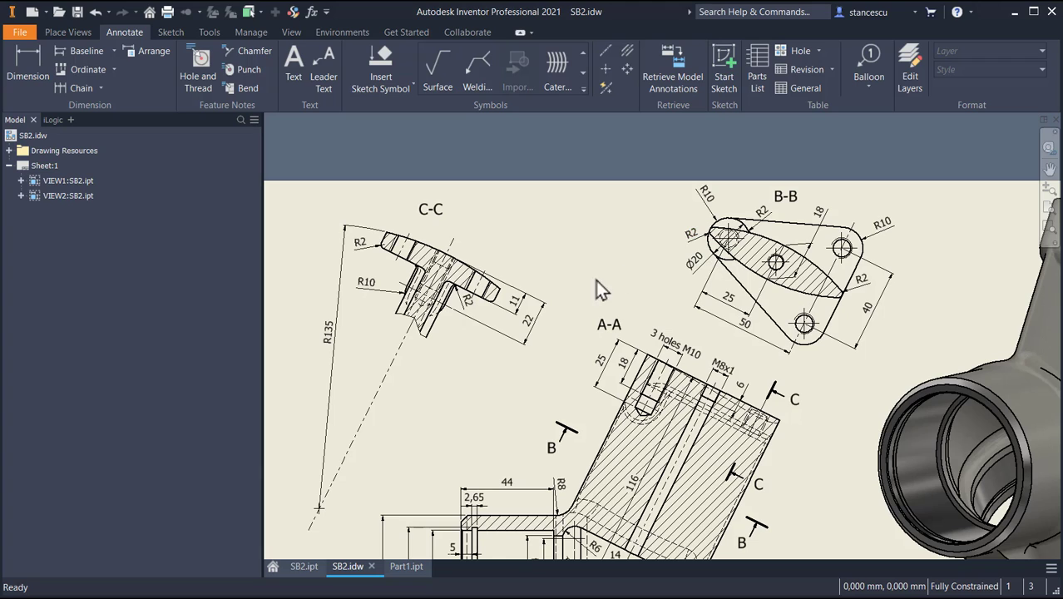
click(529, 329)
Add the text "Sferical" on a second line below the R10 dimension in section C-C
scroll(364, 304, up, 3)
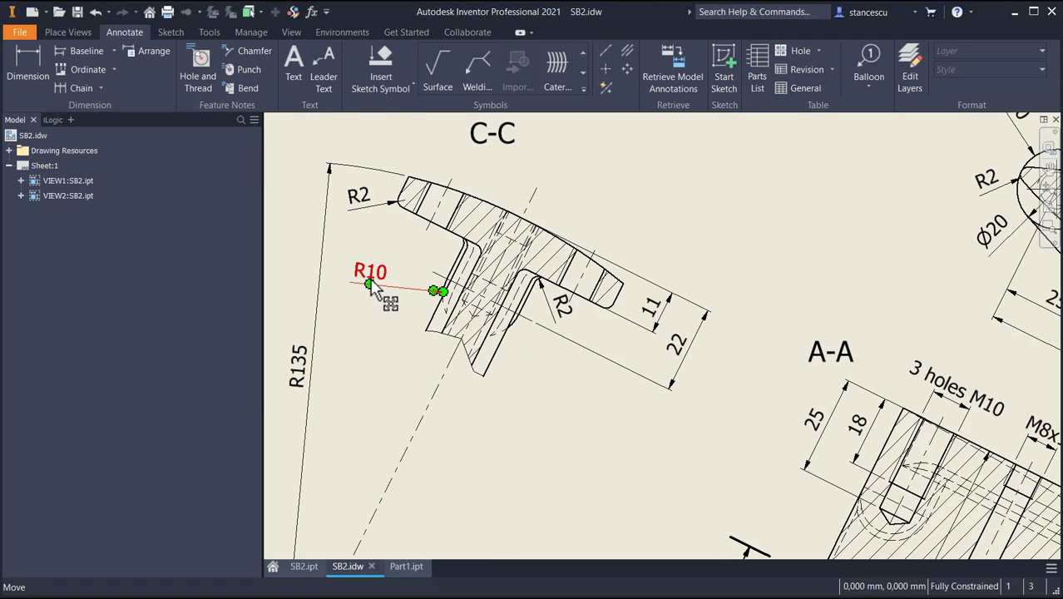
scroll(371, 285, up, 2)
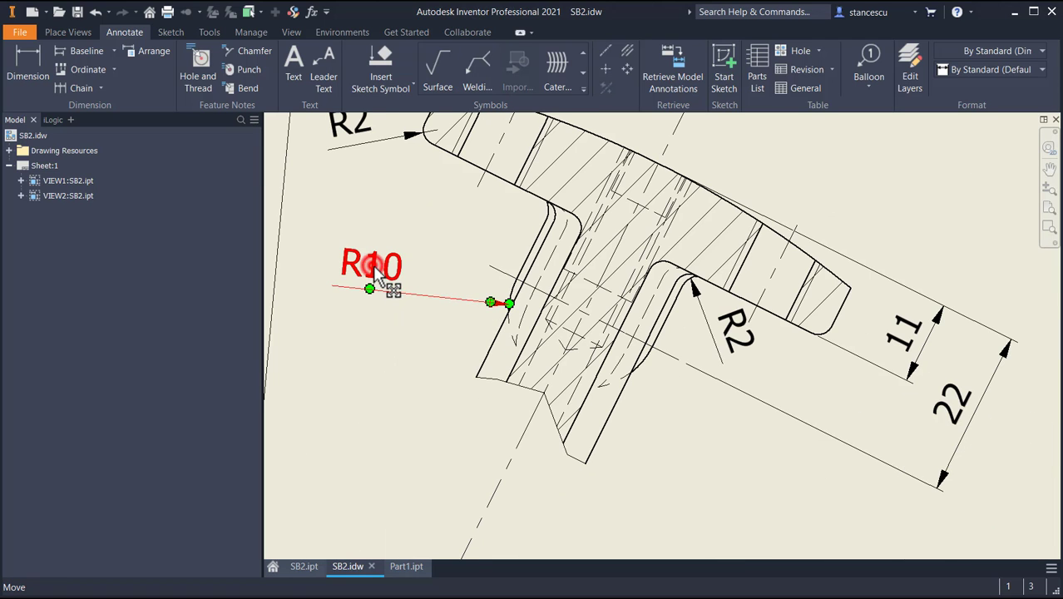
double_click(374, 270)
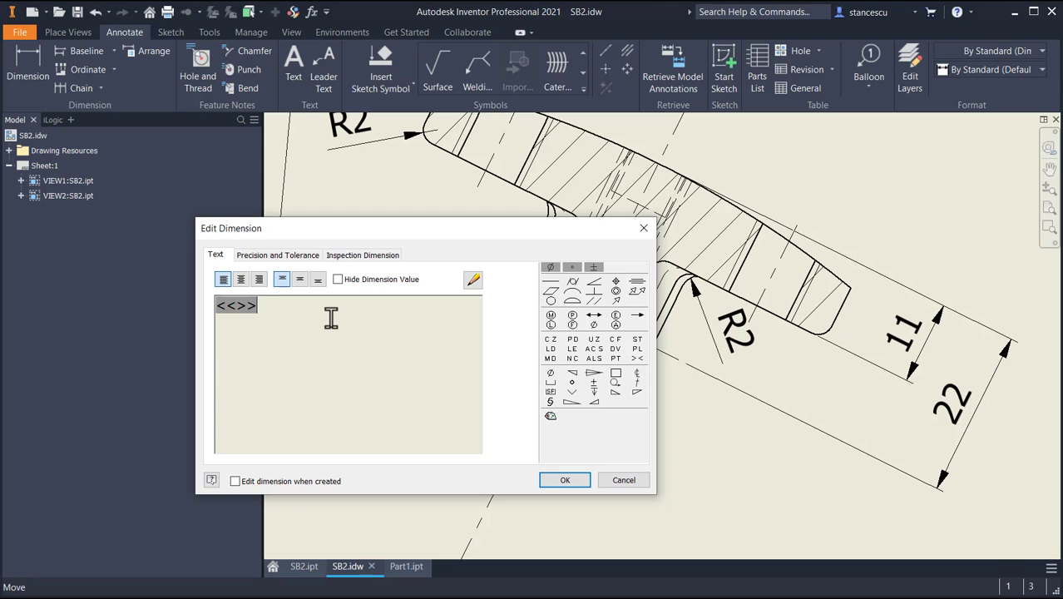
key(Return)
text(Sferical)
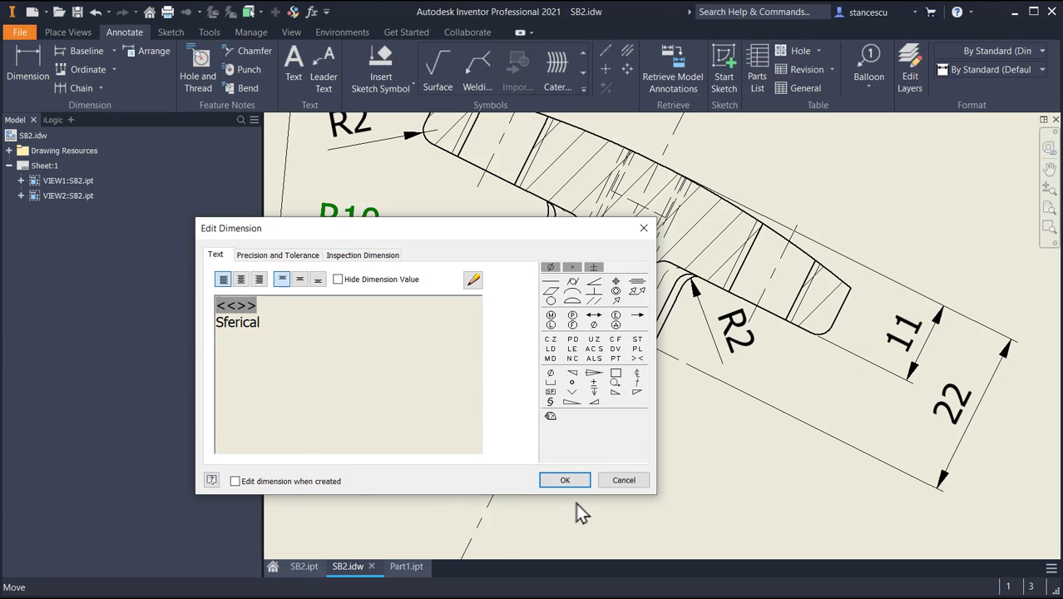
click(557, 483)
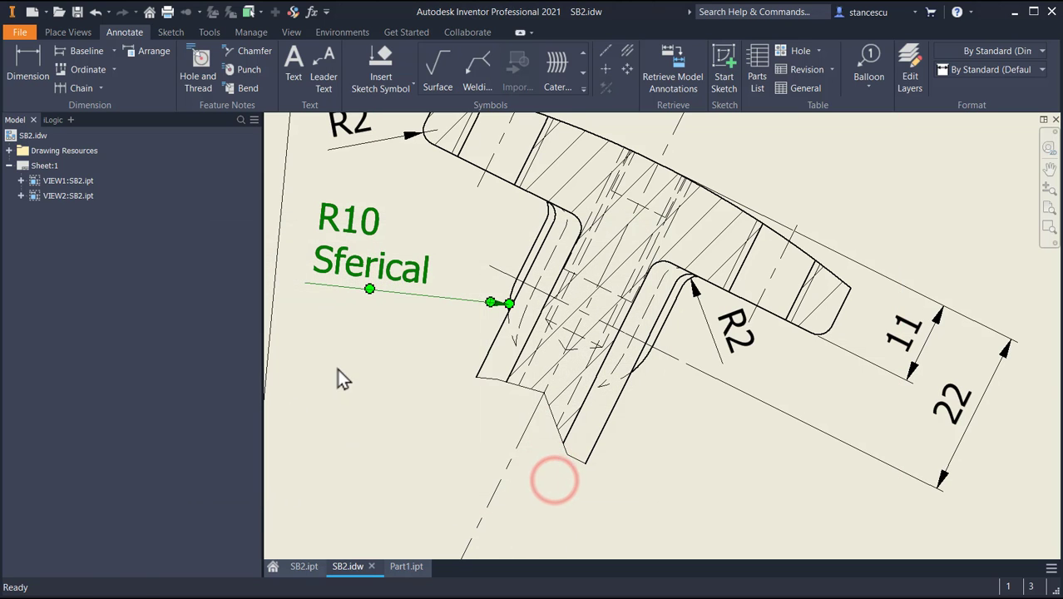
middle_drag(338, 368, 466, 462)
click(319, 301)
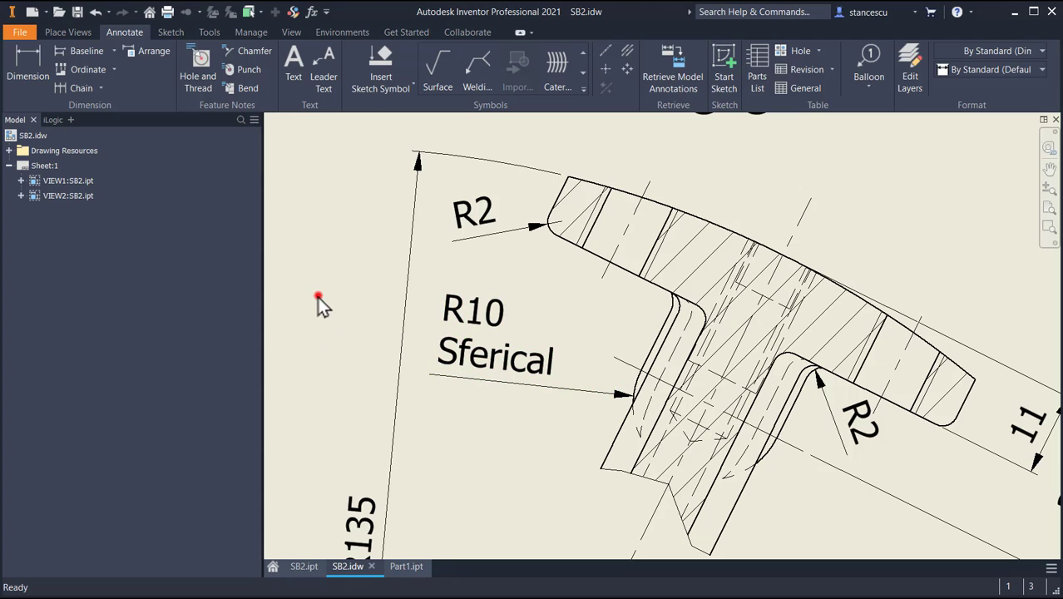
scroll(317, 307, down, 2)
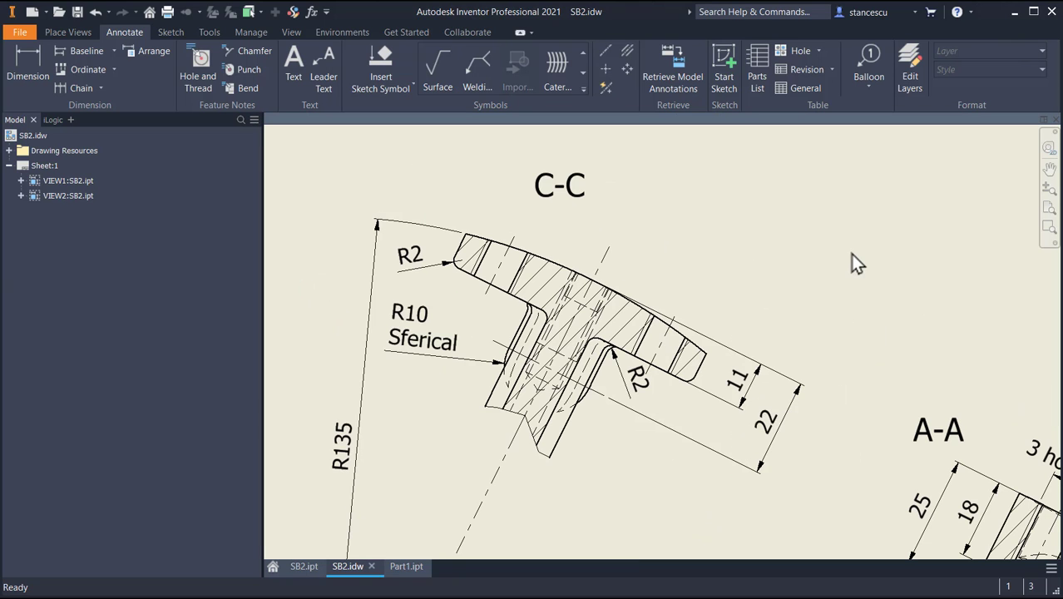
middle_drag(851, 254, 801, 219)
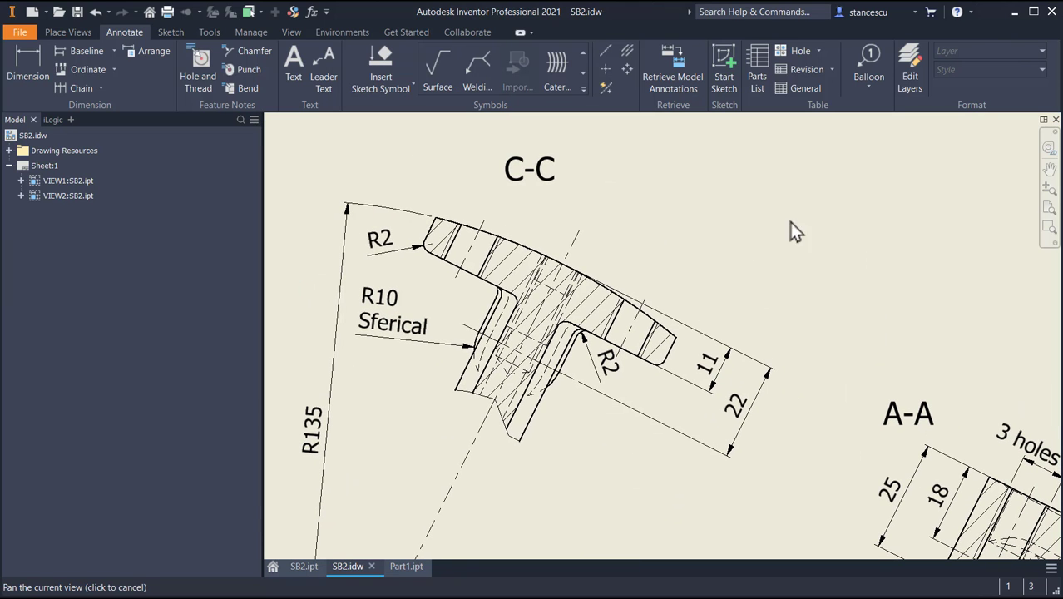
Switch to Part1.ipt and extrude the apex circle 22 mm in the flipped direction, joined to the body
click(394, 567)
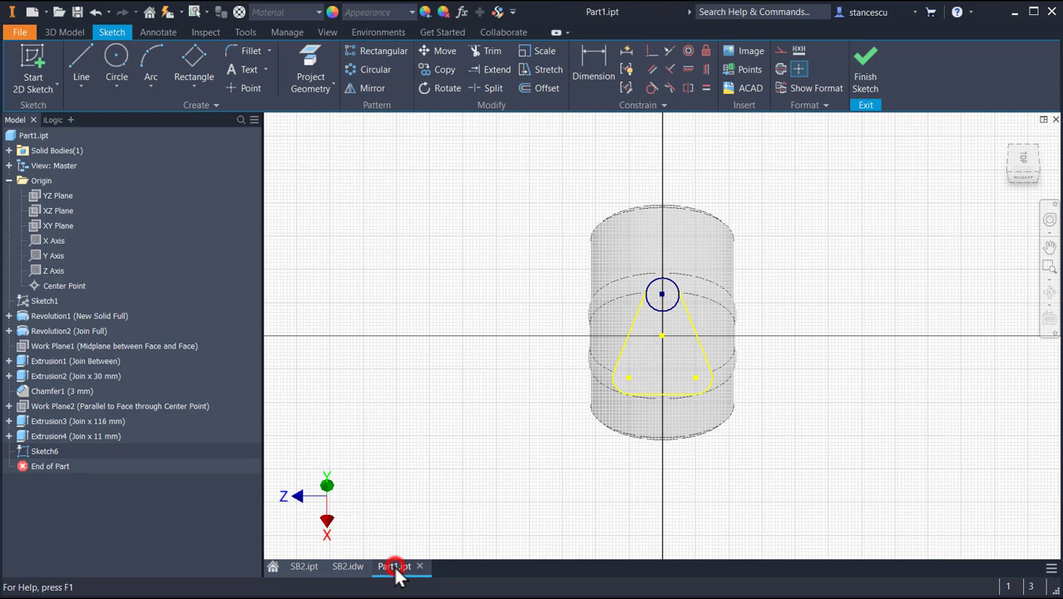
click(871, 78)
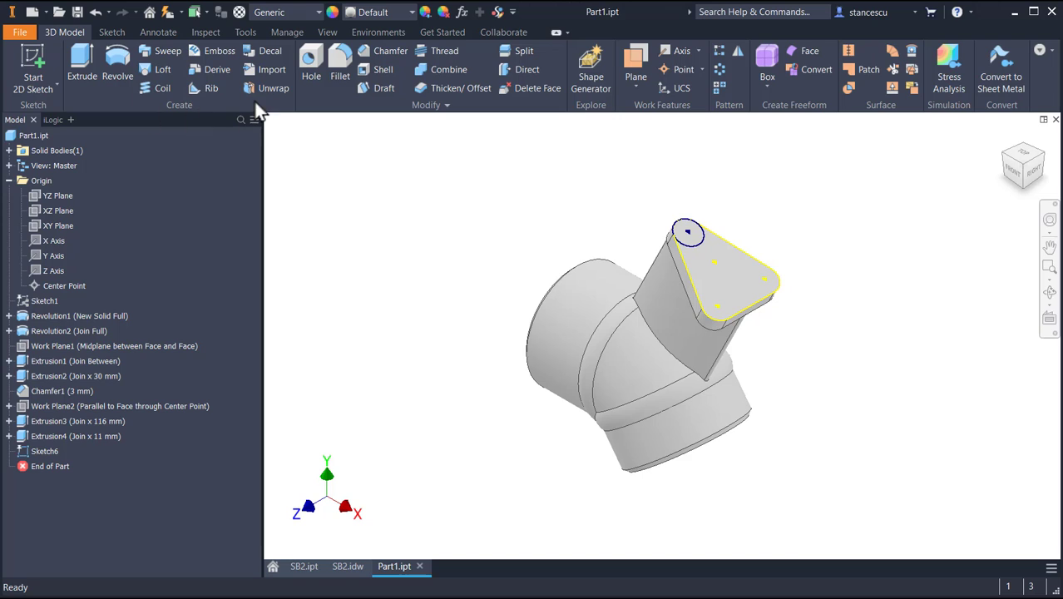
click(80, 65)
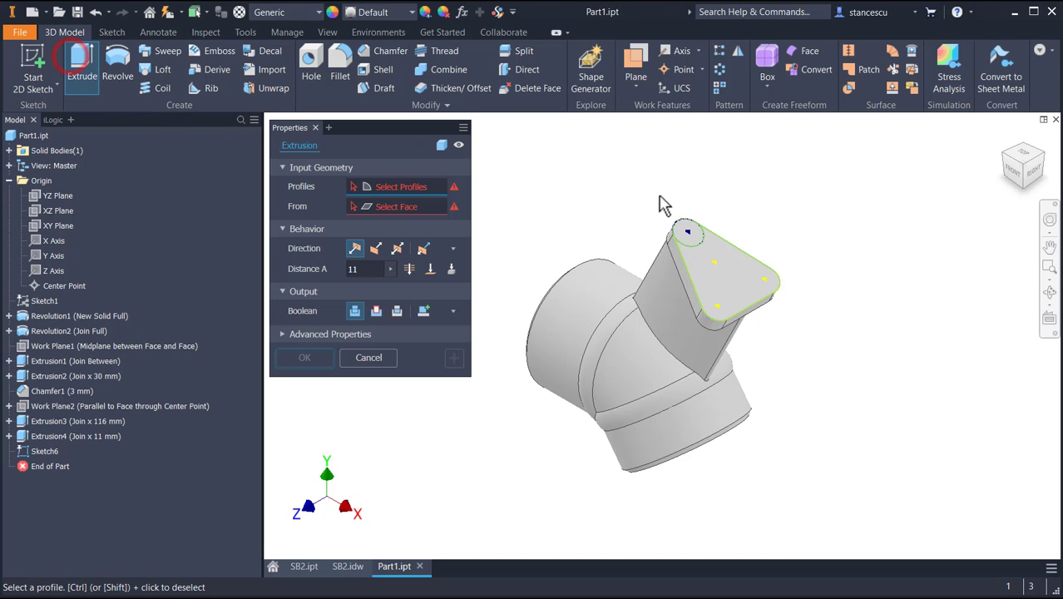
click(690, 243)
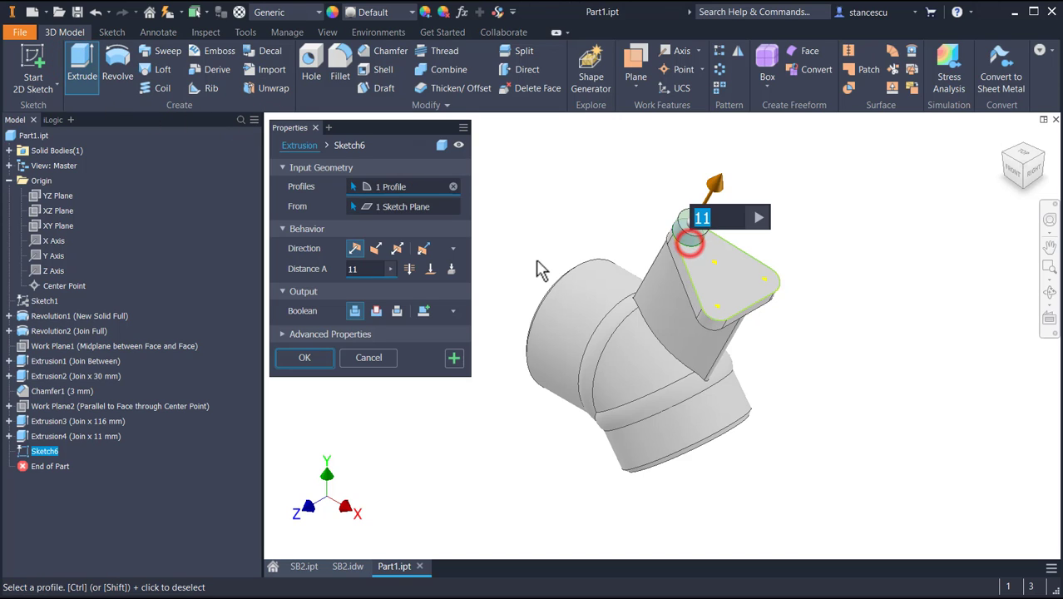
click(377, 248)
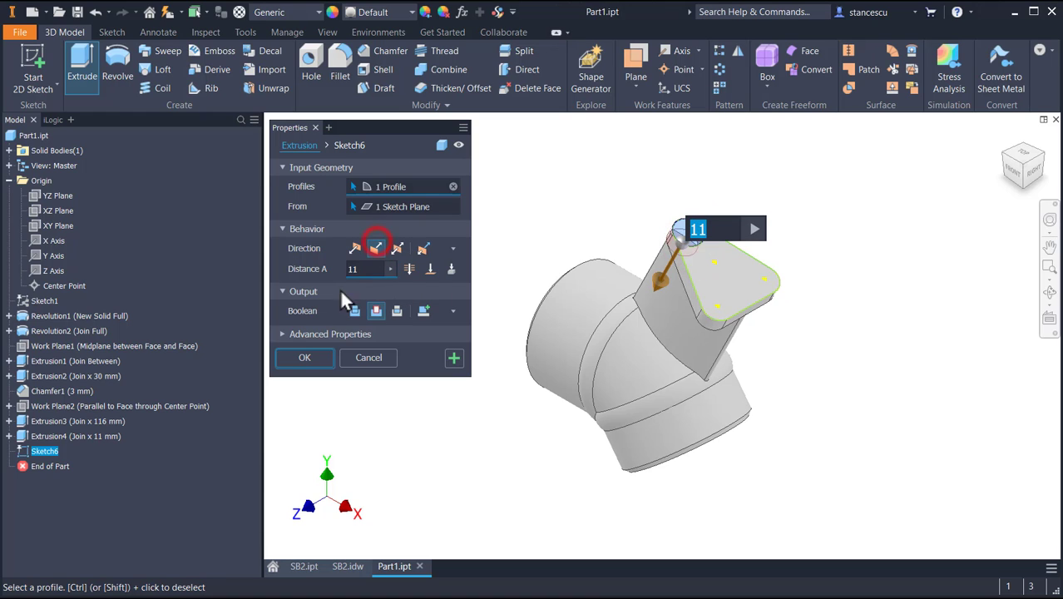
double_click(356, 268)
text(2)
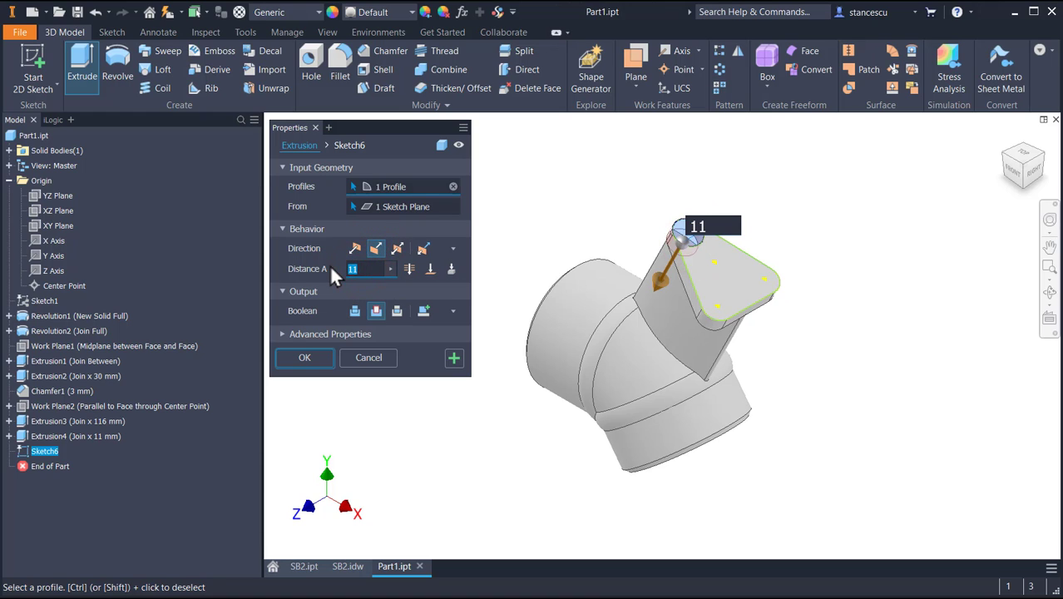
text(2)
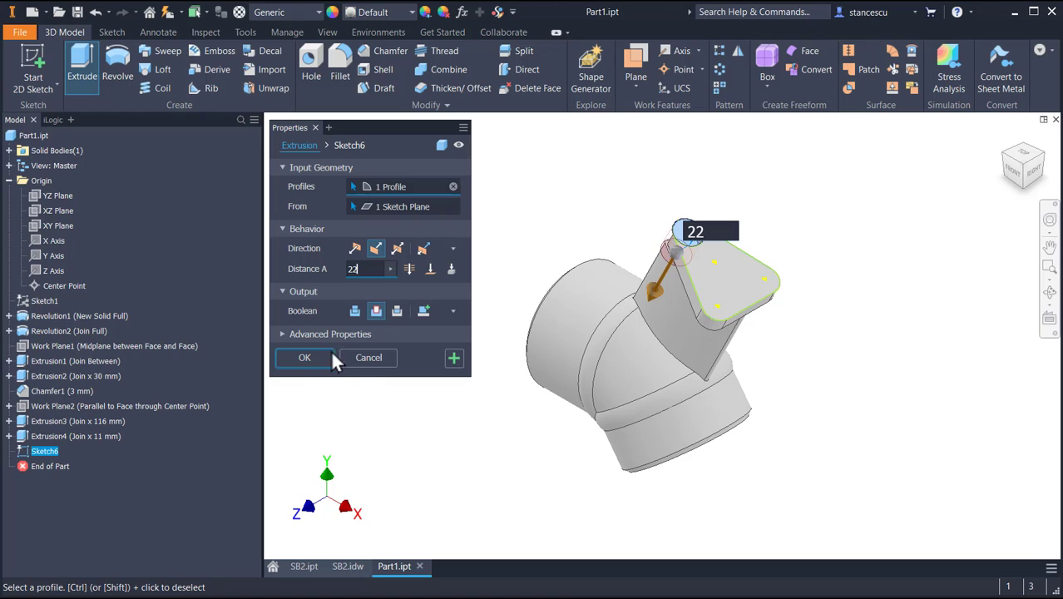
click(355, 311)
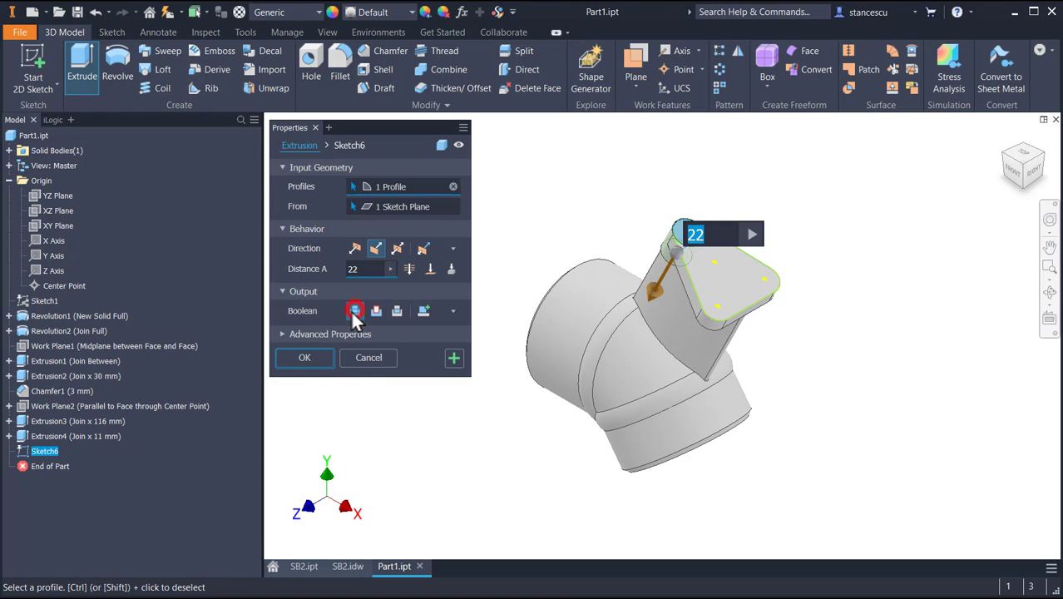
click(310, 362)
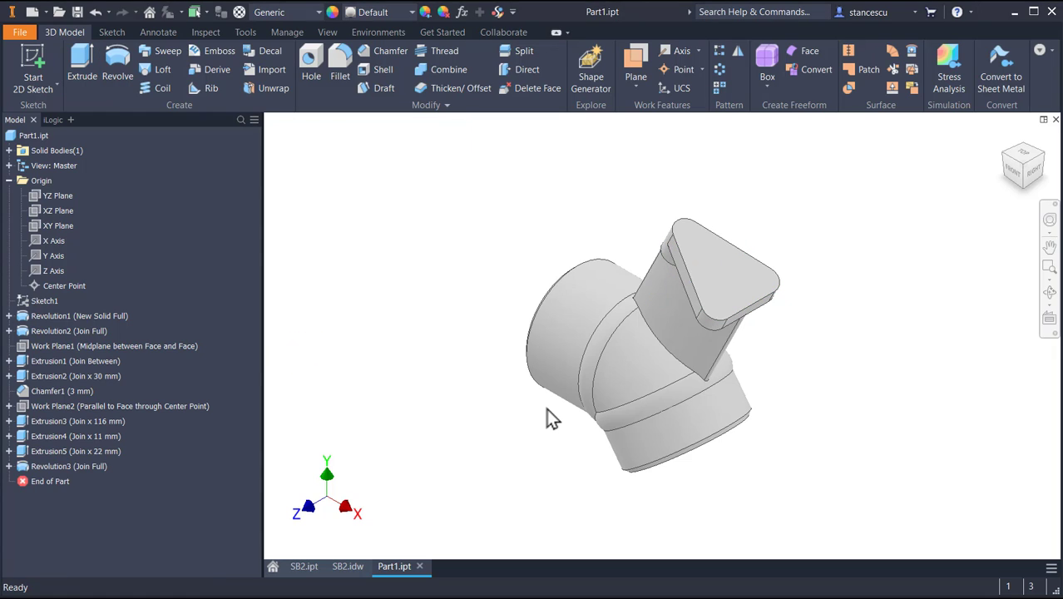
Start a sketch on the exposed end face of the apex boss and slice the graphics at the sketch plane
shift+middle_drag(638, 223, 701, 157)
scroll(663, 217, down, 3)
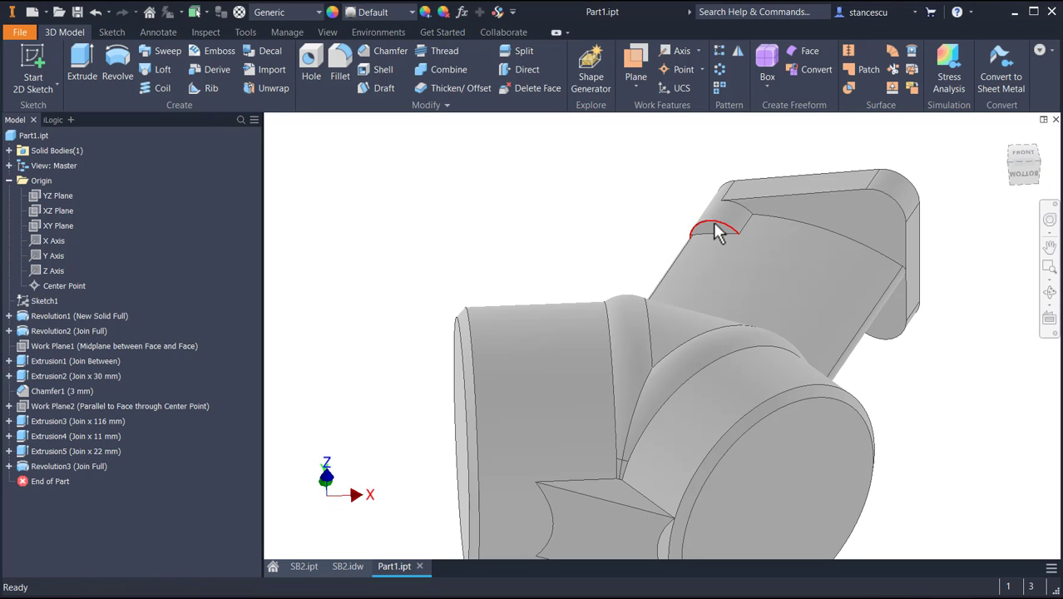
click(713, 236)
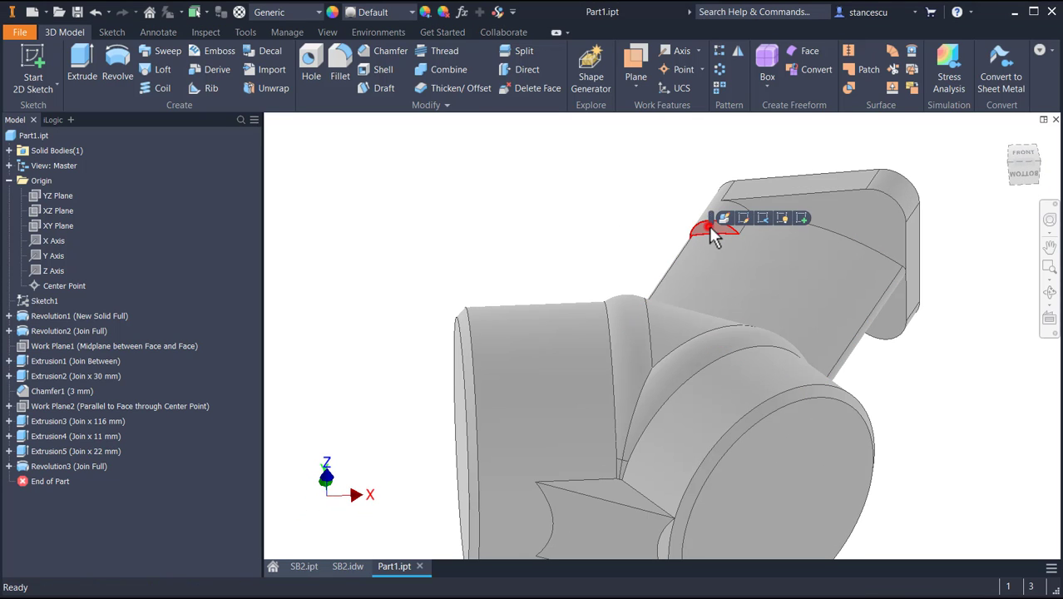
click(800, 219)
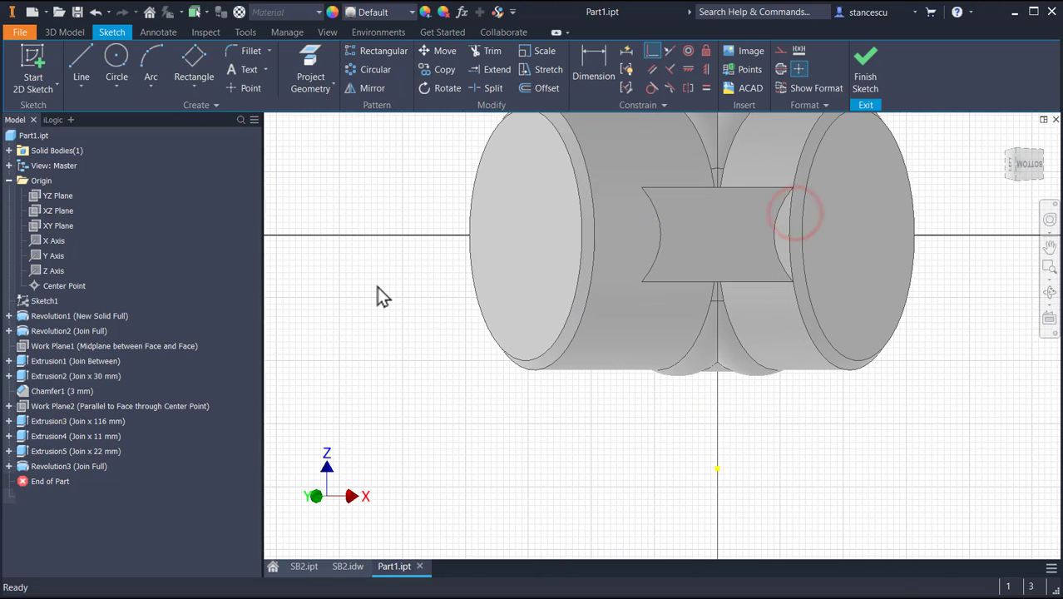
key(F7)
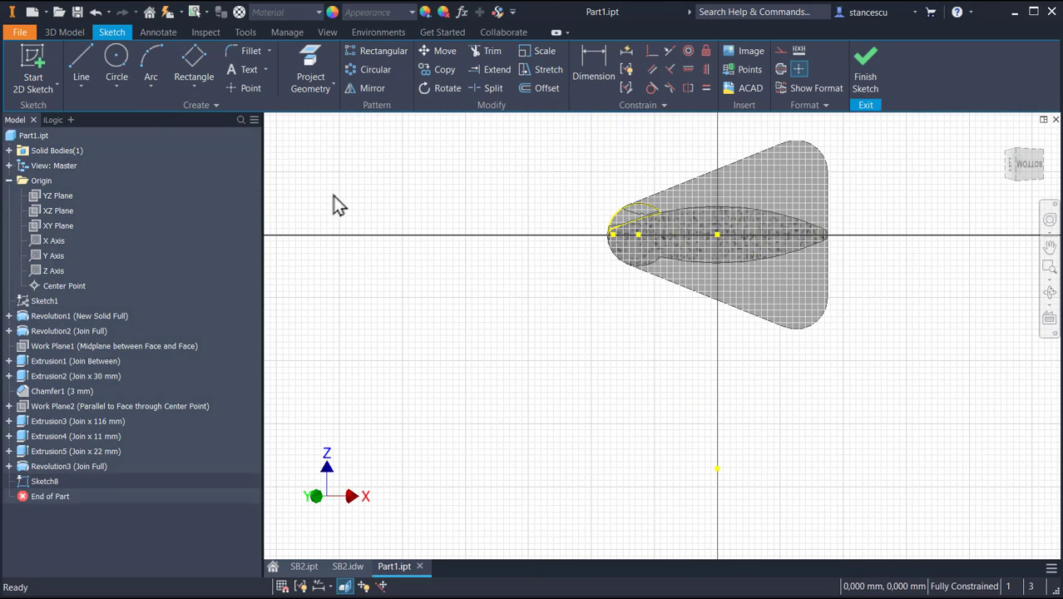
Sketch a circle beside the sliced body and constrain it equal to the boss end face's projected arc
click(116, 73)
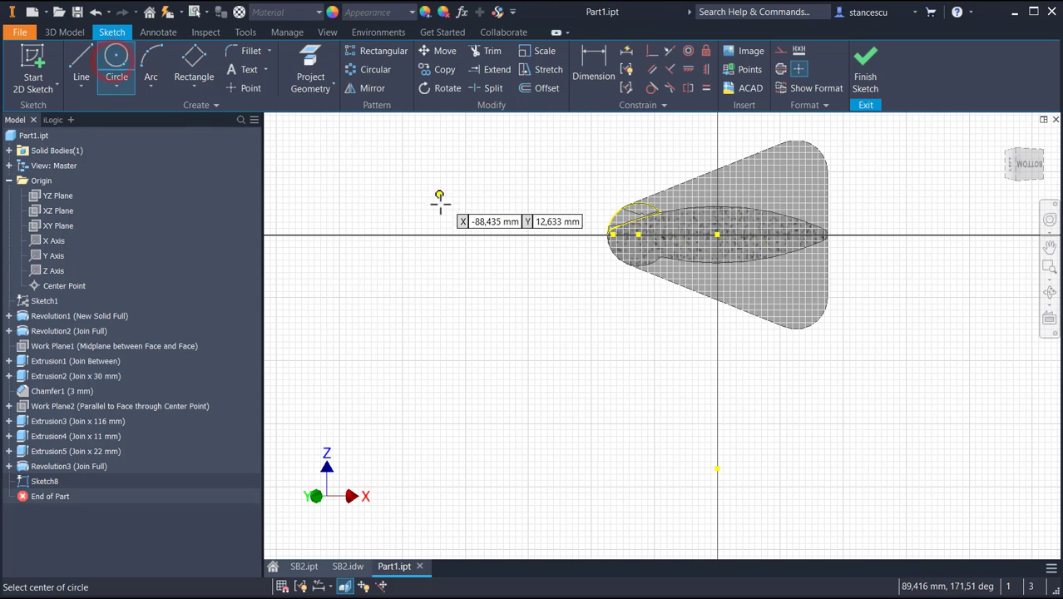
click(444, 218)
click(465, 273)
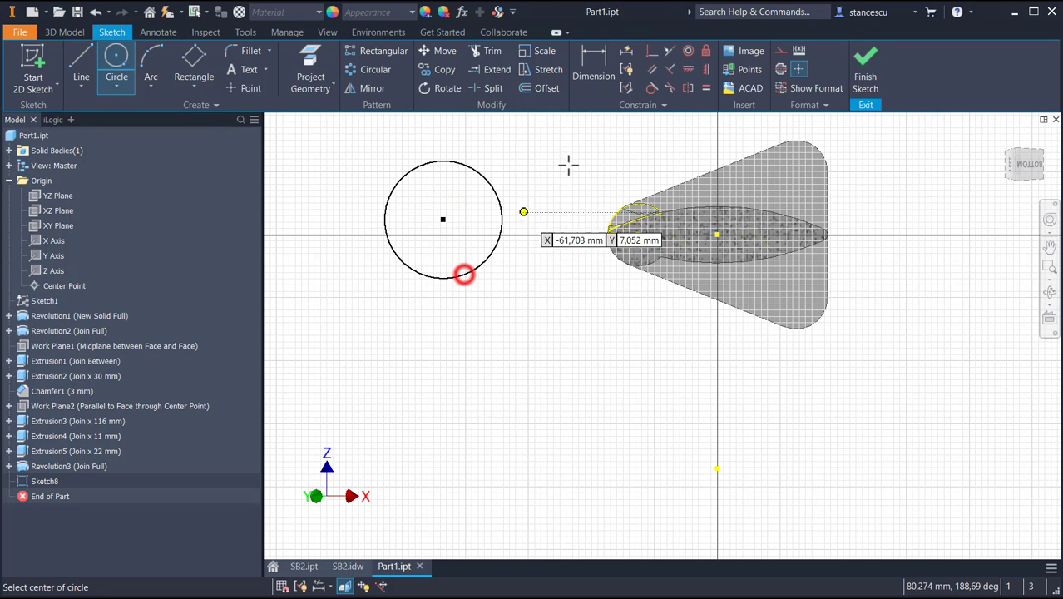
click(707, 88)
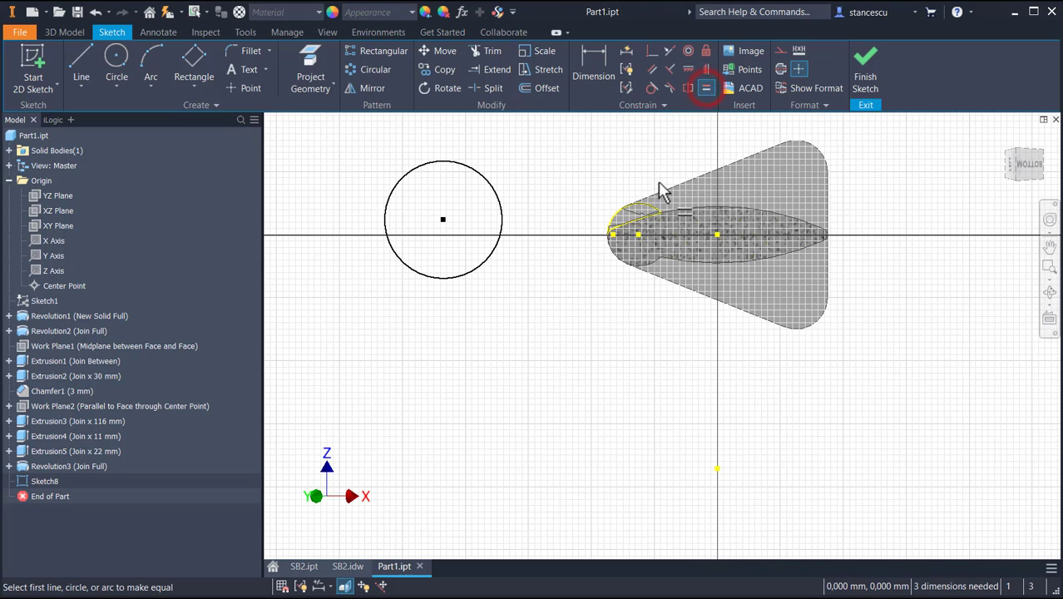
click(643, 204)
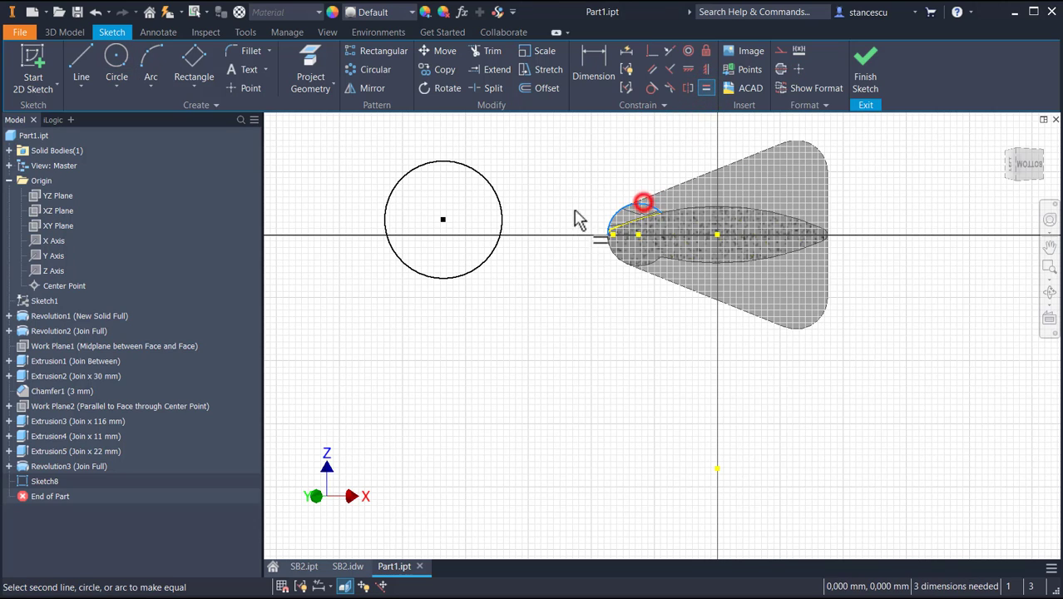
click(498, 204)
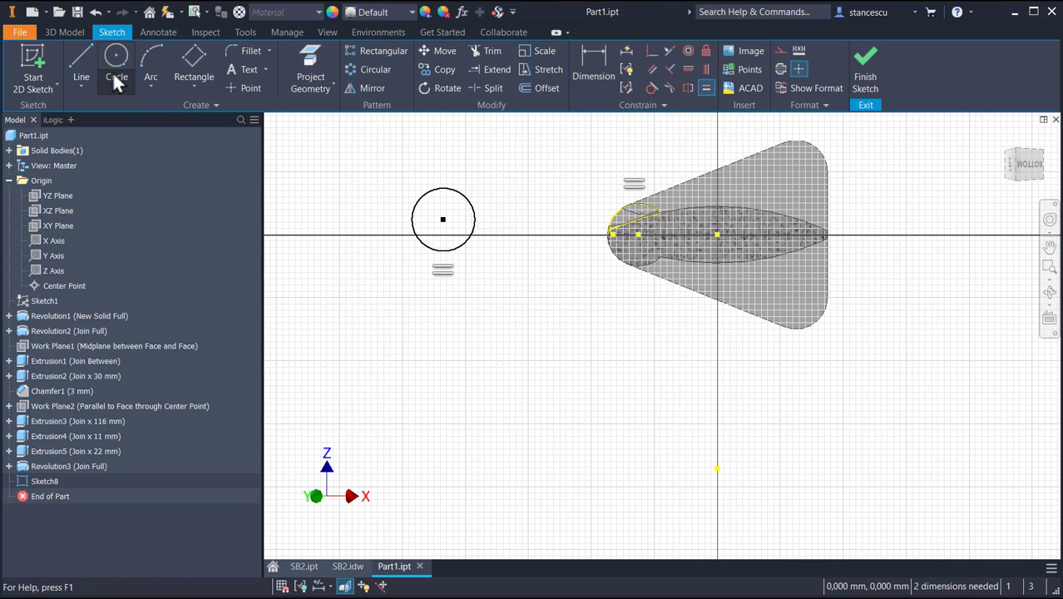
Draw a vertical chord about 16 mm long across the circle's flange side and trim away the small arc beyond it
click(87, 56)
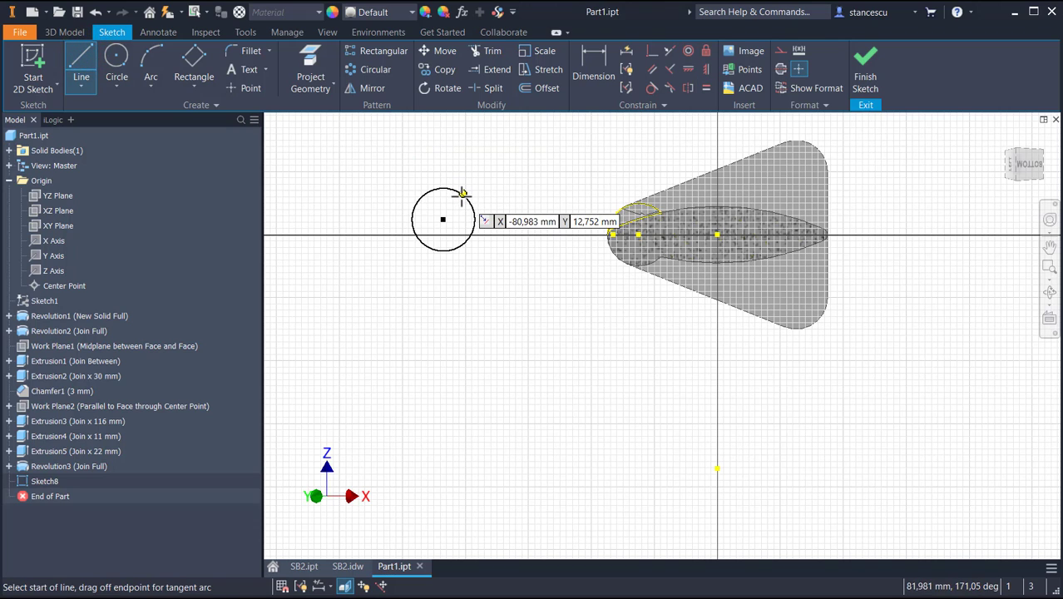
click(462, 195)
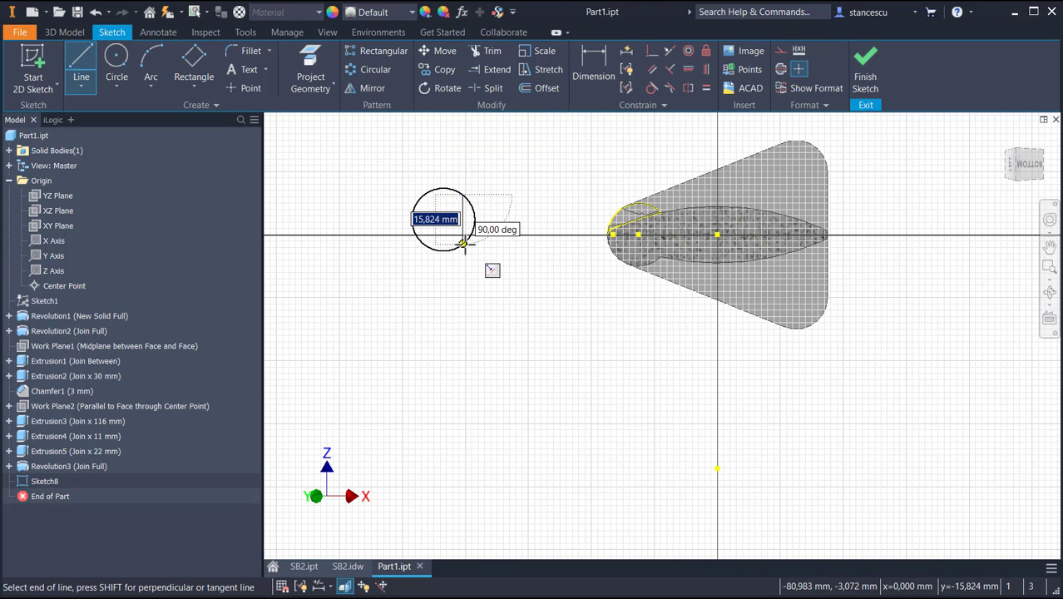
click(464, 244)
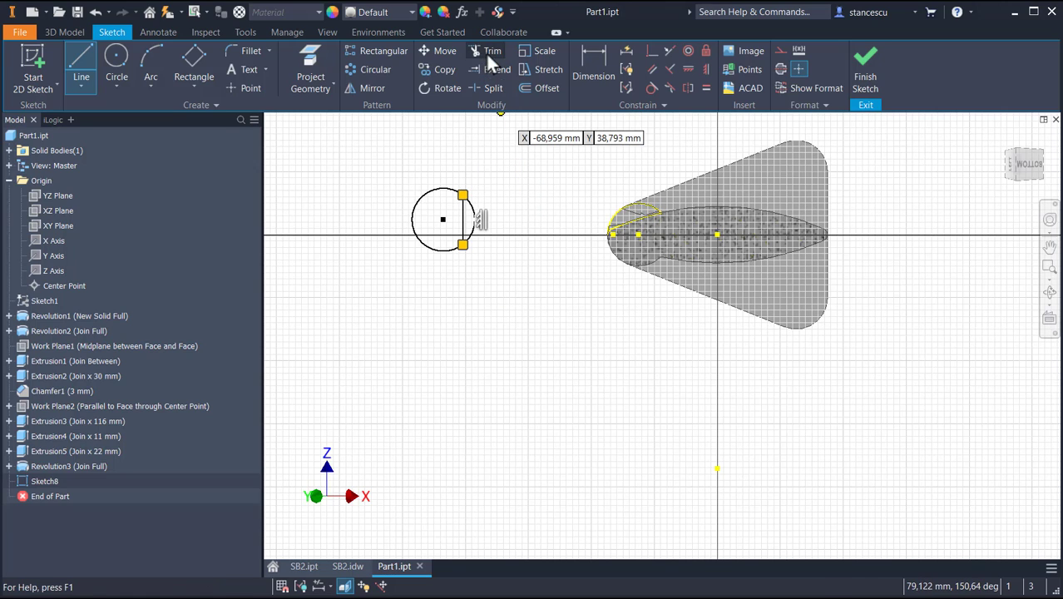
click(489, 53)
click(473, 216)
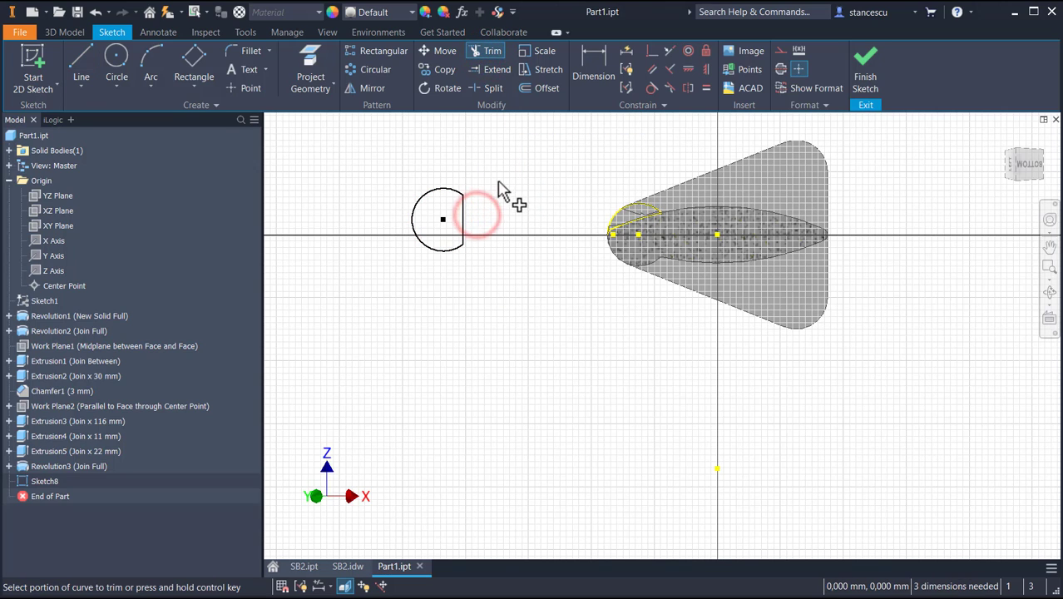
key(Escape)
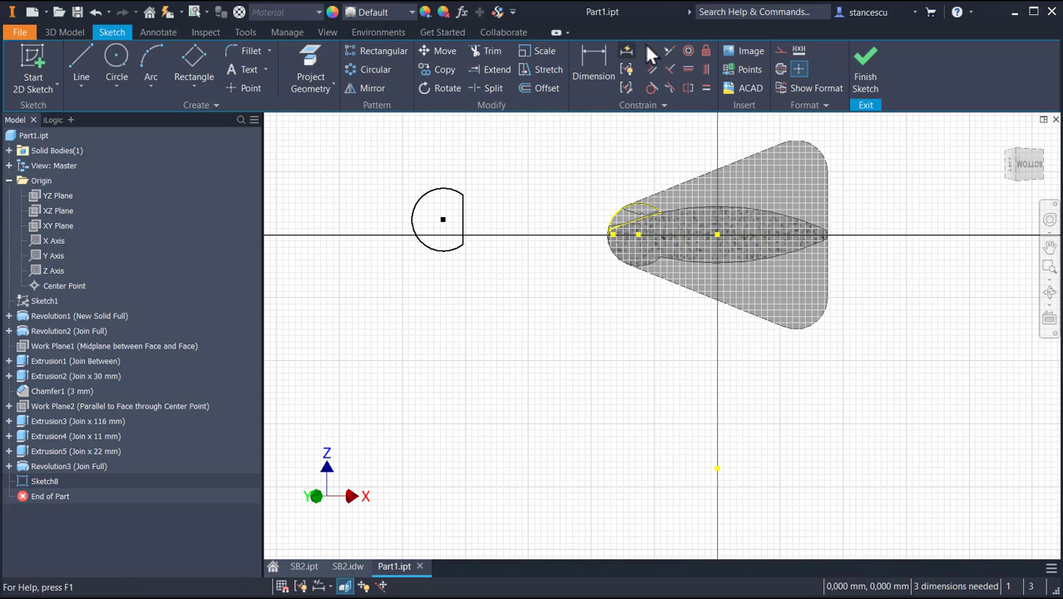
Constrain the chord coincident with the arc's center so the profile becomes a half circle
click(649, 52)
click(463, 206)
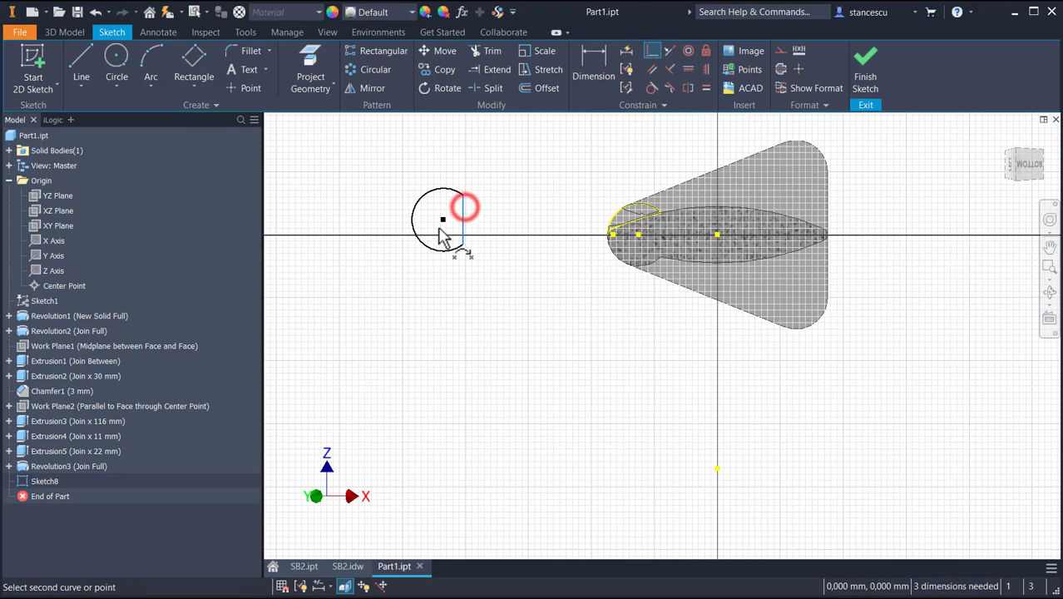
click(443, 219)
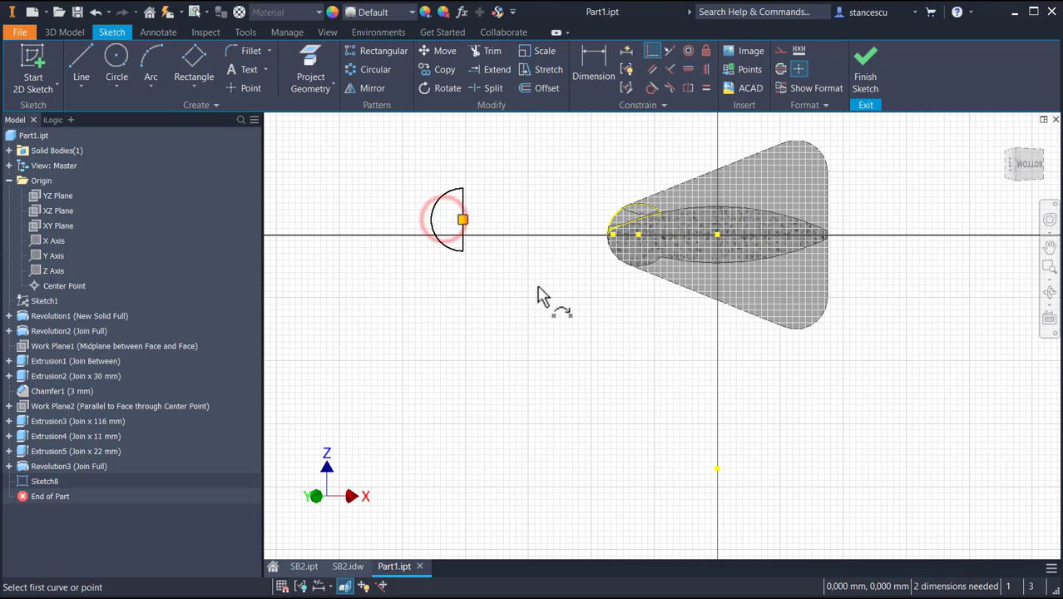
scroll(541, 299, up, 3)
middle_drag(569, 294, 602, 422)
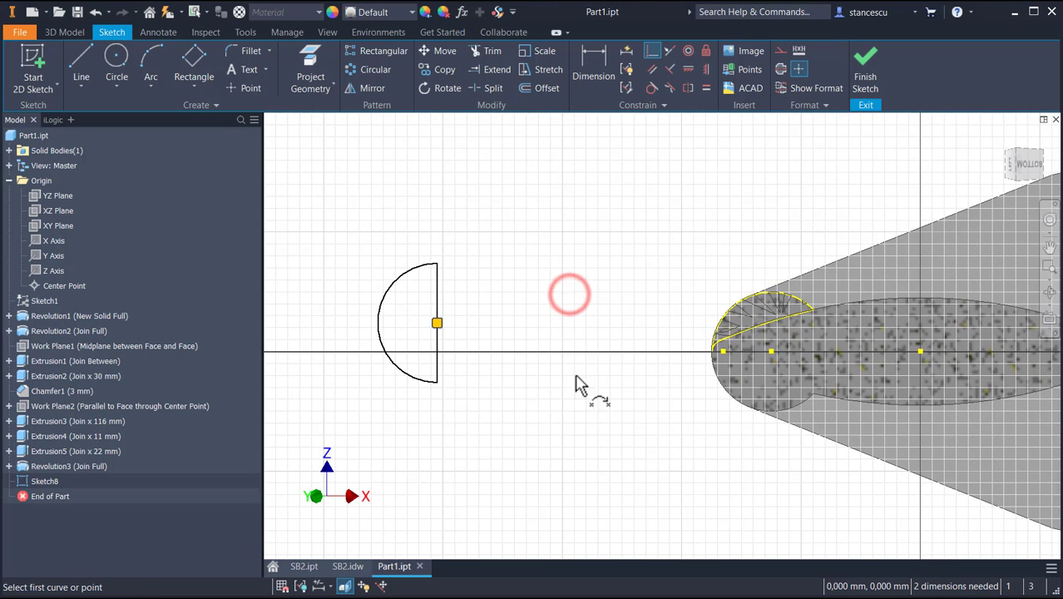
key(Escape)
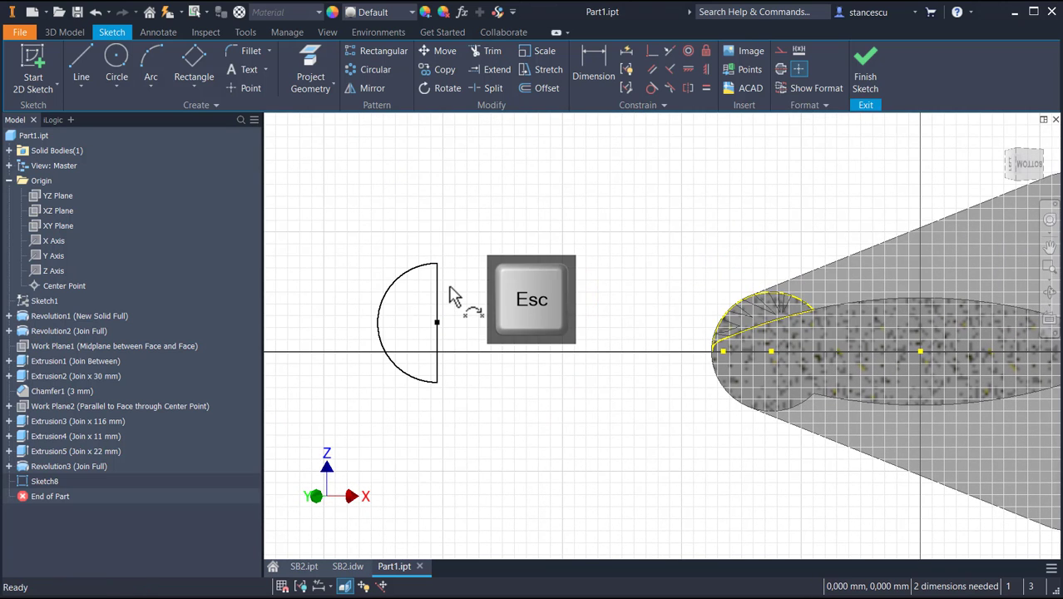
Convert the straight line to a centerline, make the half circle's center coincident with the boss arc's center, and finish the sketch
click(441, 287)
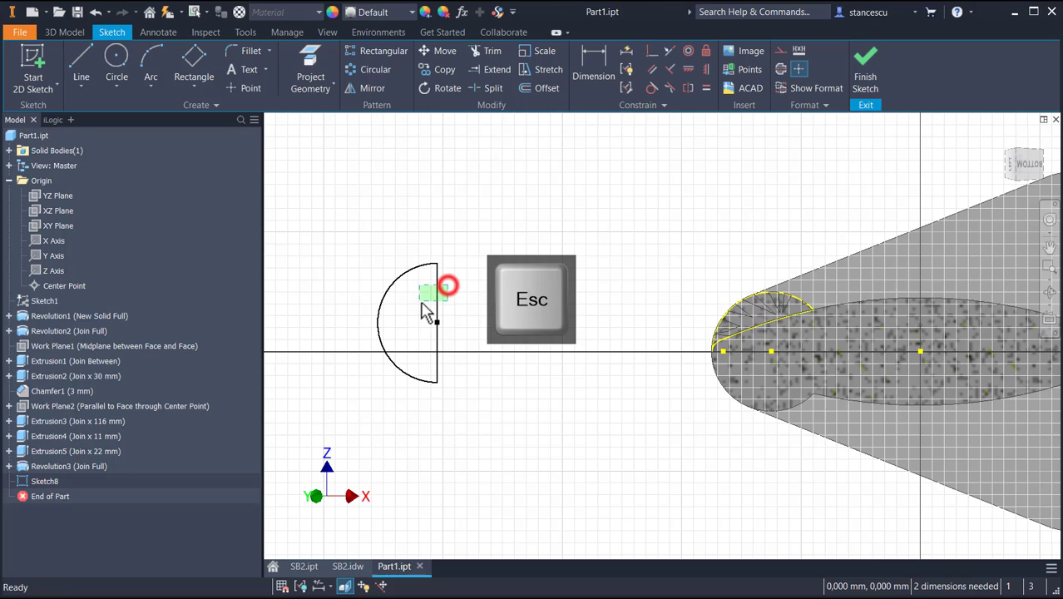
click(780, 70)
click(652, 52)
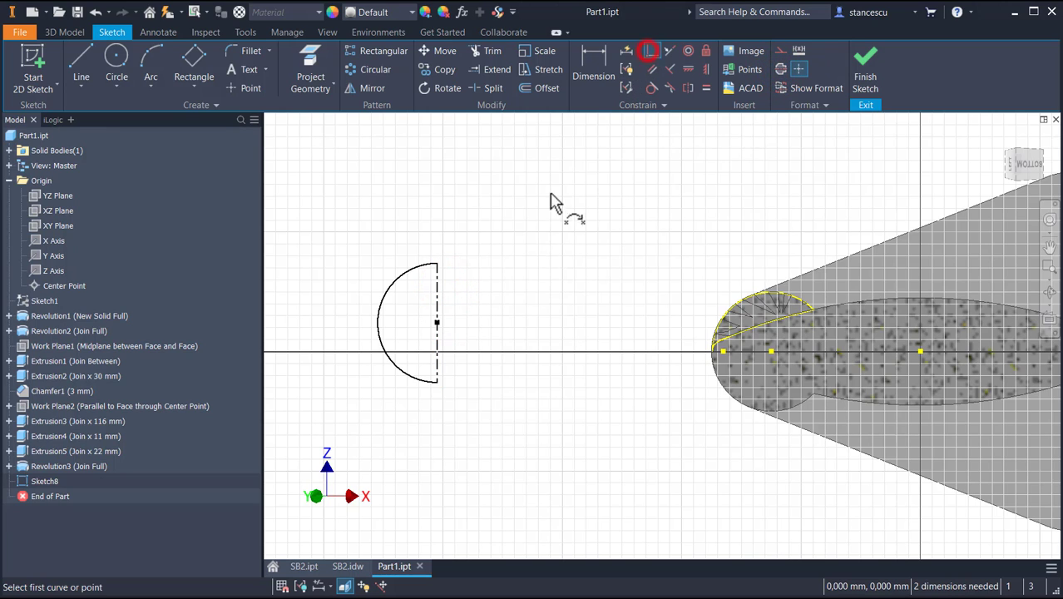
click(438, 323)
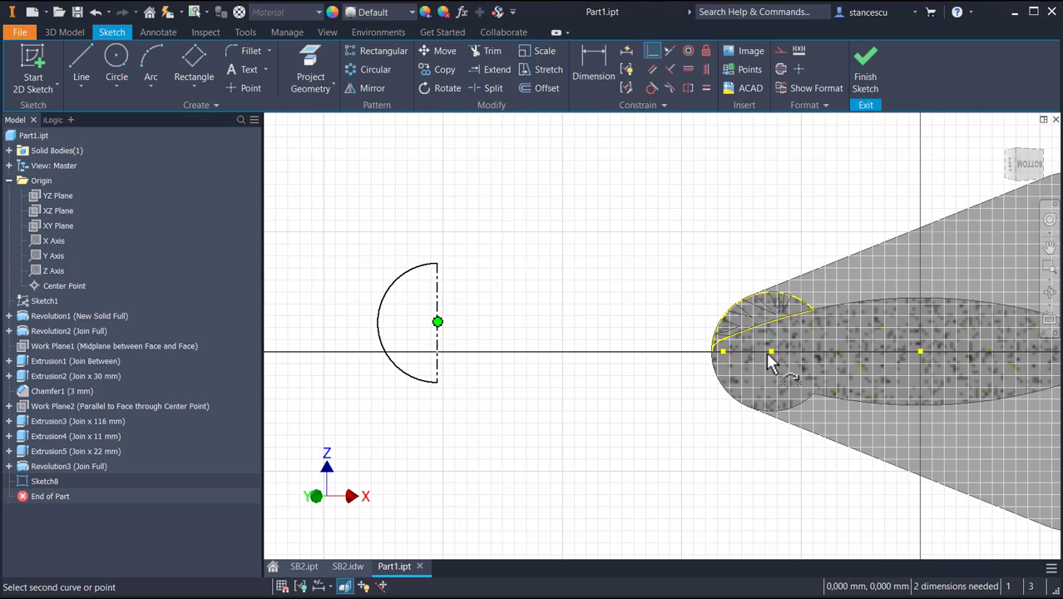
click(772, 358)
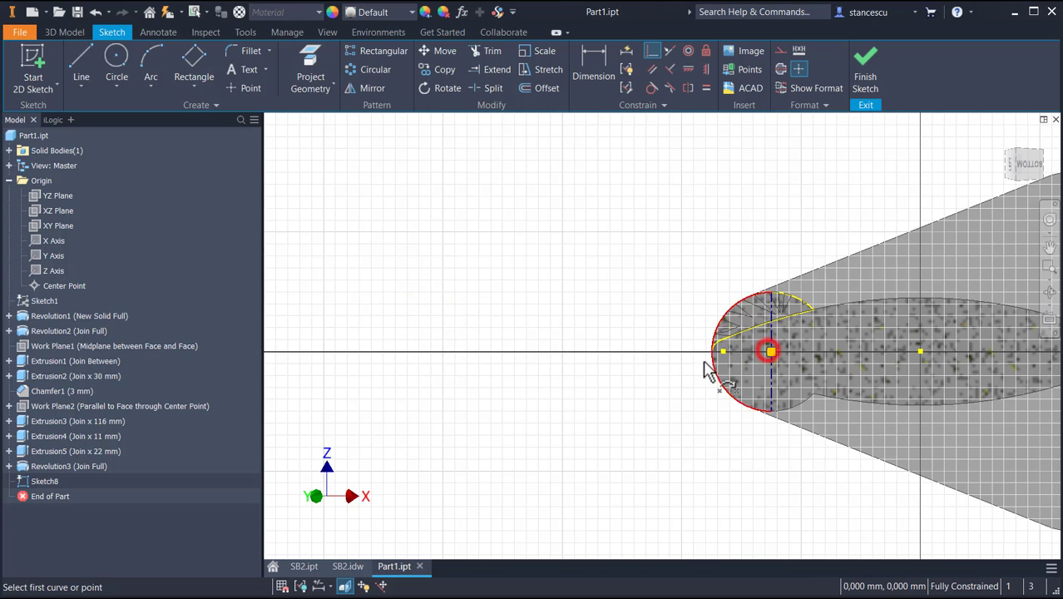
click(866, 75)
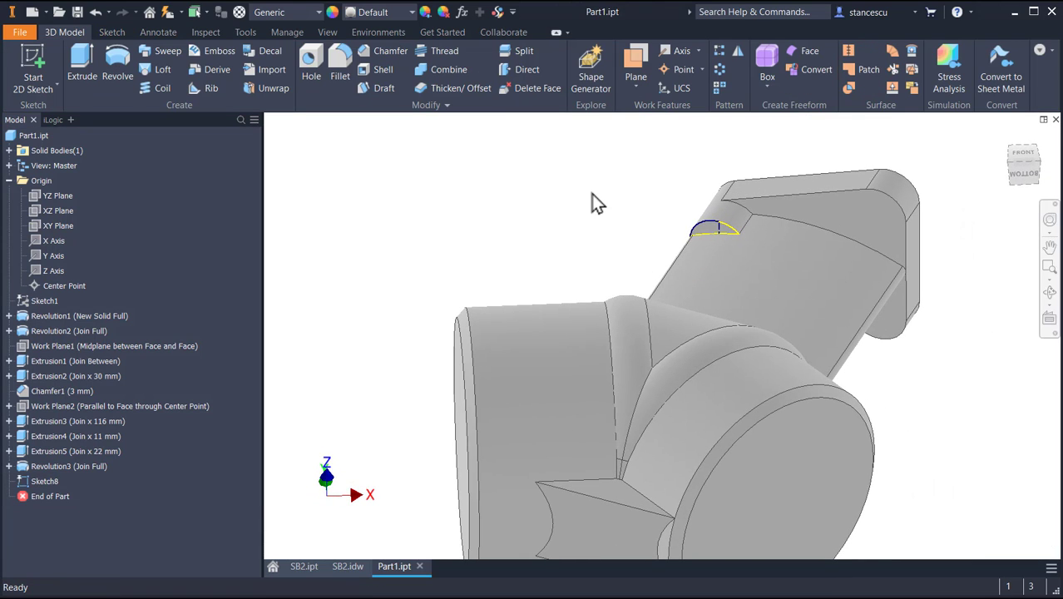
Revolve both half-circle profile regions a full 360° about the sketch centerline, joining the spherical end to the flange boss
click(114, 59)
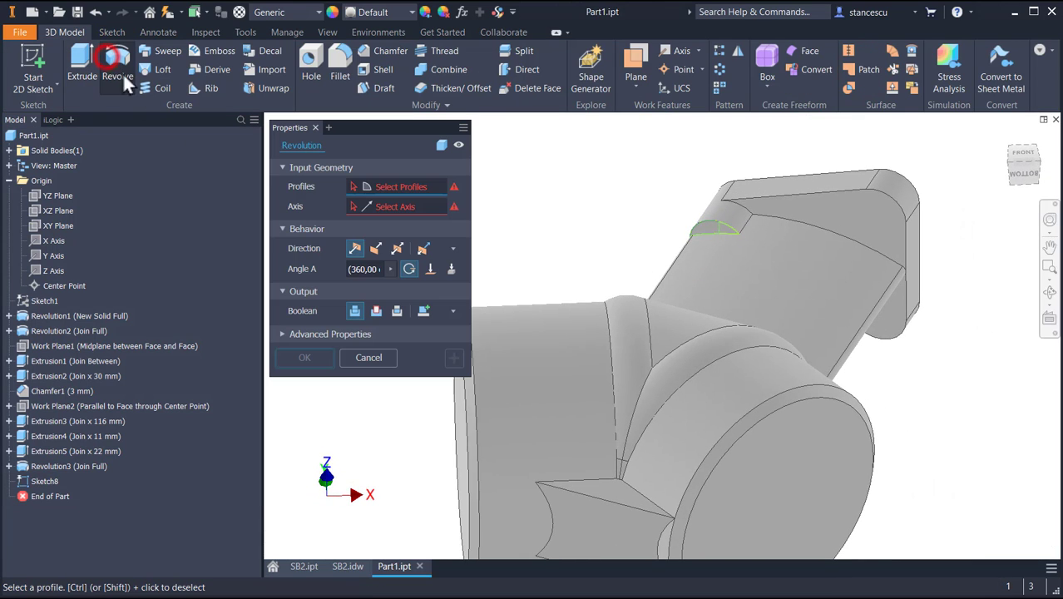
click(695, 249)
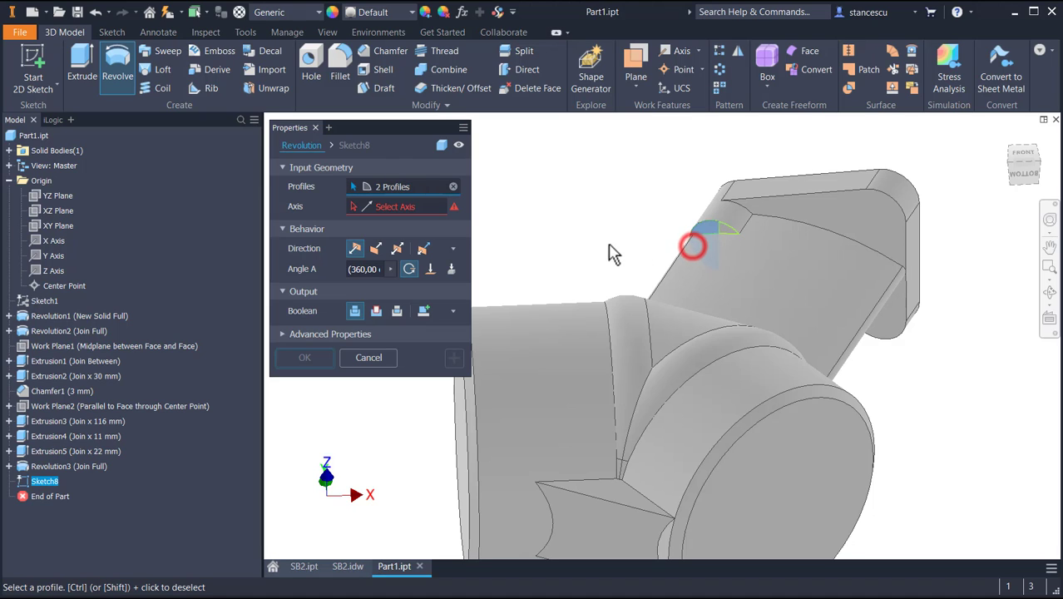
click(417, 209)
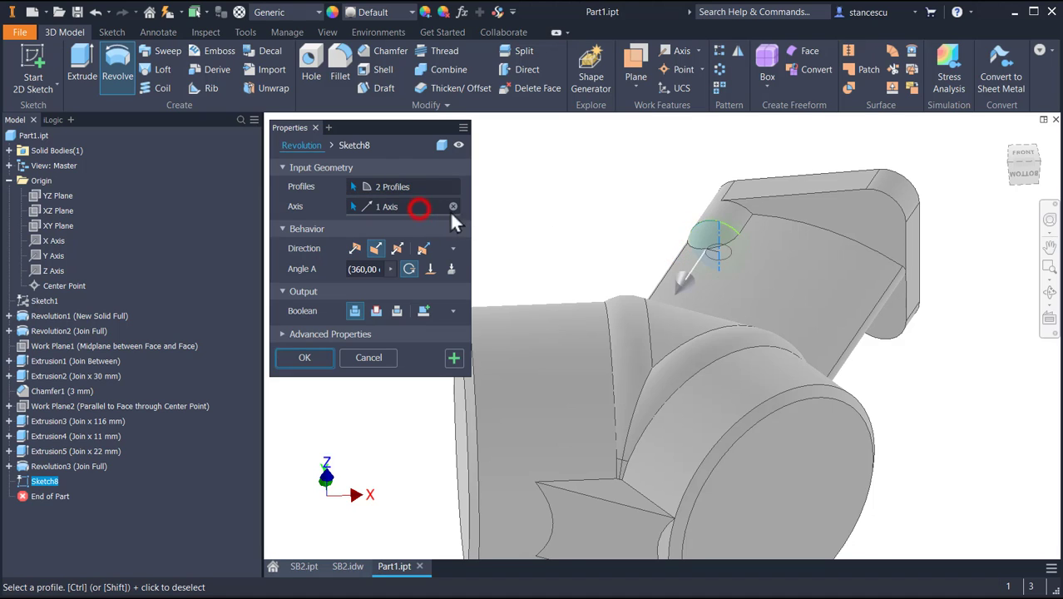
click(298, 359)
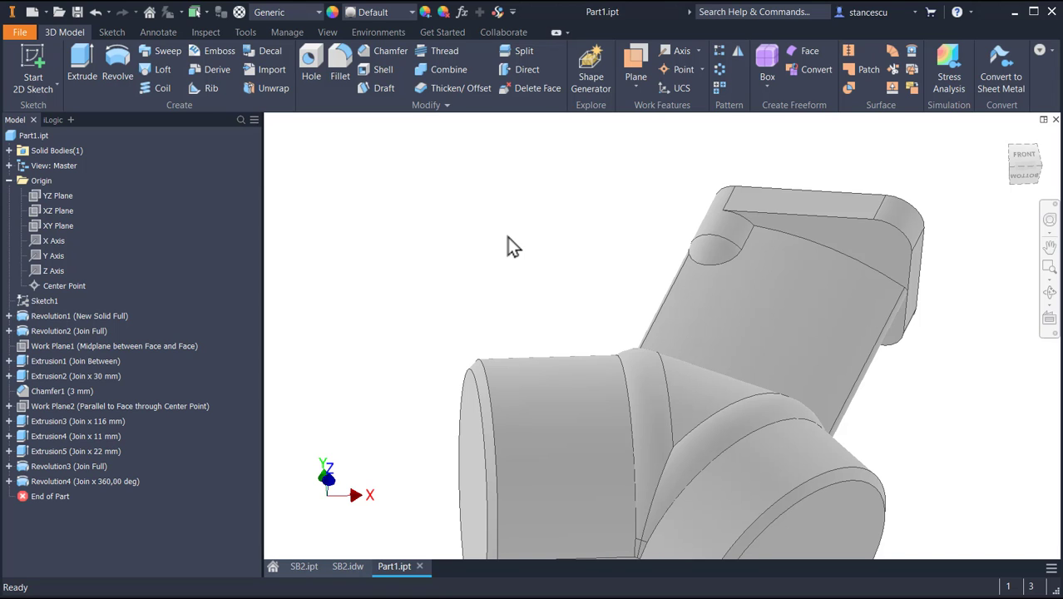
key(F6)
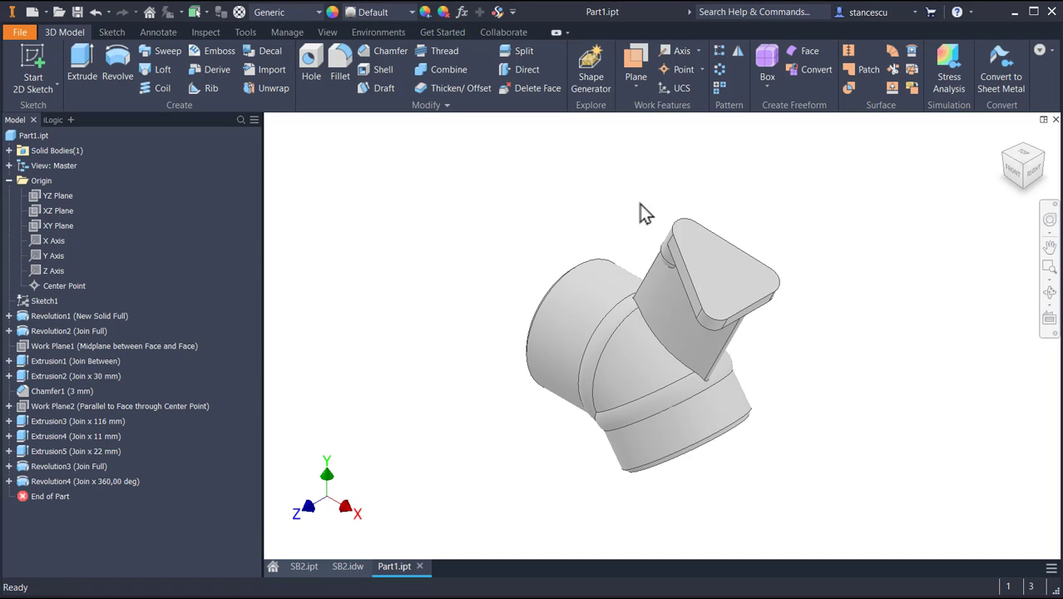
Check the M10 hole depths in the SB2 drawing, and create a sketch of projected corner centers on the flange's triangular outer face
click(348, 567)
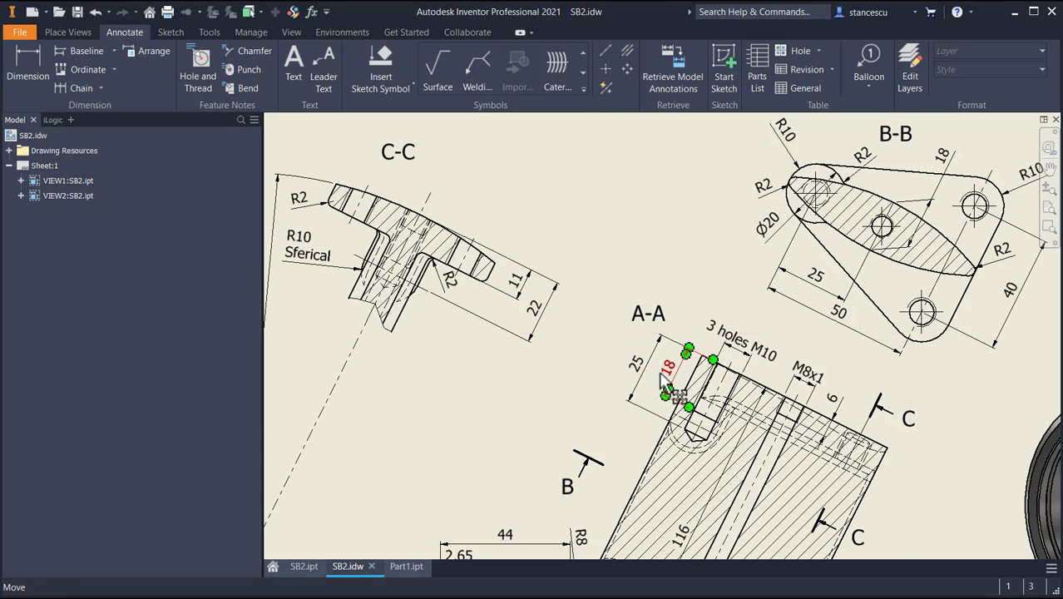
click(406, 566)
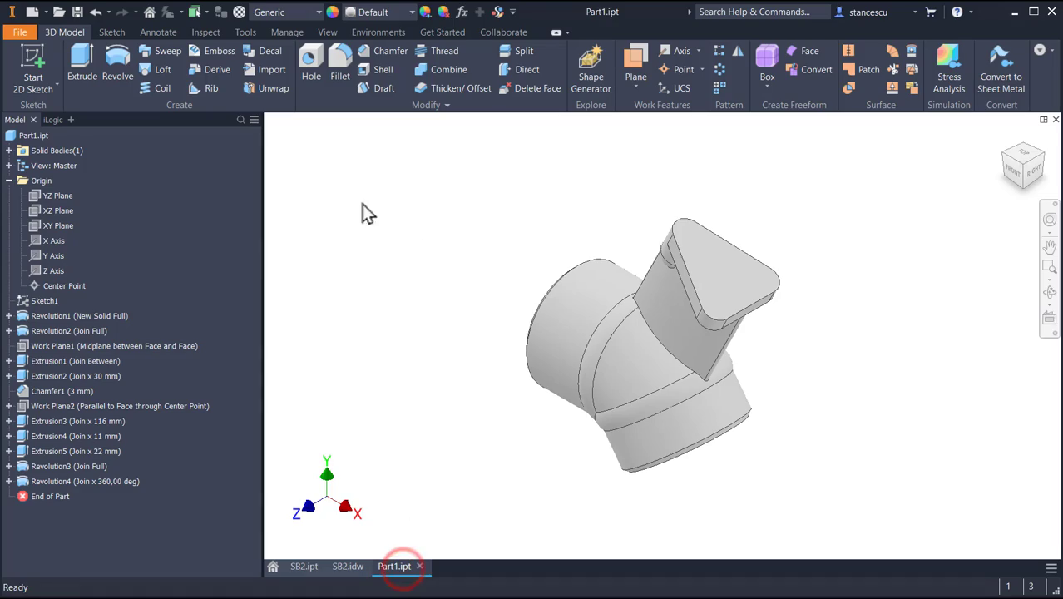
click(711, 256)
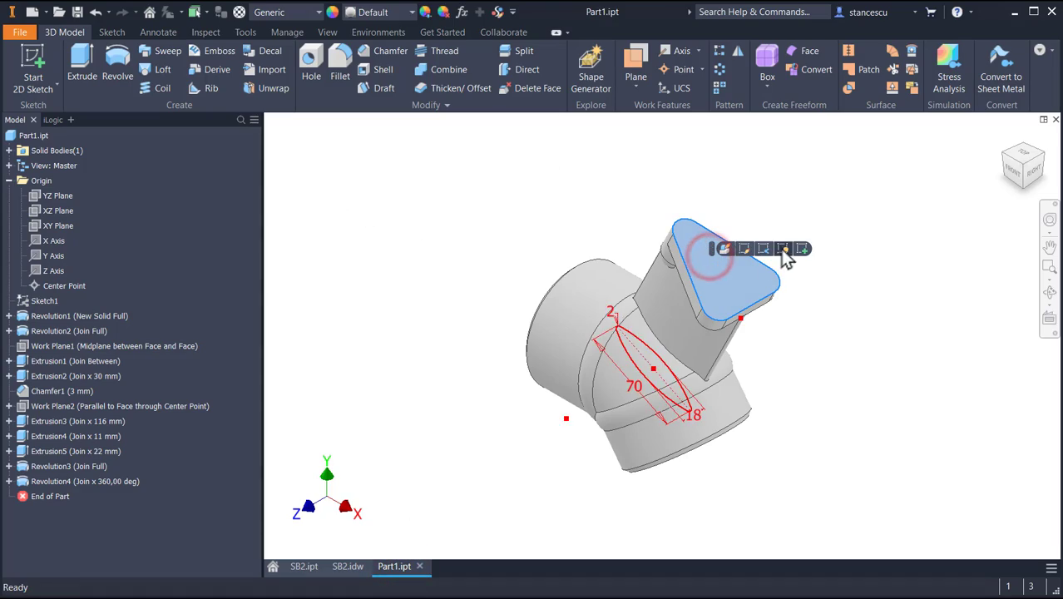
click(803, 249)
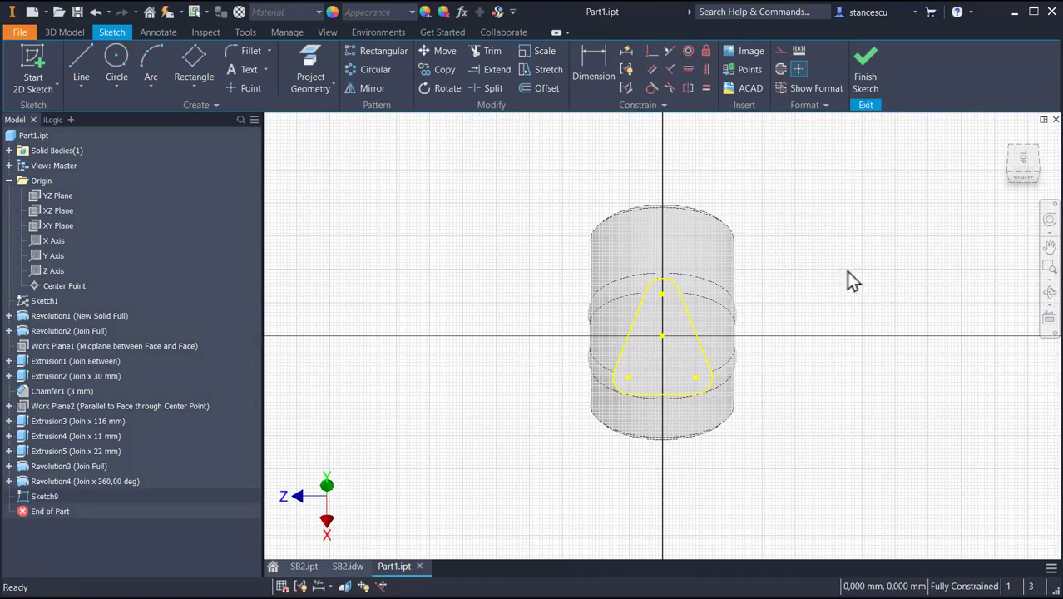
click(864, 73)
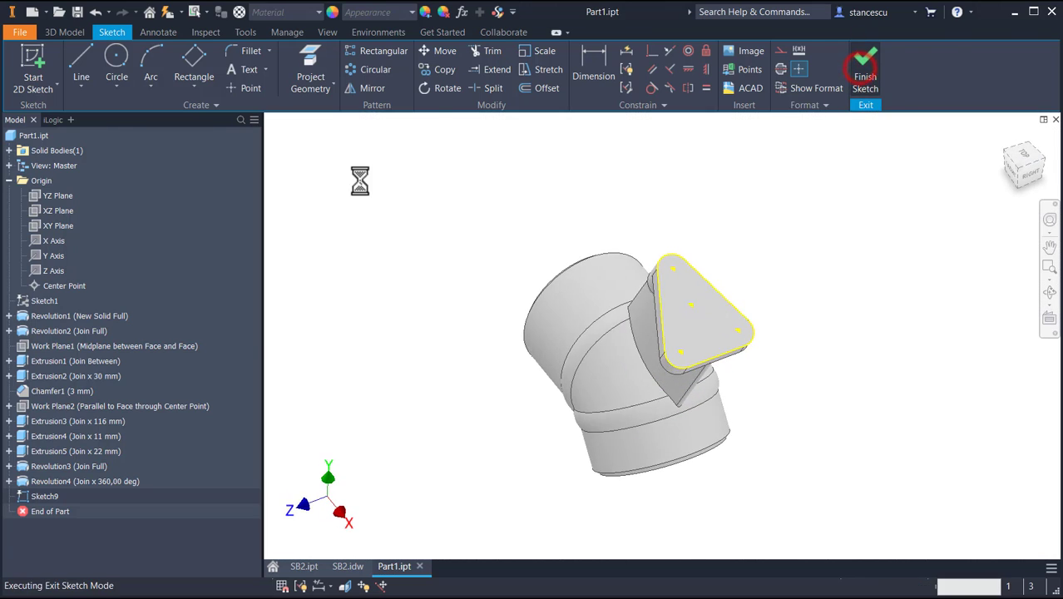
Add M10x1.5 tapped holes, class 6H, at the flange's three corner centers with 18 mm thread depth and 25 mm drill depth
click(310, 60)
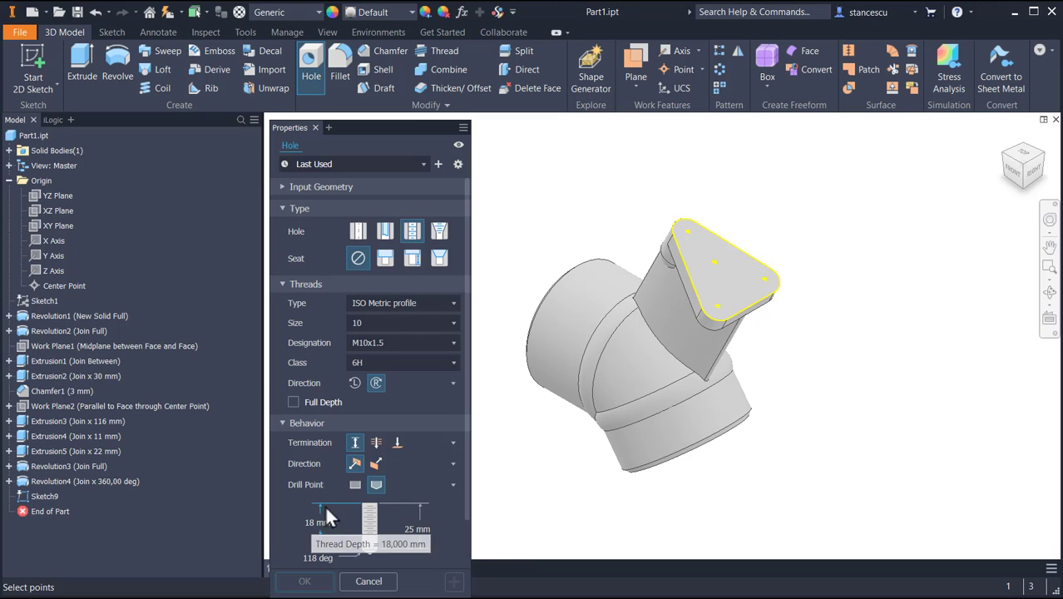
click(689, 232)
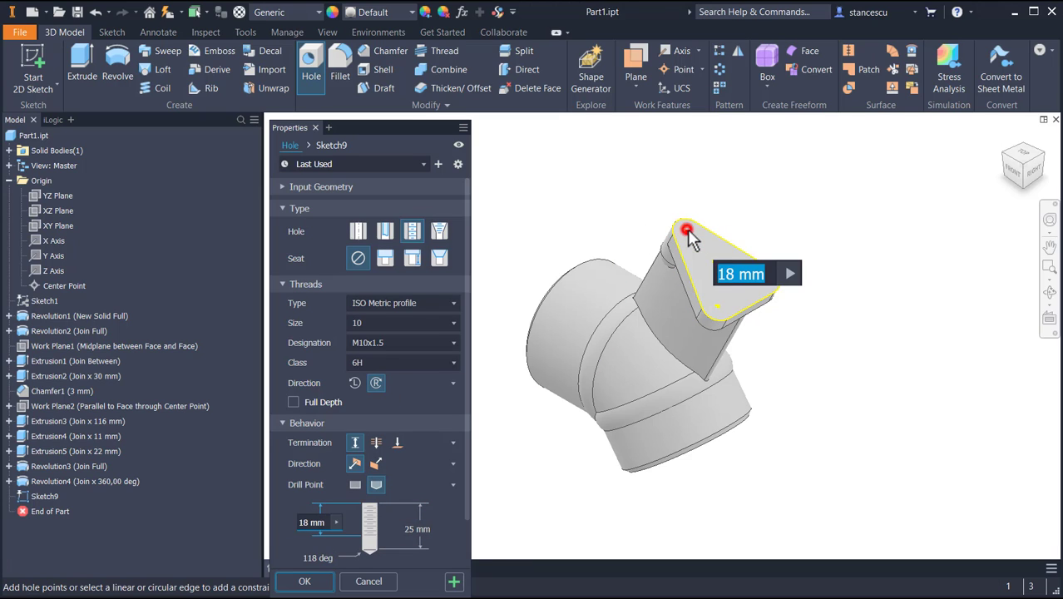
click(719, 310)
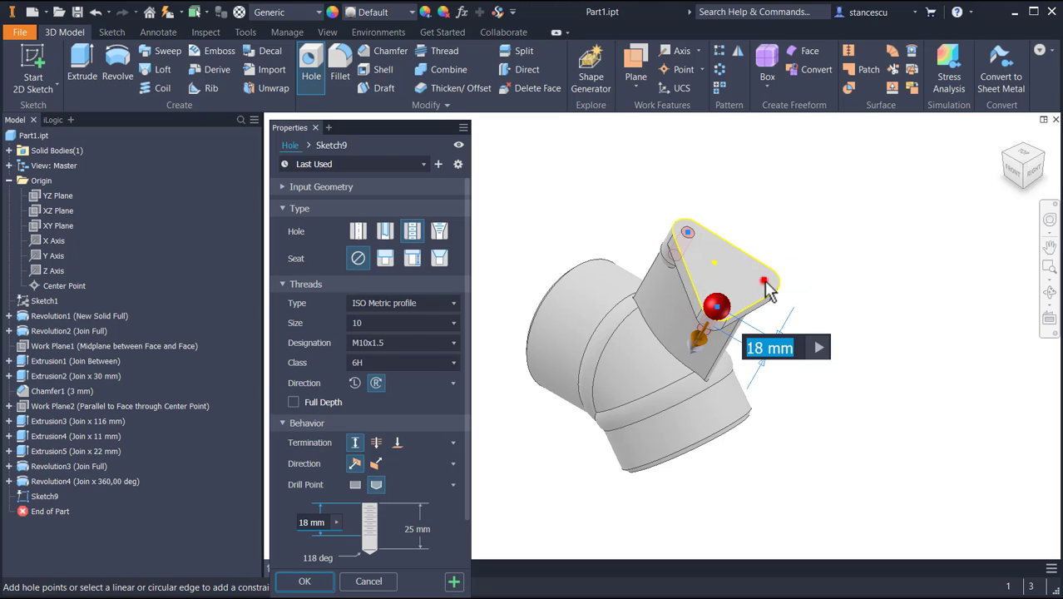
click(764, 283)
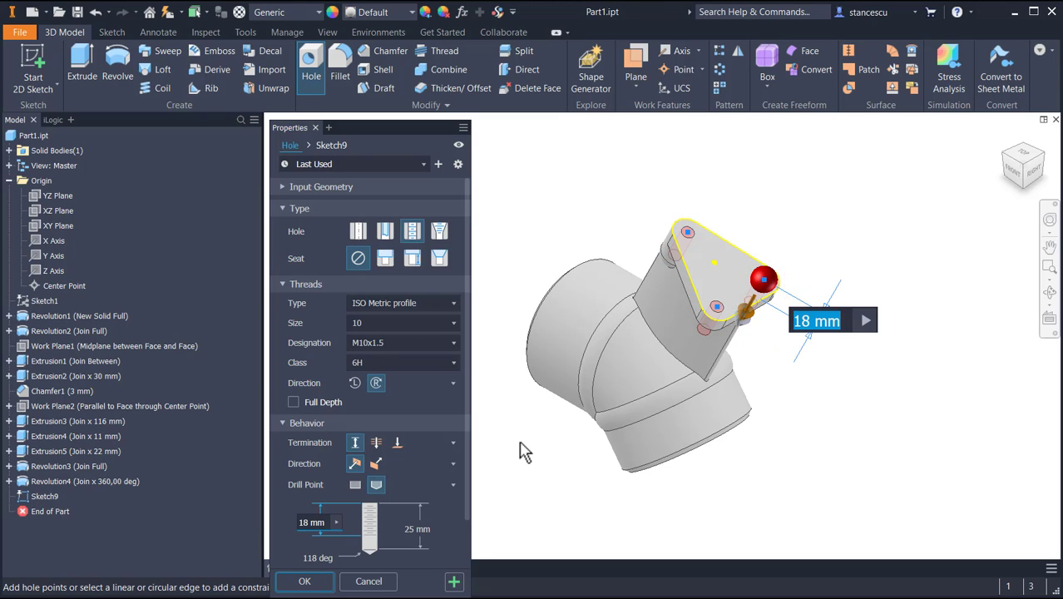
click(454, 581)
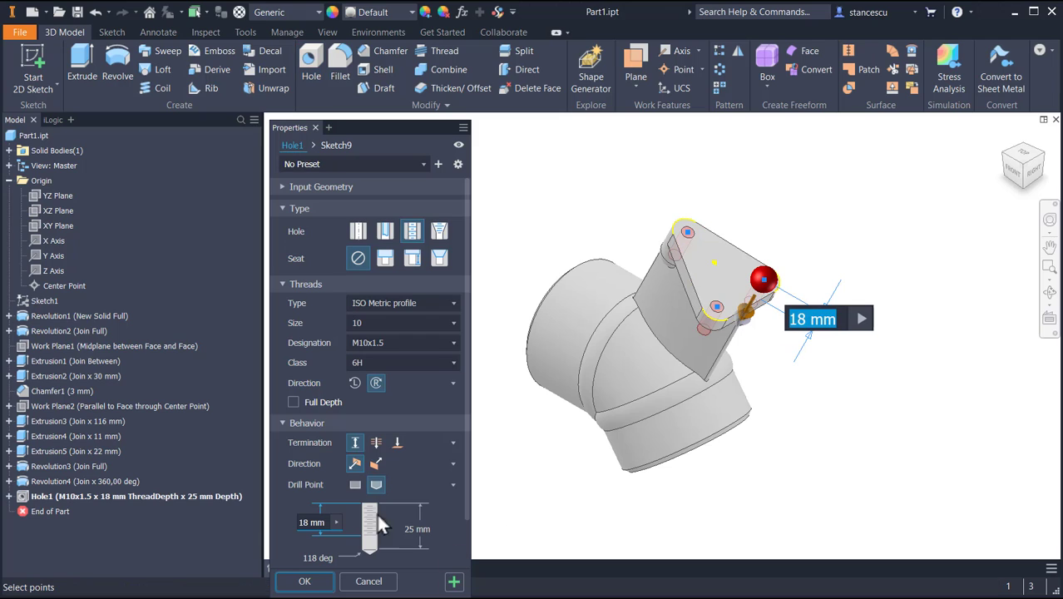
click(305, 581)
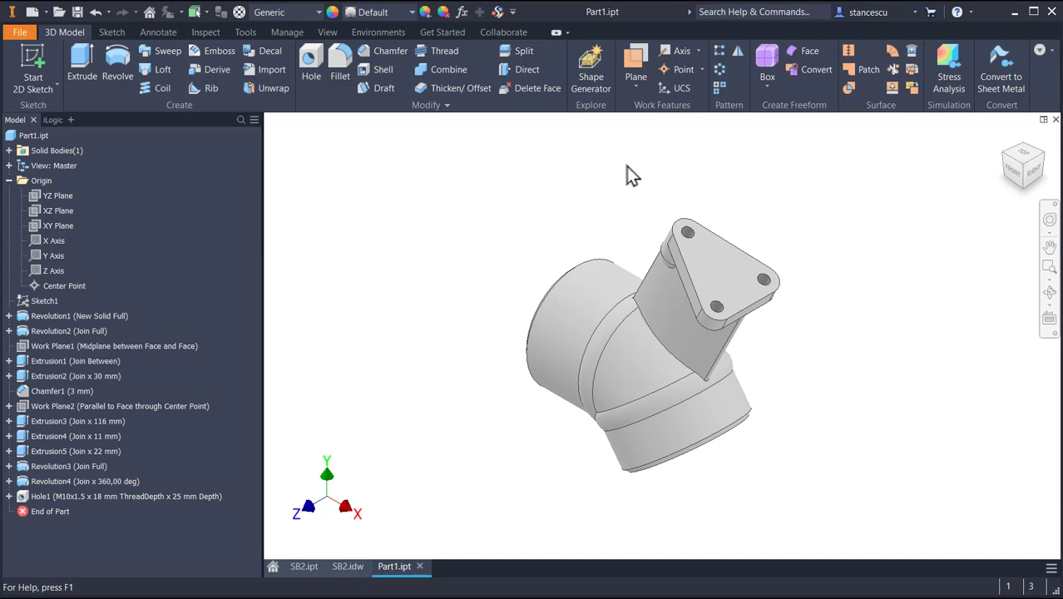
Examine the SB2 drawing's section A-A for the M8x1 hole through the arm and the tubular ends' bore dimensions, plus section B-B
click(340, 568)
middle_drag(737, 451, 717, 300)
drag(799, 225, 803, 229)
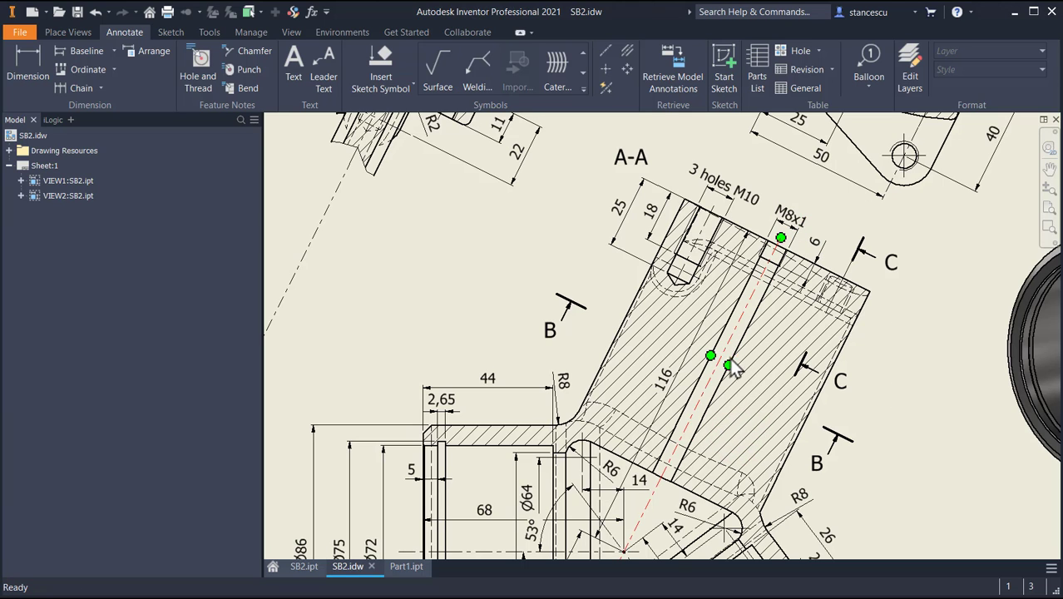
middle_drag(713, 382, 813, 166)
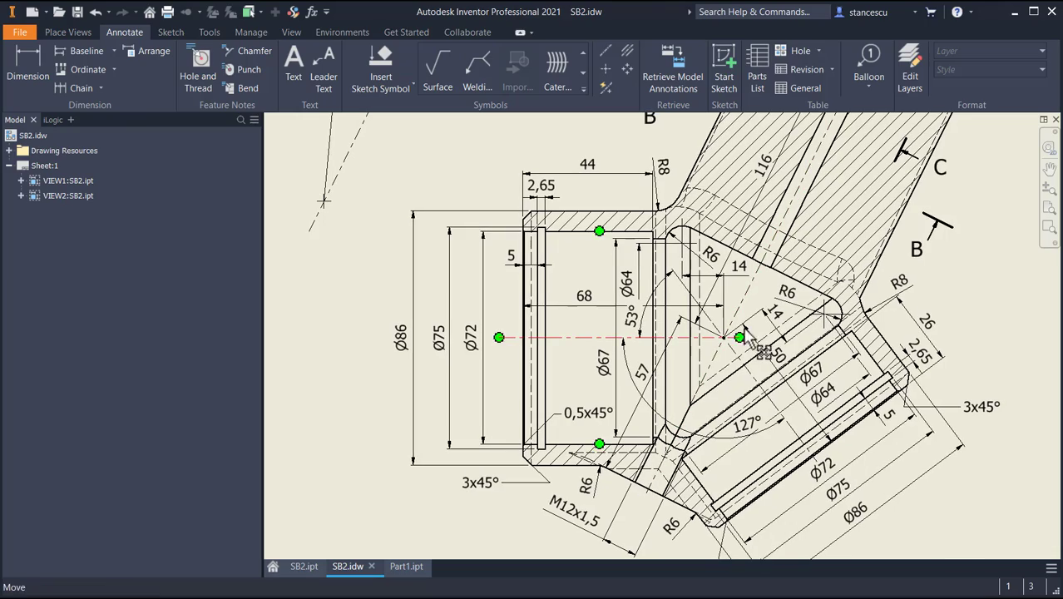
mouse_move(761, 261)
middle_down()
mouse_move(687, 382)
mouse_move(569, 532)
middle_up()
scroll(673, 331, down, 5)
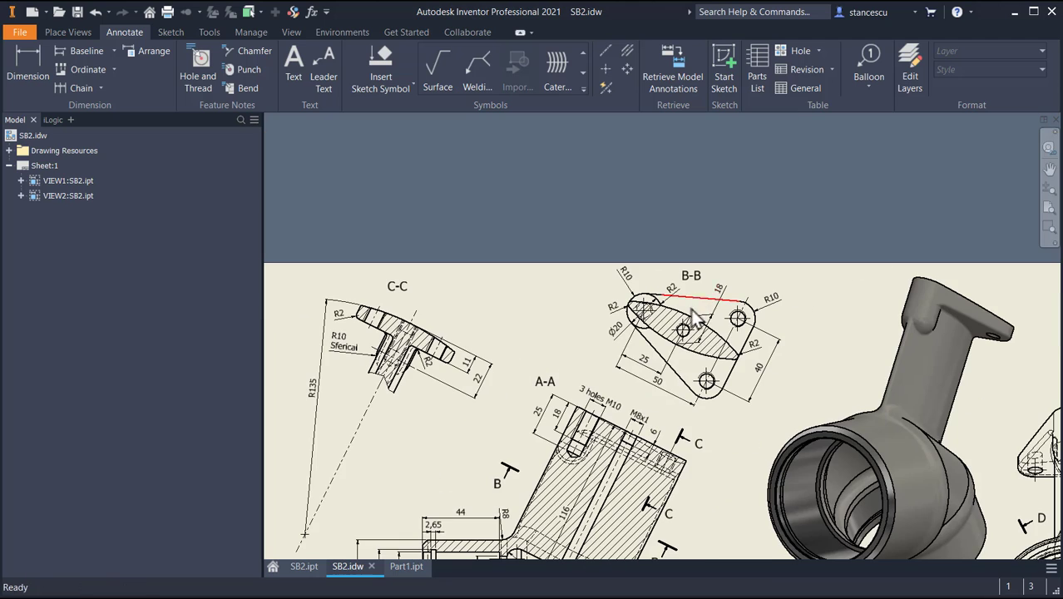
middle_drag(665, 364, 721, 284)
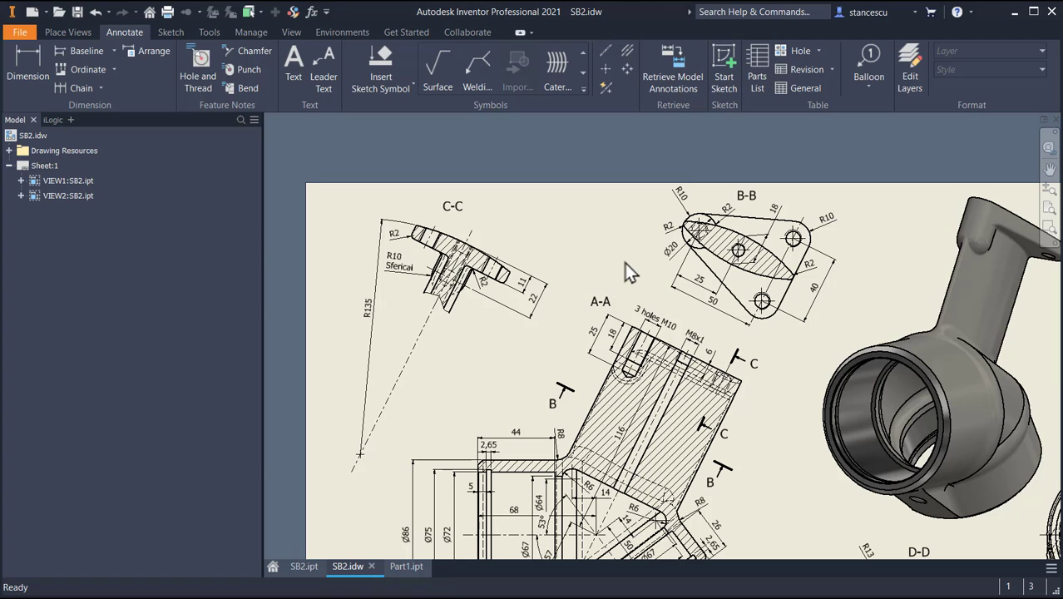
middle_drag(625, 263, 674, 178)
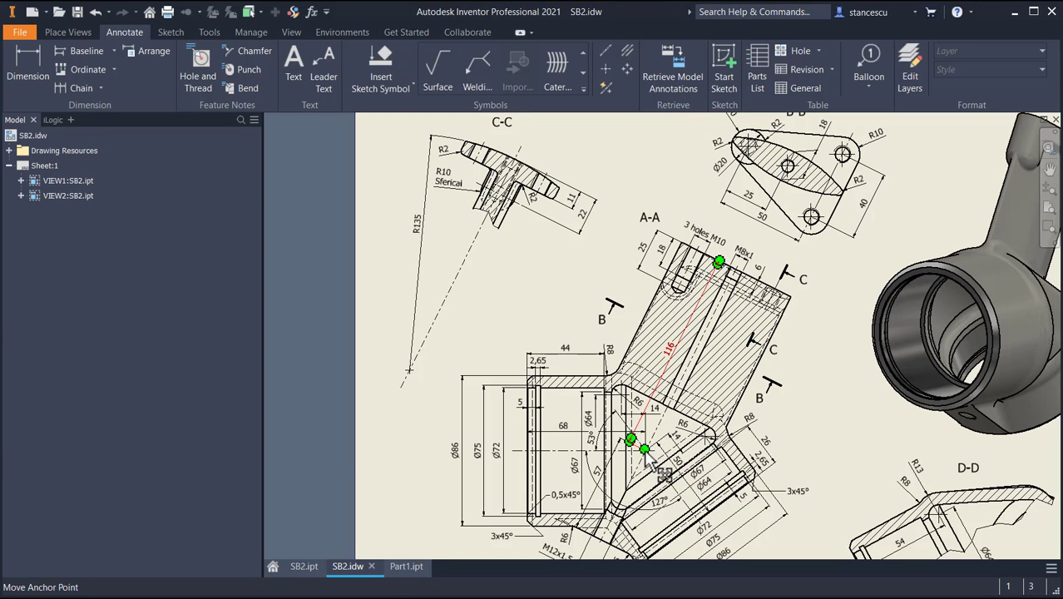
In Part1.ipt, create a sketch on the triangular flange's outer face with its automatically projected geometry and finish the sketch
click(402, 567)
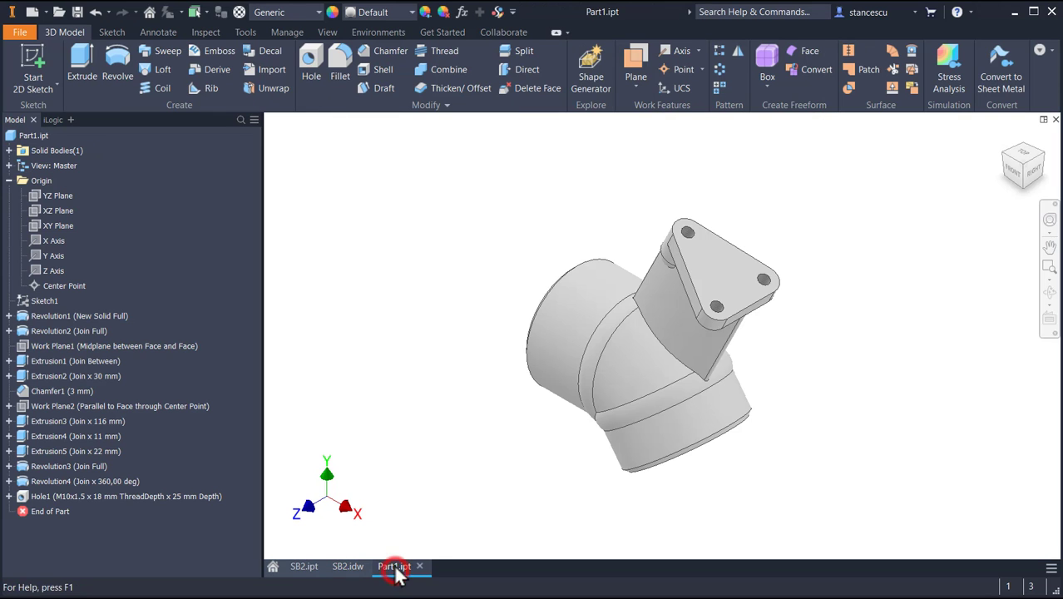
click(726, 270)
click(819, 267)
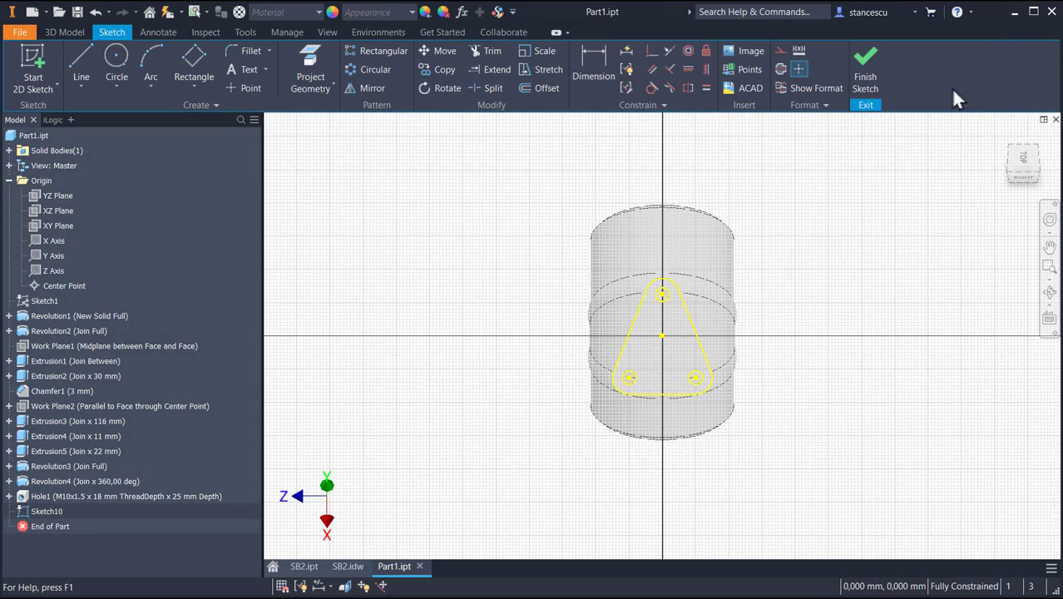
click(863, 67)
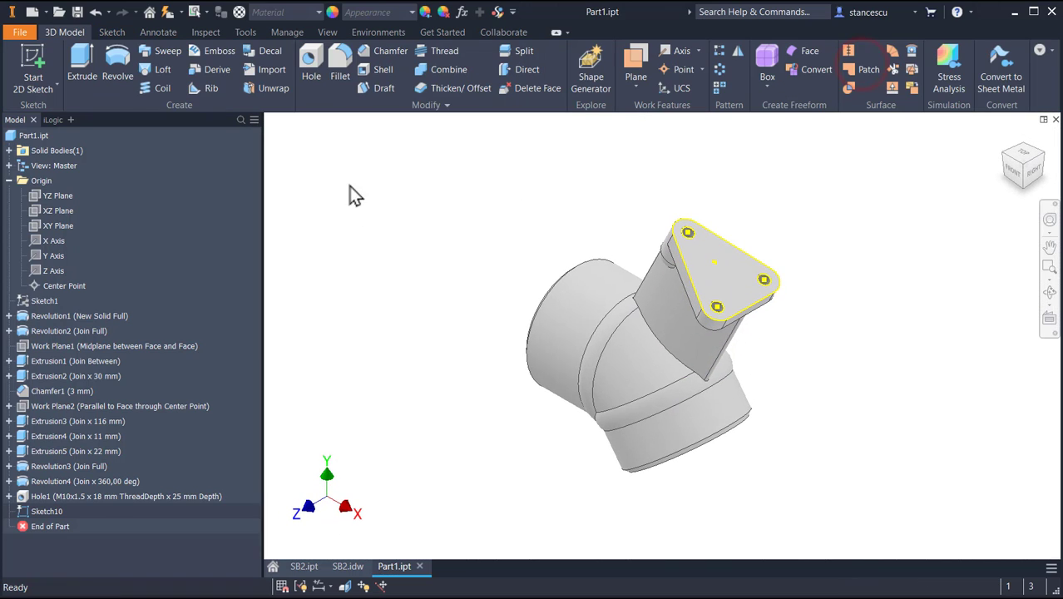
Place a tapped hole at the centre point of the triangular flange's sketch, with thread size 8 and designation M8x1
click(319, 87)
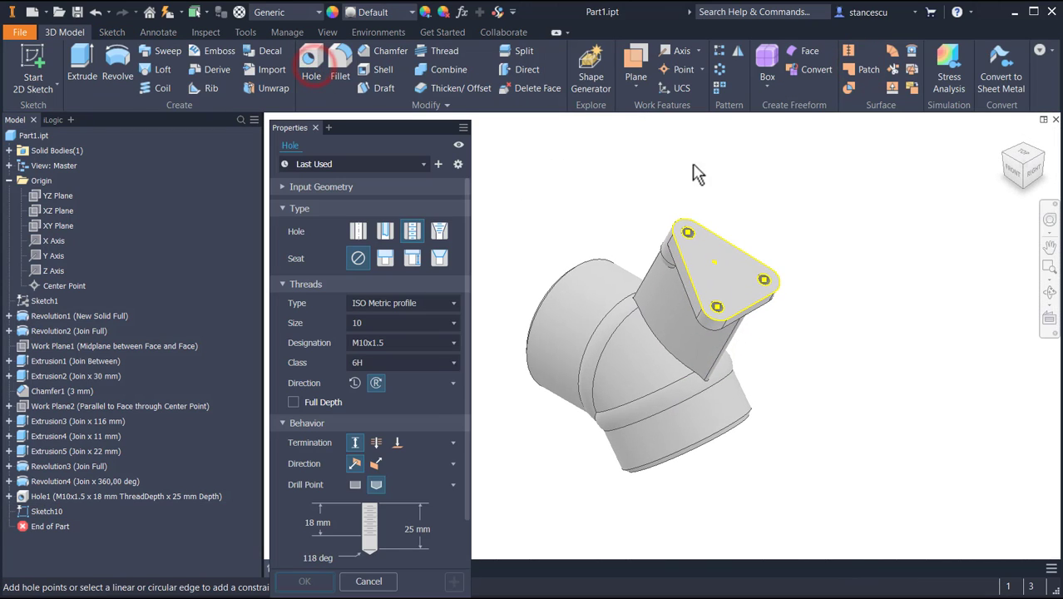
click(716, 264)
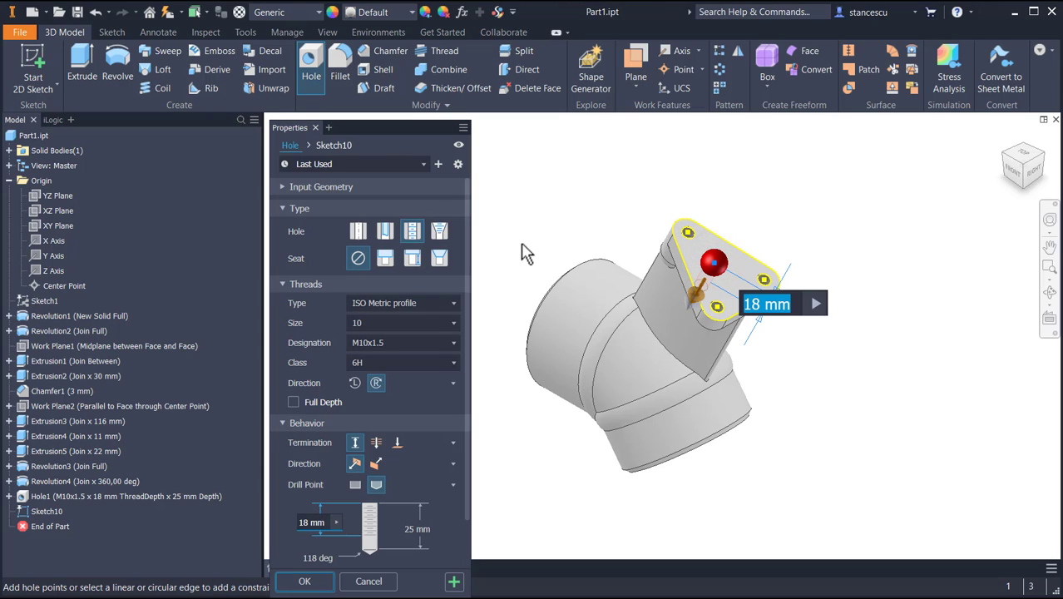
click(429, 323)
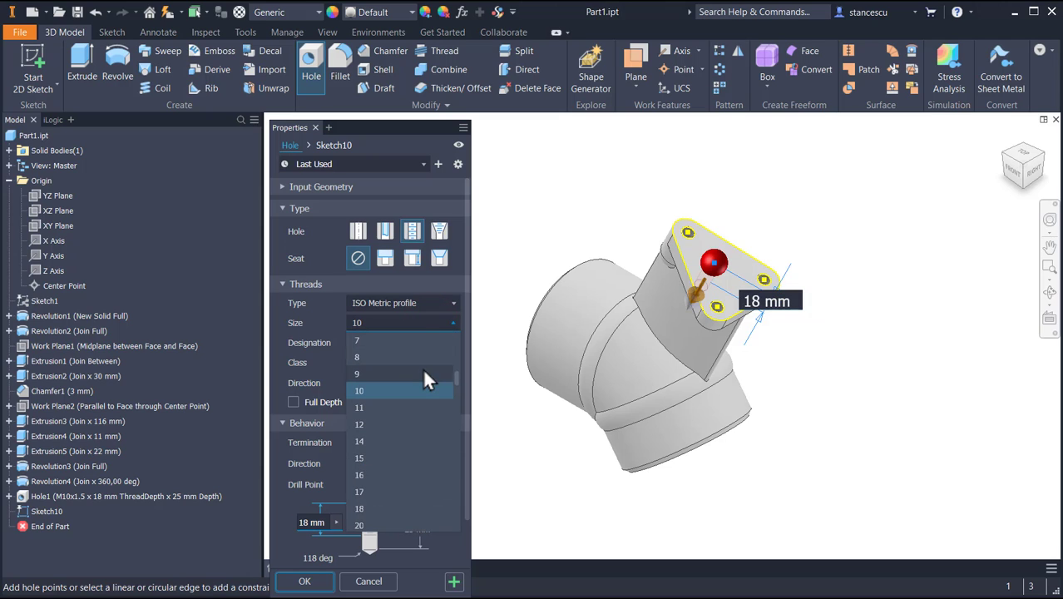
click(397, 357)
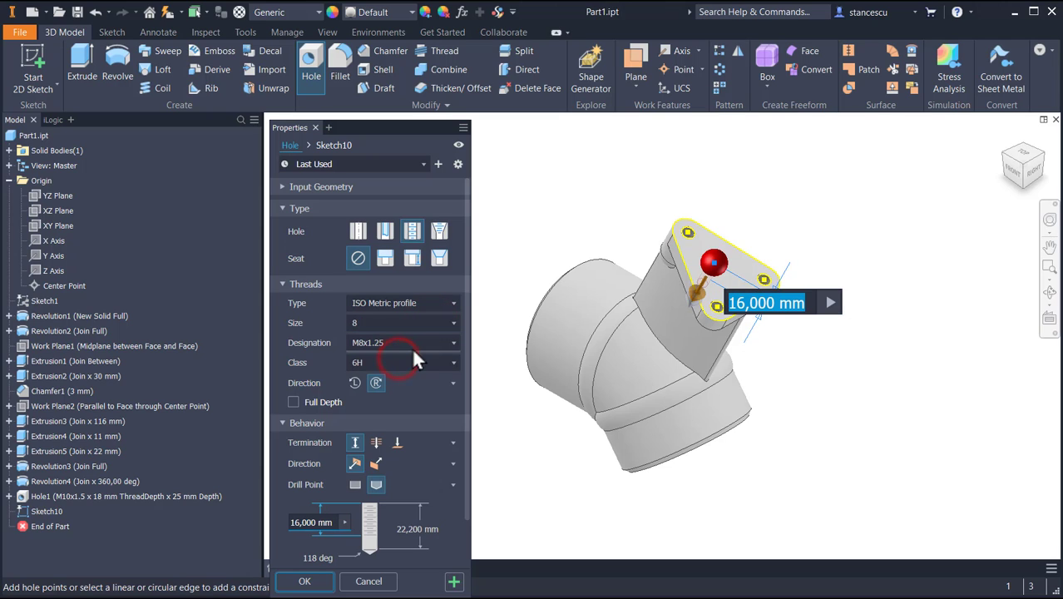
click(455, 343)
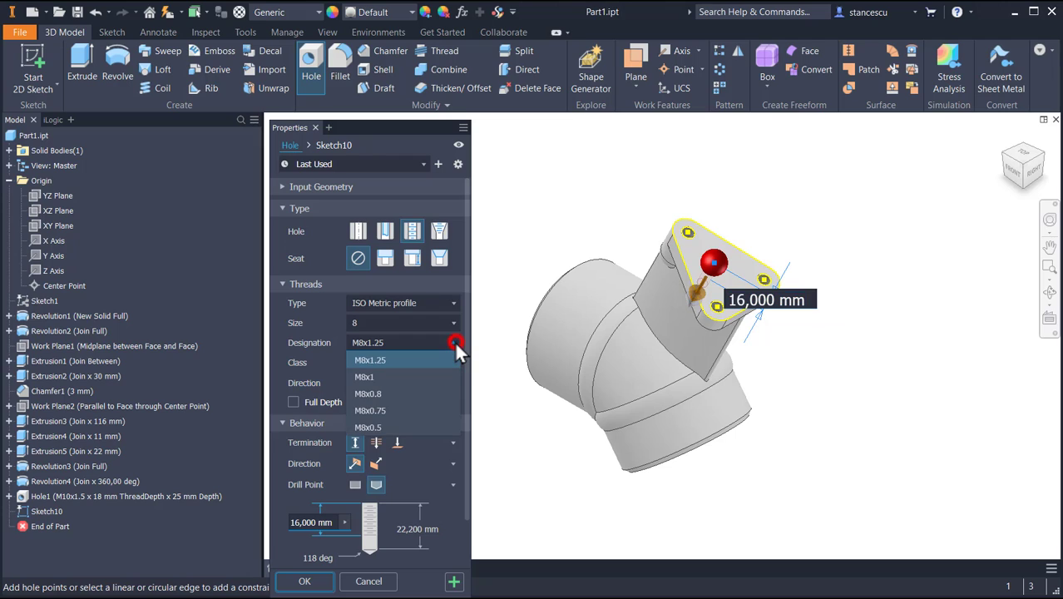
click(366, 377)
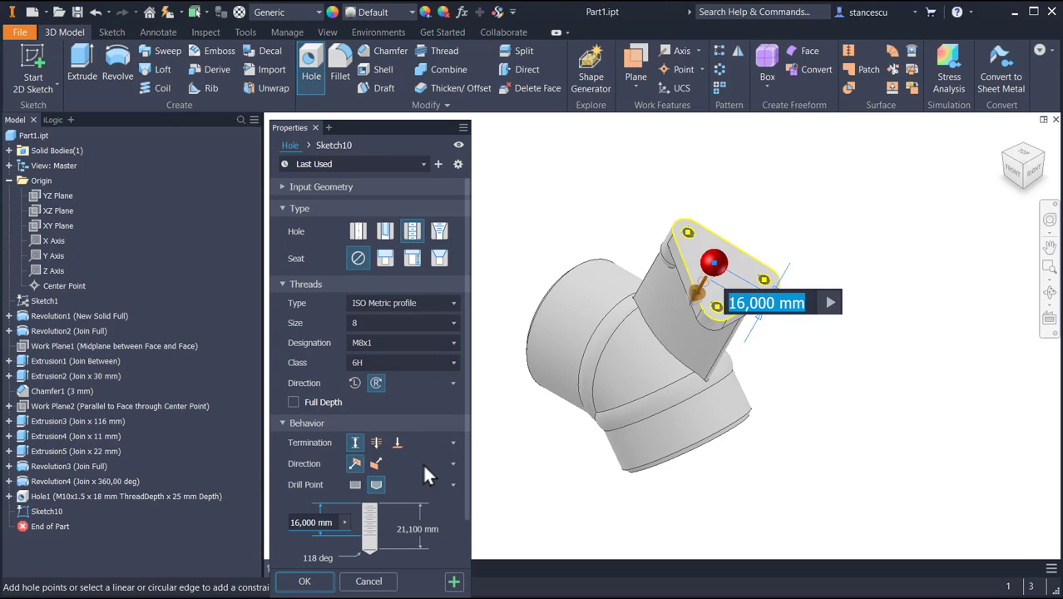
Set the hole's termination to Through All with a 6 mm thread depth and create the hole
click(374, 443)
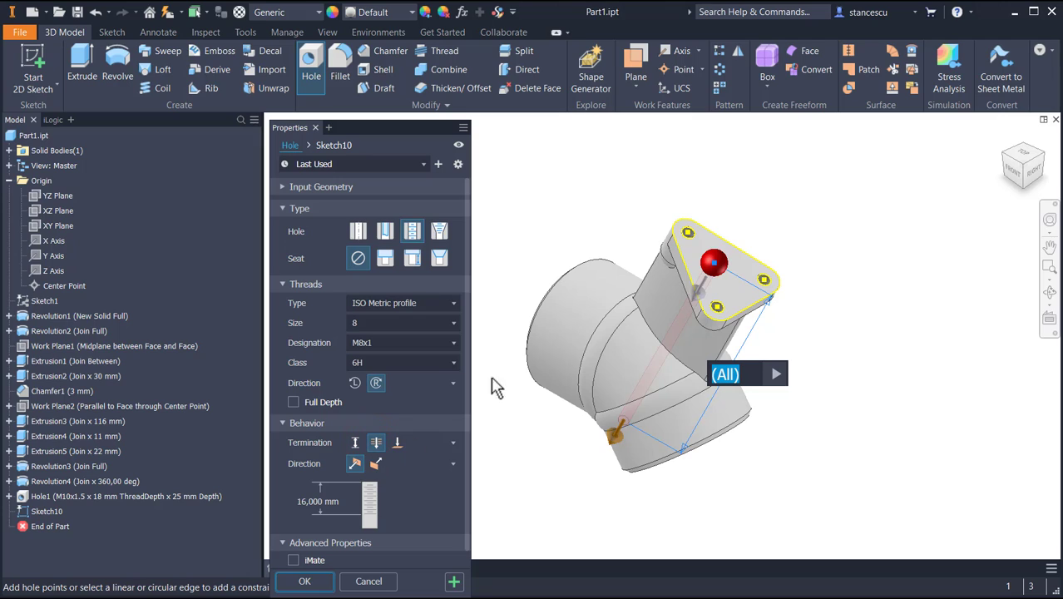
click(332, 500)
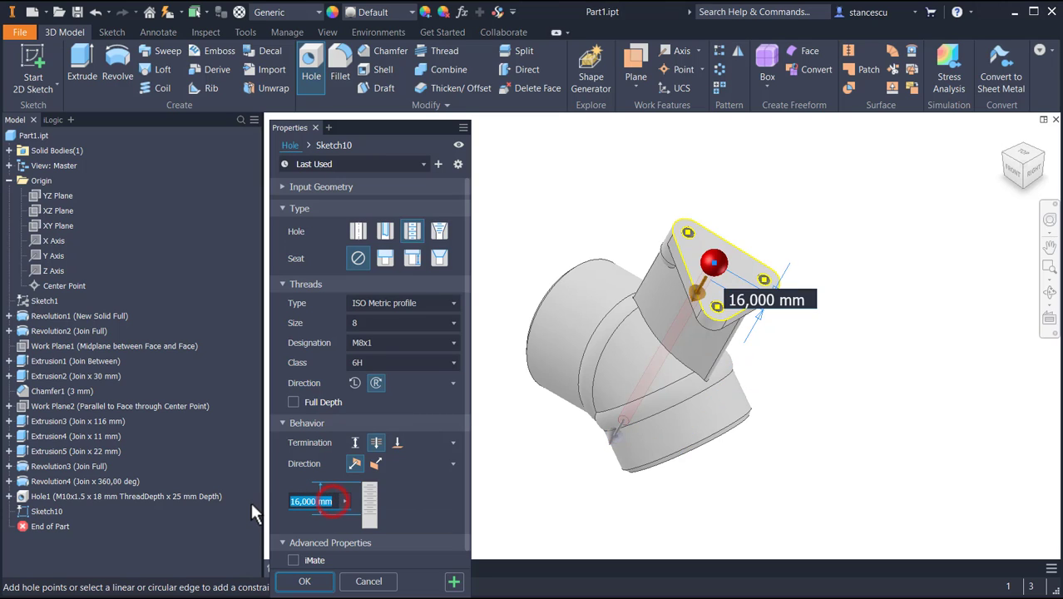
text(6)
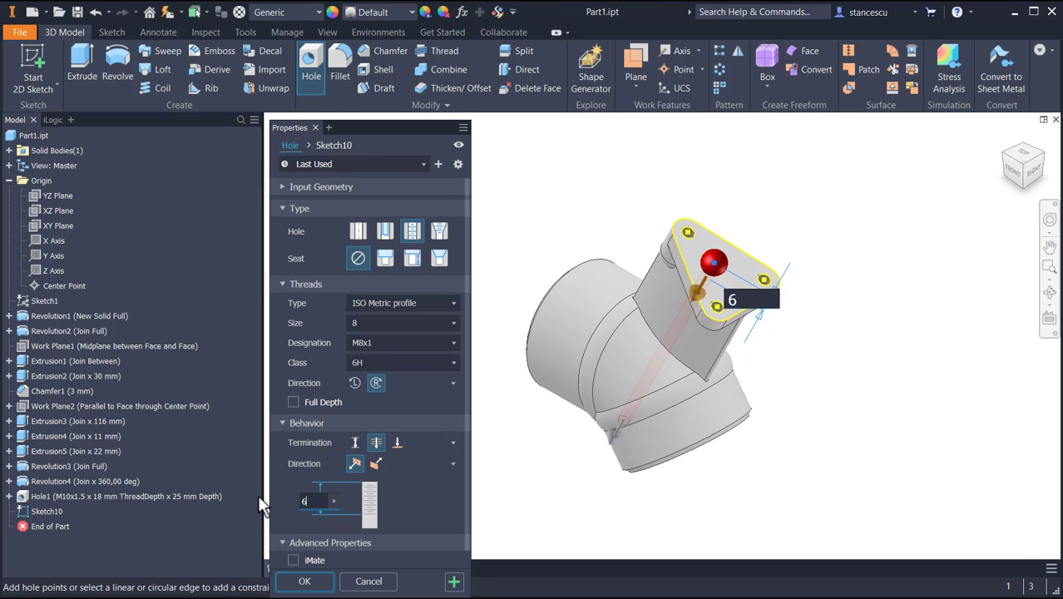
click(305, 581)
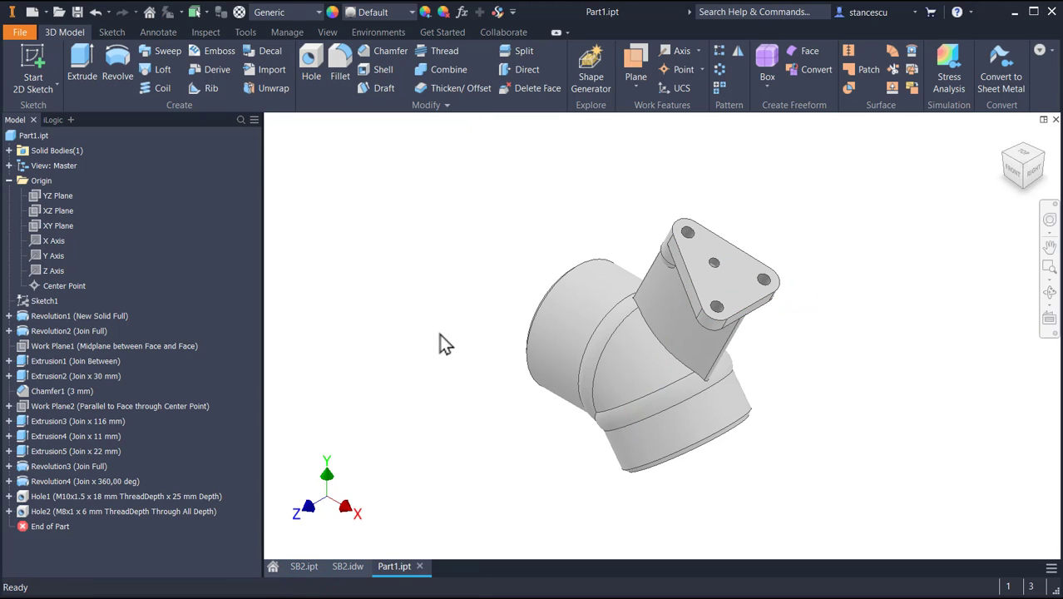
Inspect the part's underside, and check the flange's large arc radius in section C-C of the SB2.idw drawing
shift+middle_drag(440, 337, 510, 268)
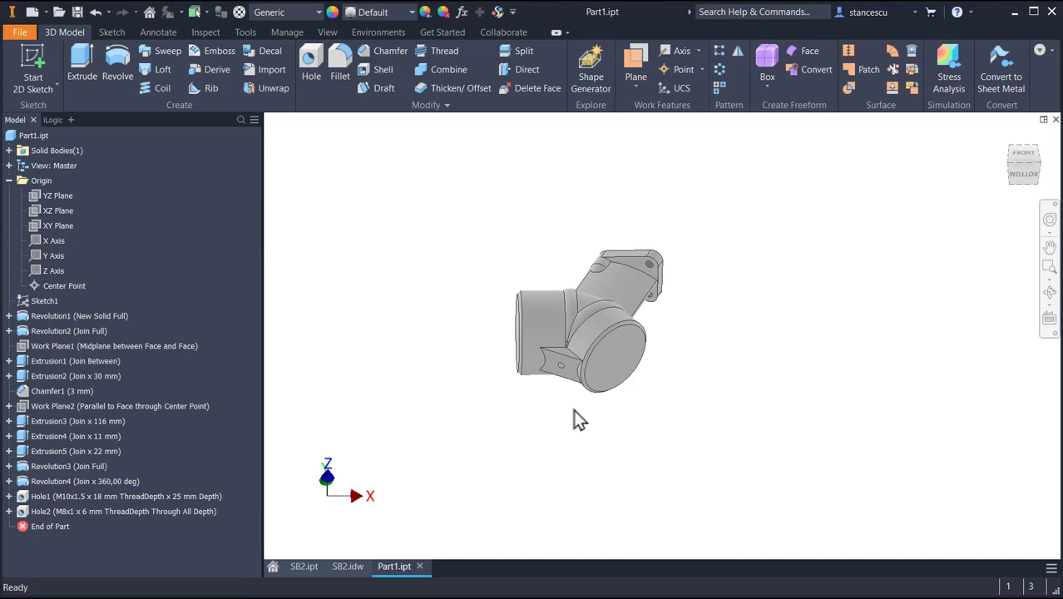
scroll(568, 344, down, 8)
middle_drag(554, 438, 601, 387)
shift+middle_drag(570, 464, 596, 448)
scroll(594, 451, up, 3)
middle_drag(637, 379, 570, 505)
scroll(570, 505, up, 3)
key(F6)
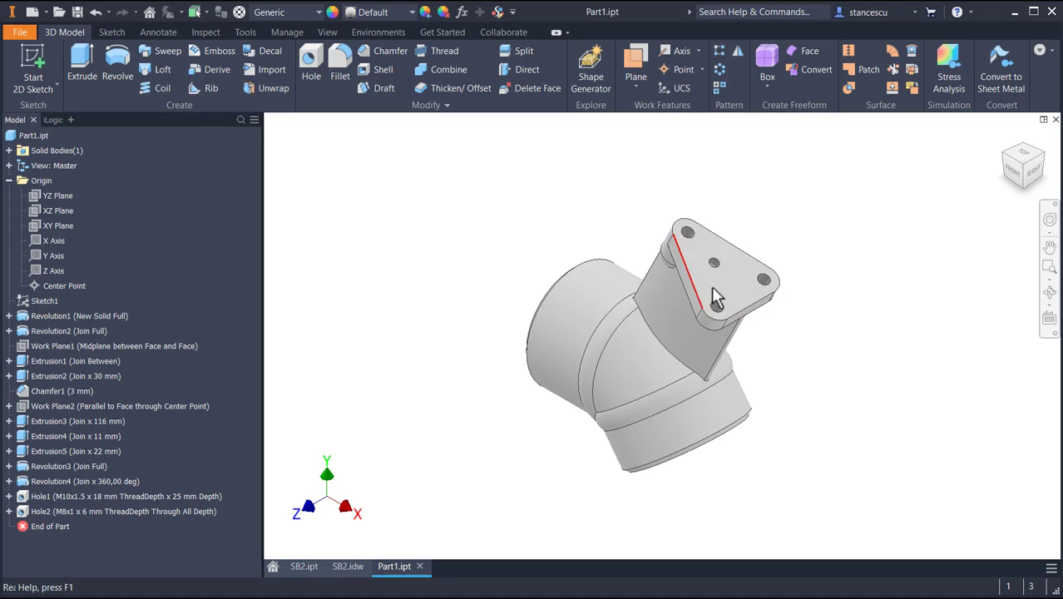
click(352, 566)
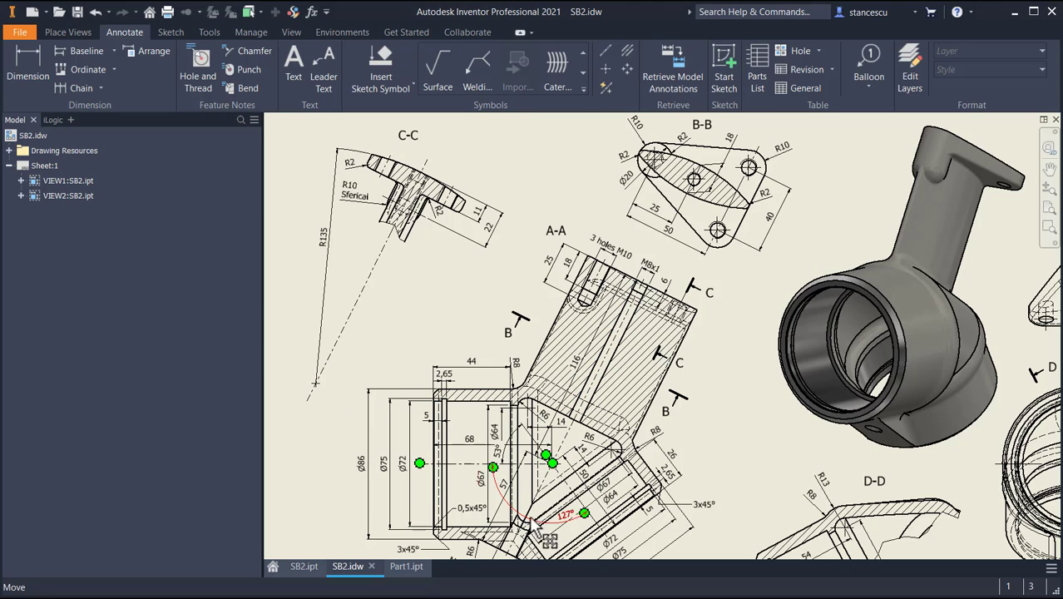
click(568, 265)
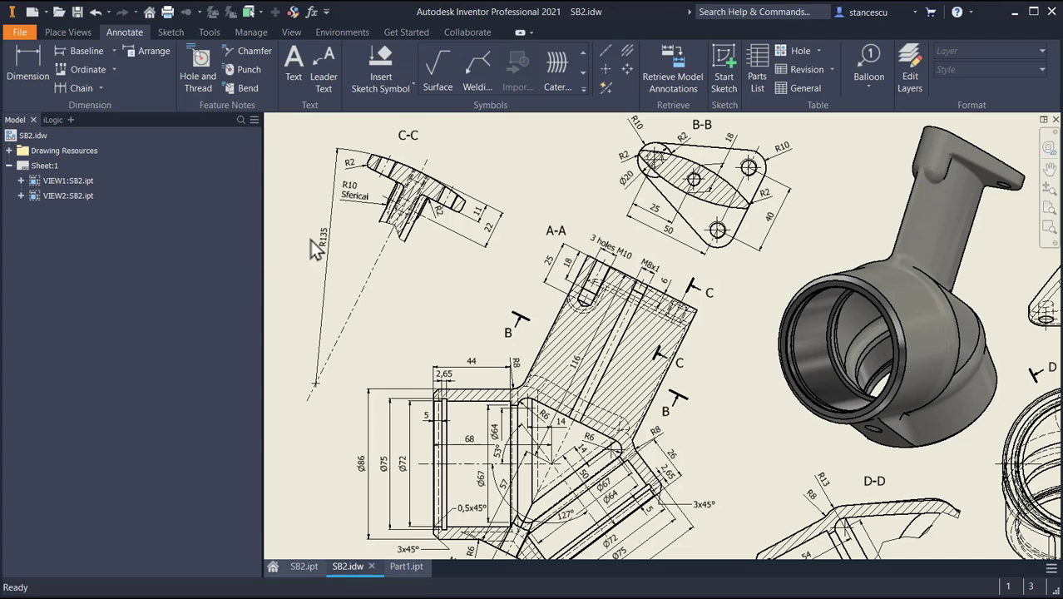
drag(580, 285, 640, 274)
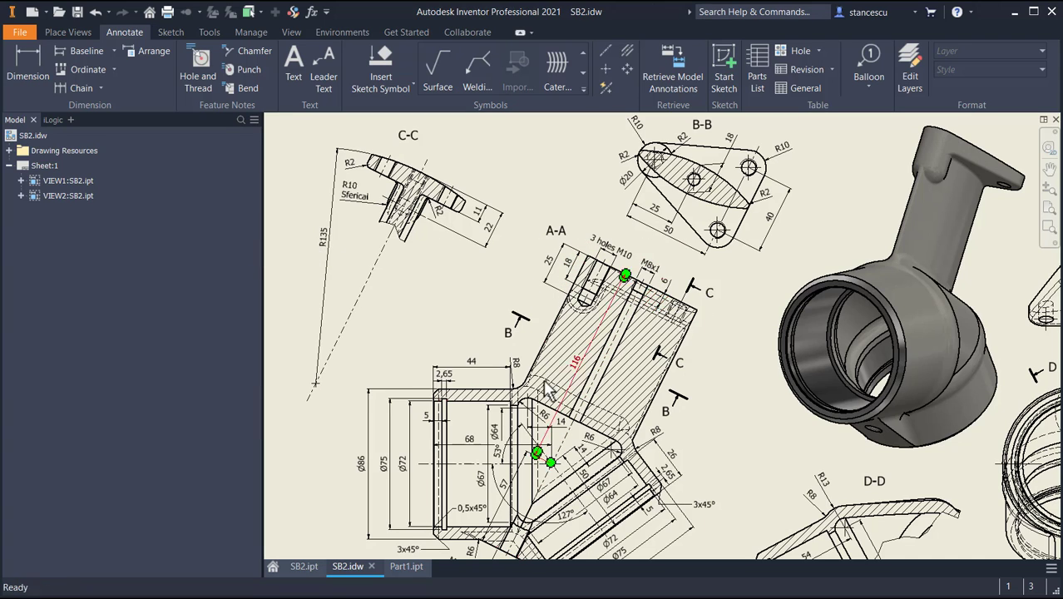
In Part1.ipt, create a work plane offset -135 mm from the triangular flange's outer face and auto-resize it
click(408, 568)
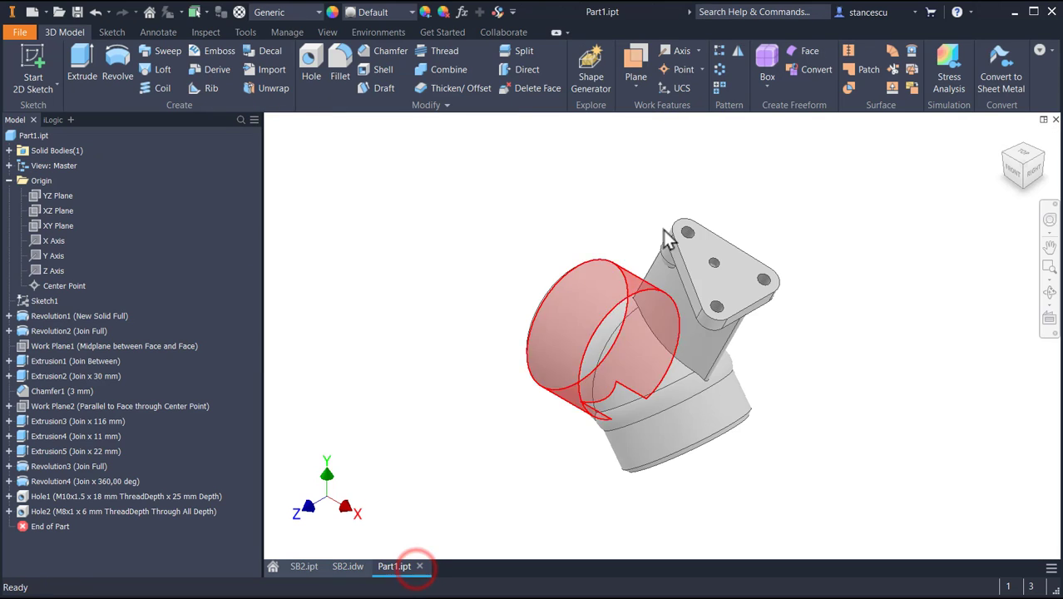
click(632, 60)
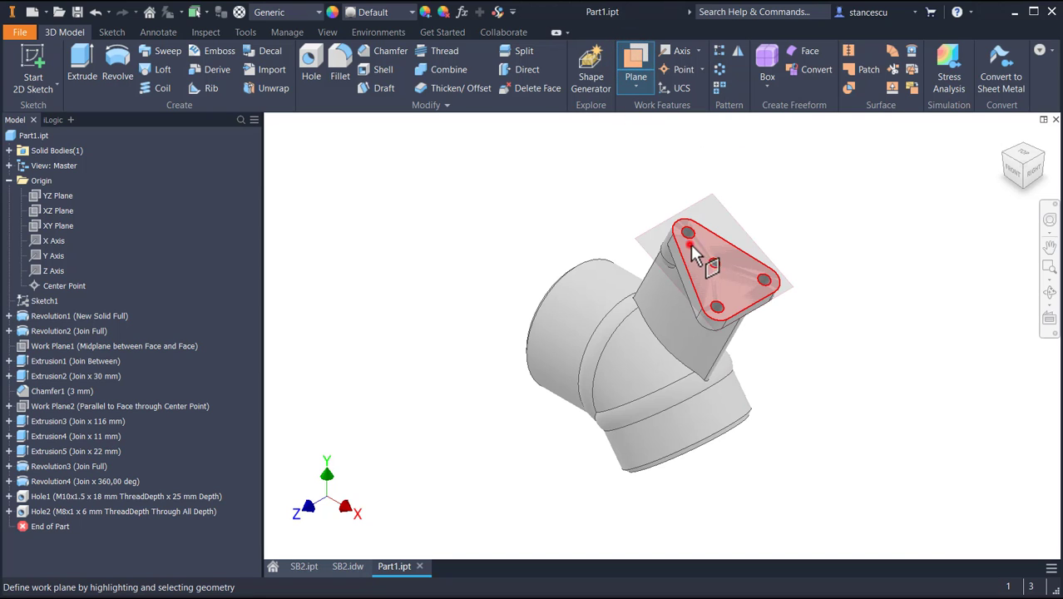
drag(696, 254, 660, 282)
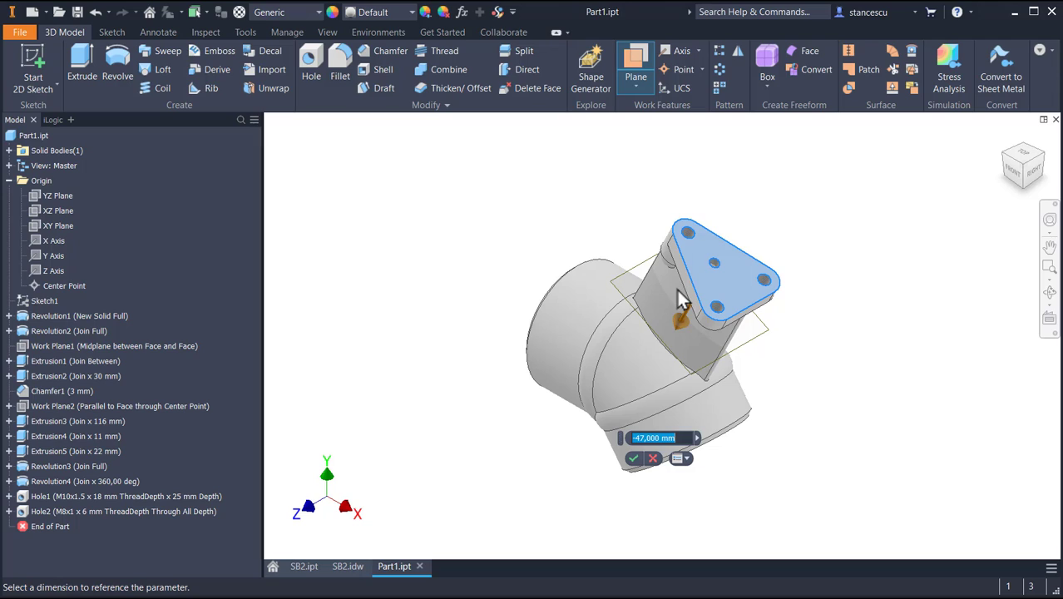
text(-1)
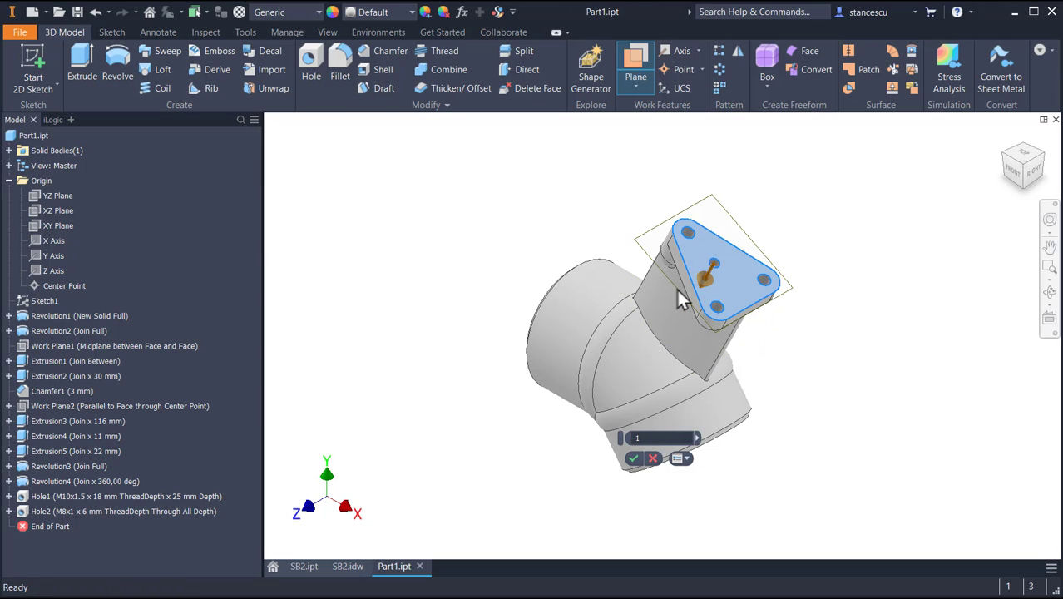
text(35)
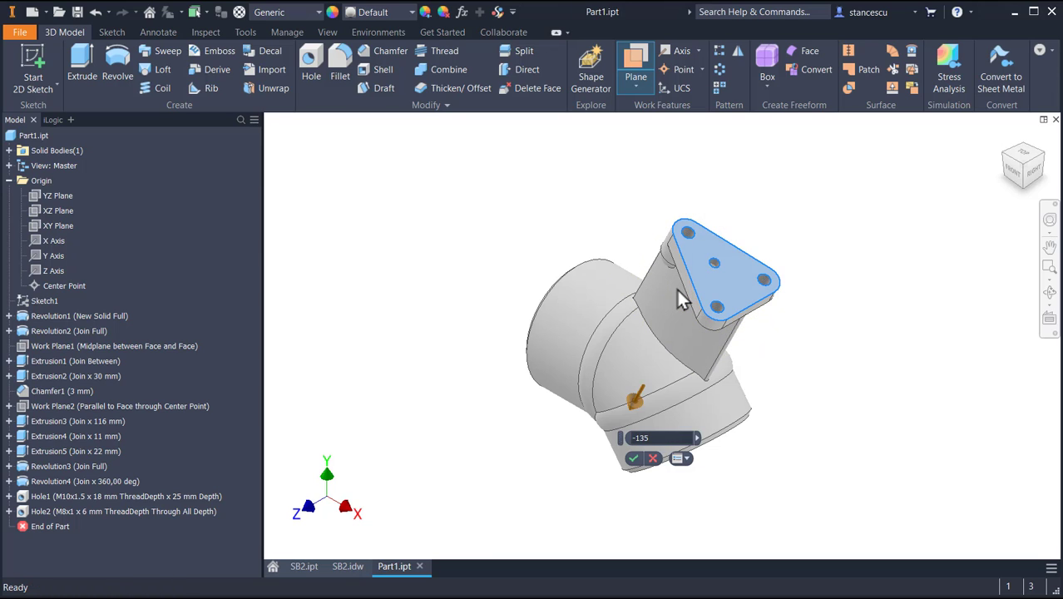
key(Return)
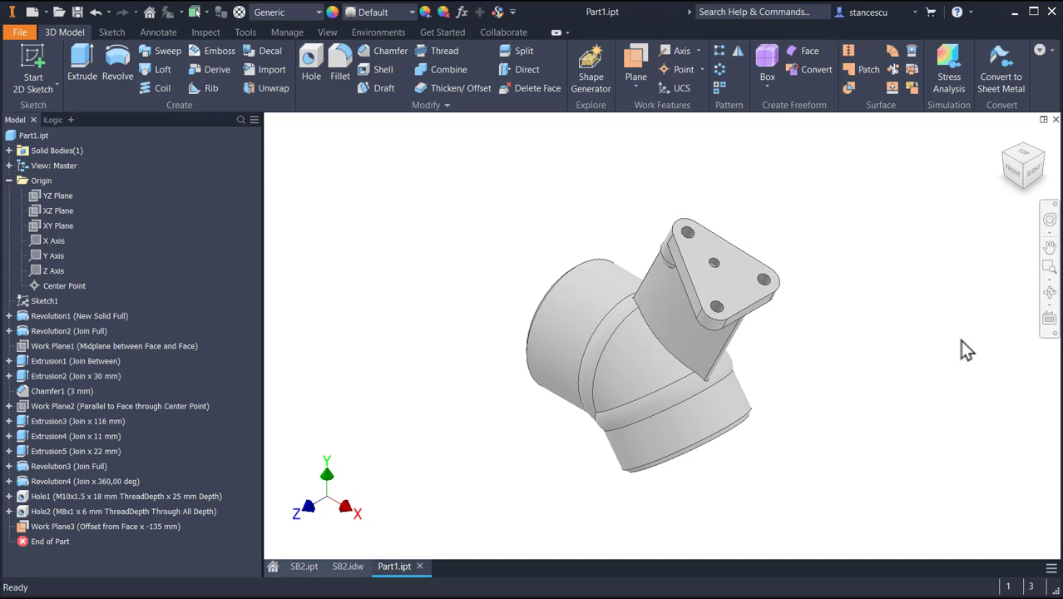
right_click(78, 525)
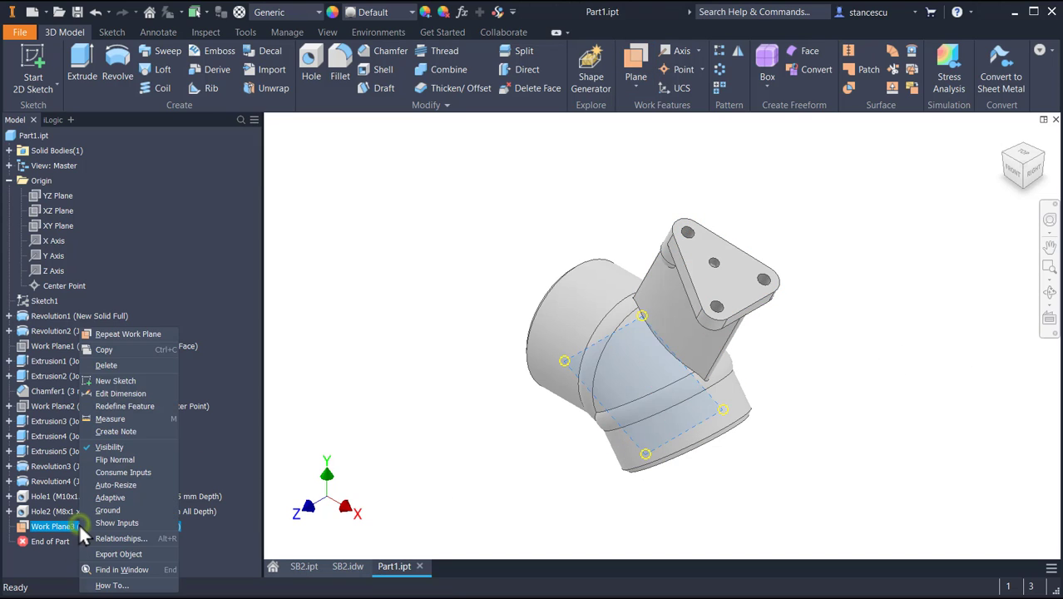
click(134, 483)
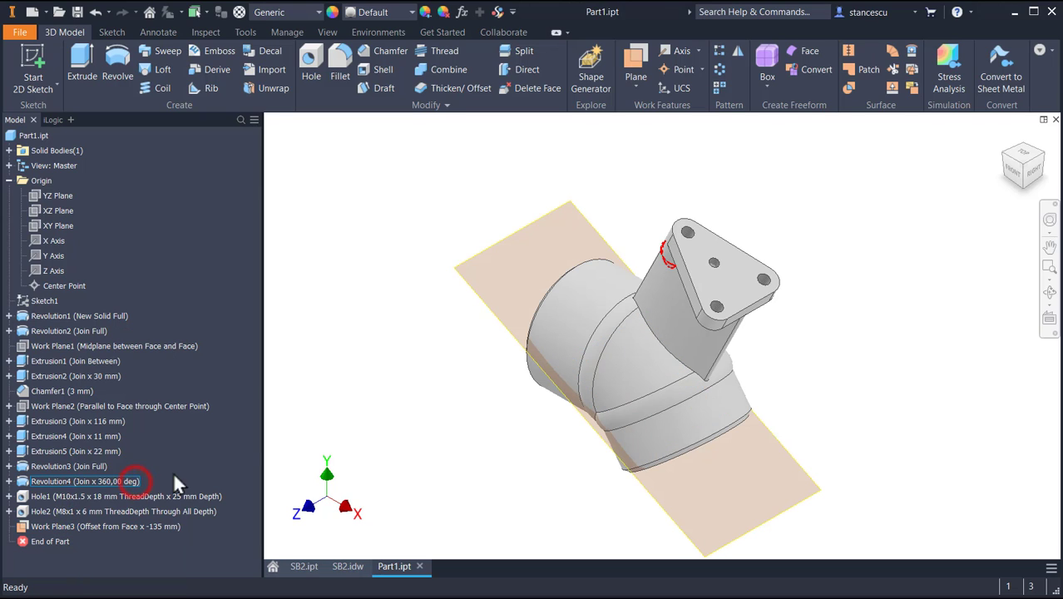
Create a work axis at the intersection of the offset work plane and the XY Plane, and hide the work plane
click(681, 54)
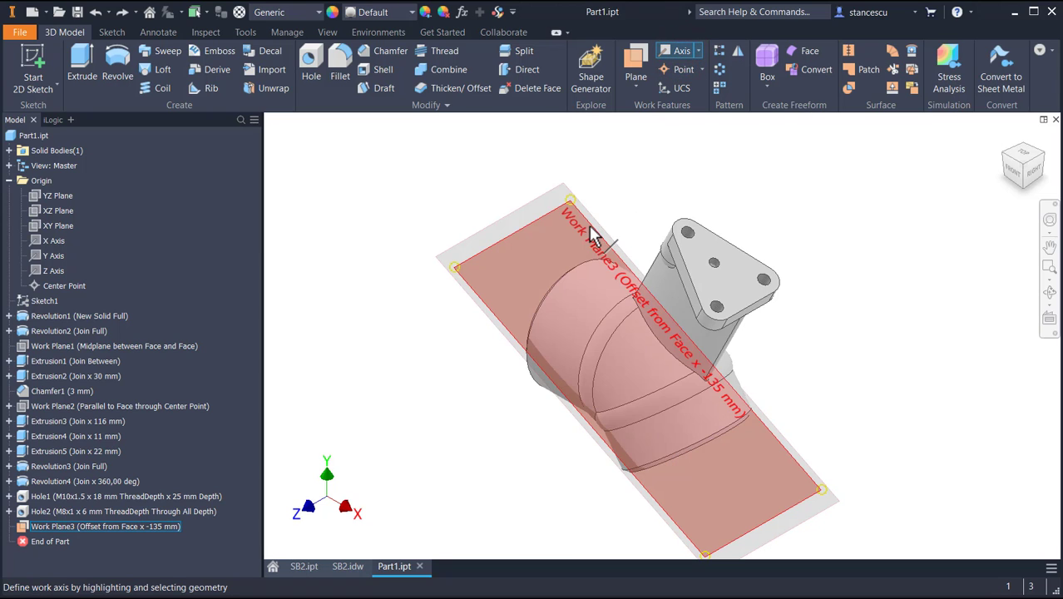
click(588, 230)
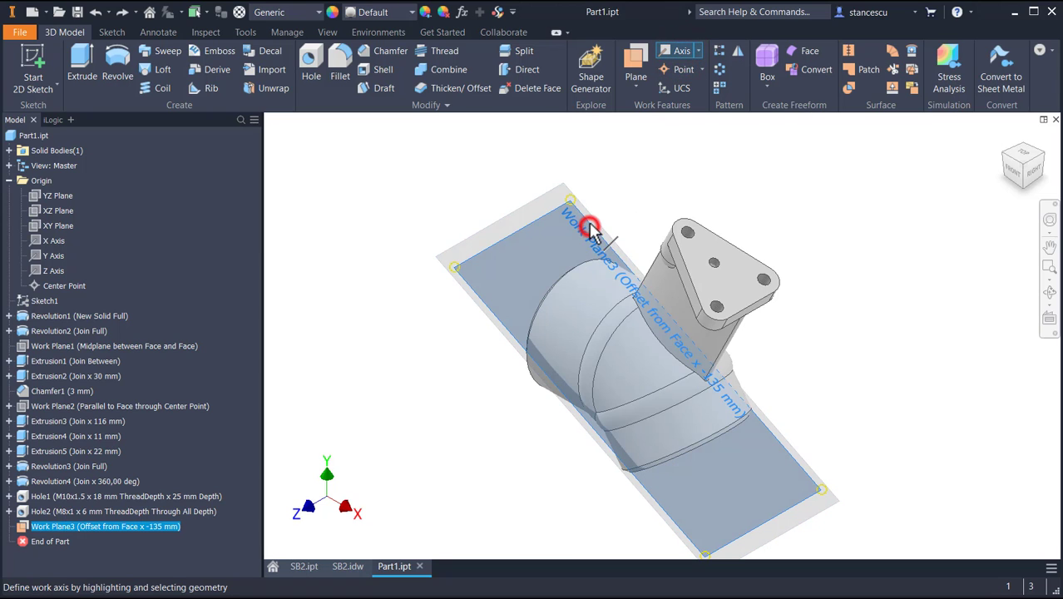
click(56, 227)
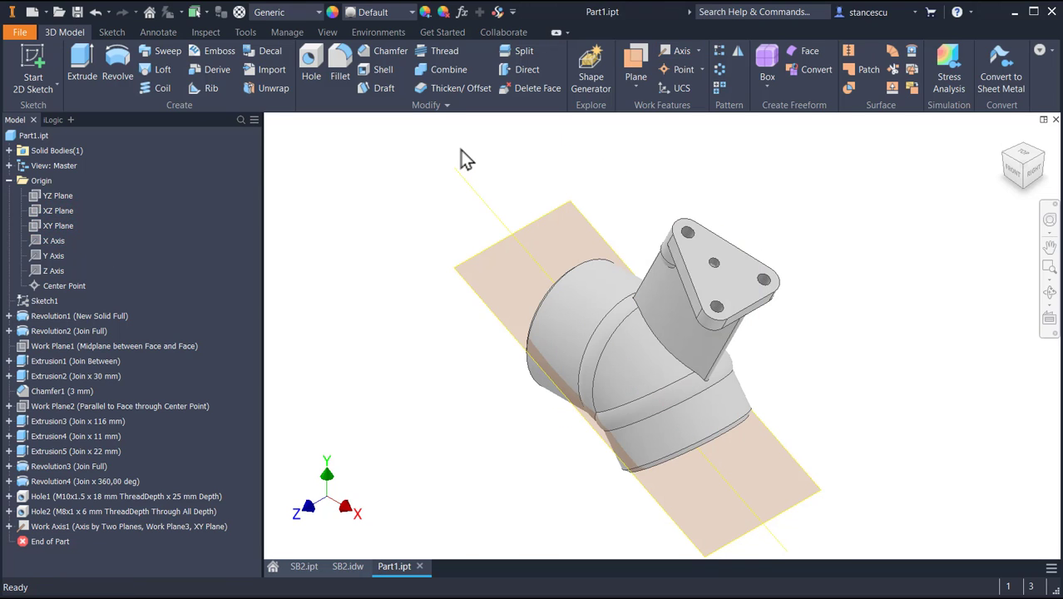
right_click(577, 220)
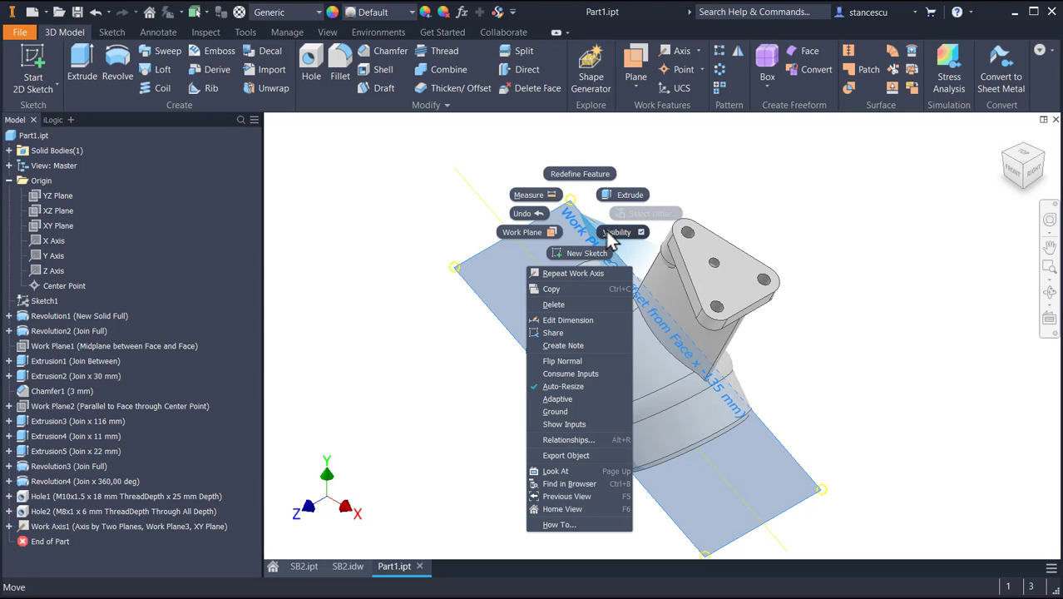
click(612, 234)
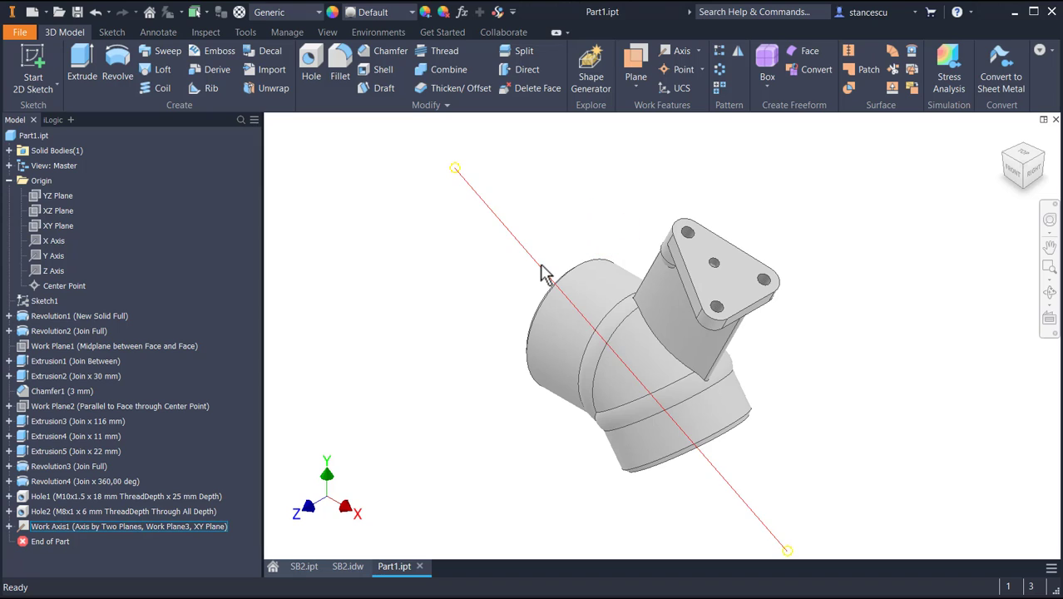
Start a sketch on the XY Plane with sliced graphics and draw a tilted three-point rectangle across the flanged branch
click(54, 226)
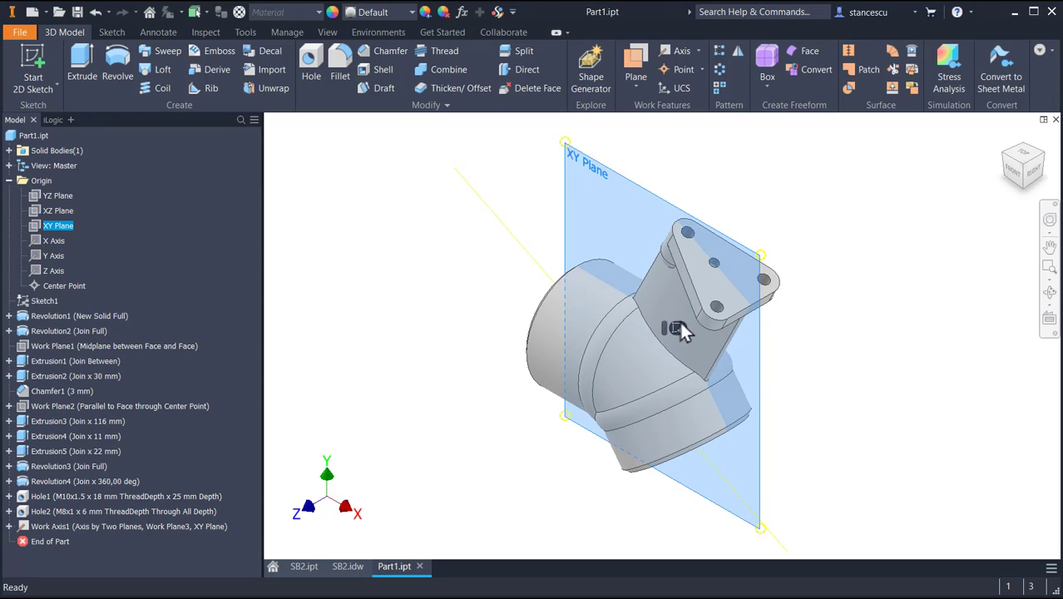
click(678, 326)
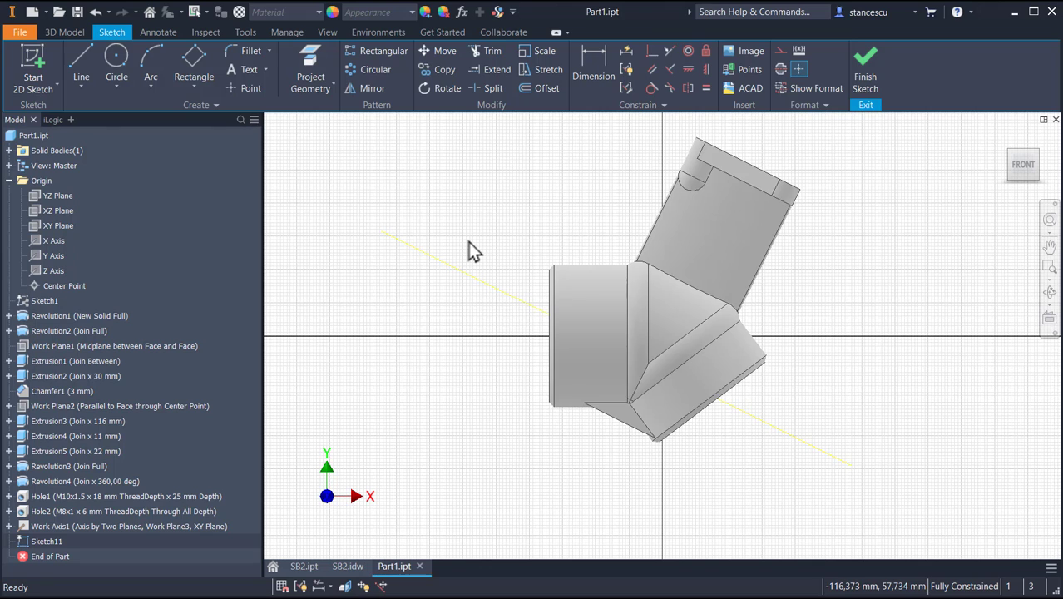
key(F7)
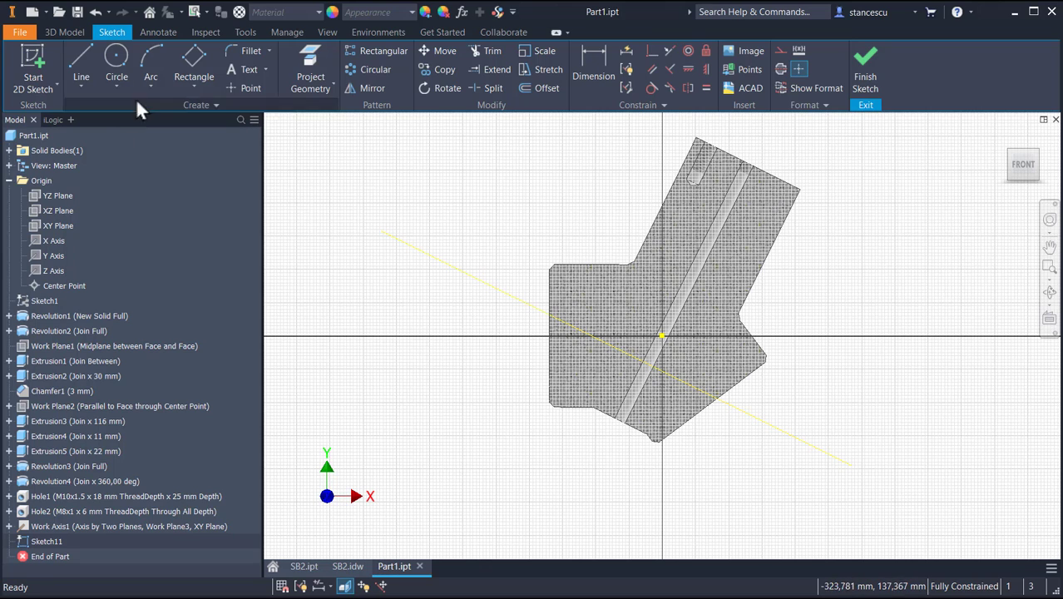
click(190, 64)
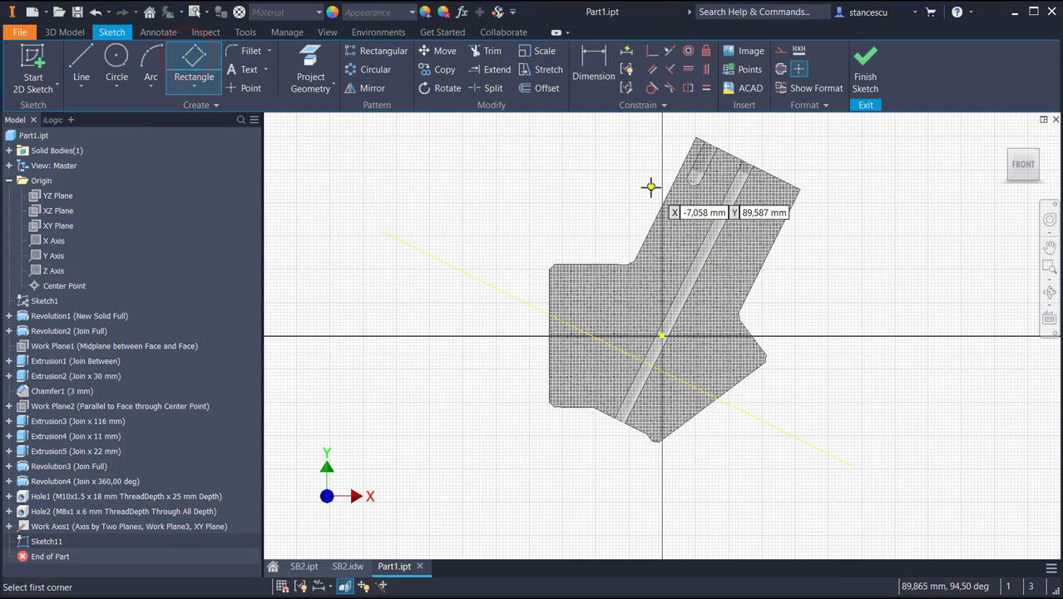
click(603, 138)
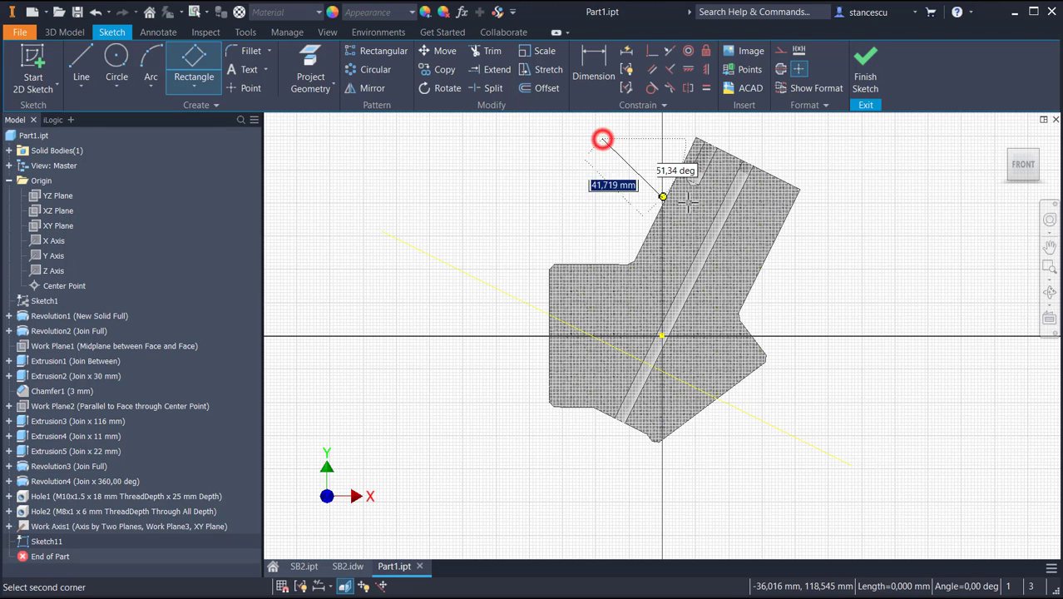
click(807, 257)
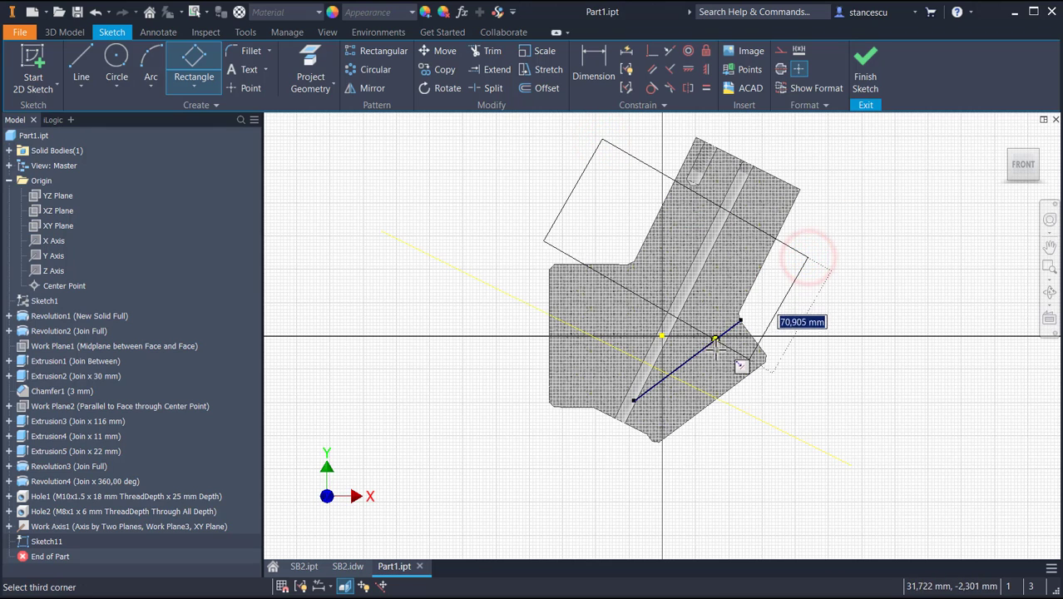
click(740, 403)
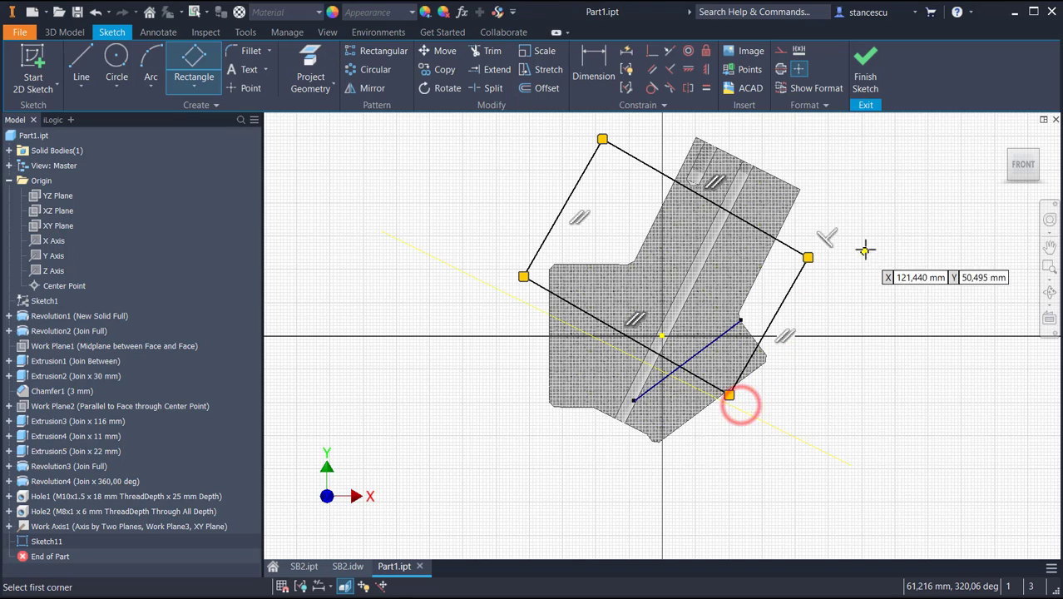
key(Escape)
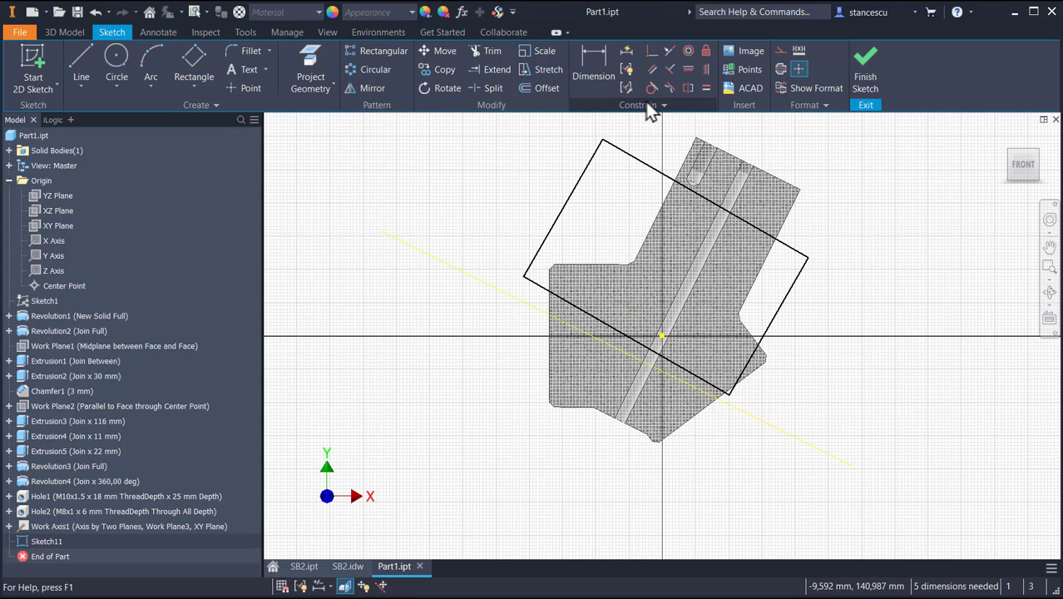
Make the rectangle's lower long side collinear with the work axis and its upper side collinear with the projected flange outer face edge
click(669, 50)
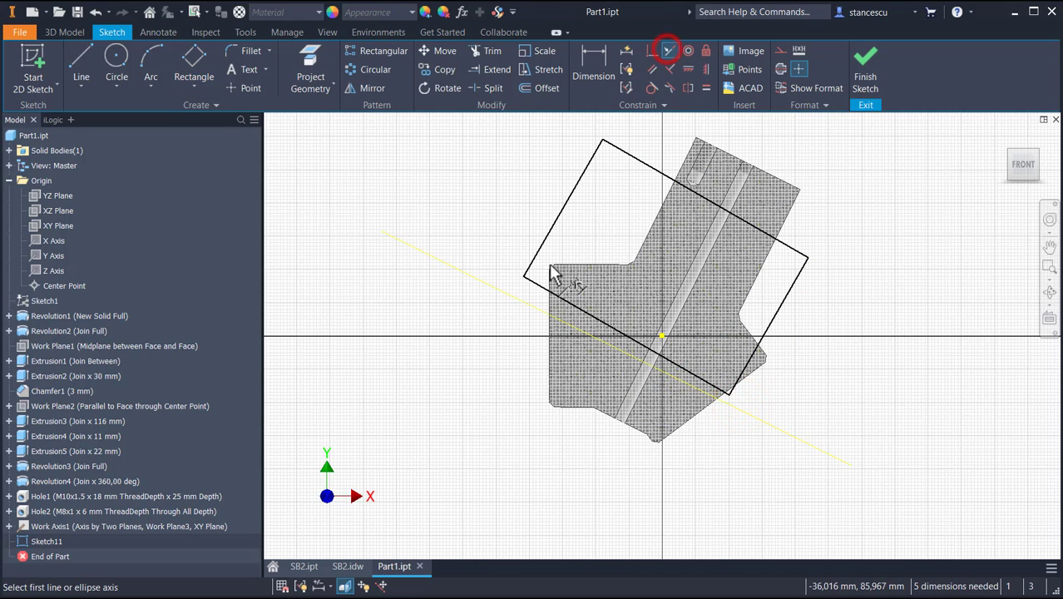
click(541, 285)
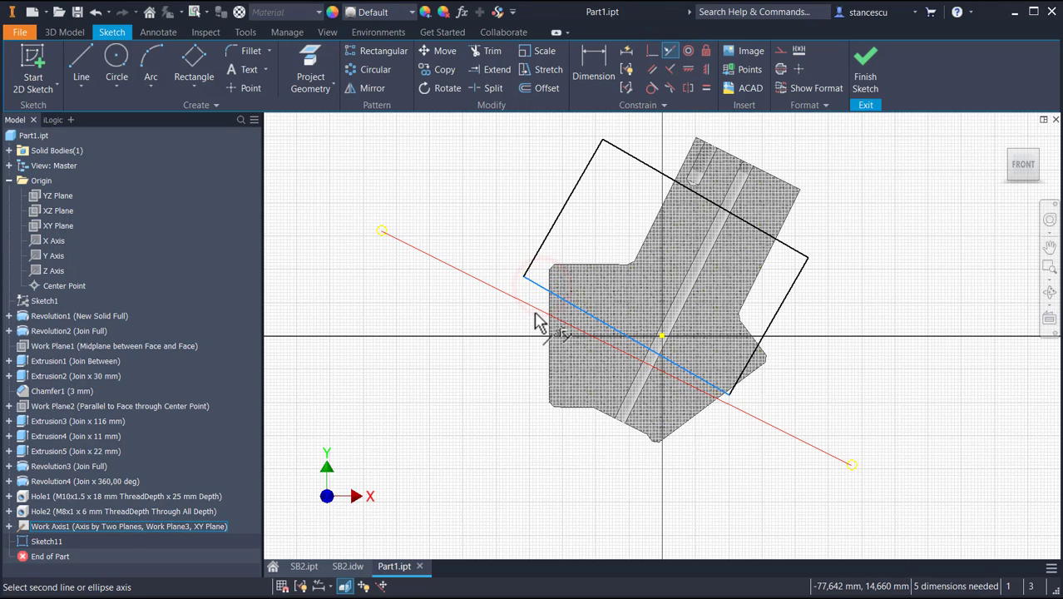
click(537, 309)
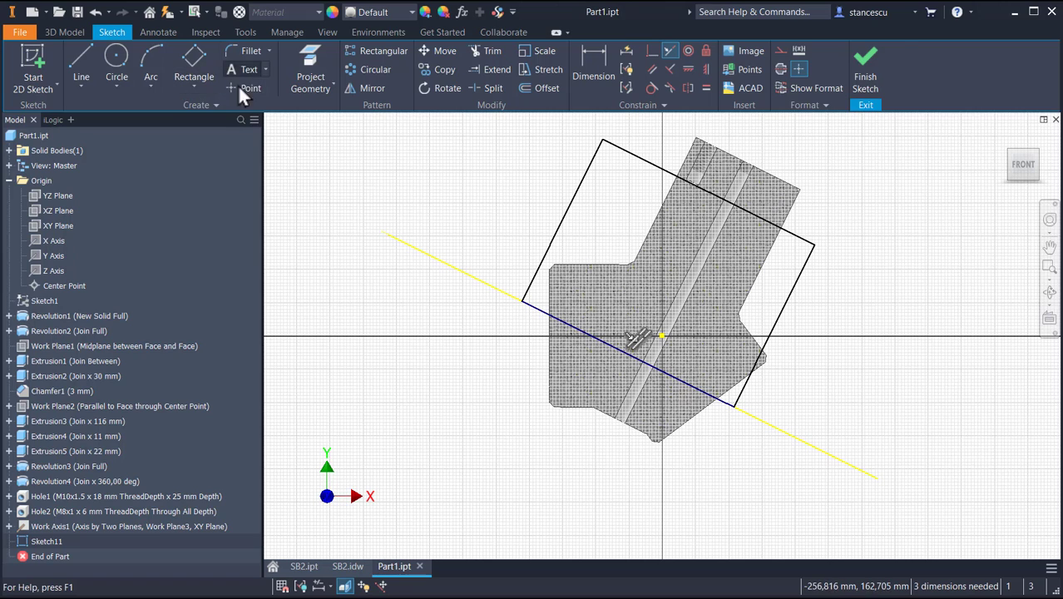
click(308, 52)
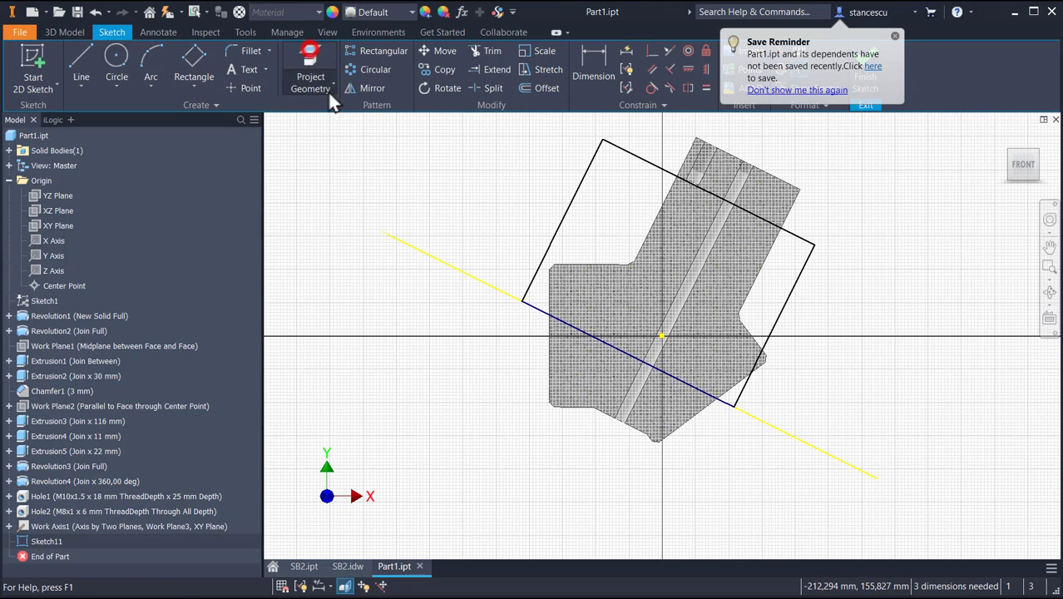
click(739, 167)
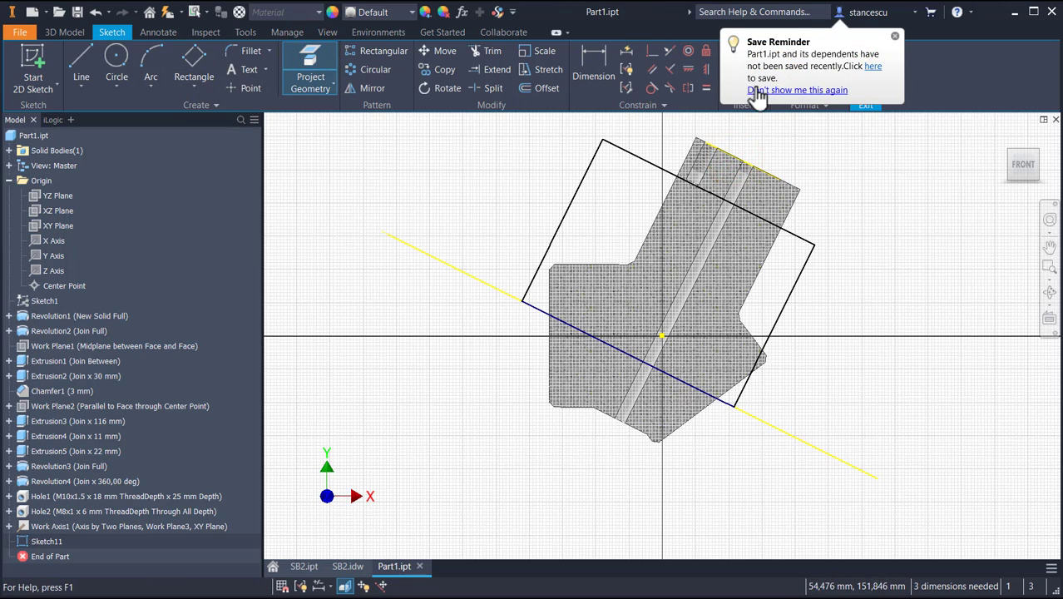
click(668, 53)
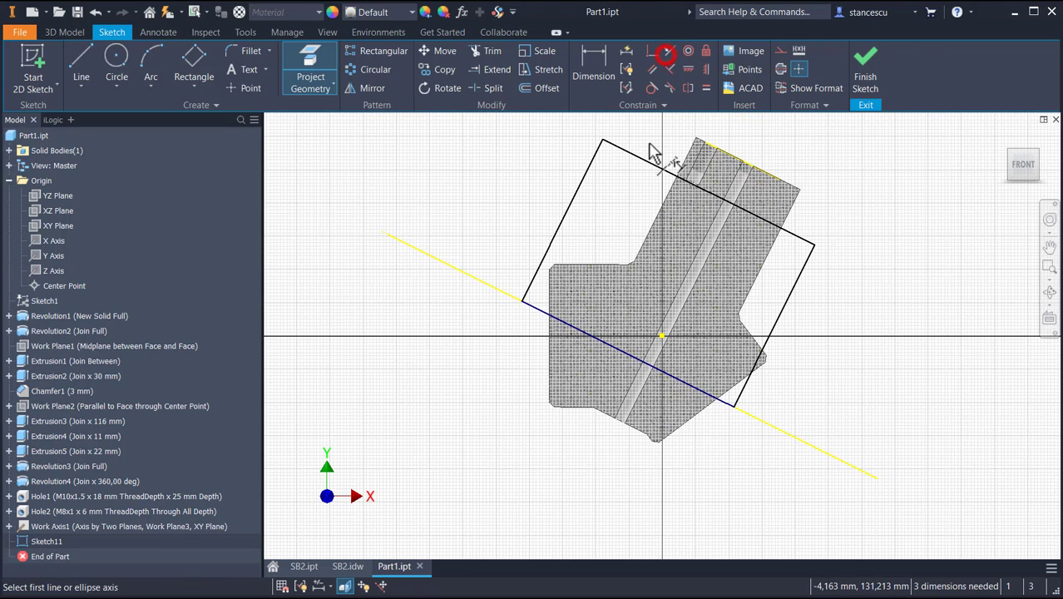
click(735, 159)
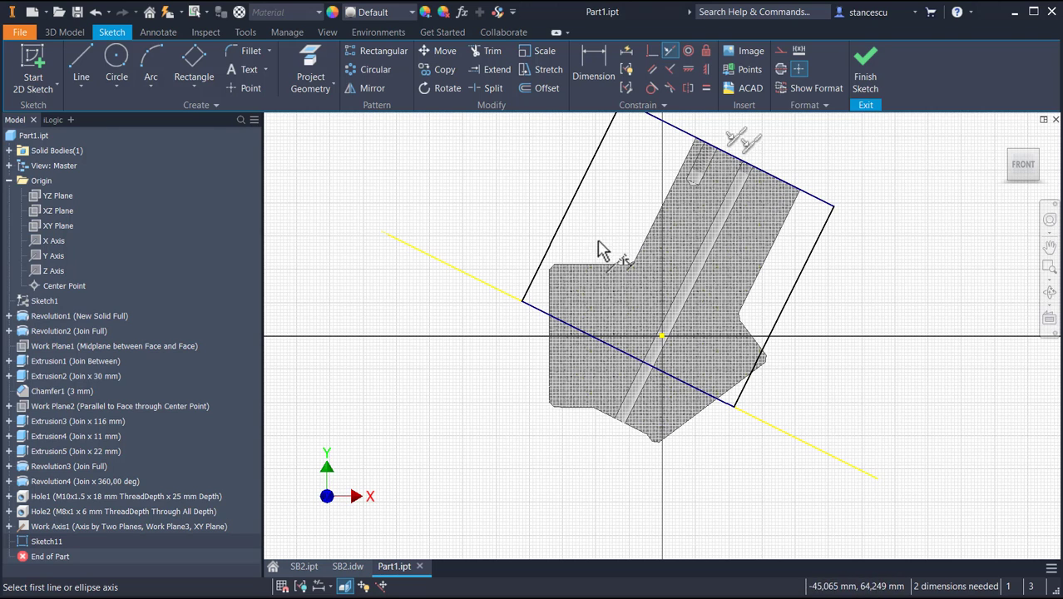
Project the sectioned edges at the outer corners of the two pipe ends into the sketch
scroll(577, 283, up, 3)
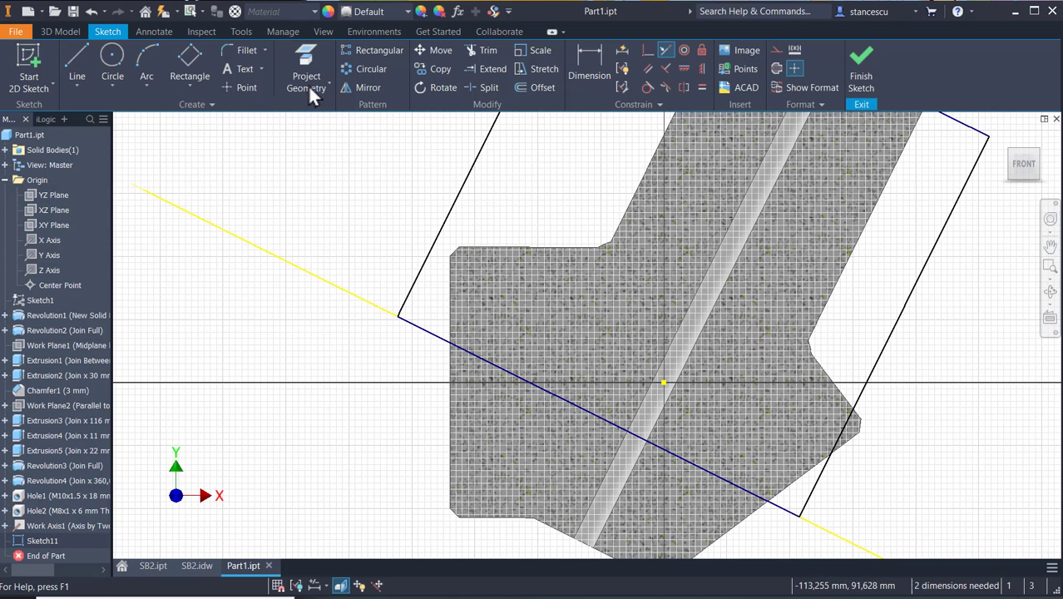
click(308, 62)
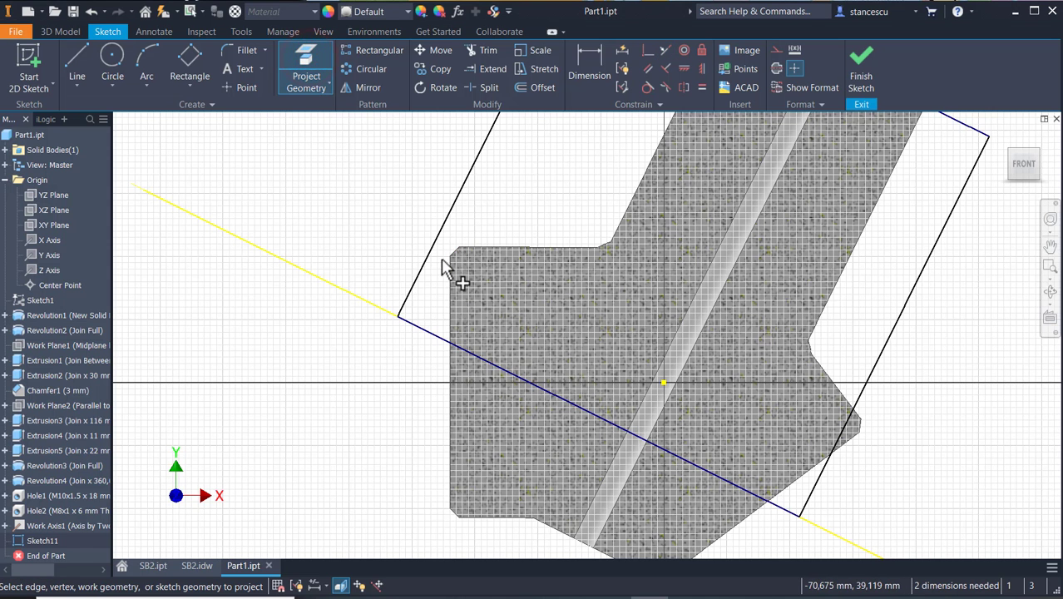
click(450, 256)
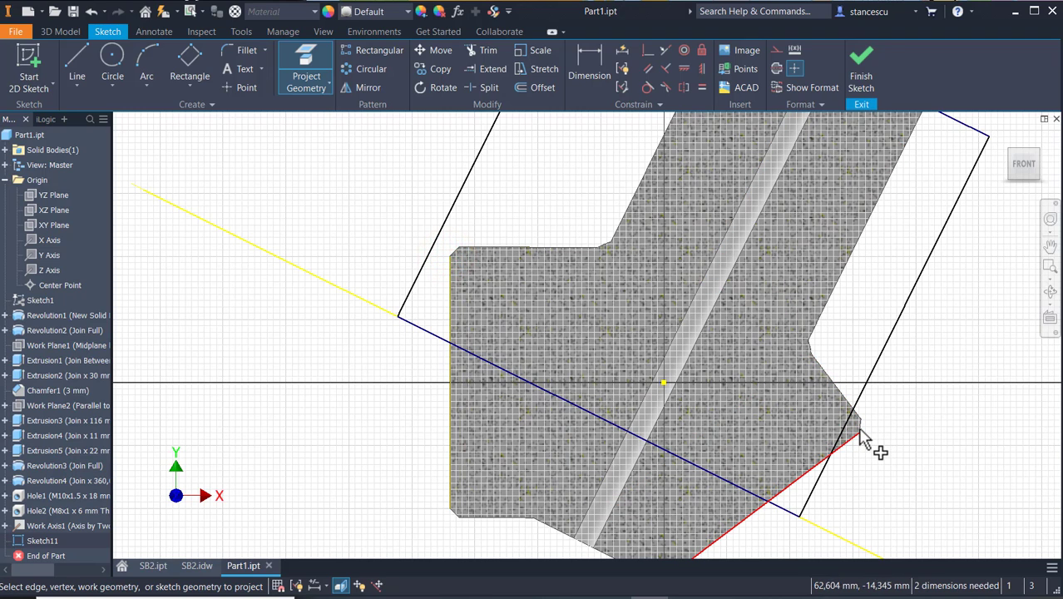
click(860, 423)
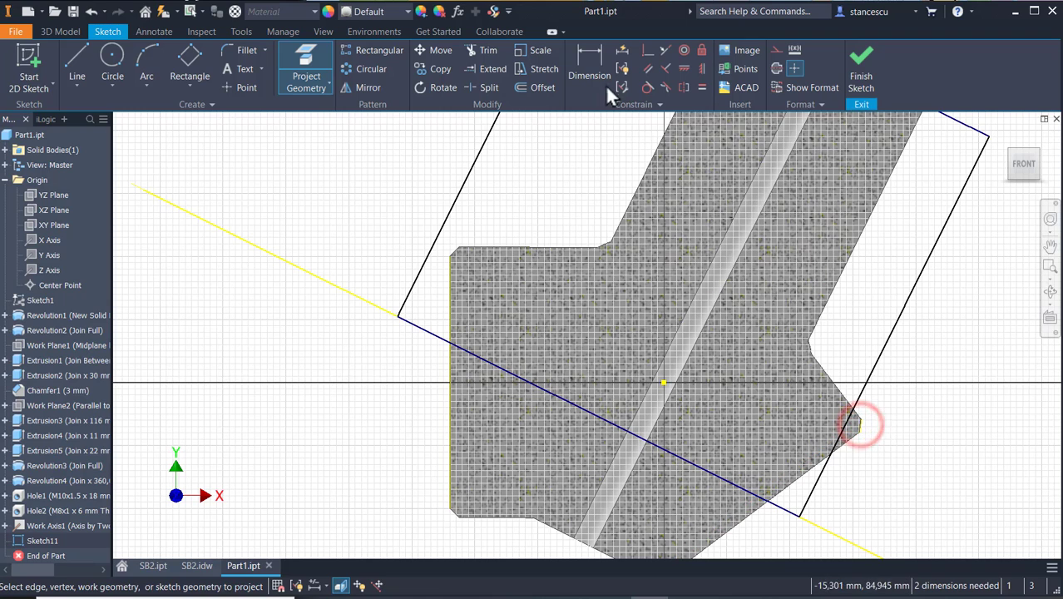
Make the rectangle's two short sides coincident with the projected pipe end corner points, and finish the sketch
click(648, 51)
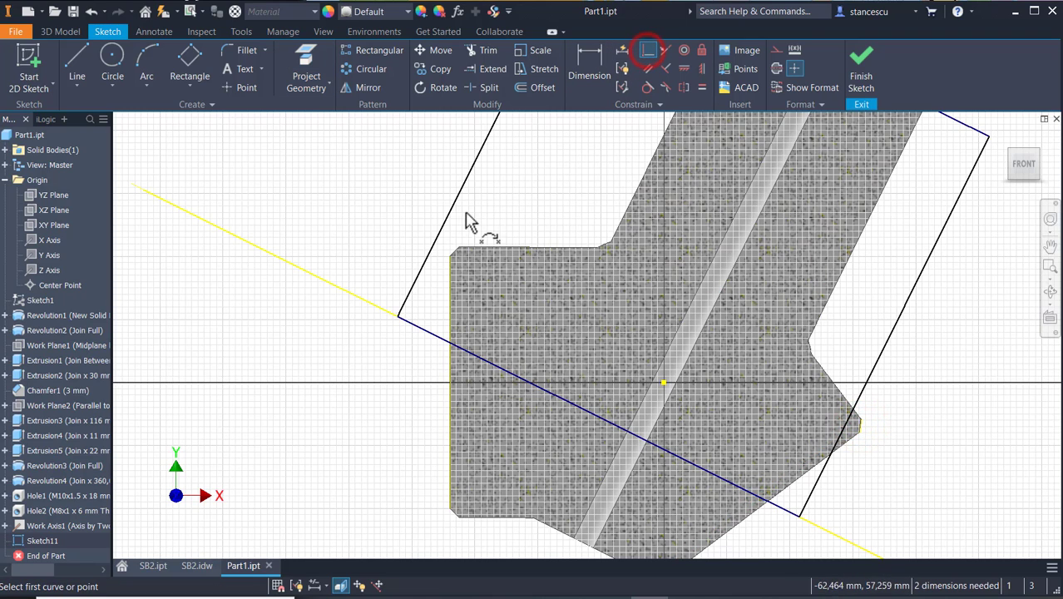
click(441, 227)
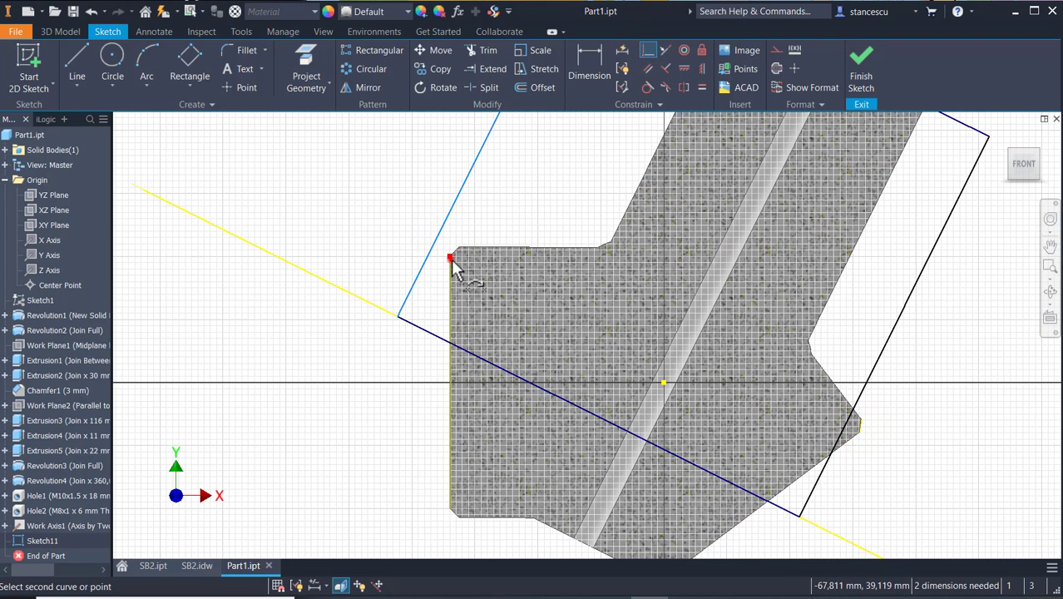
click(450, 257)
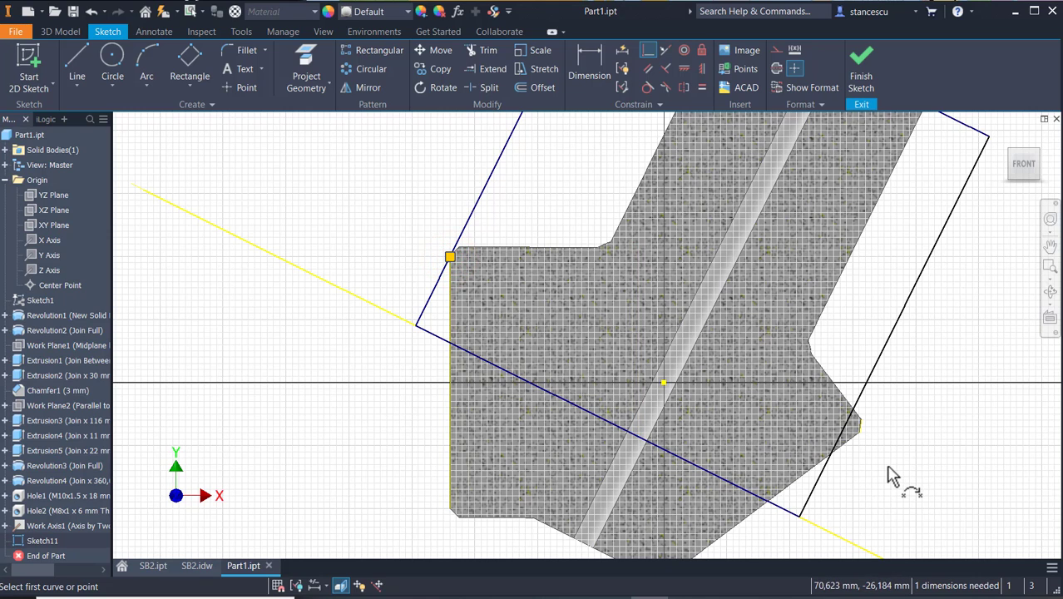
click(861, 434)
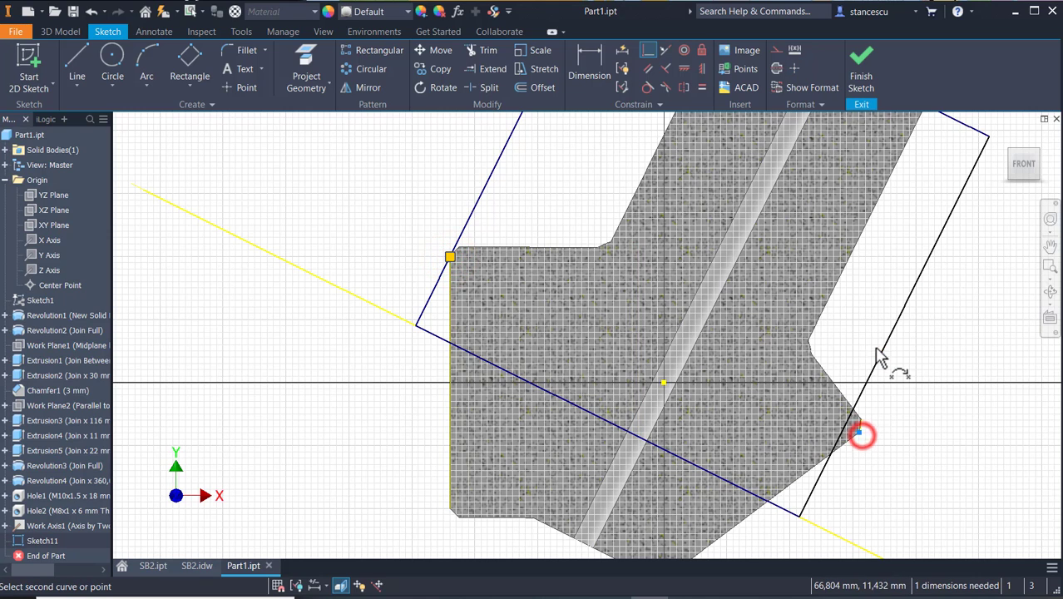
click(880, 355)
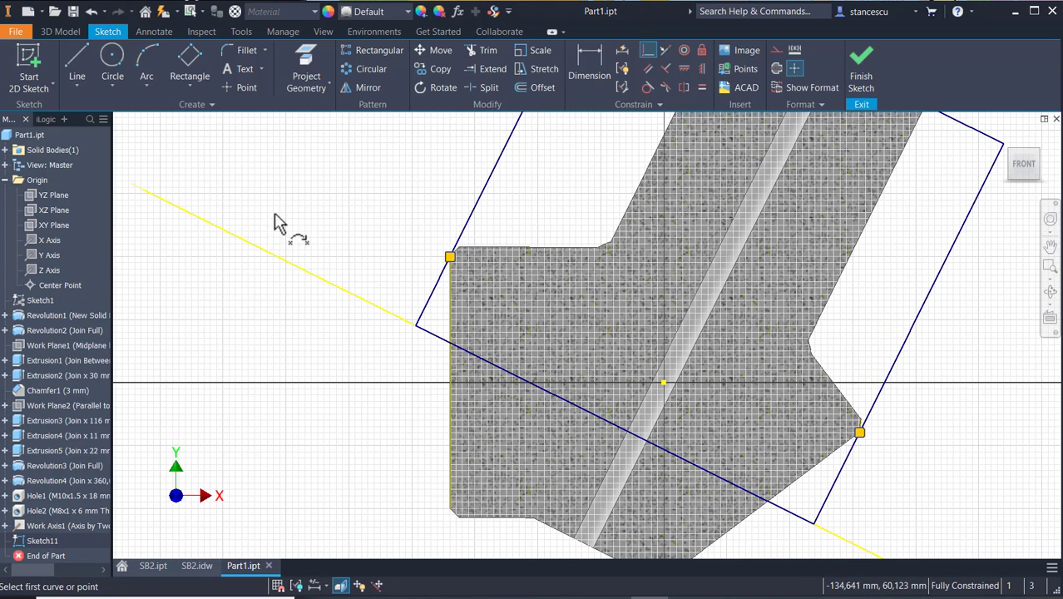
click(862, 79)
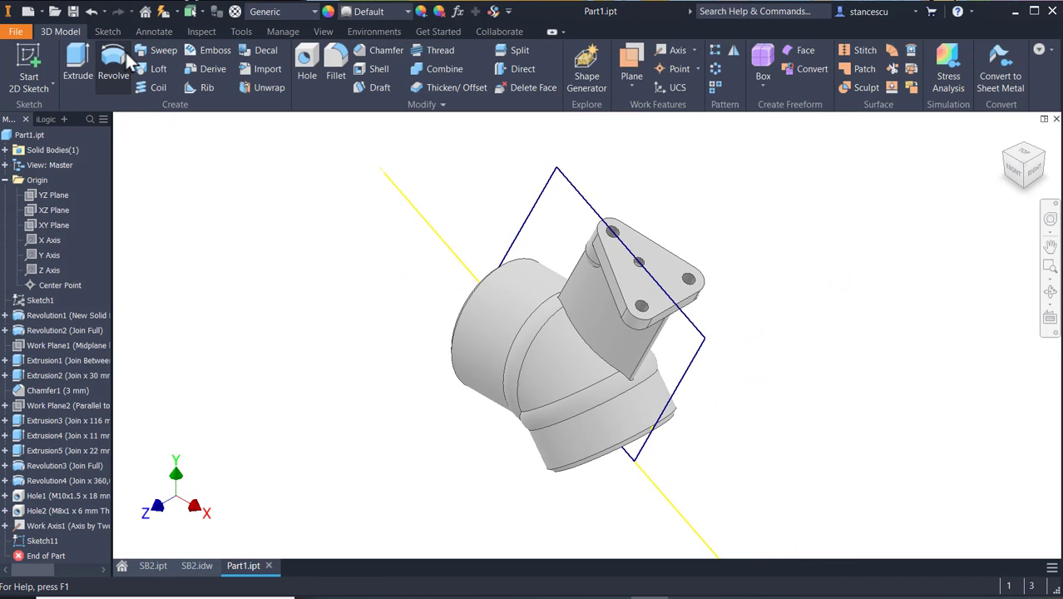
Revolve the rectangle 360 degrees about the work axis with flipped direction and Intersect output, and inspect the curved flange face
click(111, 68)
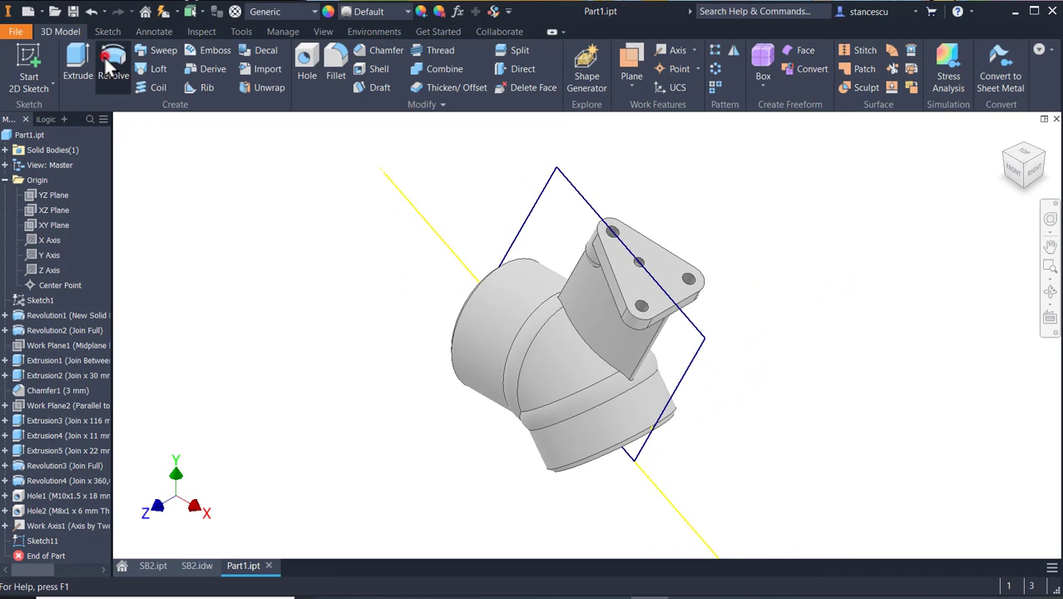
click(546, 200)
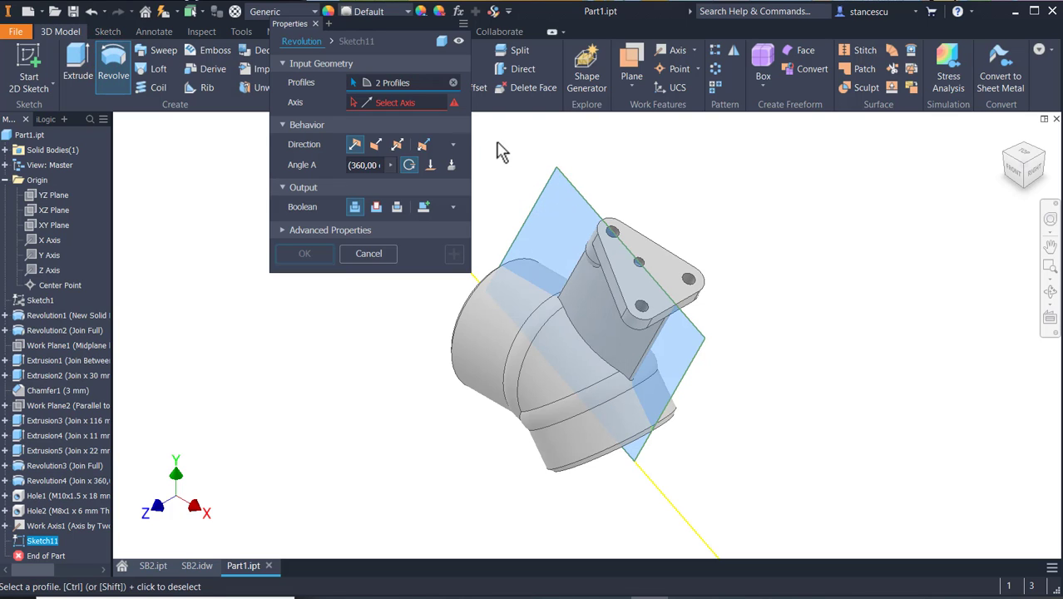
click(387, 99)
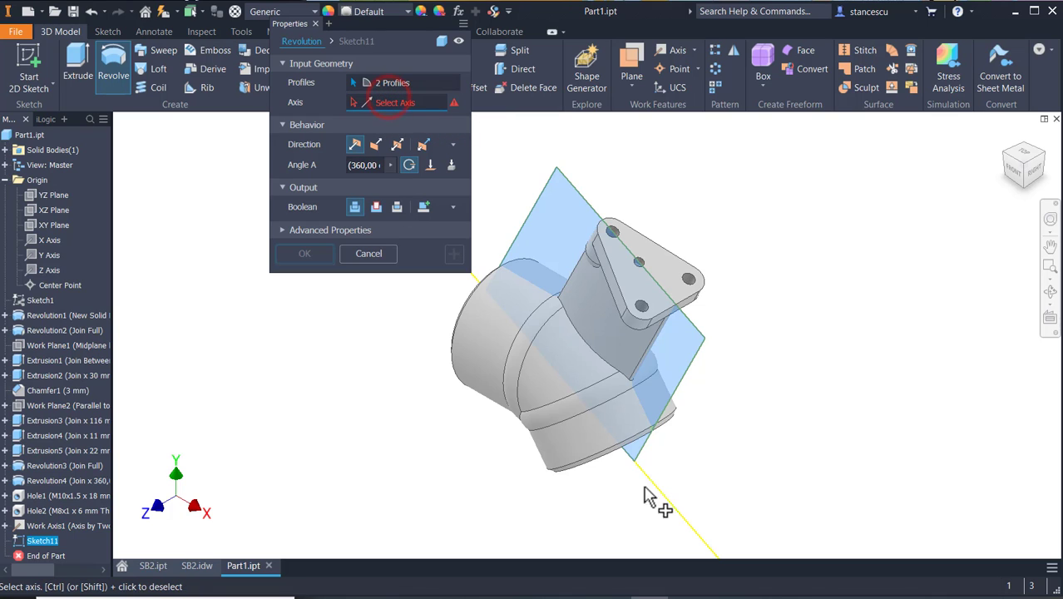
click(666, 503)
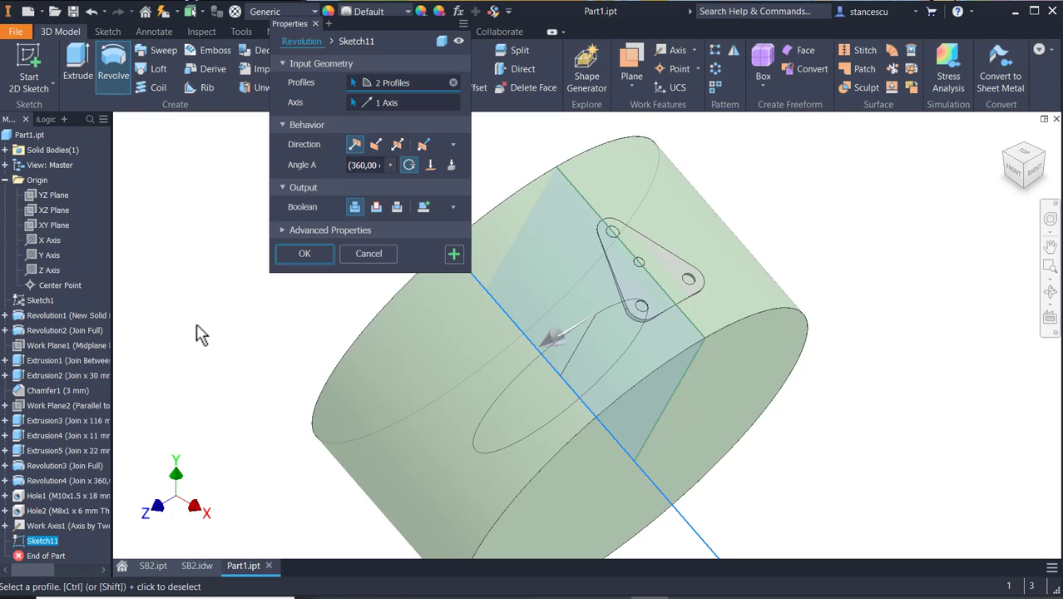
click(397, 208)
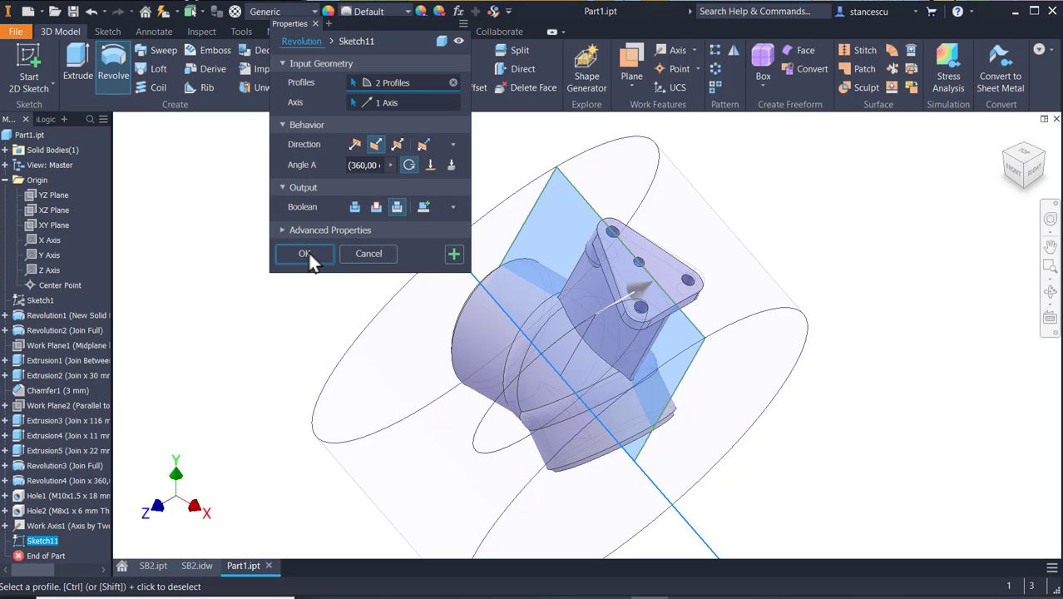
scroll(688, 283, down, 2)
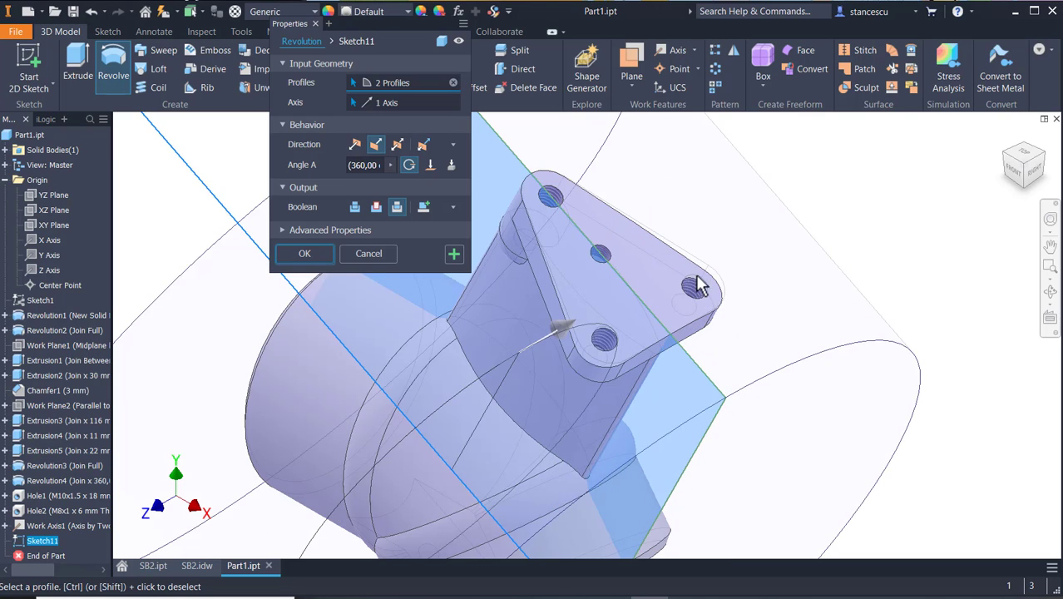
scroll(721, 287, down, 2)
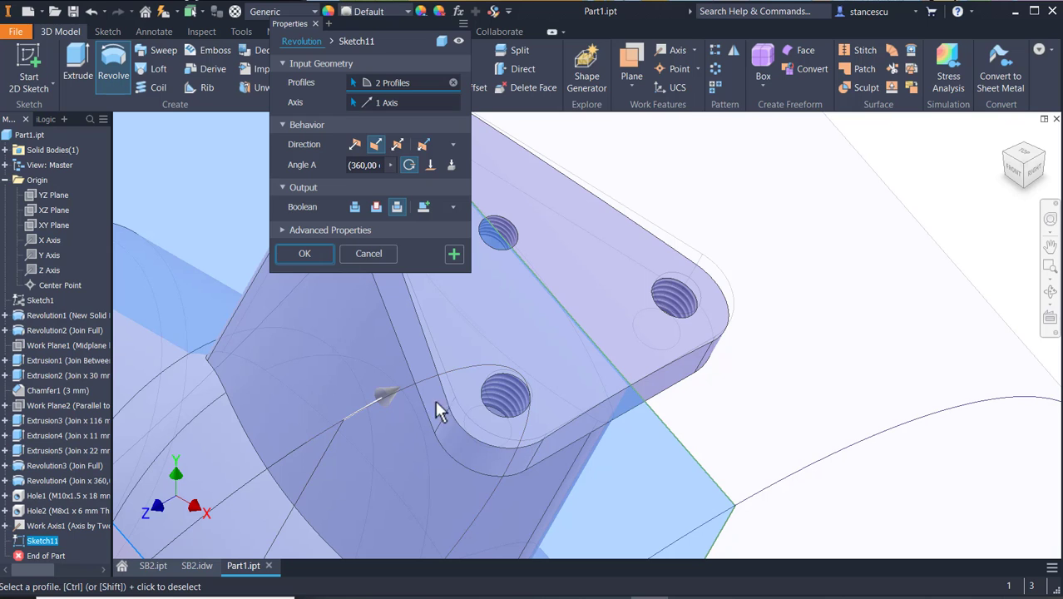
click(293, 254)
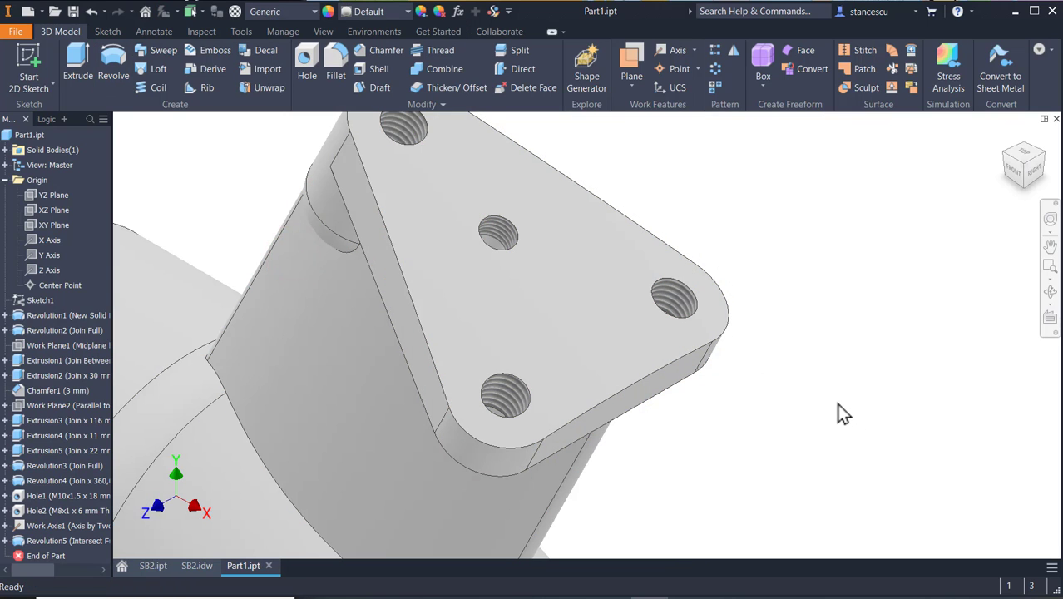
shift+middle_drag(839, 405, 794, 377)
middle_drag(633, 358, 615, 401)
scroll(603, 335, up, 2)
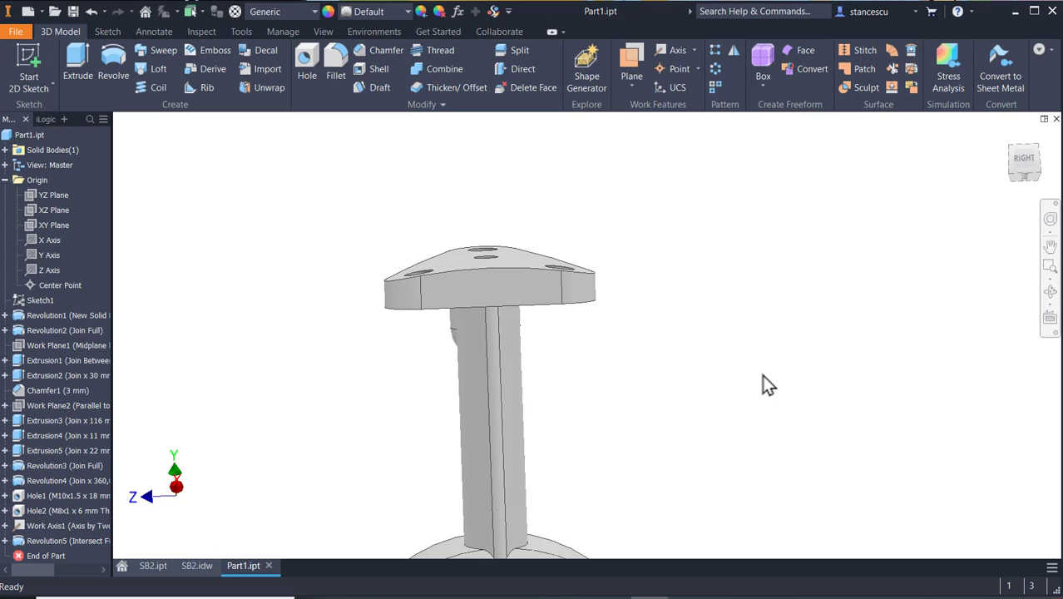
key(F6)
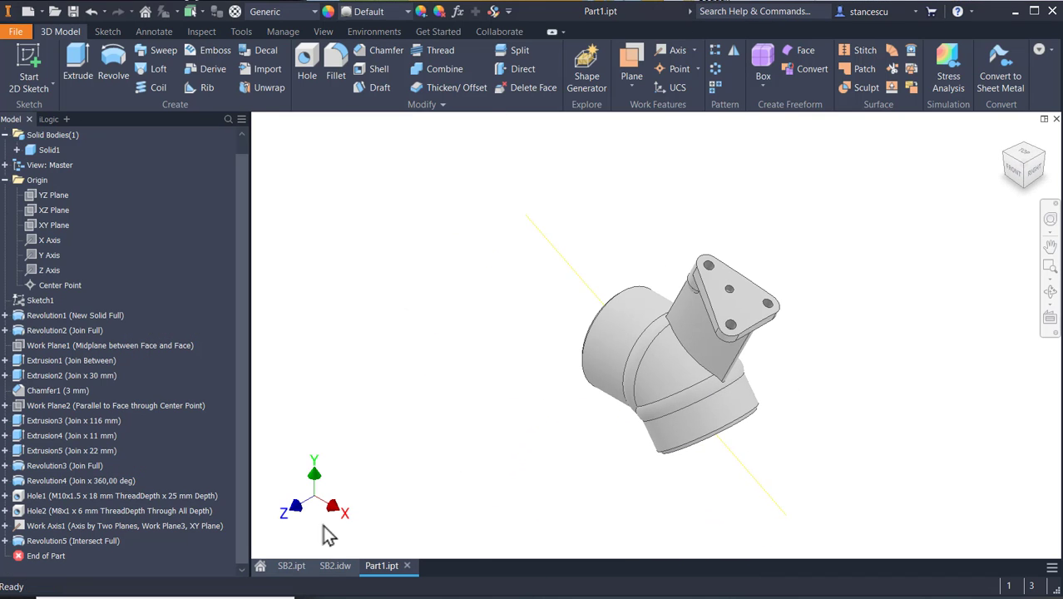
Switch to the SB2.idw drawing and examine the inner cavity dimensions of the two pipe branches in section A-A
click(327, 566)
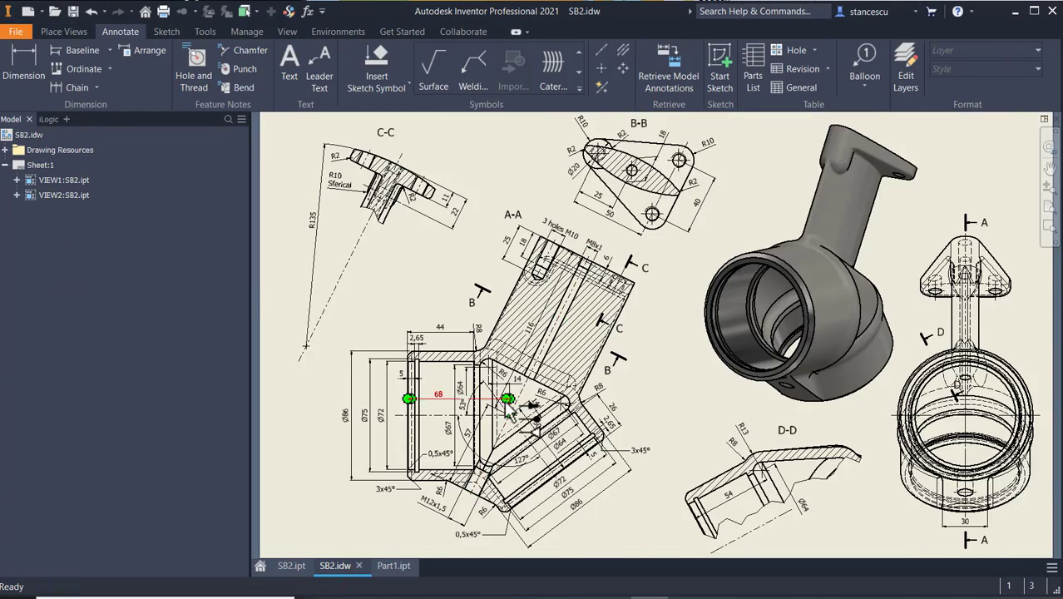
scroll(511, 412, up, 6)
mouse_move(515, 408)
middle_down()
mouse_move(684, 274)
mouse_move(724, 263)
middle_up()
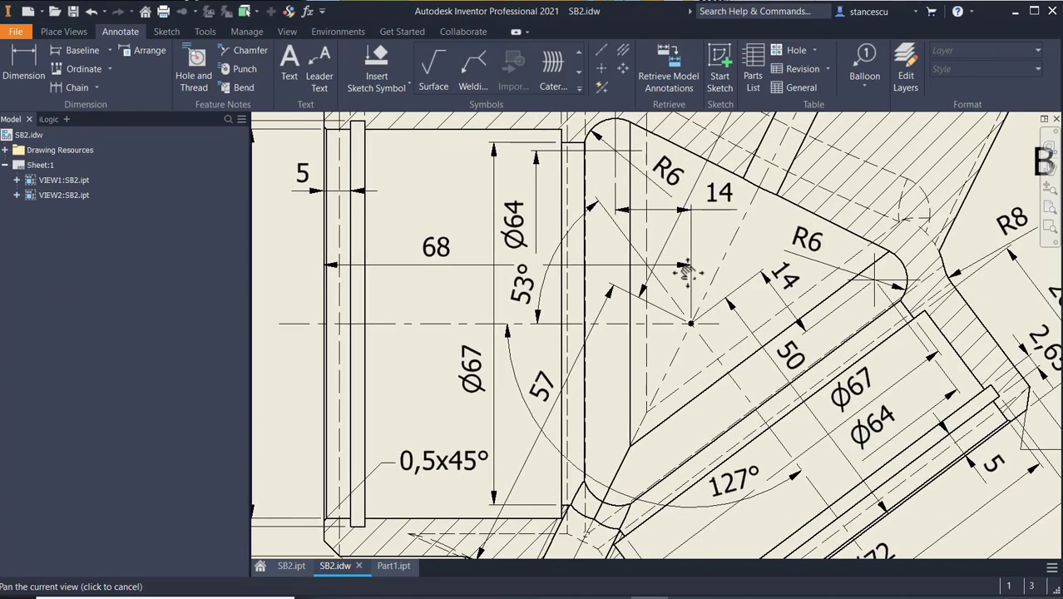
scroll(731, 256, down, 3)
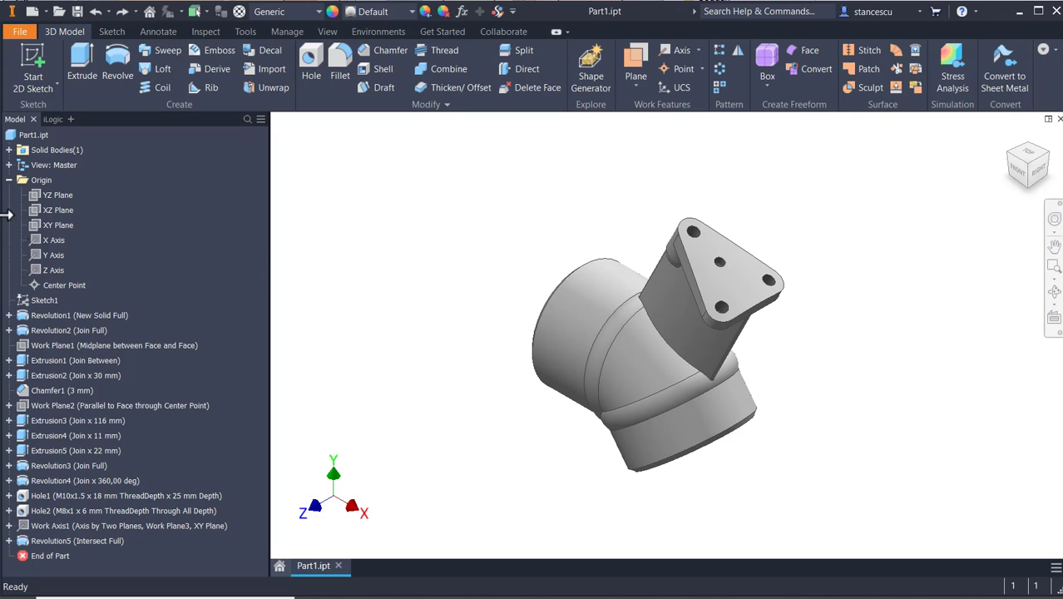
Start a sketch on the XY plane with sliced graphics and draw a horizontal centerline along the X axis beside the elbow
click(45, 228)
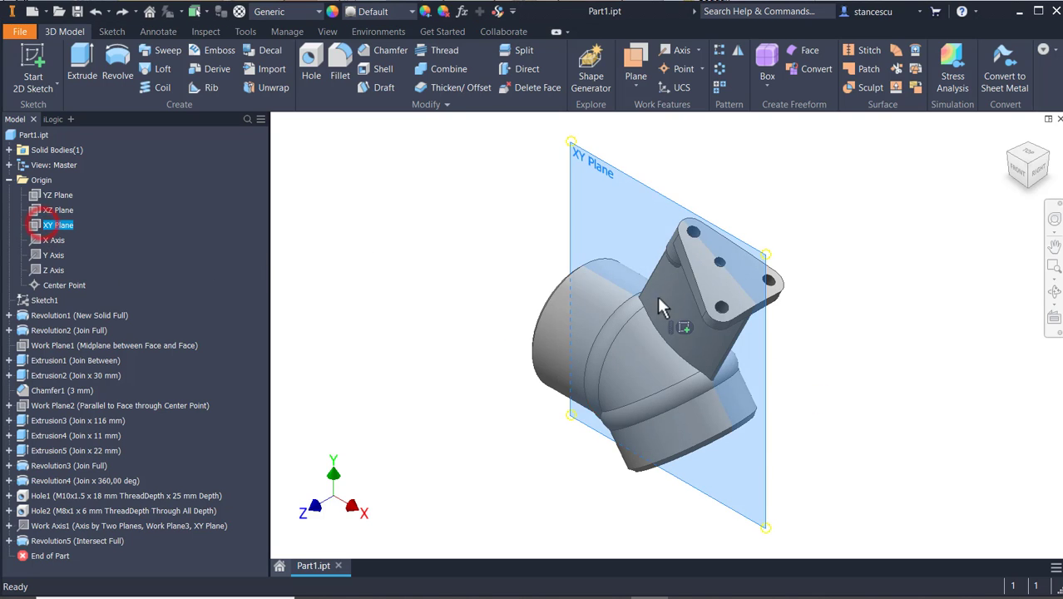
click(682, 328)
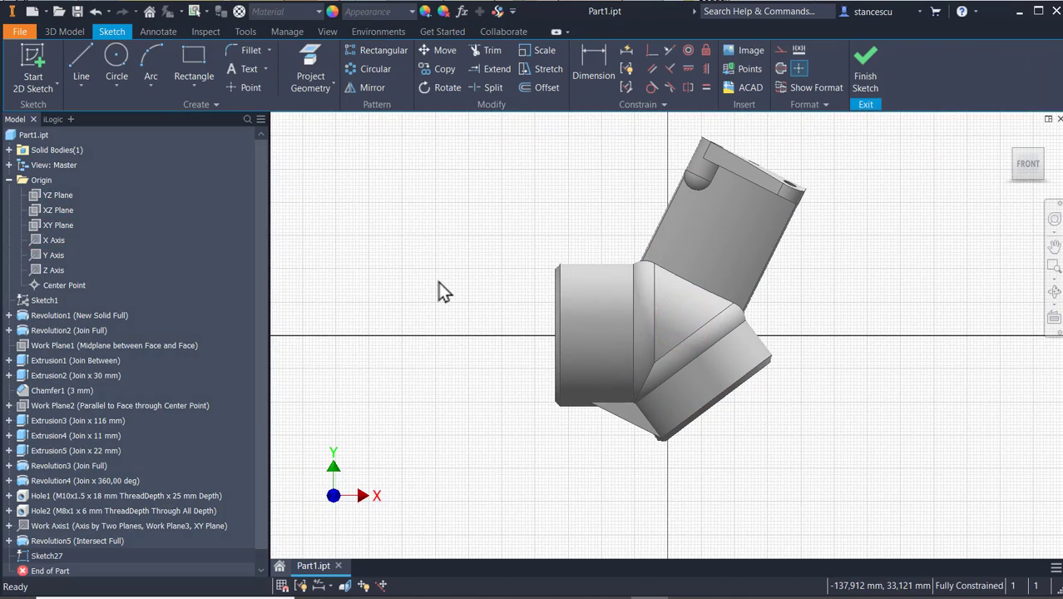
key(F7)
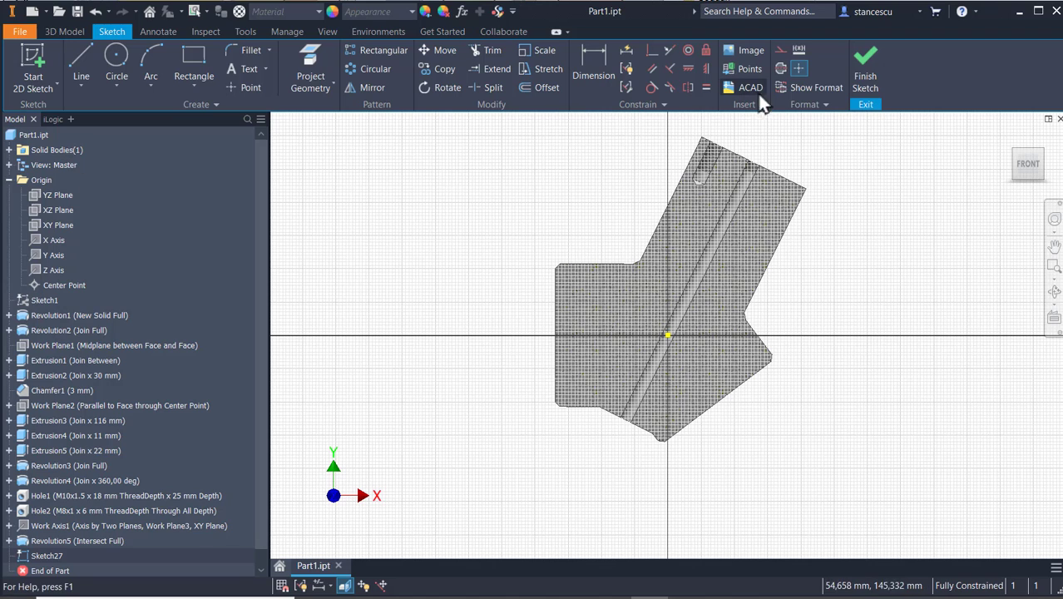
click(779, 68)
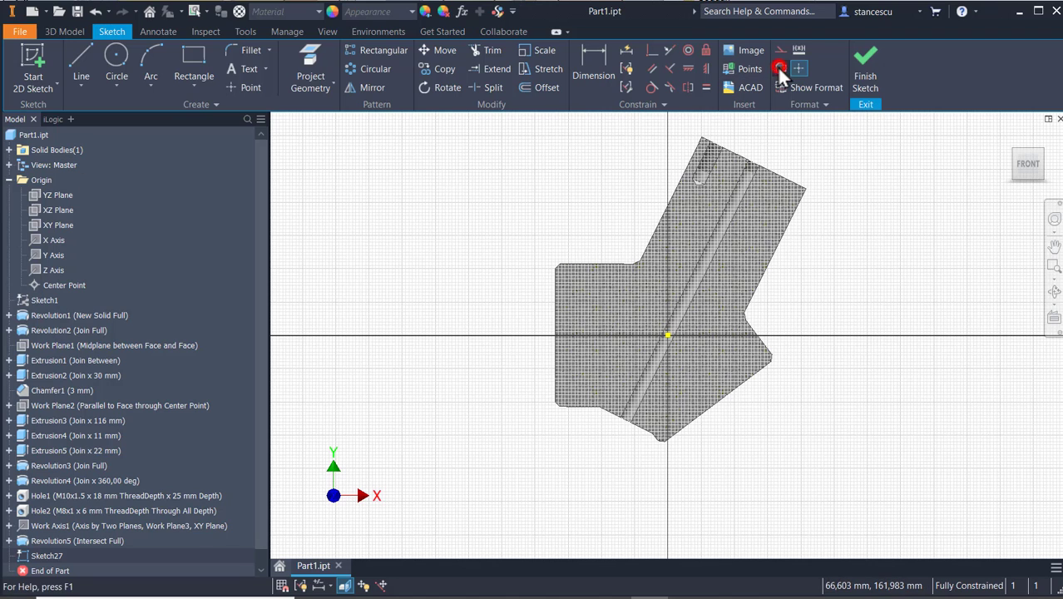
click(81, 61)
click(828, 335)
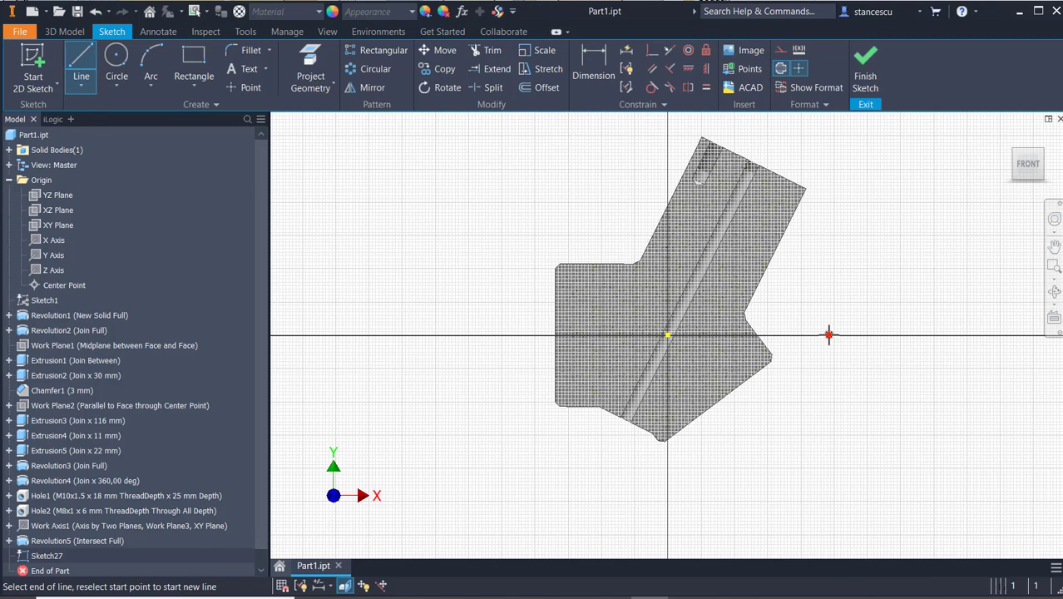
click(906, 336)
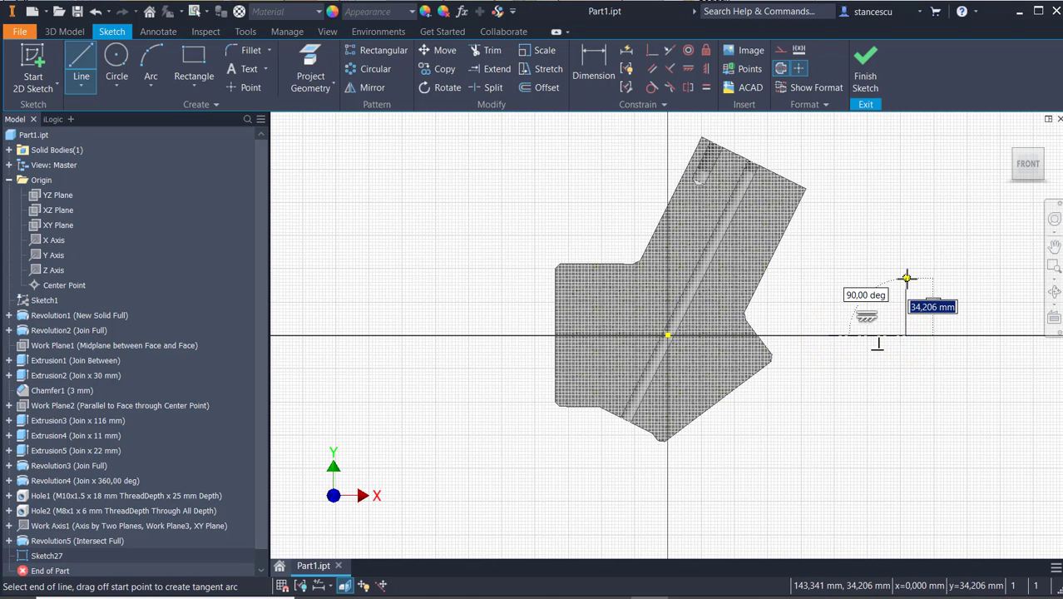
key(Escape)
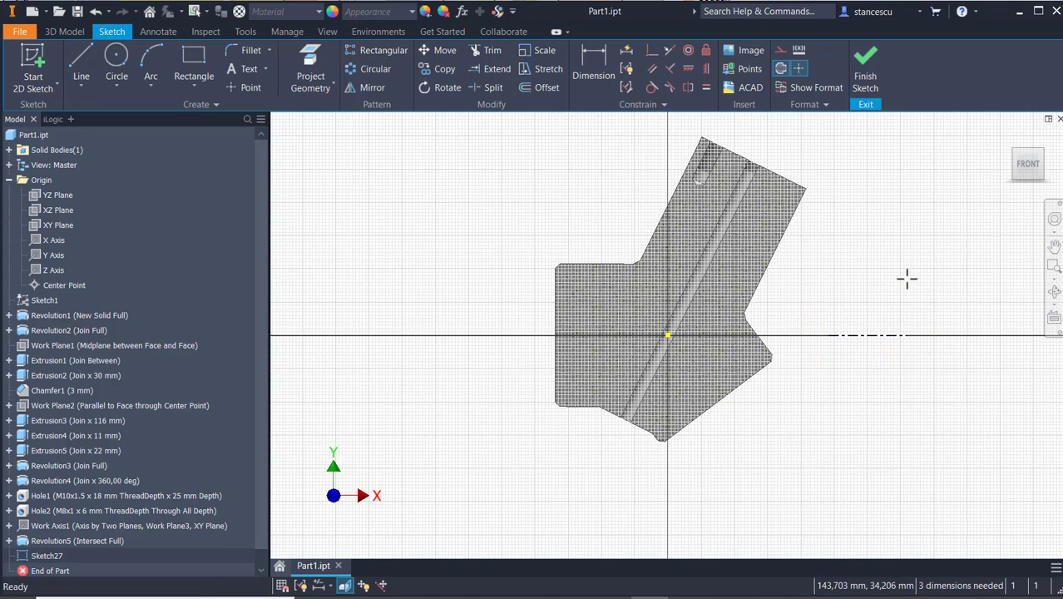
click(776, 69)
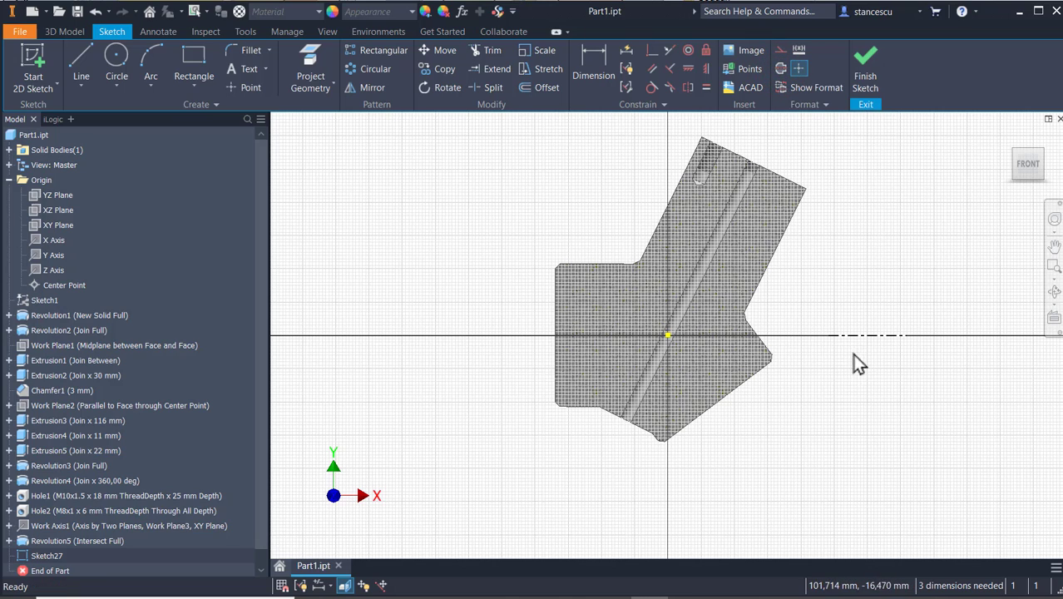
Move the centerline off the X axis and constrain it coincident with the projected origin center point
drag(862, 335, 873, 298)
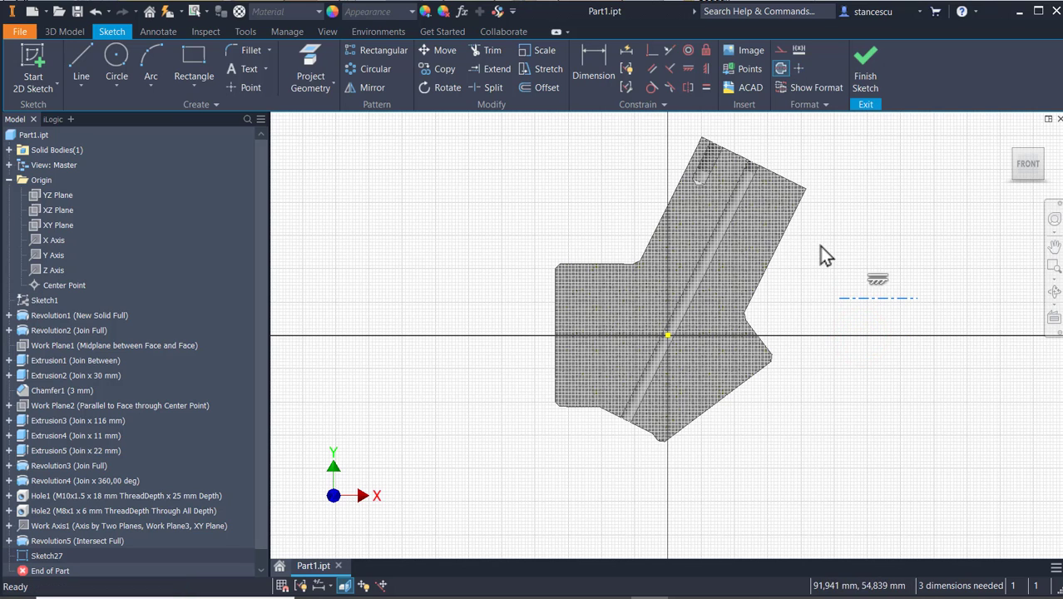
click(821, 246)
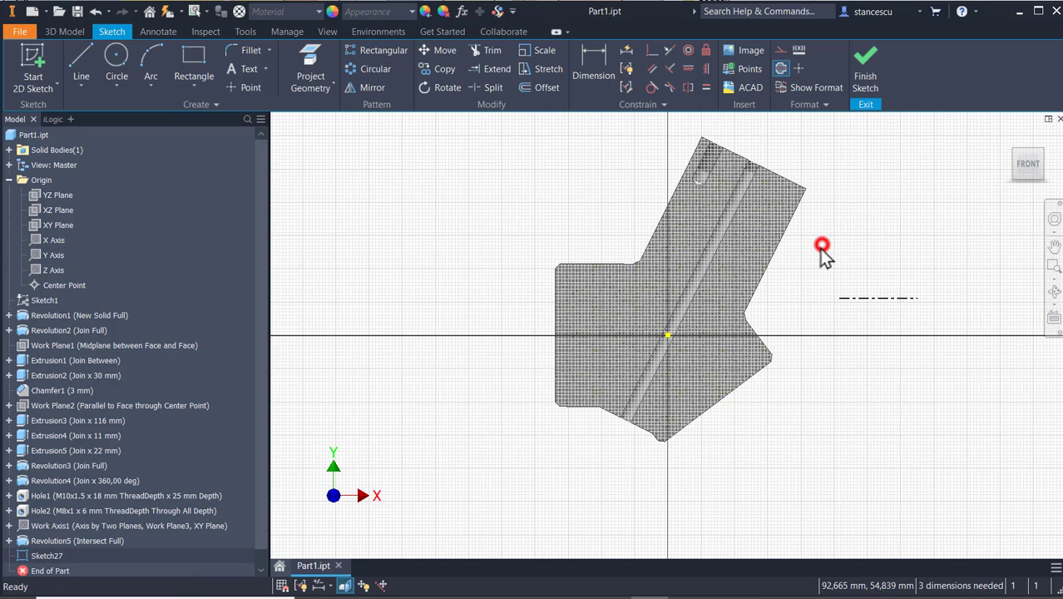
click(653, 52)
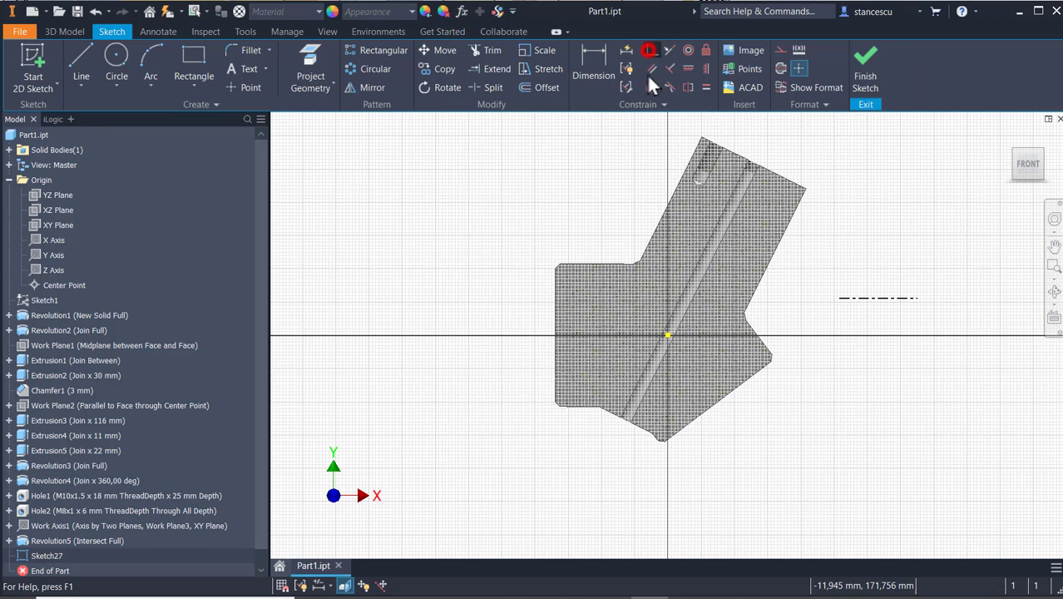
click(853, 298)
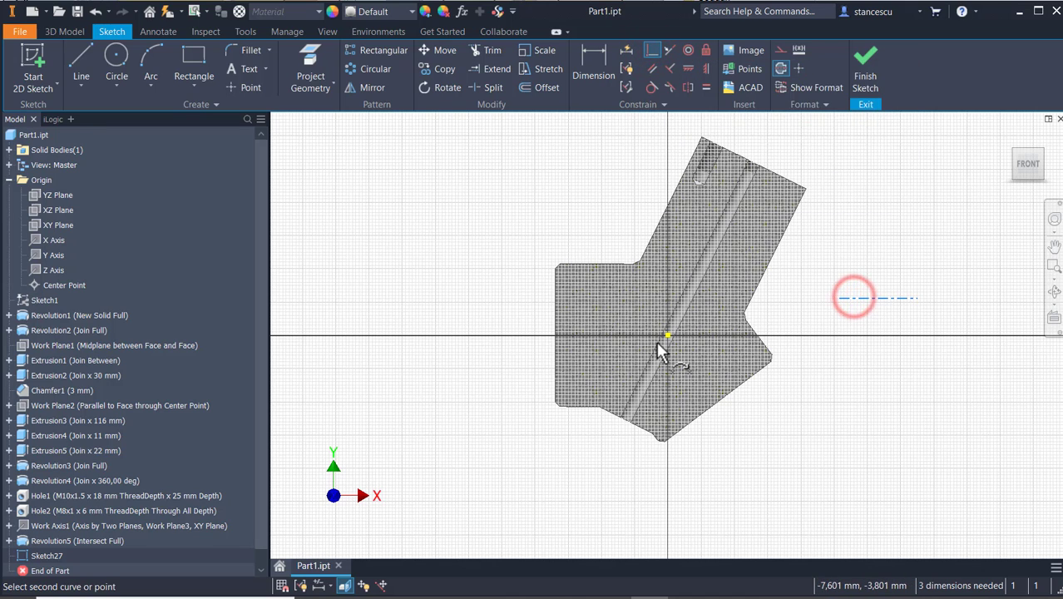
click(668, 336)
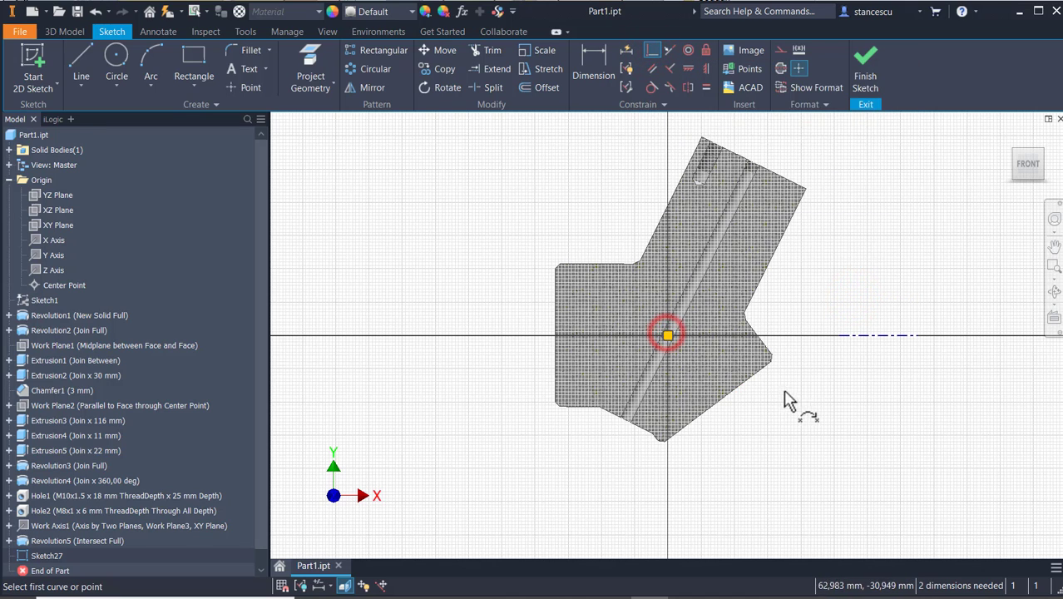
Dimension the horizontal distance from the origin center point to the centerline's far end as 120 mm
click(587, 59)
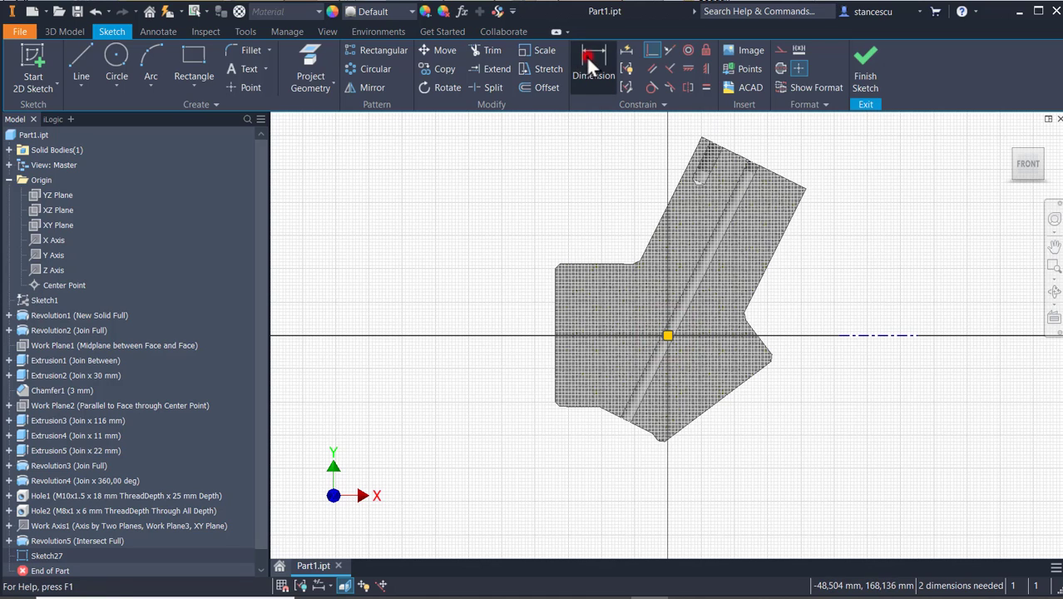
click(916, 337)
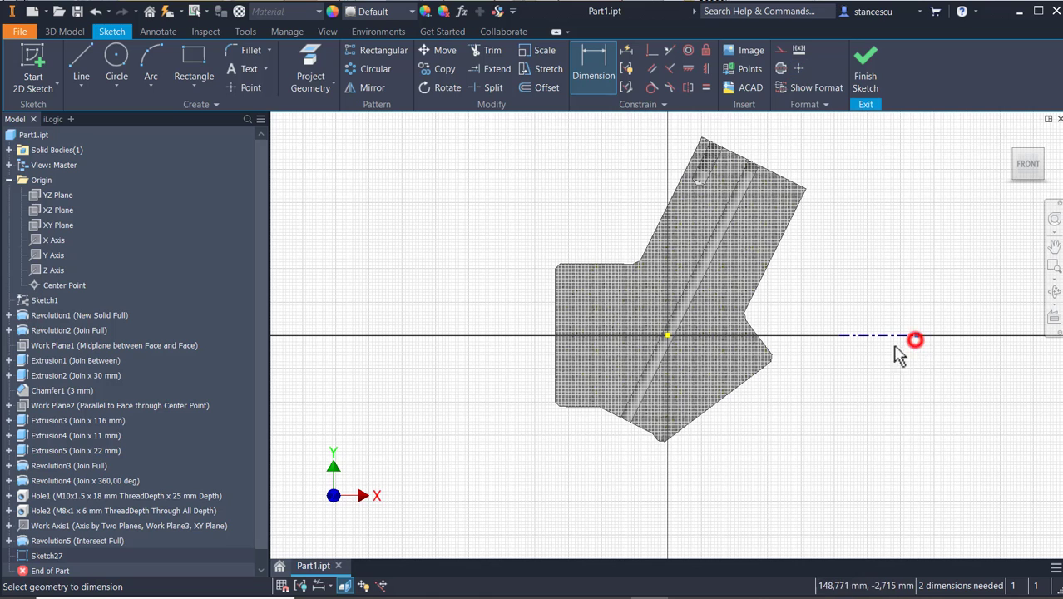
click(668, 334)
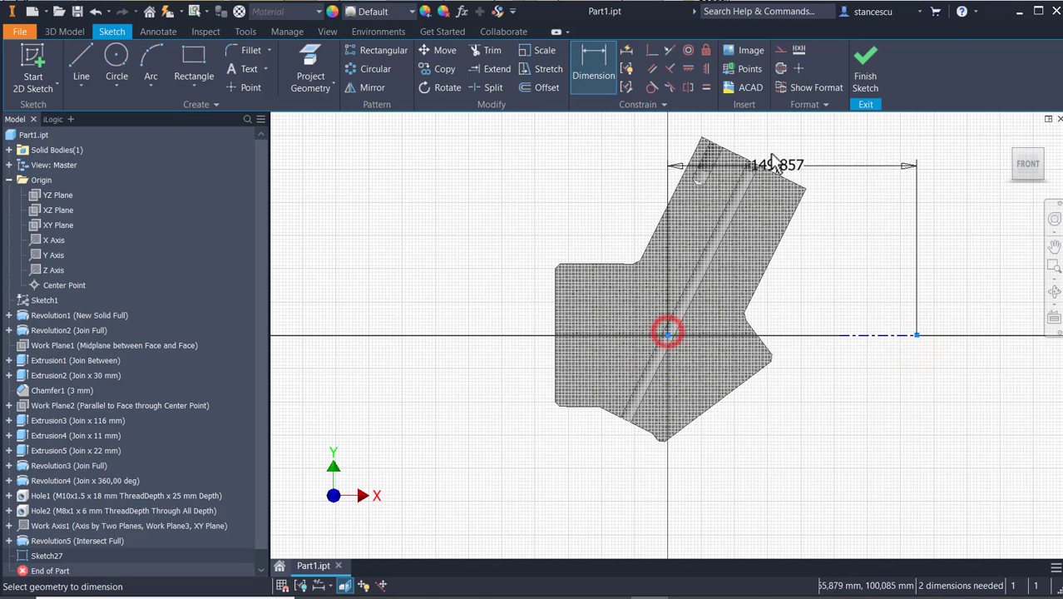
click(780, 143)
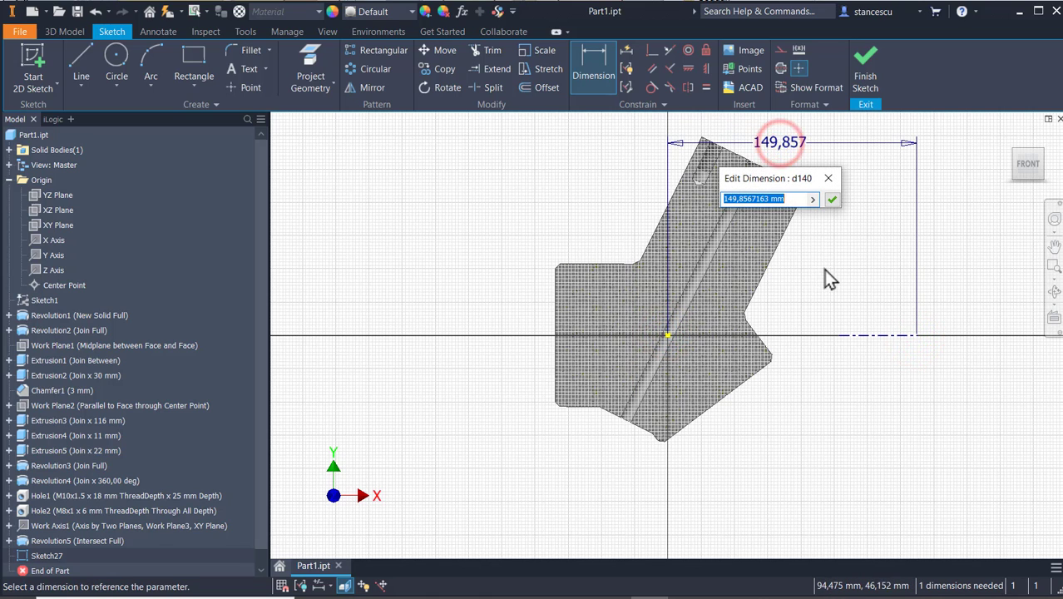
text(12)
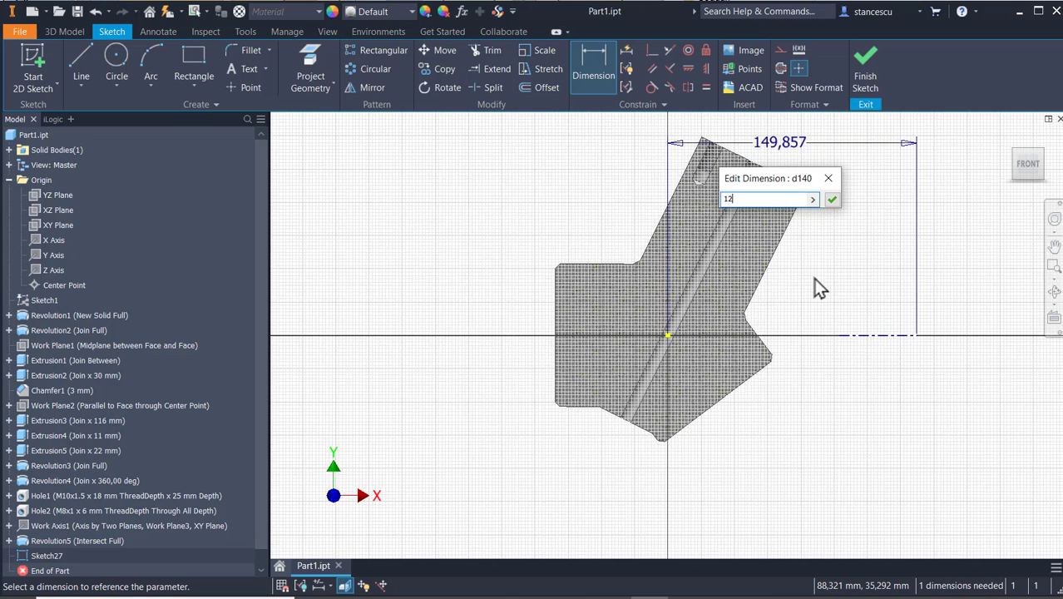
text(0)
key(Return)
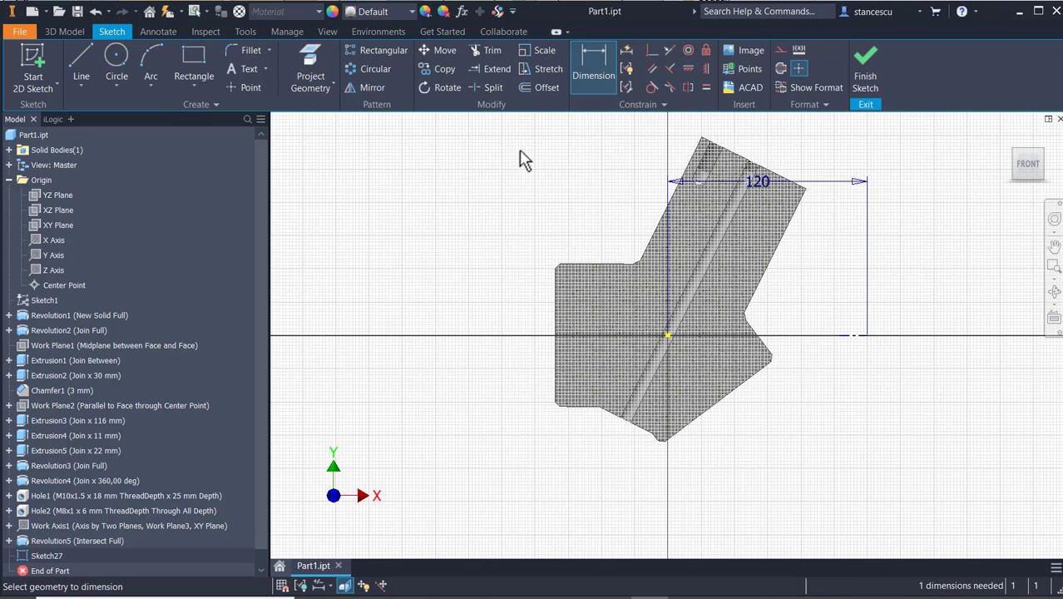
Draw a line about 43 mm long at about 50 degrees from the centerline's far end and convert it to construction
click(79, 60)
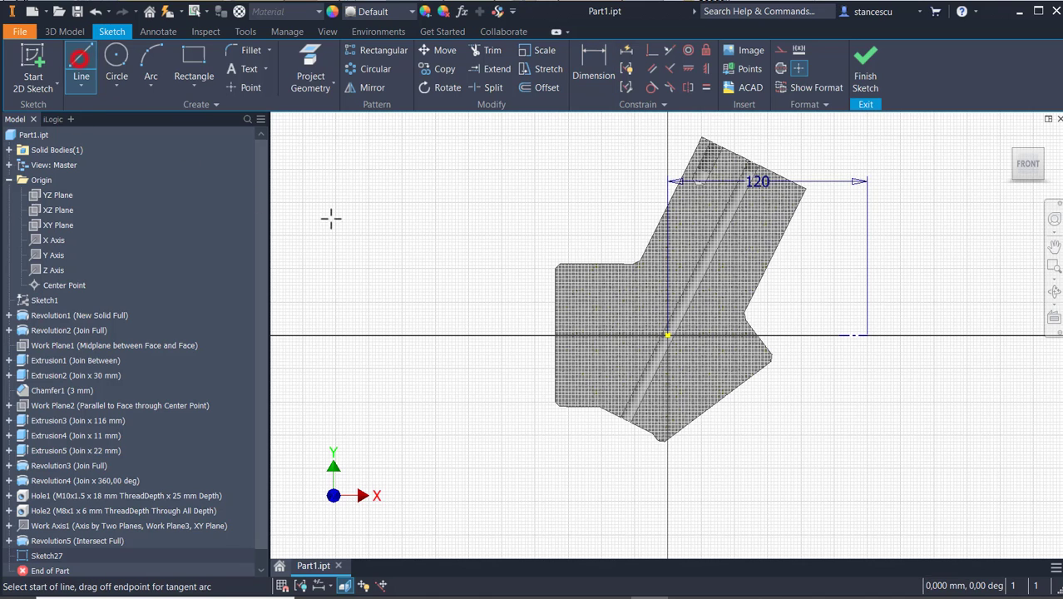
click(868, 335)
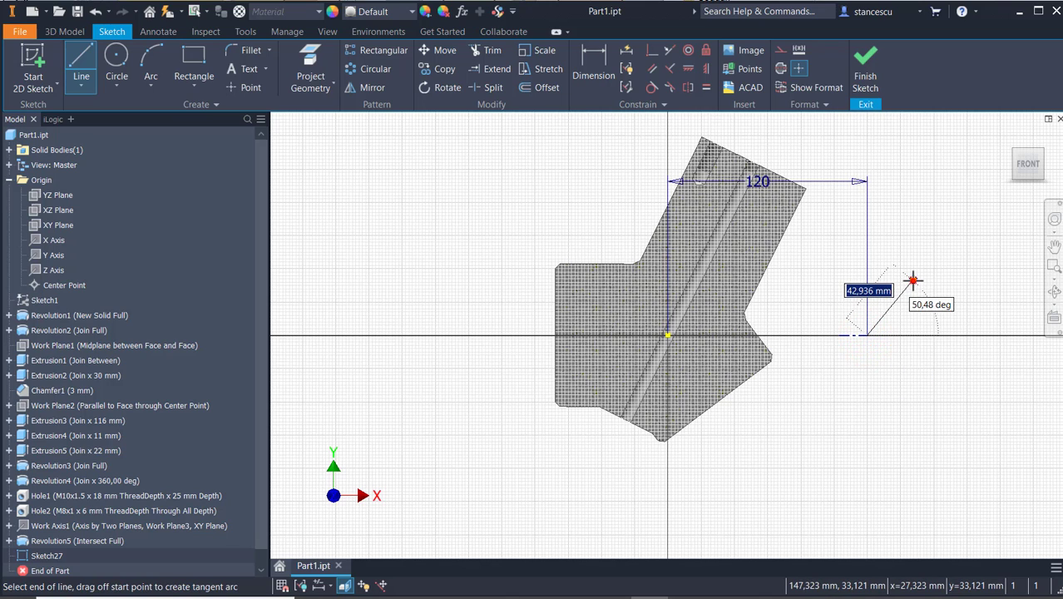
click(913, 280)
key(Escape)
drag(944, 249, 897, 299)
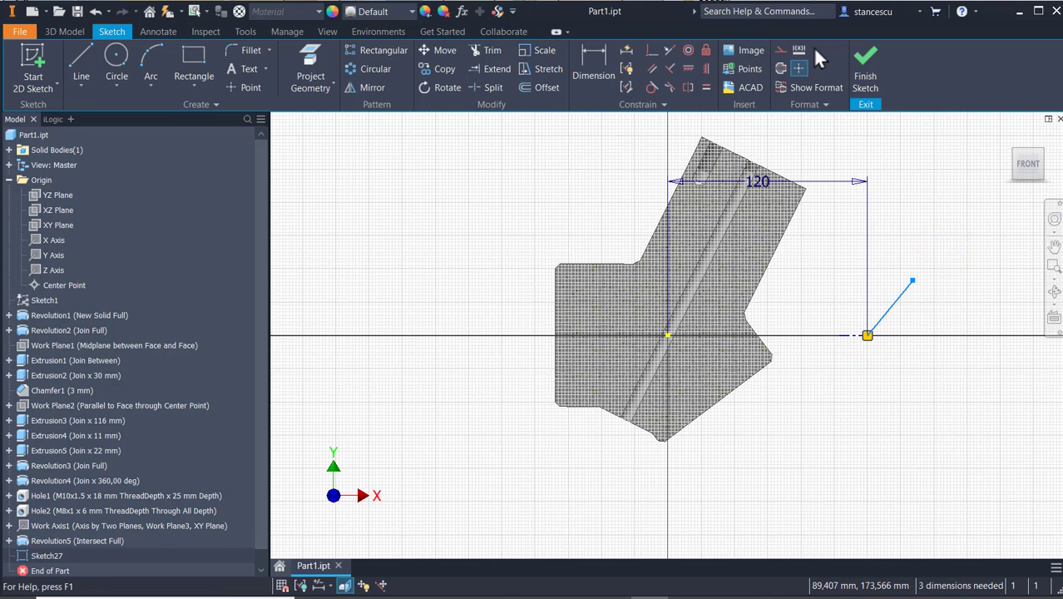
click(783, 50)
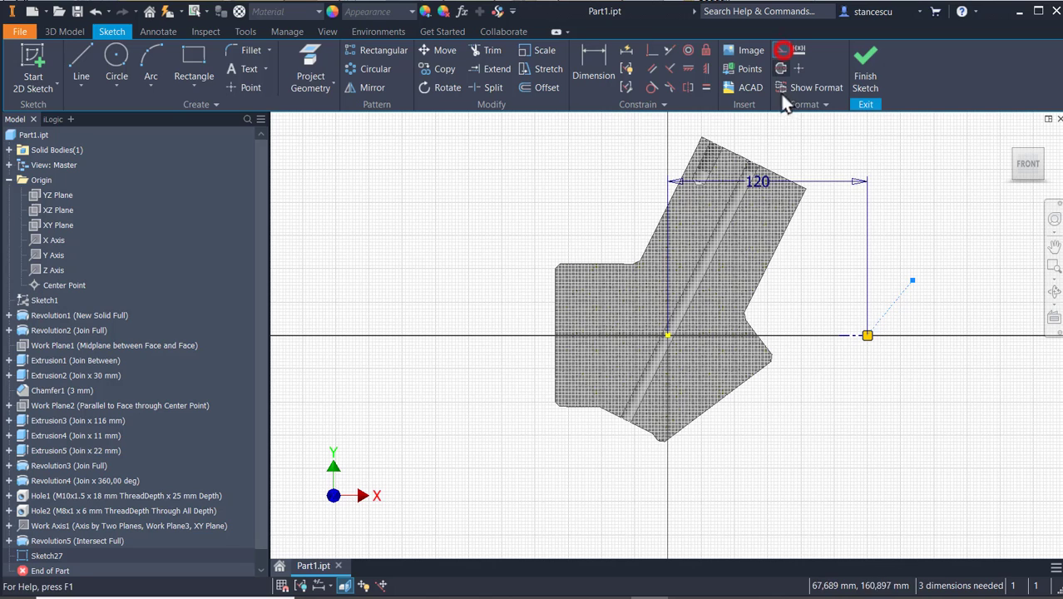
Dimension the angle between the centerline and the construction line as 127/2 degrees
click(587, 59)
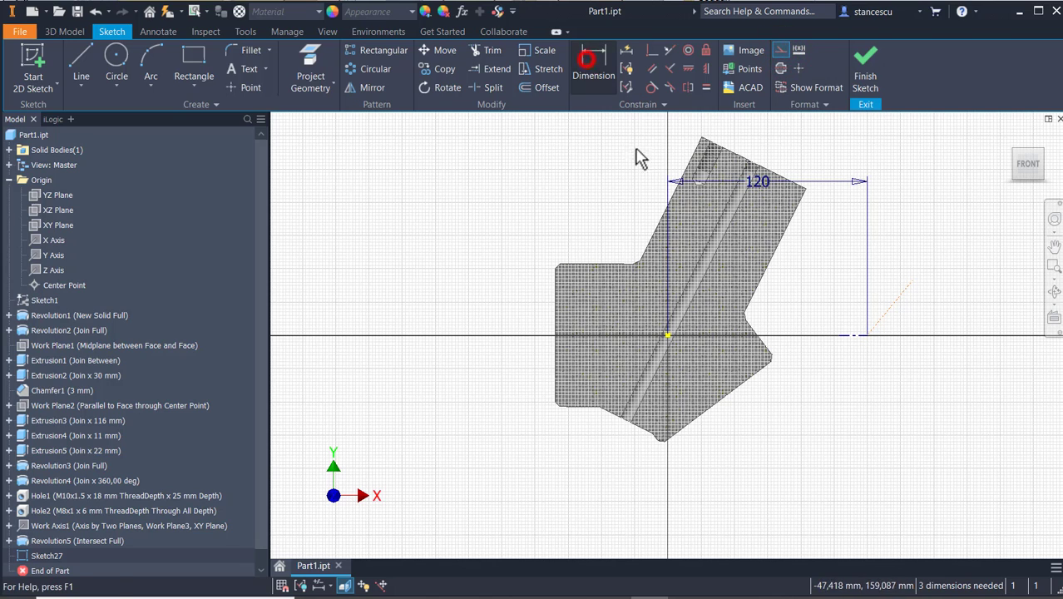
click(850, 336)
click(893, 306)
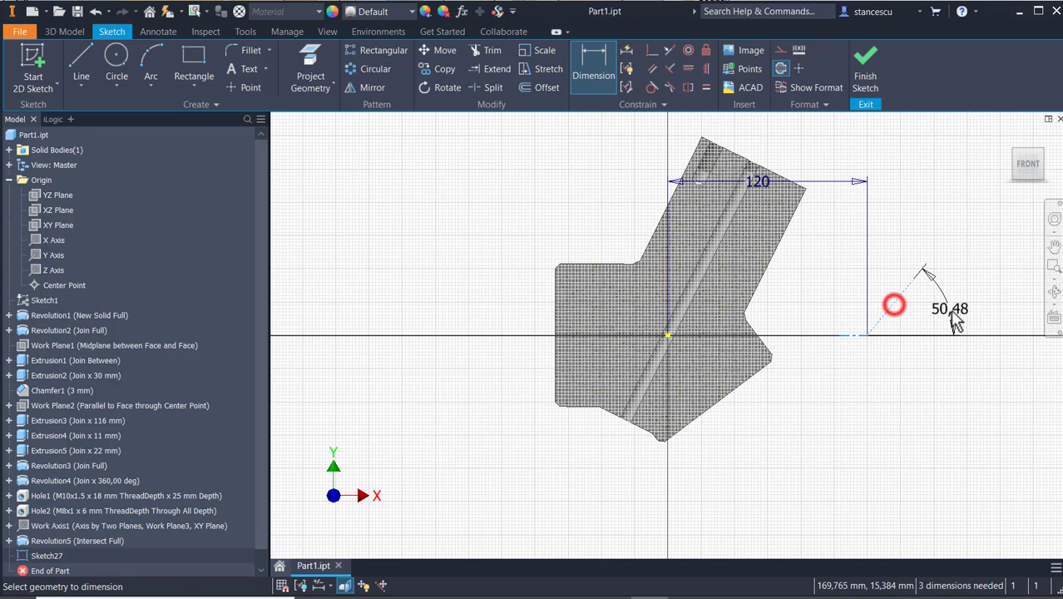
click(948, 307)
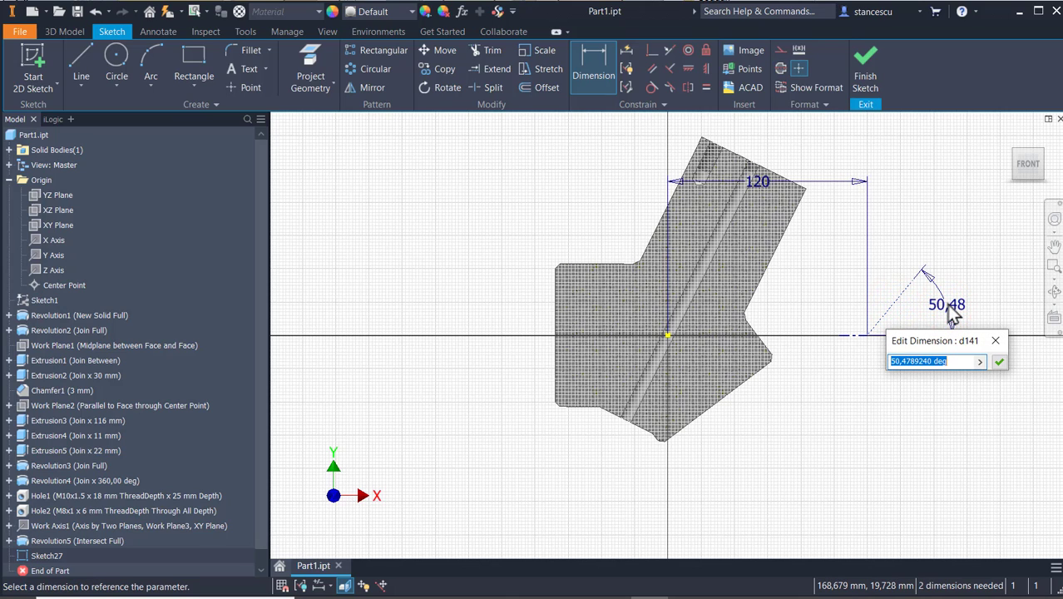
text(1)
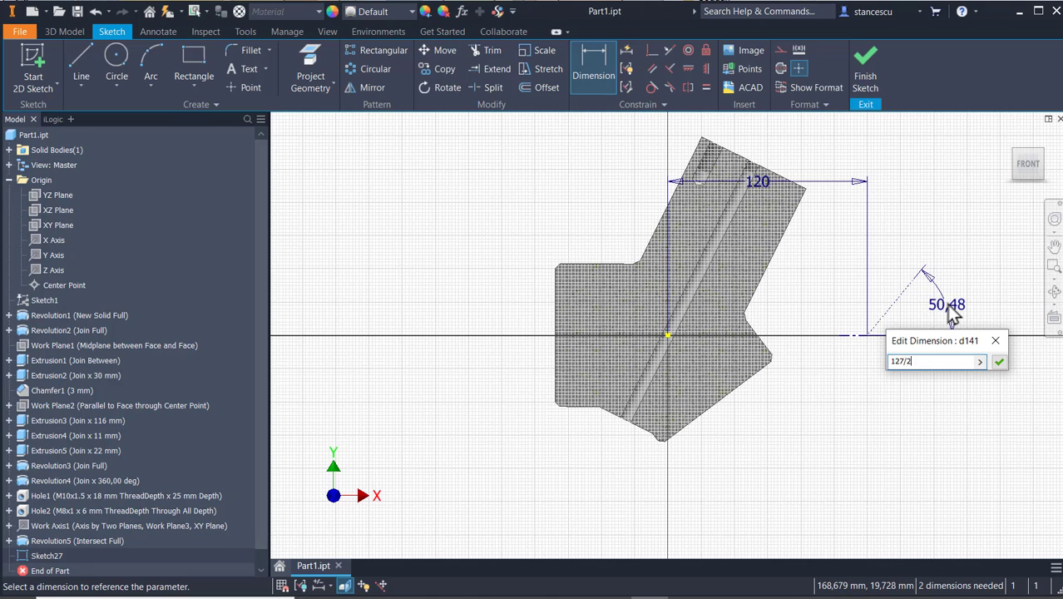
text(27/2)
key(Return)
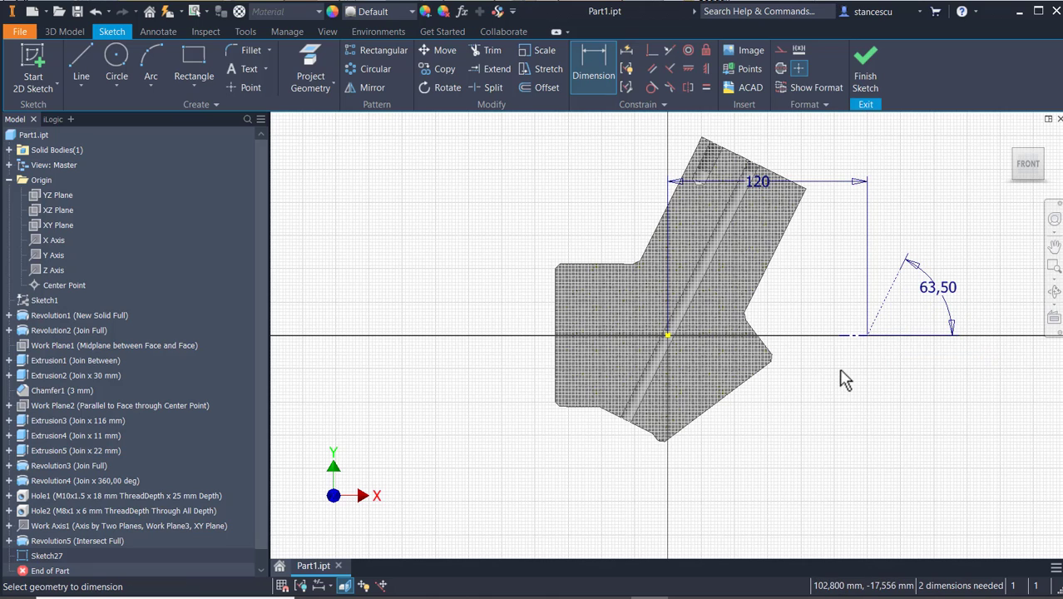
key(Escape)
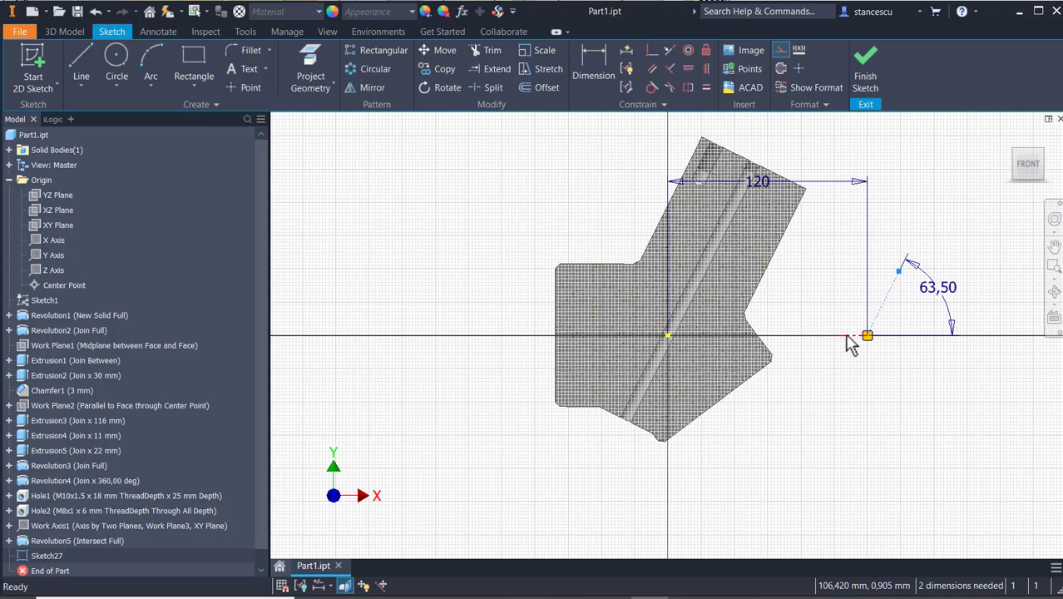
Lengthen the centerline by stretching its free end toward the elbow
drag(838, 335, 815, 336)
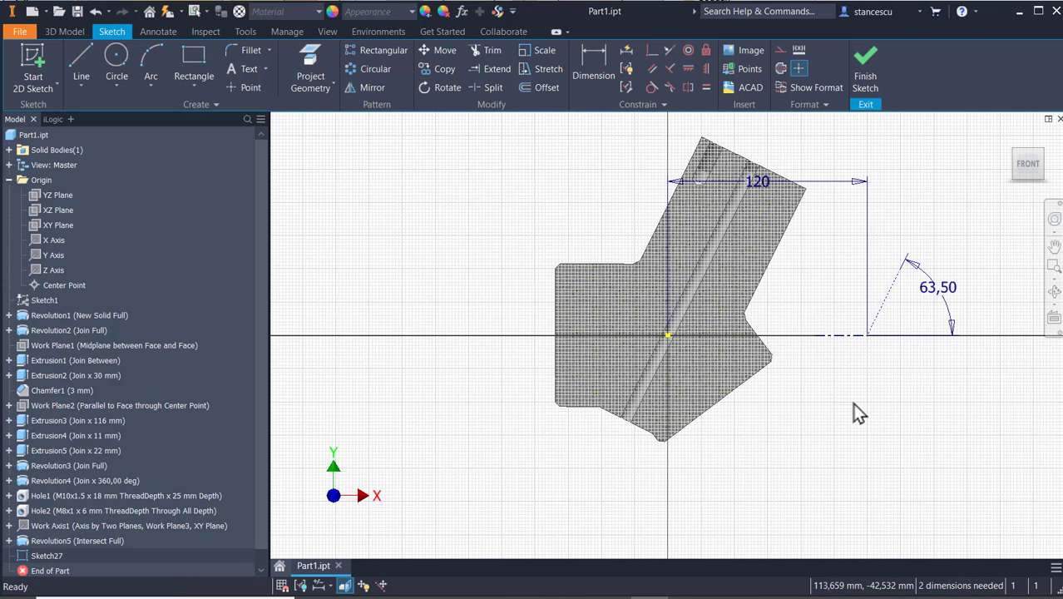
scroll(842, 360, down, 3)
middle_drag(841, 362, 743, 454)
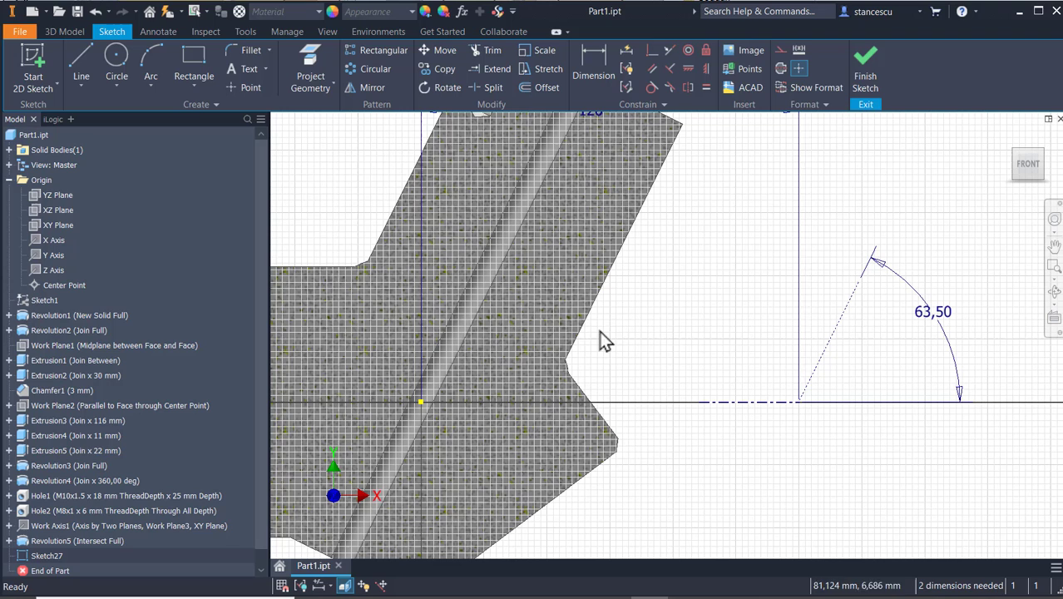
click(81, 58)
key(Escape)
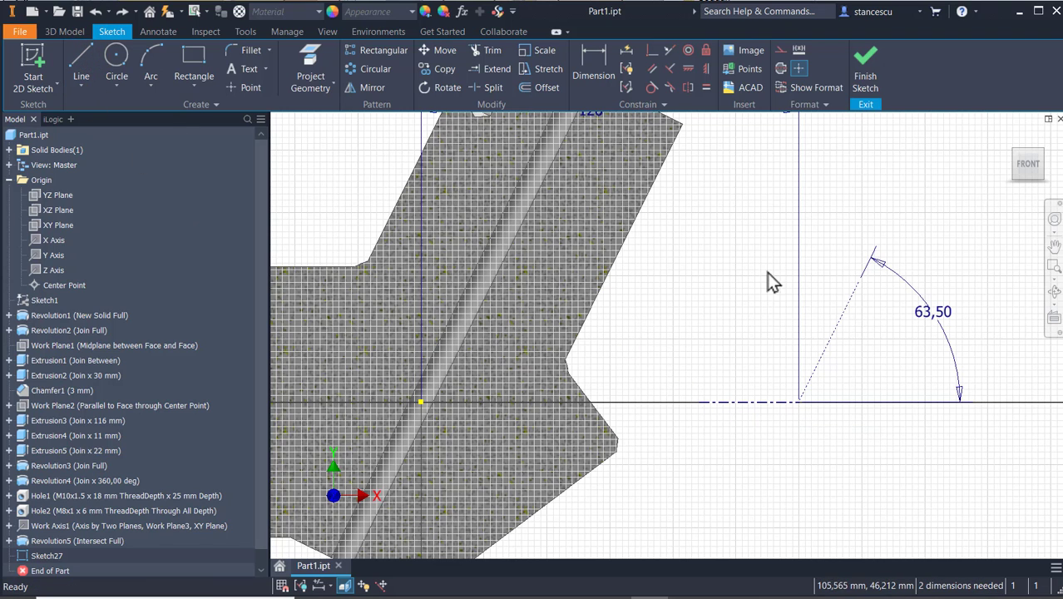
Sketch a profile from the centerline's free end: a vertical line about 45 mm long, a tangent arc of about 10 mm radius, and a vertical line back to the centerline
click(83, 59)
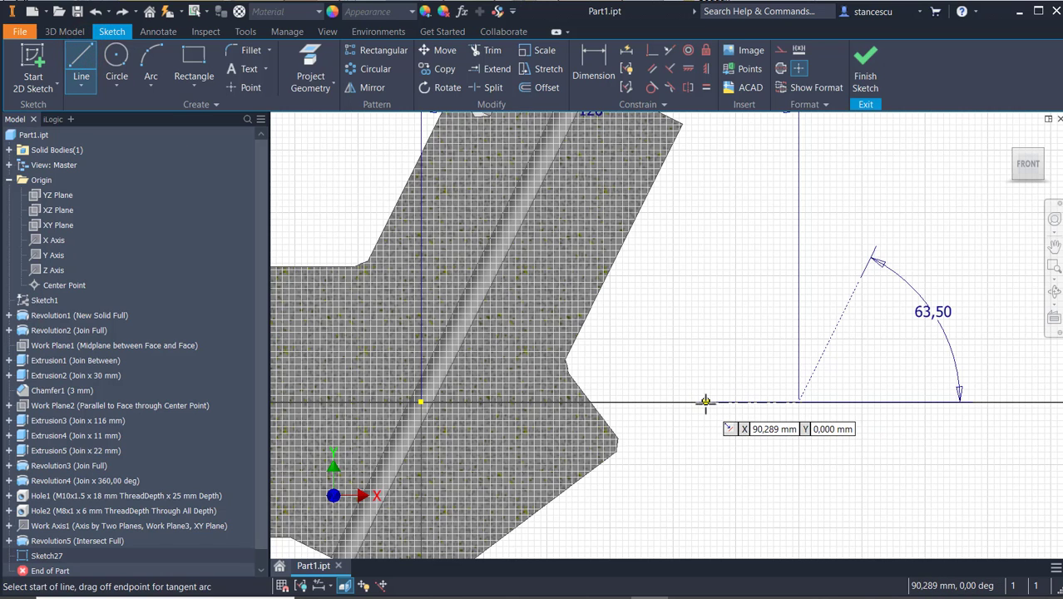
click(701, 402)
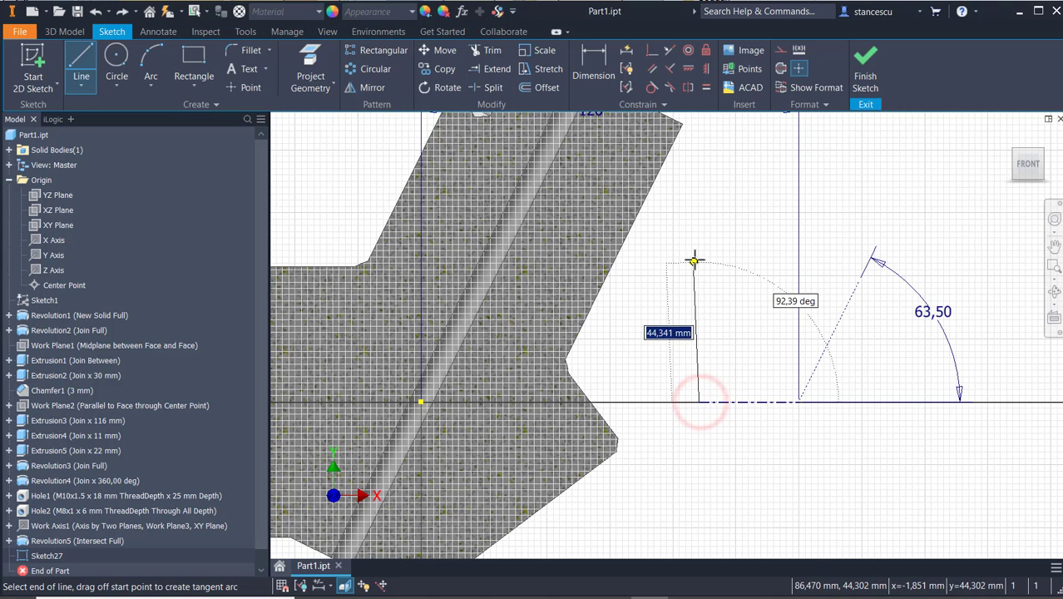
click(699, 259)
drag(699, 259, 753, 237)
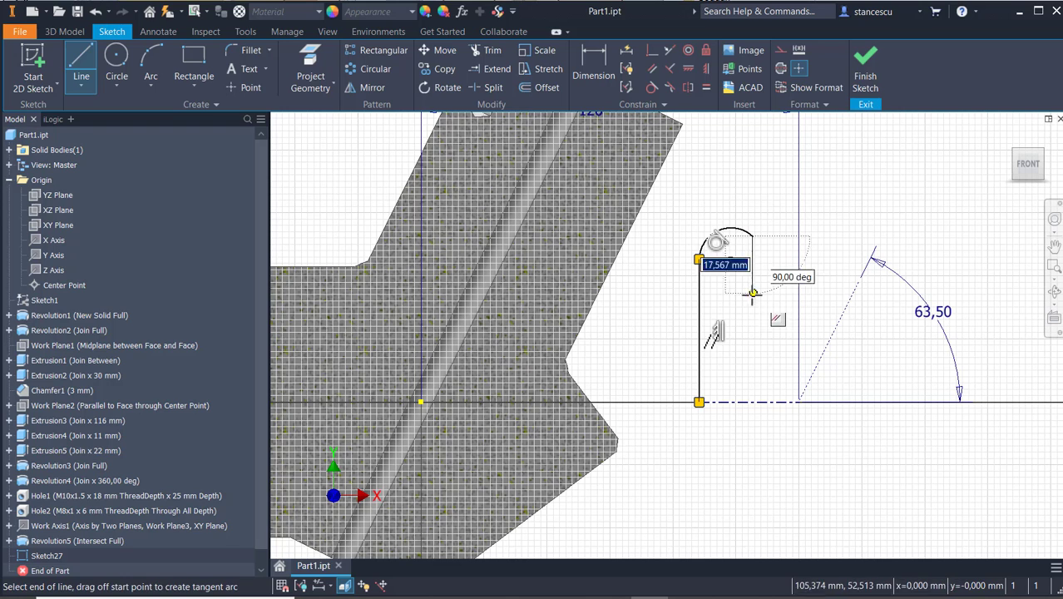
click(754, 403)
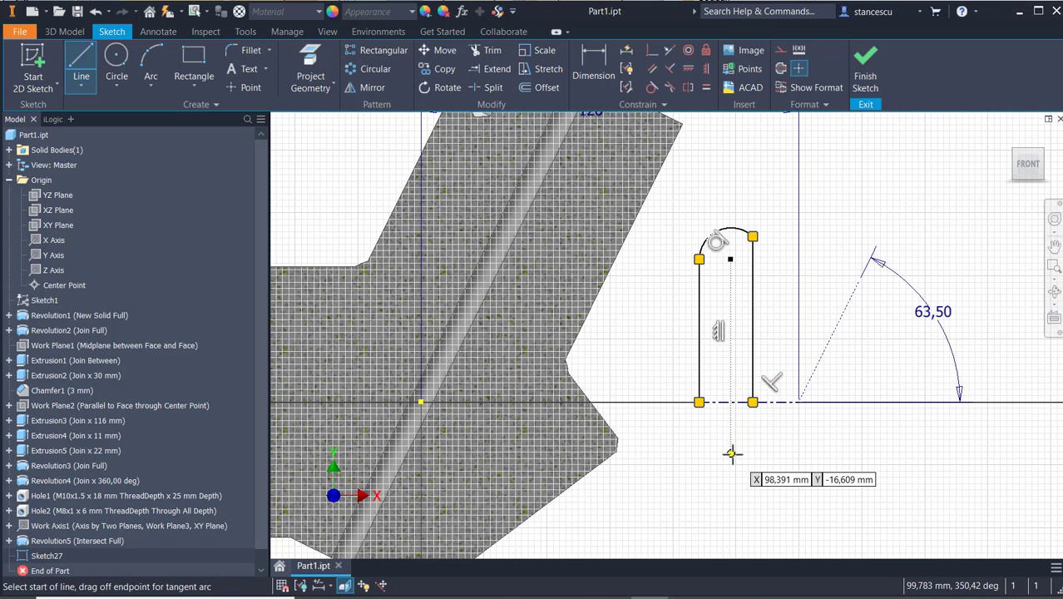
key(Escape)
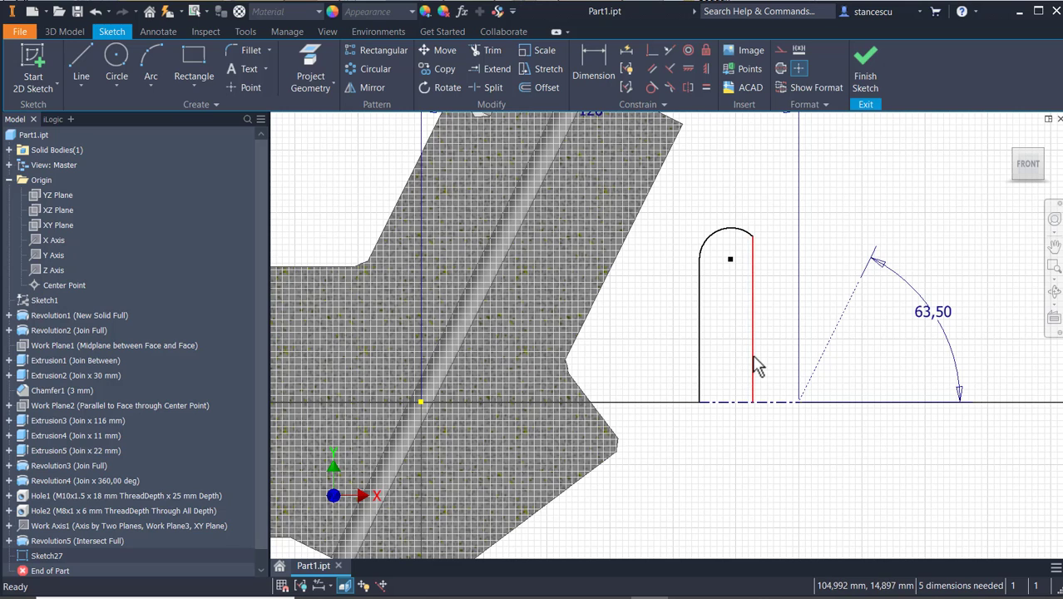
drag(753, 358, 759, 373)
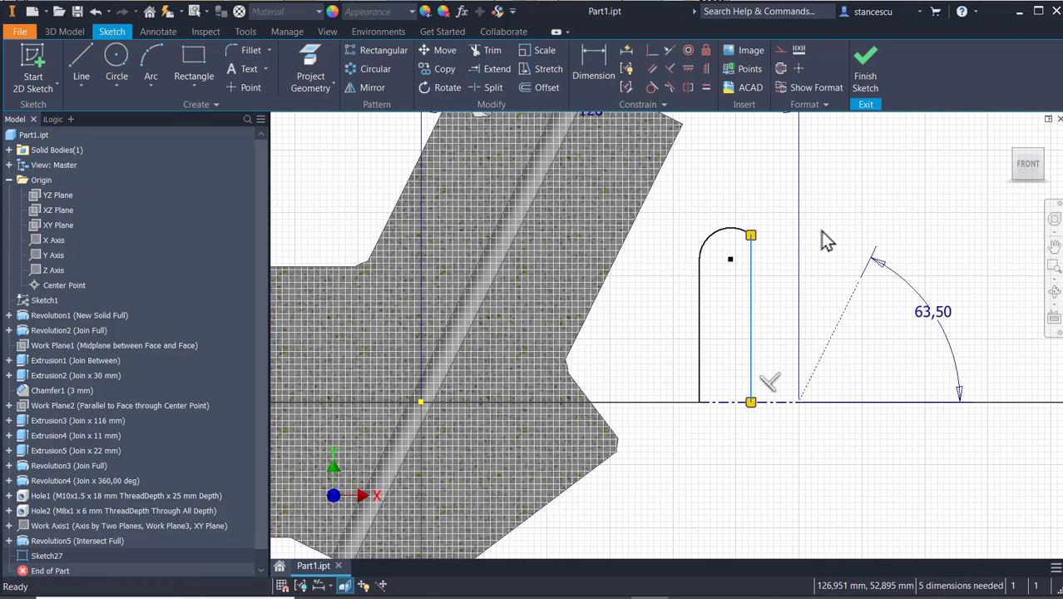
click(824, 231)
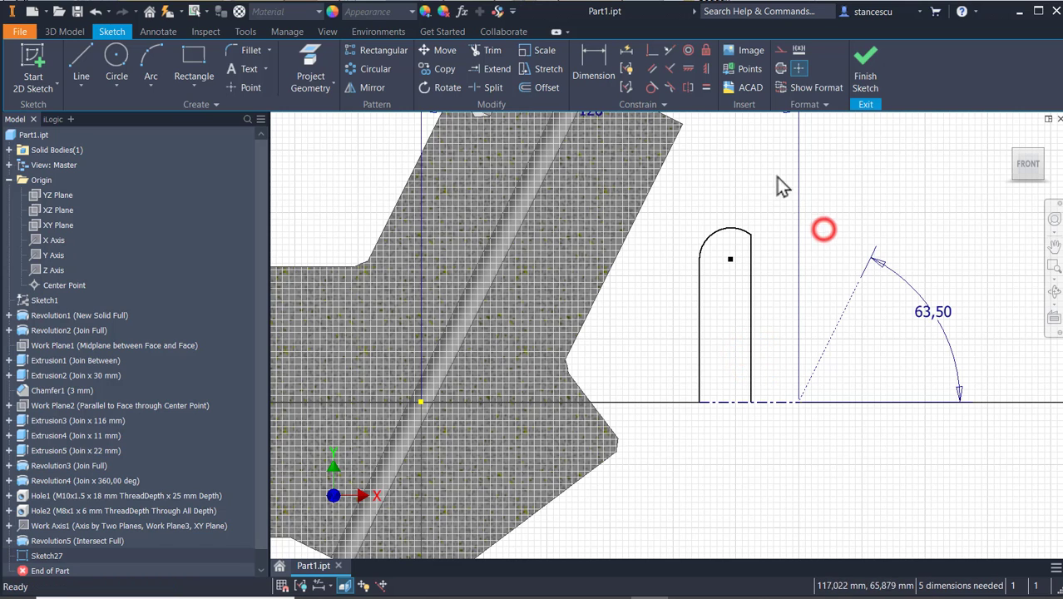
Dimension the arc's center point to the horizontal centerline as a 64 mm diameter
click(588, 54)
click(730, 262)
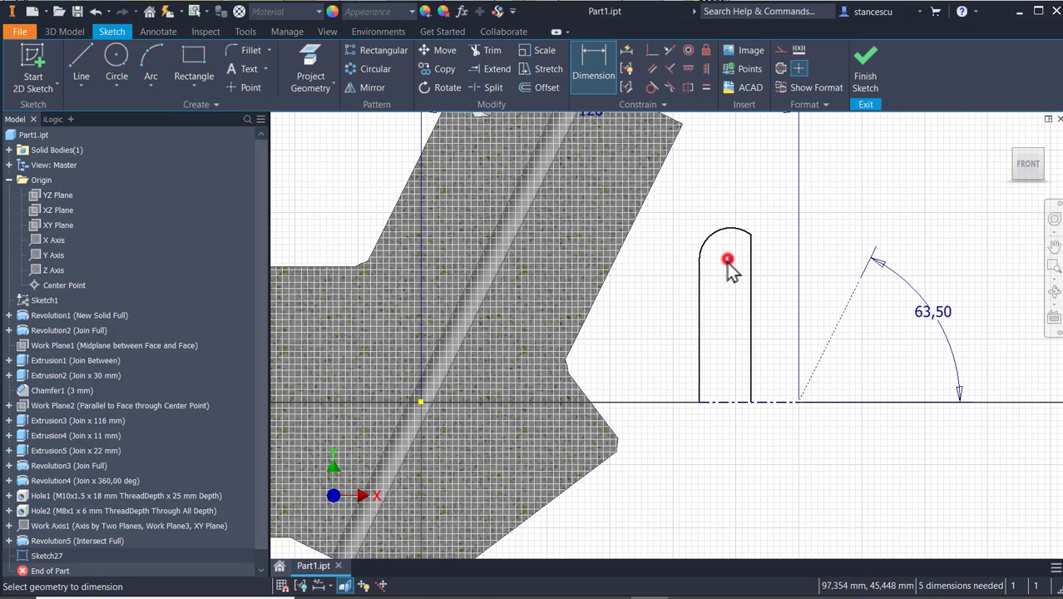
click(724, 400)
click(664, 371)
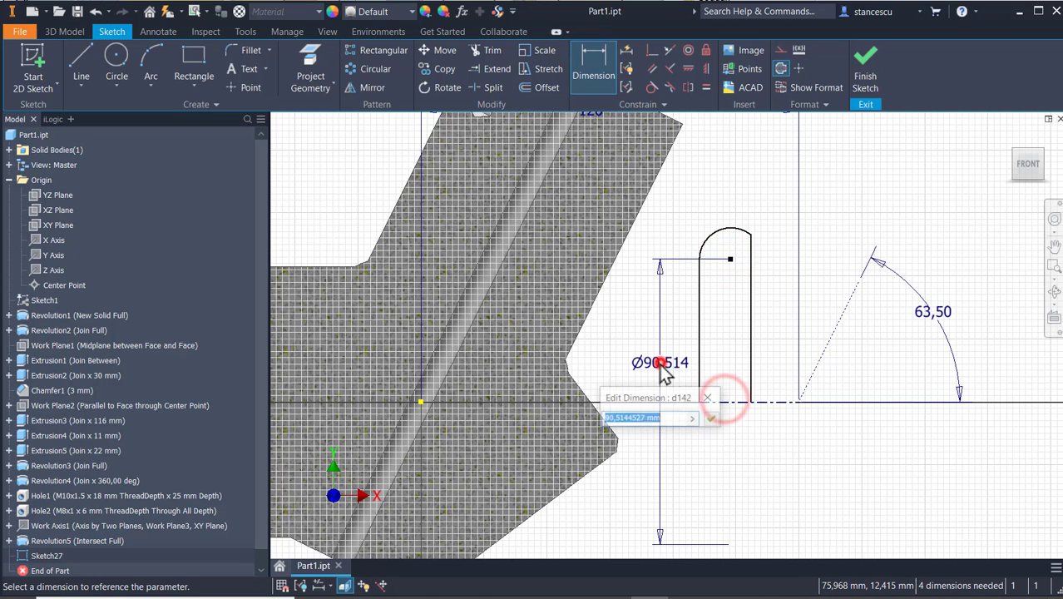
text(64)
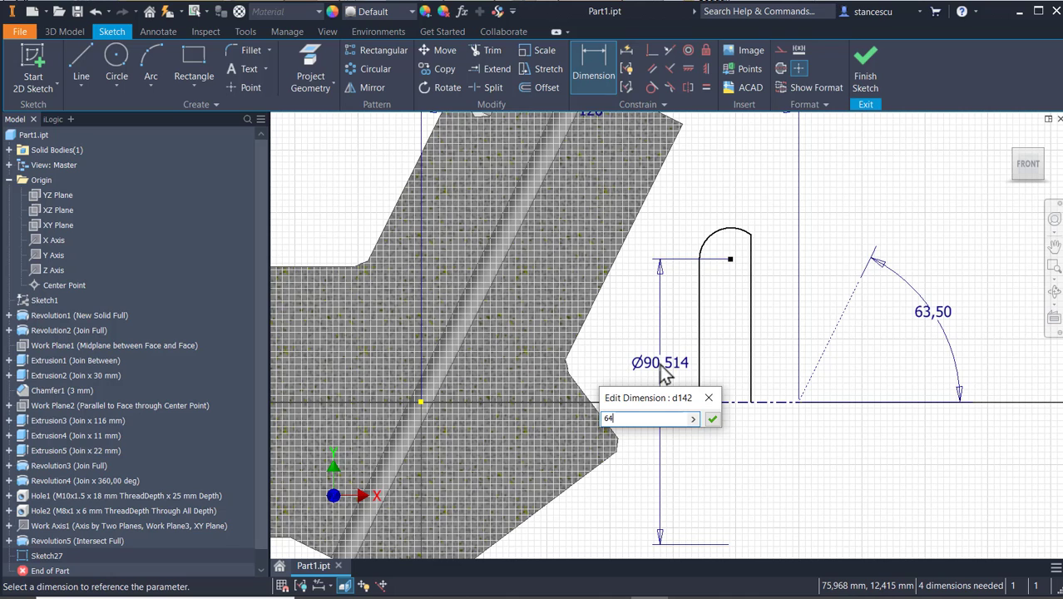
key(Return)
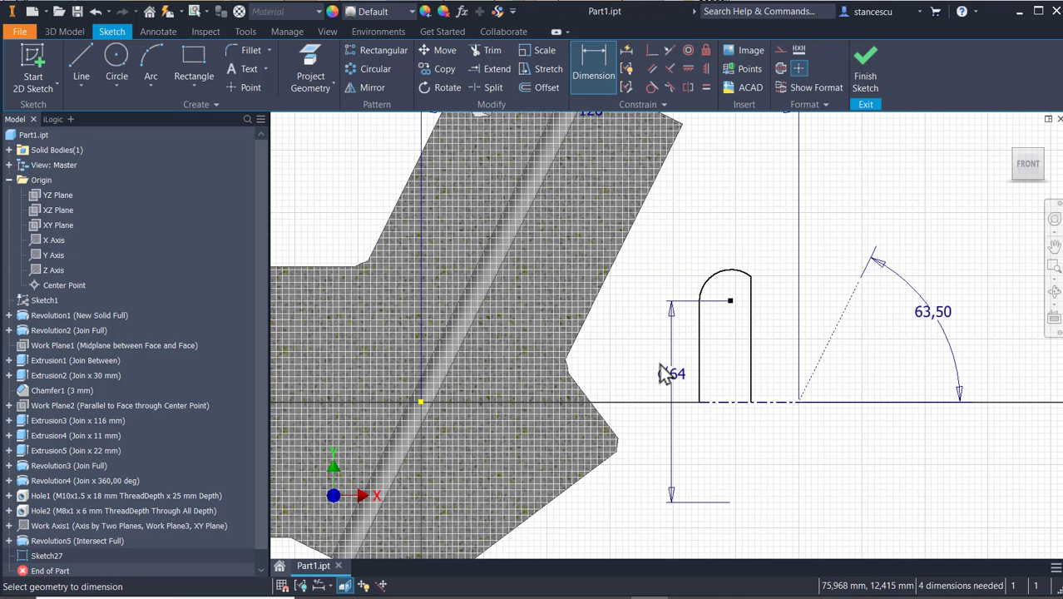
Dimension the radius of the profile's top arc as 6 mm
click(725, 270)
click(706, 246)
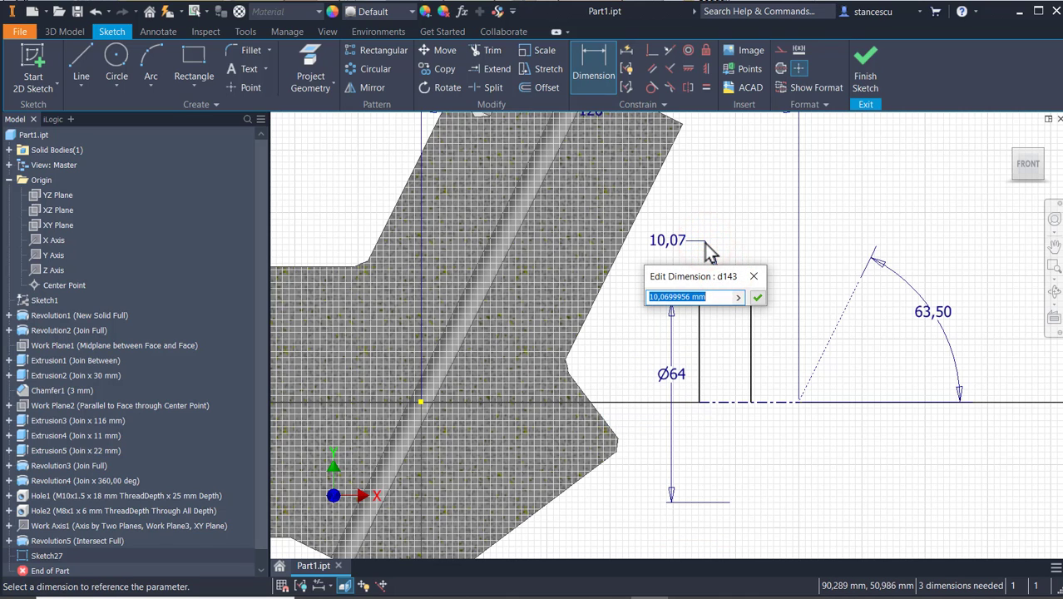
text(6)
key(Return)
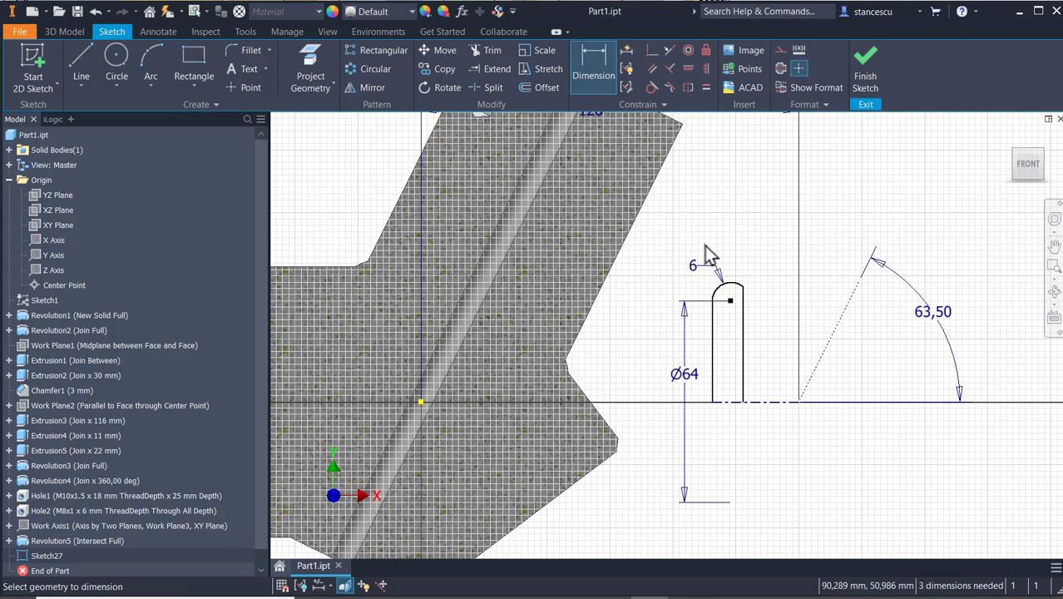
Dimension the horizontal distance from the arc's center to the vertex of the 63.5 degree angle as 14 mm
click(728, 302)
click(799, 402)
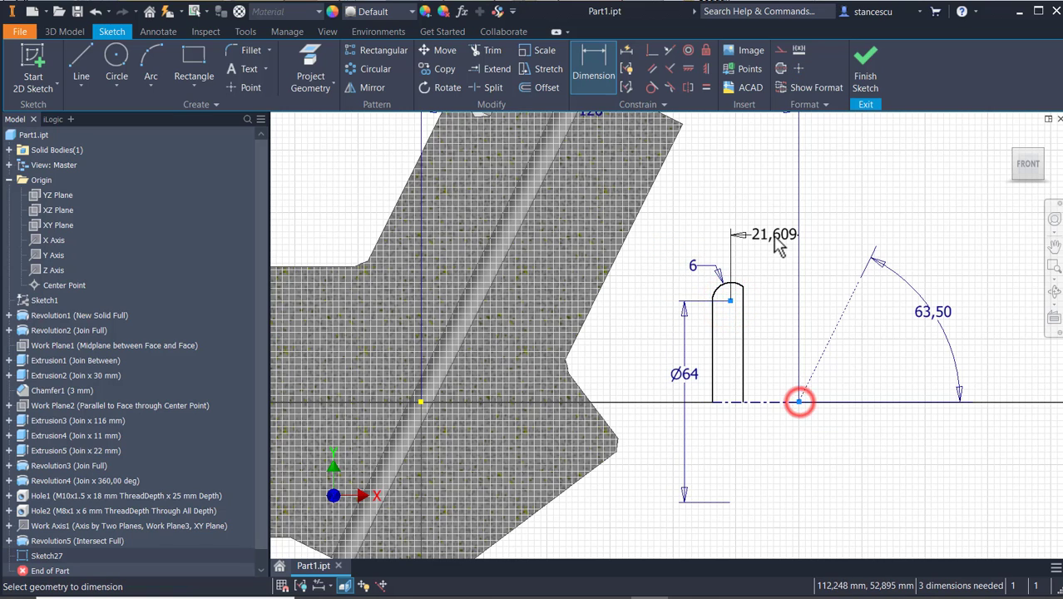
click(770, 237)
text(14)
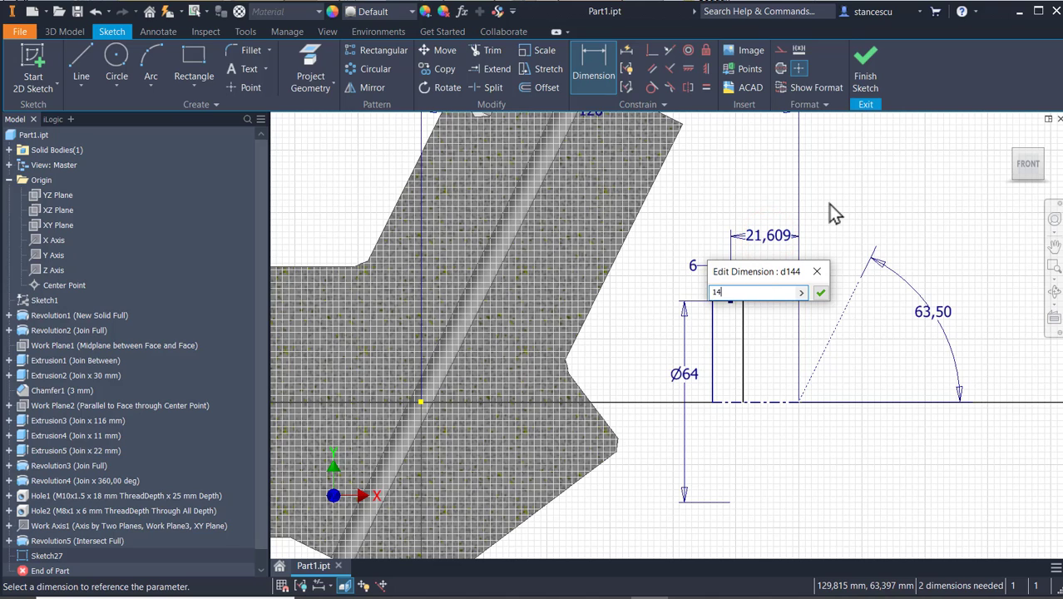
key(Return)
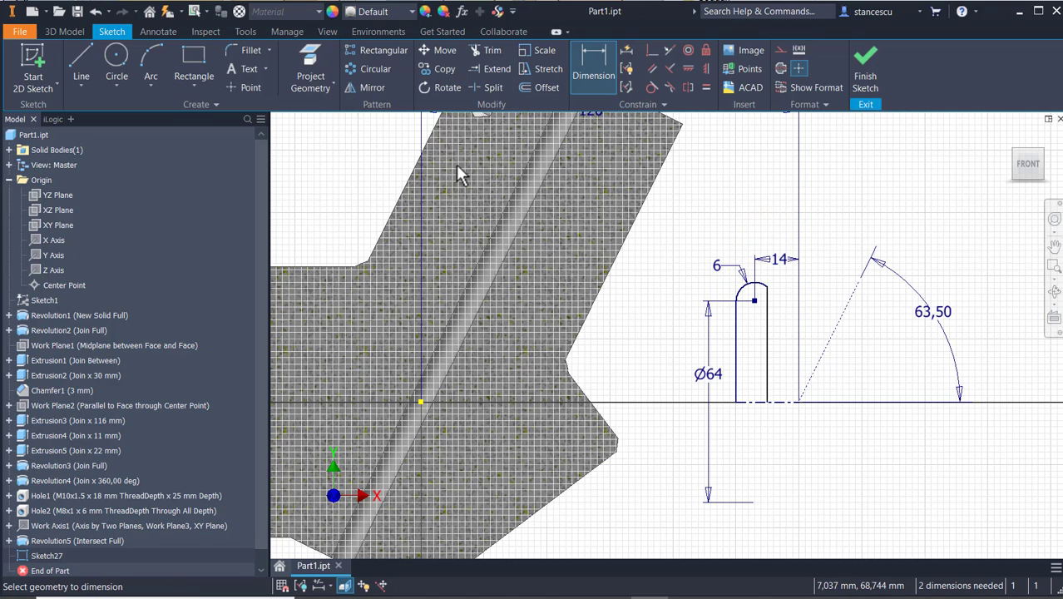
Mirror the whole rounded profile and its centerline about the slanted construction line
click(372, 88)
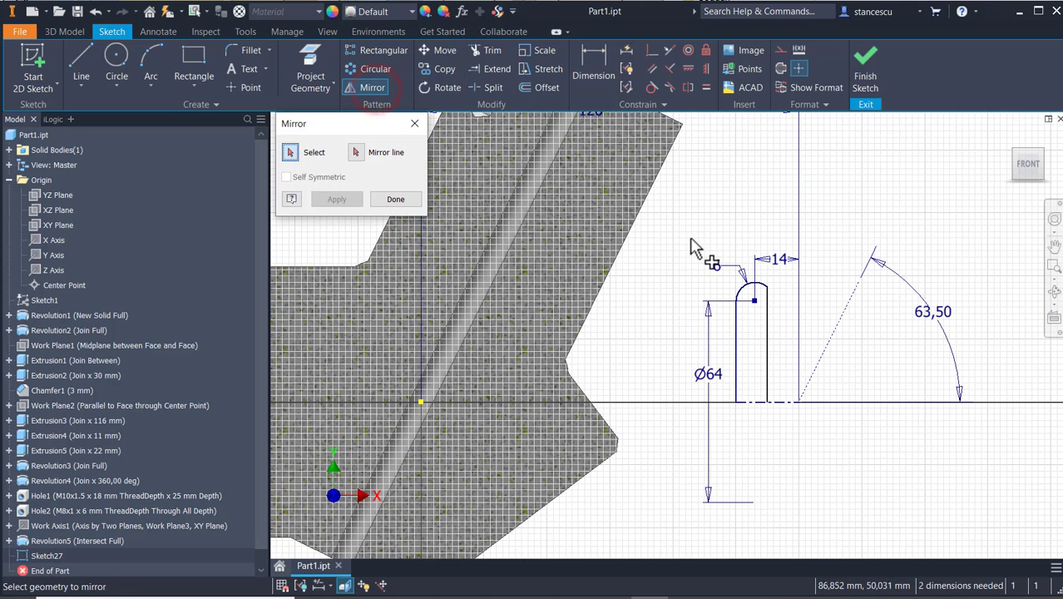
drag(684, 235, 824, 487)
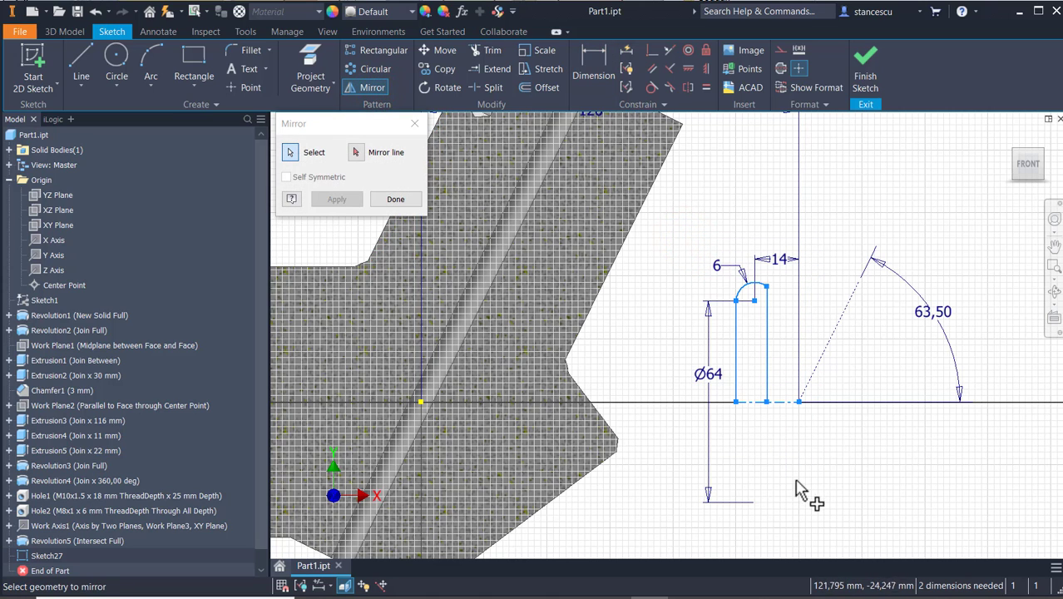
click(356, 153)
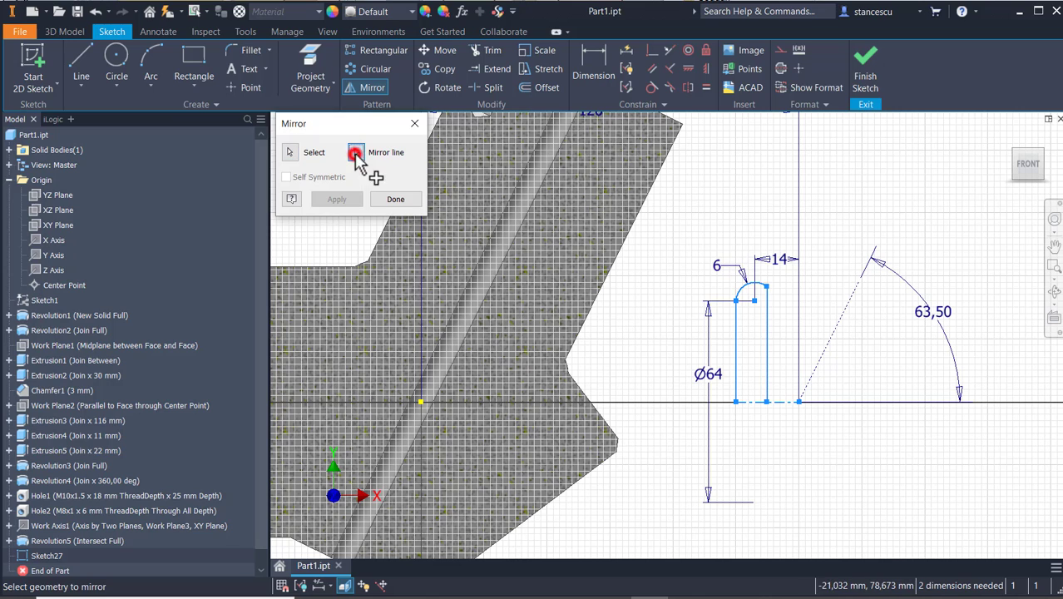
click(836, 338)
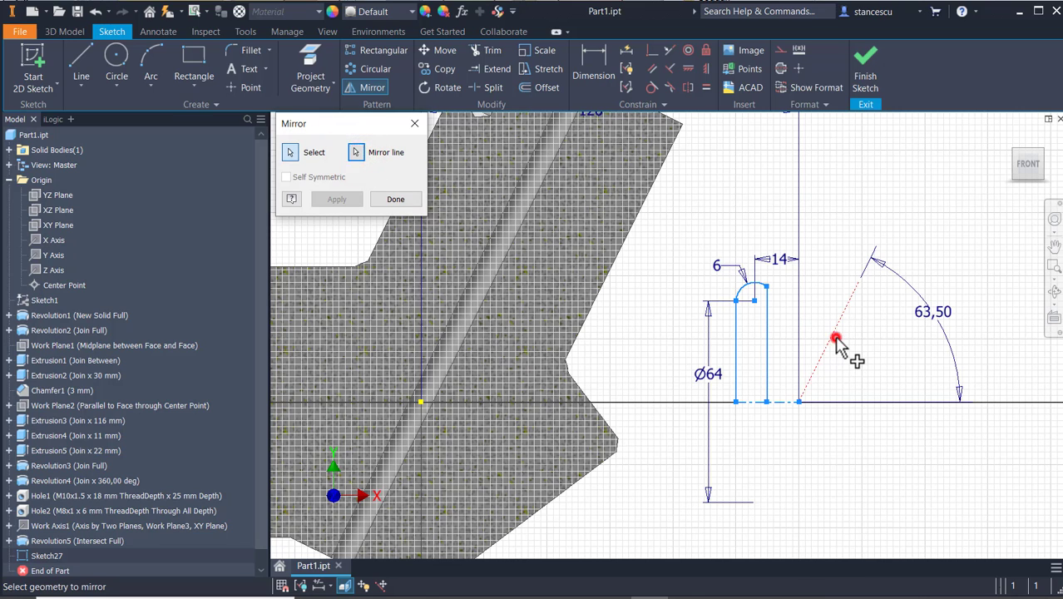
click(343, 200)
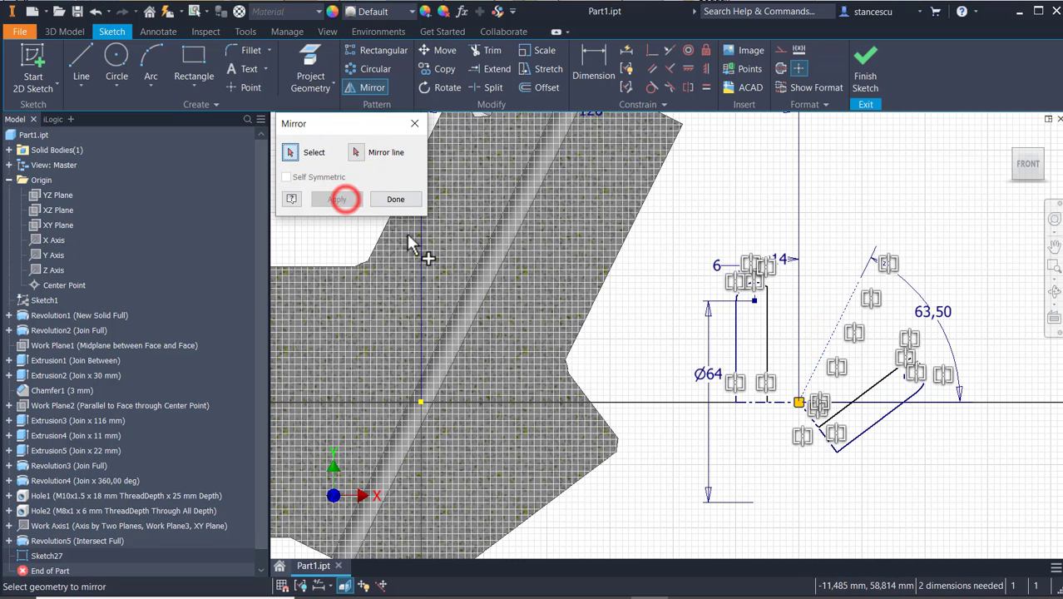
click(386, 200)
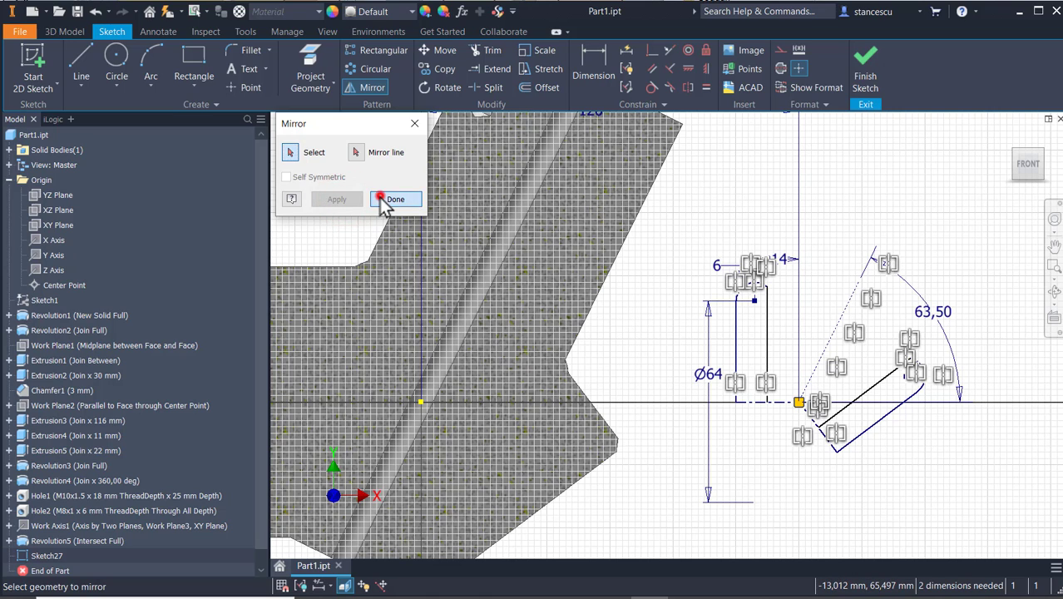
Draw a construction line connecting the inner arc end of the original profile to the matching arc end of the mirrored profile
click(82, 57)
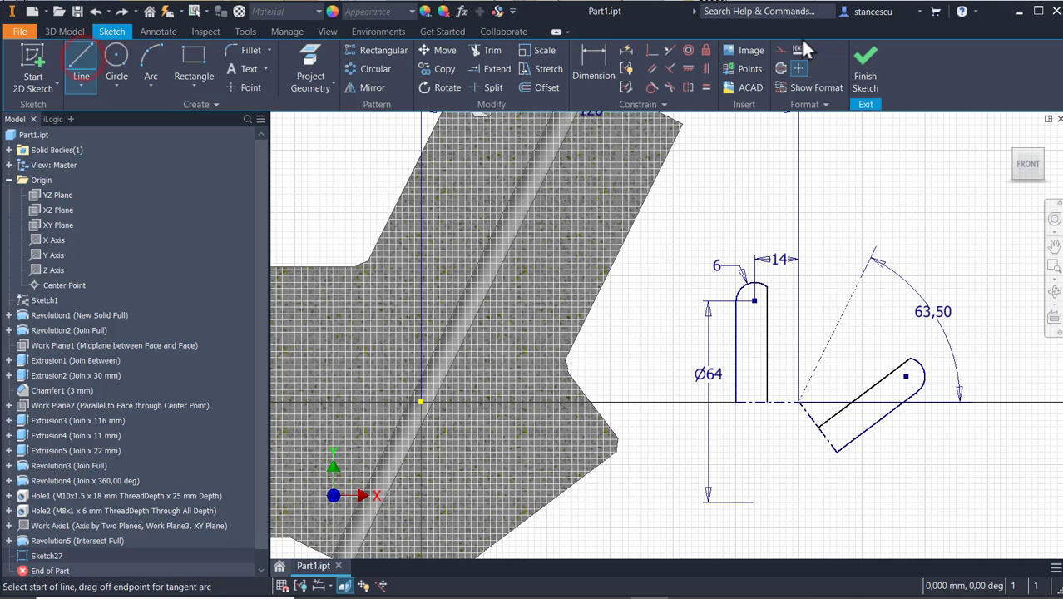
click(784, 50)
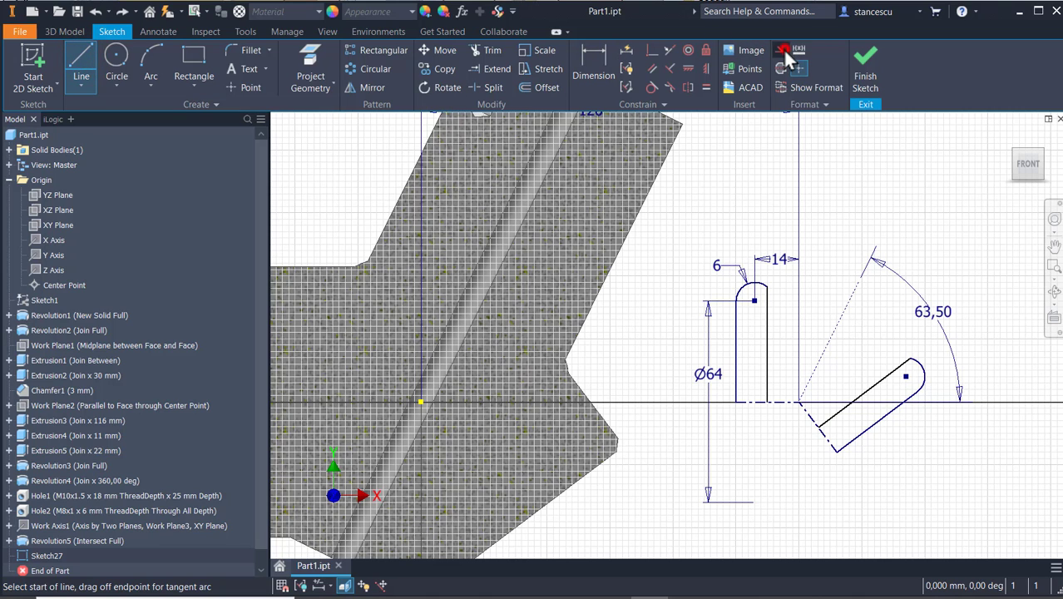
click(766, 285)
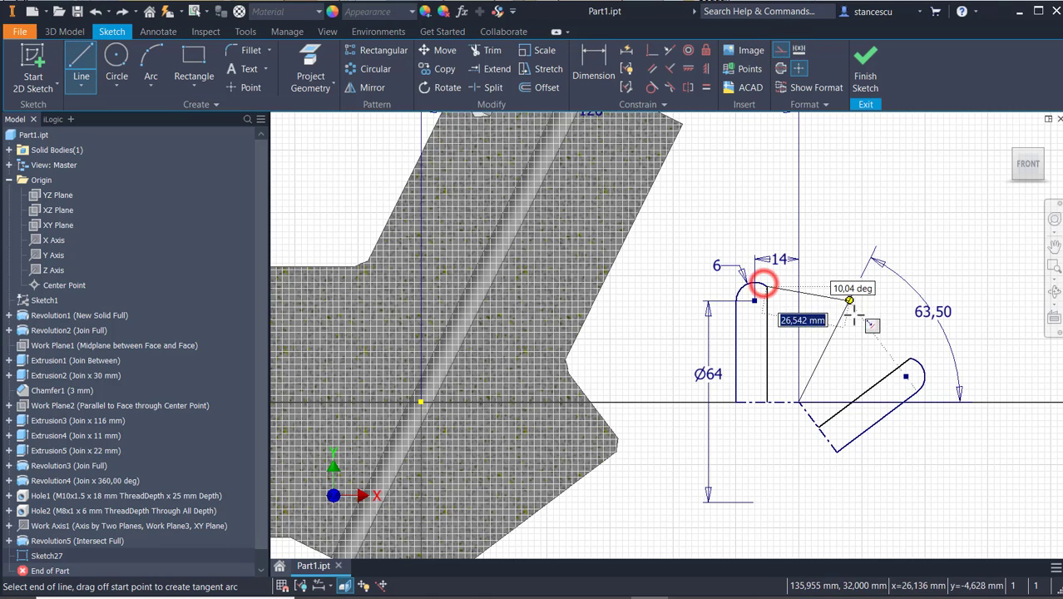
click(913, 358)
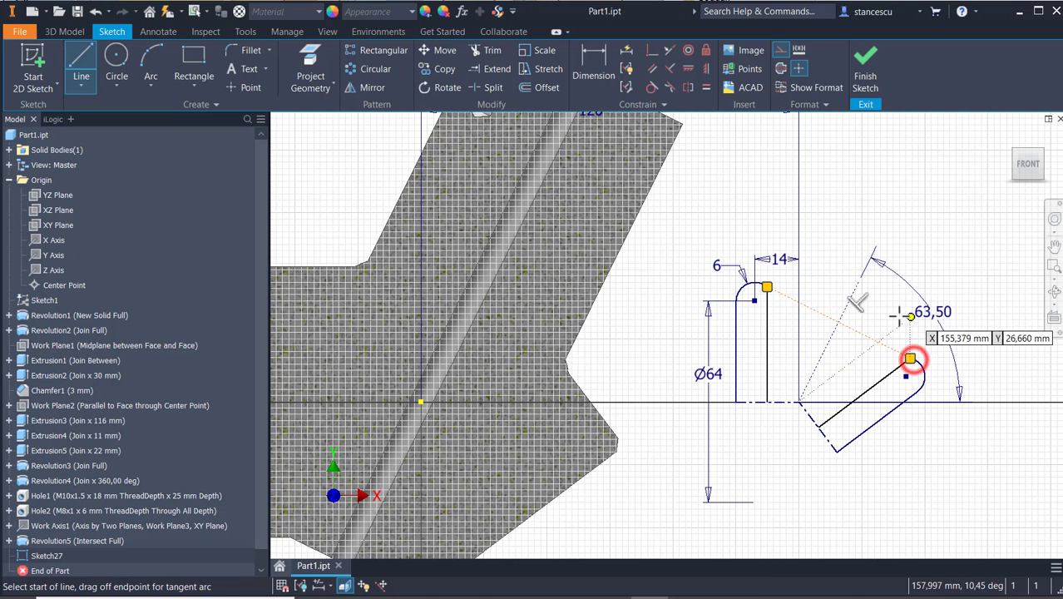
key(Escape)
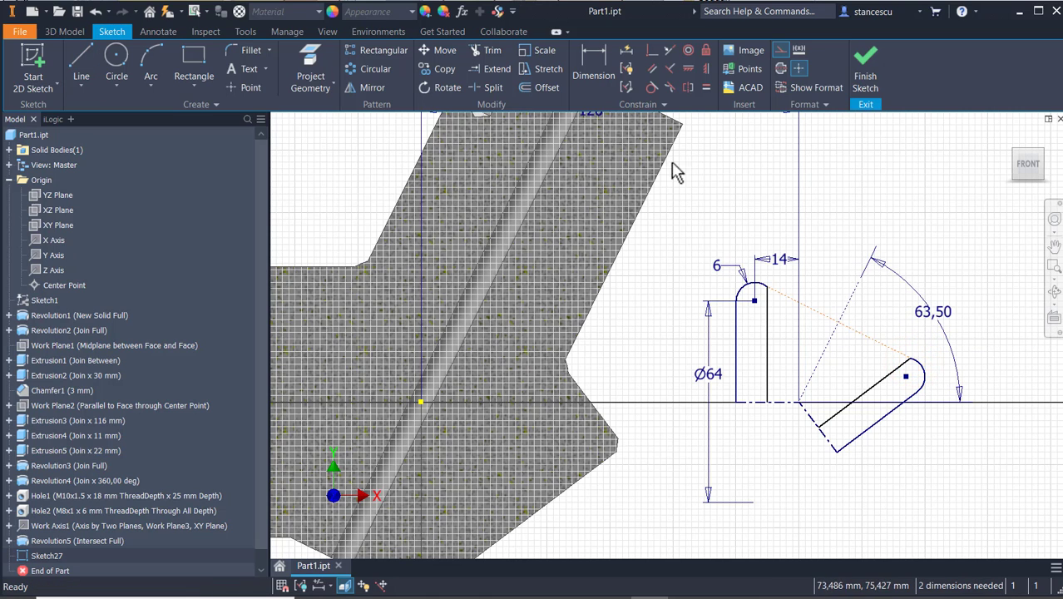
Make the connecting construction line tangent to the original profile's top arc
click(651, 87)
click(782, 300)
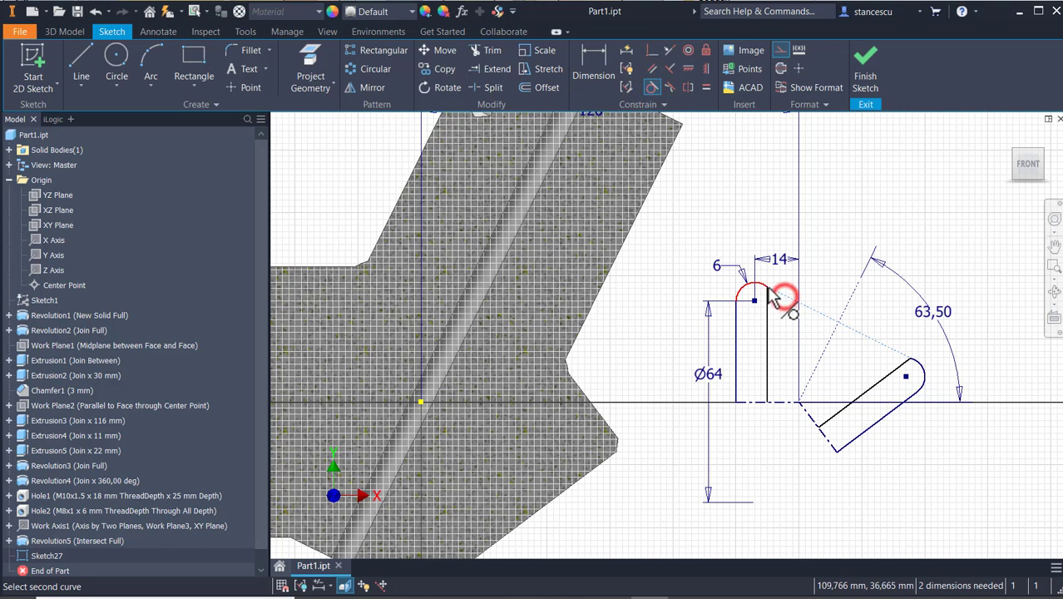
click(762, 293)
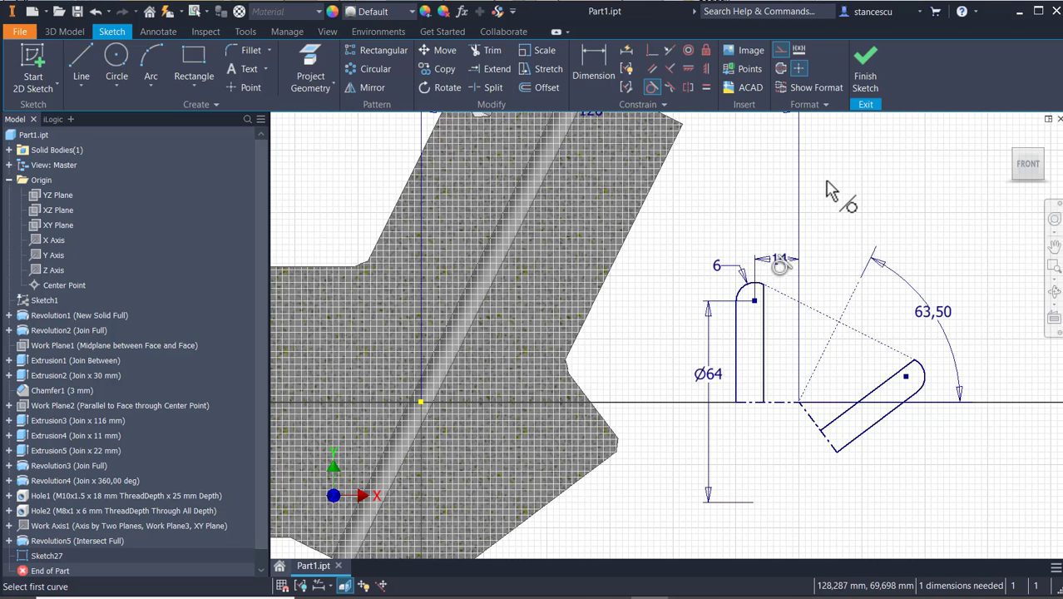
Trim off the part of the slanted construction line that extends beyond the connecting line
click(484, 54)
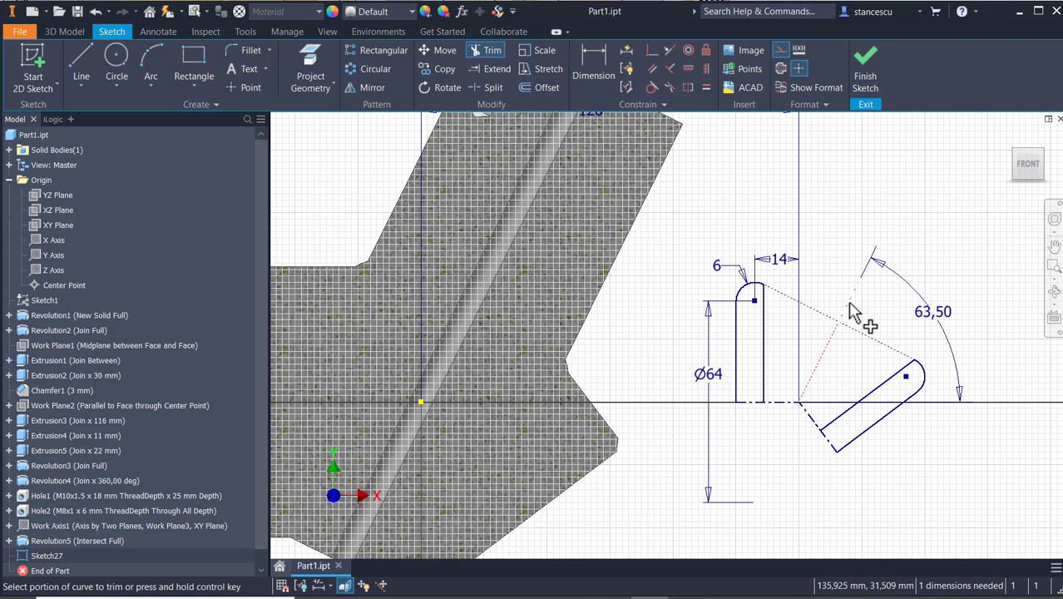
click(850, 305)
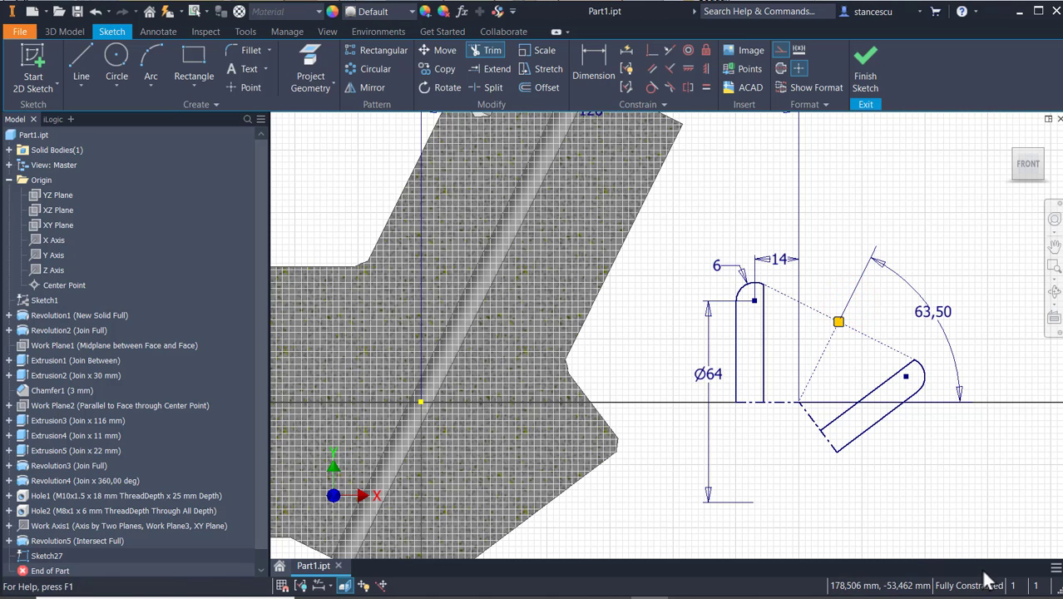
click(835, 208)
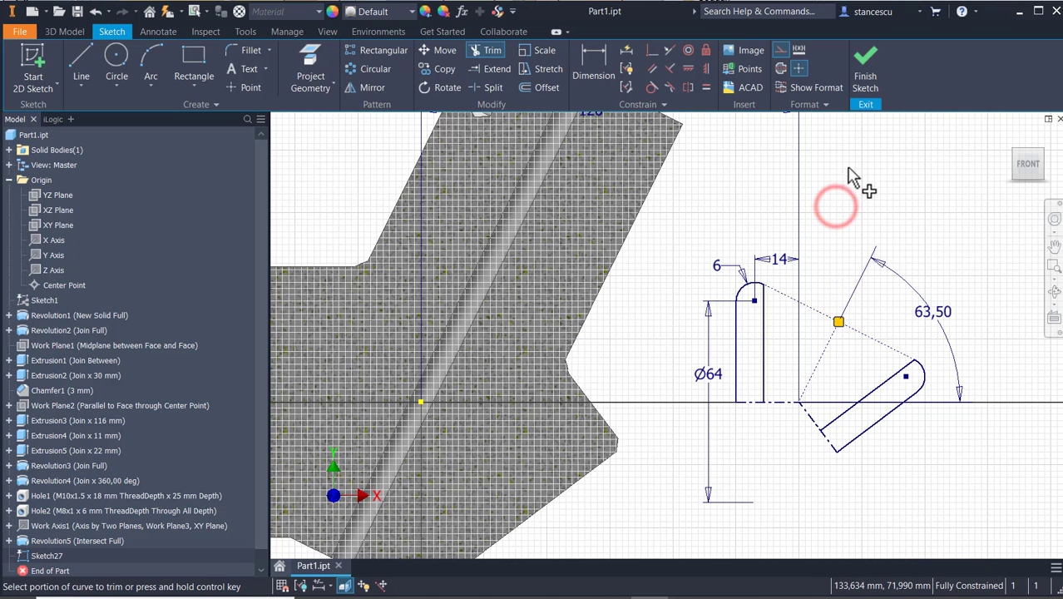
Finish the sketch of the two mirrored rounded profiles
click(866, 66)
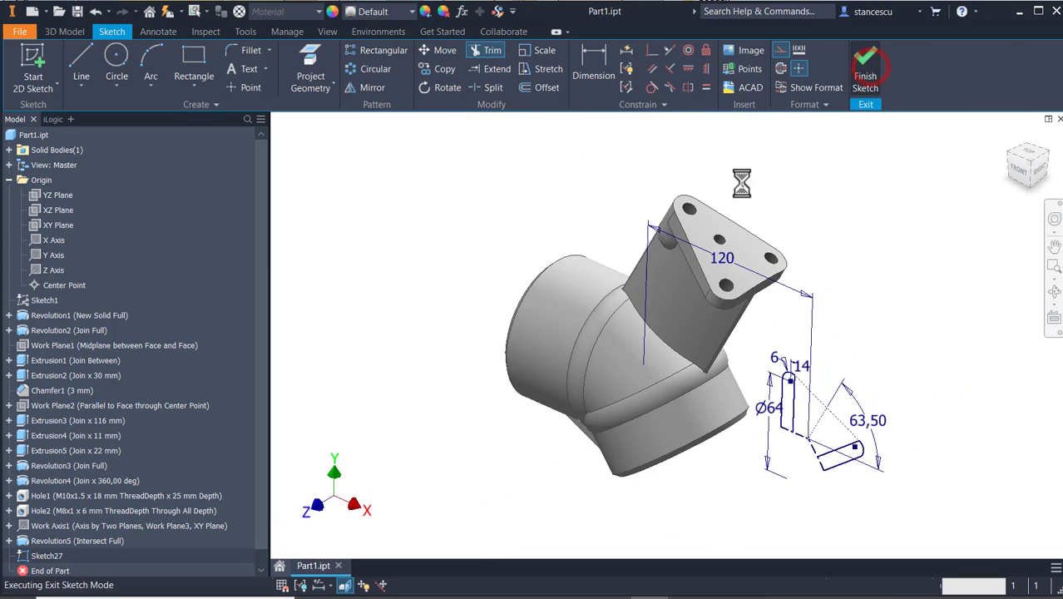
scroll(705, 406, down, 3)
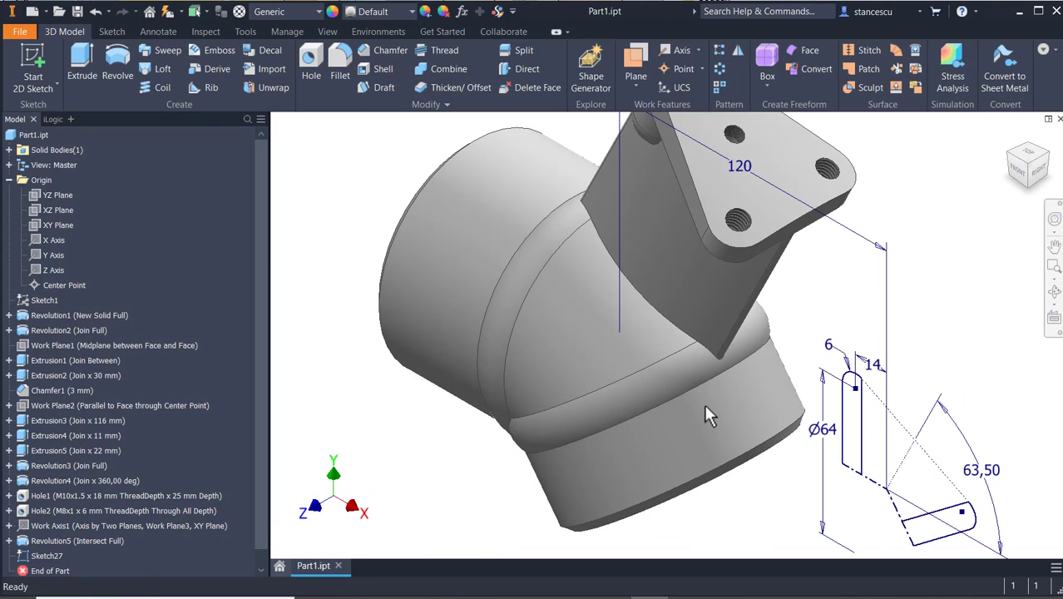
middle_drag(672, 387, 597, 338)
click(758, 272)
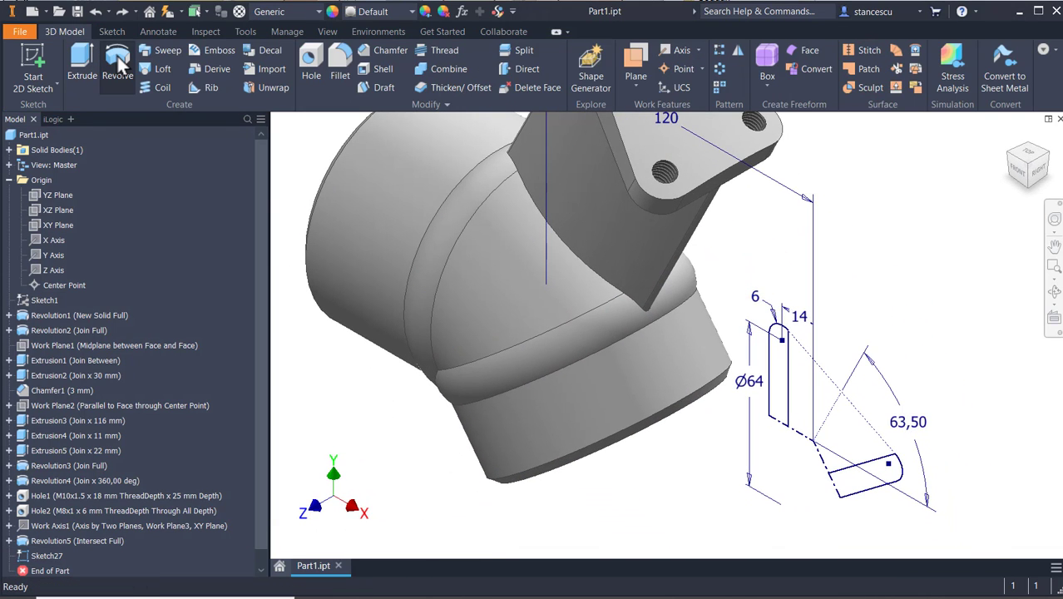
Revolve the upright rounded profile a full 360° about its construction line at its base as a new solid
click(116, 55)
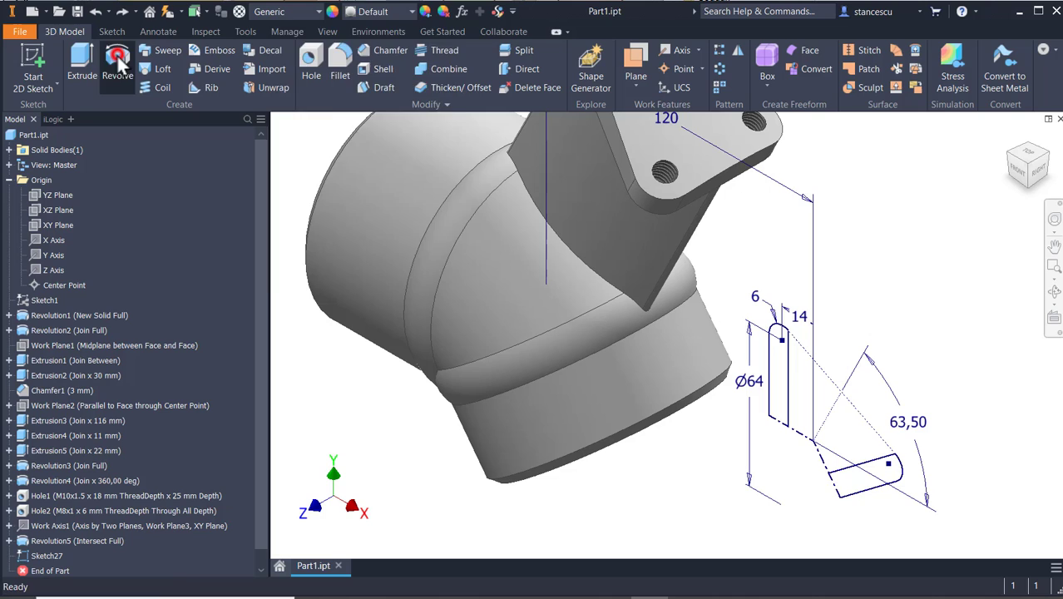
click(779, 376)
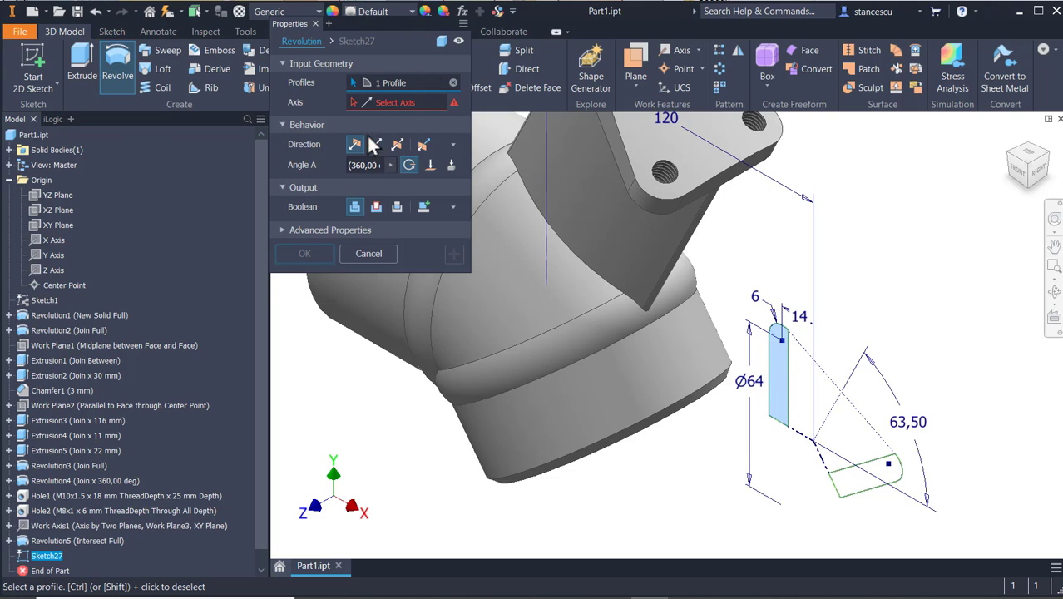
click(395, 103)
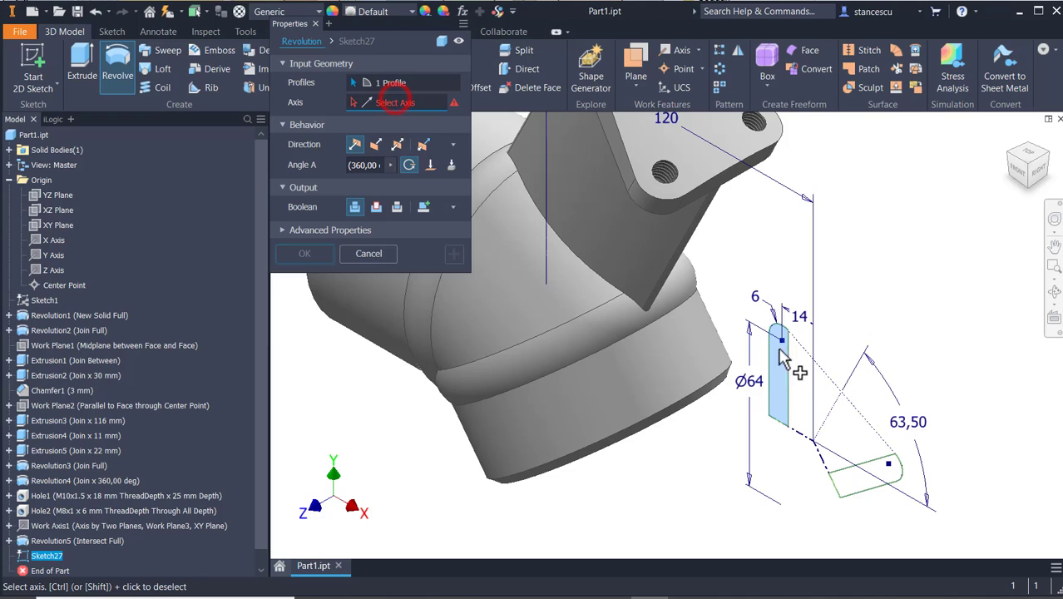
click(800, 434)
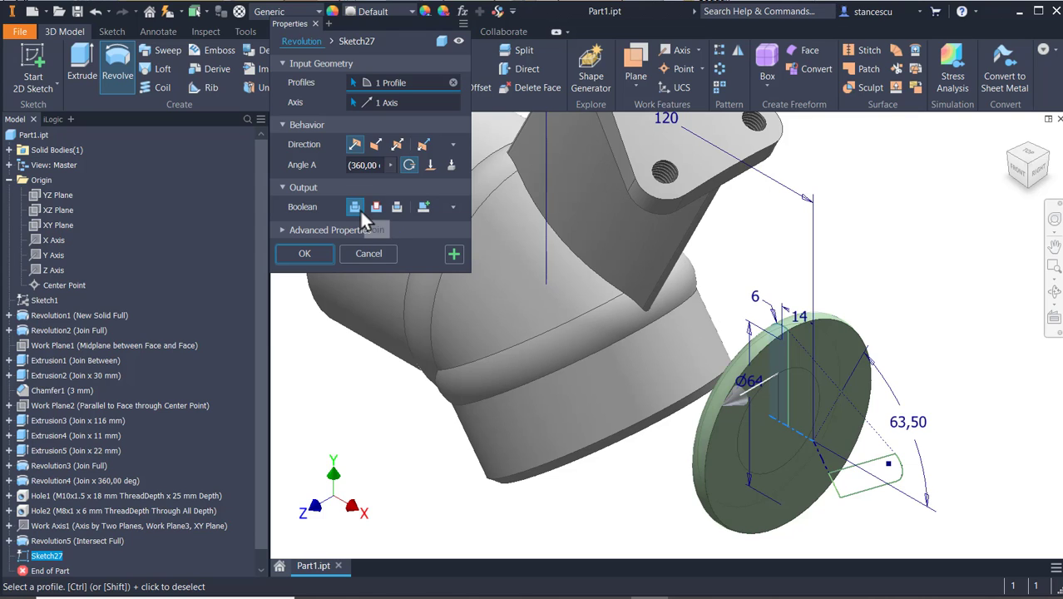
click(424, 208)
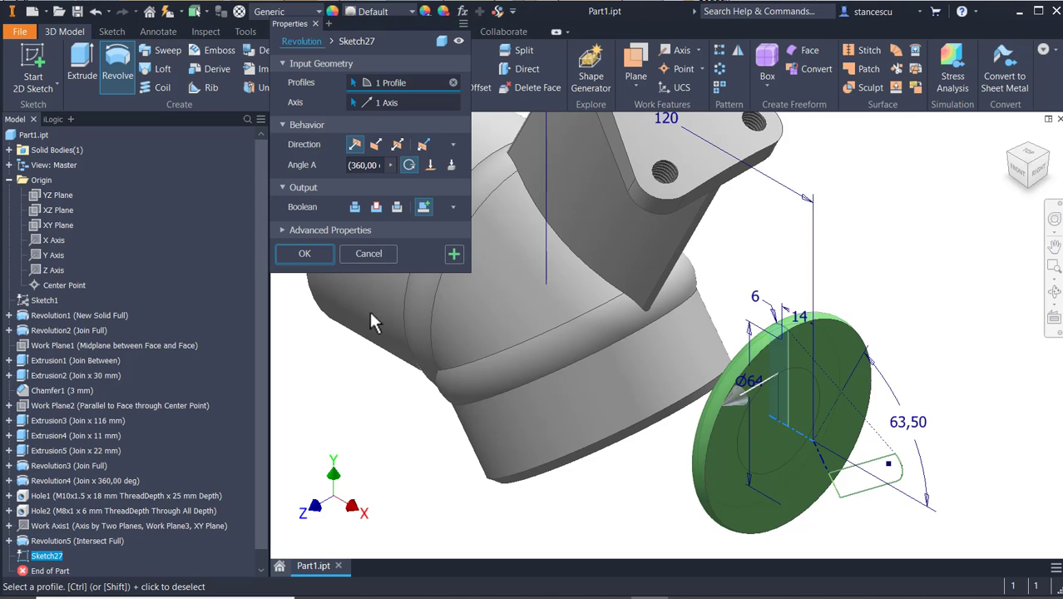
click(455, 253)
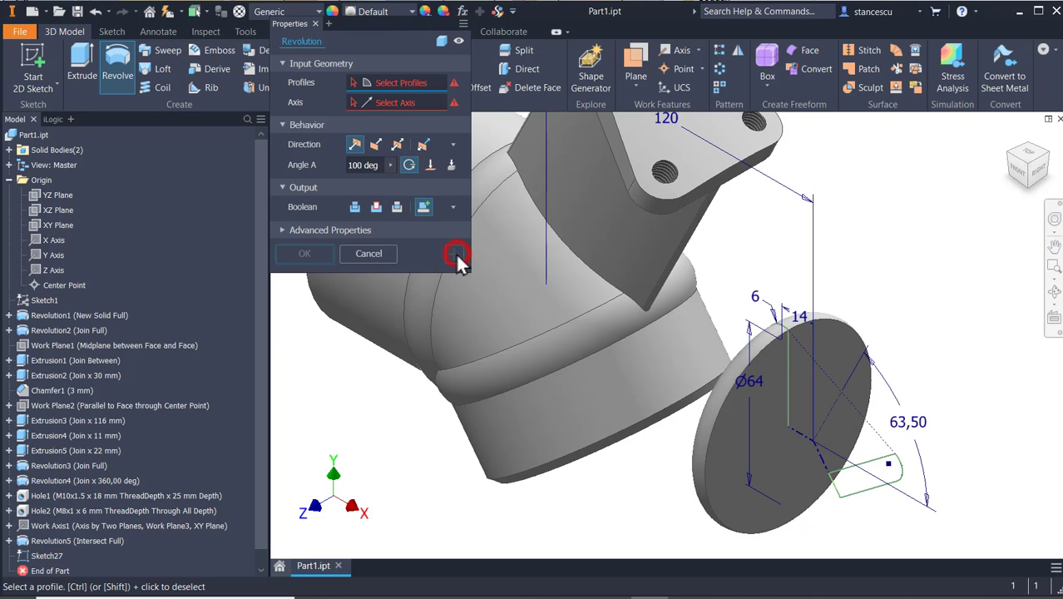
Revolve the slanted mirrored profile a full 360° about its own construction line, joining it to the upright disc
click(896, 478)
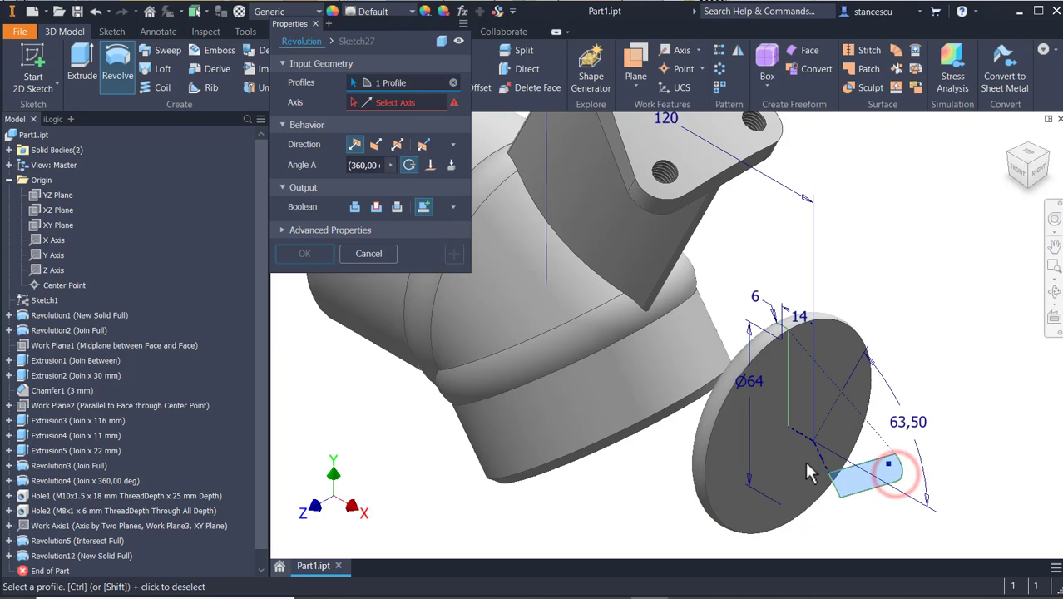
click(410, 102)
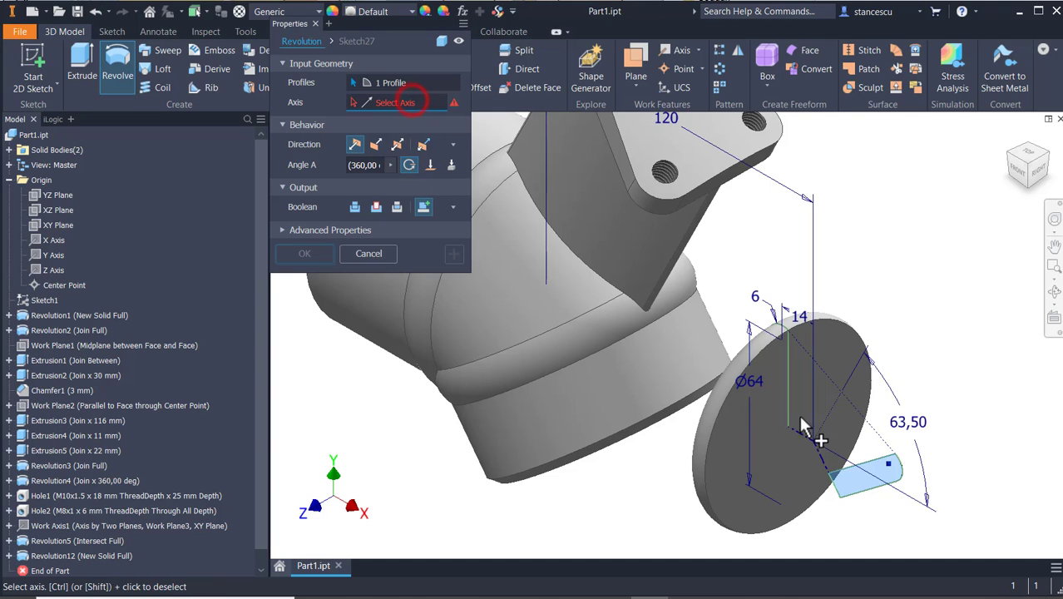
click(824, 471)
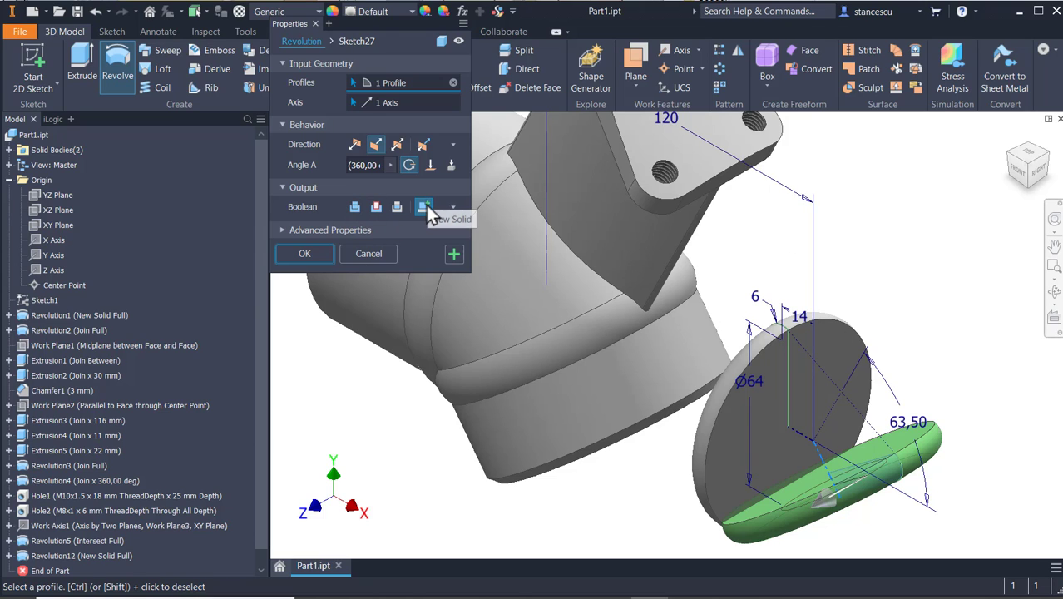
click(356, 205)
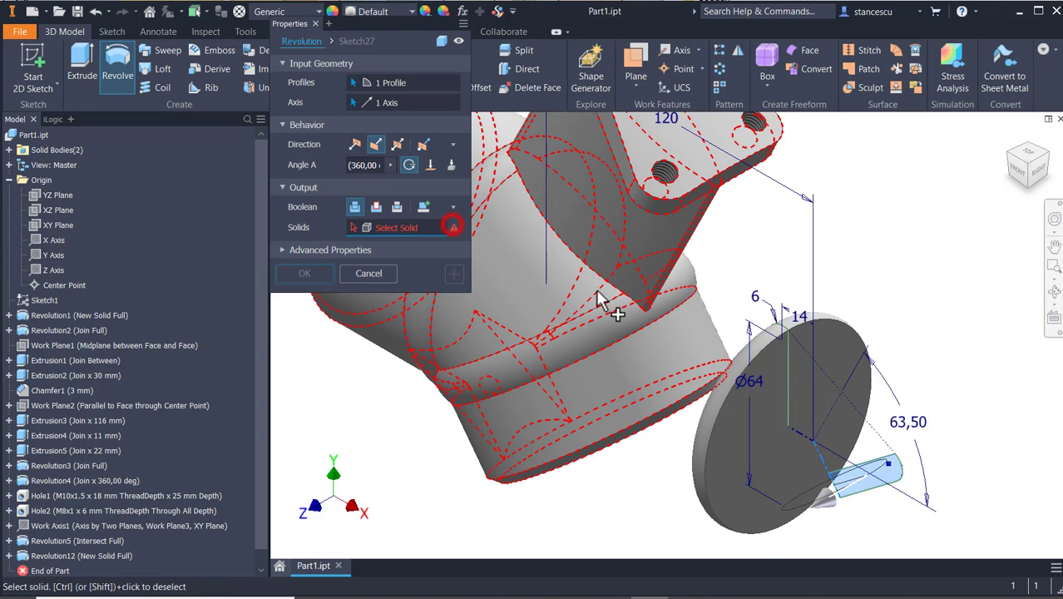
click(839, 333)
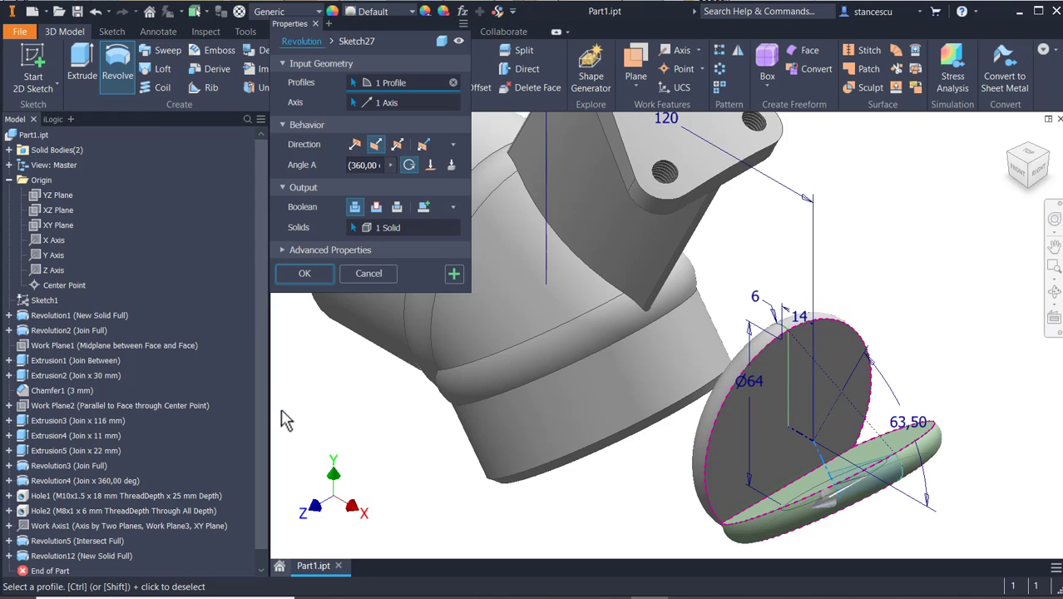
click(308, 274)
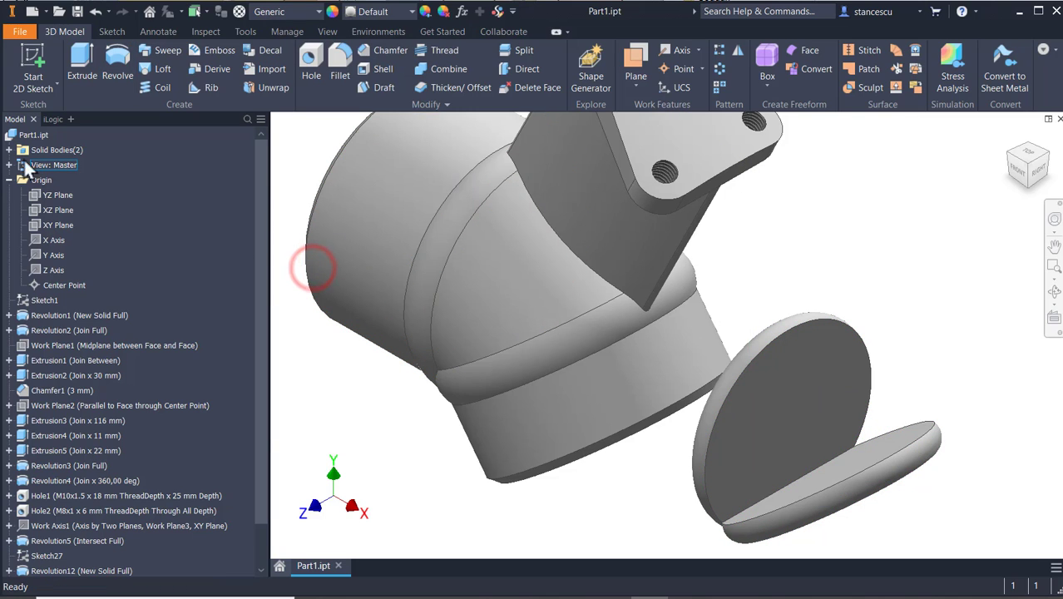
Create a midplane work plane between the inner flat faces of the upright and slanted discs
click(10, 150)
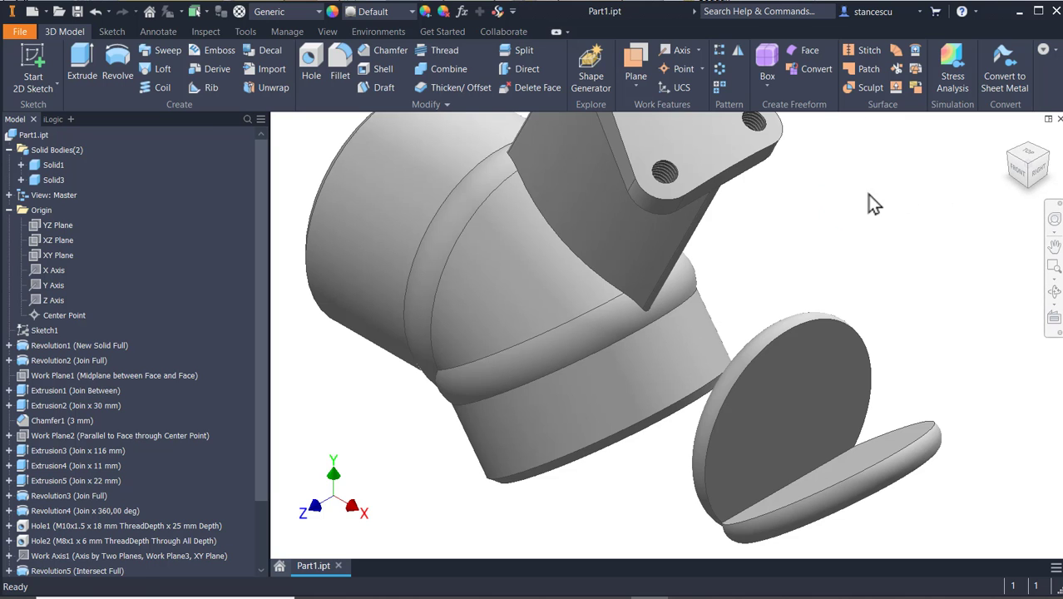
click(1017, 167)
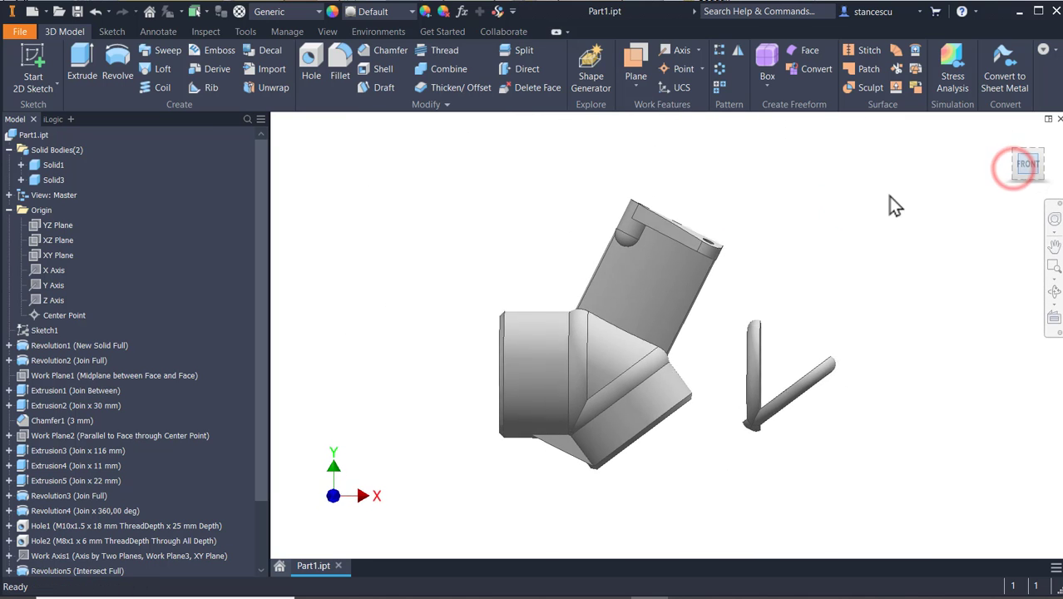
key(F6)
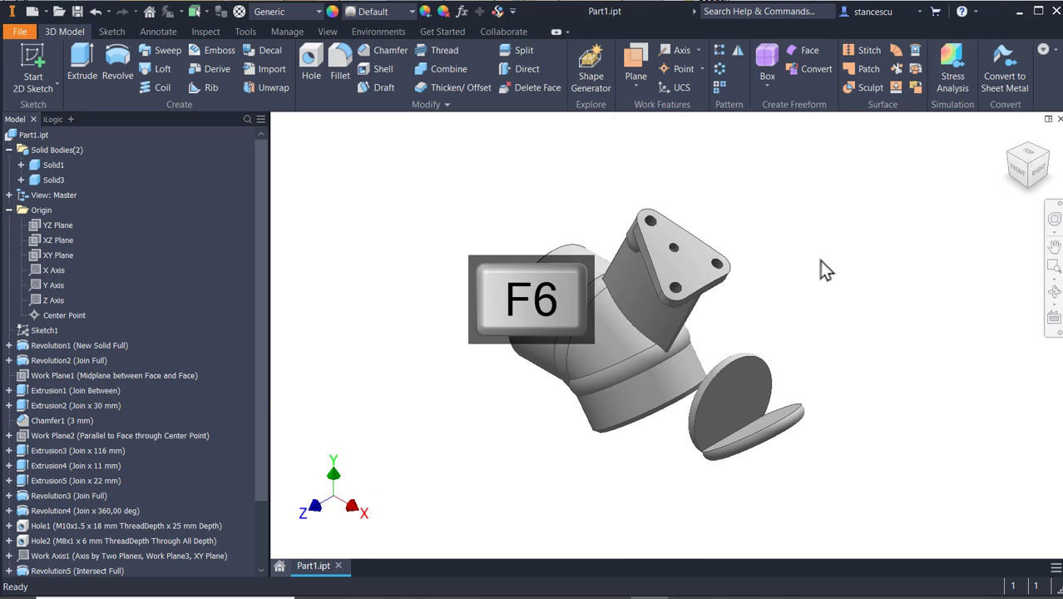
middle_drag(817, 329, 842, 243)
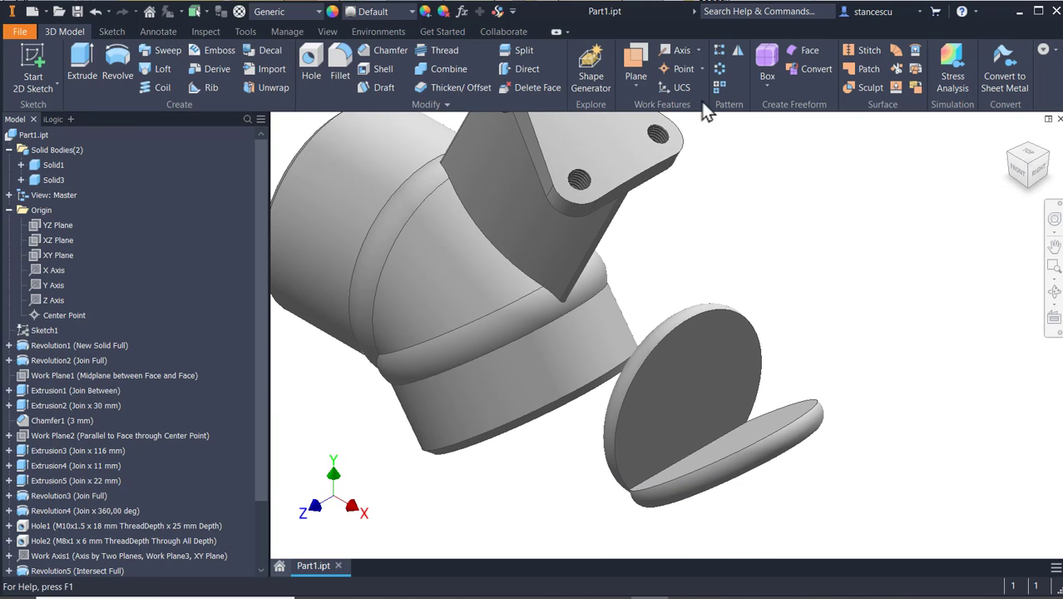
click(635, 83)
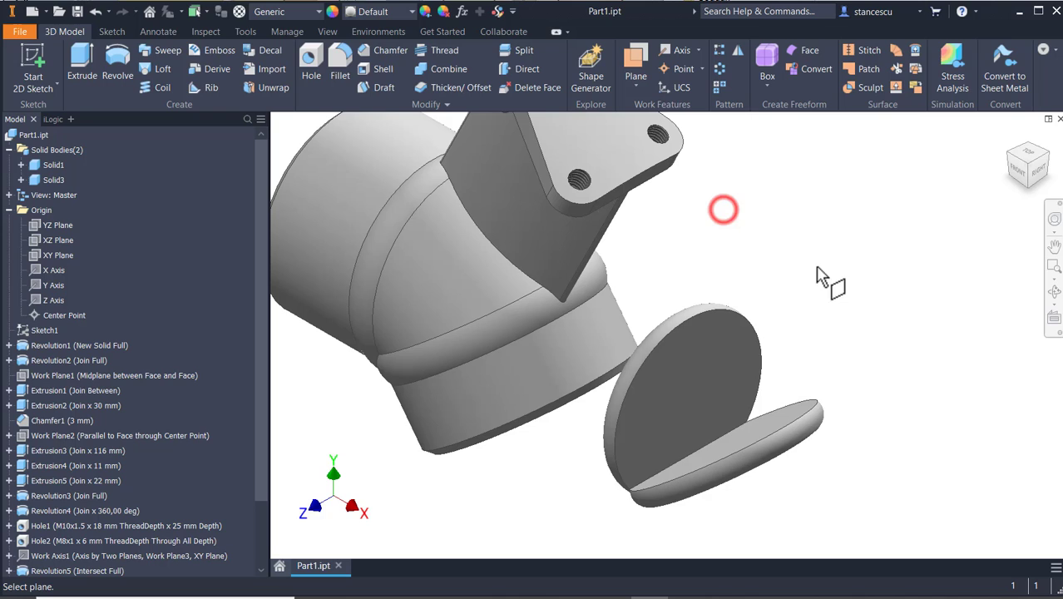
click(729, 372)
click(778, 417)
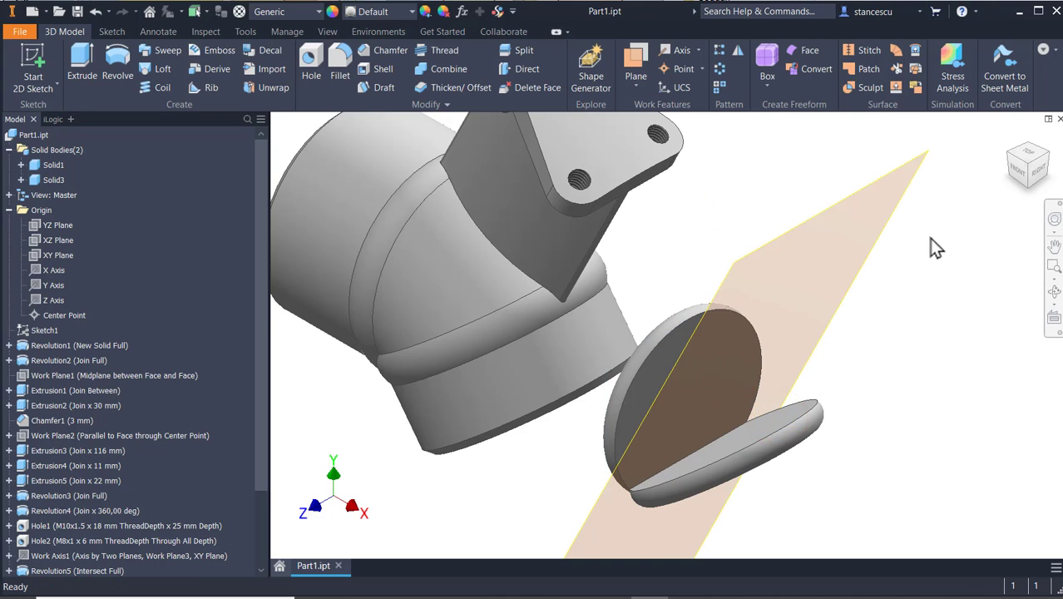
Sketch on the new midplane with sliced graphics, projecting the upright disc's inner flat face, and finish the sketch
click(919, 181)
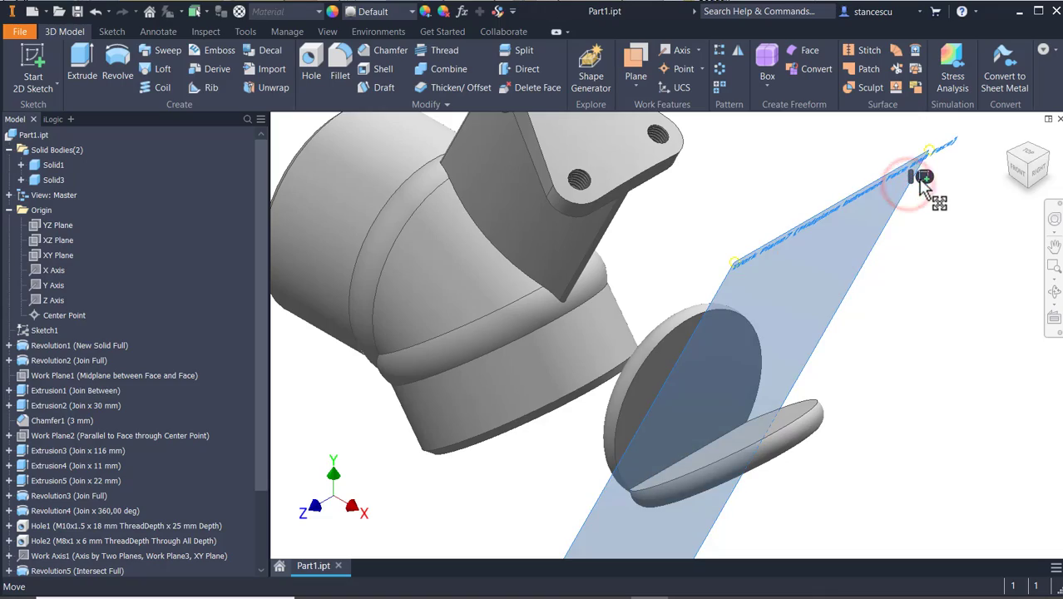
click(922, 183)
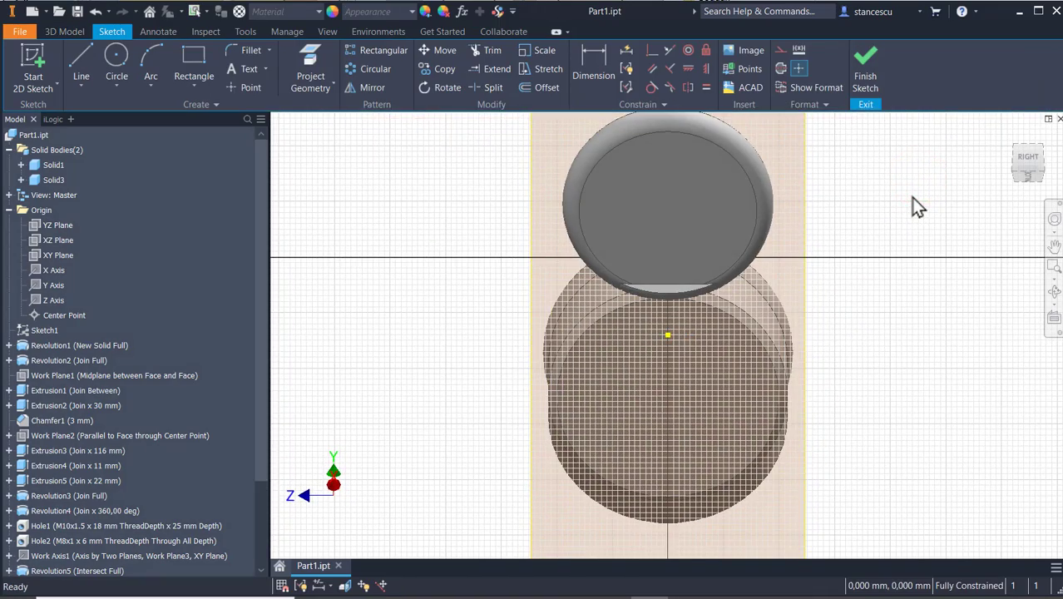
key(F7)
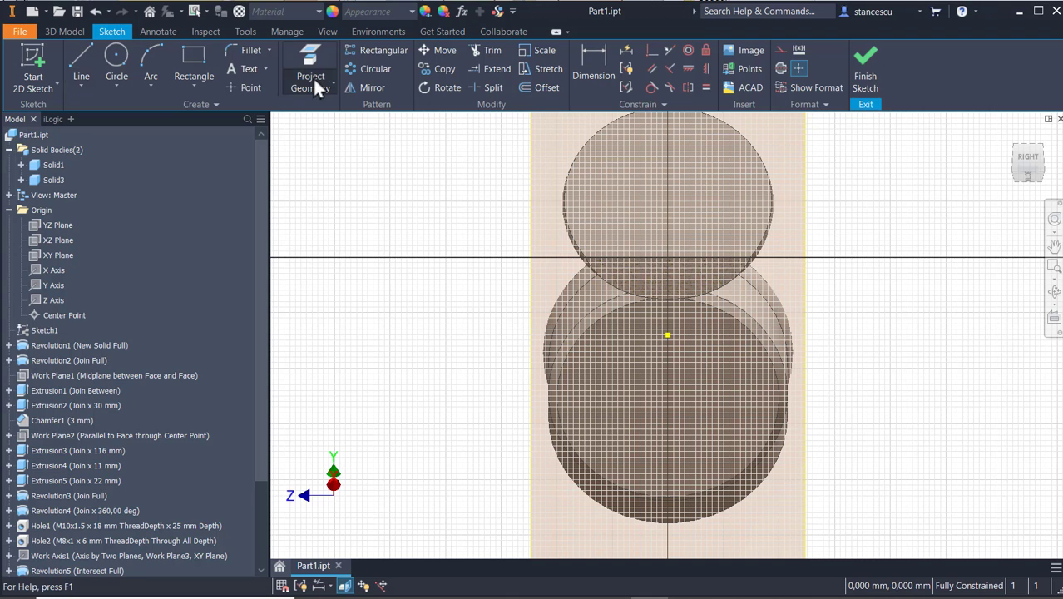
click(313, 54)
click(609, 205)
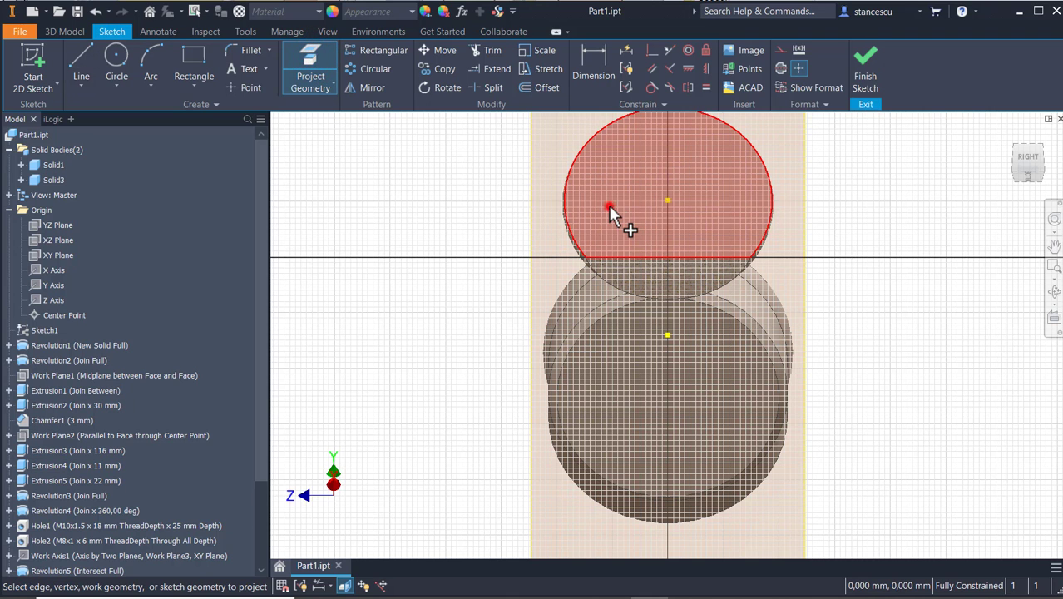
click(865, 66)
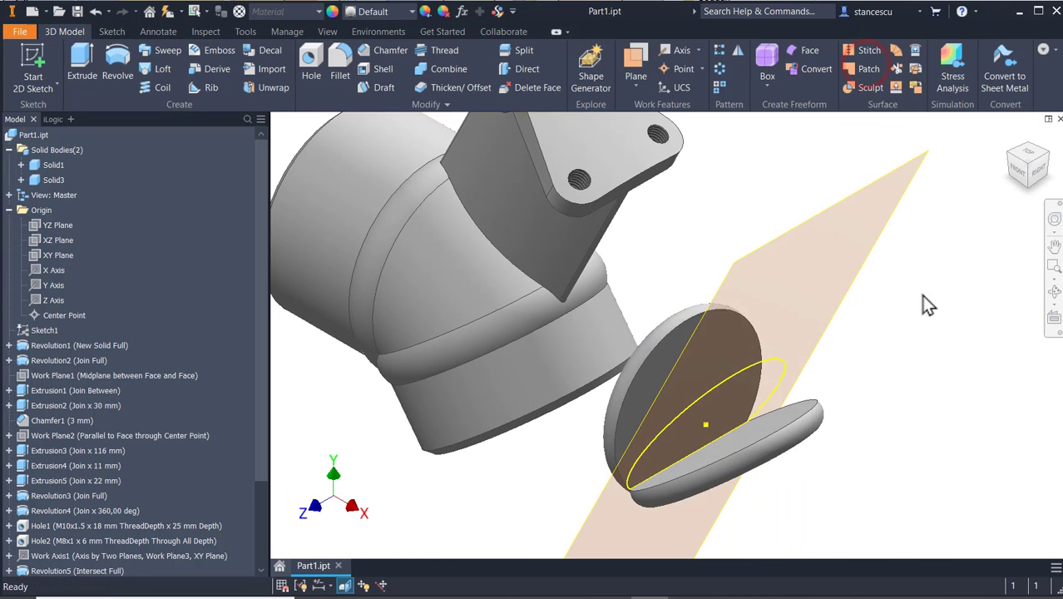
Extrude the projected profile from the upright disc's inner face to the slanted disc's inner face, joined to the disc solid
click(82, 60)
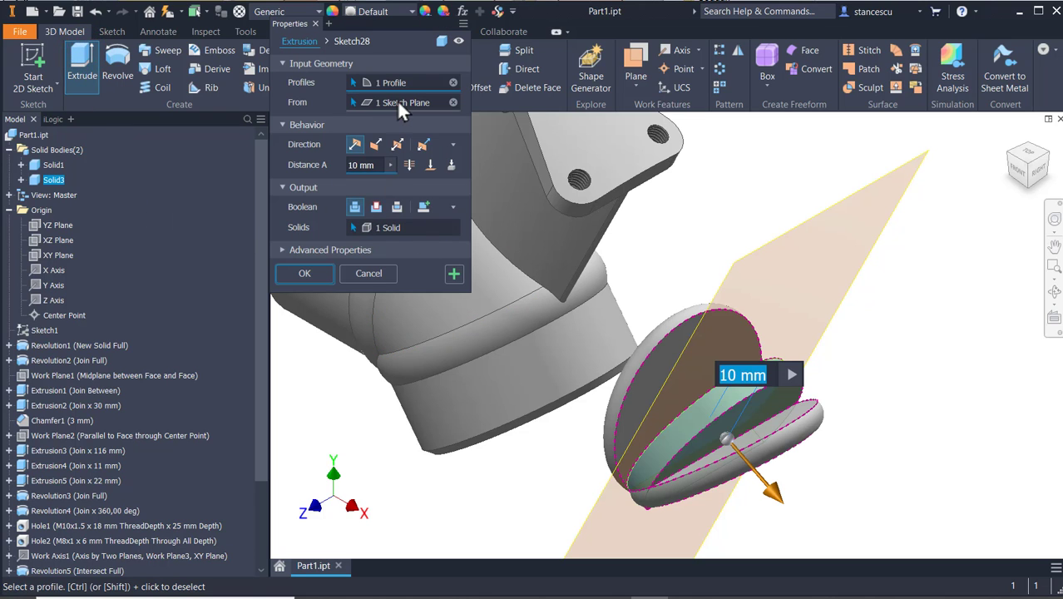
click(397, 102)
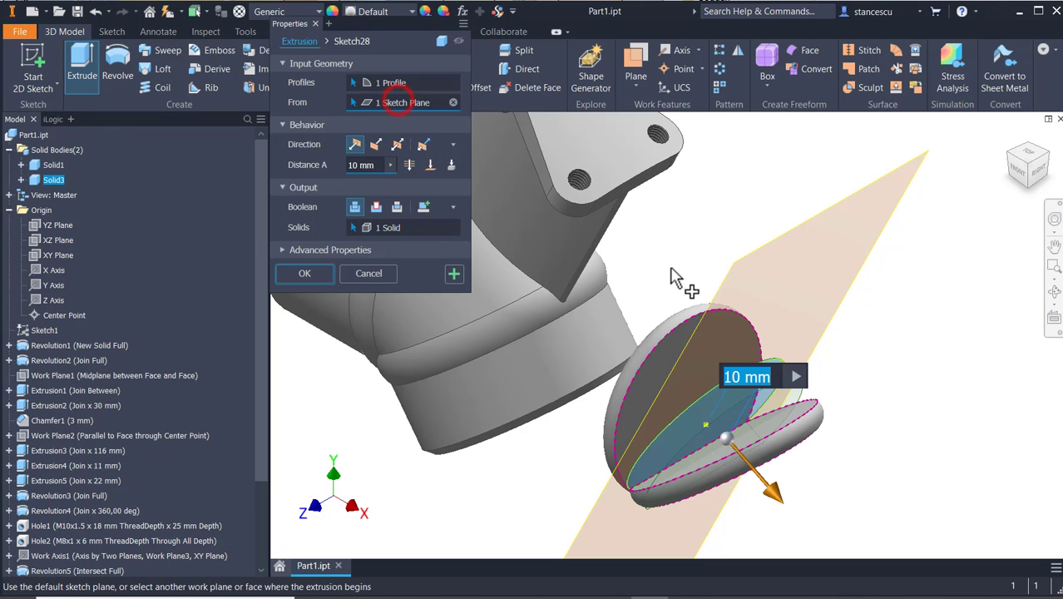
click(683, 326)
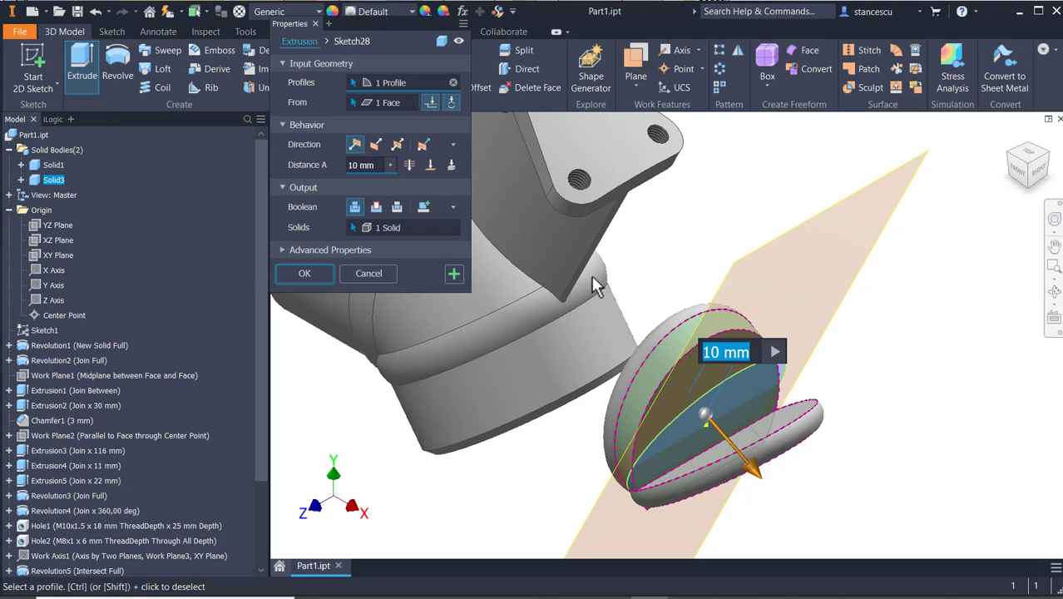
click(428, 165)
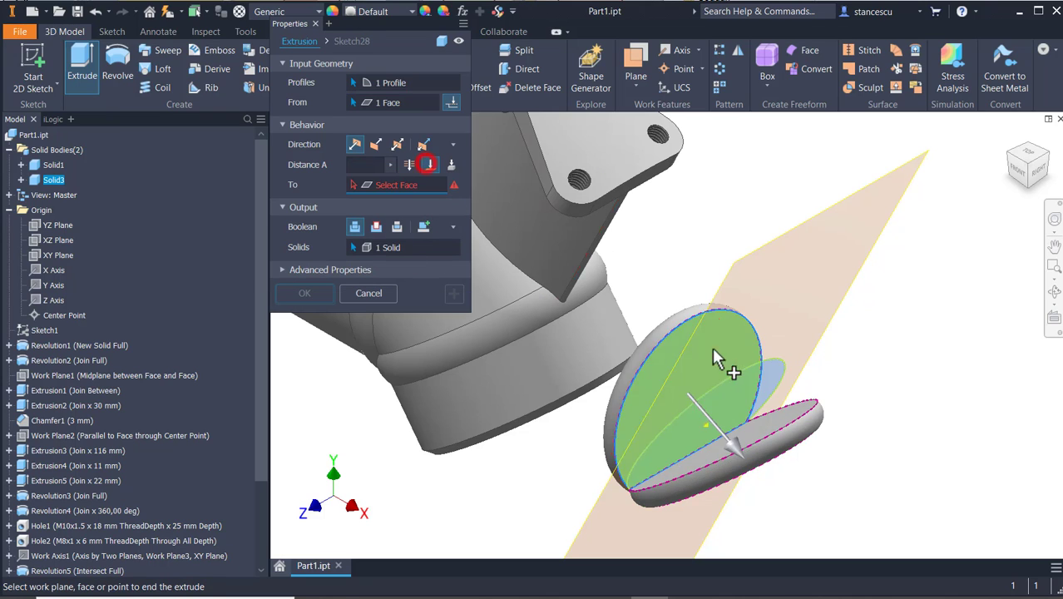
click(795, 428)
click(305, 293)
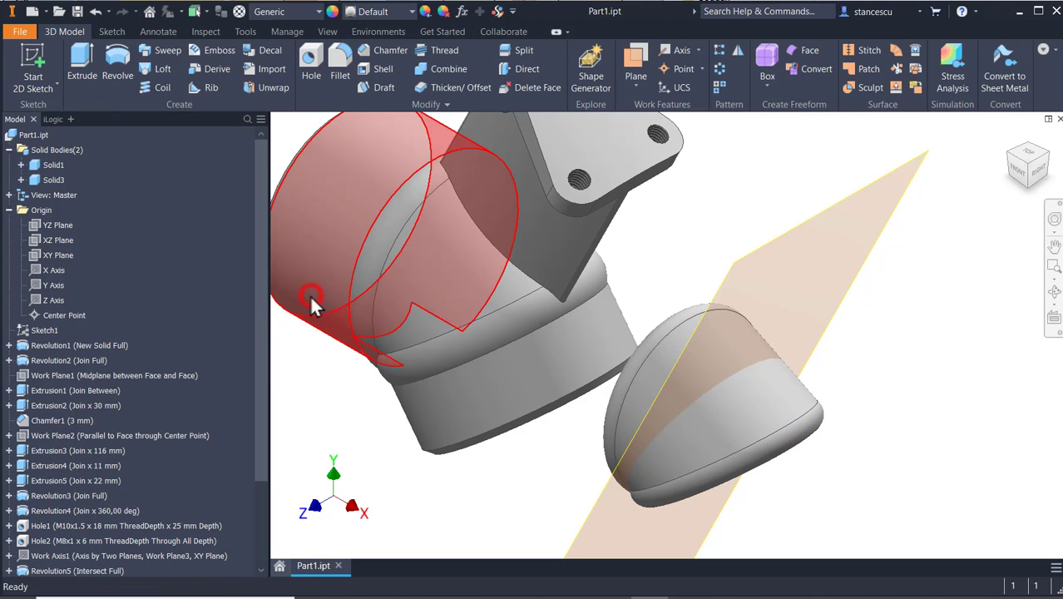
Hide the midplane work plane between the two discs
right_click(869, 193)
click(905, 211)
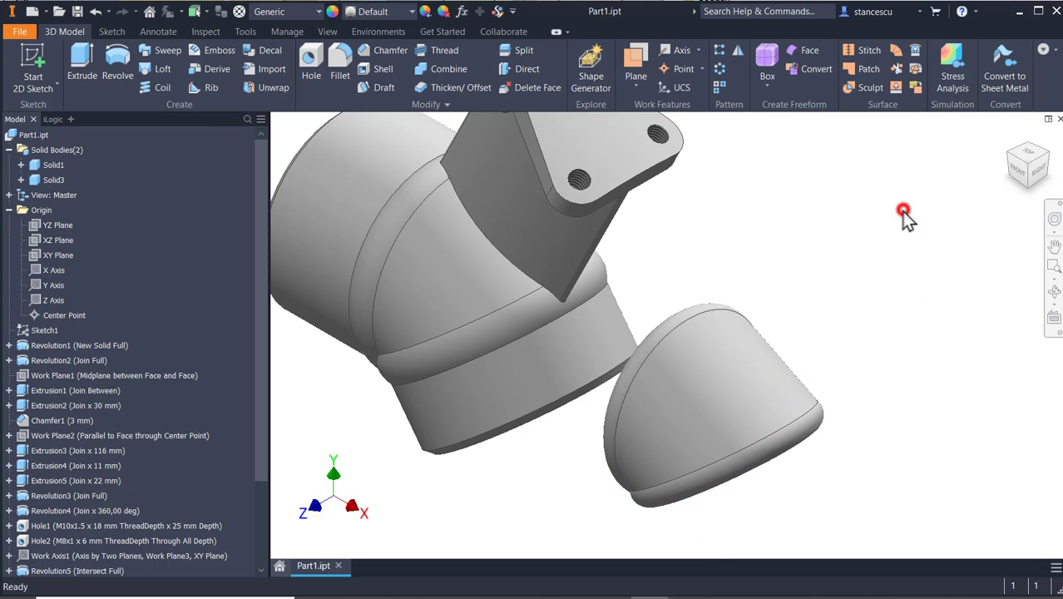
click(921, 283)
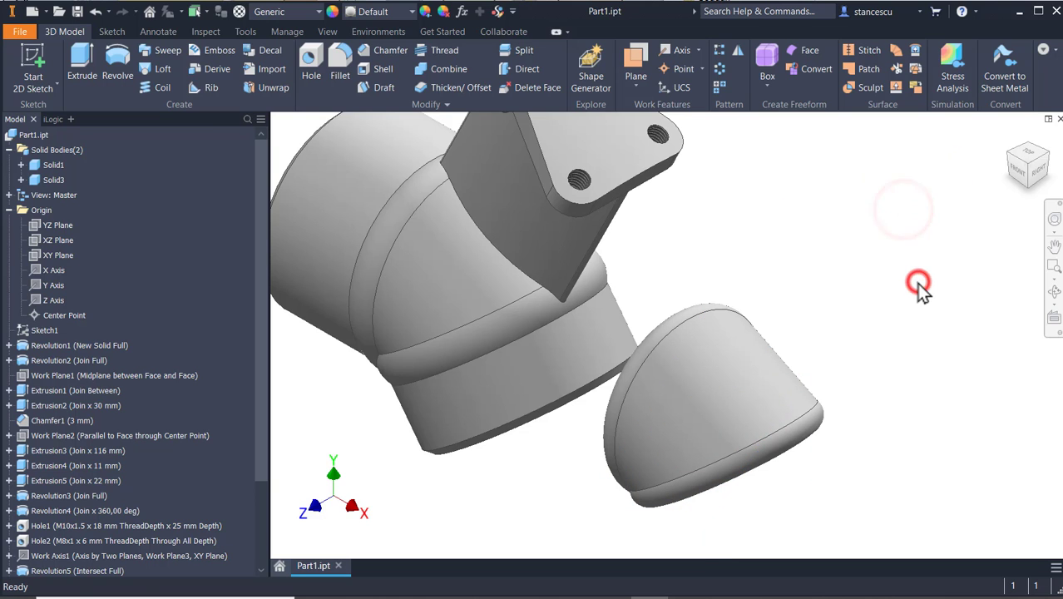
Move the separate cavity solid into the elbow with a free-drag X offset of -120 mm
click(1021, 175)
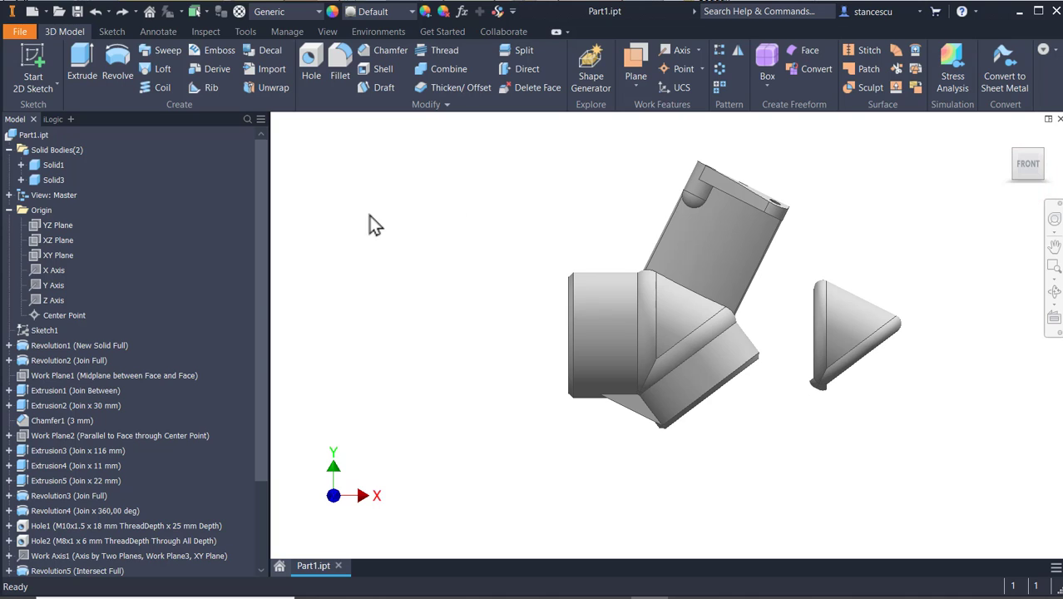
click(426, 105)
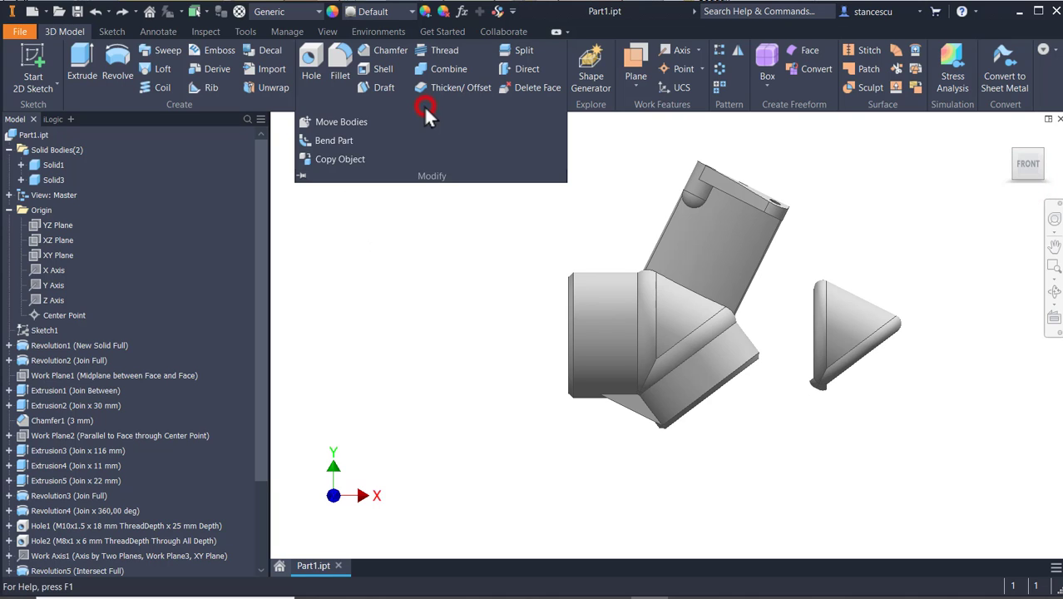
click(350, 122)
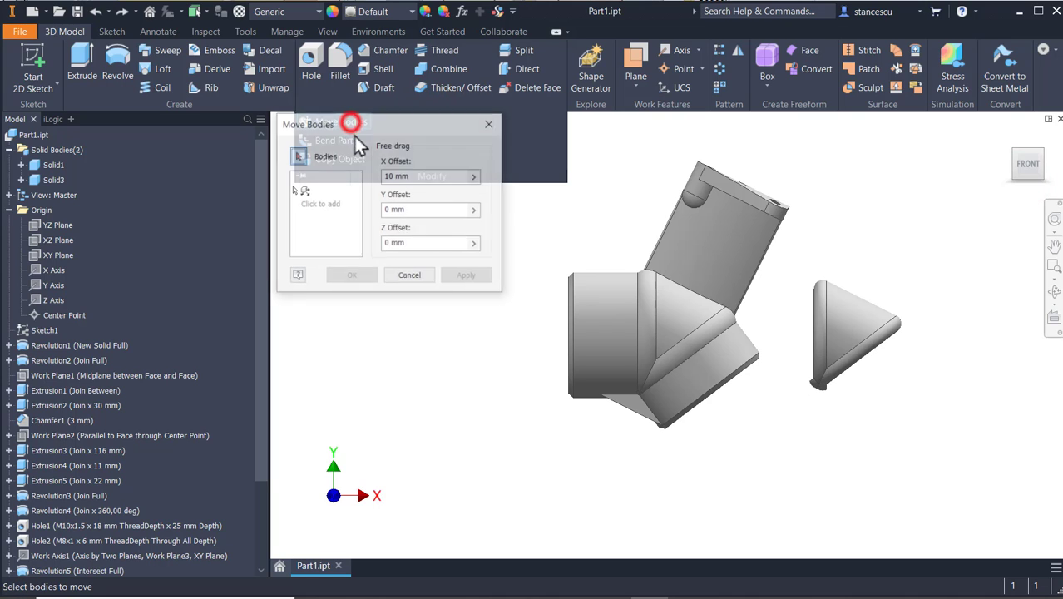
click(869, 310)
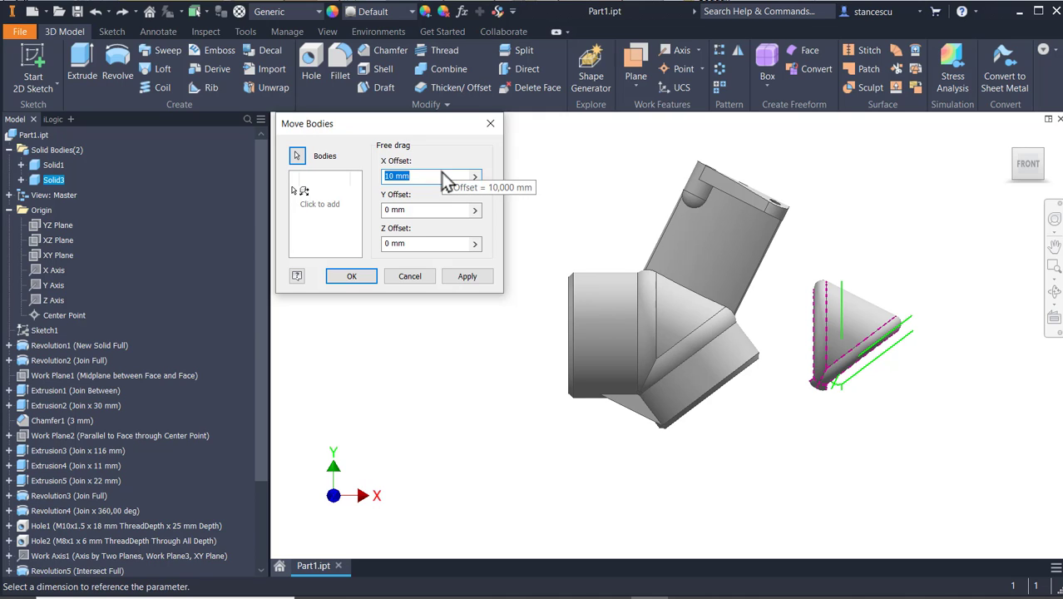
text(-120)
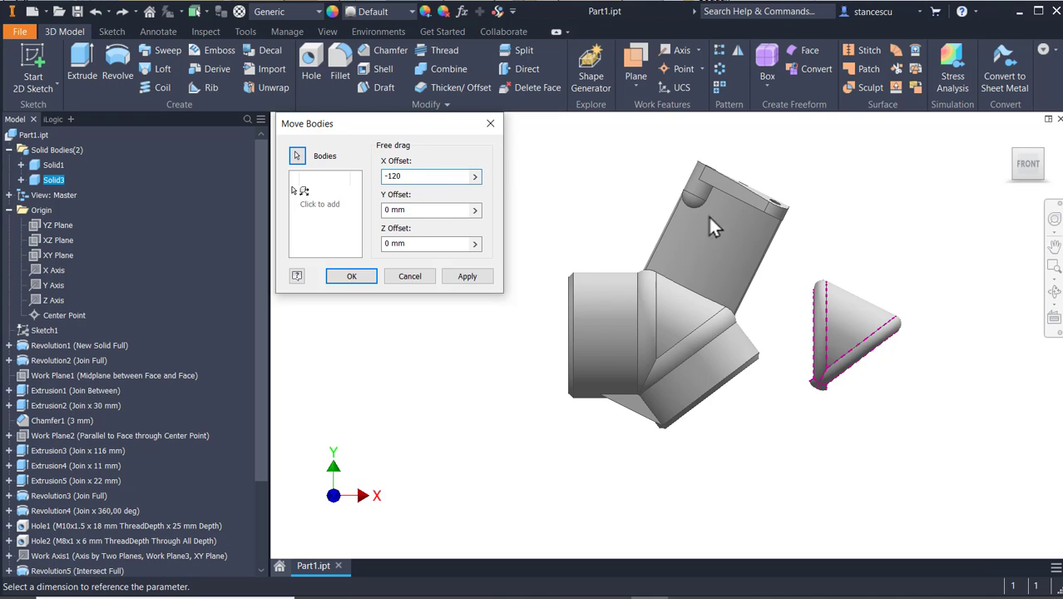
click(363, 280)
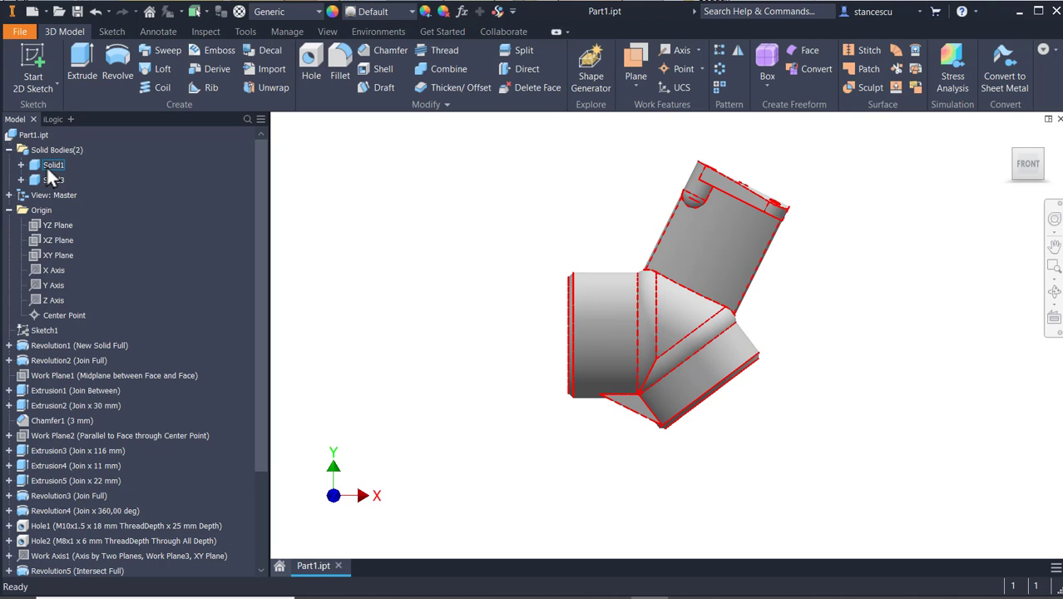
Combine the solids by cutting the cavity solid out of the elbow body
click(423, 183)
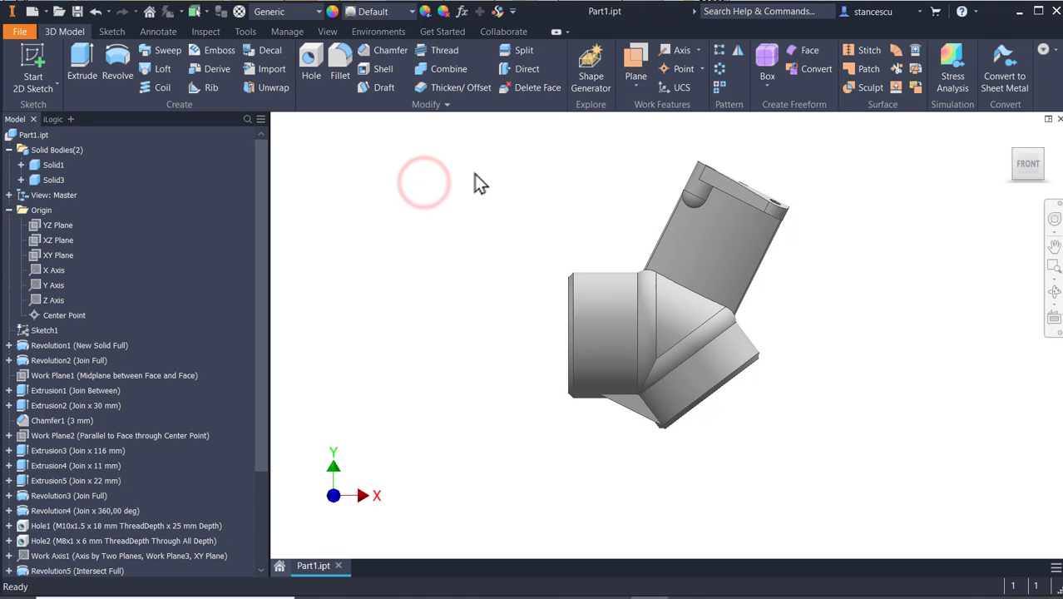
click(439, 69)
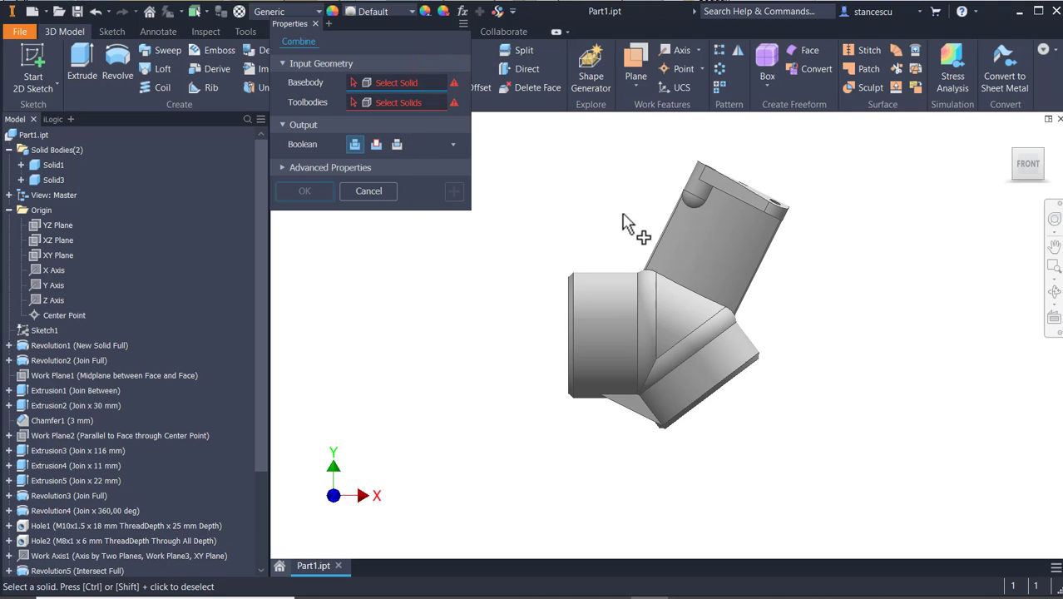
click(697, 240)
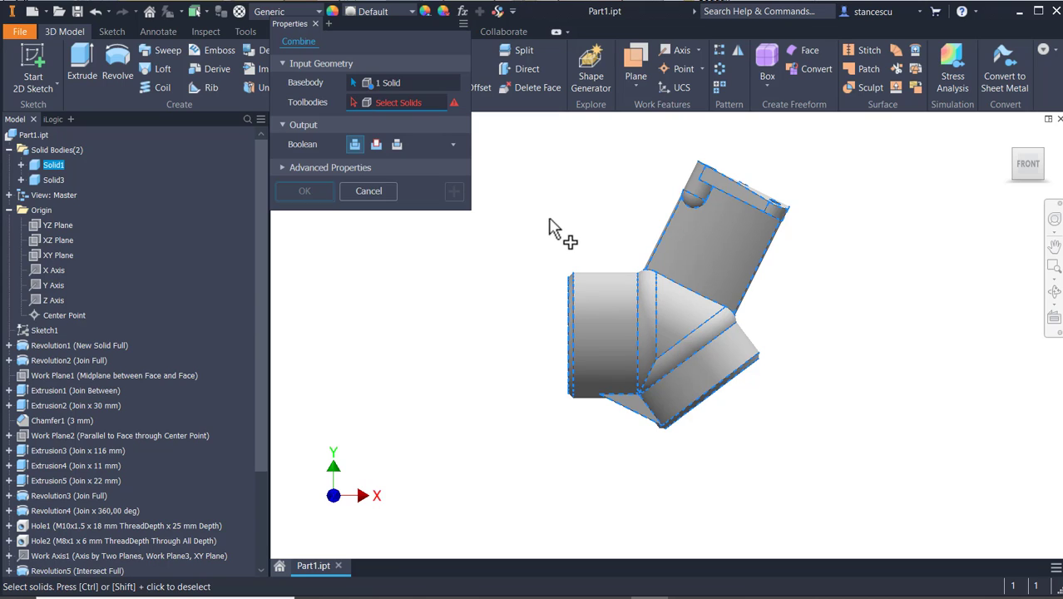
click(375, 144)
click(668, 330)
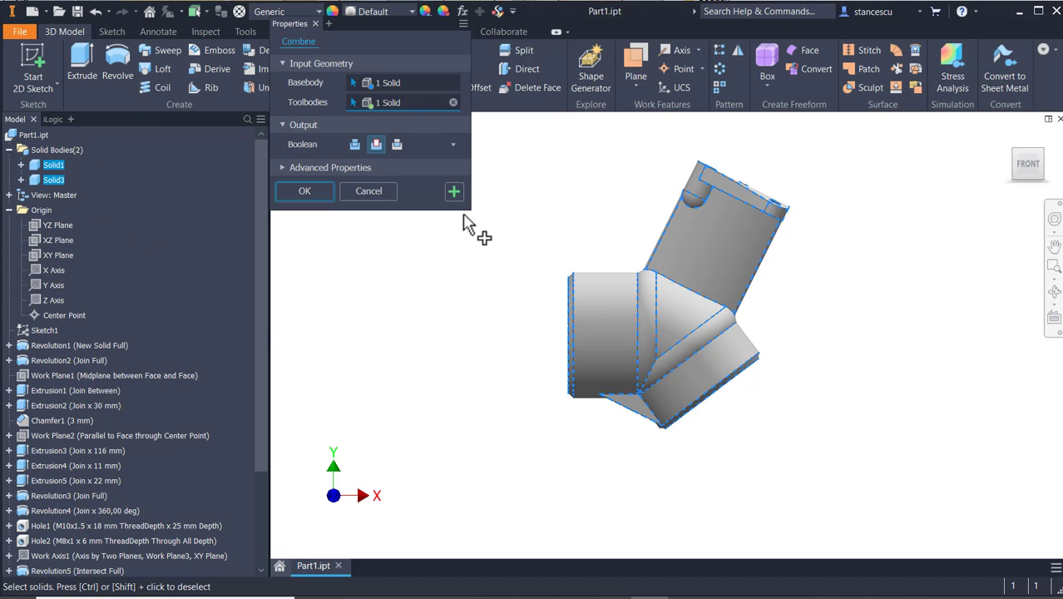
click(301, 191)
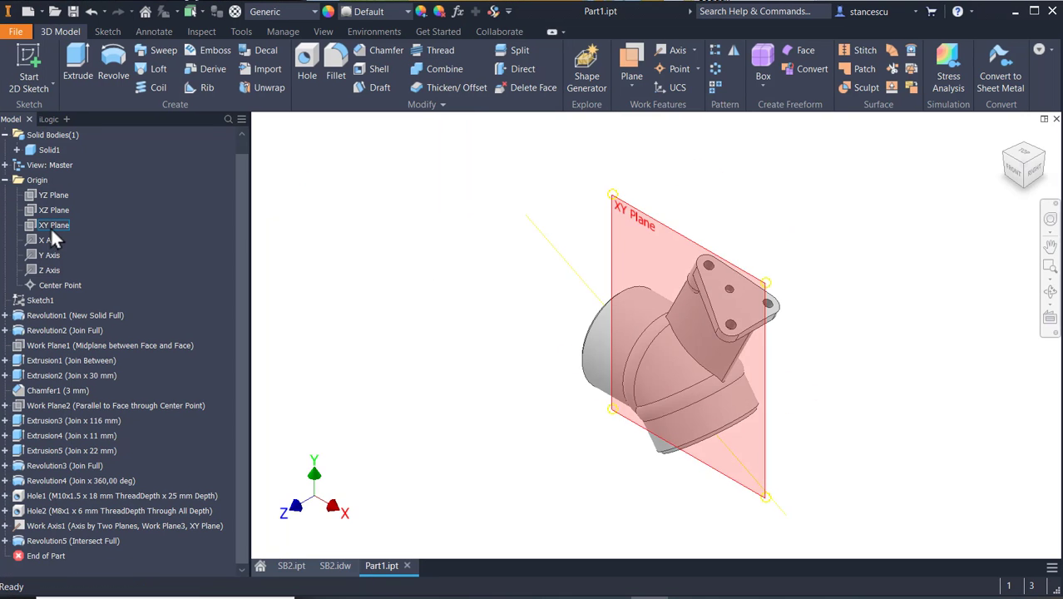
Start a sketch on the XY plane and slice the graphics to expose the elbow's inner cavity
click(53, 226)
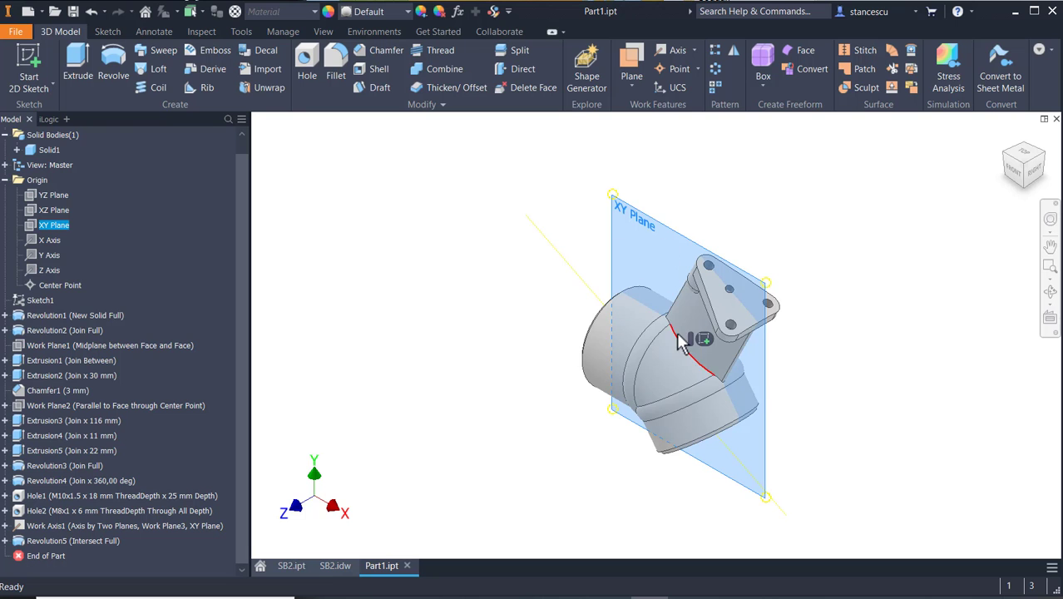
click(705, 341)
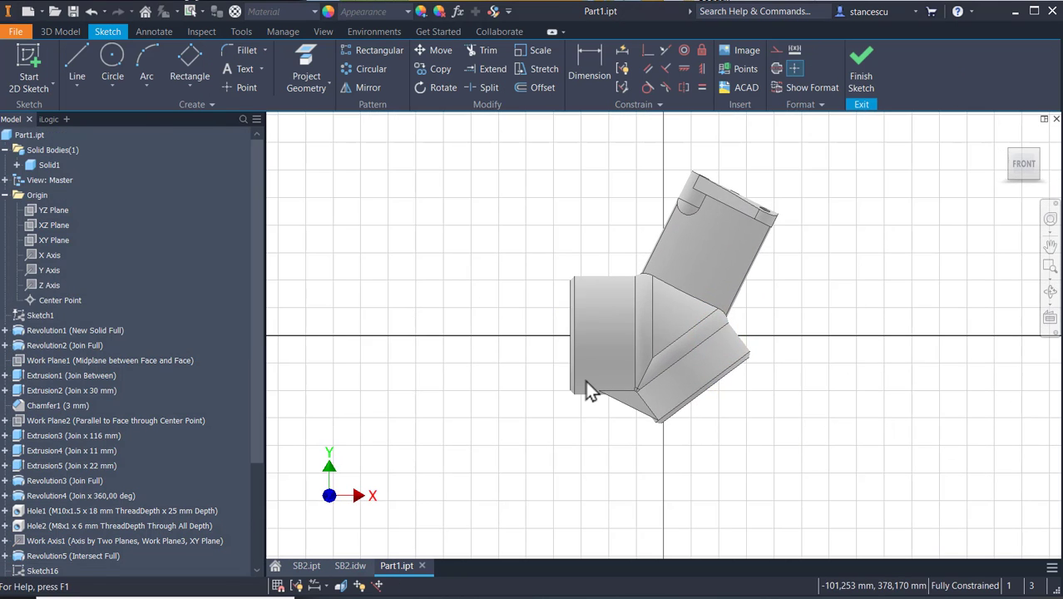
click(586, 380)
key(F7)
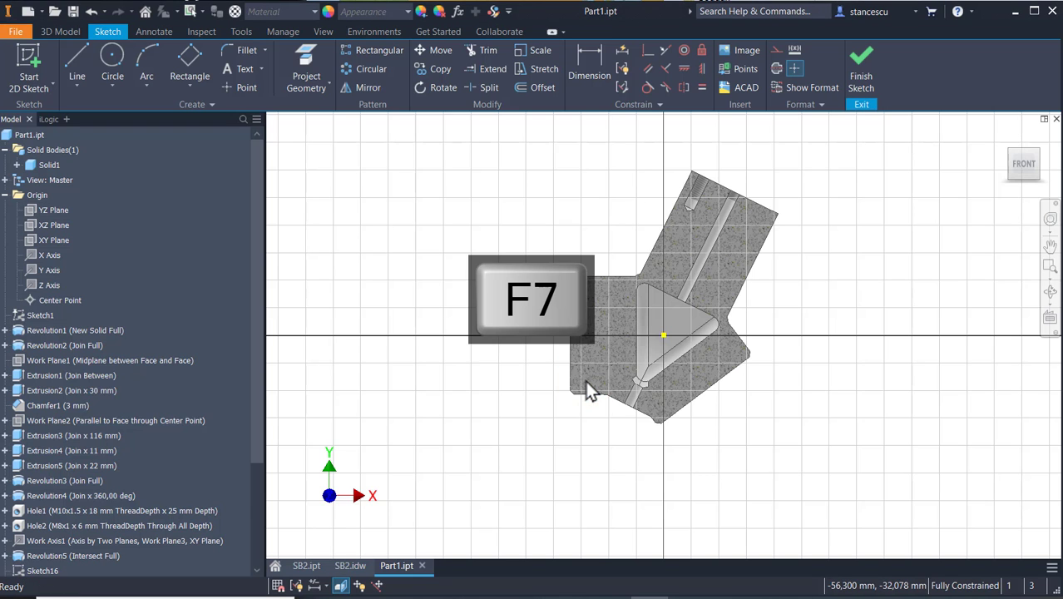
scroll(657, 311, up, 5)
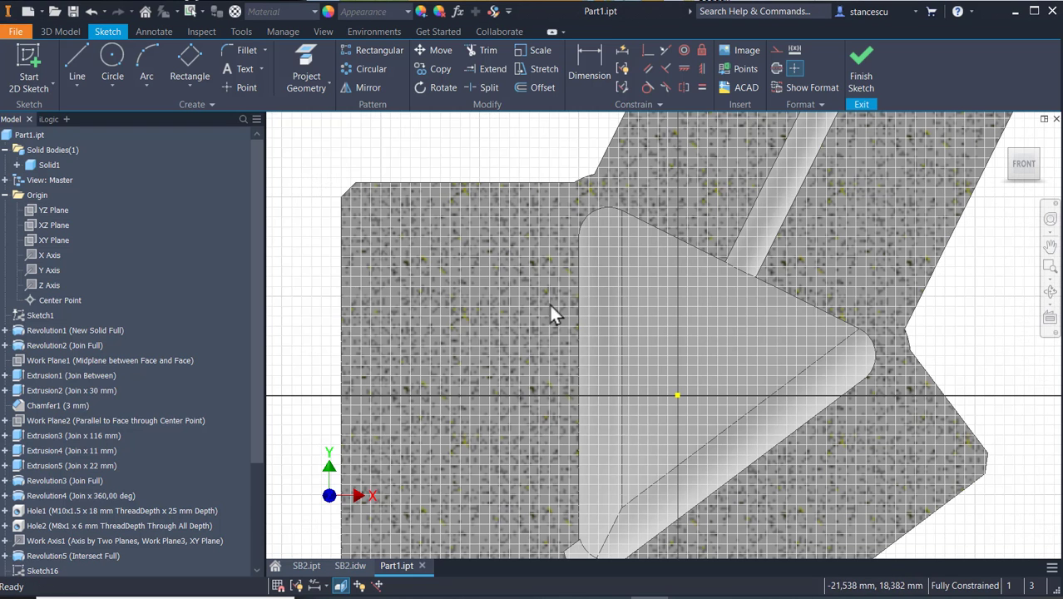
Draw a stepped line profile with a small groove from the upright end face into the cavity, starting about 31 mm above the horizontal axis
click(74, 61)
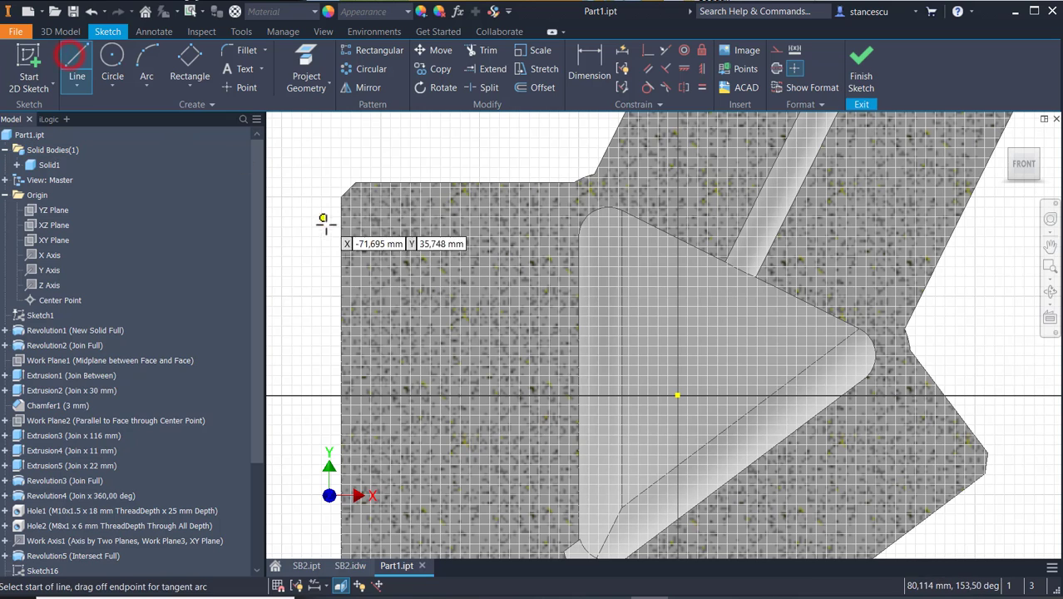
click(327, 240)
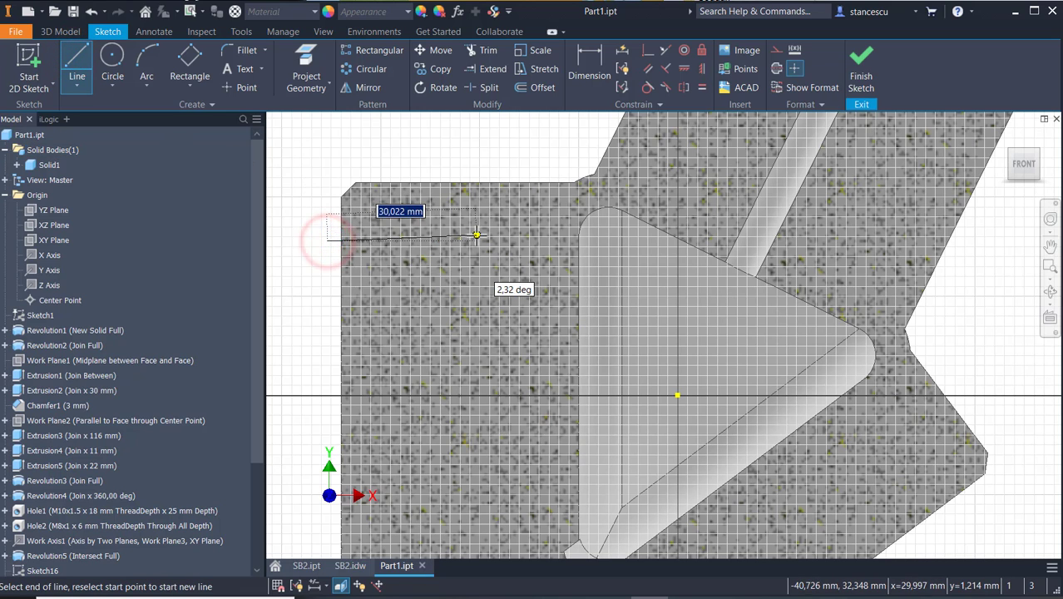
click(387, 240)
click(408, 241)
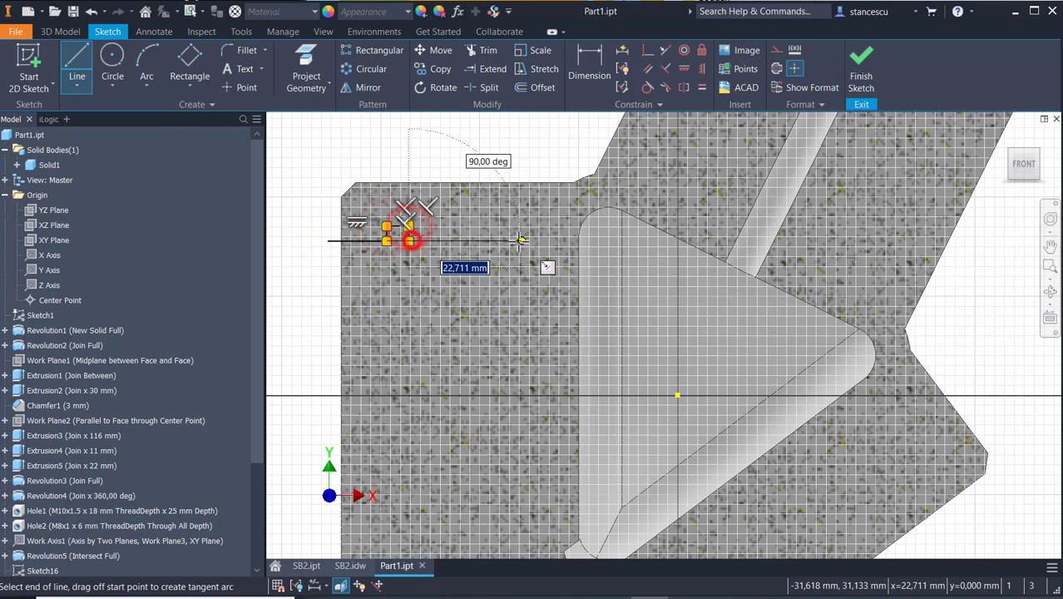
click(523, 240)
click(523, 266)
key(Escape)
click(619, 265)
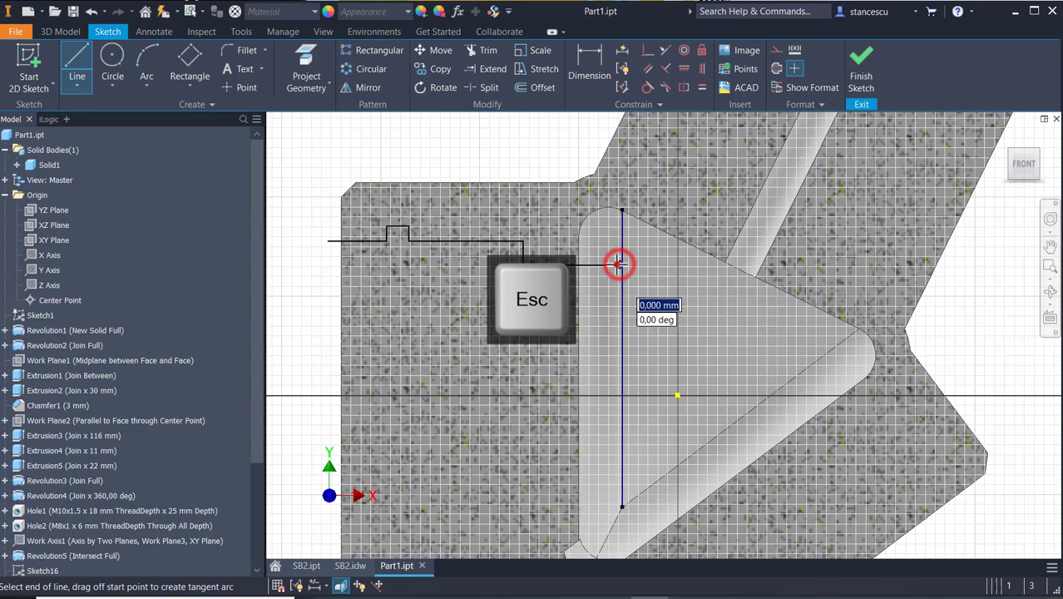
click(615, 396)
key(Escape)
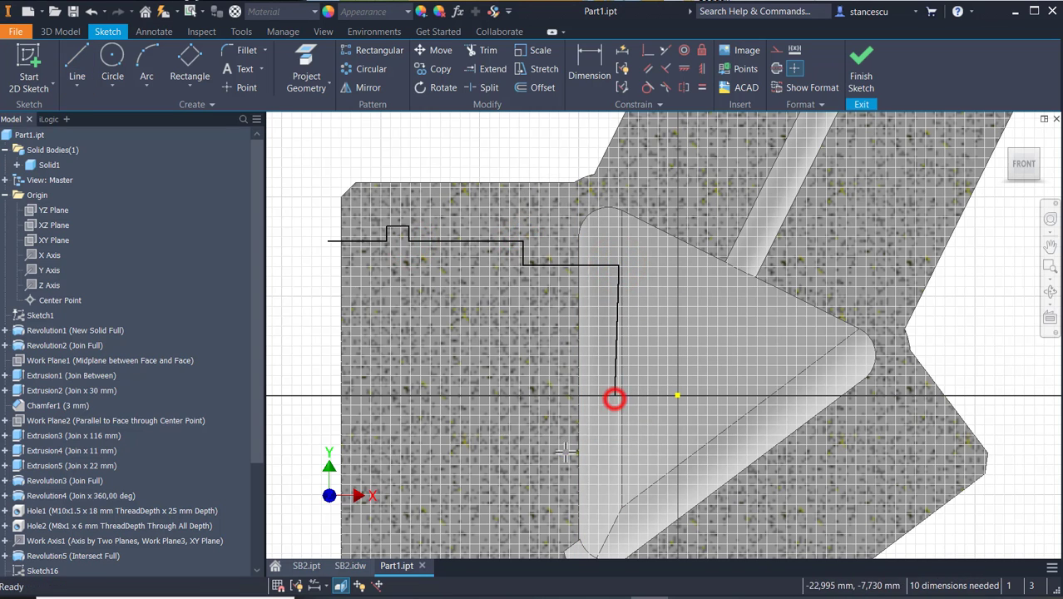
Draw two connected centerlines from the upright end face's midpoint to the origin and on to the slanted end face's midpoint
click(77, 71)
click(342, 393)
click(776, 68)
click(678, 394)
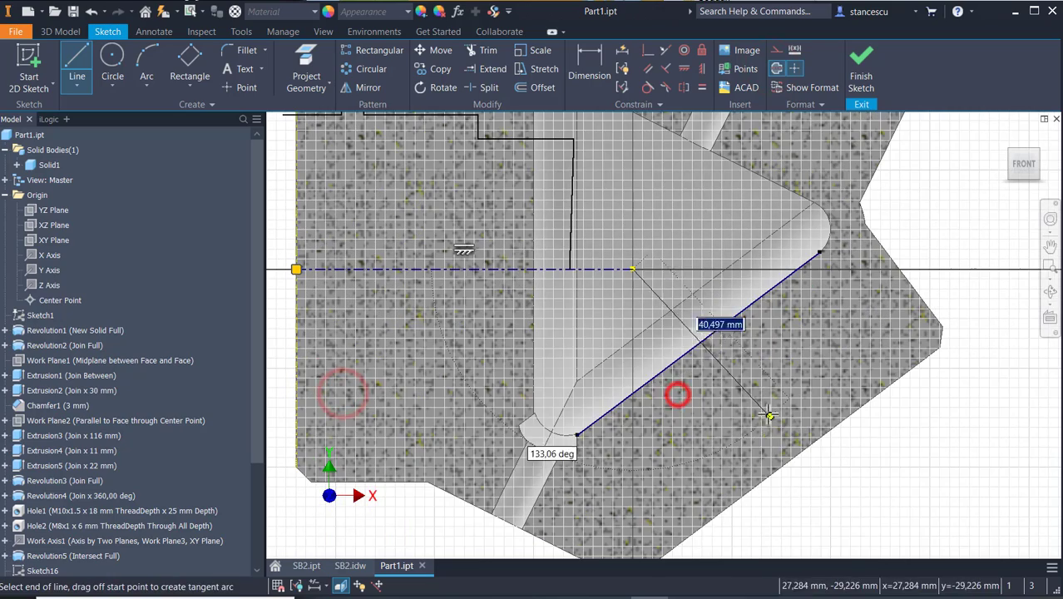
click(782, 464)
key(Escape)
click(775, 64)
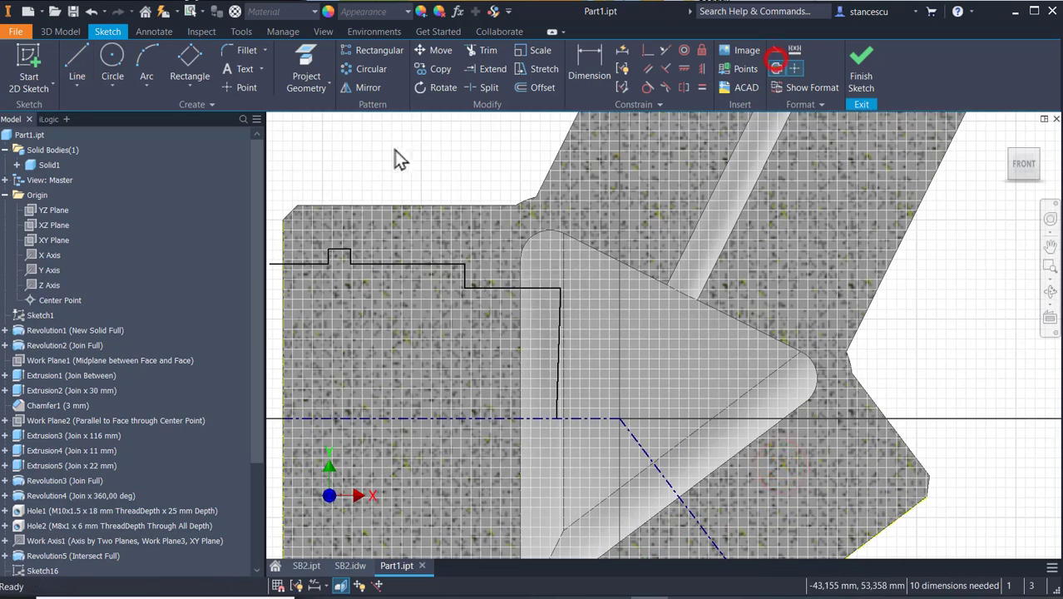
Project the cavity's vertical edge and make the profile's inner vertical line collinear with it
middle_drag(361, 146, 417, 135)
click(305, 64)
click(621, 296)
click(665, 50)
click(617, 302)
click(622, 314)
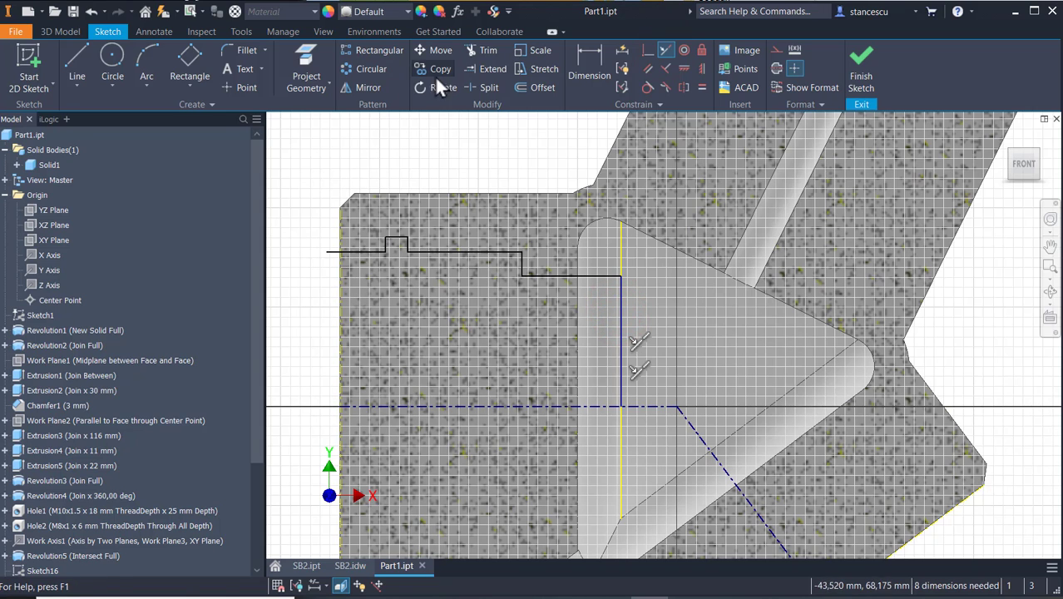
Trim the profile overhang beyond the upright end face and draw a line along that face down to the horizontal centerline
click(485, 50)
click(331, 254)
click(72, 66)
click(341, 252)
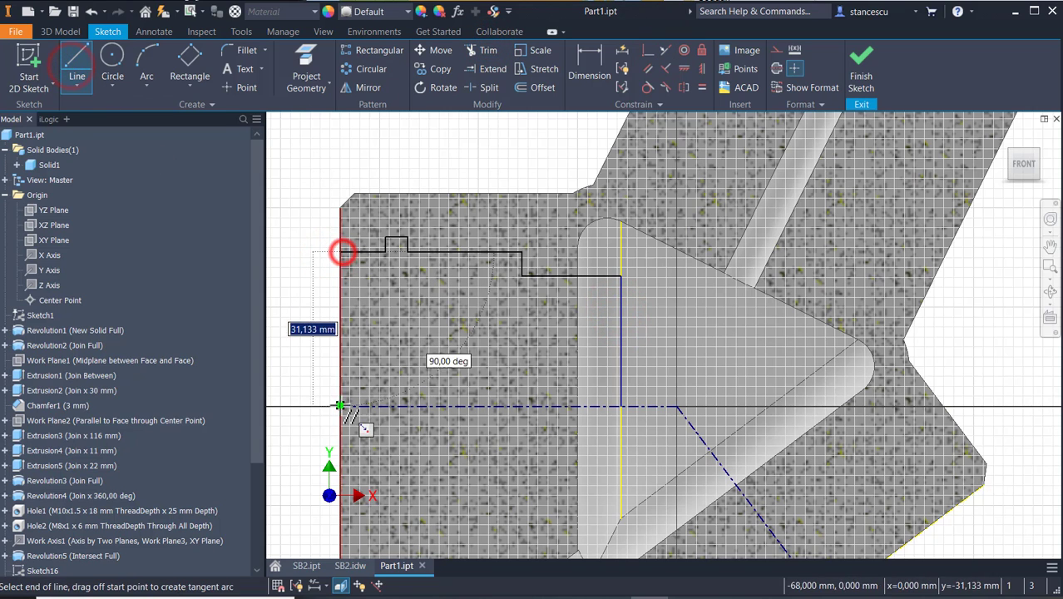
click(341, 406)
key(Escape)
Dimension the profile's outer bore line from the horizontal centerline as a 72 mm diameter
click(589, 63)
click(350, 250)
click(364, 406)
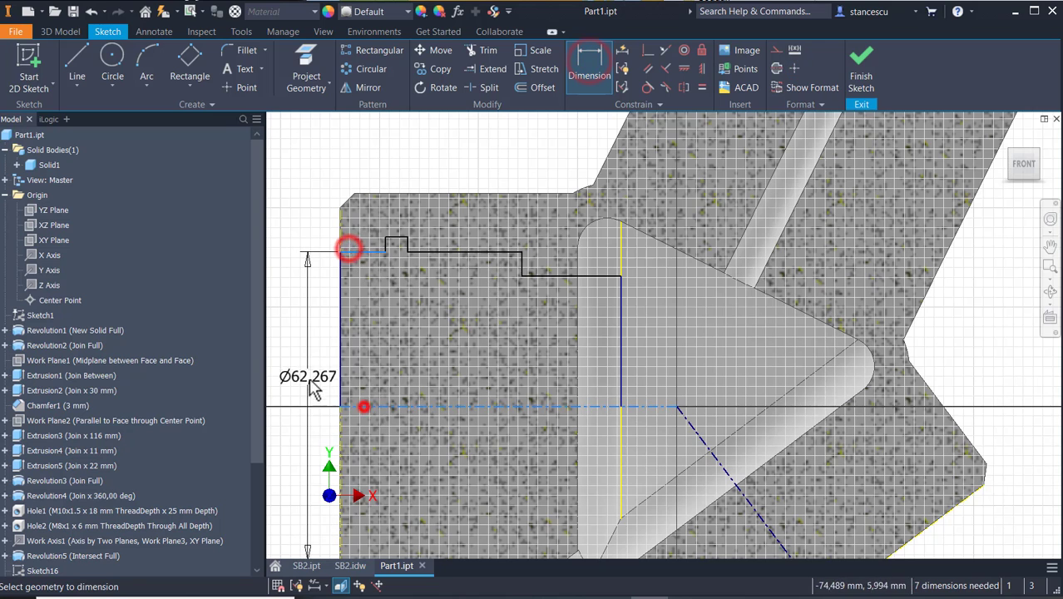
click(312, 391)
text(72)
key(Return)
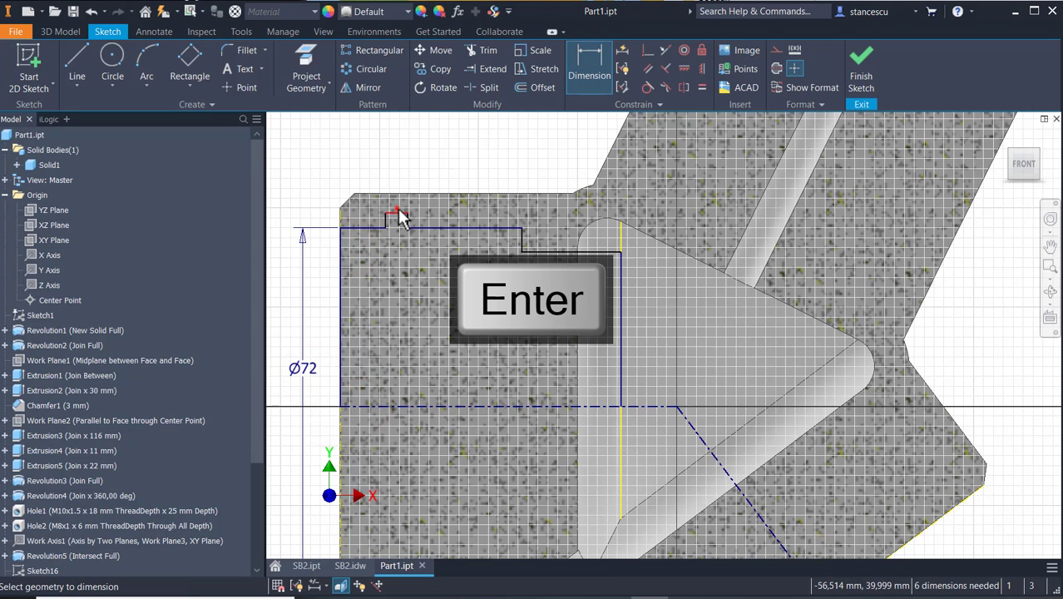
Dimension the groove's outer line from the horizontal centerline as a 75 mm diameter
click(397, 212)
click(389, 406)
middle_drag(314, 356, 405, 349)
click(356, 336)
text(75)
key(Return)
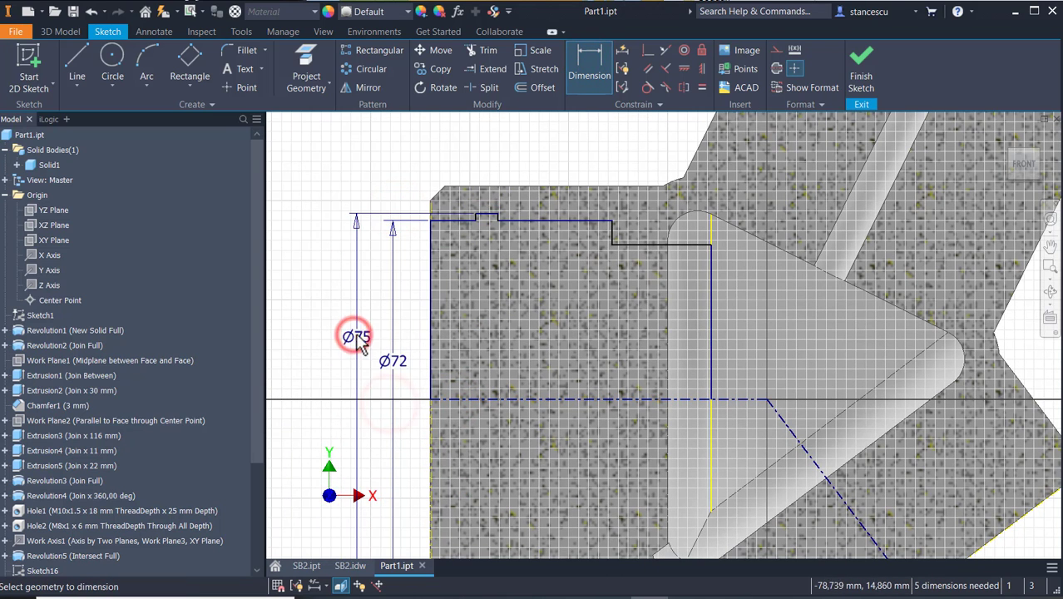
Set the groove's distance from the upright end face to 5 mm and its width to 2,65 mm
click(461, 221)
click(462, 157)
text(5)
key(Return)
click(492, 215)
click(482, 150)
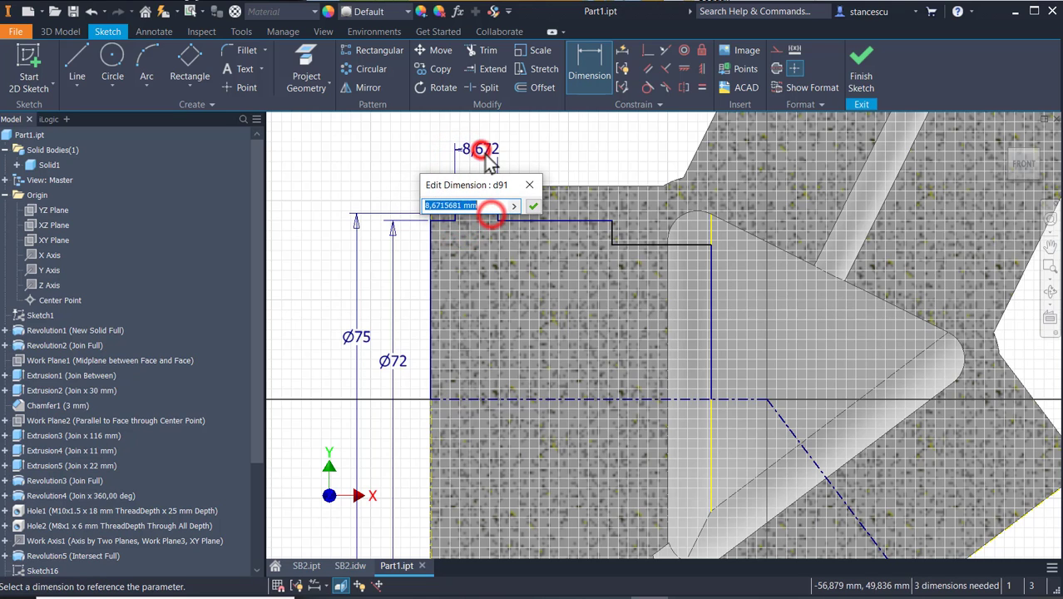
text(2,65)
key(Return)
Dimension the inner bore line beyond the step from the horizontal centerline as a 67 mm diameter
click(623, 245)
click(513, 398)
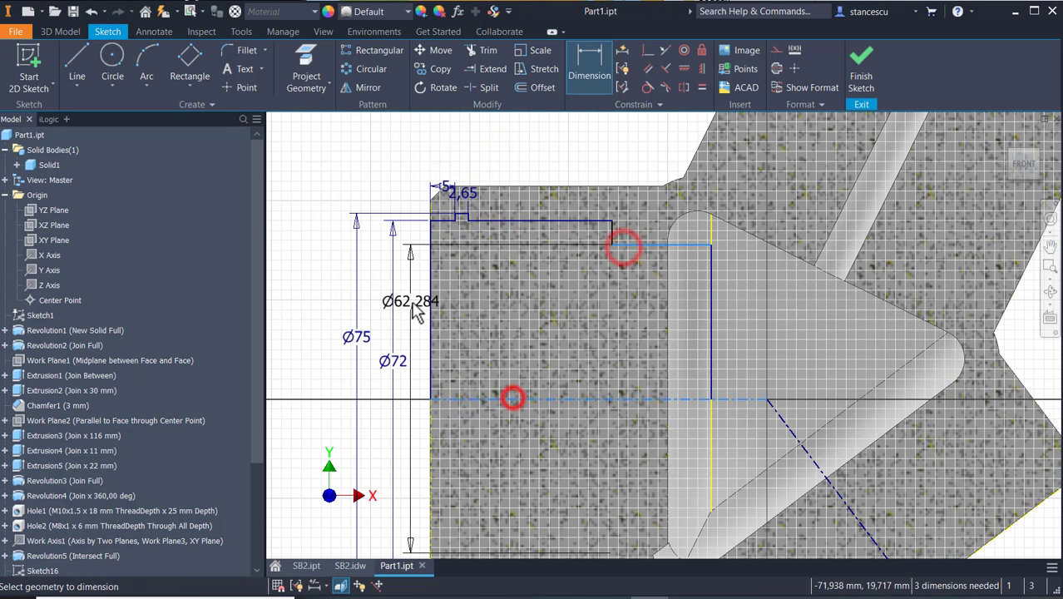
click(409, 305)
text(67)
key(Return)
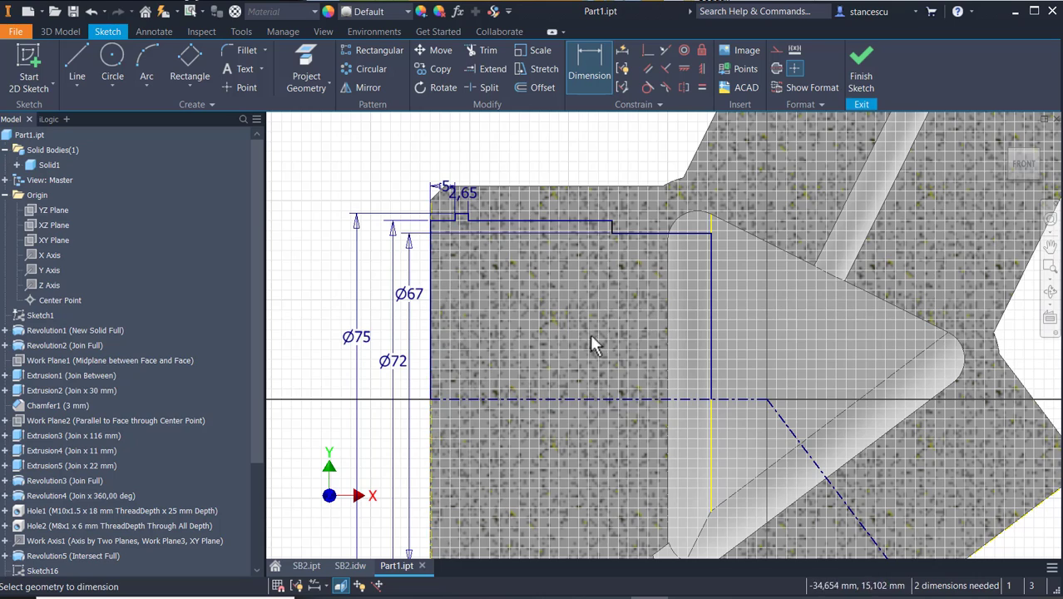
Set the distance from the upright end face to the bore's step to 44 mm
scroll(614, 223, down, 3)
click(621, 214)
scroll(525, 257, up, 2)
click(470, 377)
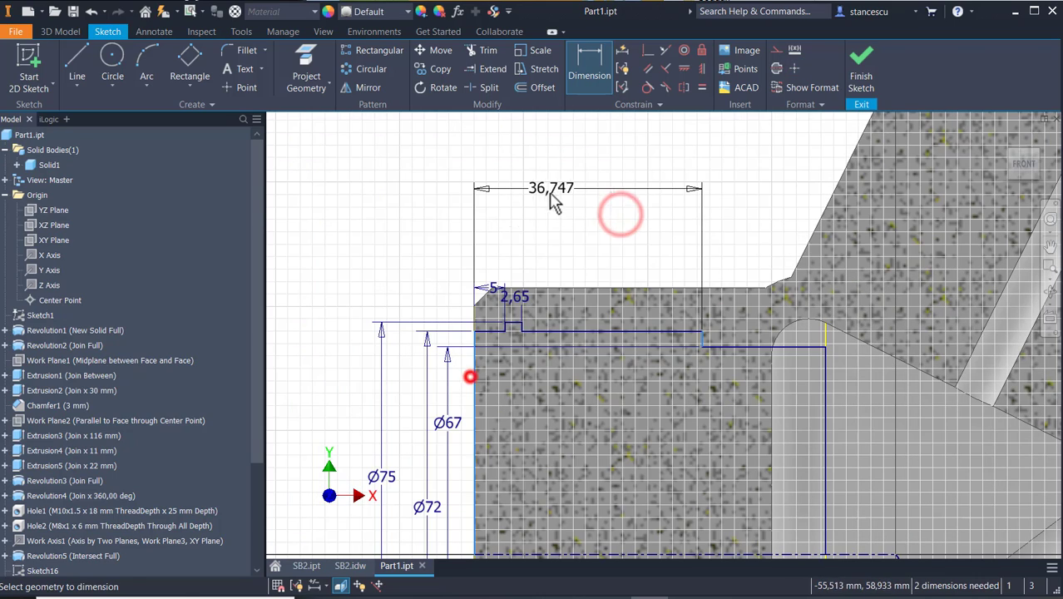
click(556, 188)
text(44)
key(Return)
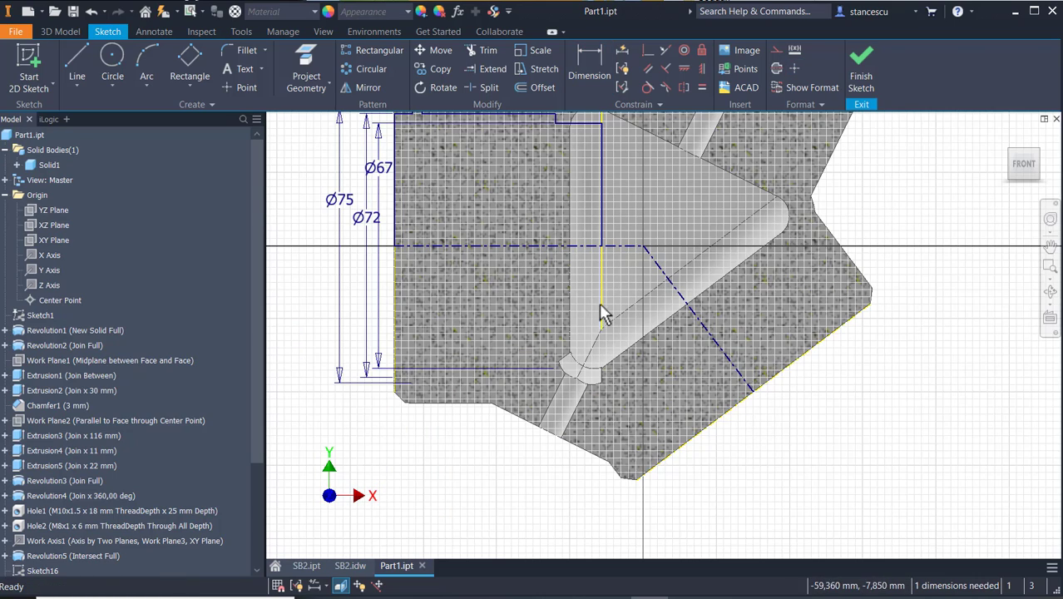
Draw a second stepped line profile from the slanted end face's midpoint to the cavity edge and back to the slanted centerline, with a first bore segment about 19 mm long
middle_drag(600, 311, 592, 392)
click(76, 67)
click(745, 471)
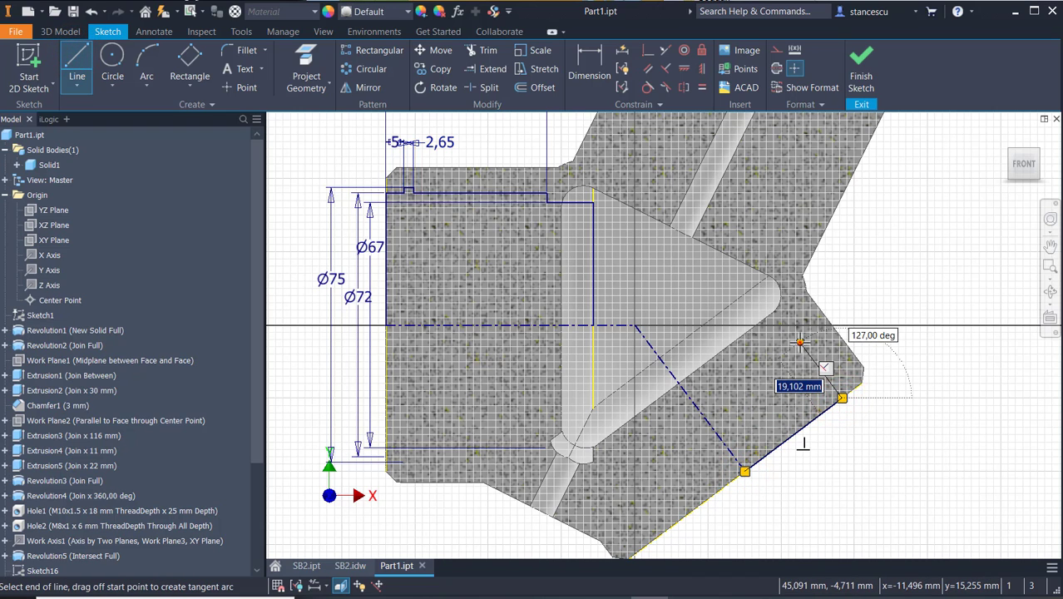
click(800, 341)
click(788, 351)
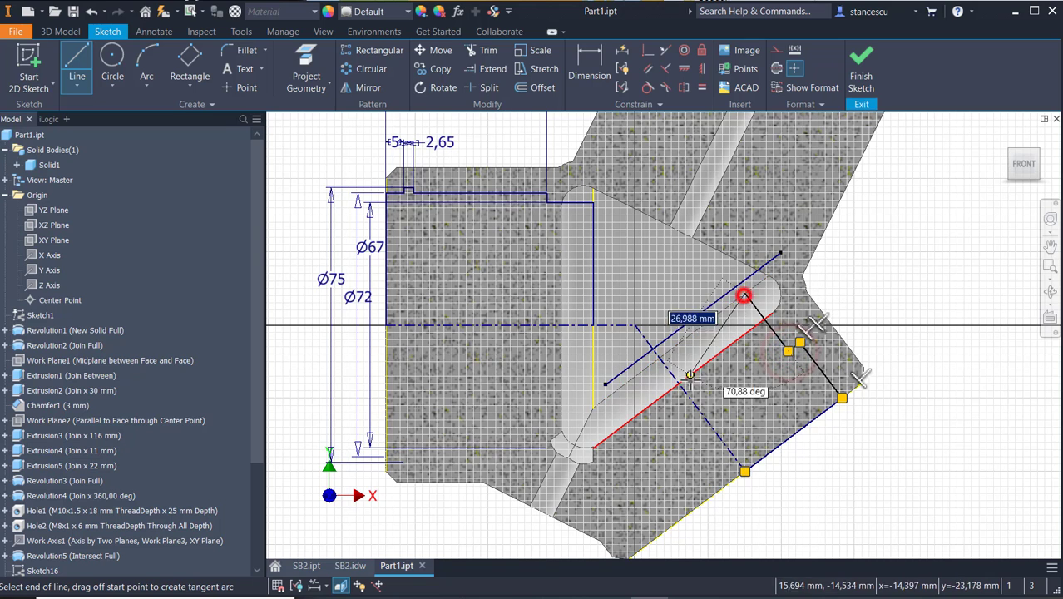
click(659, 359)
key(Escape)
scroll(747, 369, up, 3)
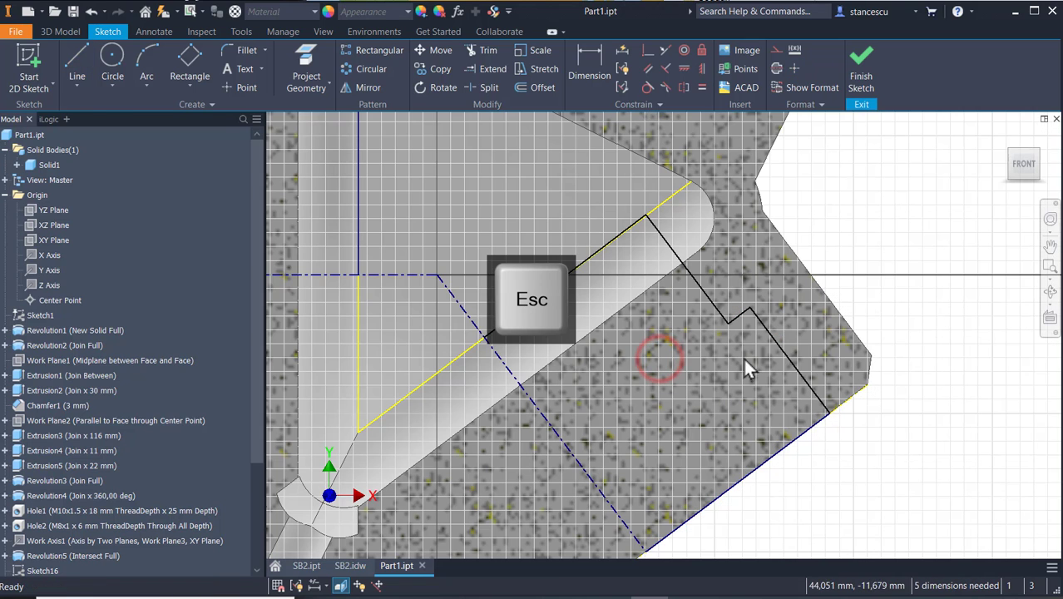
Draw a groove about 3 mm wide outward from the slanted end's first bore line, and trim the bore line across its opening
key(l)
click(829, 411)
scroll(795, 364, up, 3)
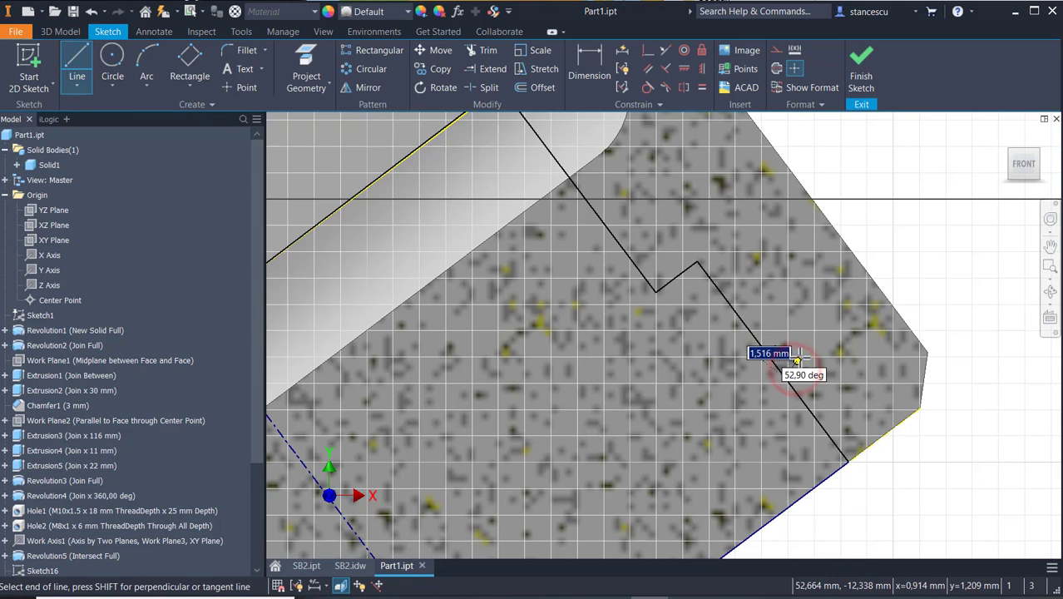
click(796, 363)
click(809, 393)
key(Escape)
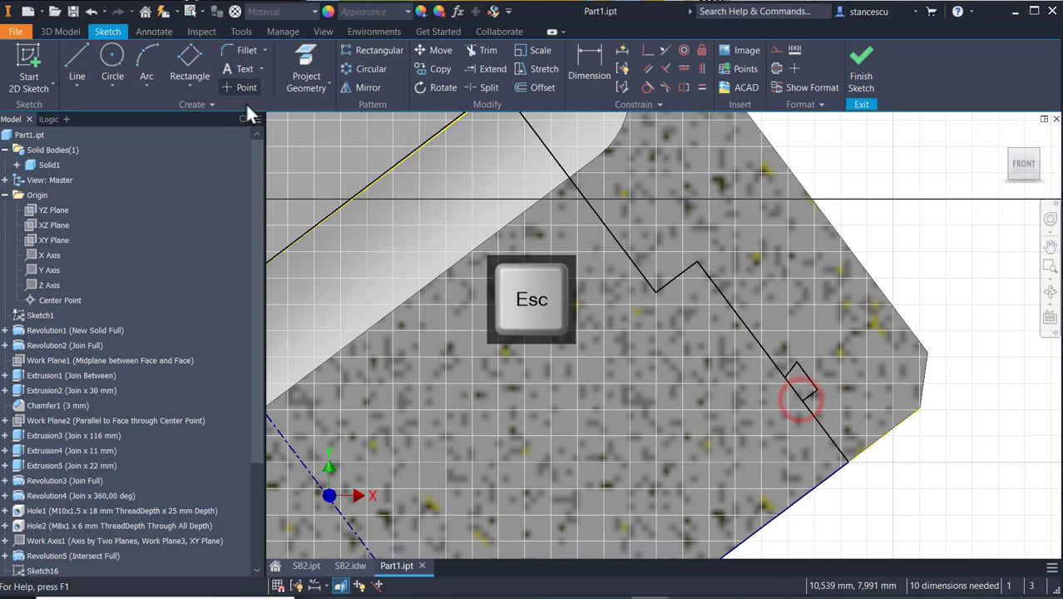
click(485, 50)
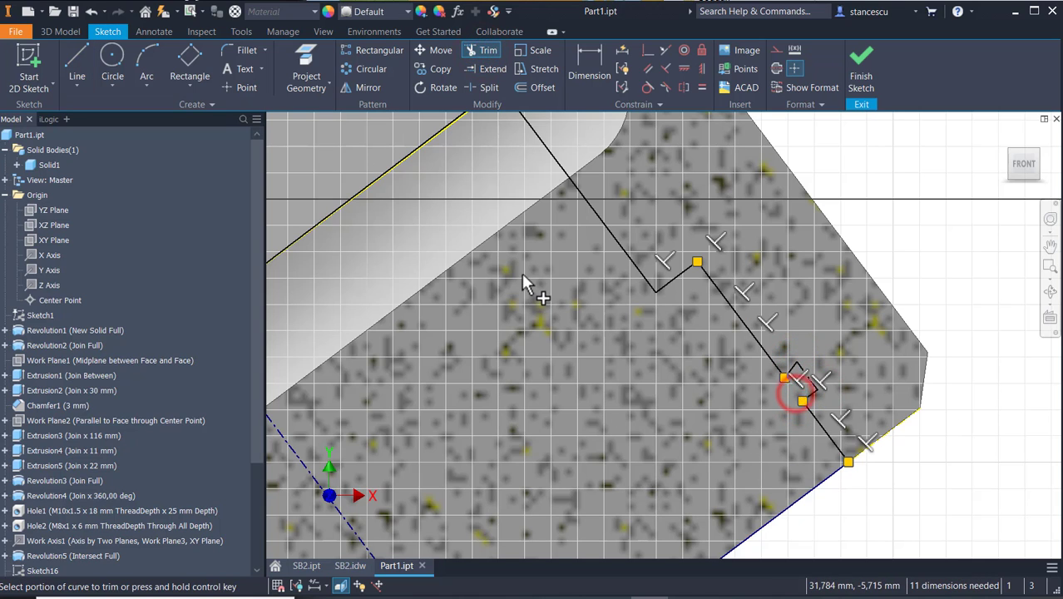
key(Escape)
Constrain the groove's outline with perpendicular sides and make the two bore line segments beside it collinear
click(666, 69)
click(788, 373)
click(766, 355)
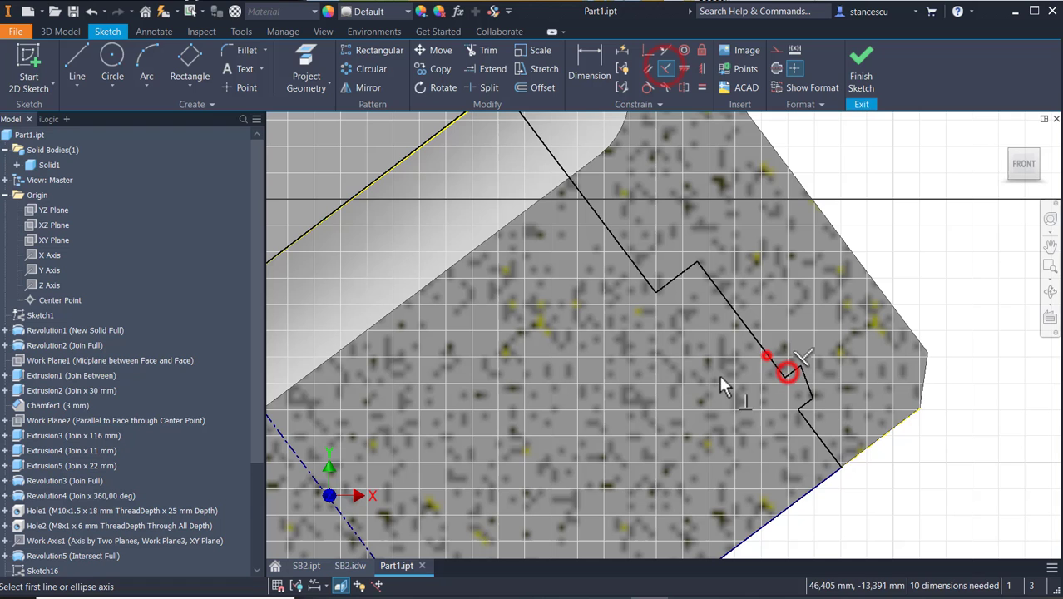
click(806, 388)
click(666, 50)
click(753, 337)
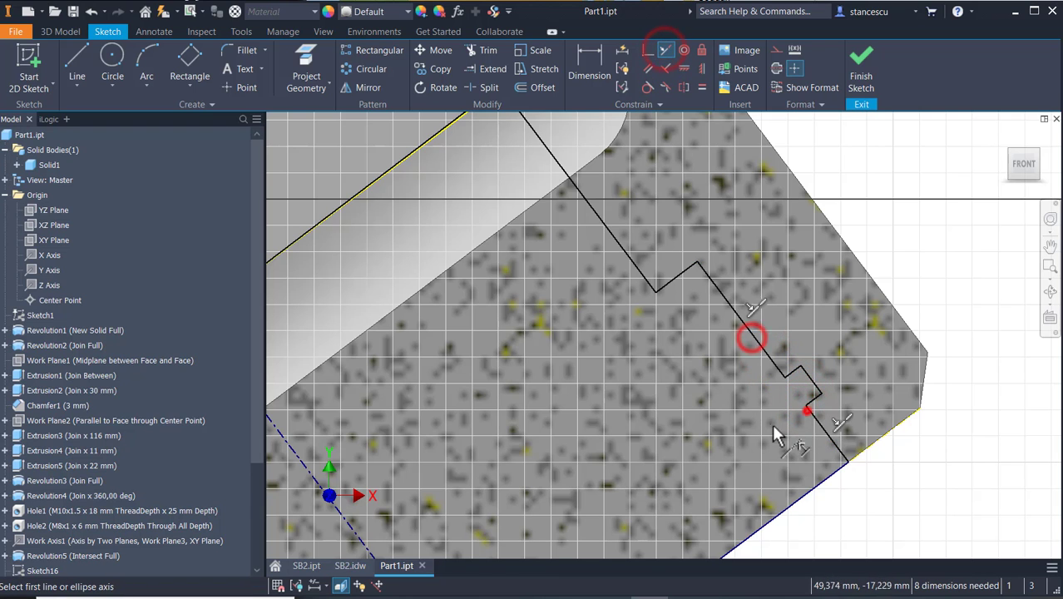
Dimension the first bore line at the slanted end face from the slanted centerline as a 72 mm diameter
scroll(556, 354, up, 3)
middle_drag(557, 359, 629, 316)
click(586, 50)
click(786, 357)
click(553, 475)
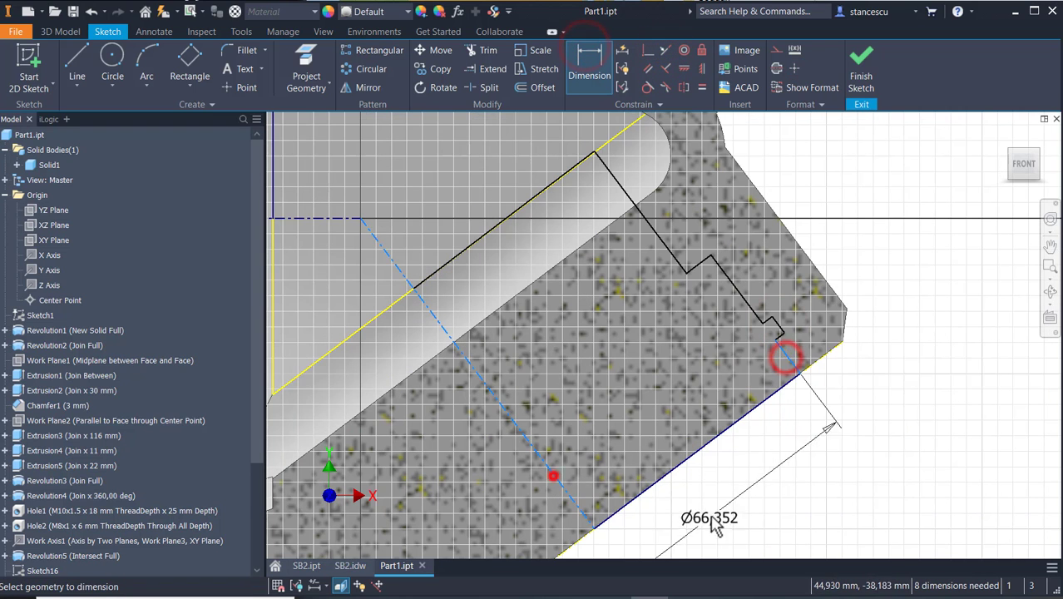
click(714, 524)
text(72)
key(Return)
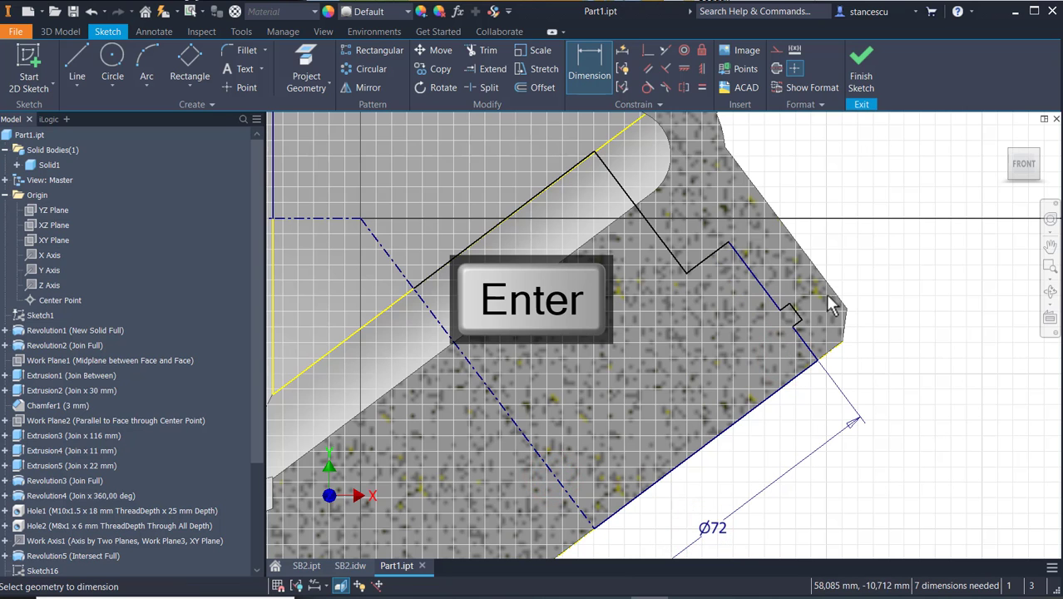
Dimension the groove's outer line from the slanted centerline as a 75 mm diameter
click(792, 312)
middle_drag(775, 326, 816, 263)
click(624, 449)
click(782, 510)
text(75)
key(Return)
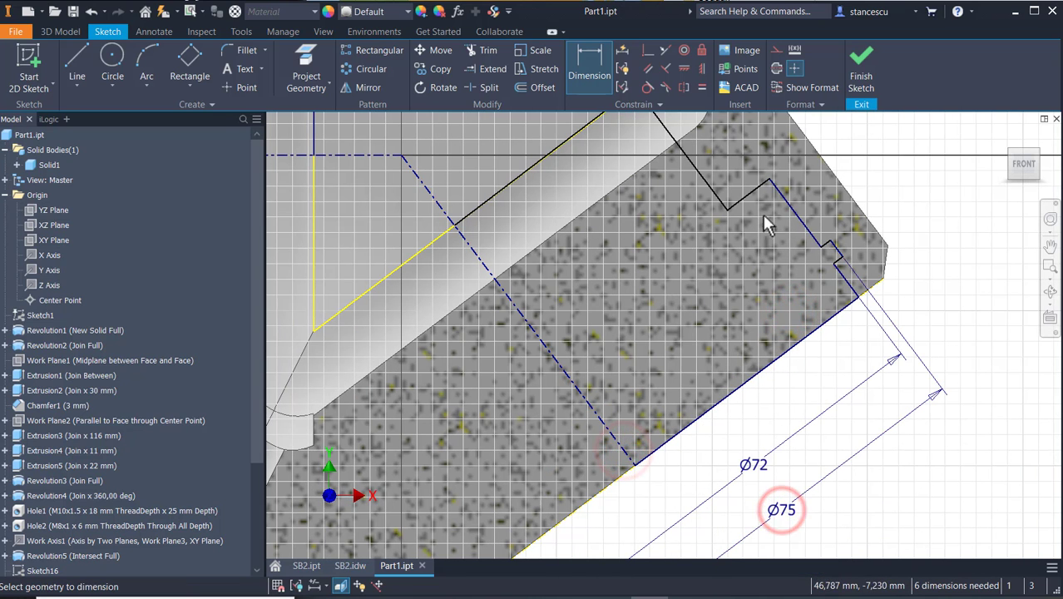
Dimension the inner bore line beyond the step from the slanted centerline as a 67 mm diameter
click(707, 190)
click(544, 344)
click(699, 466)
text(67)
key(Return)
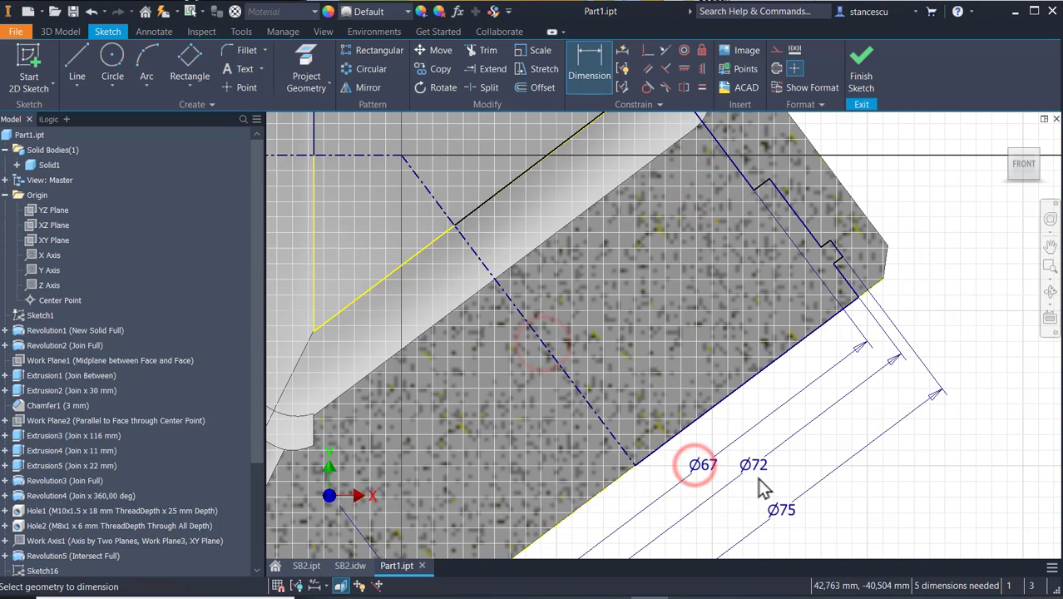
Set the distance from the slanted end face to the bore's step to 26 mm
middle_drag(783, 178, 741, 220)
click(803, 350)
click(770, 372)
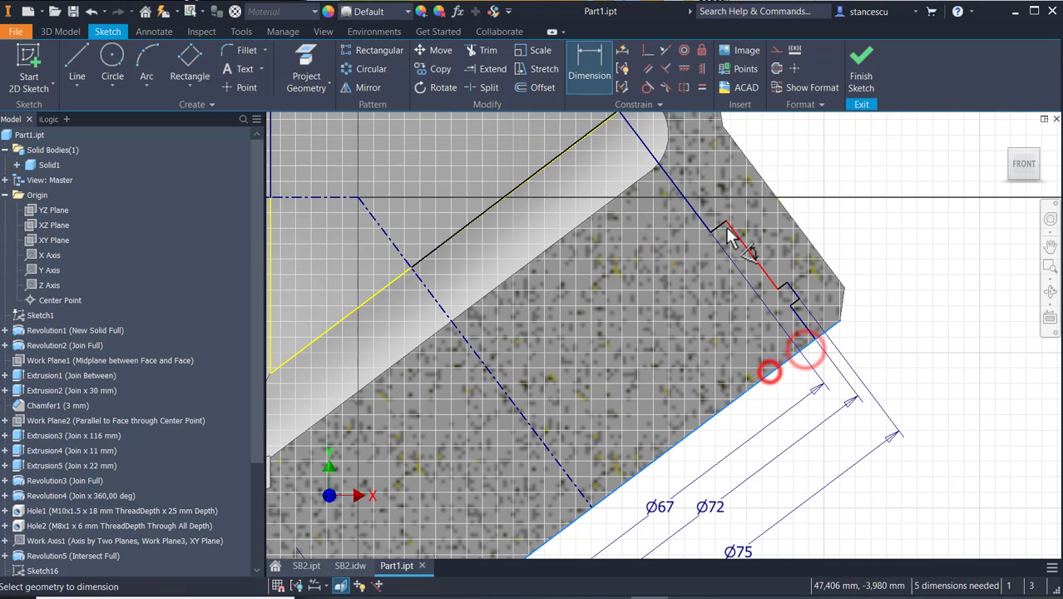
click(730, 237)
click(858, 218)
text(26)
key(Return)
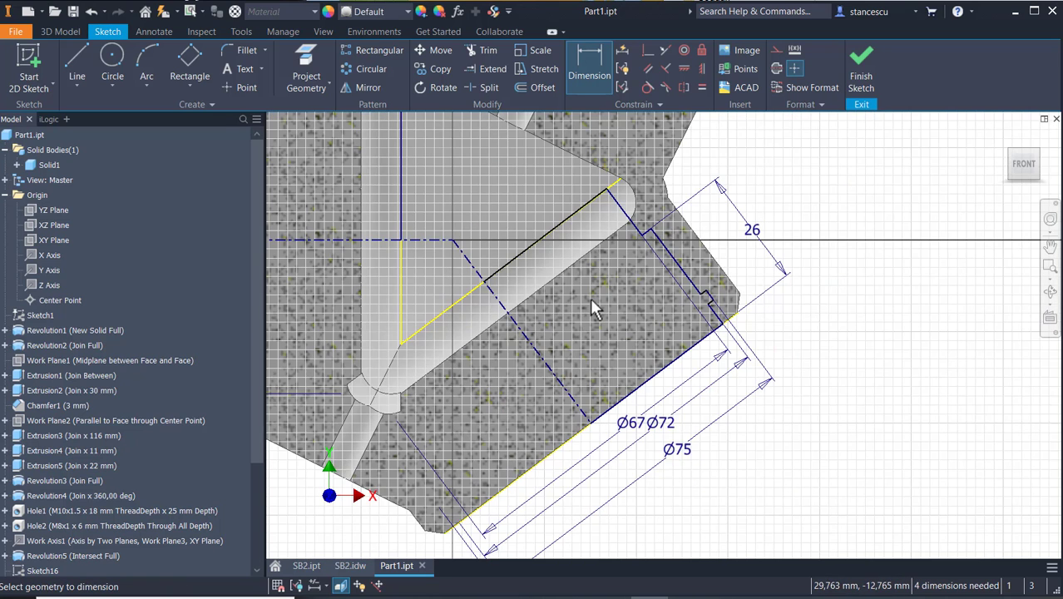
Set the distance from the slanted end face to the groove to 5 mm, using an aligned dimension
scroll(736, 298, up, 2)
click(590, 67)
click(692, 346)
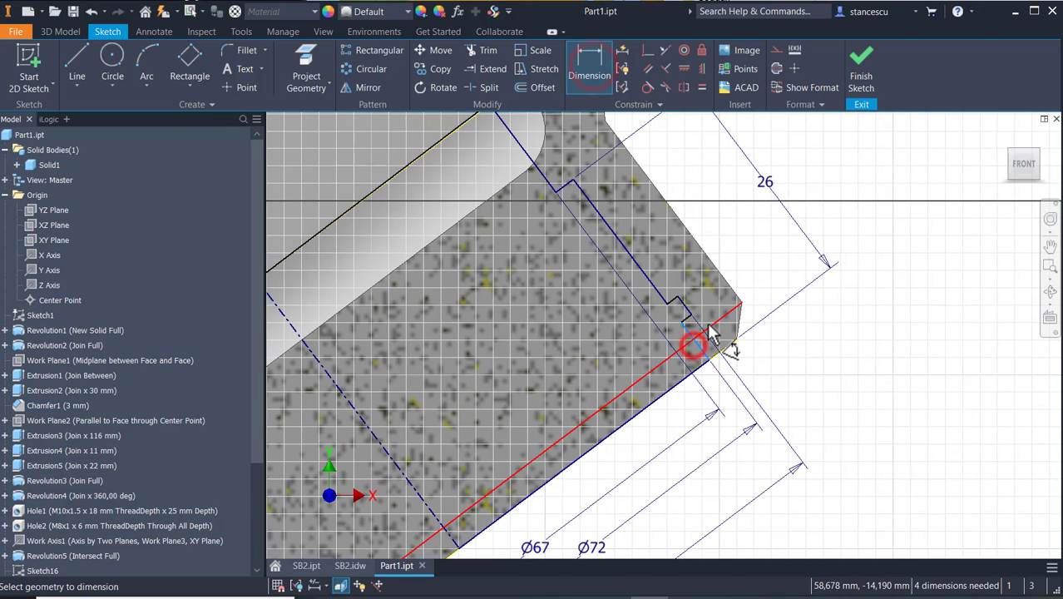
scroll(701, 322, up, 2)
right_click(867, 228)
click(866, 289)
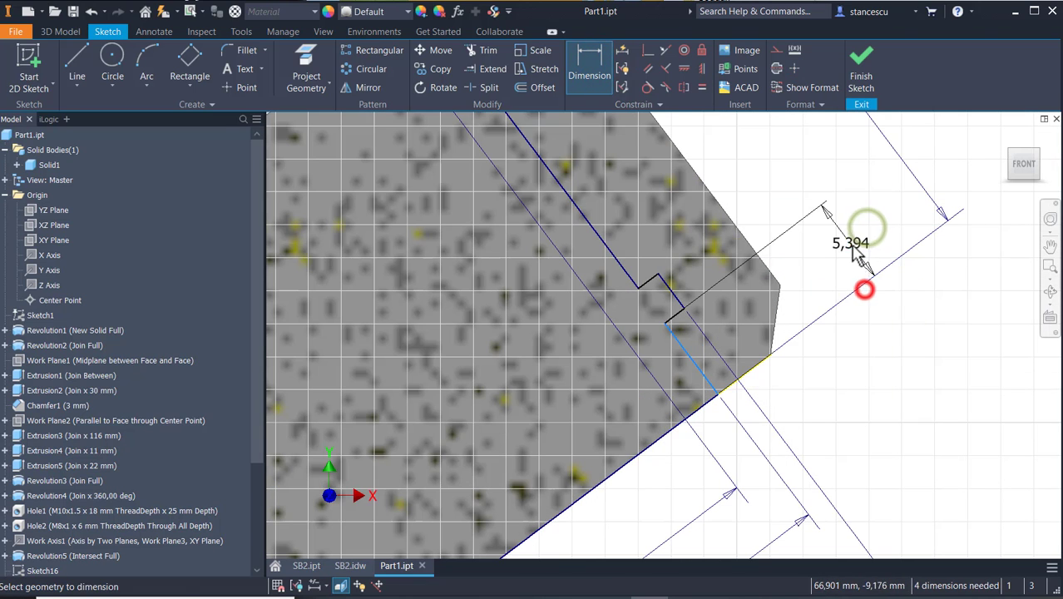
click(853, 250)
text(5)
key(Return)
Set the slanted end's groove width to 2,65 mm with an aligned dimension
click(682, 299)
right_click(779, 180)
click(757, 241)
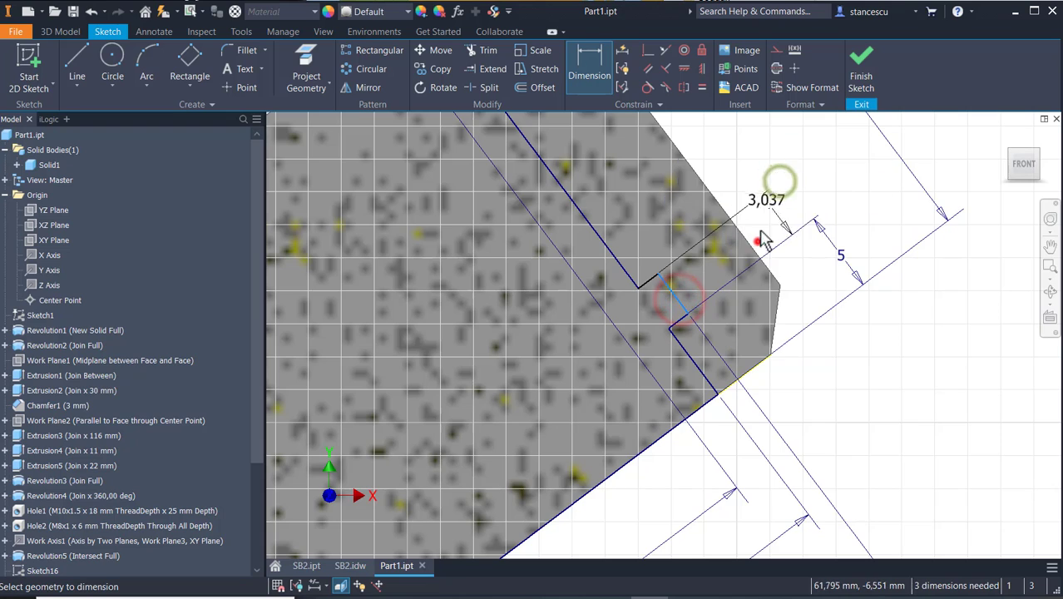
click(786, 201)
text(2,65)
key(Return)
Constrain the profile's closing line at the cavity edge perpendicular to the slanted centerline
scroll(840, 336, down, 2)
middle_drag(807, 361, 825, 327)
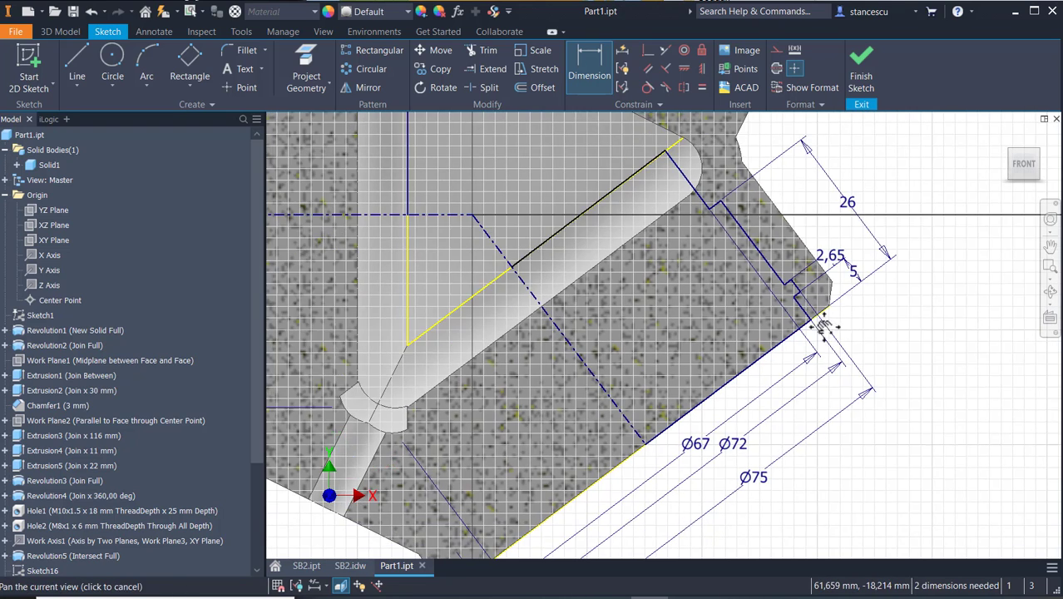
scroll(729, 370, down, 2)
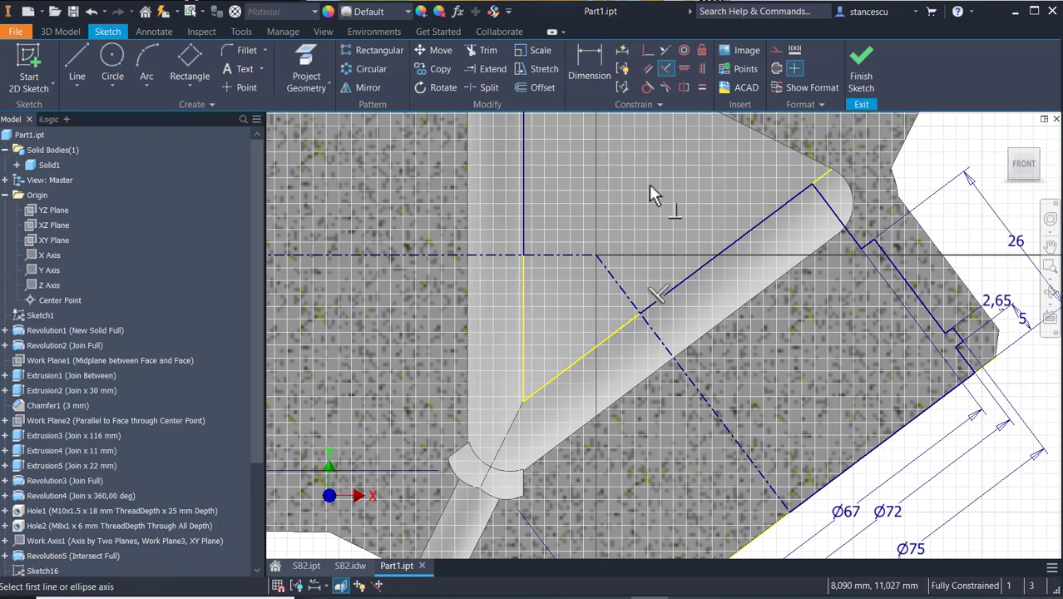
click(651, 189)
key(Escape)
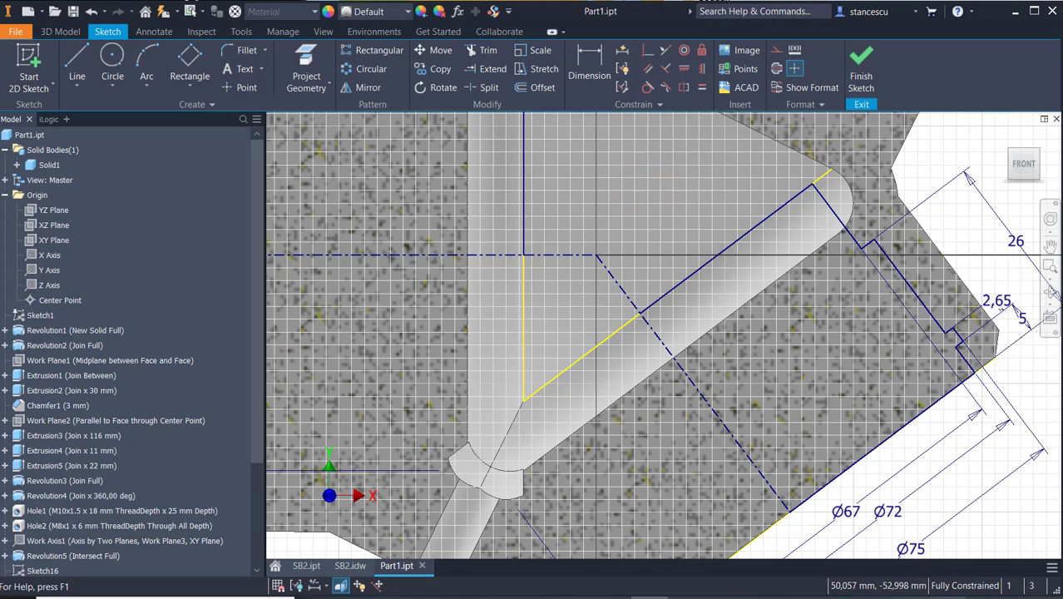
Revolve the upright end's stepped profile 360° about the horizontal centerline as a cut, and start another revolution
scroll(934, 504, down, 2)
middle_drag(880, 443, 830, 430)
scroll(829, 425, down, 2)
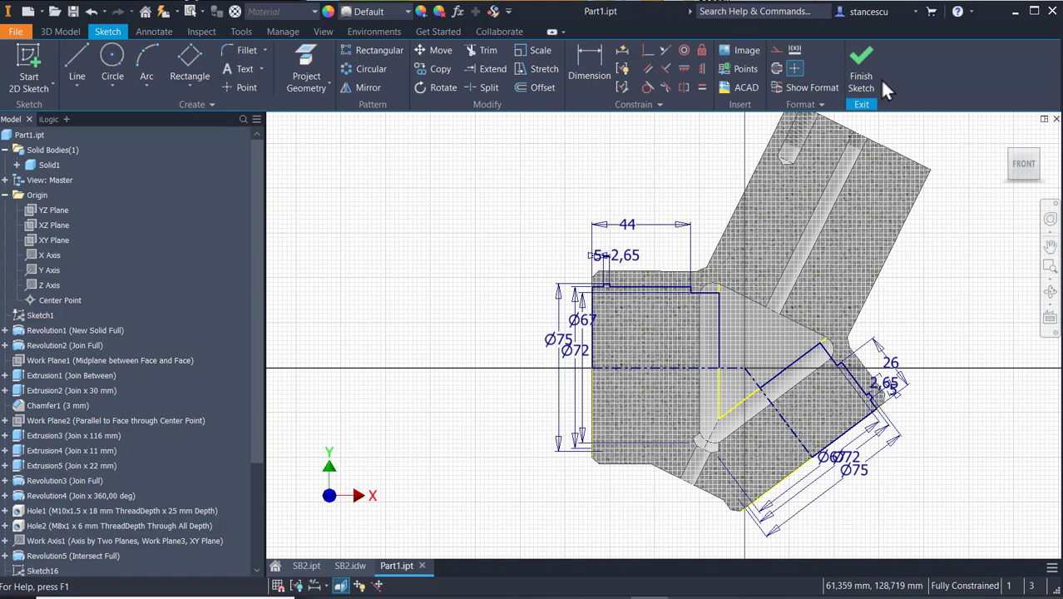
click(528, 163)
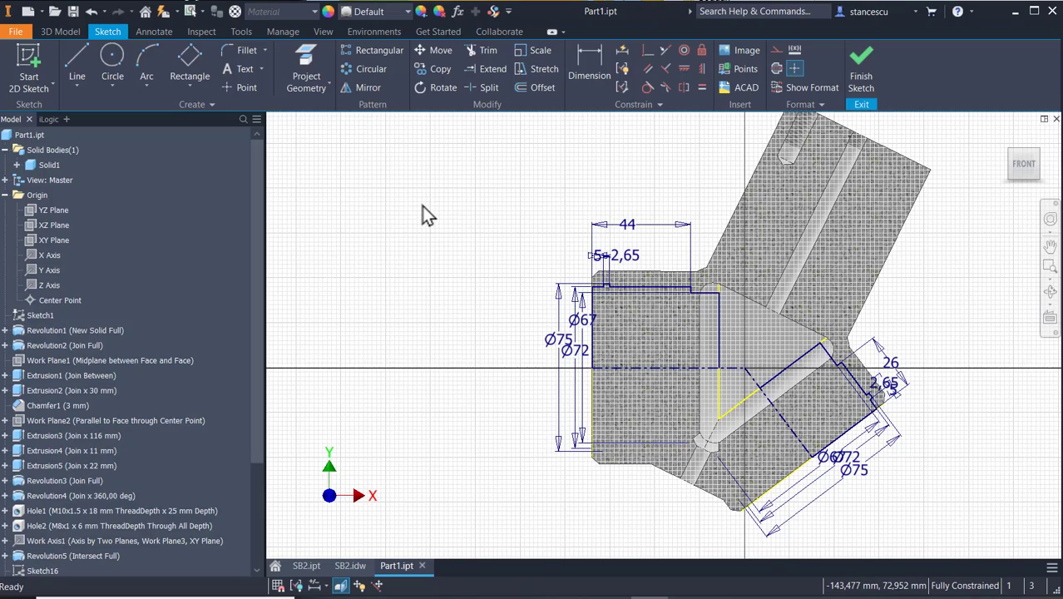
key(r)
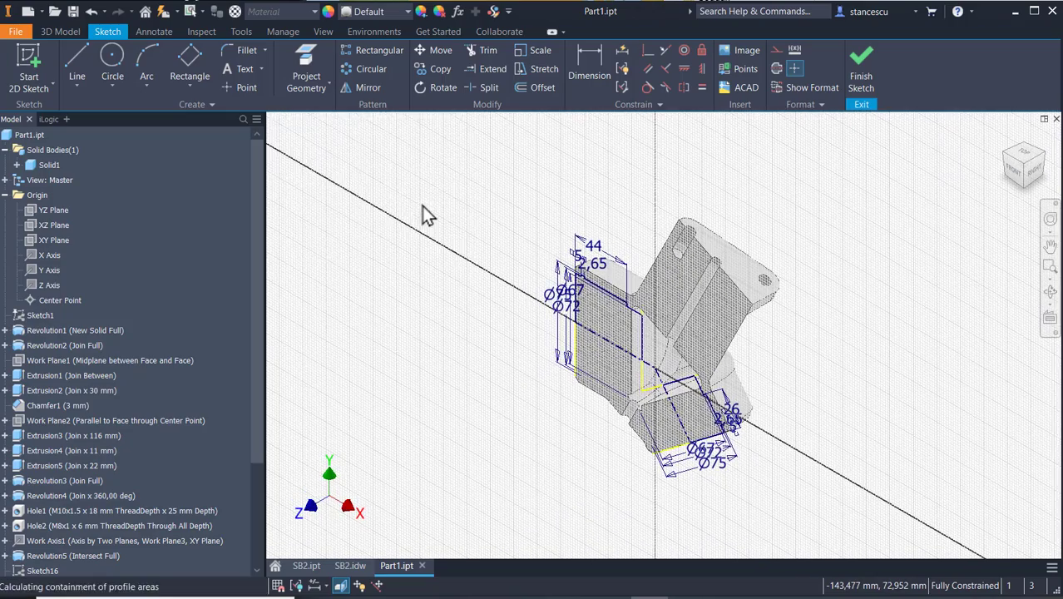
click(597, 311)
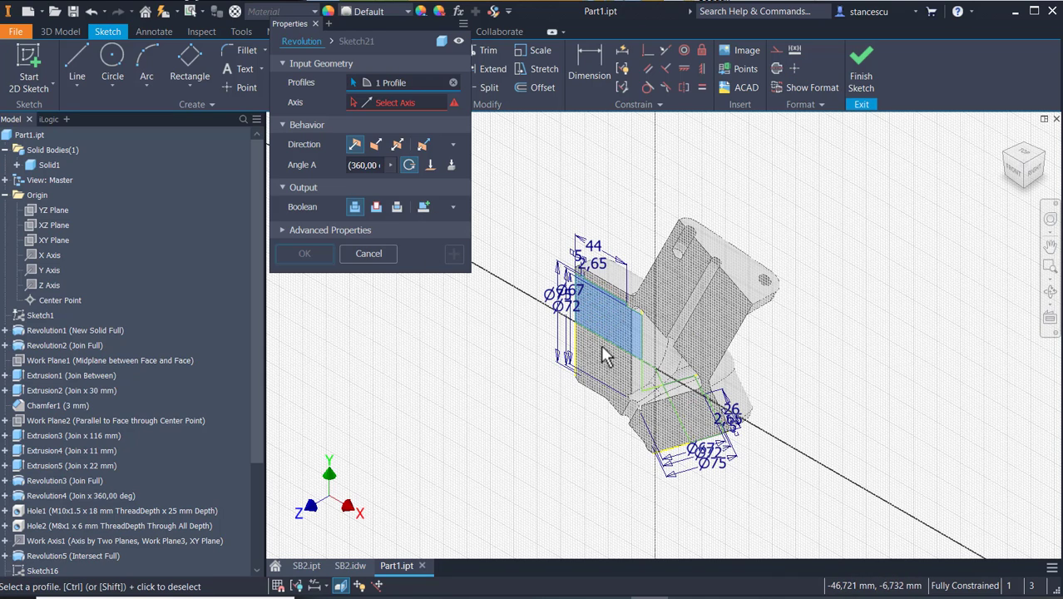
click(369, 105)
click(574, 341)
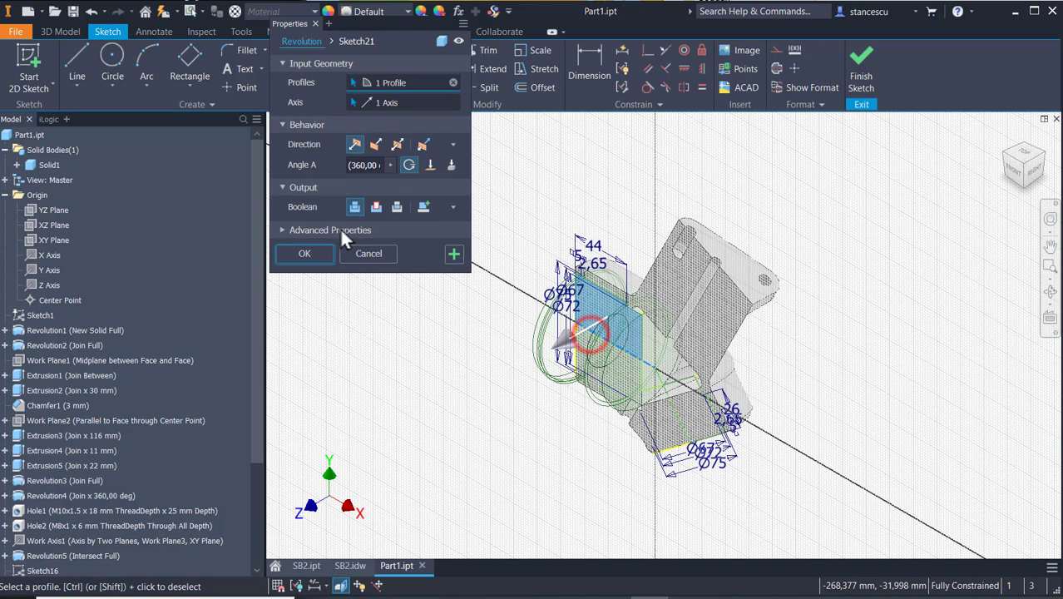
click(376, 207)
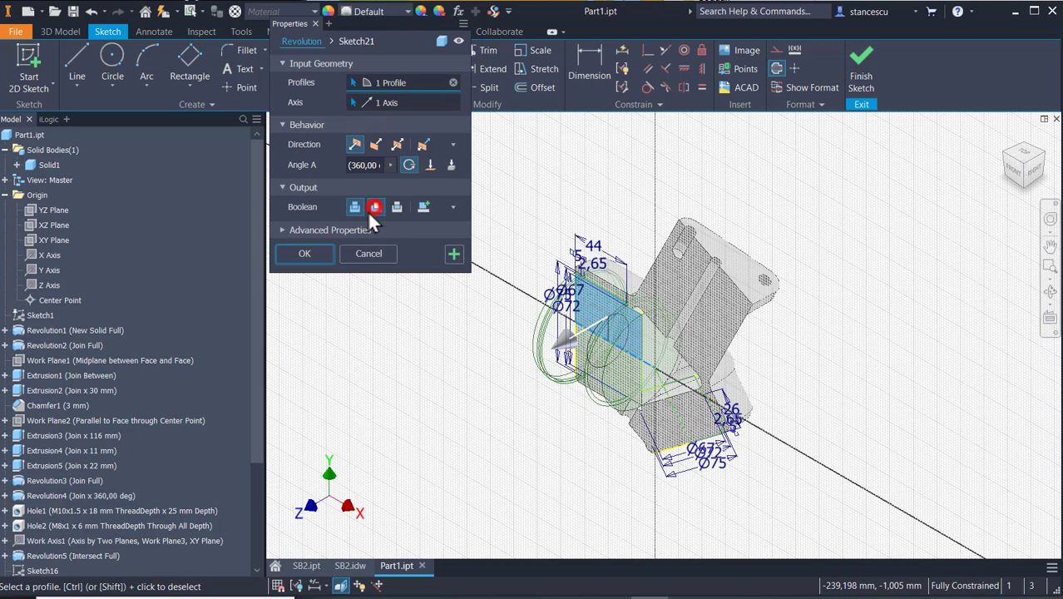
click(454, 258)
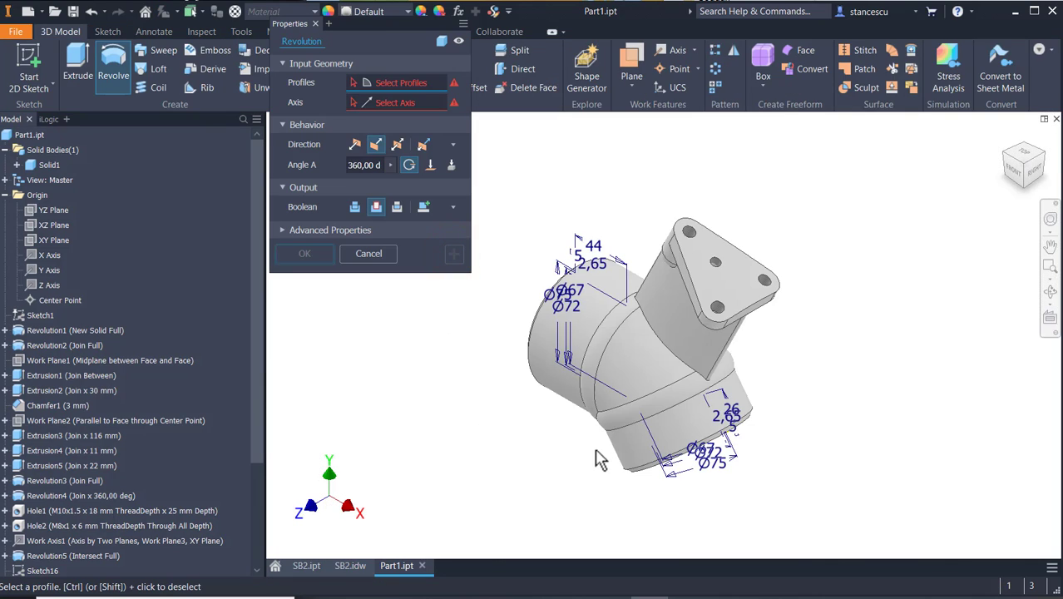
Revolve the slanted end's stepped profile 360° about the slanted centerline as a cut
click(698, 416)
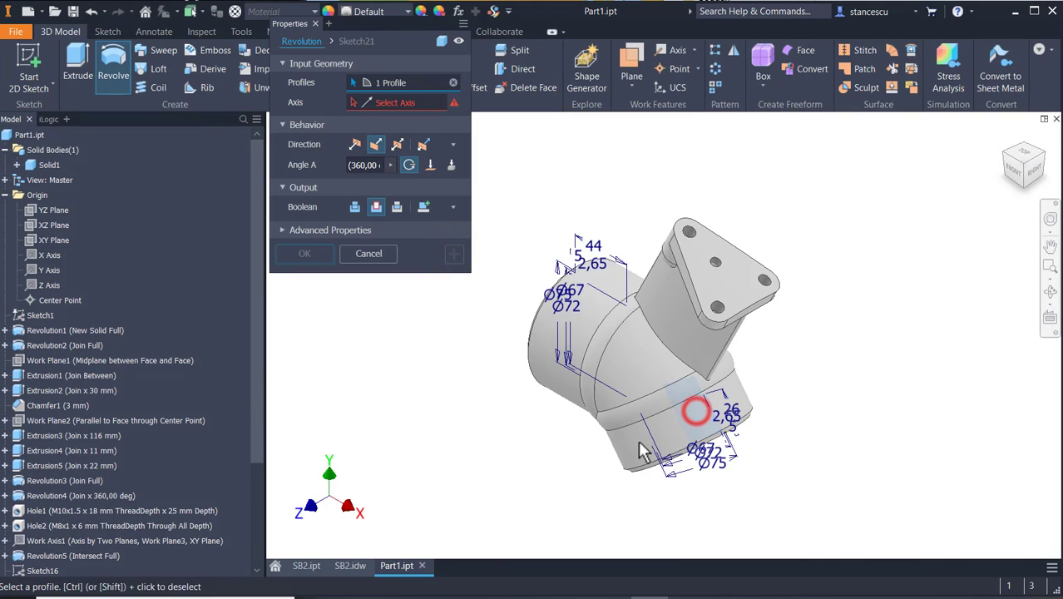
click(391, 109)
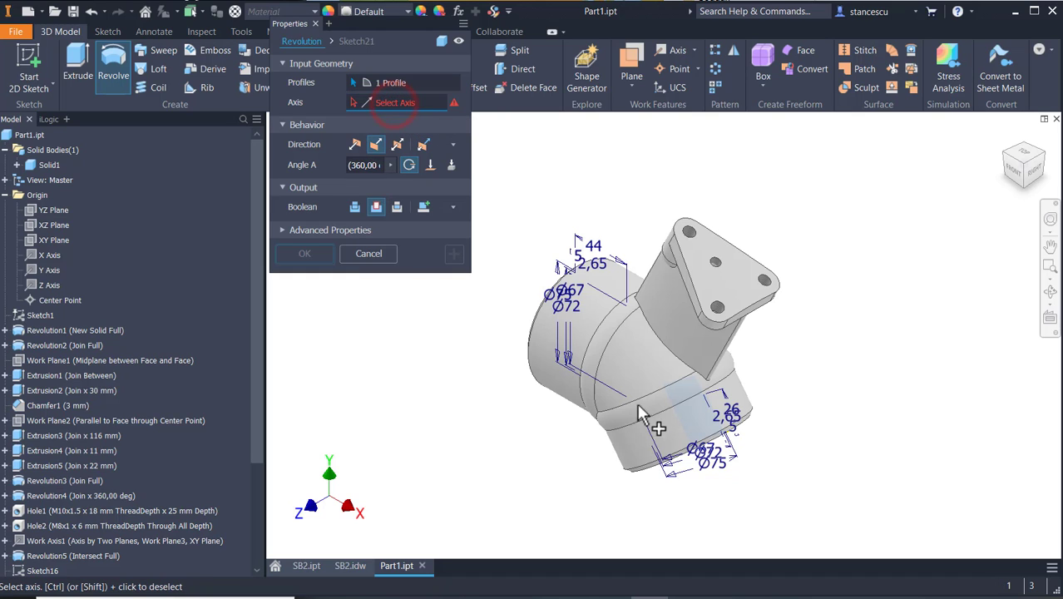
click(677, 400)
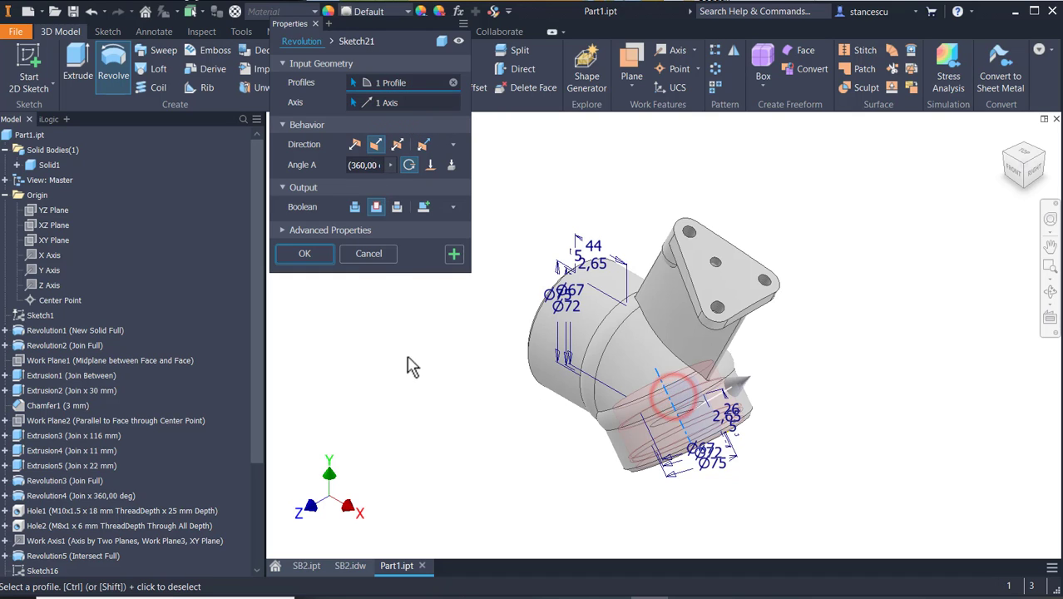
shift+middle_drag(478, 474, 489, 426)
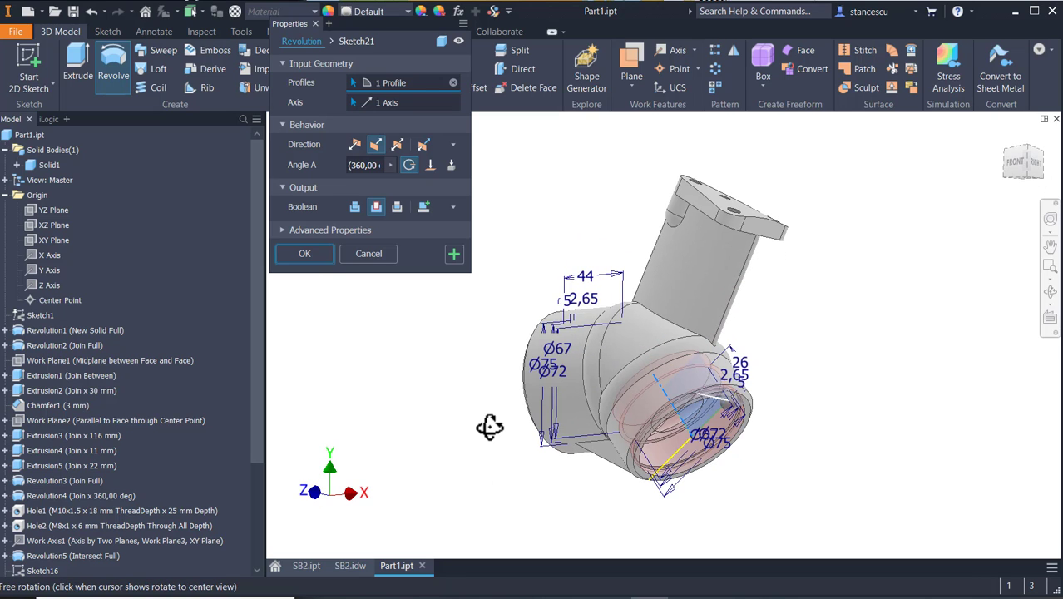
click(316, 255)
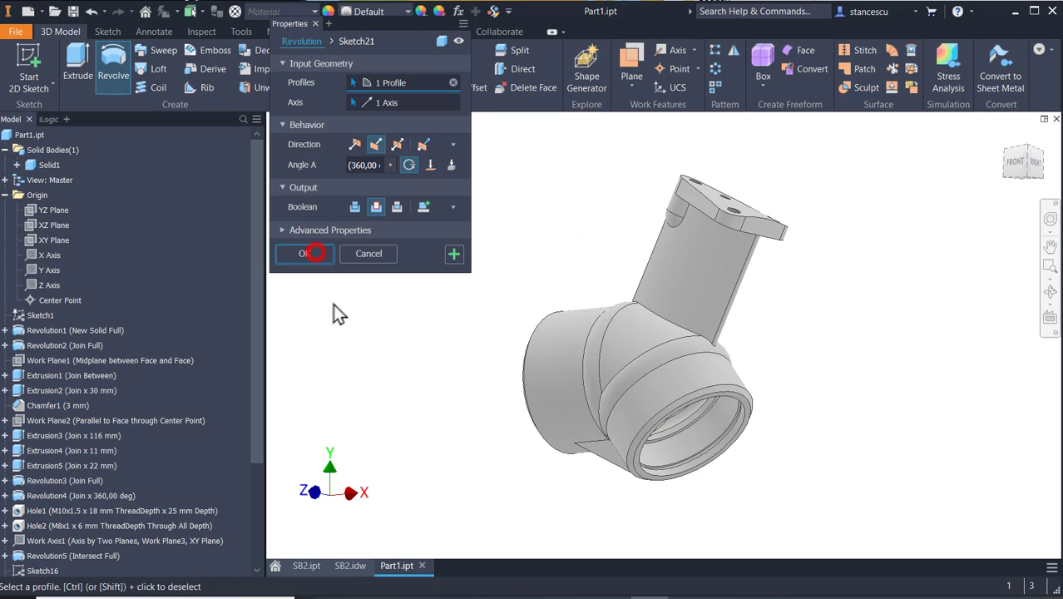
key(F6)
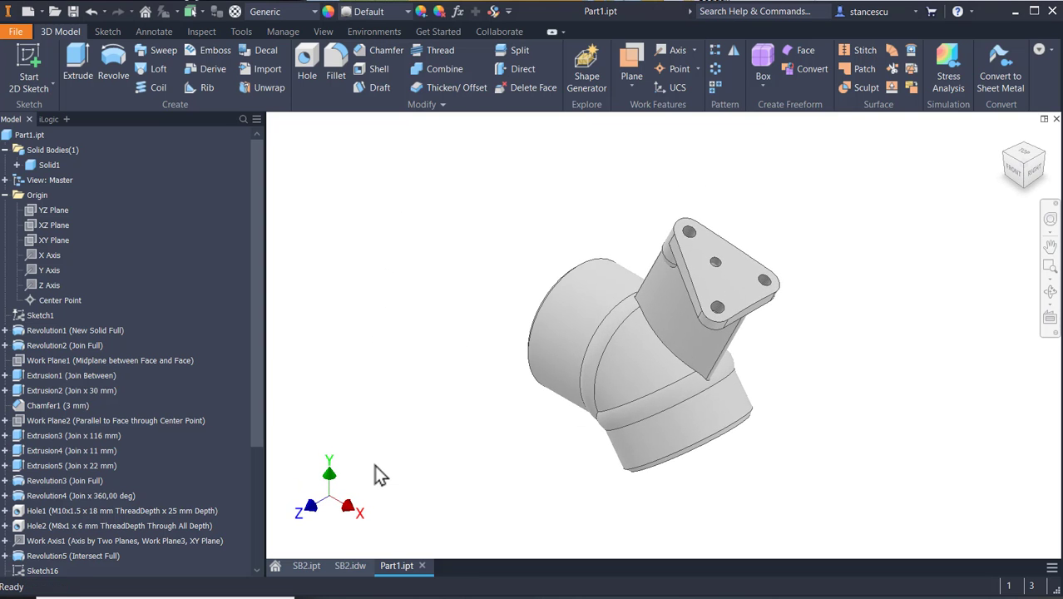
Switch to the SB2.idw drawing and examine the M12x1,5 threaded hole callout at the elbow's lower wall in section A-A
click(345, 574)
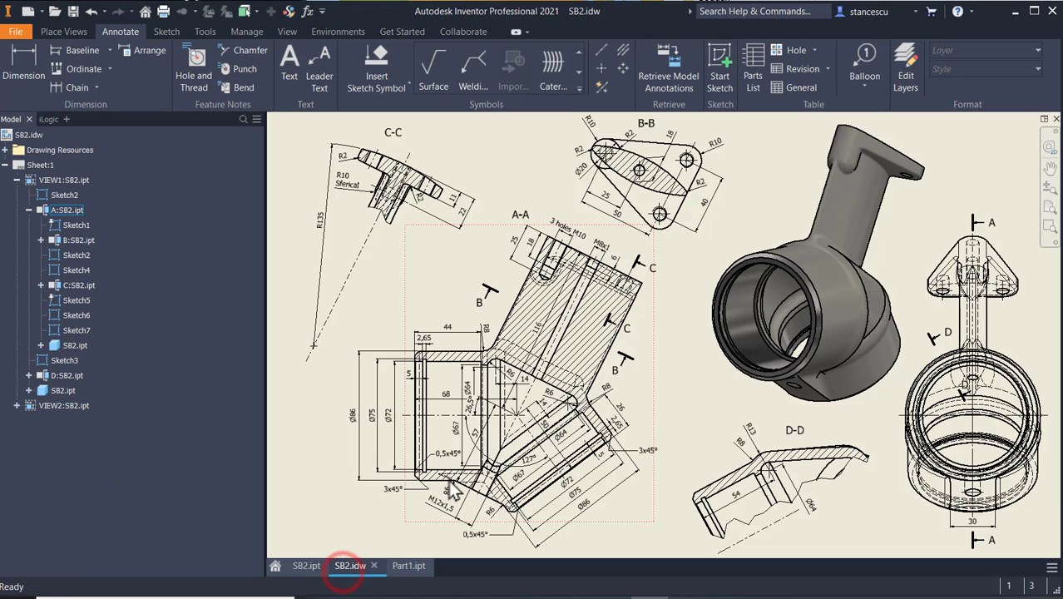
scroll(511, 479, down, 3)
middle_drag(523, 488, 661, 382)
scroll(660, 358, up, 2)
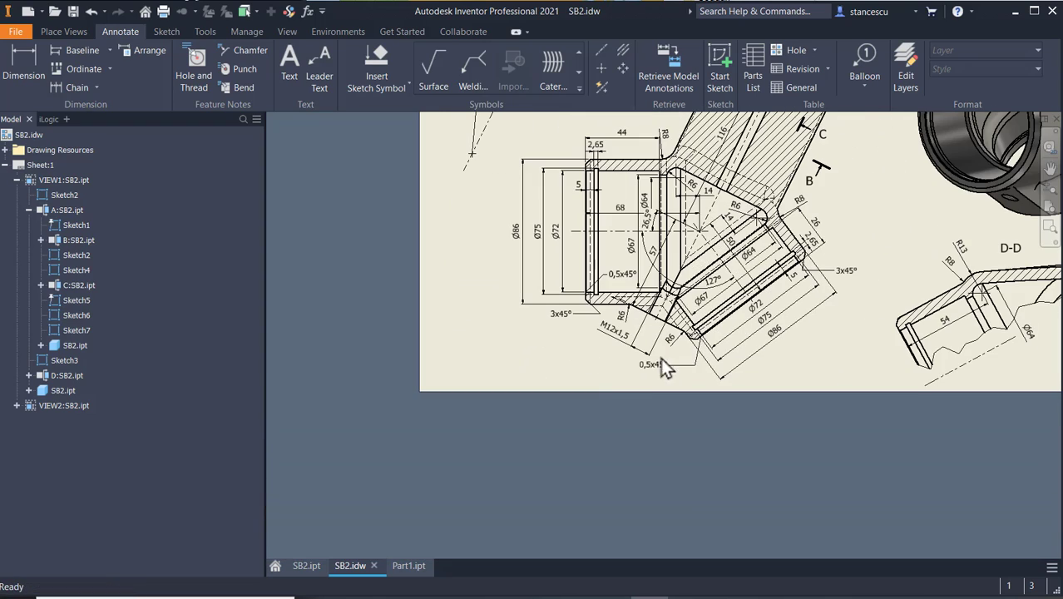
scroll(660, 341, down, 4)
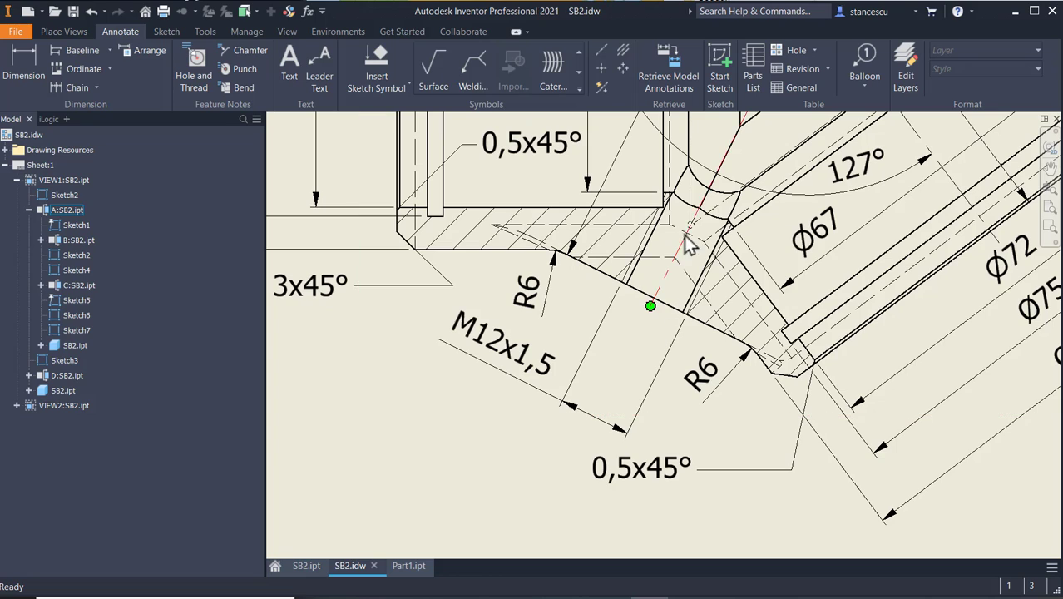
click(491, 366)
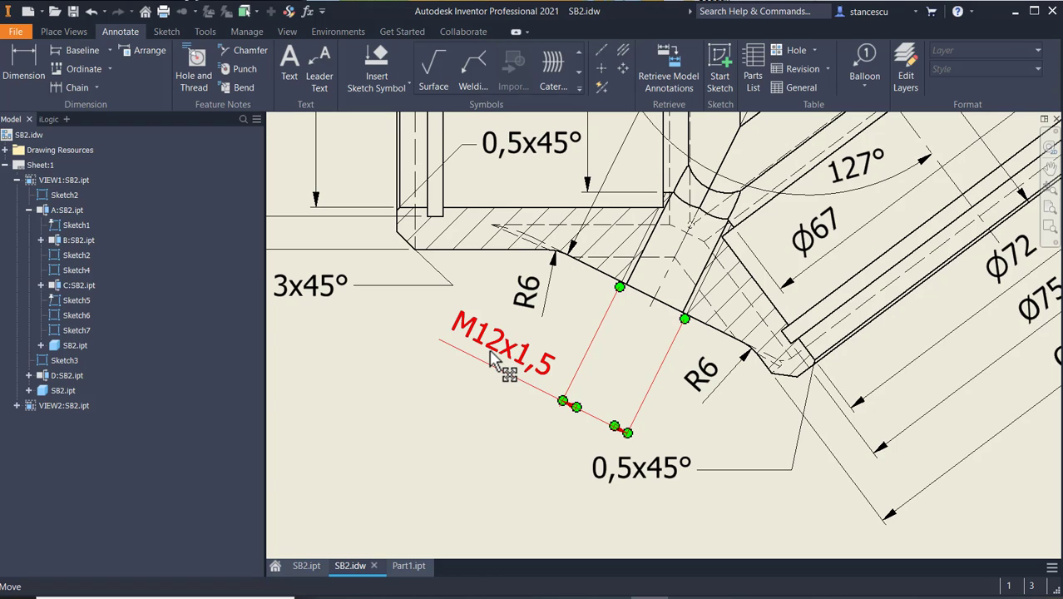
click(488, 384)
click(509, 372)
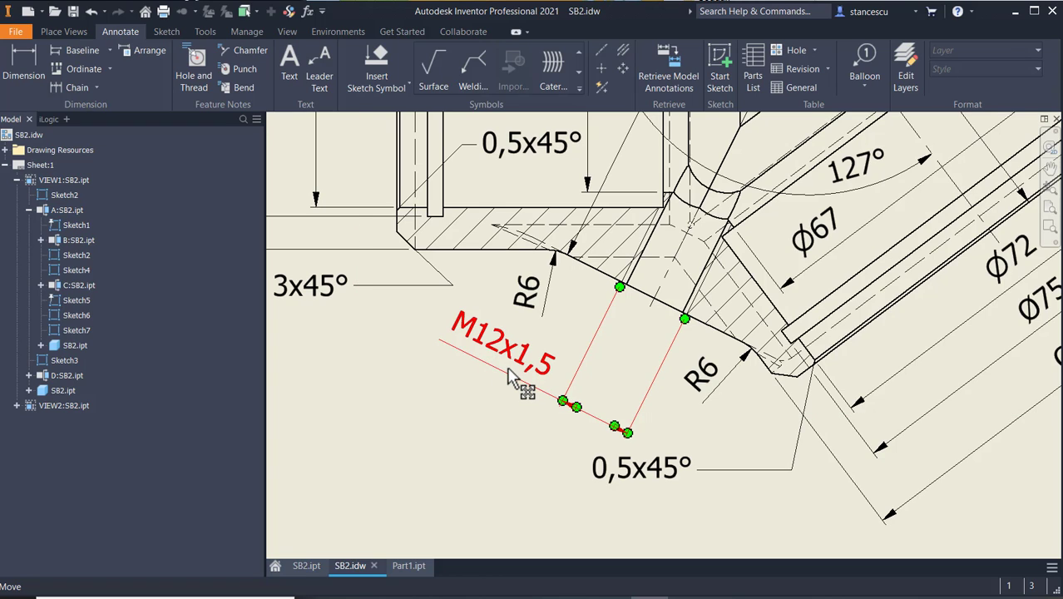
Switch to Part1.ipt and start a threaded hole on the elbow's flat lower face, concentric with the existing small hole there
click(570, 343)
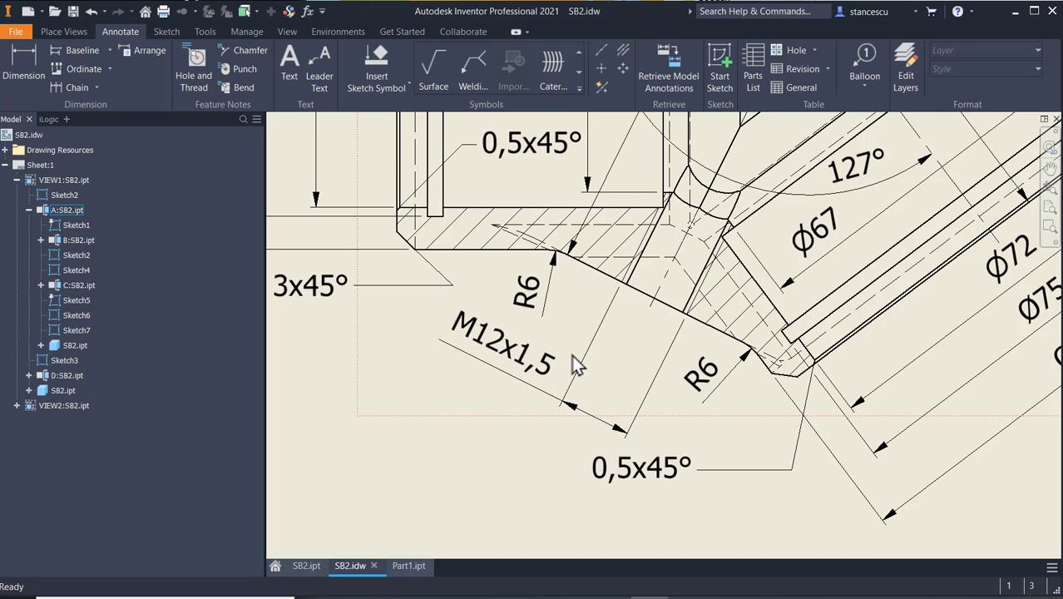
scroll(575, 357, down, 2)
middle_drag(576, 367, 537, 450)
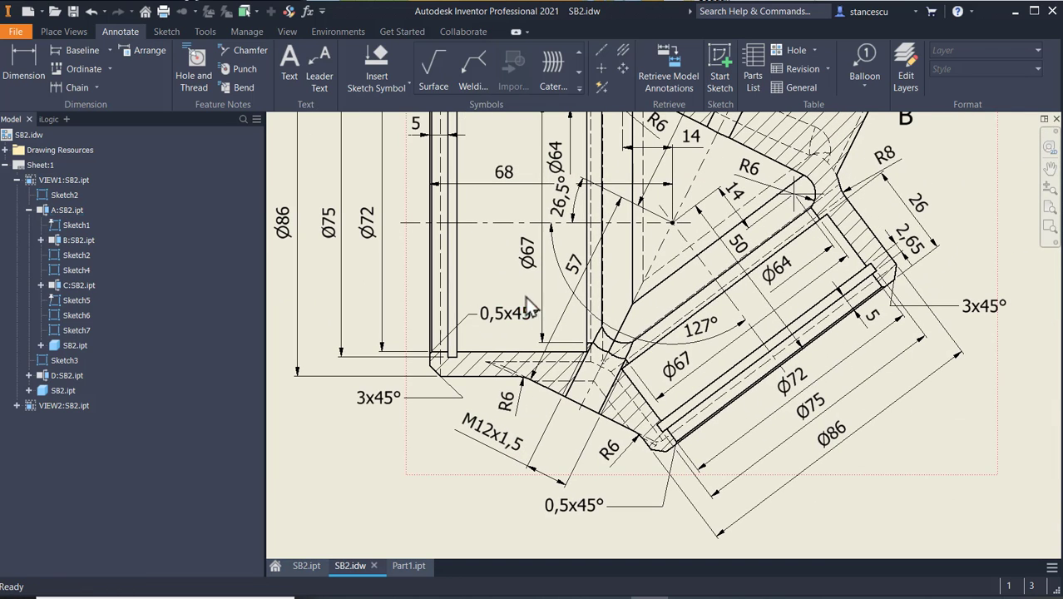
click(506, 321)
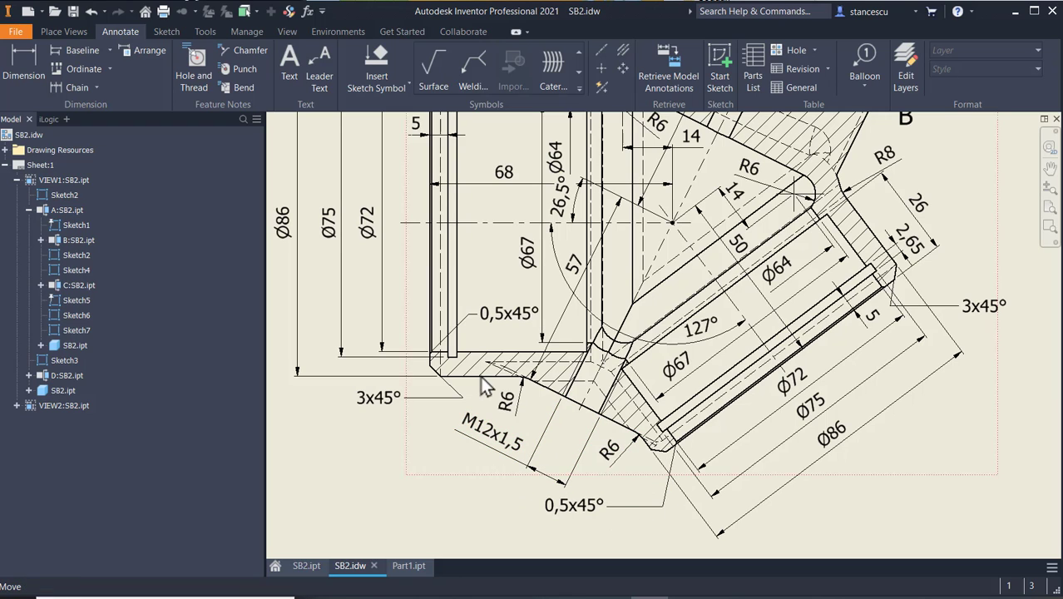
click(413, 569)
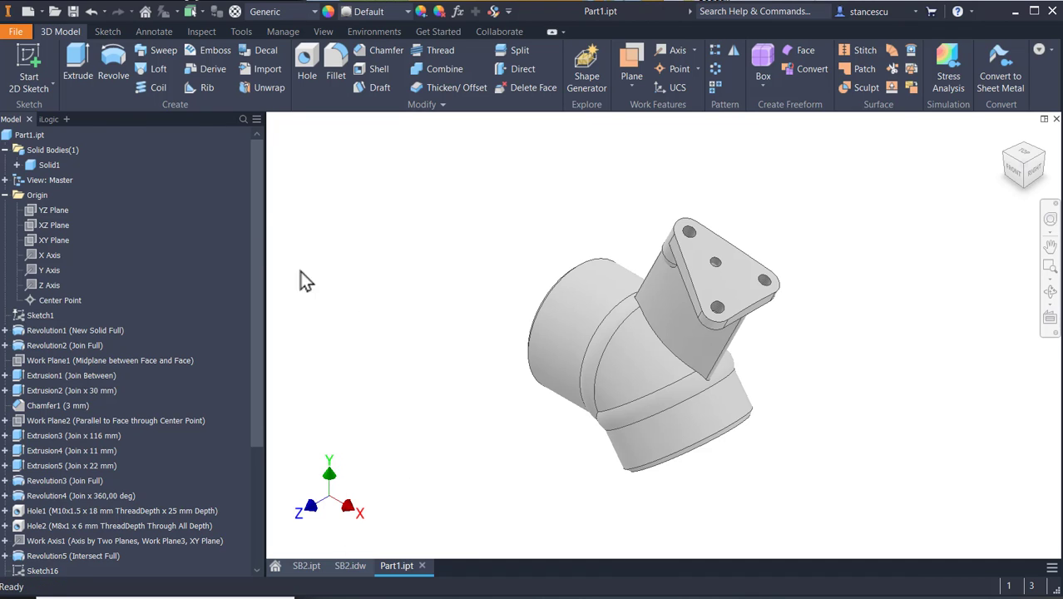
click(307, 60)
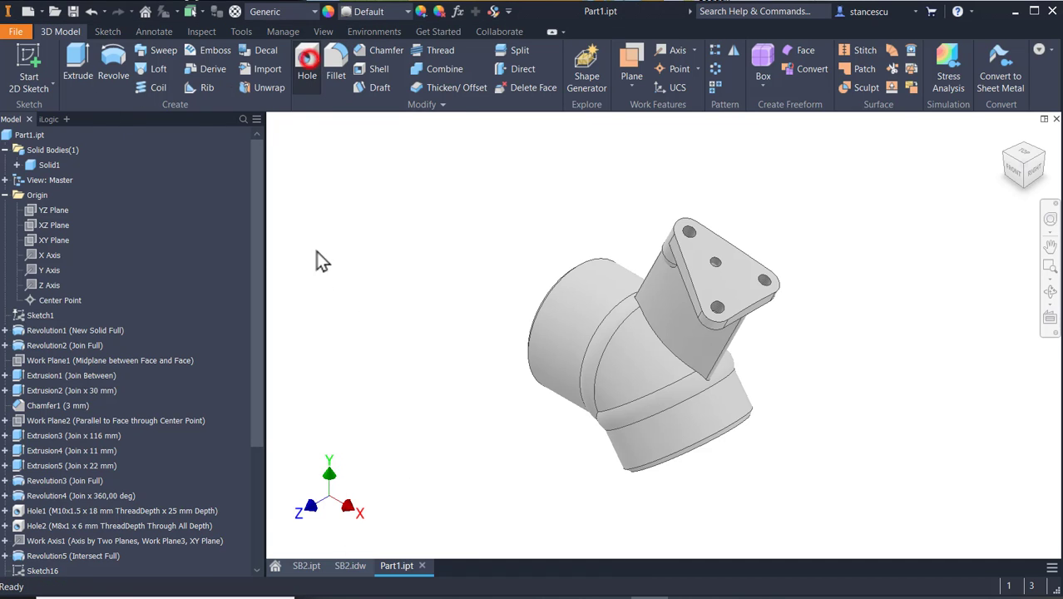
shift+middle_drag(520, 483, 617, 380)
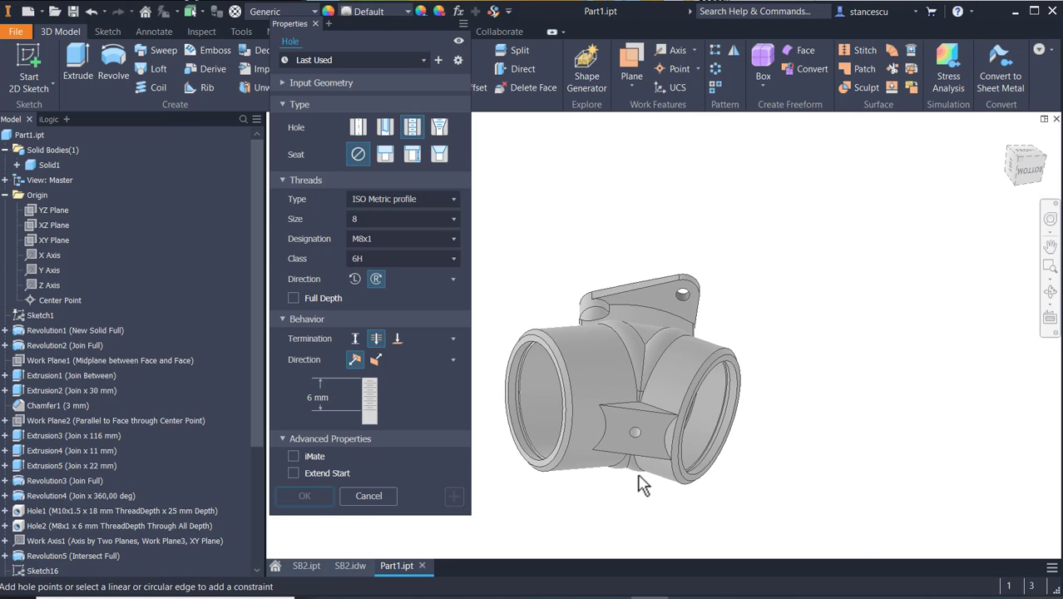
scroll(643, 470, up, 5)
scroll(648, 396, up, 3)
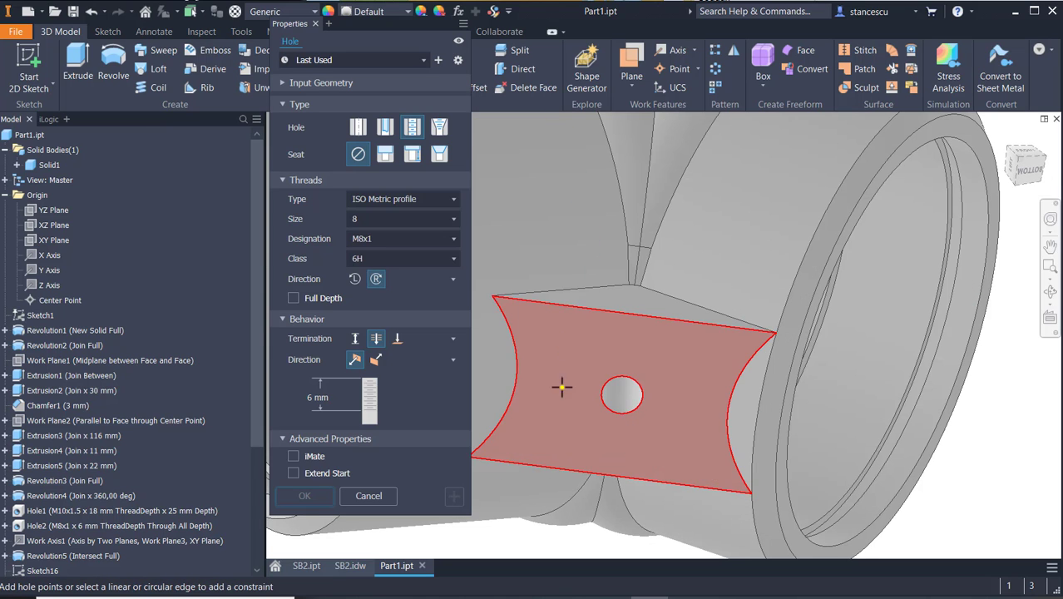
click(589, 347)
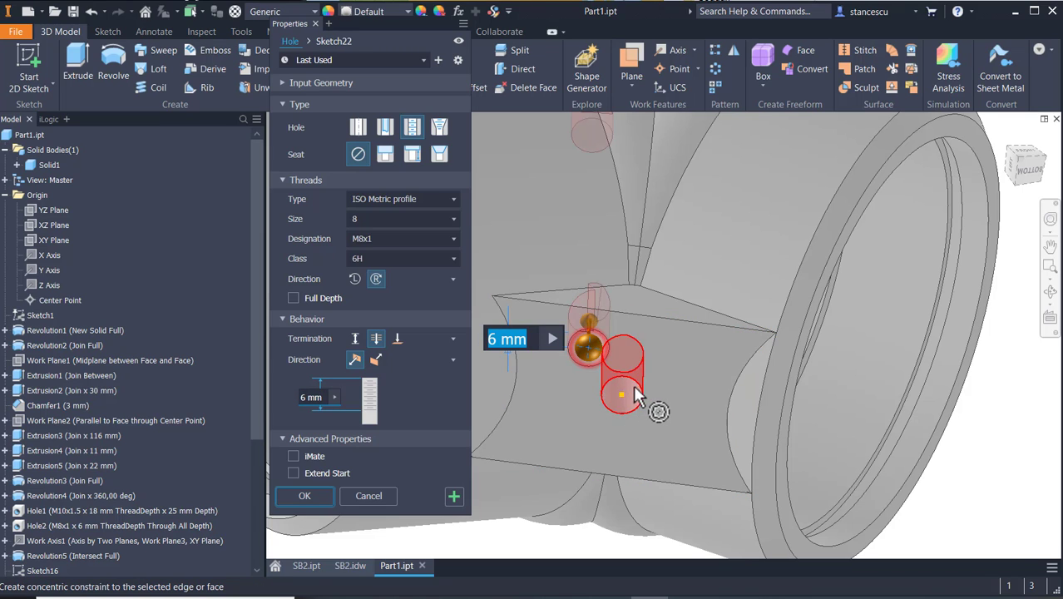
click(608, 411)
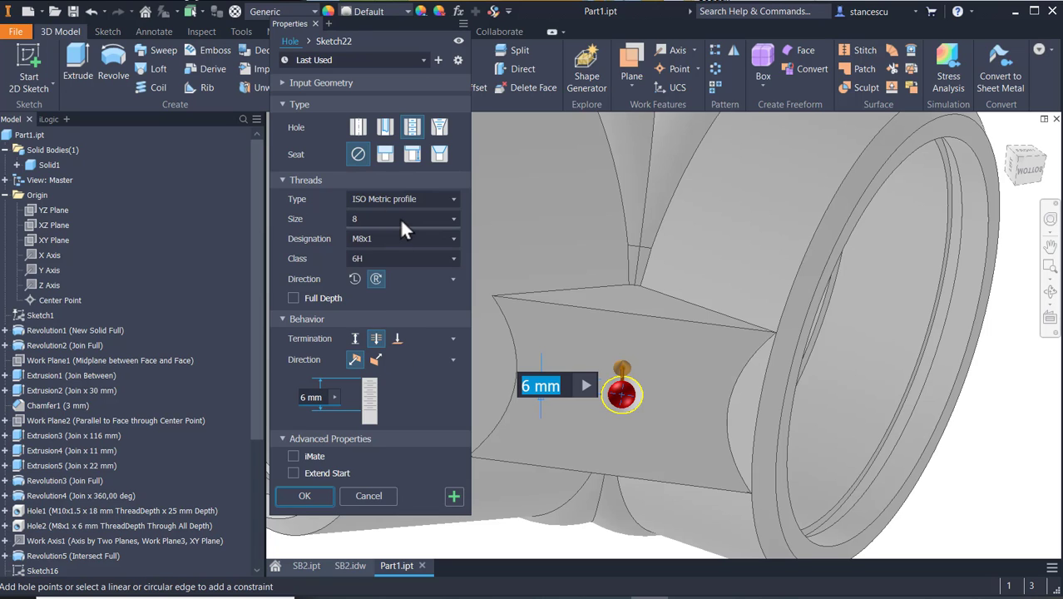
Set the hole's thread size to 12 with the M12x1.5 designation
click(450, 221)
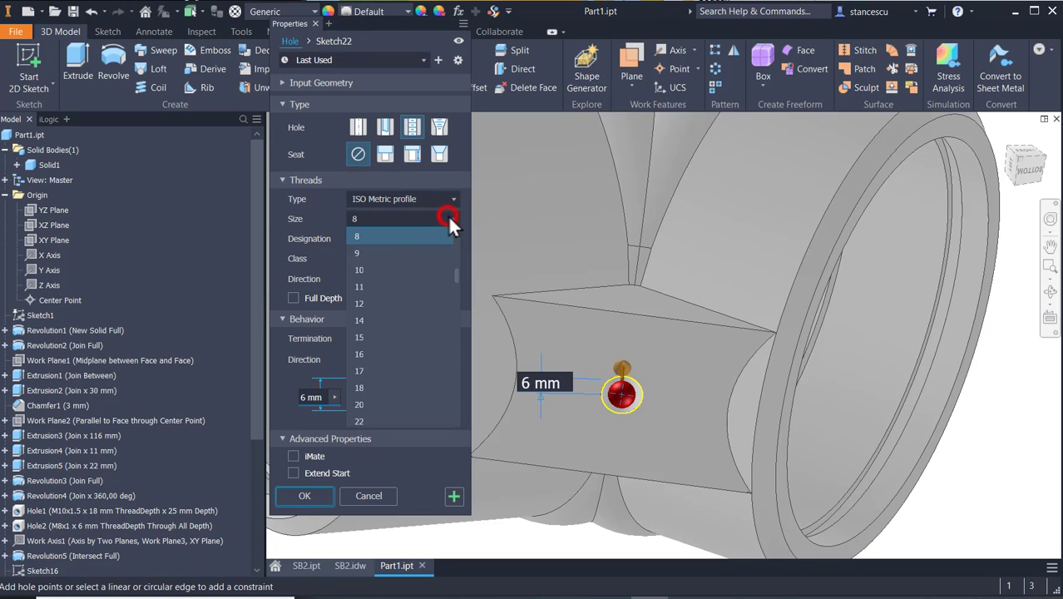
click(385, 302)
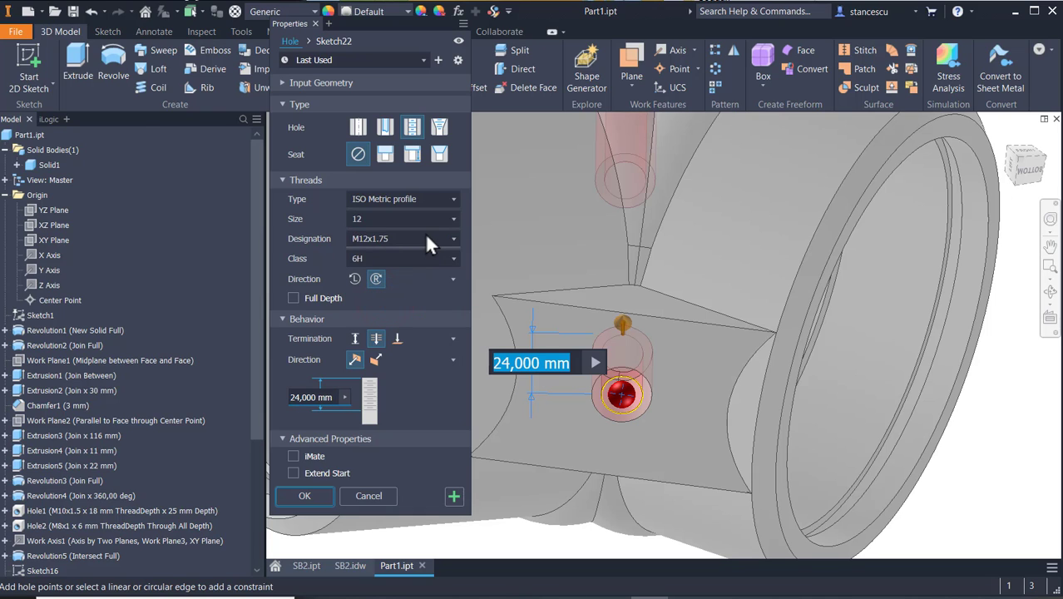
click(405, 242)
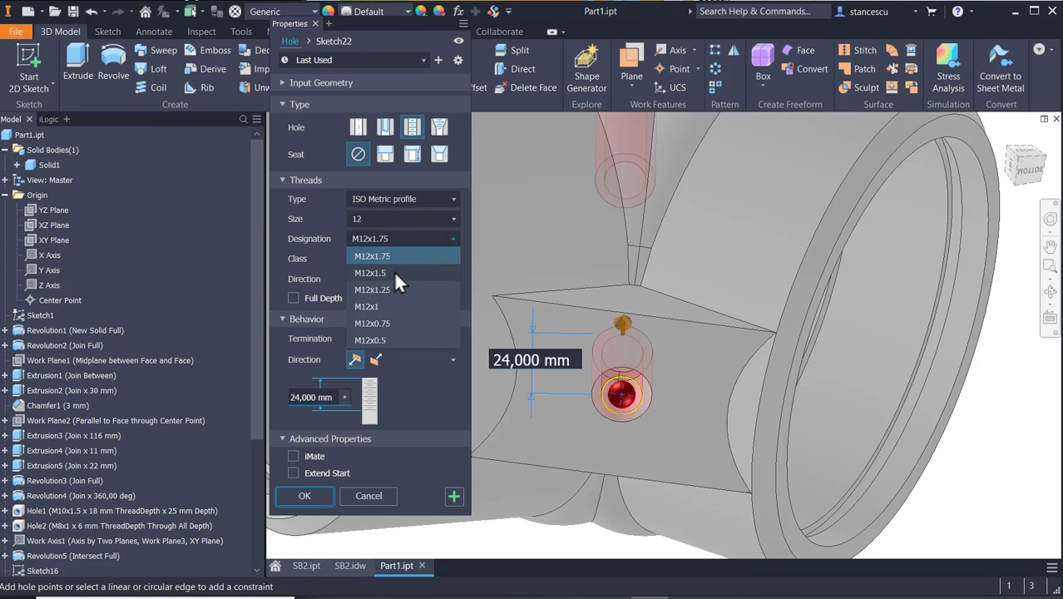
click(396, 275)
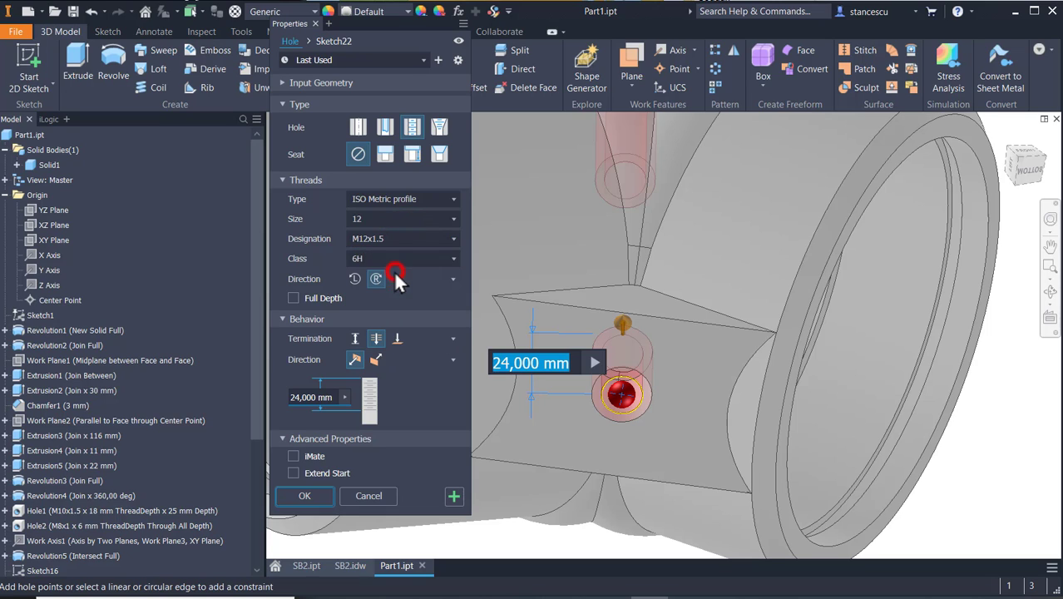
Terminate the M12x1.5 hole at the cavity's inner face, thread it to full depth, and create it
click(397, 338)
shift+middle_drag(862, 460, 828, 460)
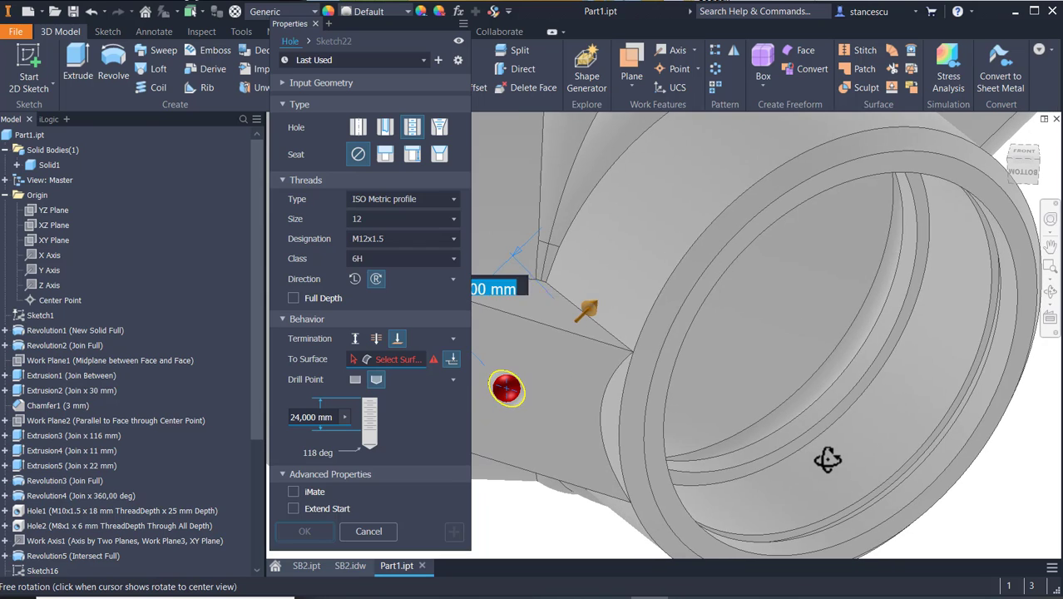
click(792, 315)
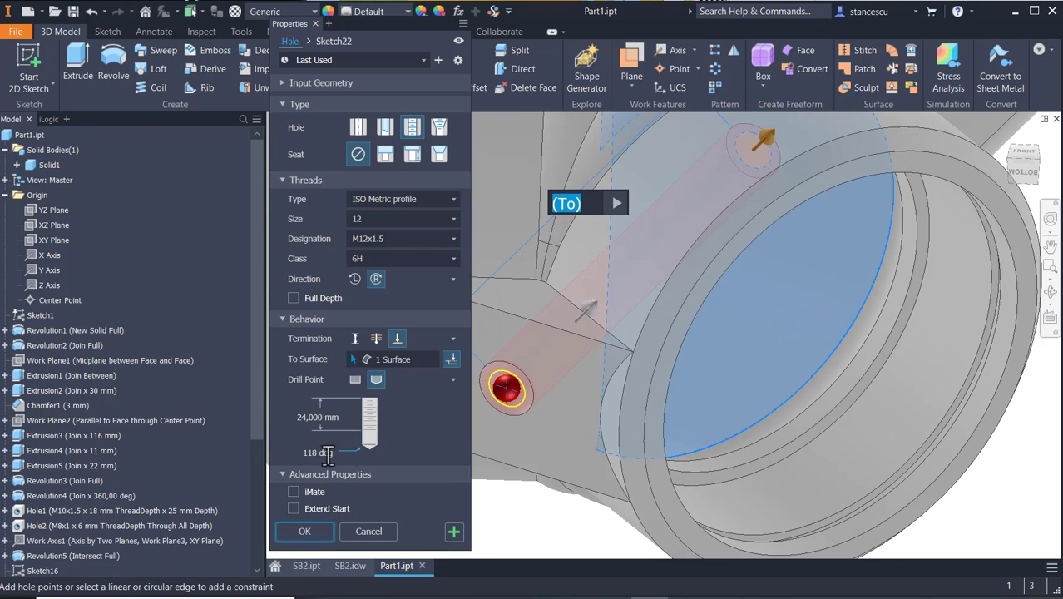
click(292, 298)
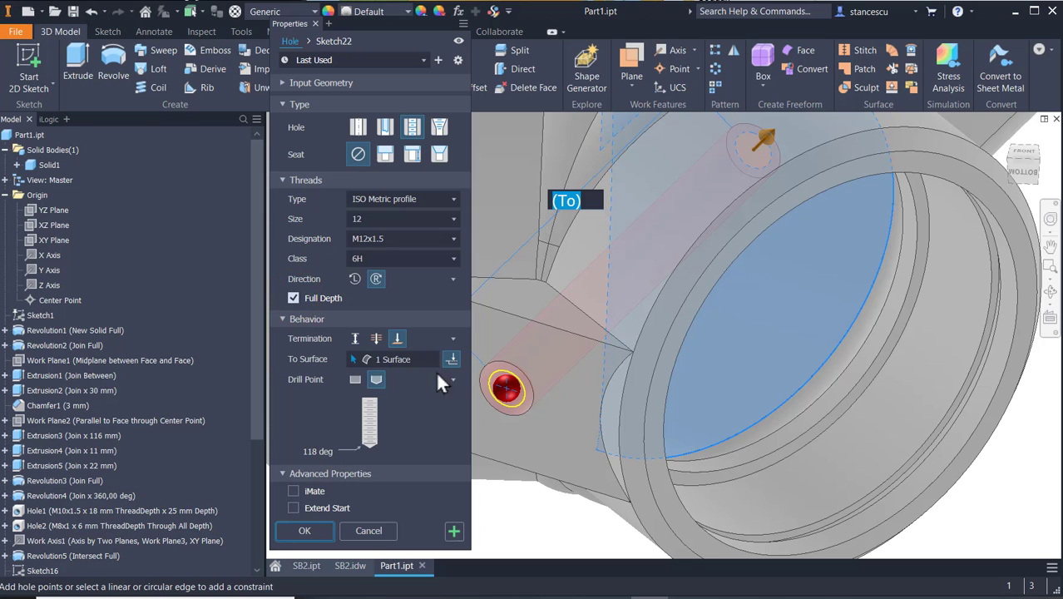
click(305, 532)
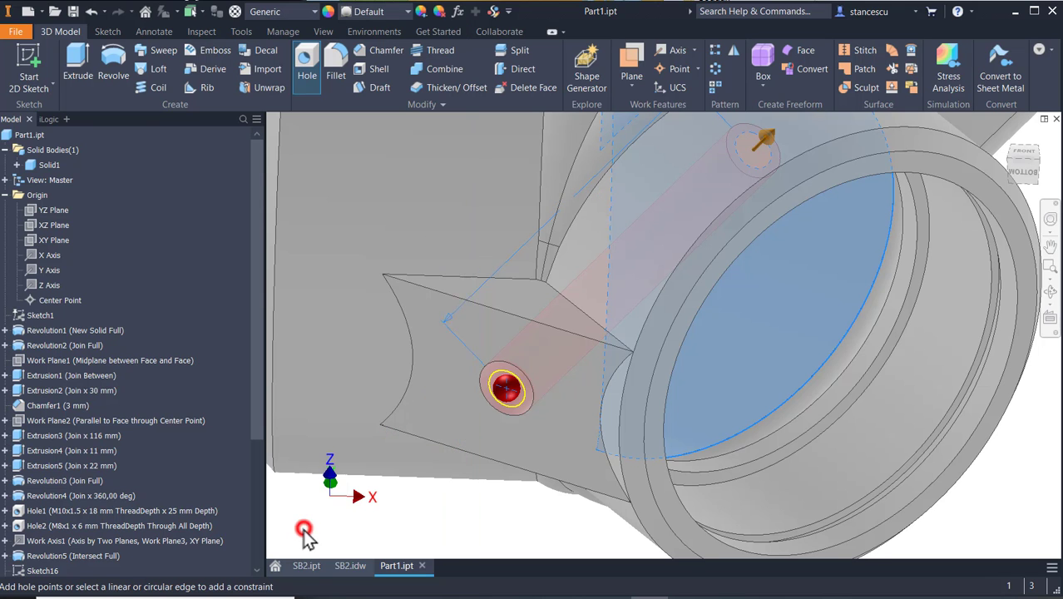
Chamfer the inner mouth edges of both pipe ends by 0.5 mm and restore the home view
shift+middle_drag(499, 475, 504, 447)
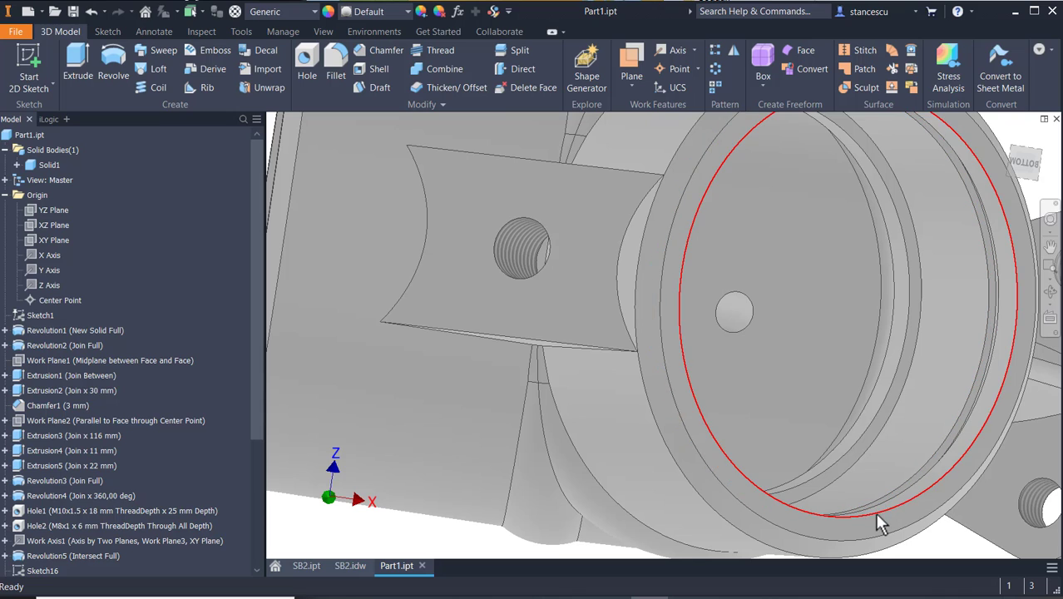
click(875, 512)
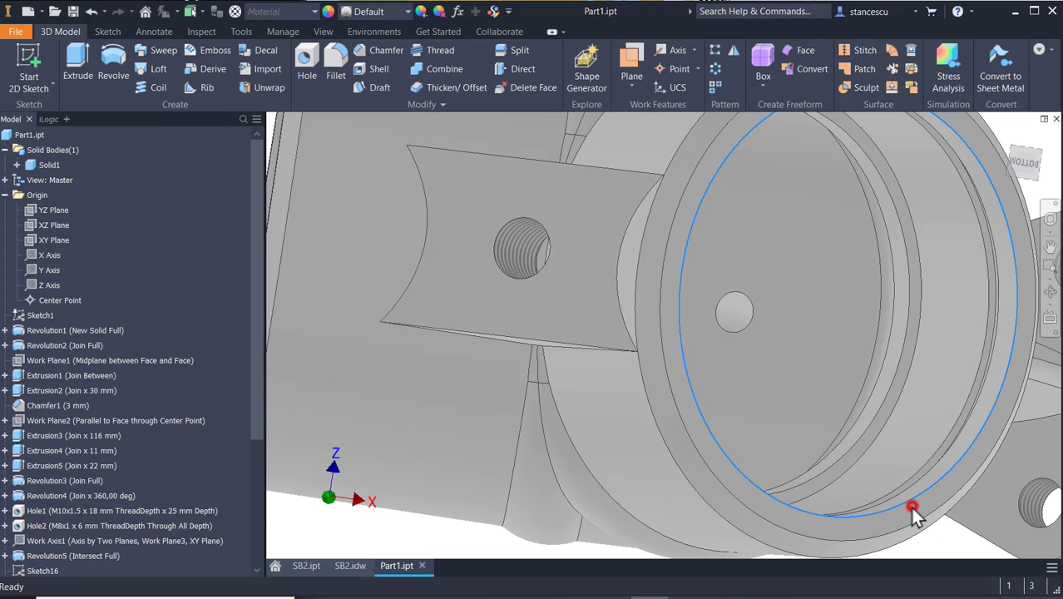
click(911, 505)
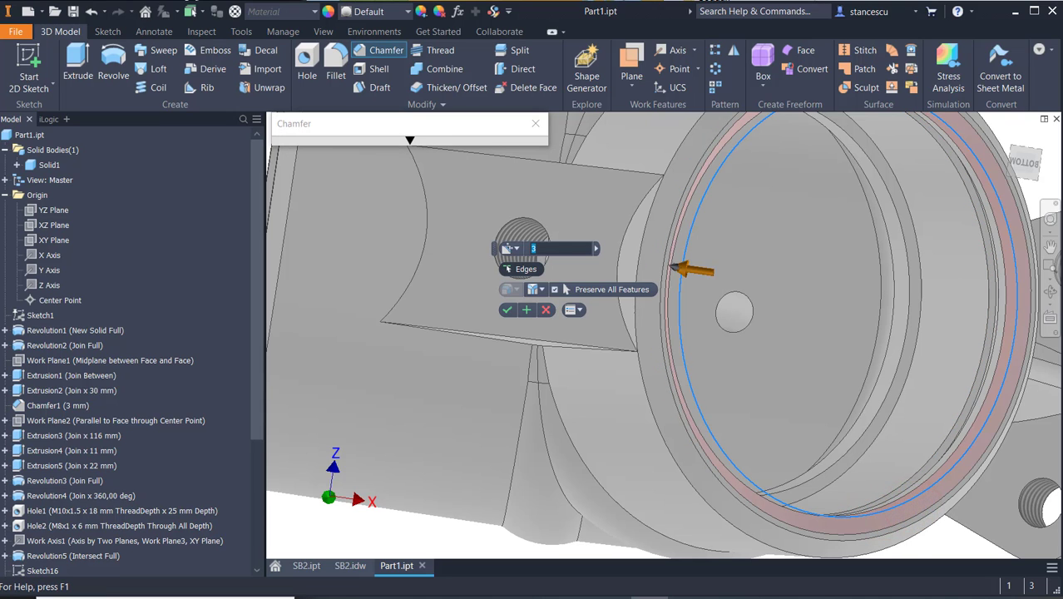
text(0.5)
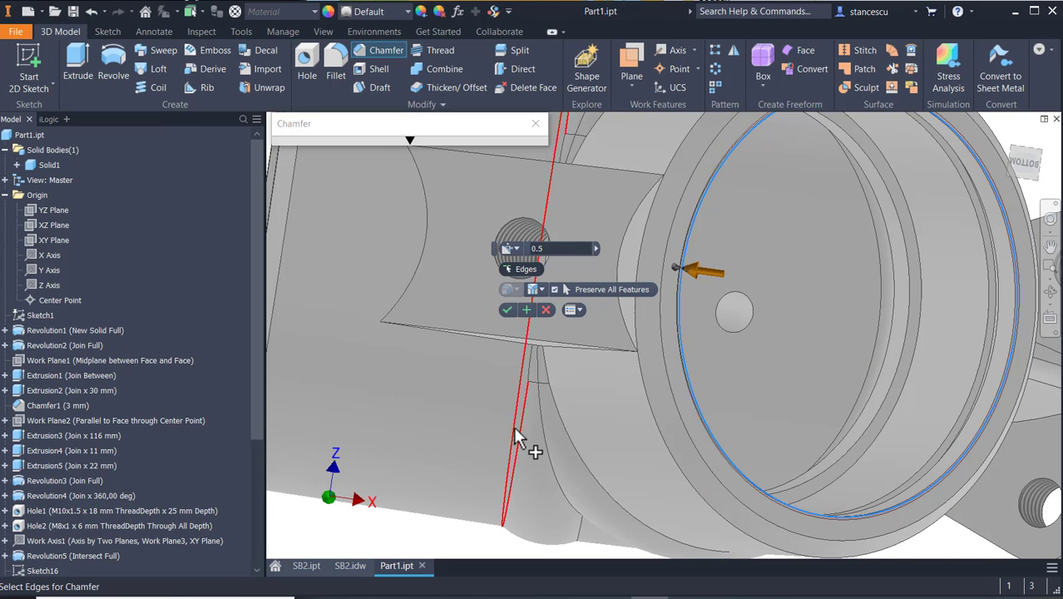
shift+middle_drag(516, 433, 581, 434)
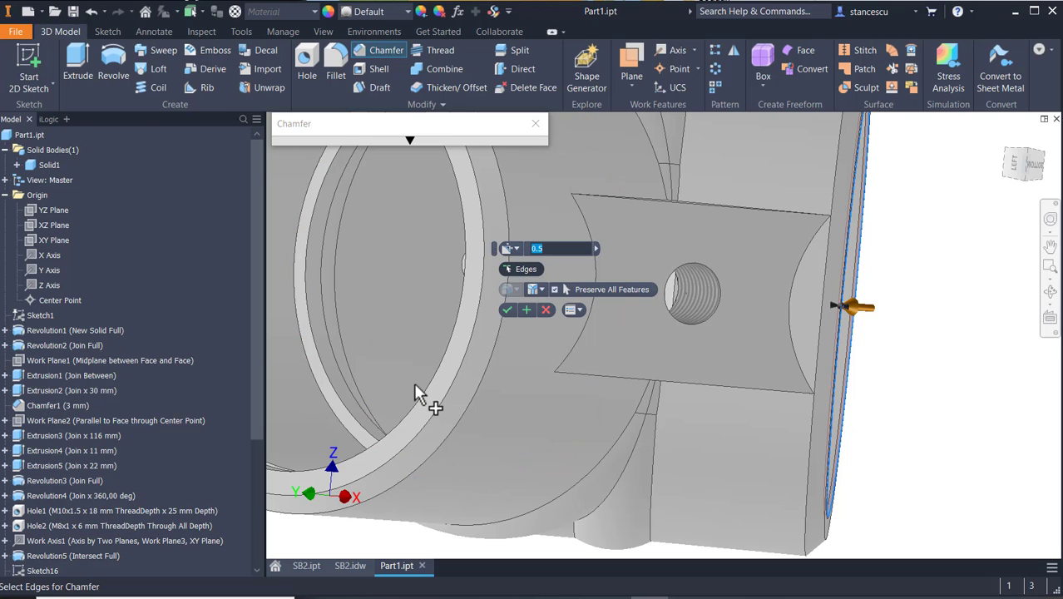
click(416, 403)
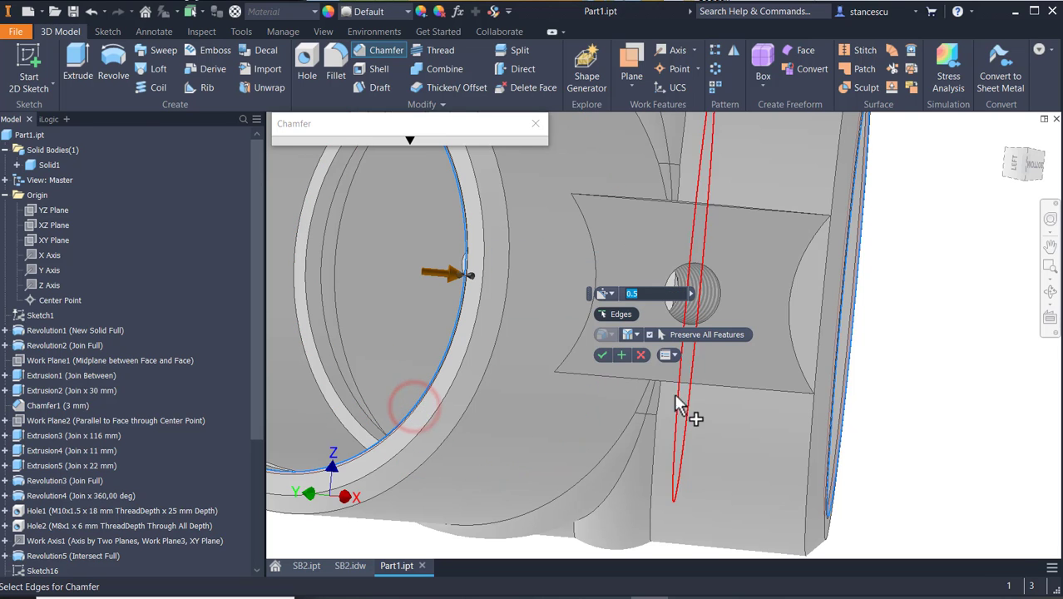
click(601, 355)
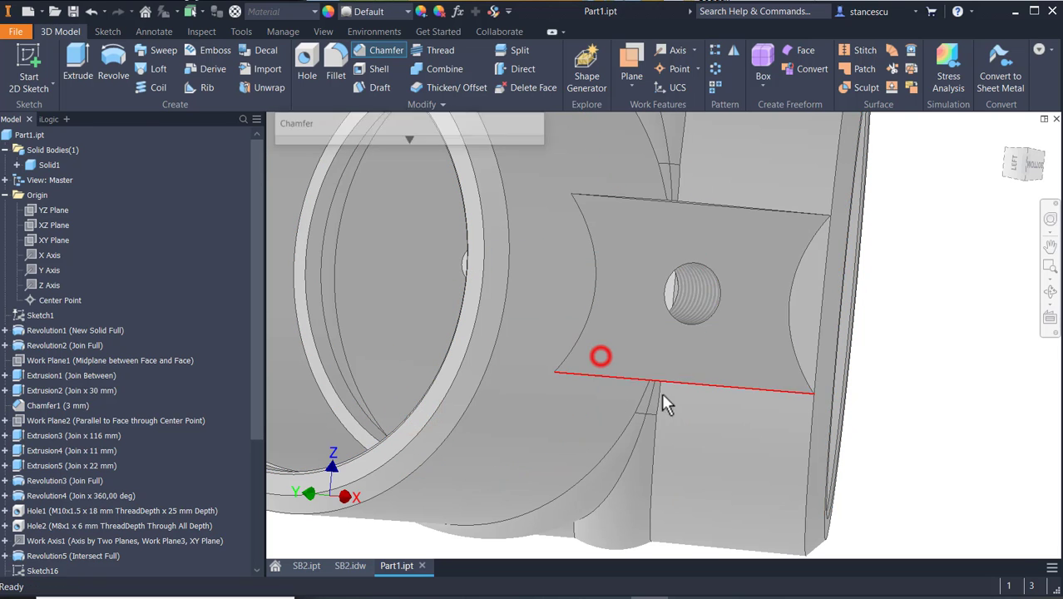
click(933, 453)
key(F6)
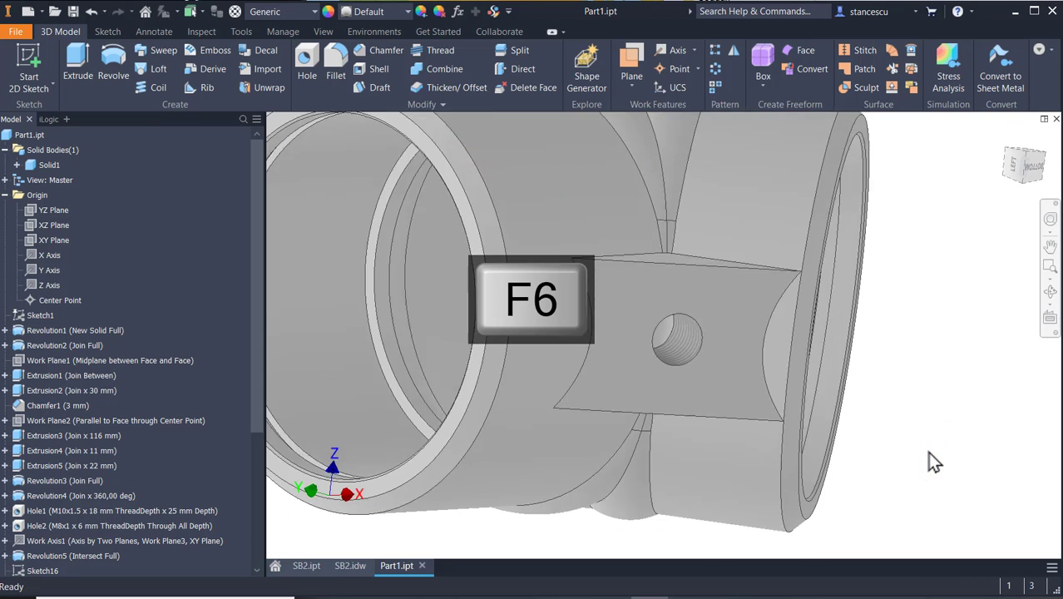
Switch to the SB2.idw drawing and examine the fillet radii in sections A-A, B-B and C-C and on the shaded view
click(347, 566)
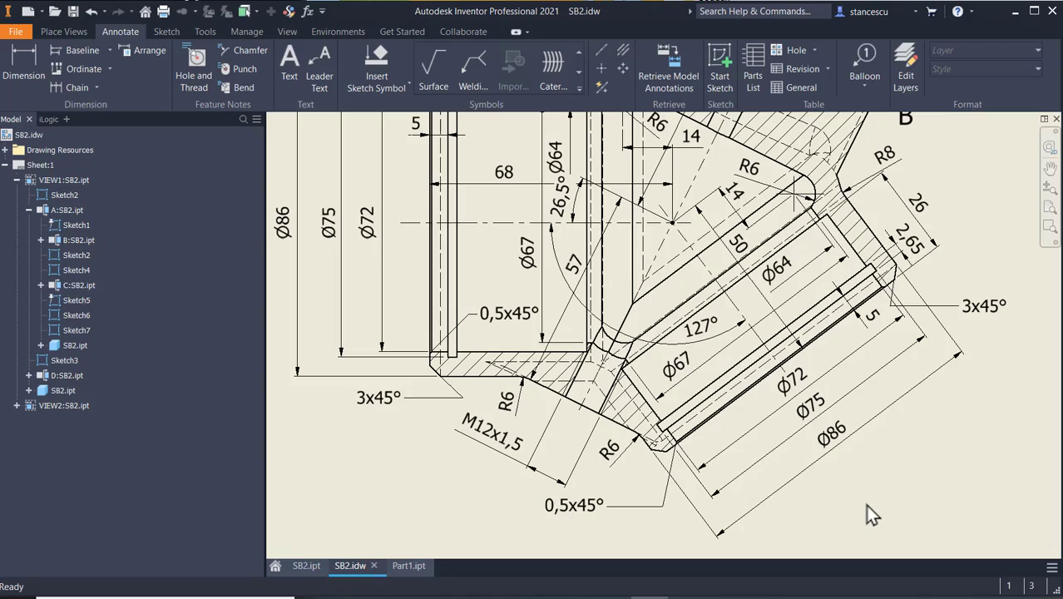
key(Home)
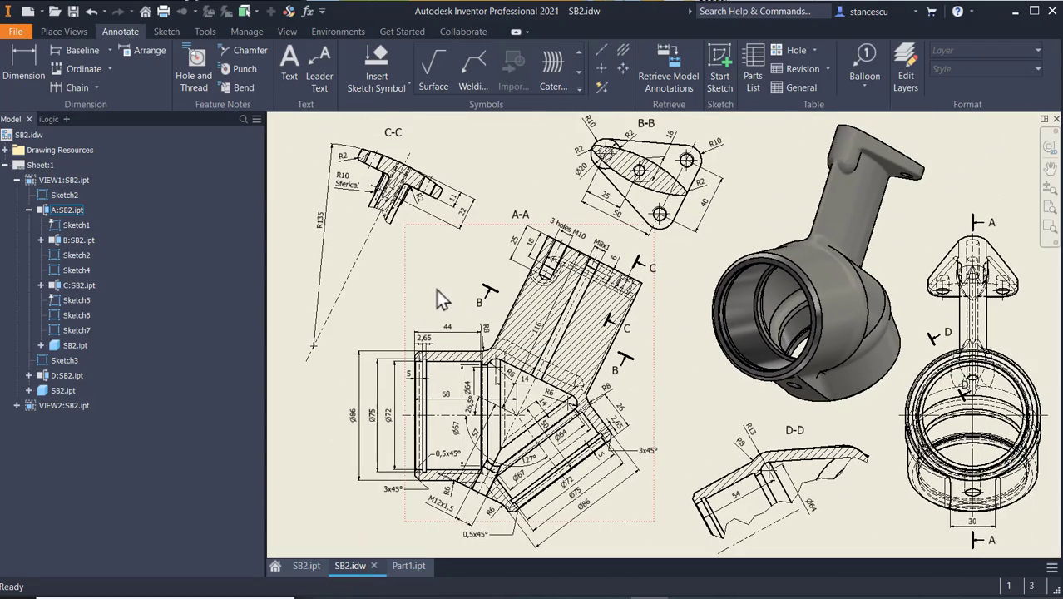
scroll(493, 432, down, 3)
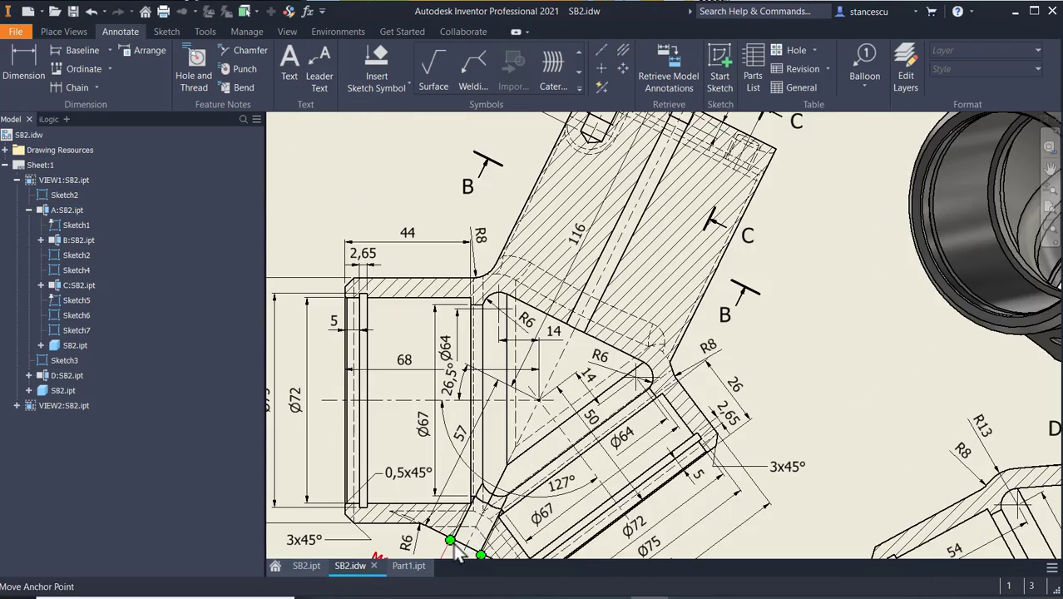
mouse_move(446, 516)
middle_down()
mouse_move(458, 522)
mouse_move(562, 345)
middle_up()
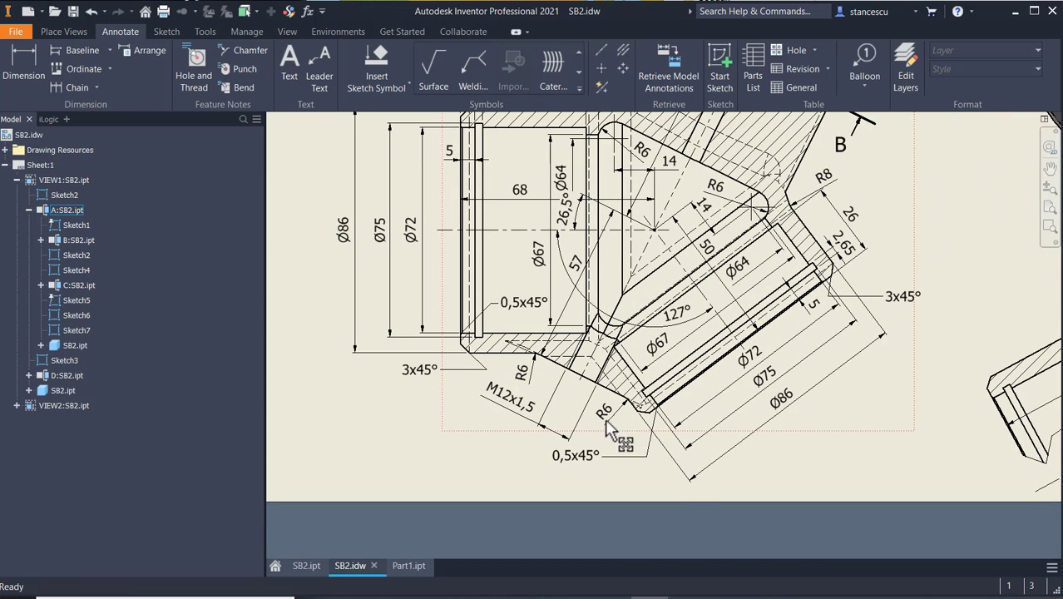
middle_drag(681, 301, 663, 418)
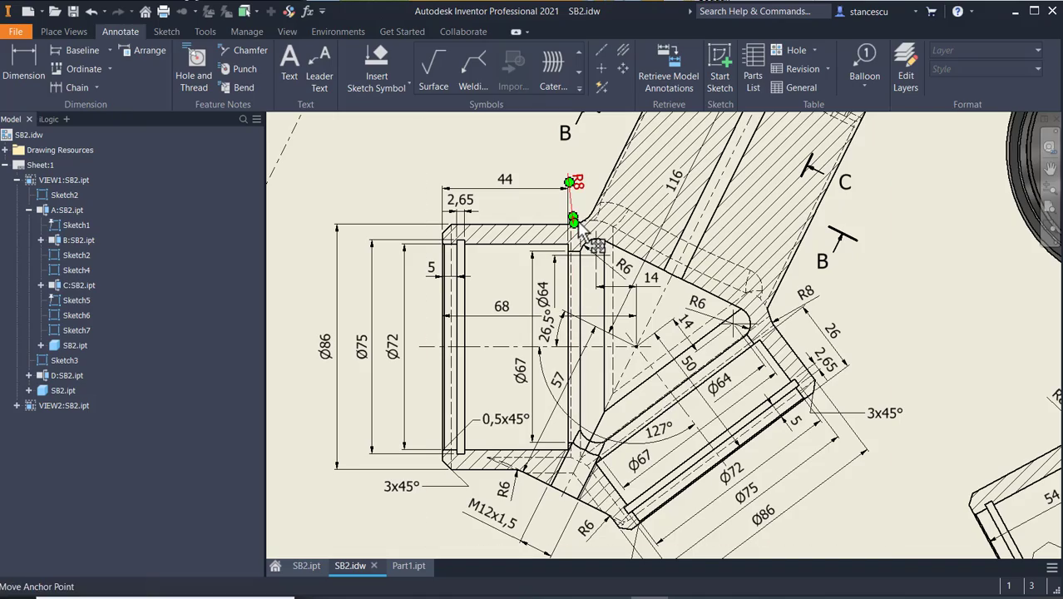
mouse_move(581, 197)
middle_down()
mouse_move(511, 264)
mouse_move(223, 325)
middle_up()
mouse_move(560, 282)
middle_down()
mouse_move(519, 292)
mouse_move(498, 244)
middle_up()
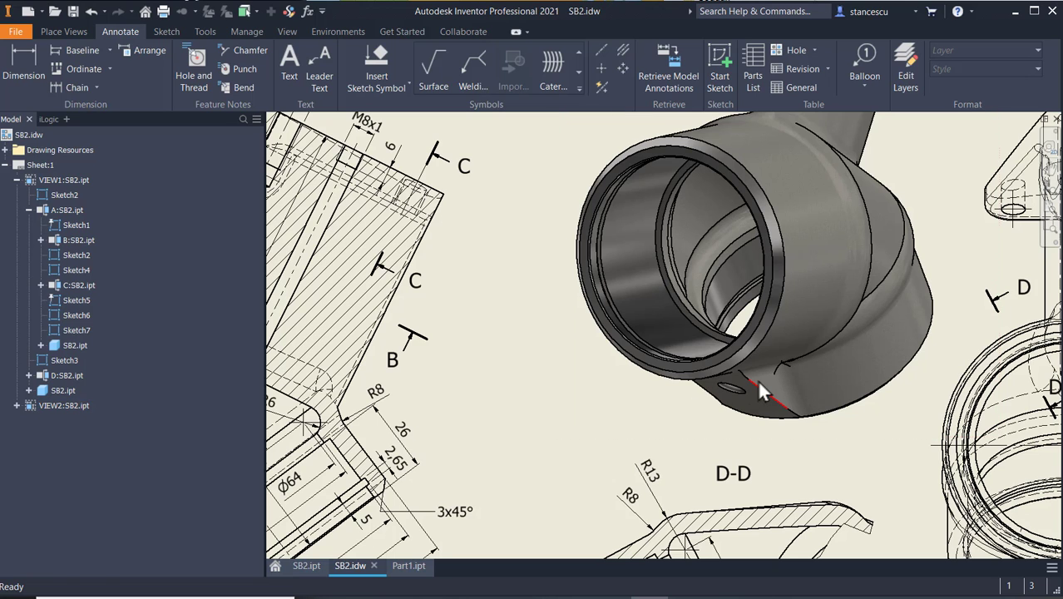
middle_drag(799, 275, 691, 462)
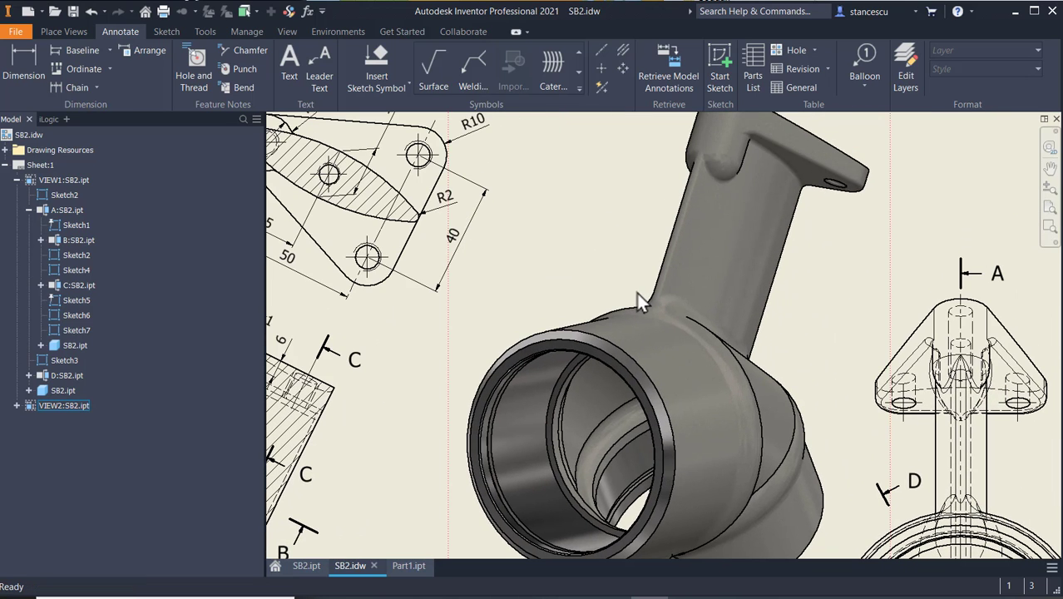
mouse_move(596, 331)
middle_down()
mouse_move(597, 347)
mouse_move(883, 450)
mouse_move(870, 421)
middle_up()
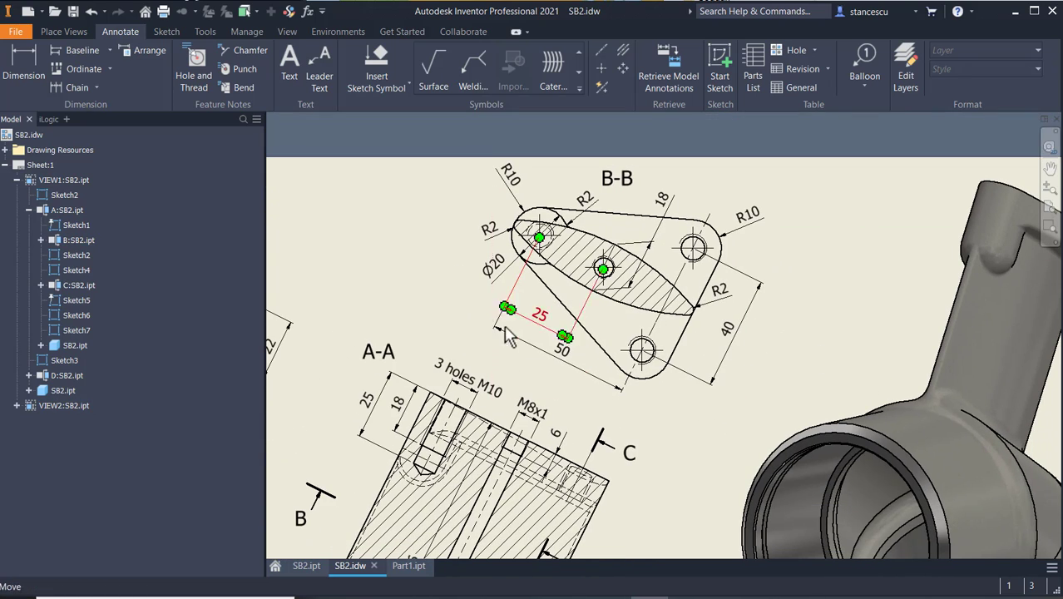
middle_drag(469, 315, 689, 320)
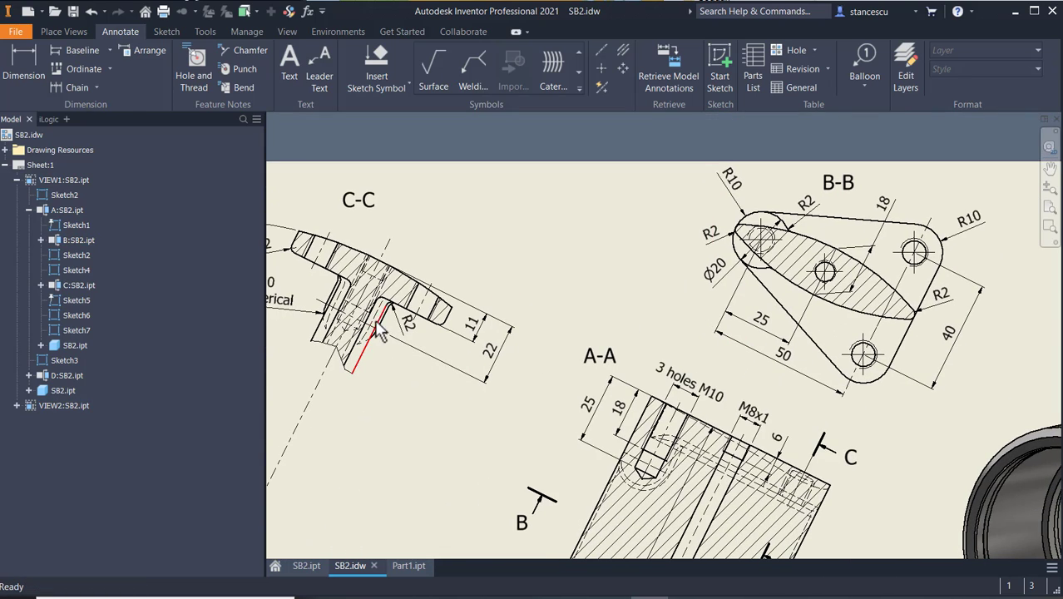
middle_drag(333, 291, 499, 318)
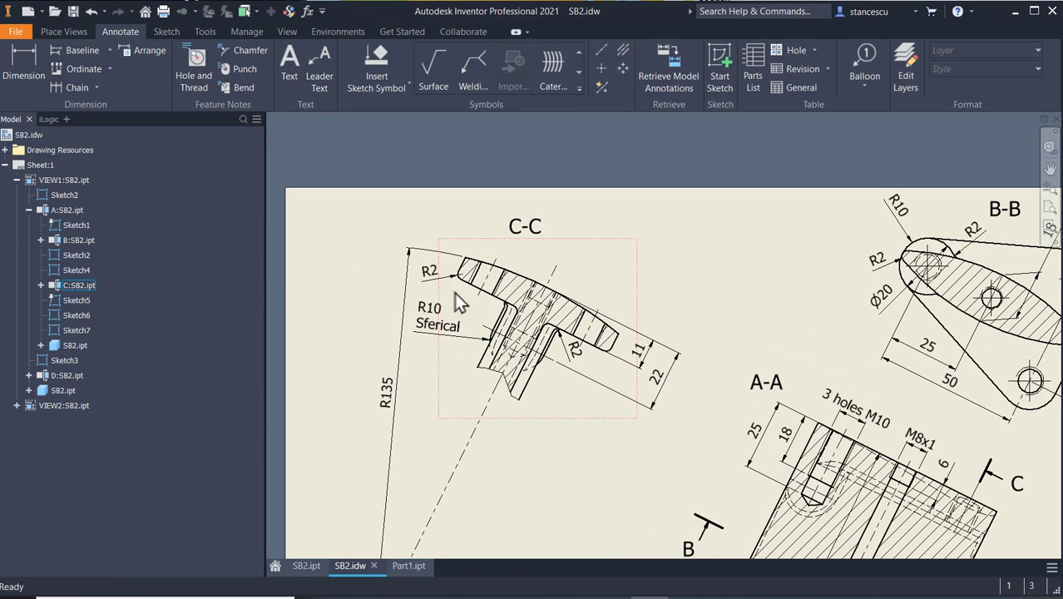
Check the R10 spherical radius callout in section C-C and view the whole drawing sheet
click(490, 339)
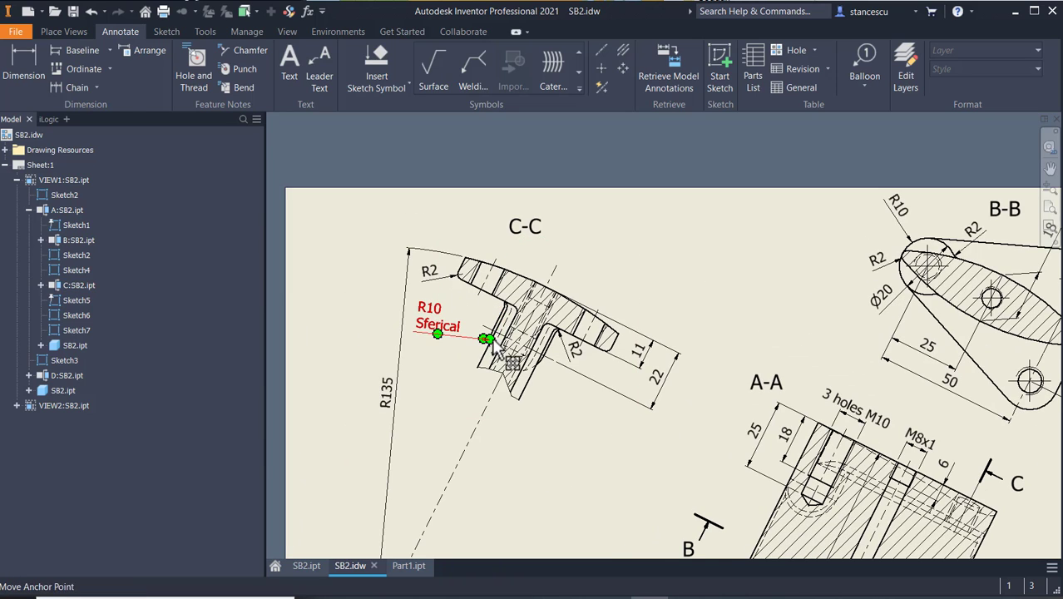
drag(492, 337, 495, 342)
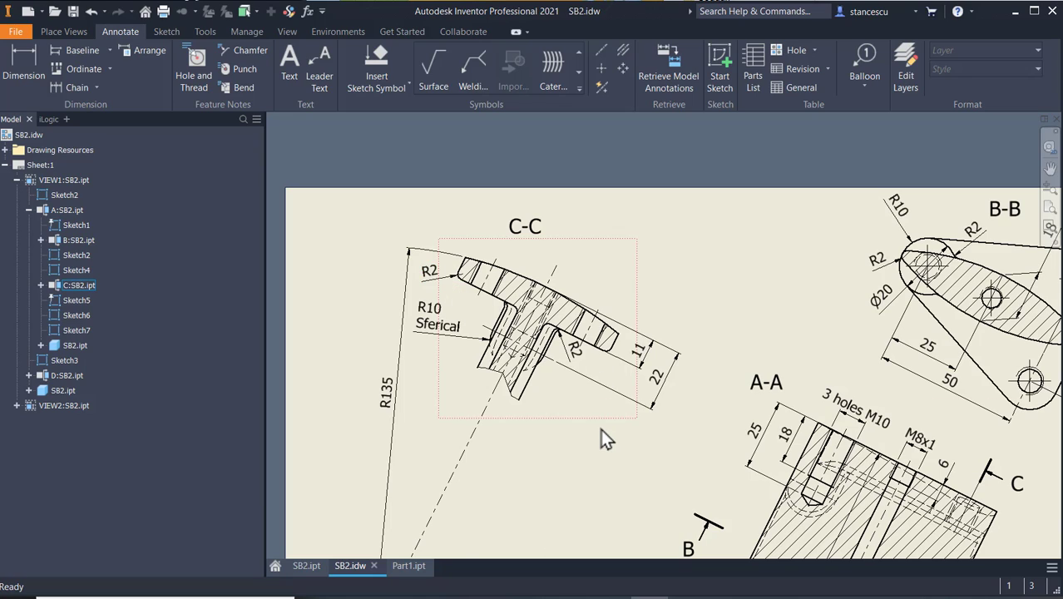
scroll(598, 429, down, 2)
middle_drag(595, 428, 485, 287)
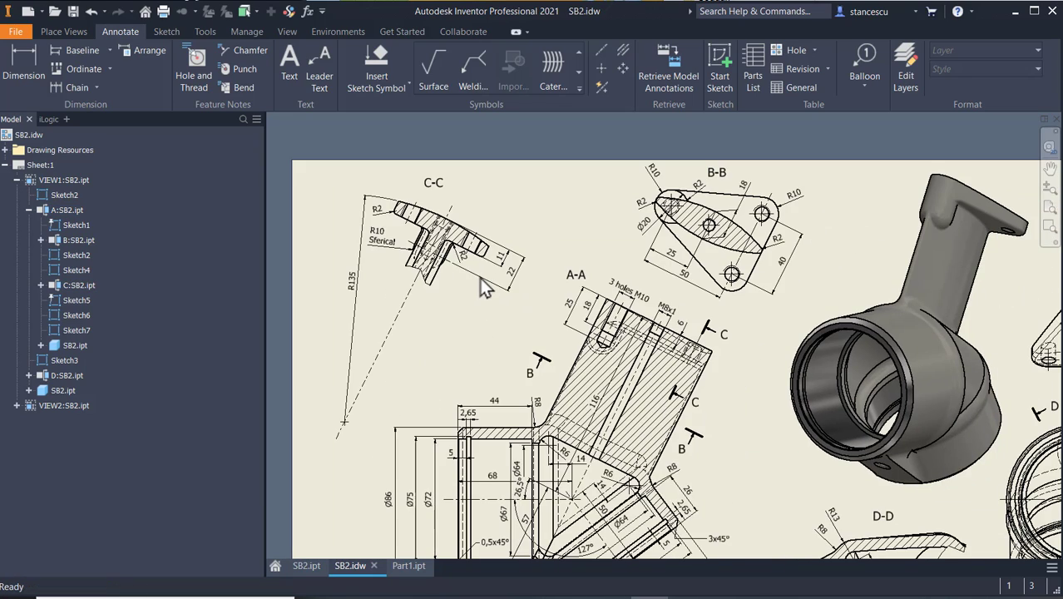
key(Home)
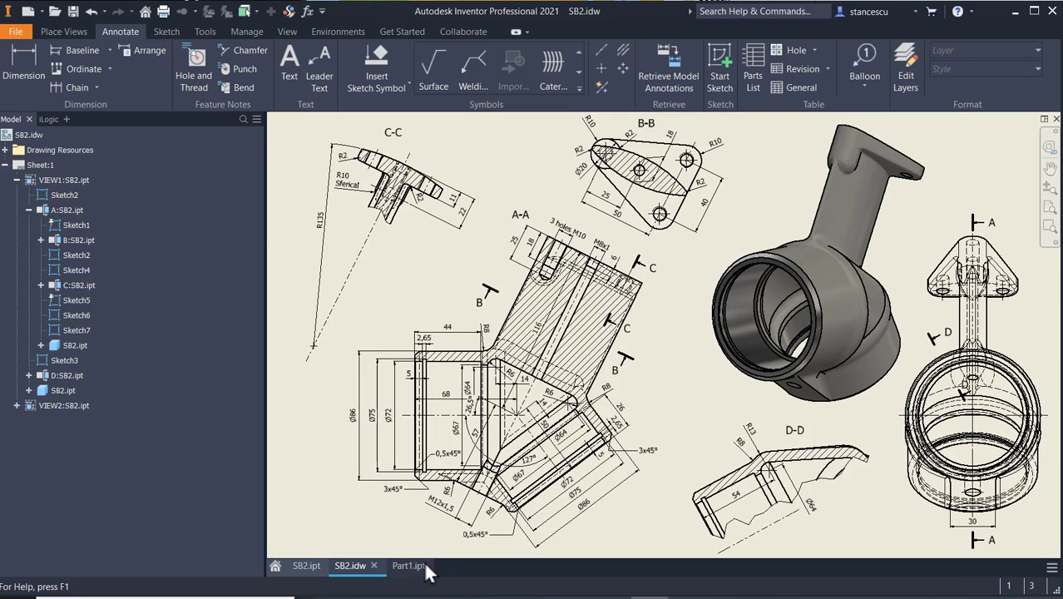
Switch to Part1.ipt and fillet the two circular edges where the pipe ends meet the elbow body with an 8 mm radius
click(414, 566)
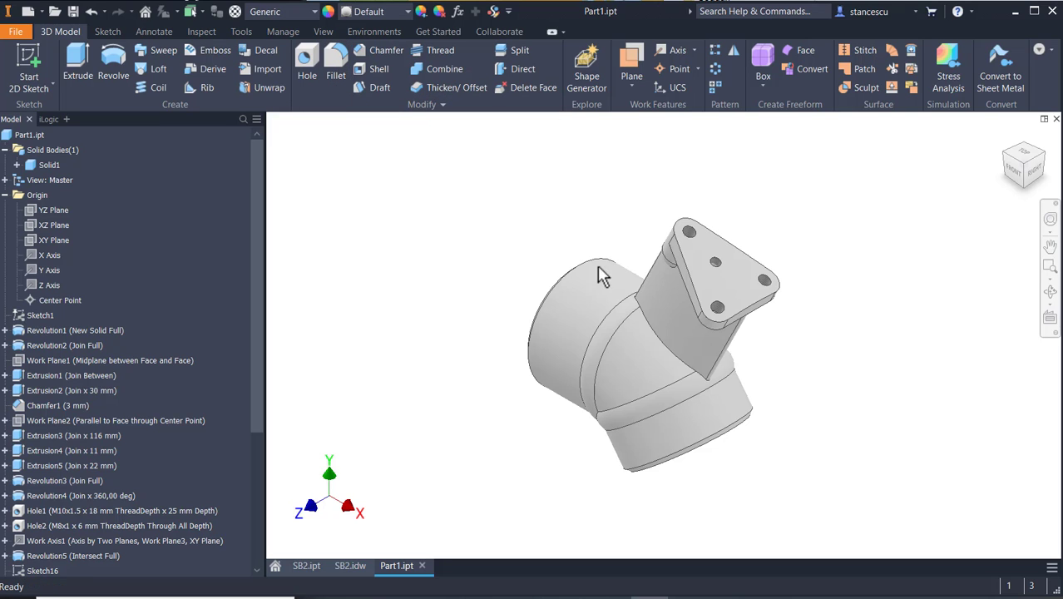
click(598, 344)
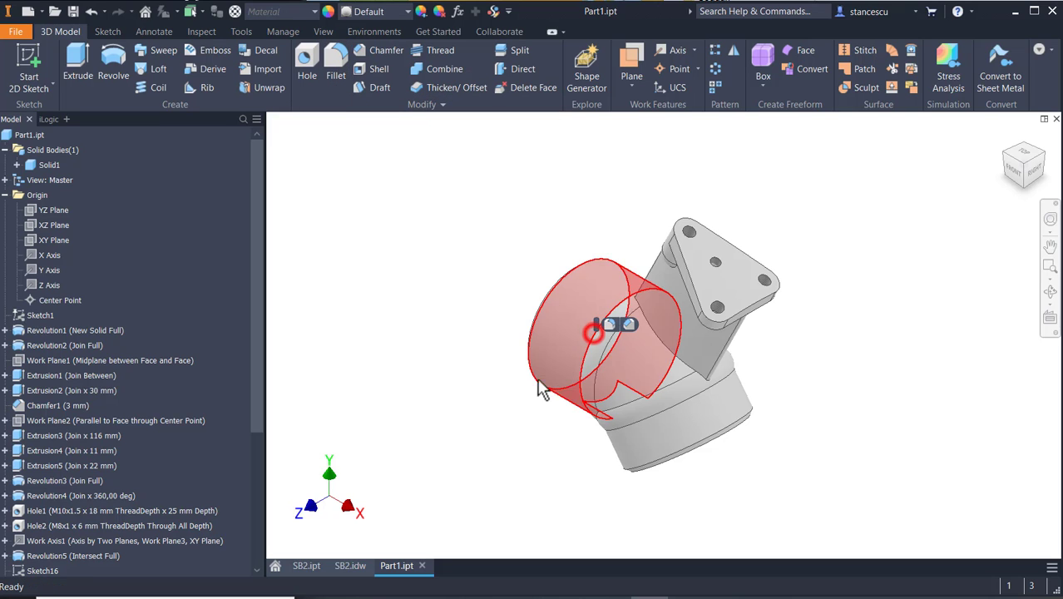
click(613, 325)
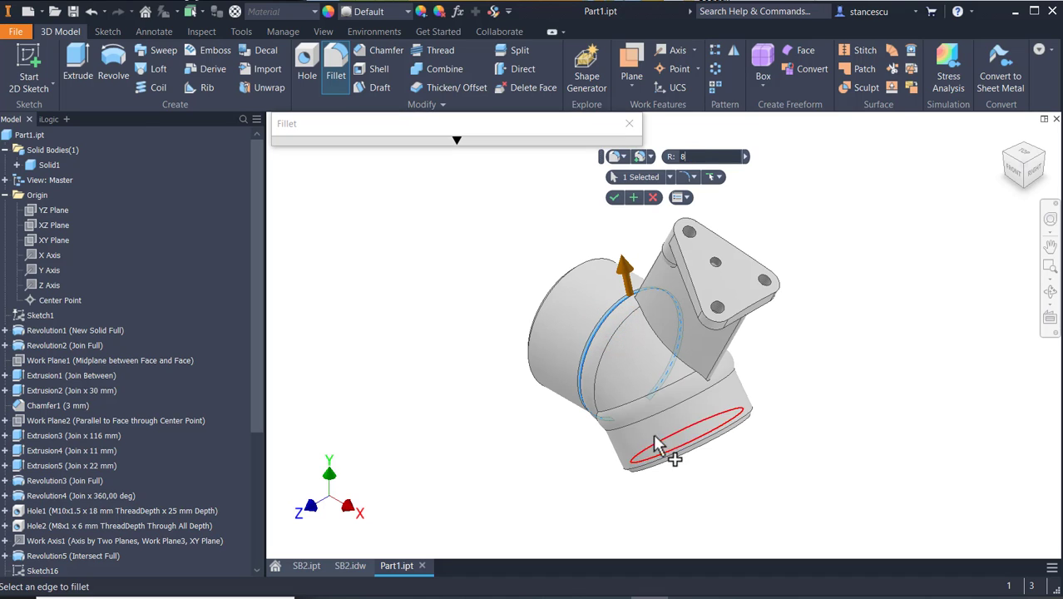
click(678, 406)
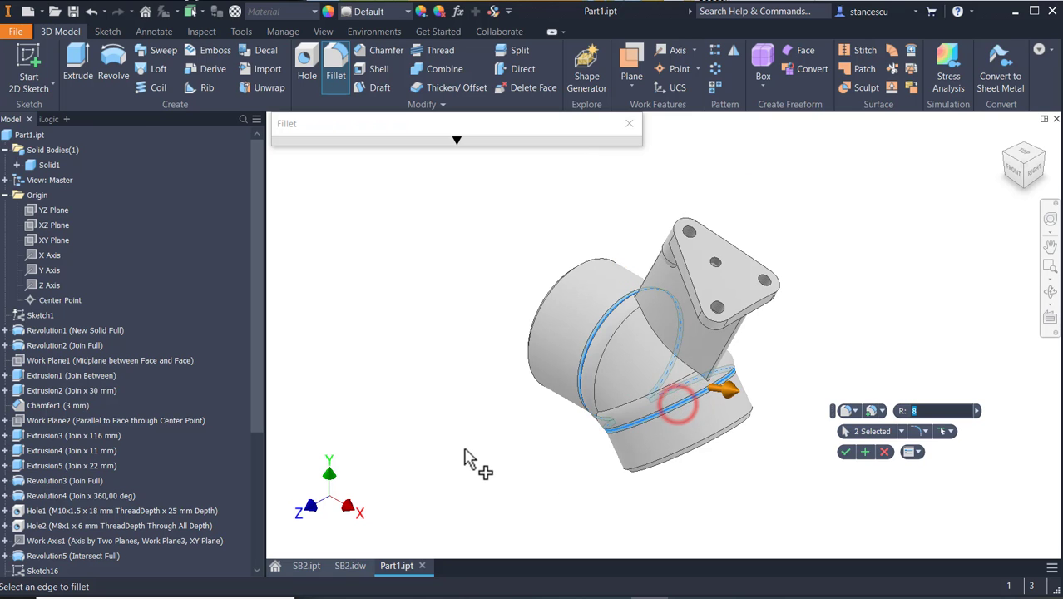
shift+middle_drag(460, 457, 531, 397)
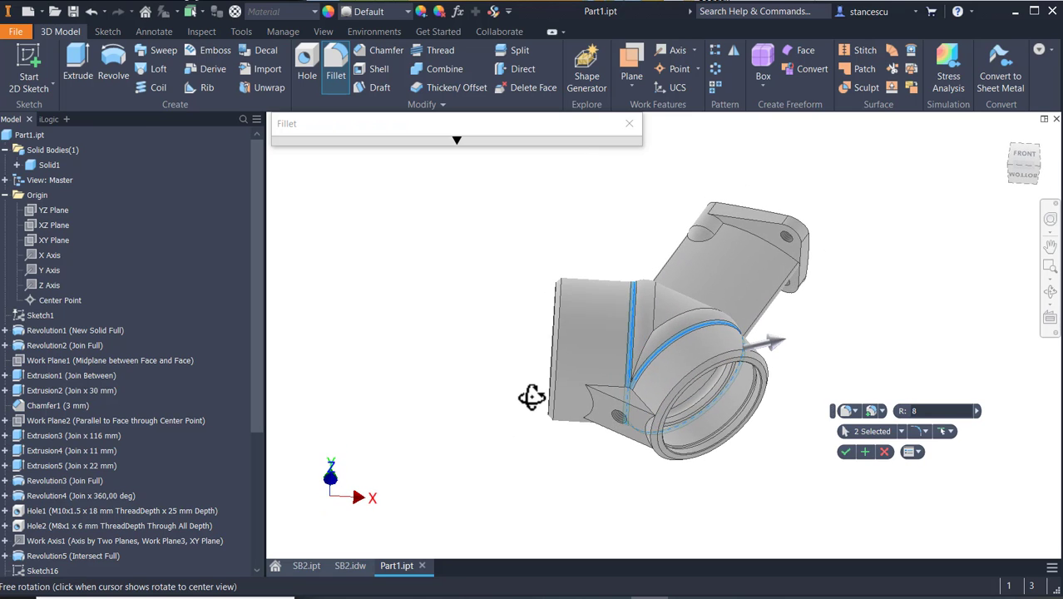
click(865, 452)
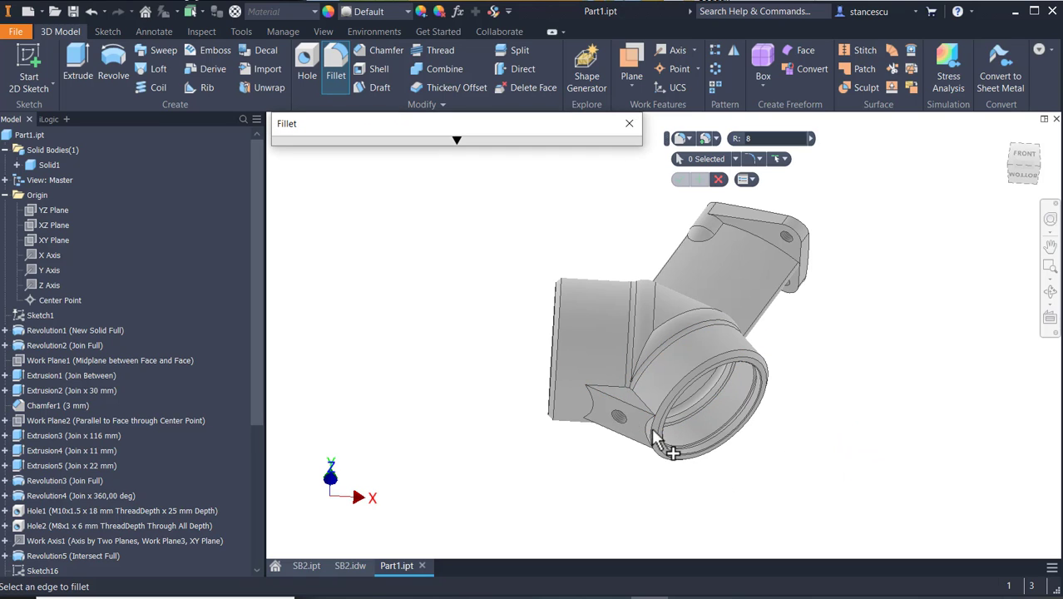
Fillet all the edges around the flat boss of the M12x1.5 hole, on both sides, with a 6 mm radius
scroll(651, 443, up, 2)
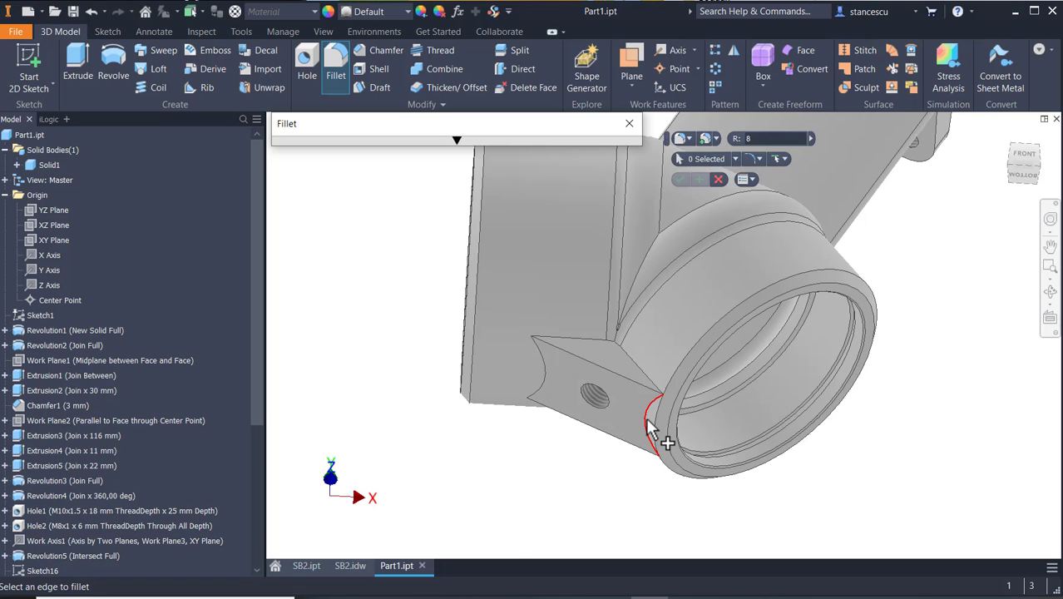
click(651, 428)
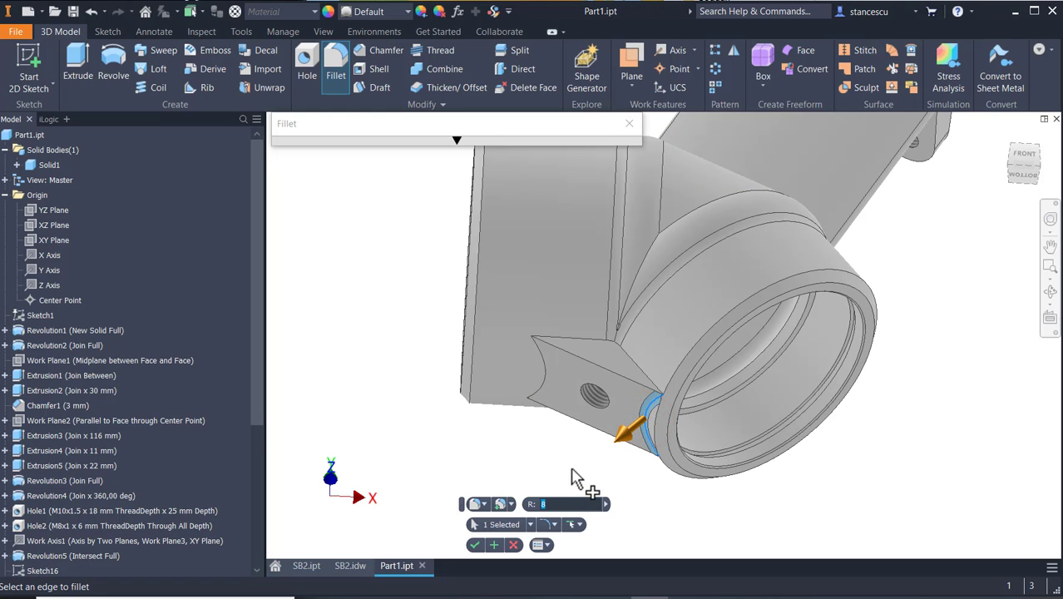
click(549, 379)
click(578, 340)
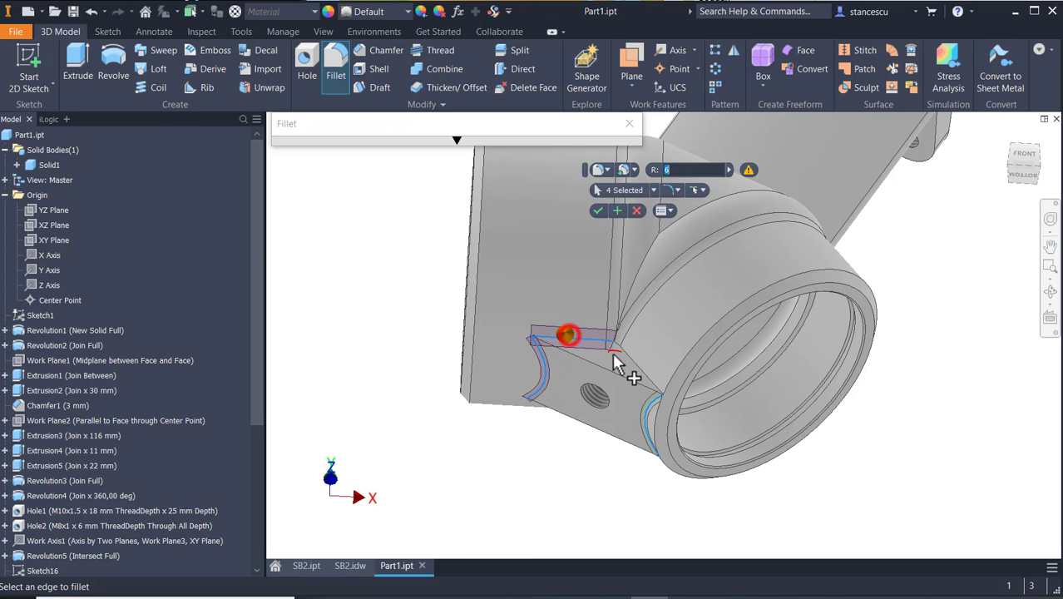
click(637, 368)
shift+middle_drag(594, 491, 620, 219)
click(622, 218)
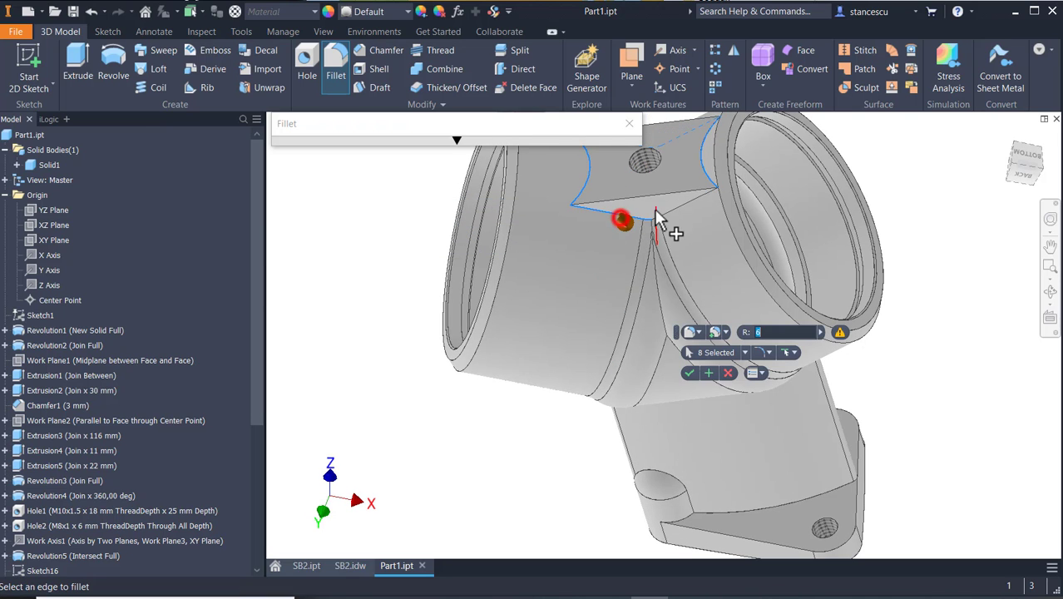
click(673, 221)
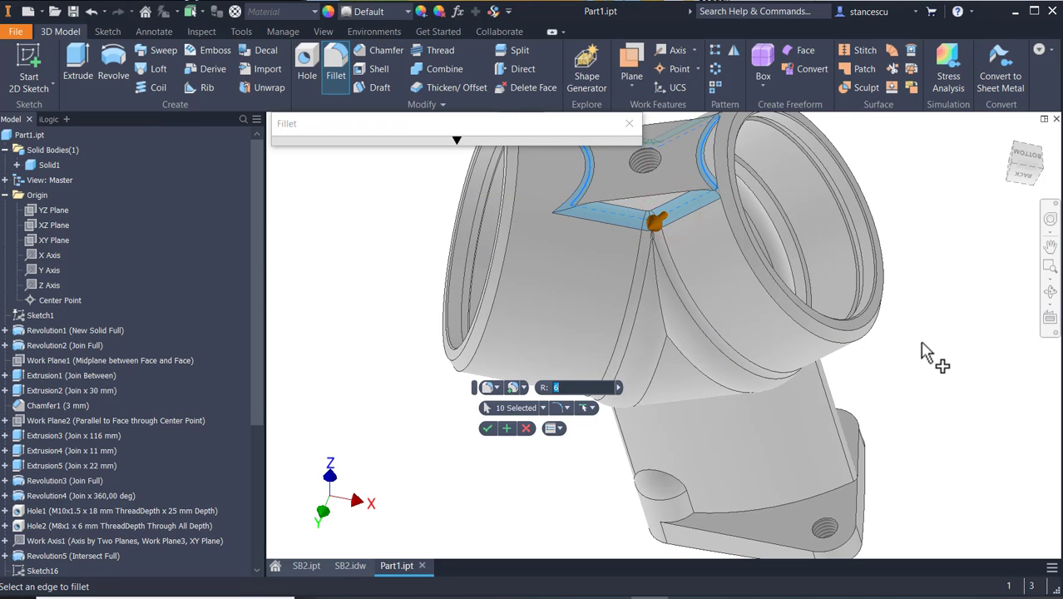
shift+middle_drag(928, 354, 904, 423)
middle_drag(985, 368, 977, 476)
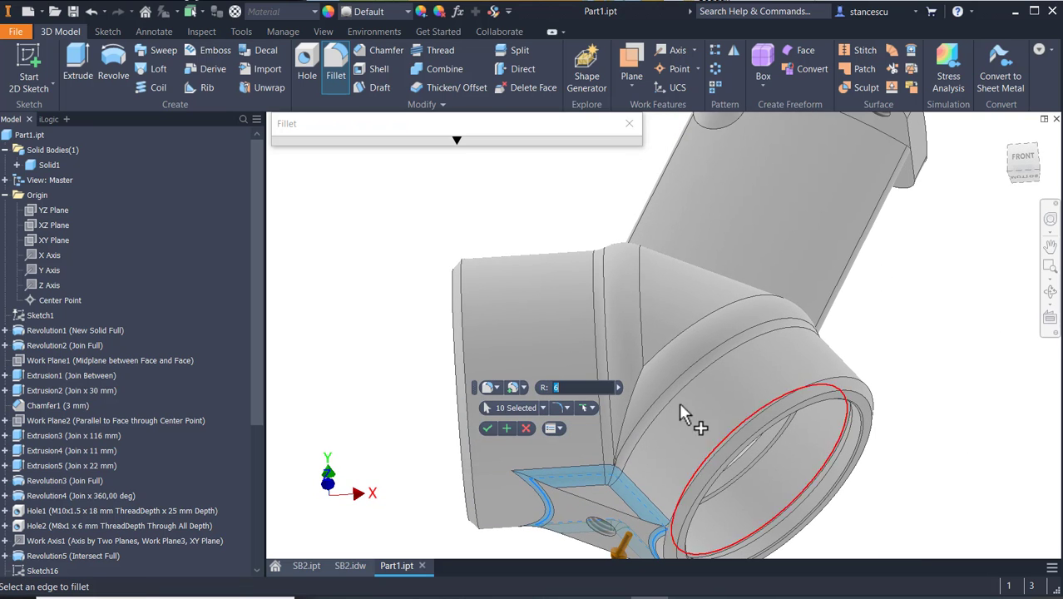
click(506, 428)
Fillet the complete junction edge between the arm and the elbow body with an 8 mm radius
middle_drag(902, 268, 879, 375)
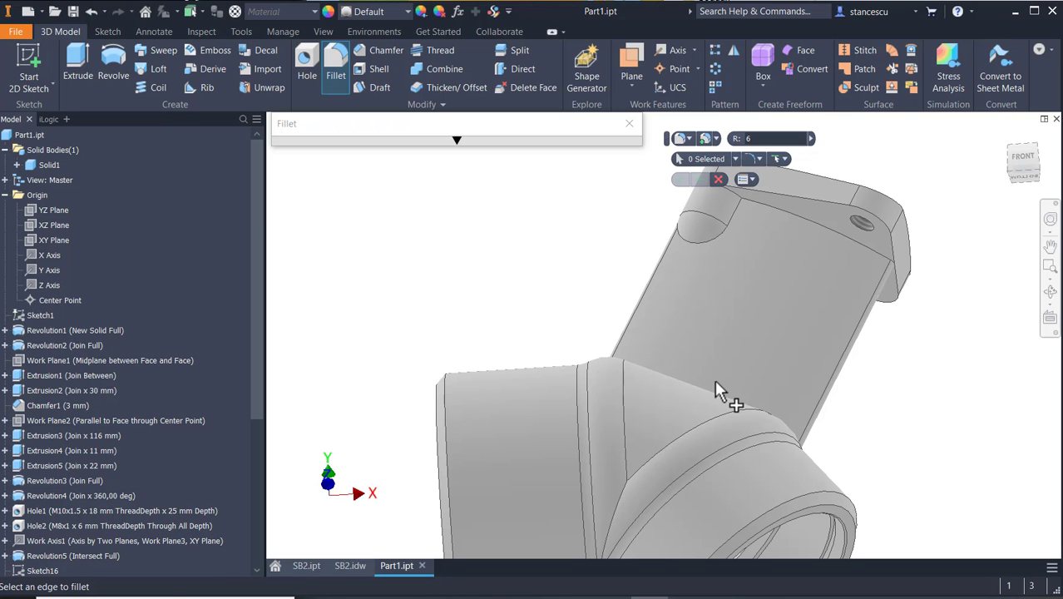
shift+middle_drag(724, 396, 624, 442)
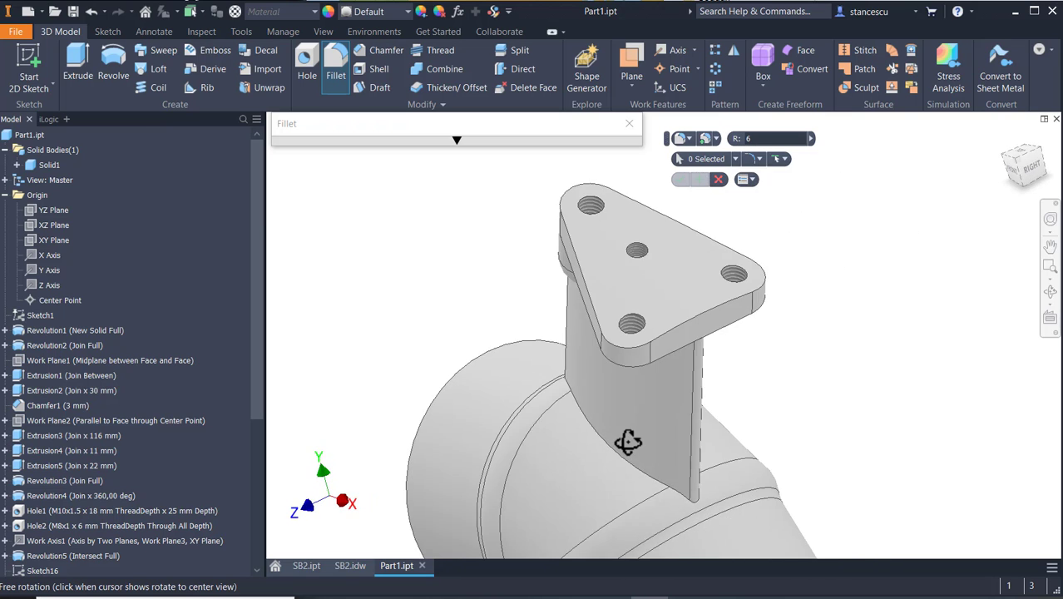
click(611, 461)
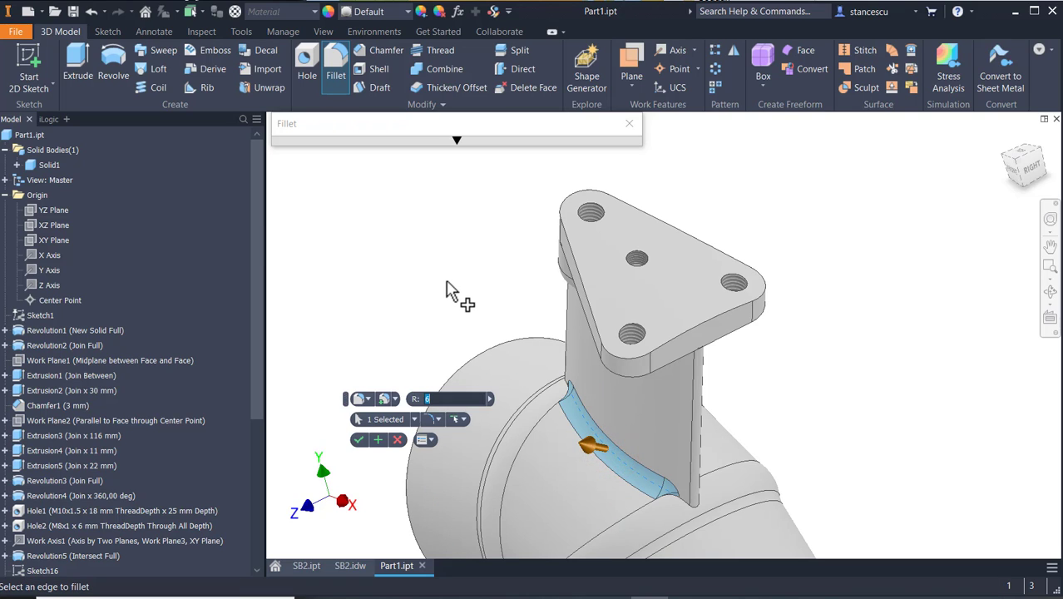
text(8)
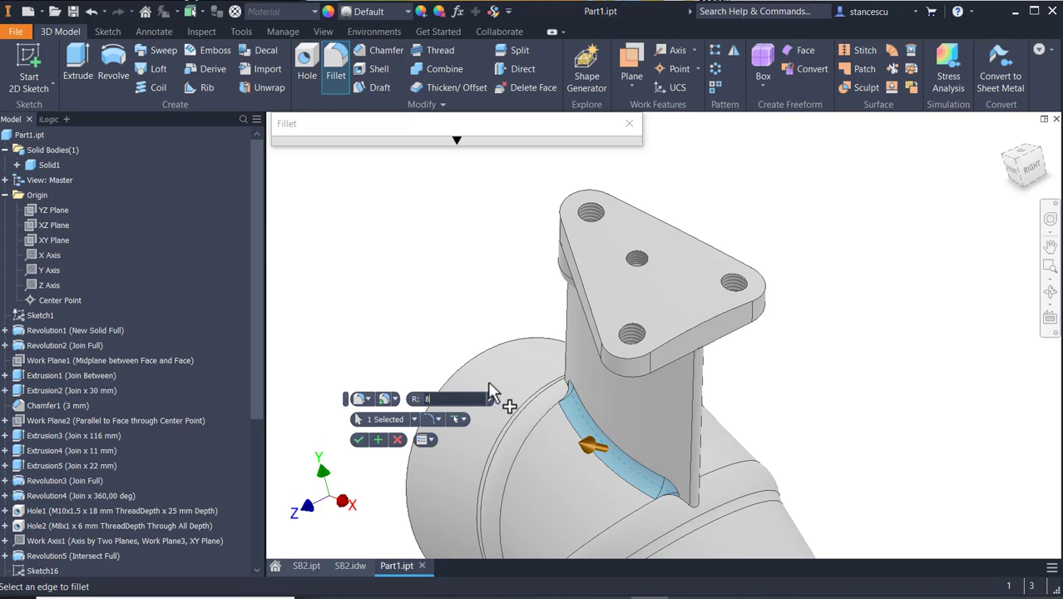
click(682, 511)
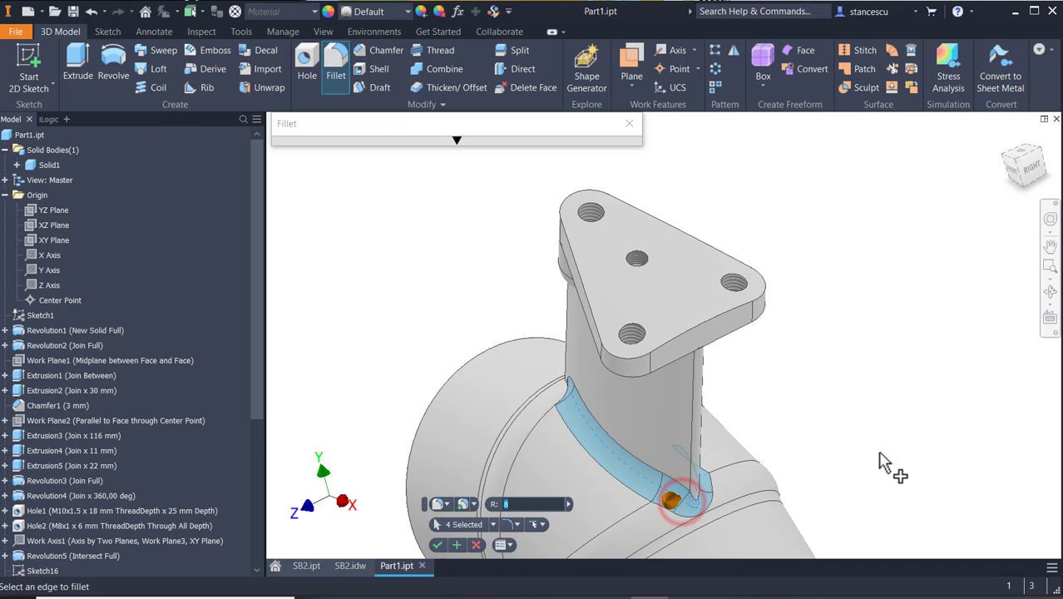
shift+middle_drag(883, 463, 828, 478)
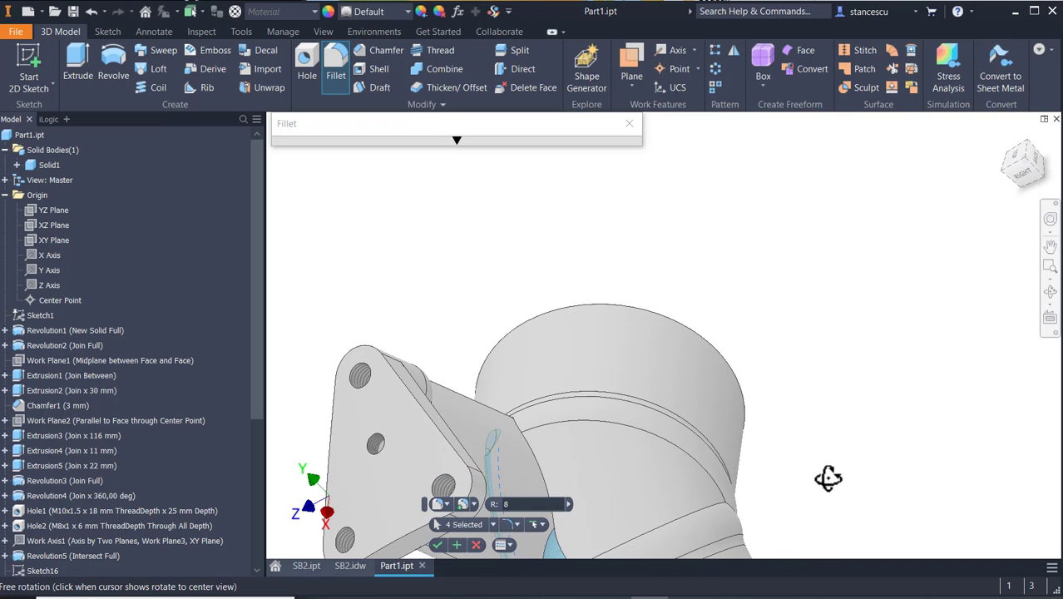
click(541, 439)
shift+middle_drag(516, 391, 684, 452)
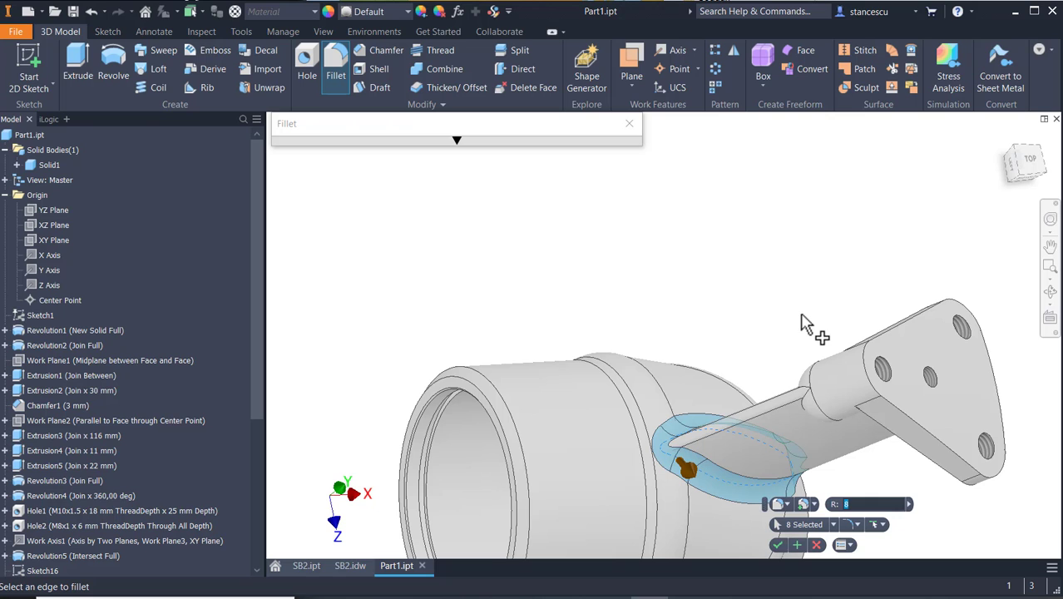
key(F6)
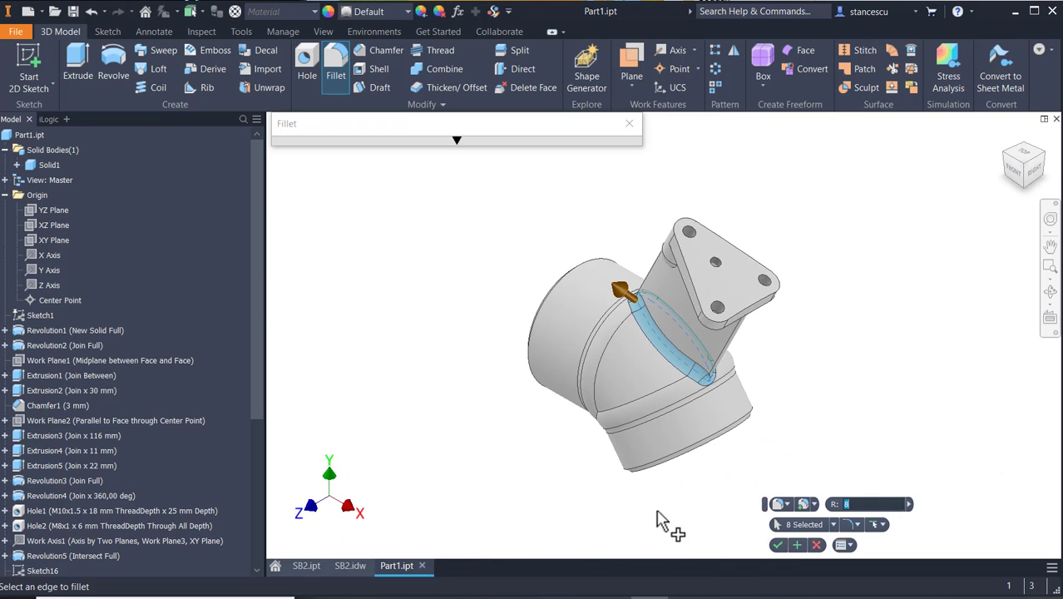
click(778, 545)
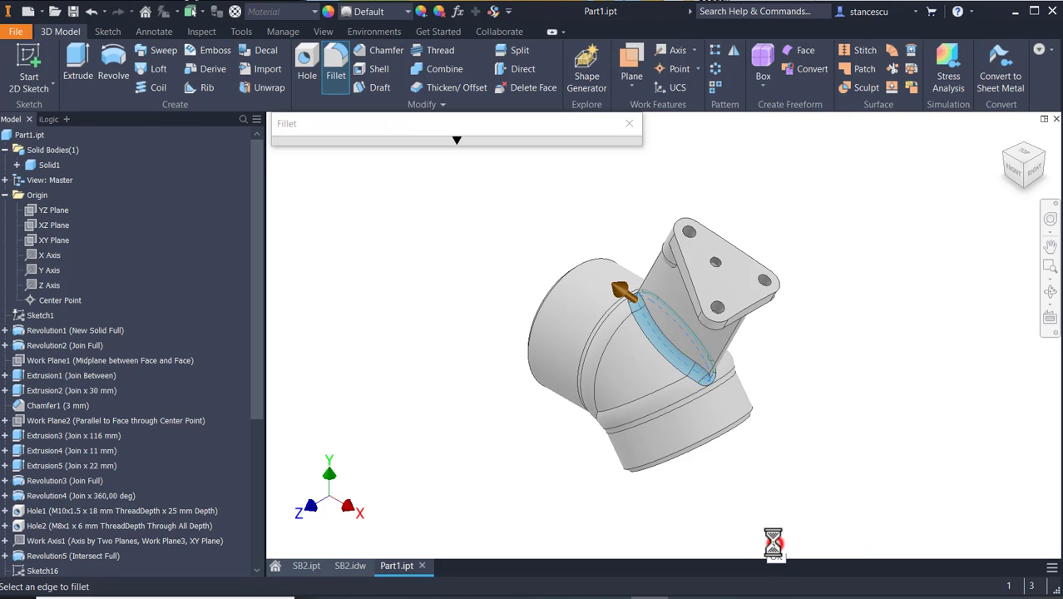
Set up a 2 mm fillet on the triangular flange's underside edges and its junction with the arm on one side
shift+middle_drag(790, 404, 822, 352)
middle_drag(809, 313, 787, 463)
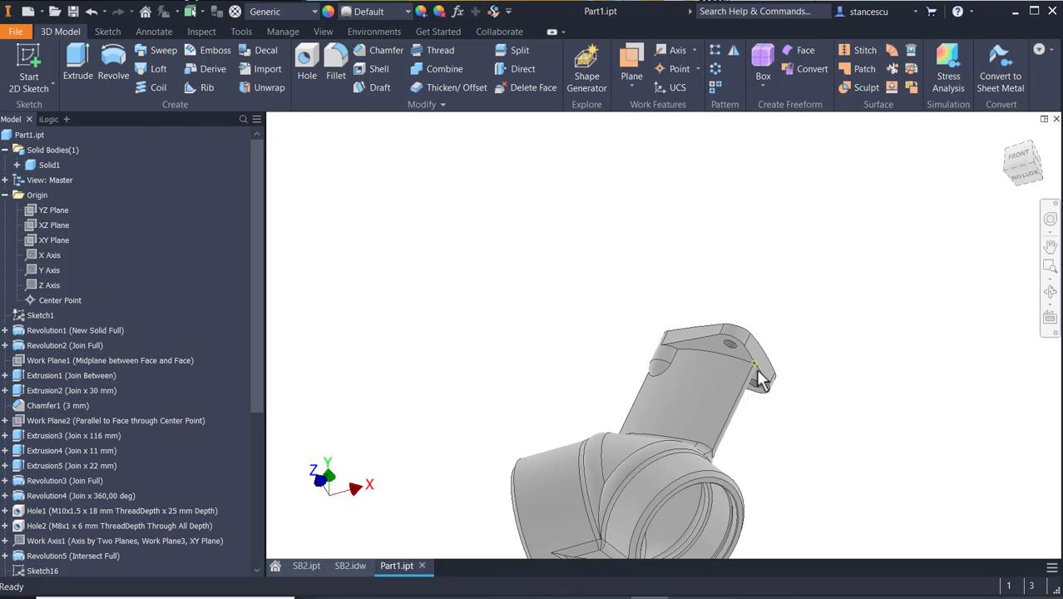
scroll(762, 379, down, 3)
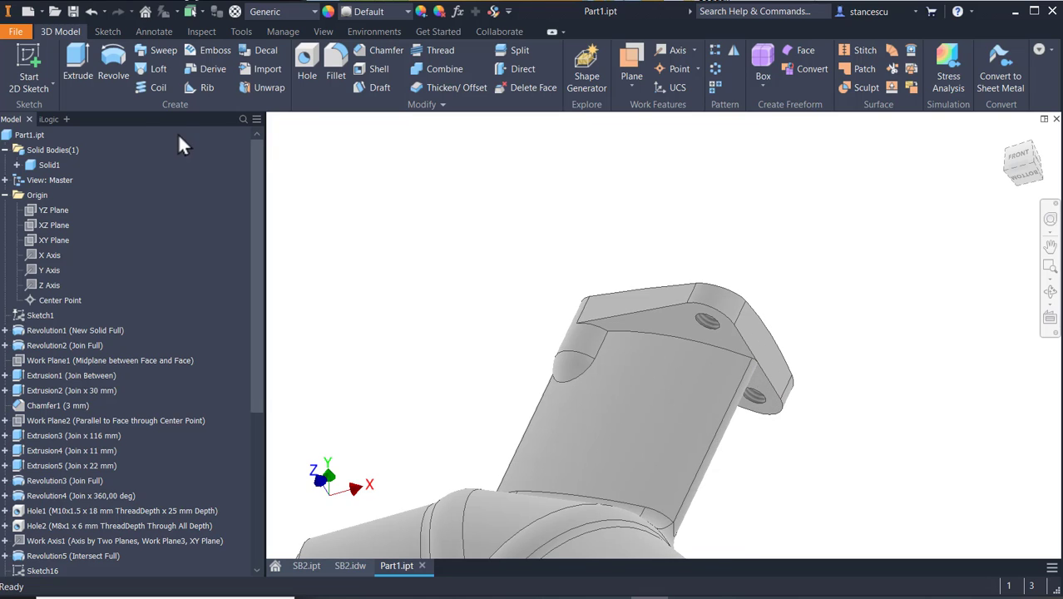
click(641, 313)
click(654, 306)
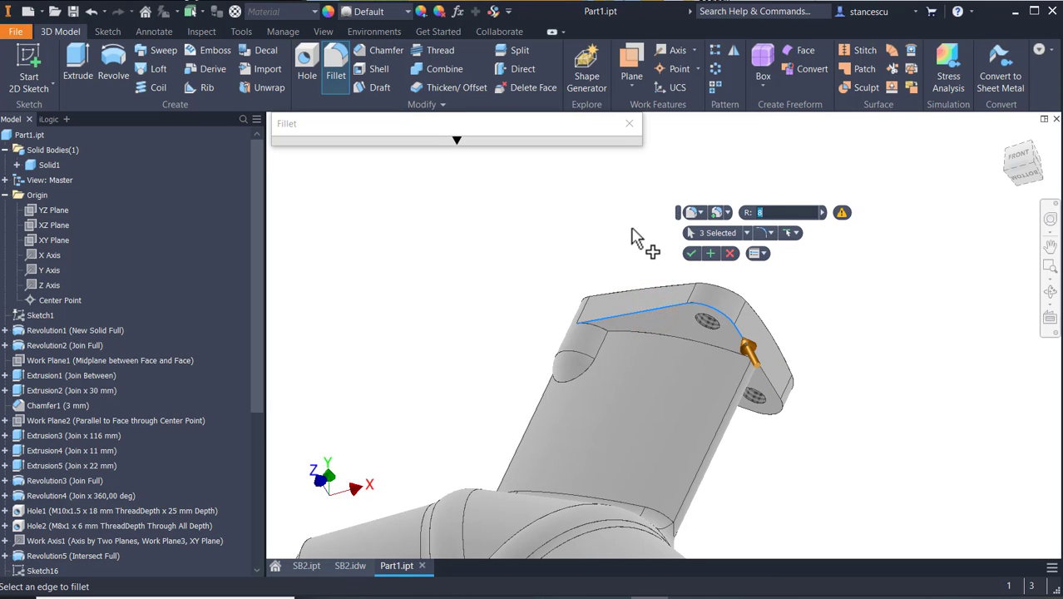
click(602, 328)
click(654, 334)
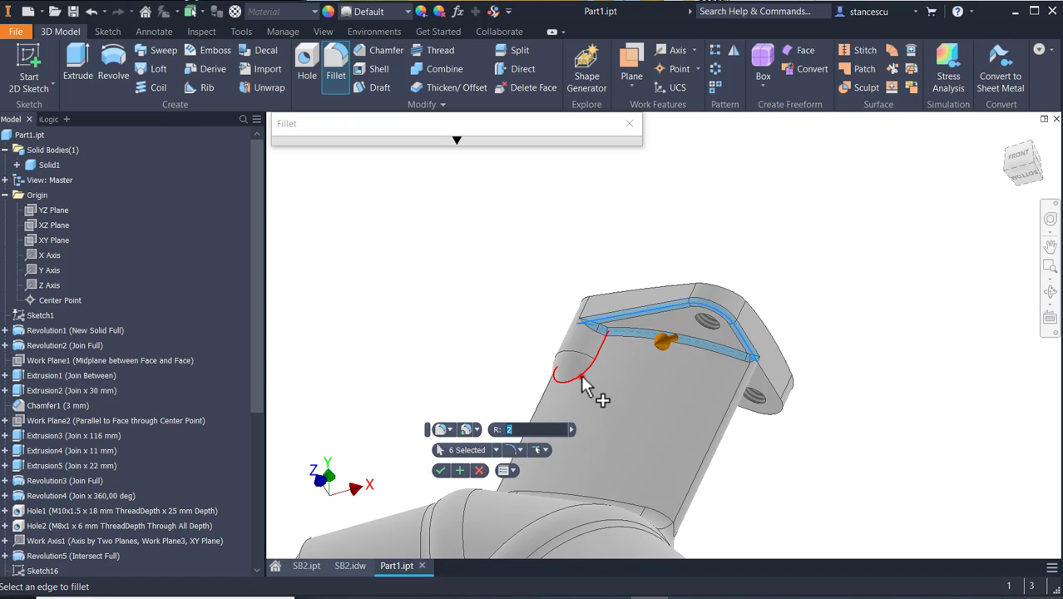
Add the spherical boss outlines and the opposite side's flange edges to the 2 mm fillet, and create it with successful blends accepted
click(593, 385)
shift+middle_drag(759, 489, 743, 408)
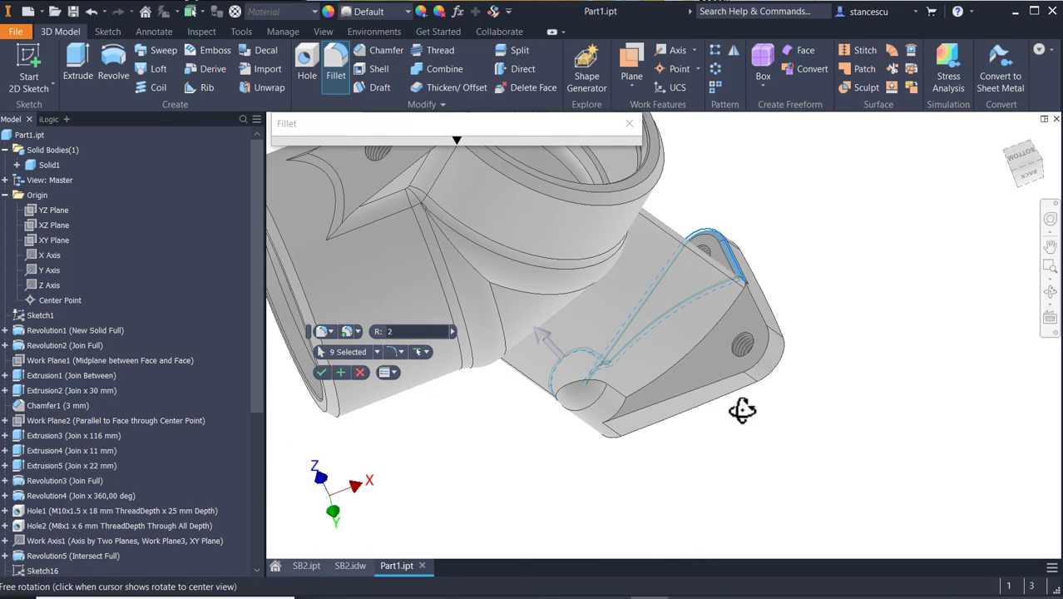
click(757, 320)
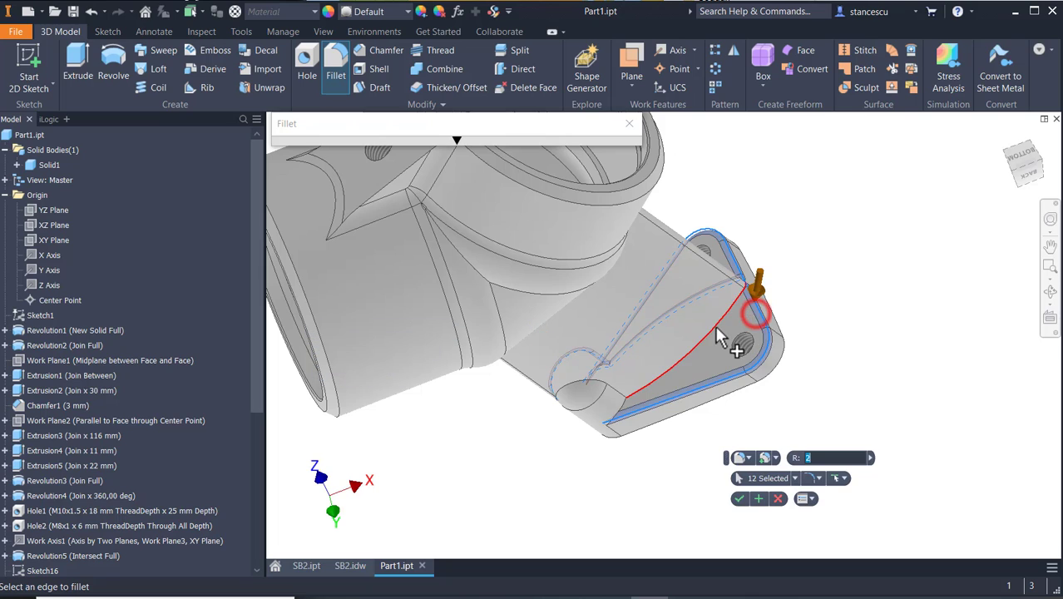
click(626, 416)
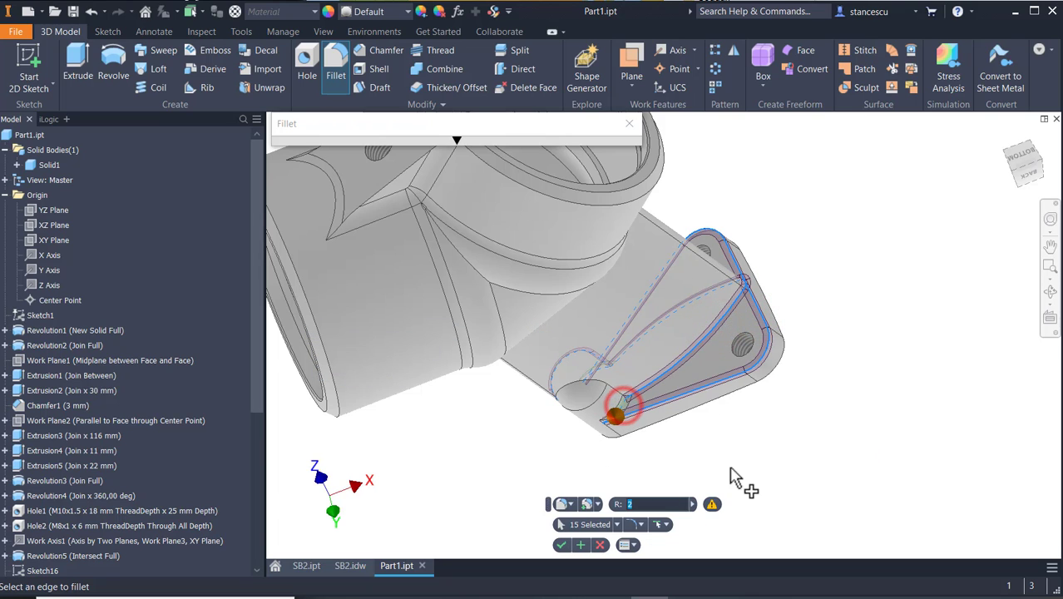
click(611, 386)
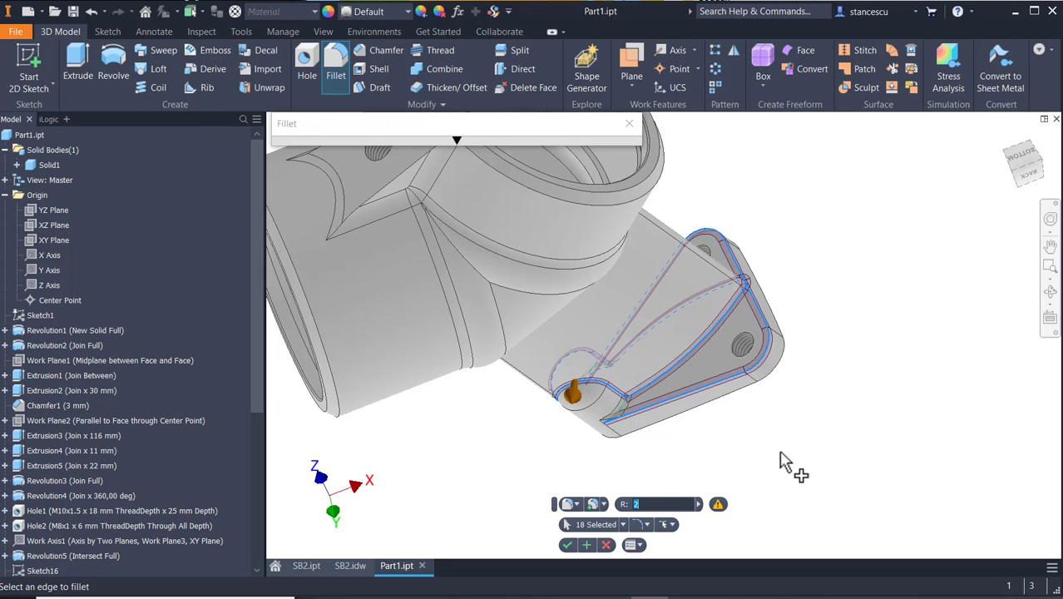
click(564, 546)
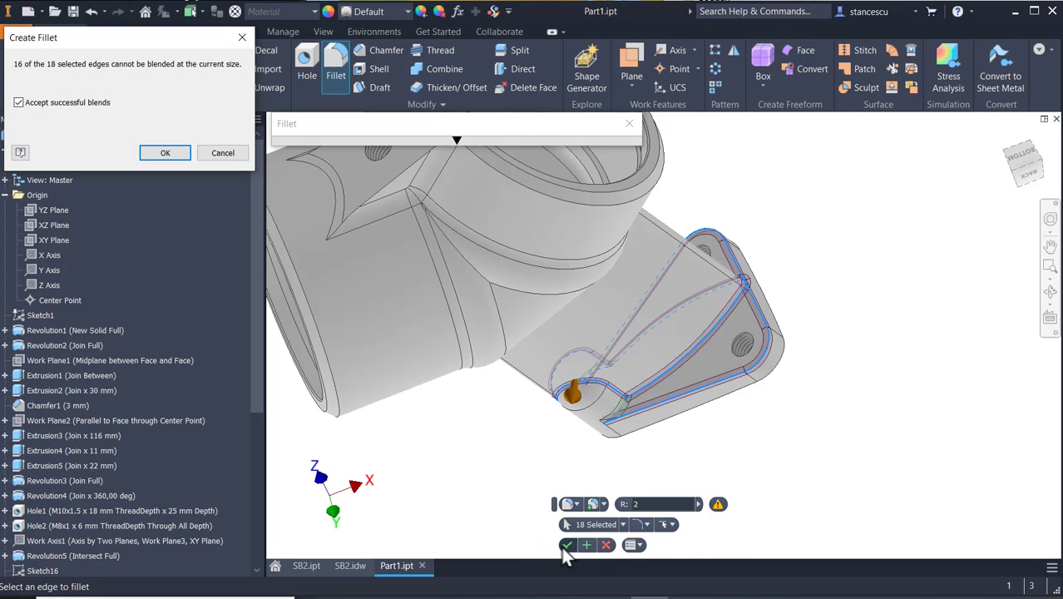
click(164, 155)
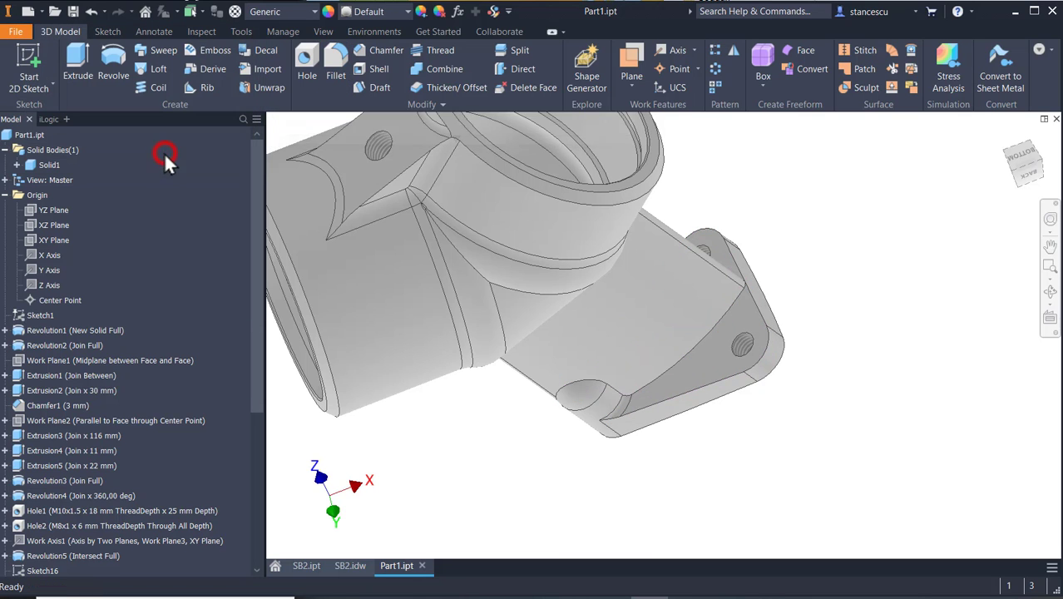
Fillet the junction edge between the arm and the triangular flange, including the spherical boss outline, with a 2 mm radius on one side
mouse_move(596, 498)
shift+middle_down()
mouse_move(637, 456)
mouse_move(604, 459)
mouse_move(600, 478)
shift+middle_up()
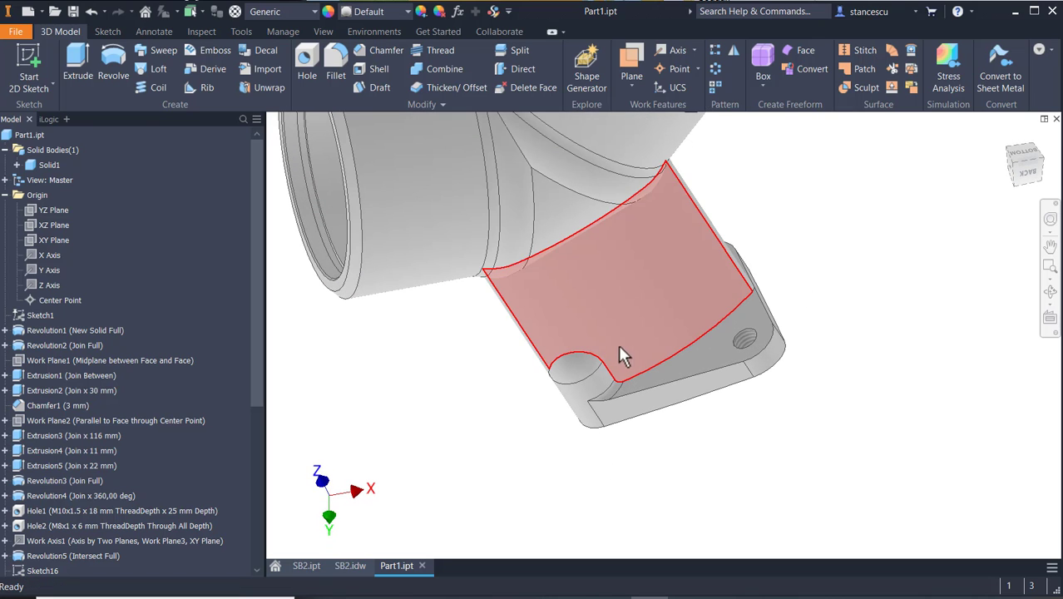
click(643, 367)
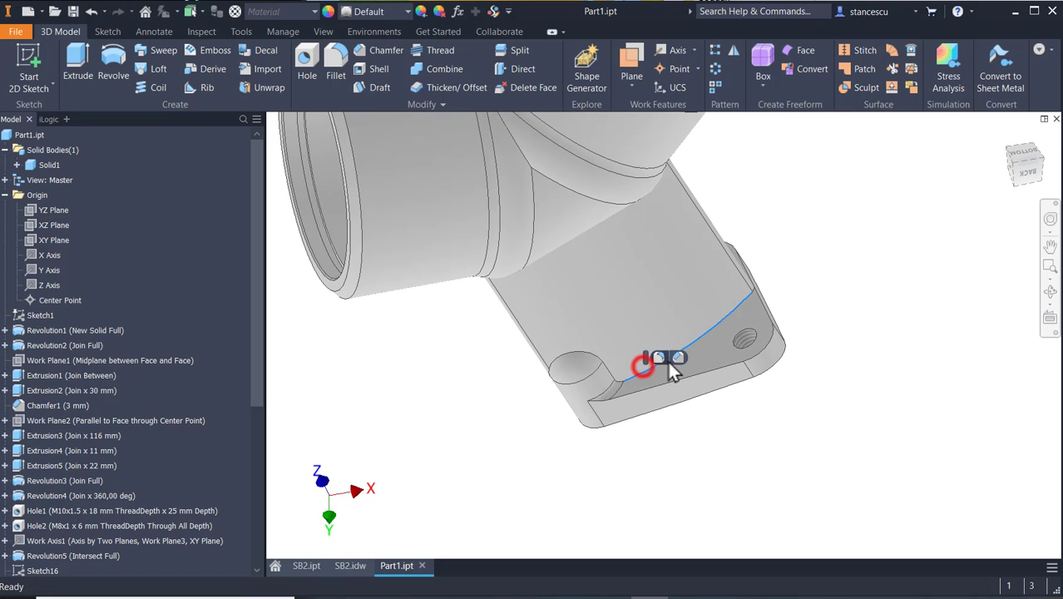
click(657, 358)
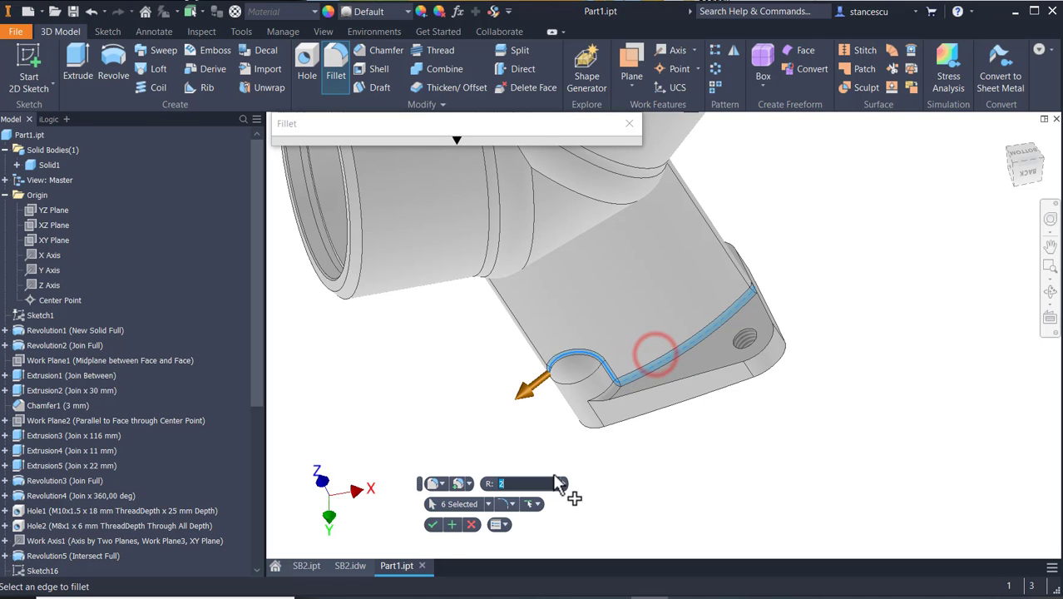
click(434, 522)
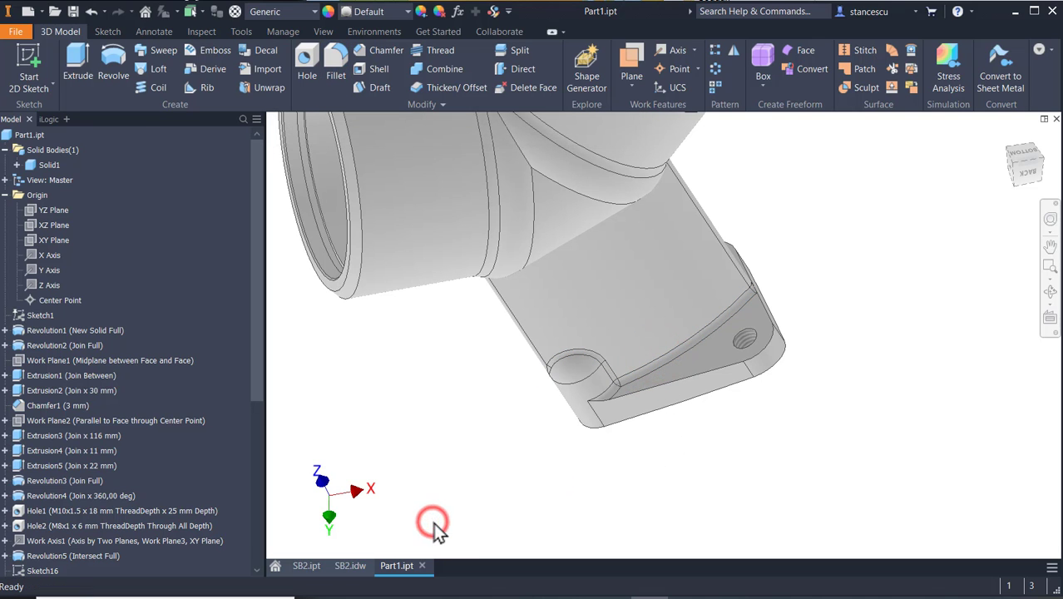
Fillet the triangular flange's outer underside edges on the same side of the arm with a 2 mm radius
shift+middle_drag(829, 469, 790, 456)
click(667, 388)
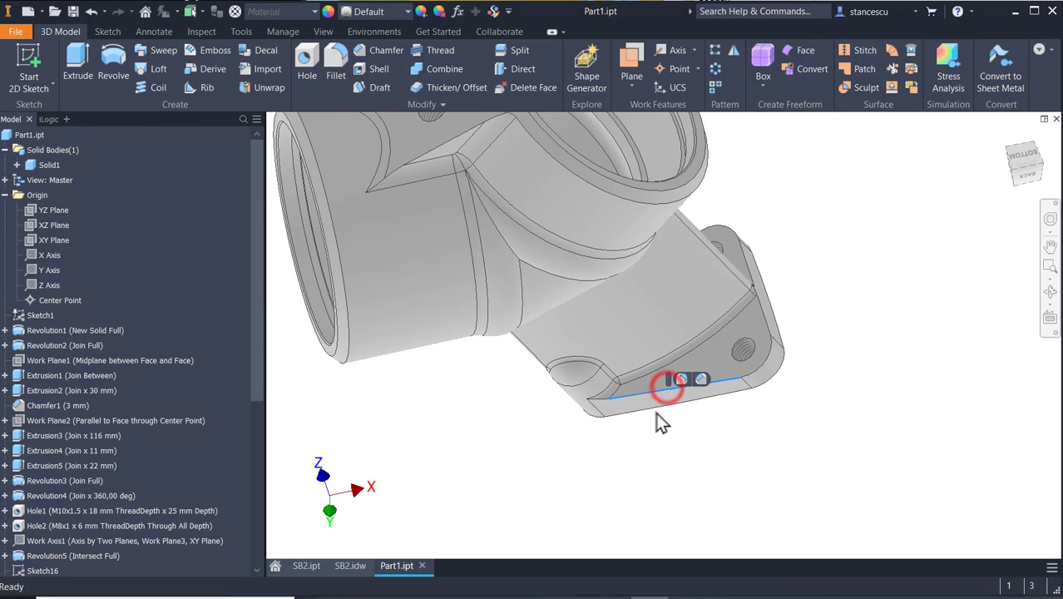
click(680, 379)
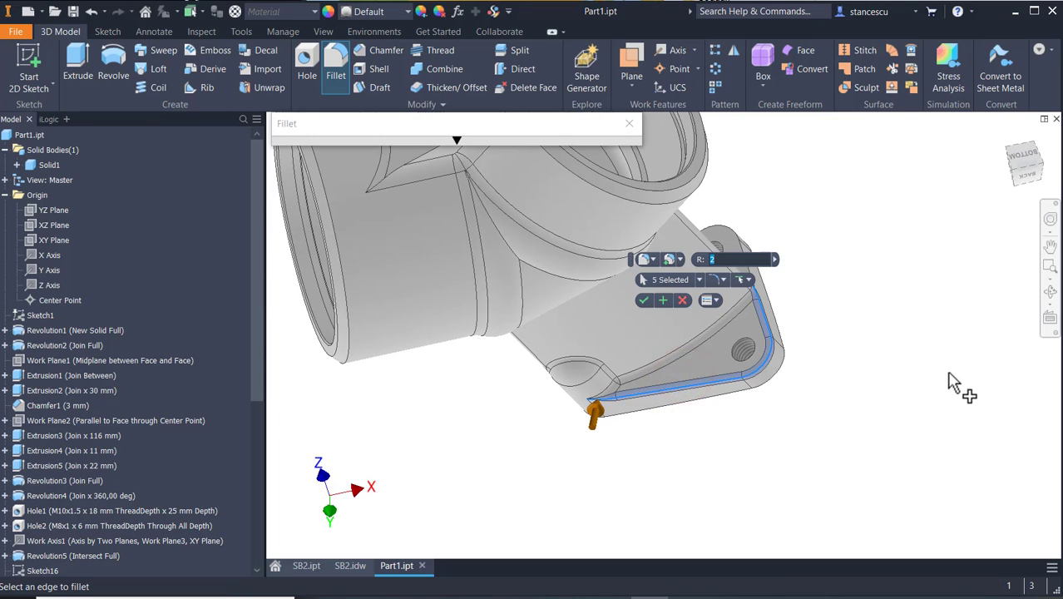
shift+middle_drag(955, 384, 940, 414)
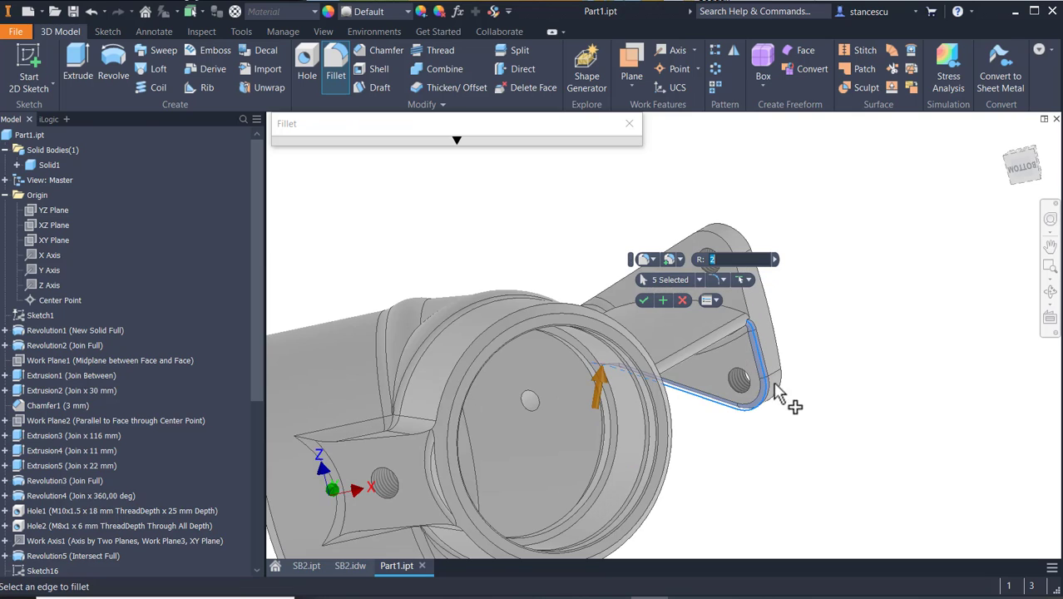
click(643, 301)
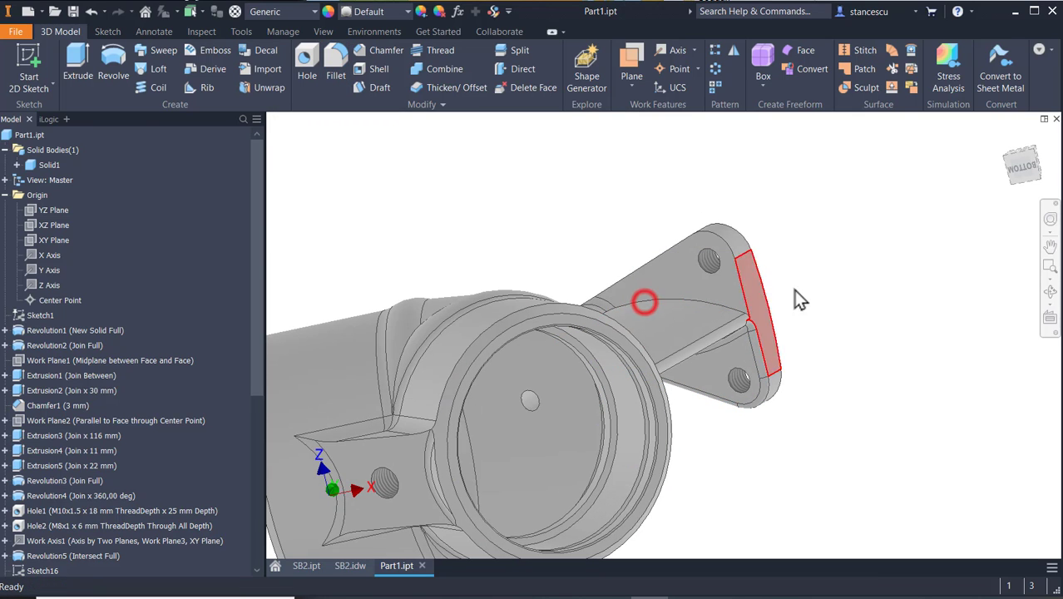
Fillet the flange's underside edges and its junction with the arm and spherical boss on the opposite side with a 2 mm radius
click(736, 272)
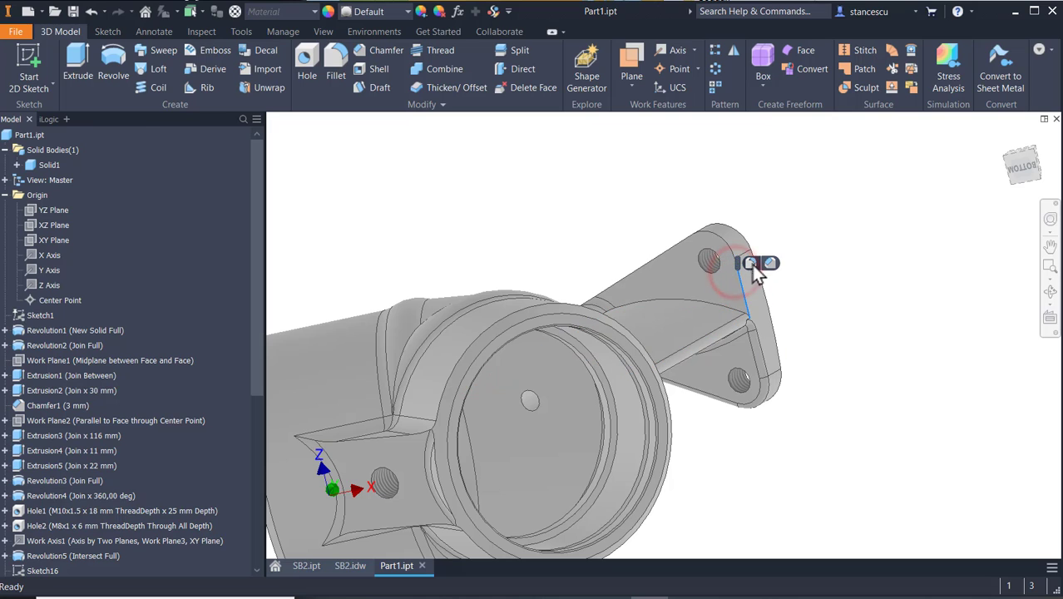
click(755, 266)
shift+middle_drag(813, 332, 803, 331)
click(668, 261)
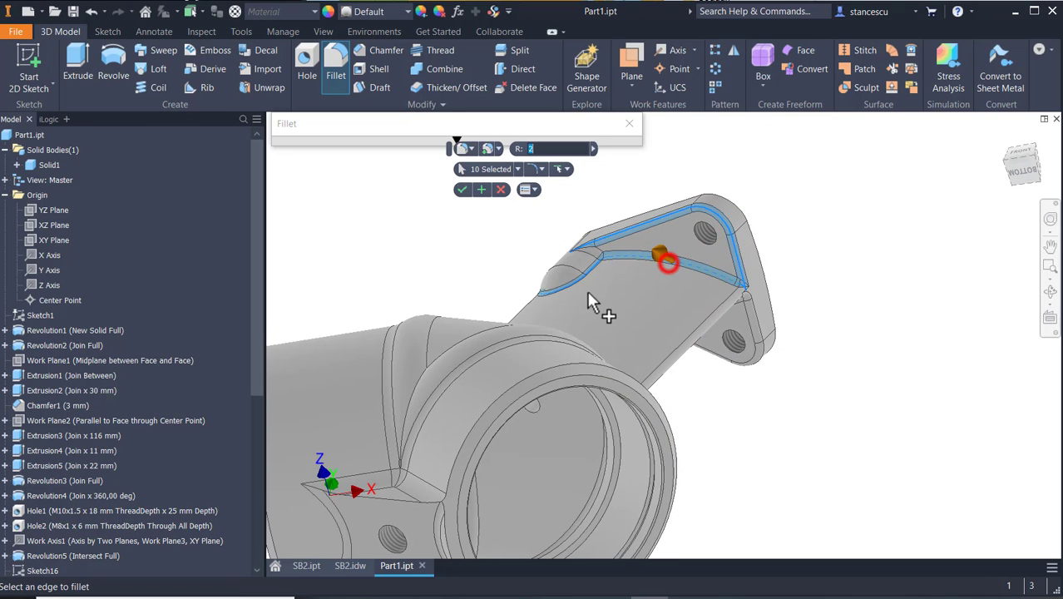
click(462, 191)
scroll(602, 278, down, 3)
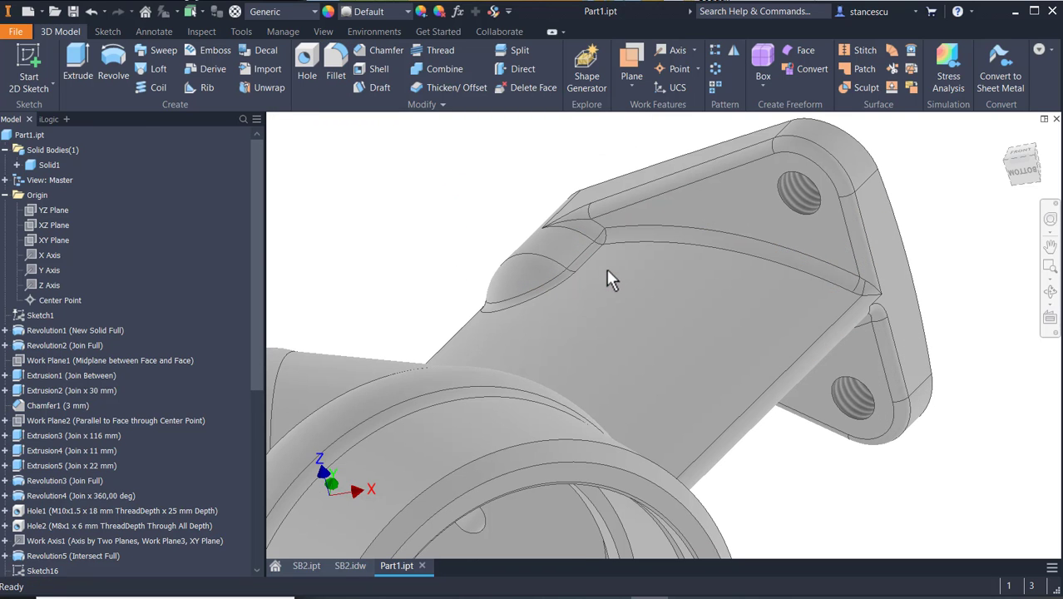
Assign the Steel, Cast material from the Inventor Material Library to the part
shift+middle_drag(704, 326, 960, 194)
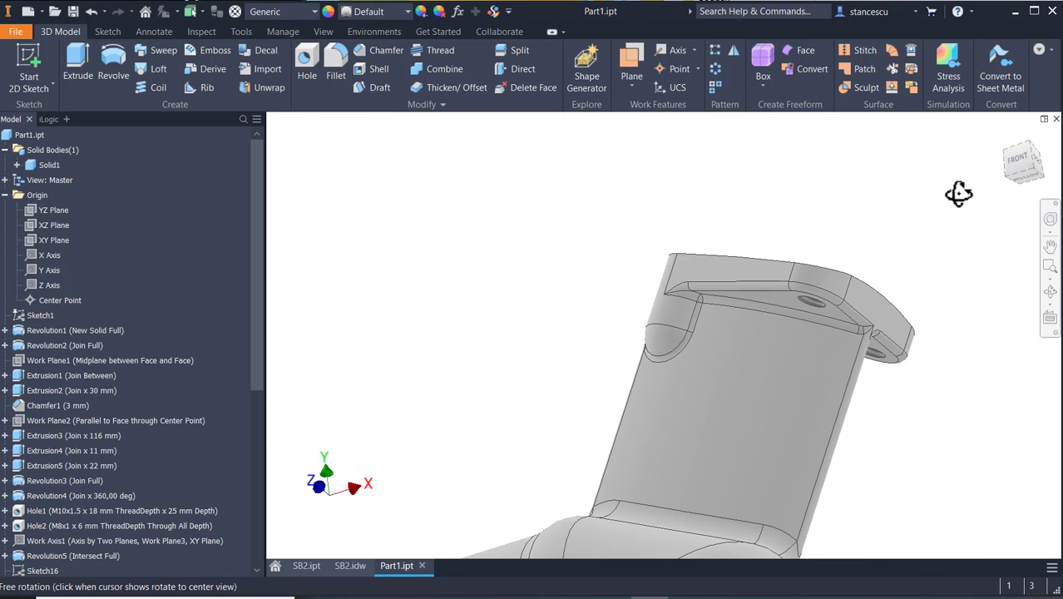
key(F6)
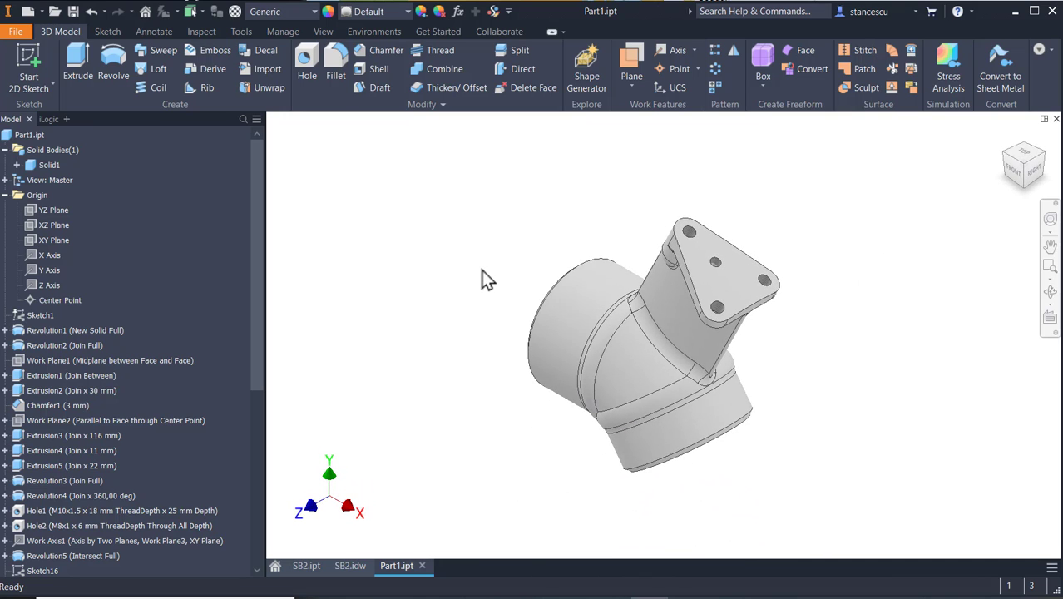
click(268, 14)
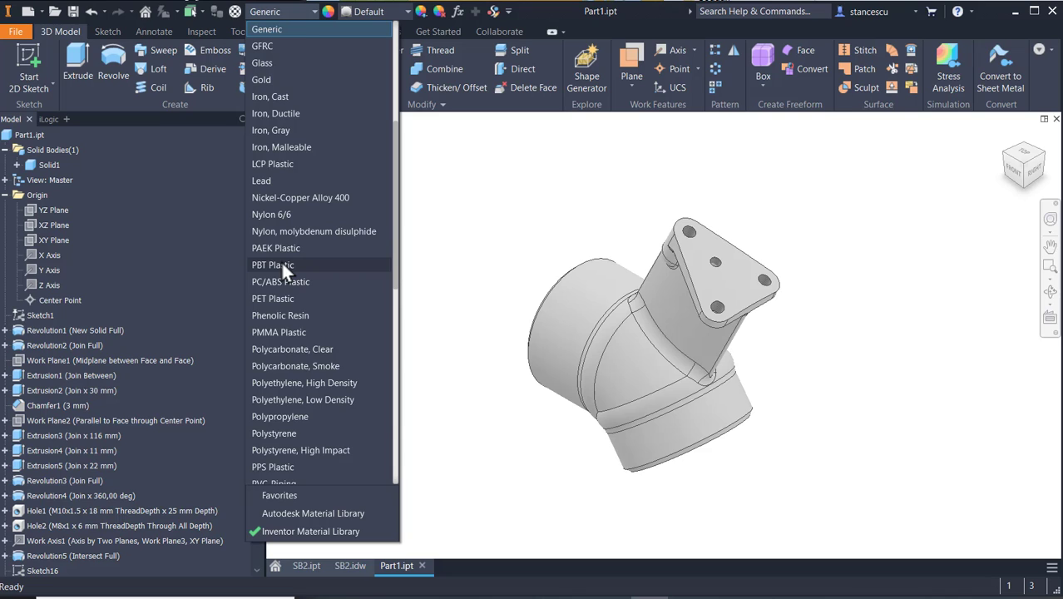
scroll(282, 265, down, 7)
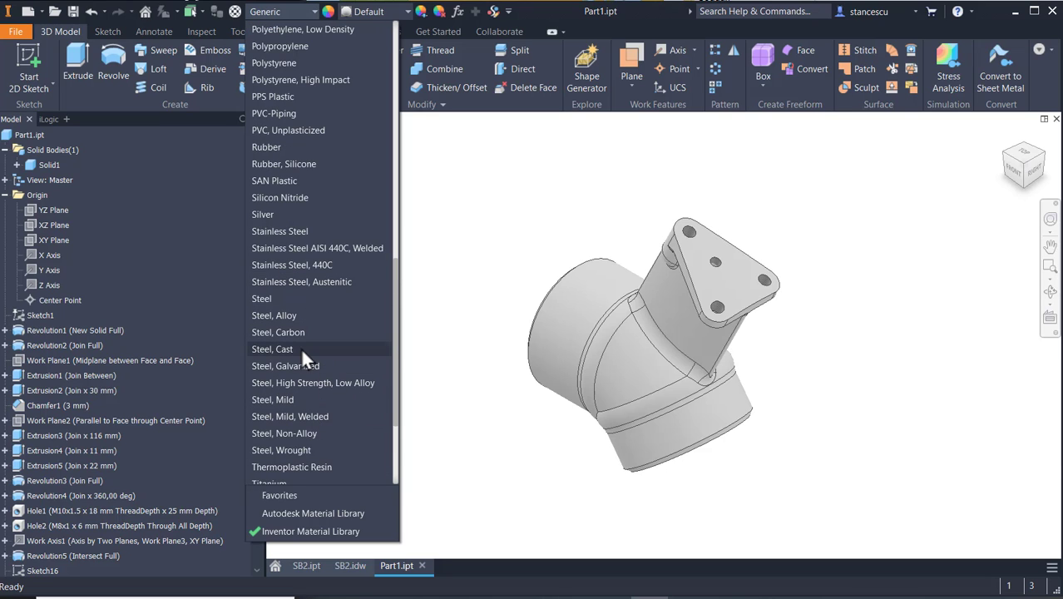
click(272, 349)
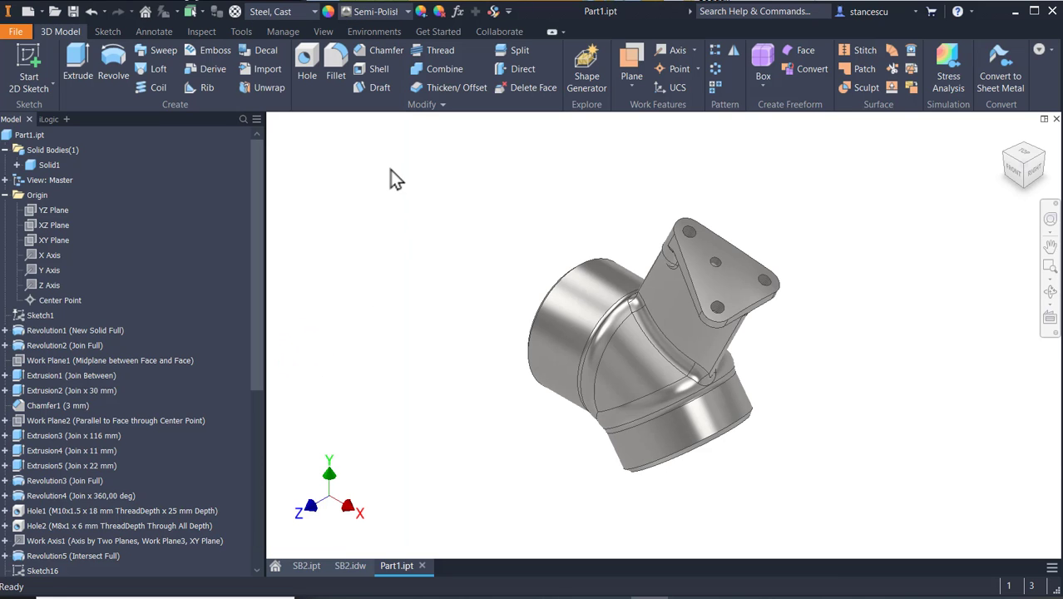
Change the part's appearance to Steel - Cast
click(399, 10)
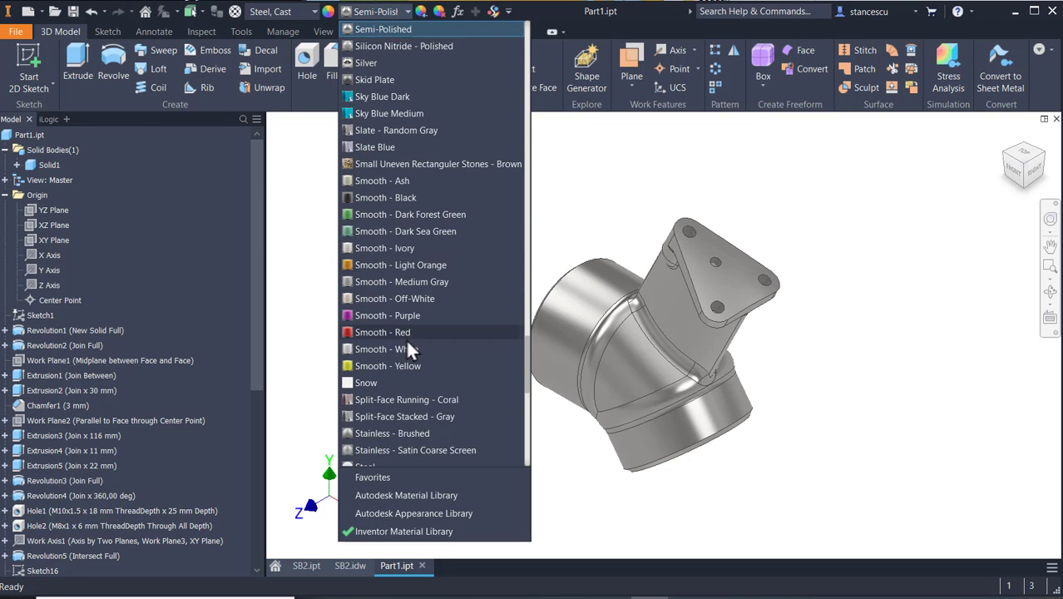
scroll(407, 338, down, 1)
click(393, 429)
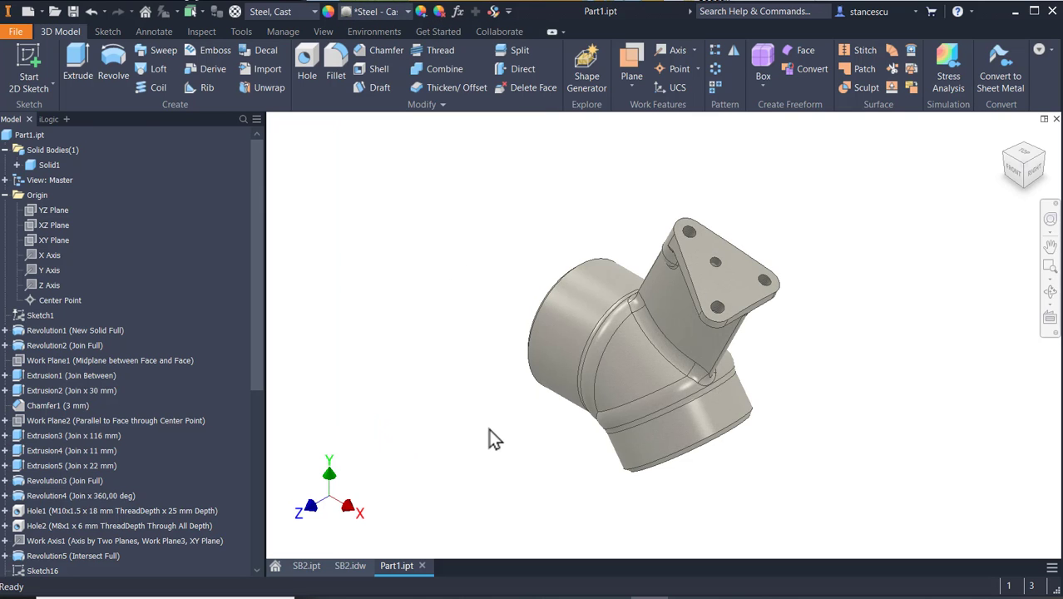
Select the end rim, chamfer, bore and inner shoulder faces of the elbow's first pipe opening together
shift+middle_drag(491, 441, 646, 393)
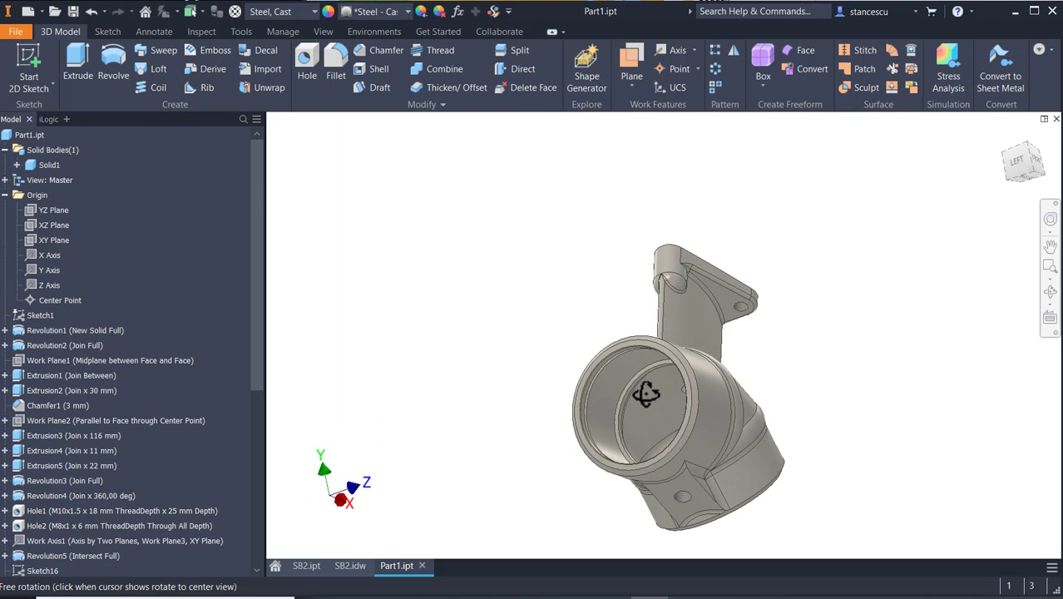
scroll(583, 341, down, 5)
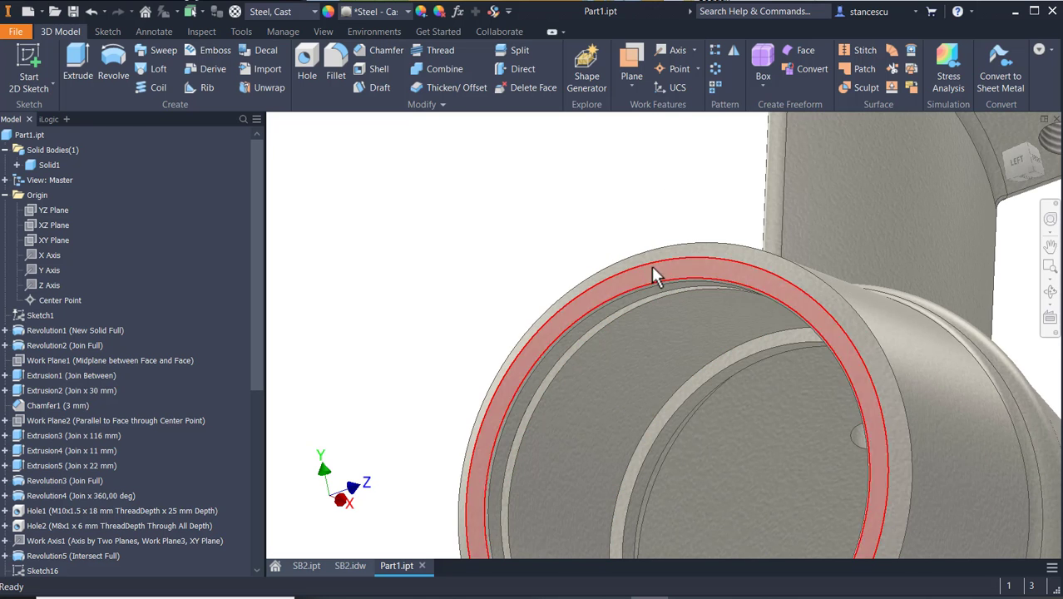
click(688, 249)
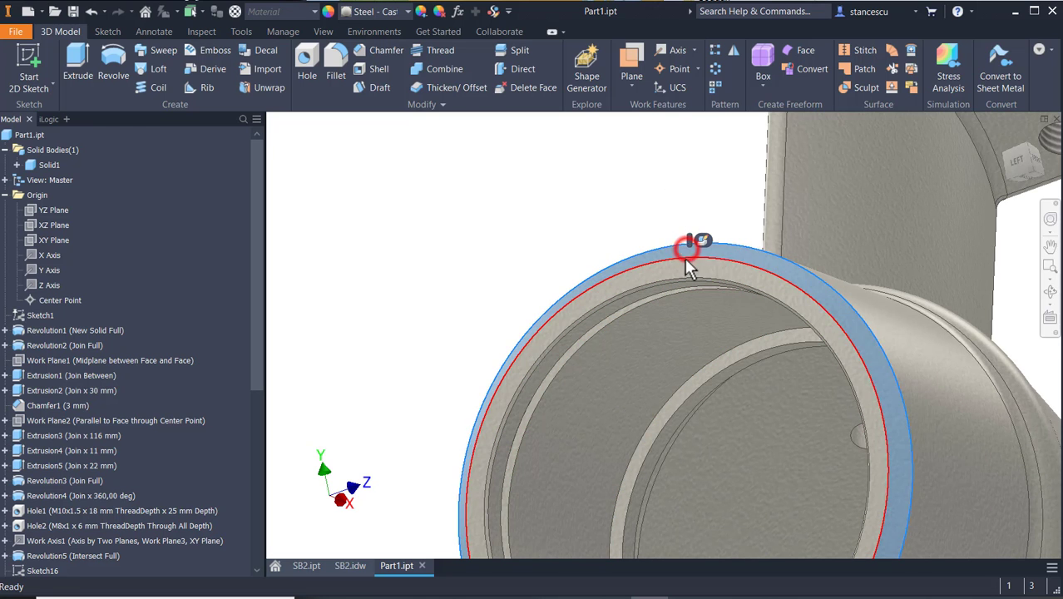
ctrl+click(682, 263)
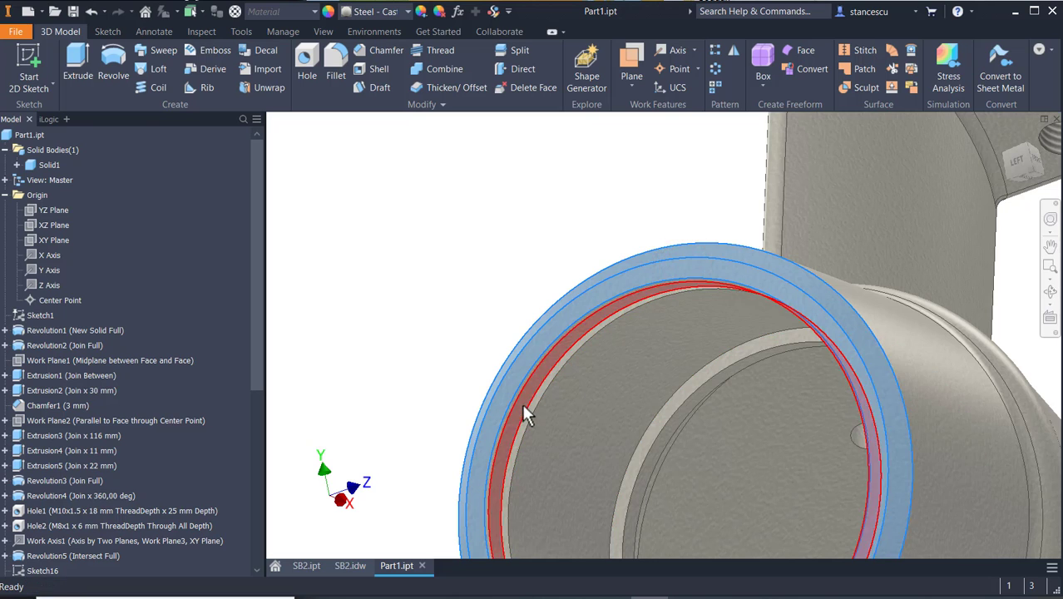
scroll(538, 383, down, 5)
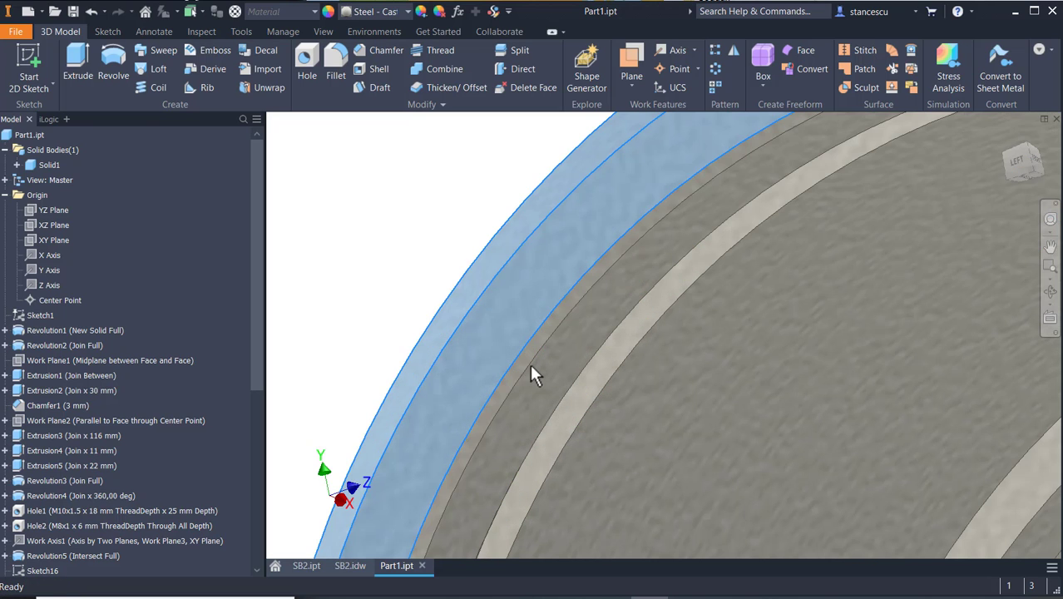
ctrl+click(532, 349)
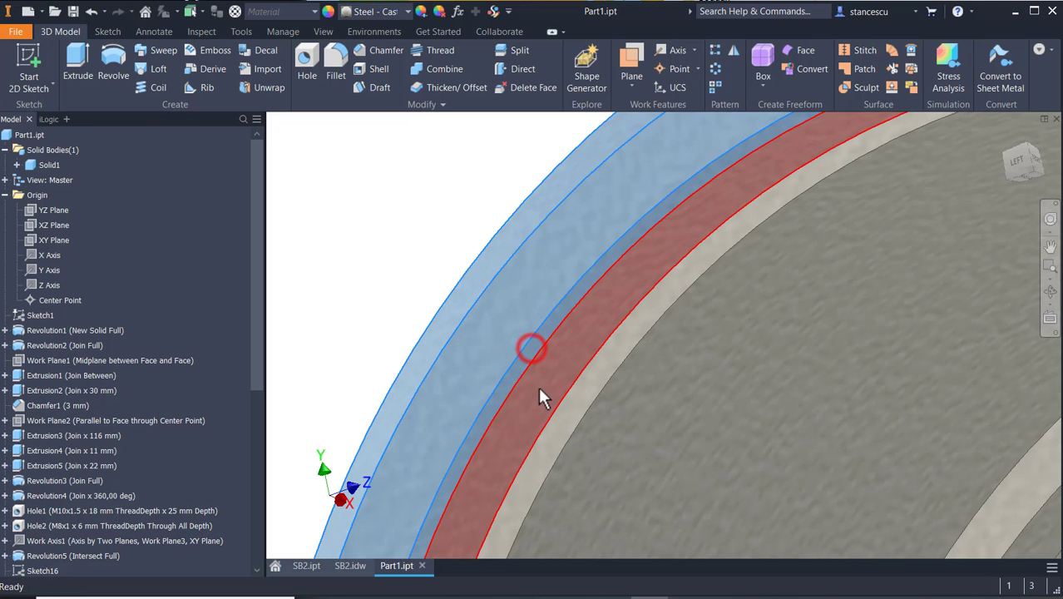
ctrl+click(539, 388)
ctrl+click(658, 429)
scroll(721, 429, up, 3)
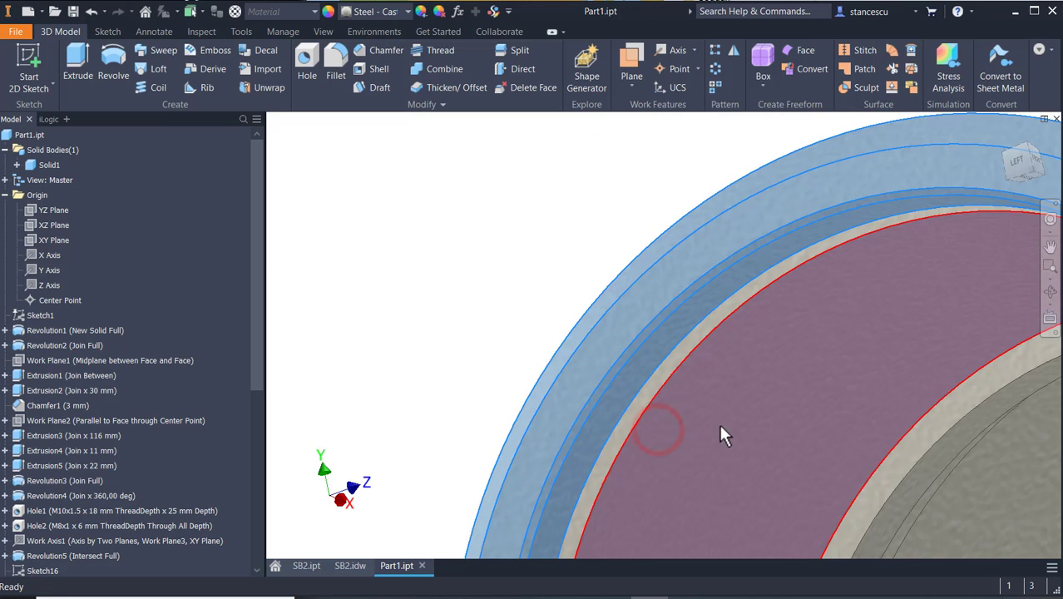
ctrl+click(955, 414)
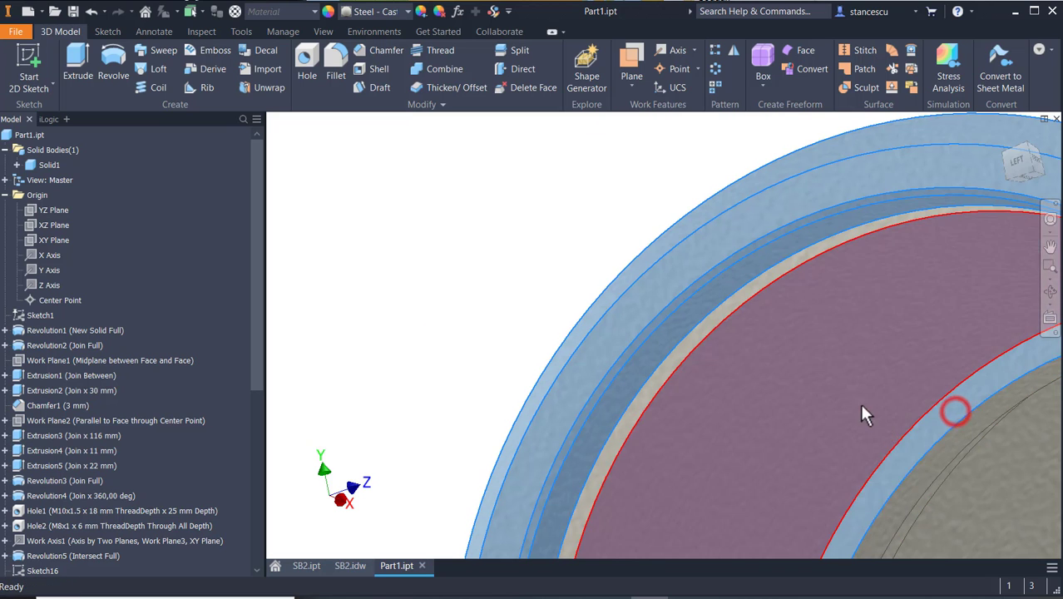
Add the outer chamfer, end rim and inner edge chamfer faces of the elbow's second pipe opening to the face selection
scroll(862, 407, up, 5)
middle_drag(862, 418, 767, 391)
shift+middle_drag(681, 353, 674, 325)
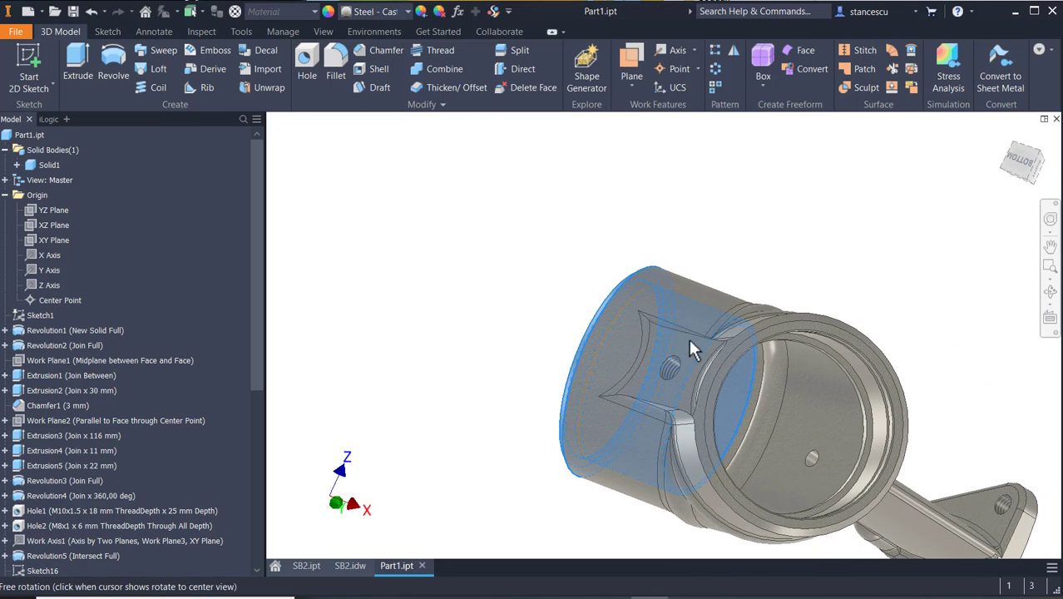
scroll(823, 347, up, 3)
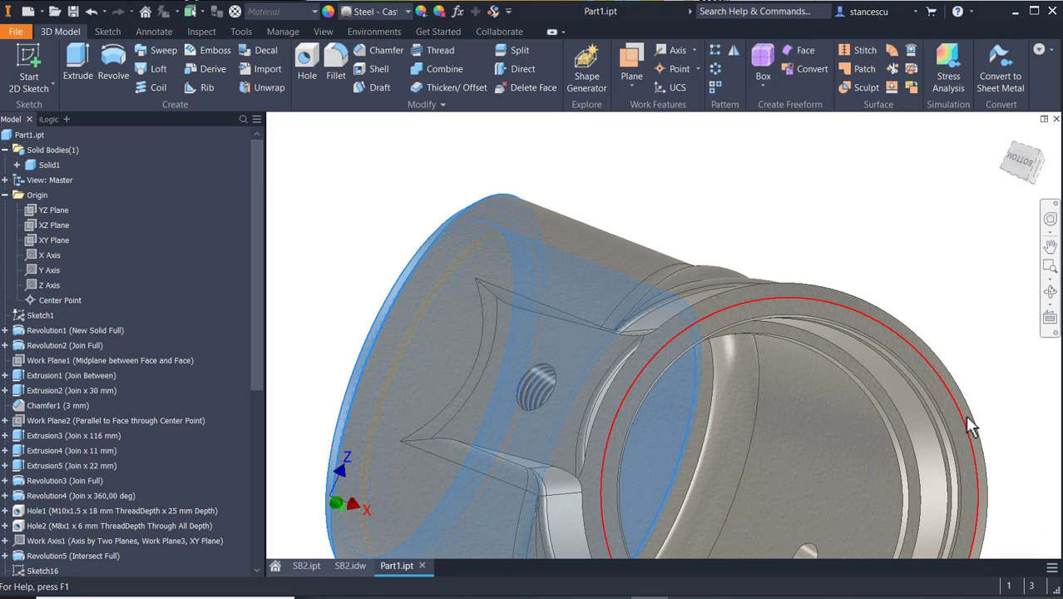
scroll(976, 423, up, 3)
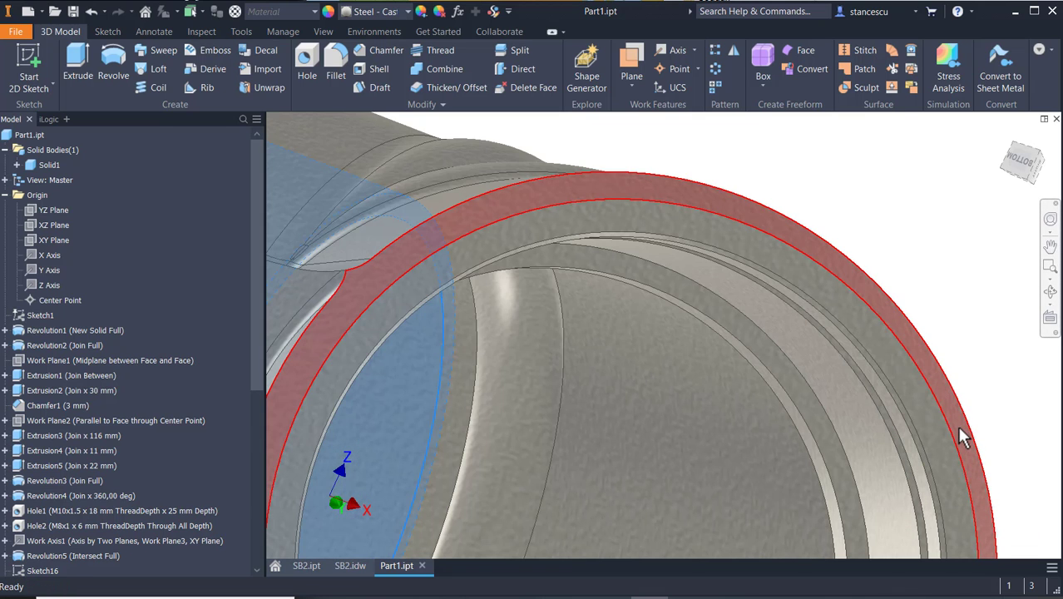
click(959, 428)
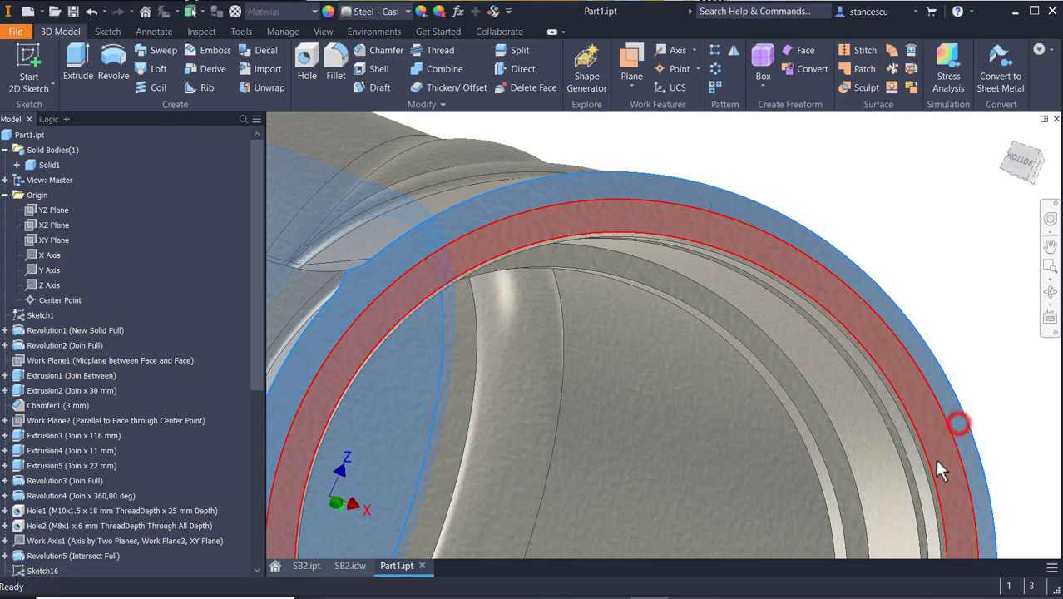
scroll(932, 437, up, 3)
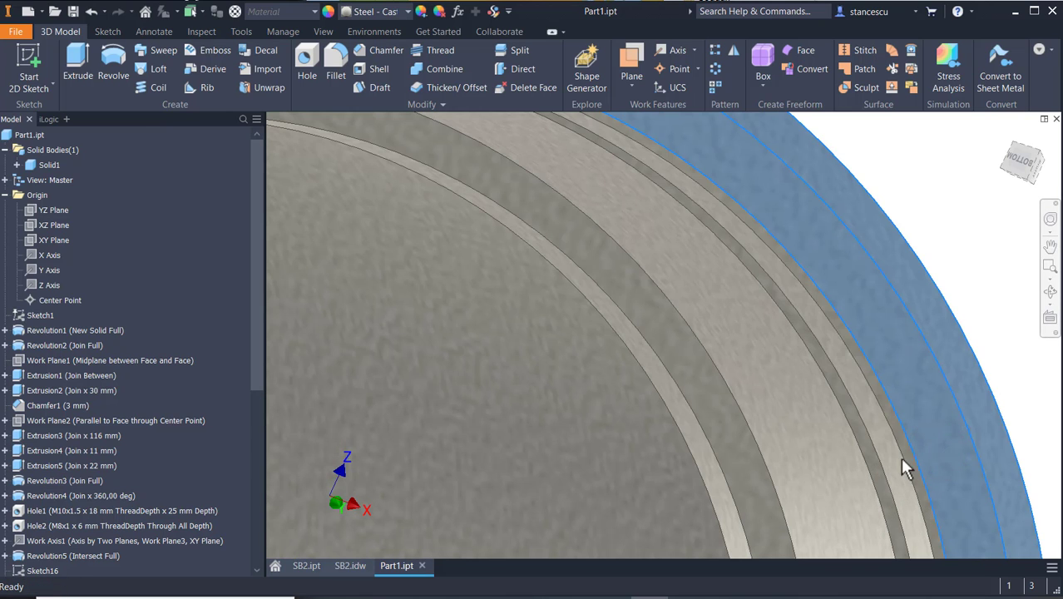
scroll(905, 462, up, 2)
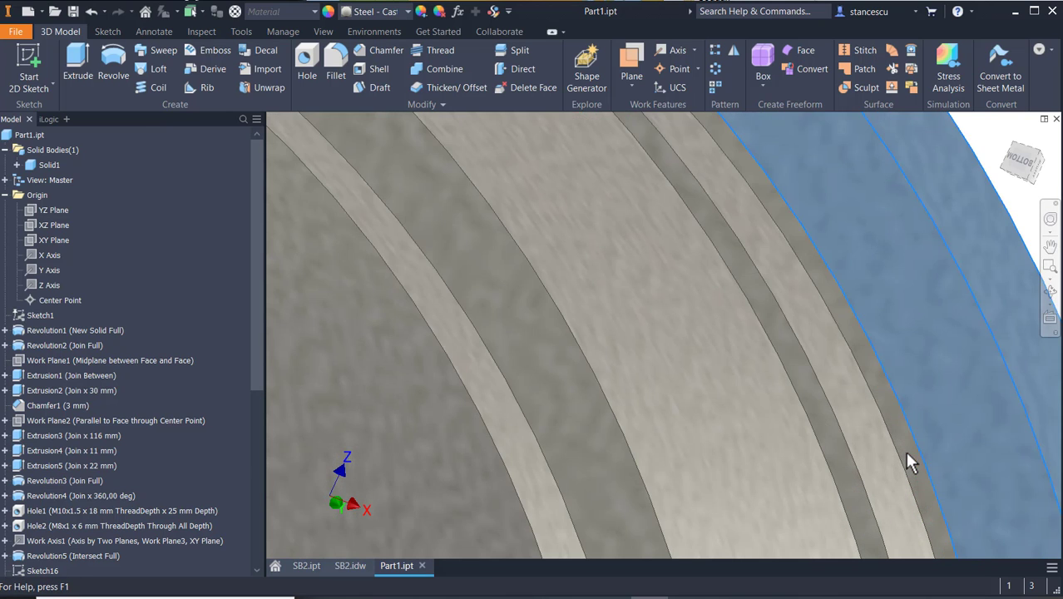
ctrl+click(909, 450)
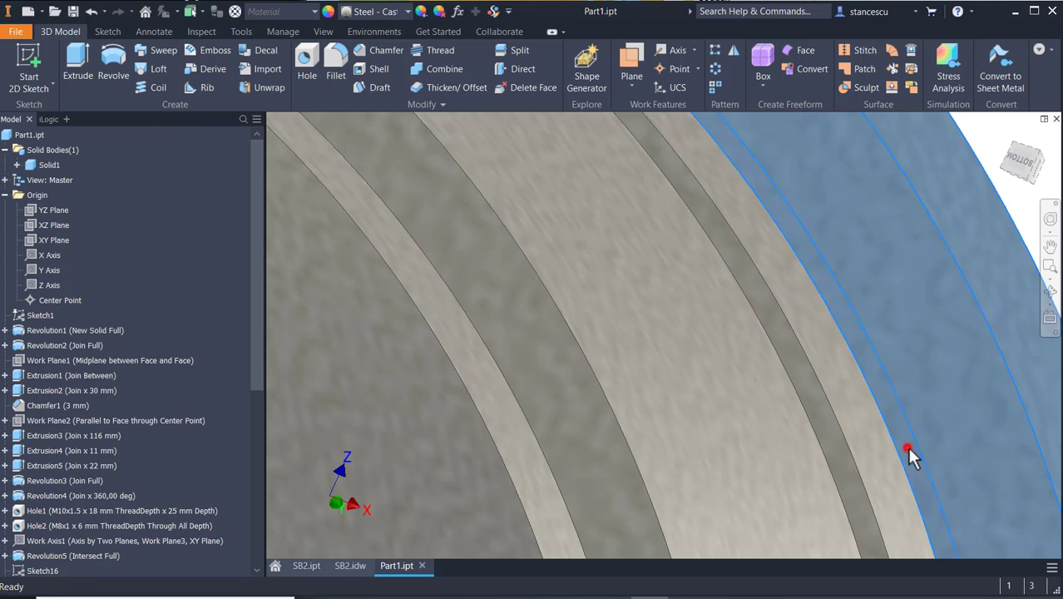
Extend the face selection with the second opening's narrow and wide bore faces and its inner shoulder face
scroll(812, 418, down, 2)
ctrl+click(836, 425)
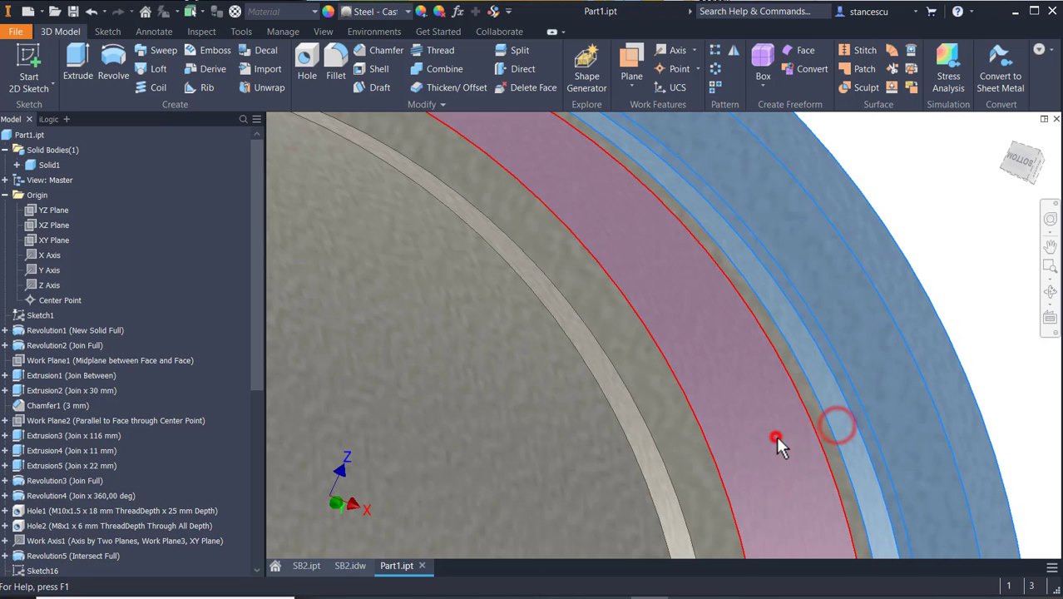
ctrl+click(776, 437)
ctrl+click(676, 446)
scroll(721, 410, down, 4)
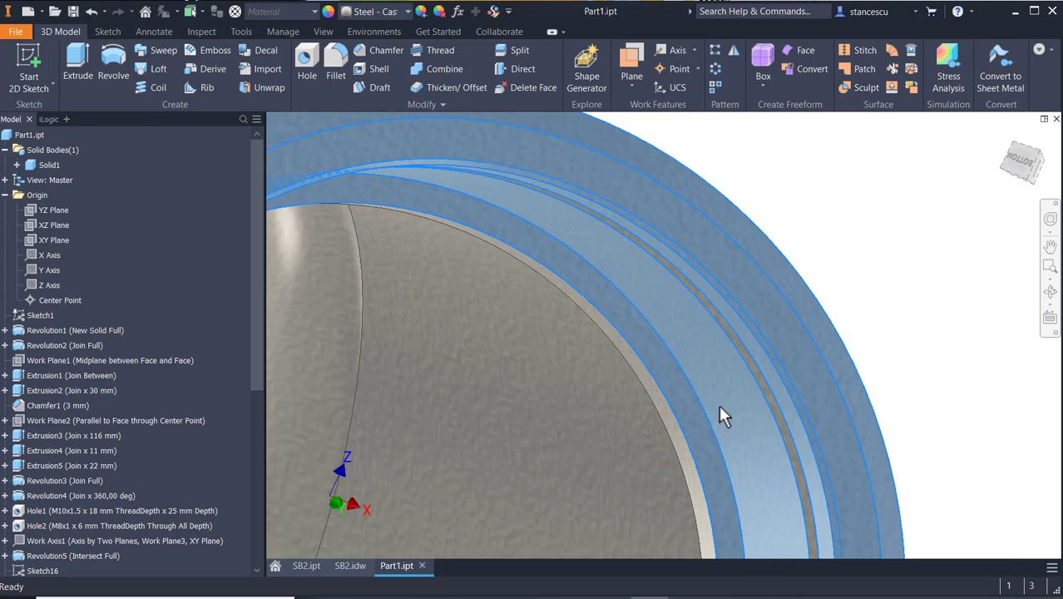
scroll(836, 356, down, 4)
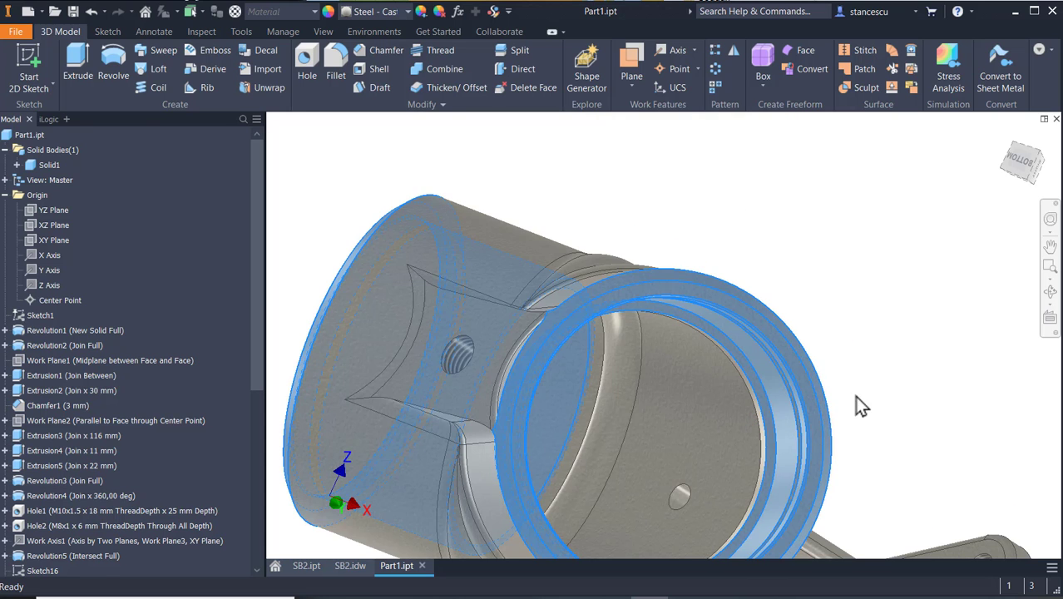
Include the triangular flange's outer face in the selection and give all the selected machined faces the polished steel appearance
middle_drag(857, 404, 745, 230)
scroll(809, 324, down, 4)
shift+middle_drag(809, 325, 749, 295)
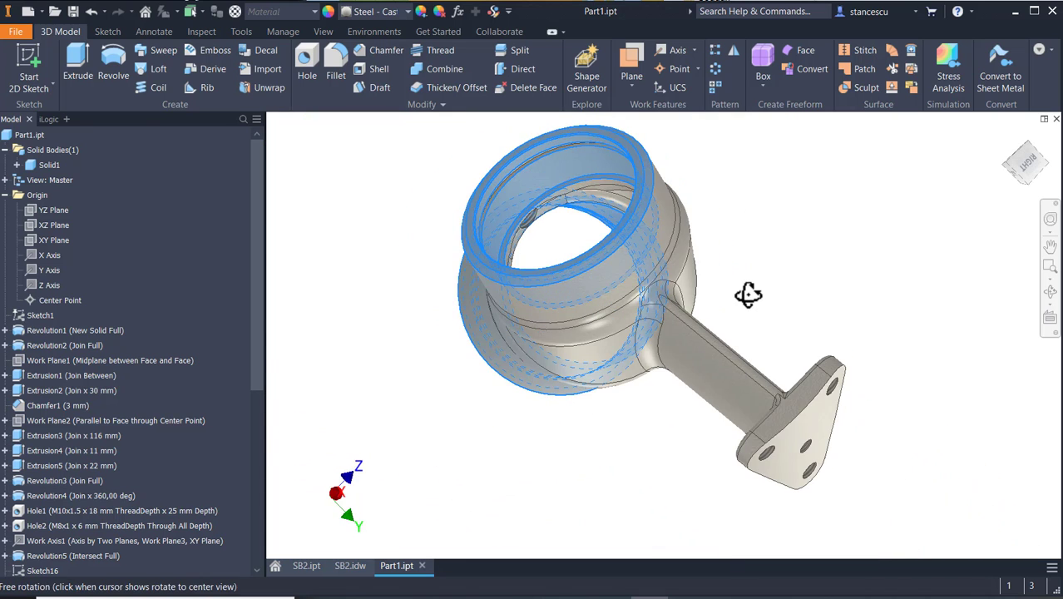
ctrl+click(819, 425)
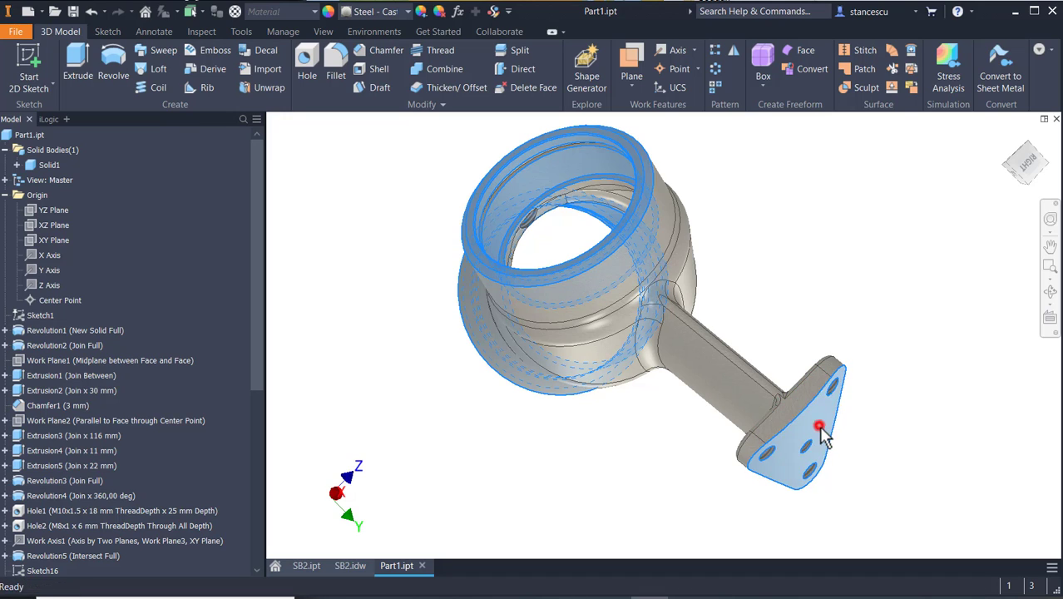
click(402, 13)
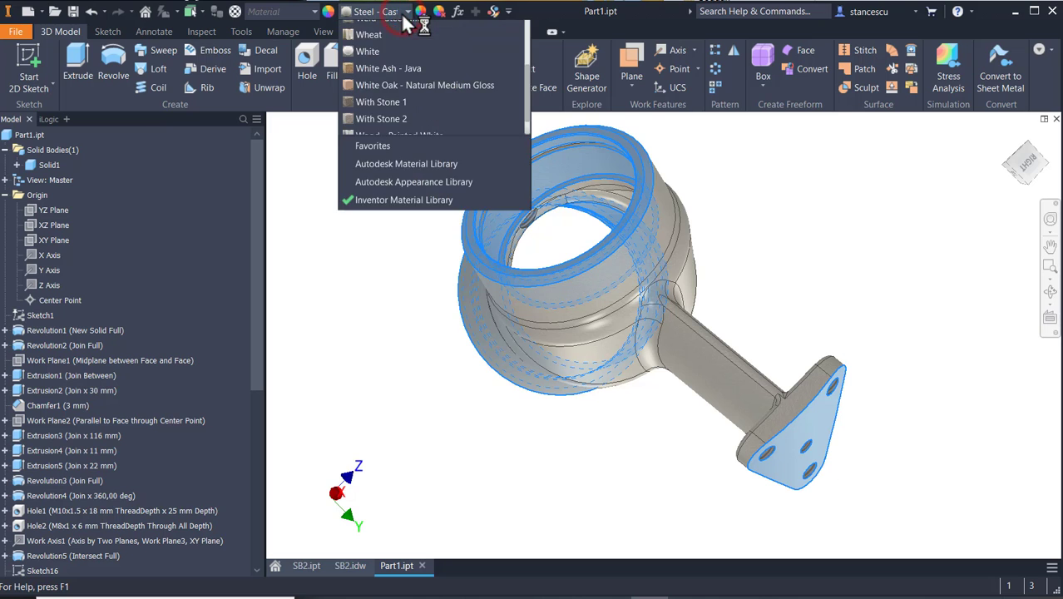
click(395, 45)
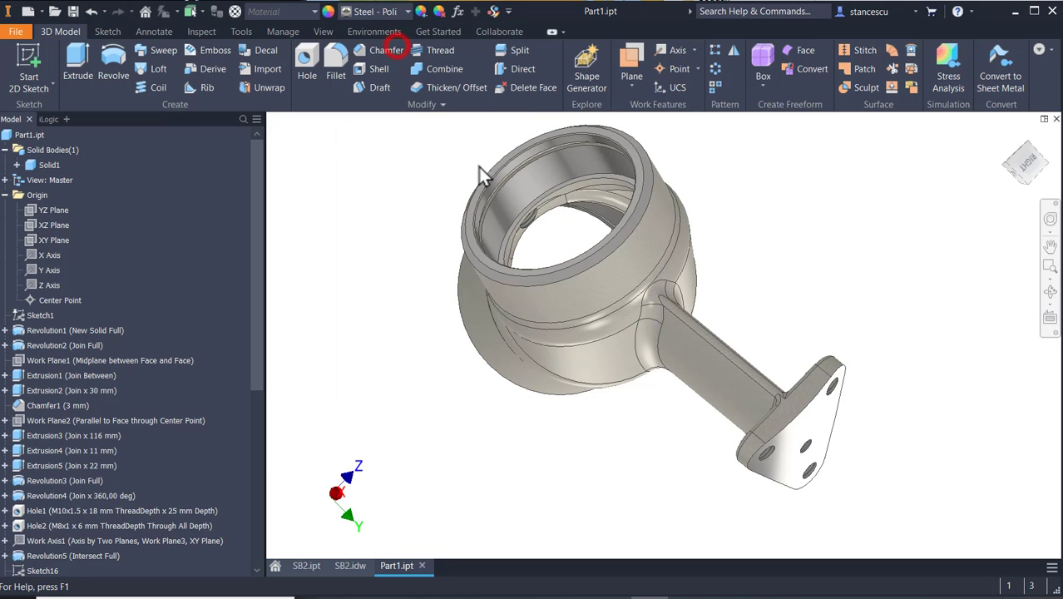
Return the part to its home view and compare it with the reference render of the elbow
key(F6)
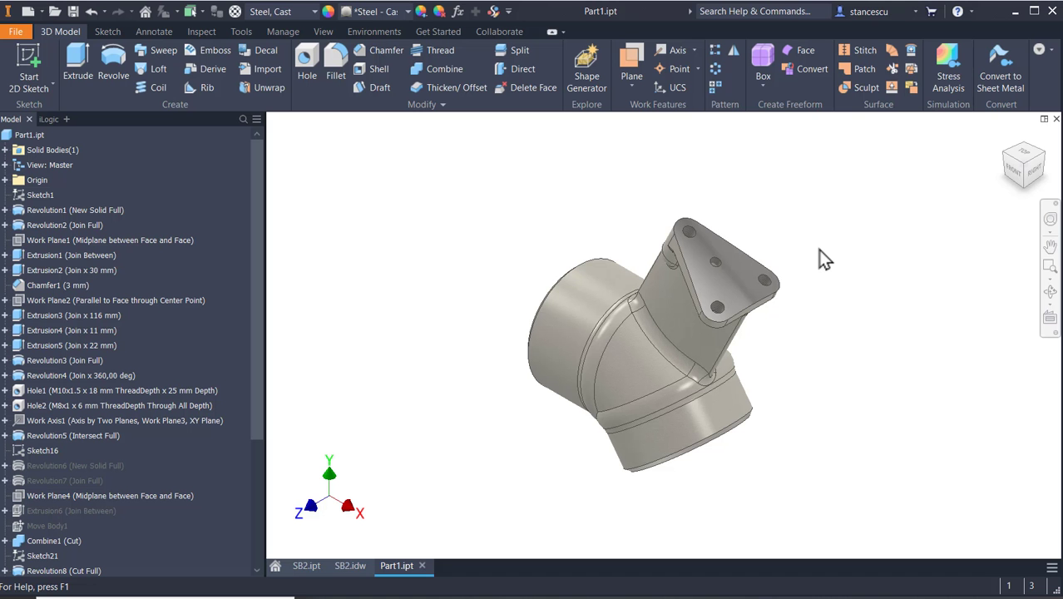
click(820, 251)
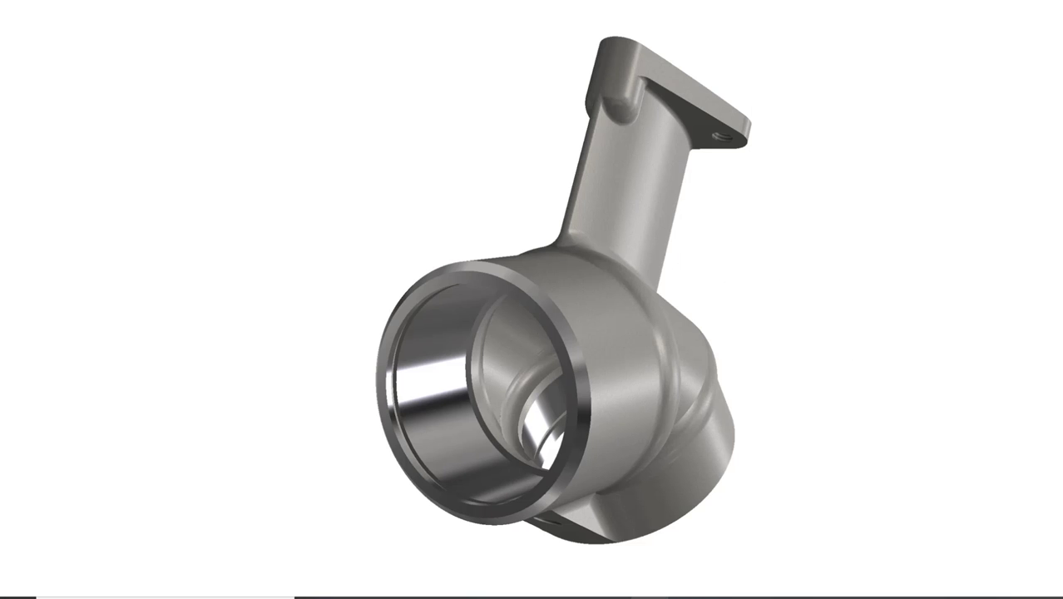
click(651, 597)
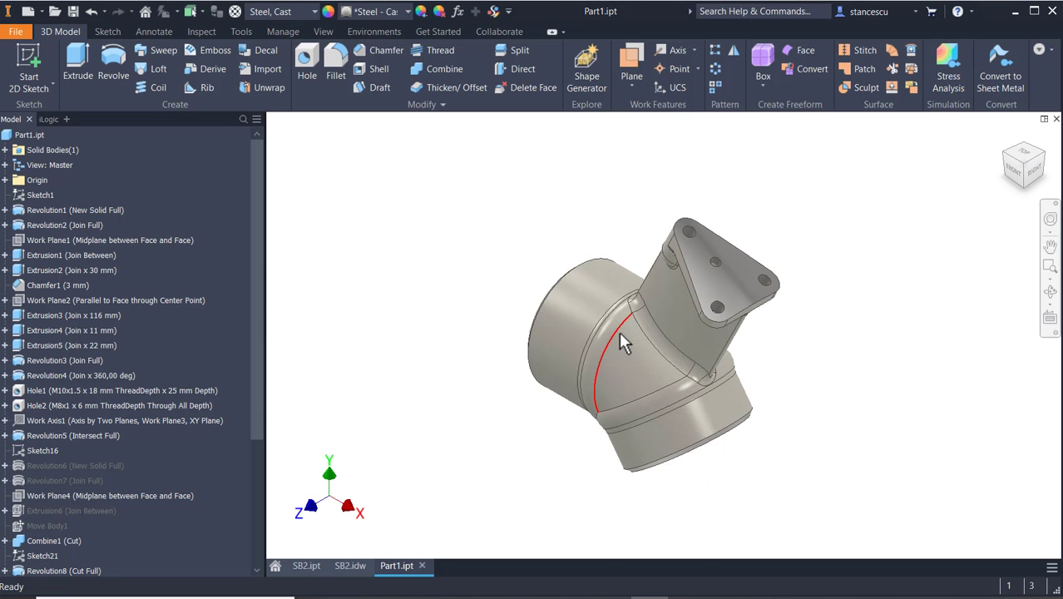
scroll(620, 331, up, 3)
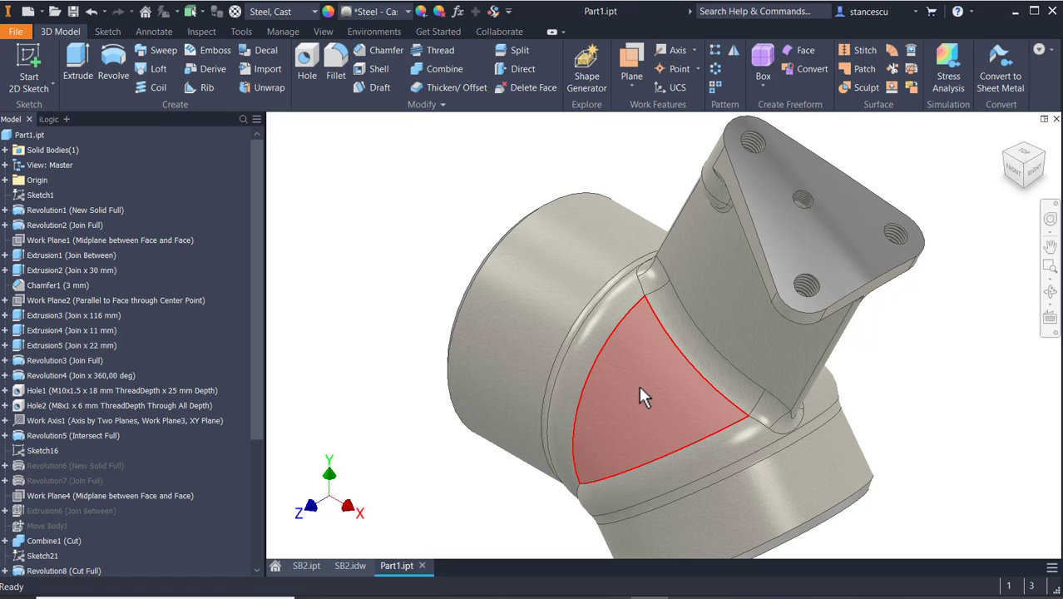
scroll(483, 317, down, 3)
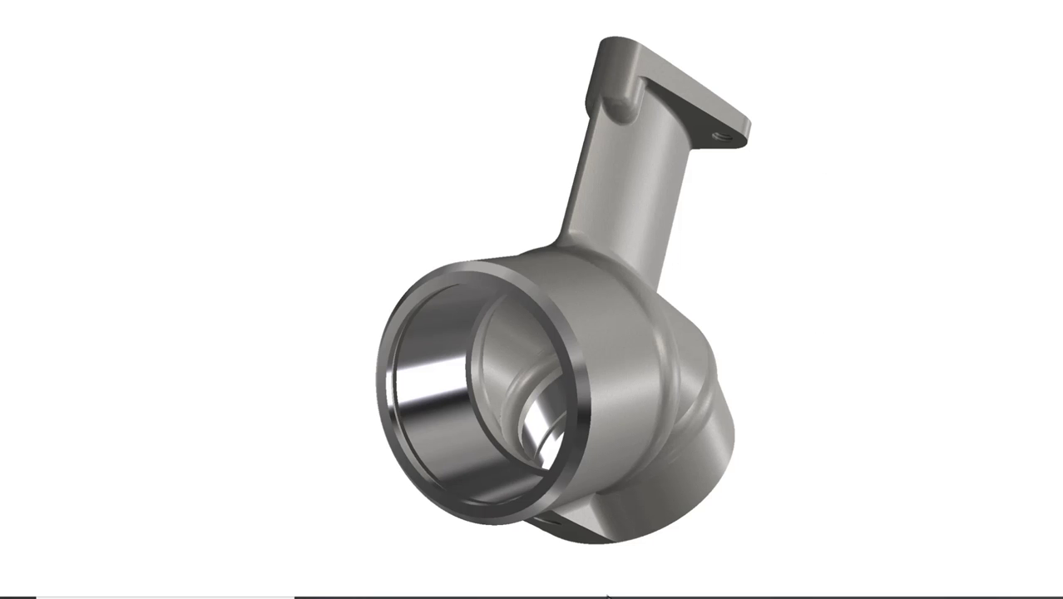
click(649, 596)
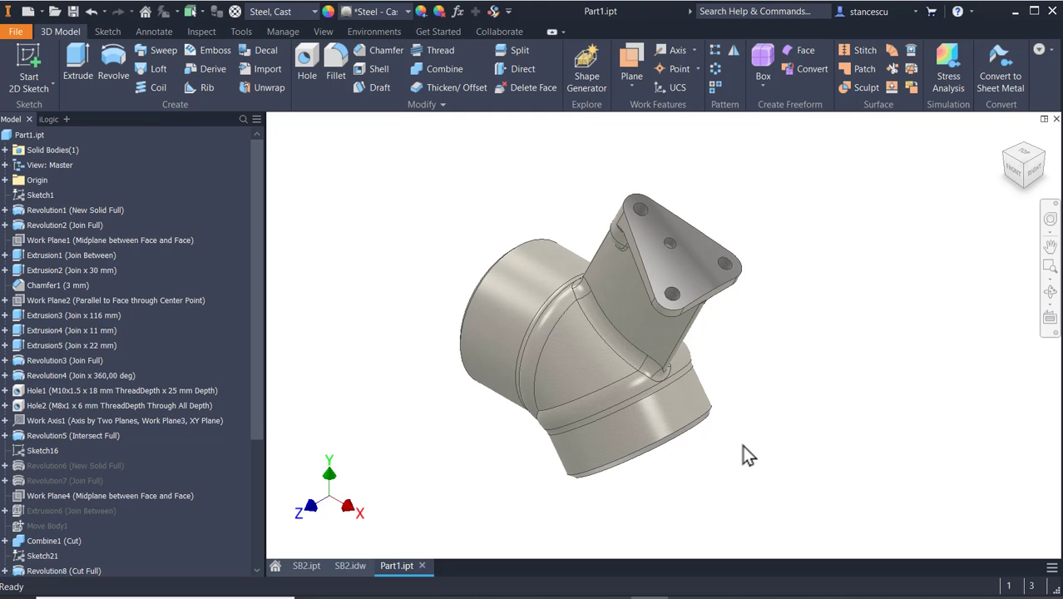
Switch to perspective projection and orient the part as in the reference render, looking into the first opening with the flange above
shift+middle_drag(743, 452, 861, 460)
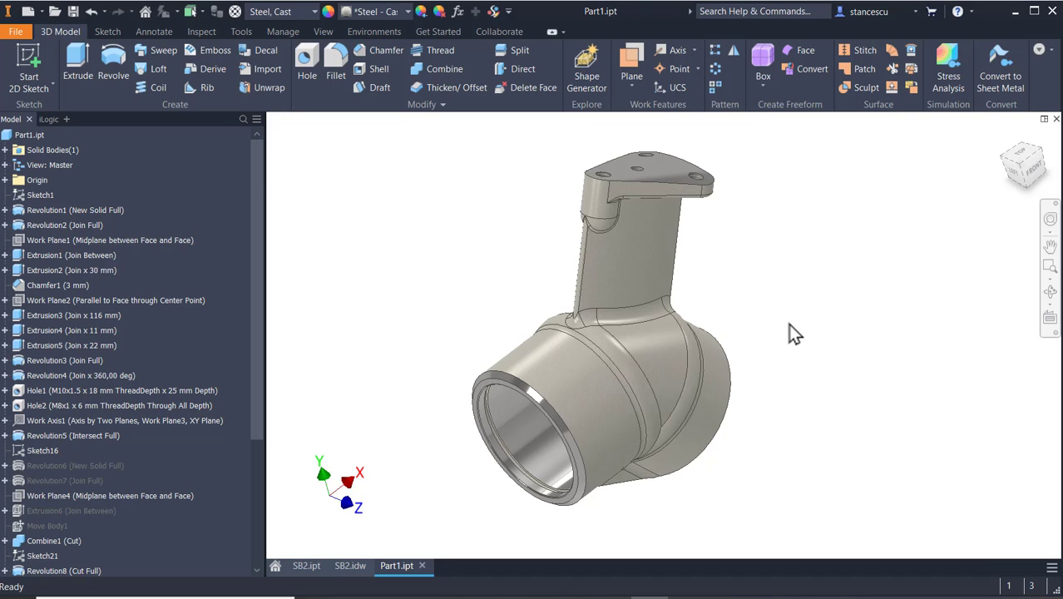
middle_drag(772, 381, 849, 364)
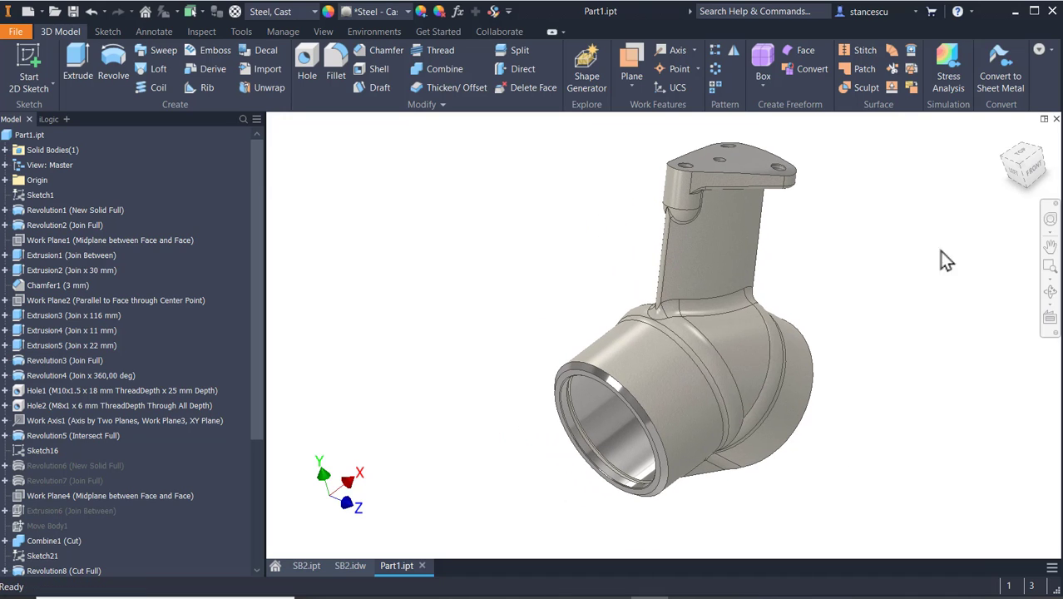
right_click(1017, 171)
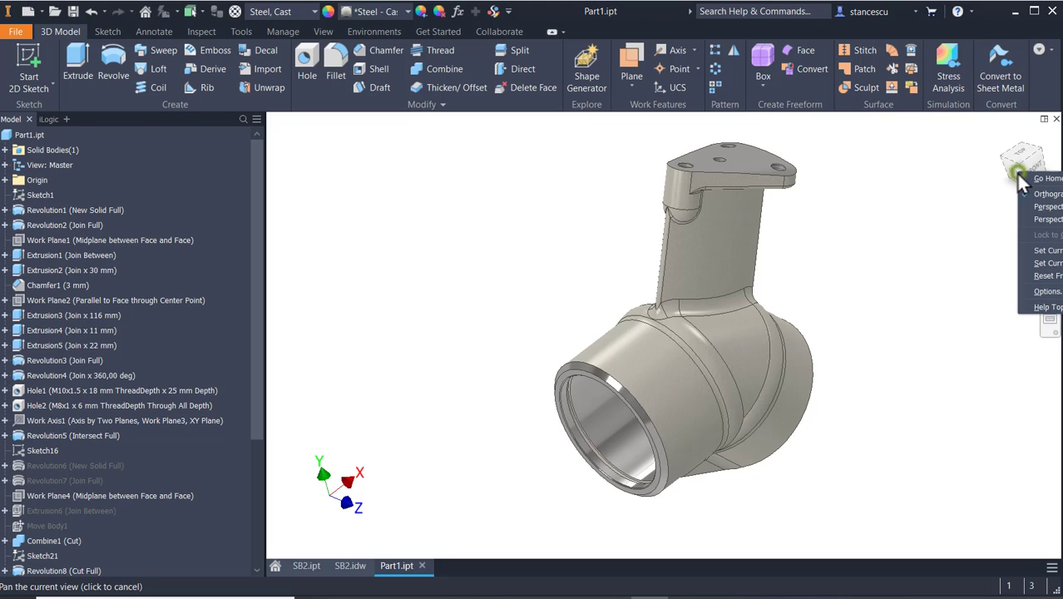
click(1040, 178)
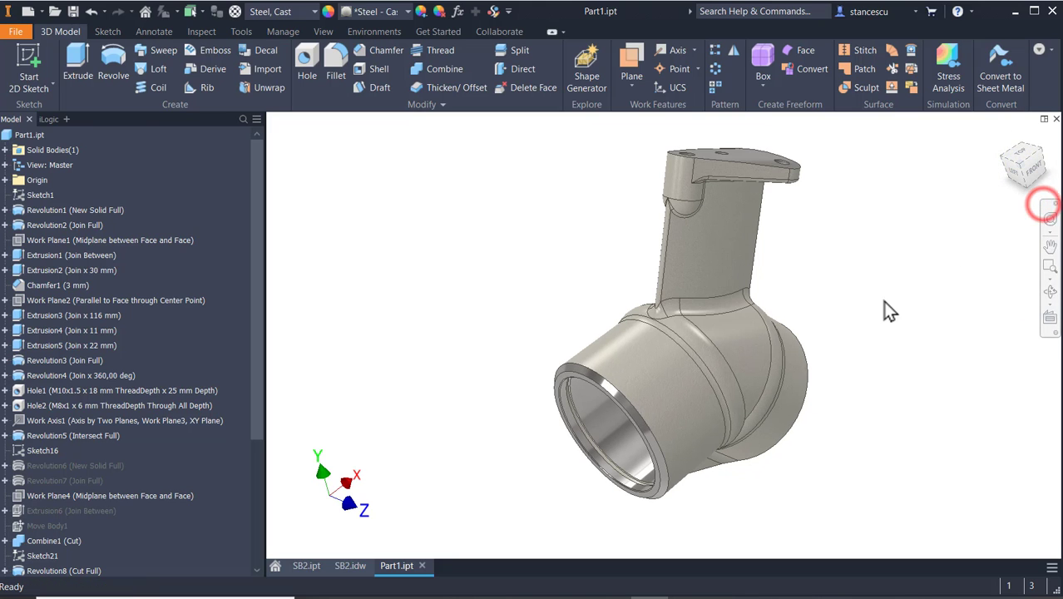
shift+middle_drag(848, 432, 872, 411)
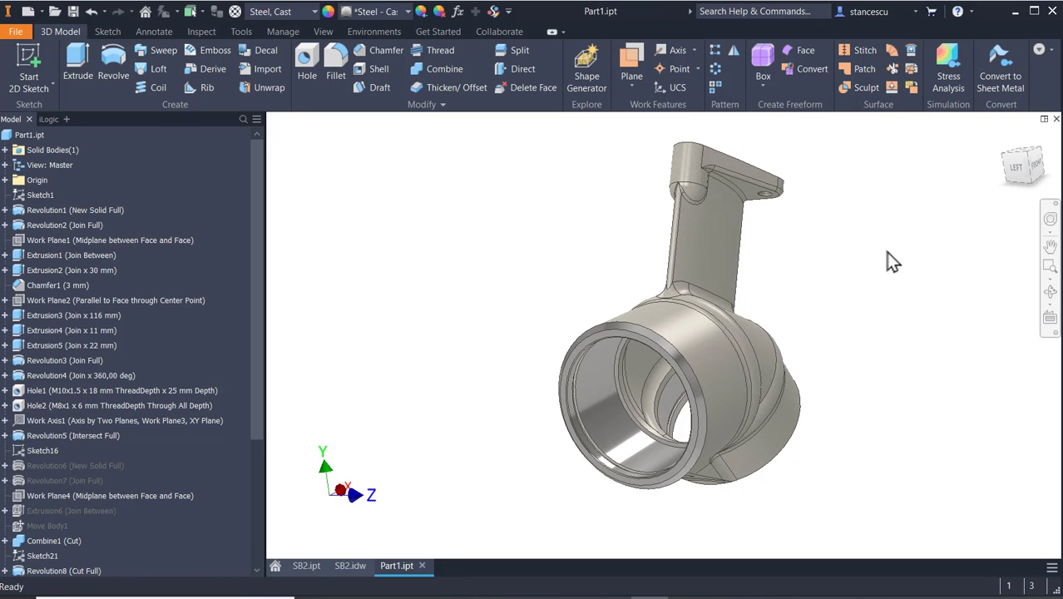
middle_drag(866, 316, 913, 308)
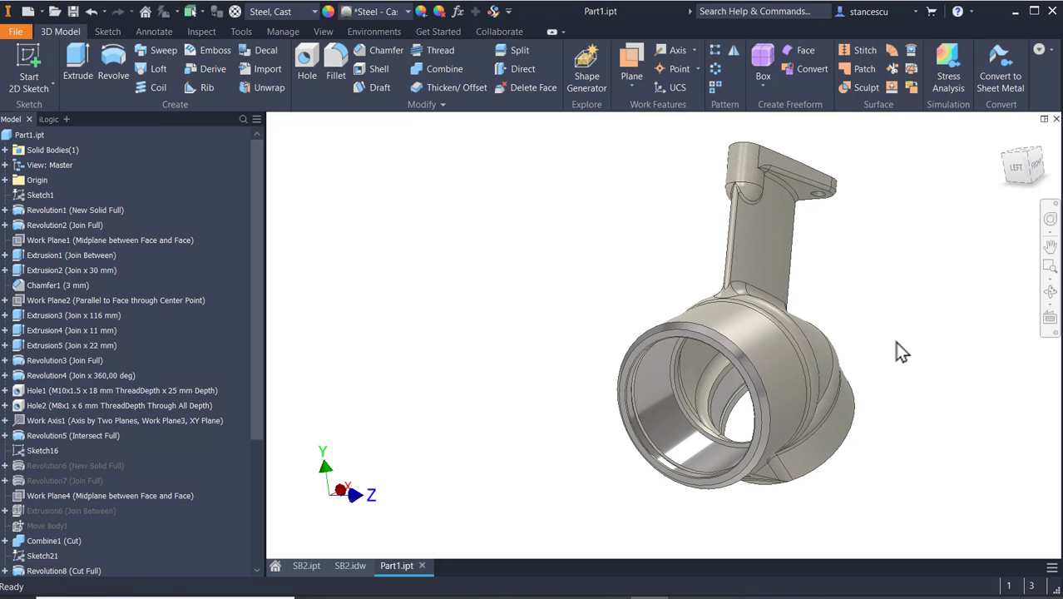
shift+middle_drag(896, 345, 892, 342)
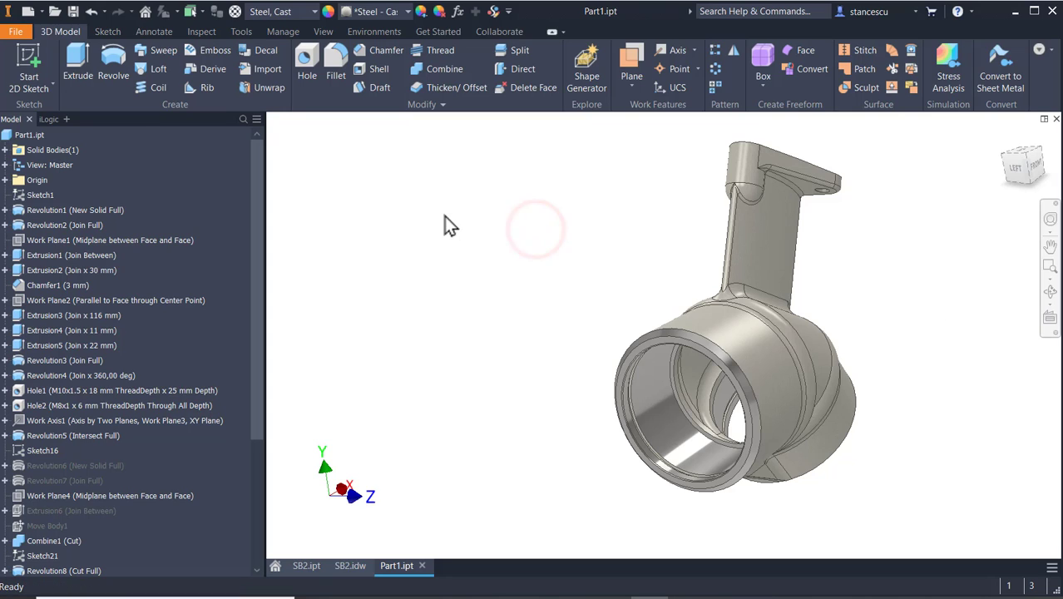
Display the part in the Realistic visual style with the Two Lights lighting style
click(323, 31)
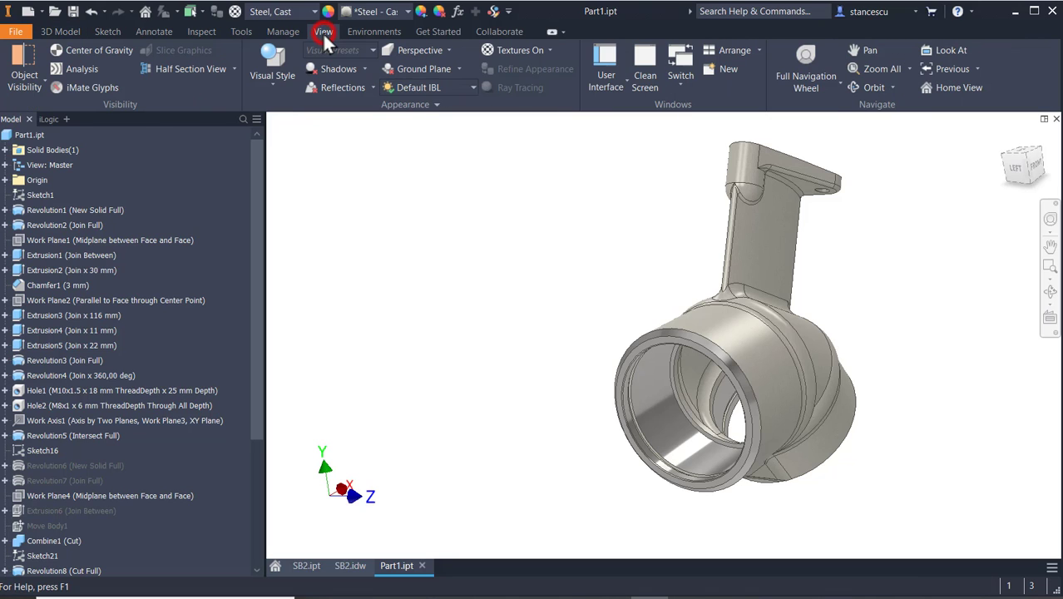
click(276, 88)
click(278, 115)
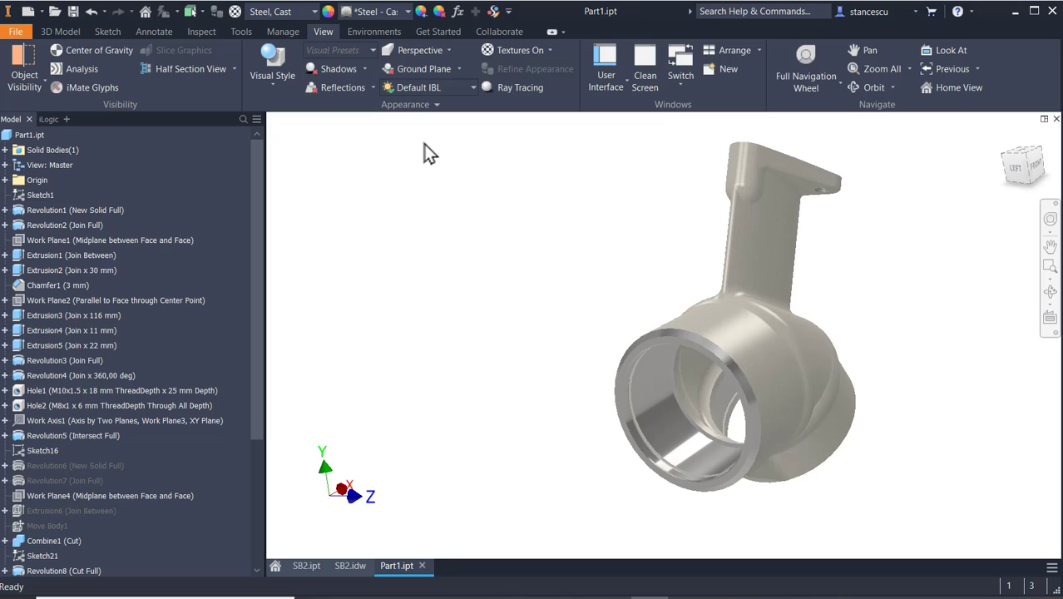
click(419, 90)
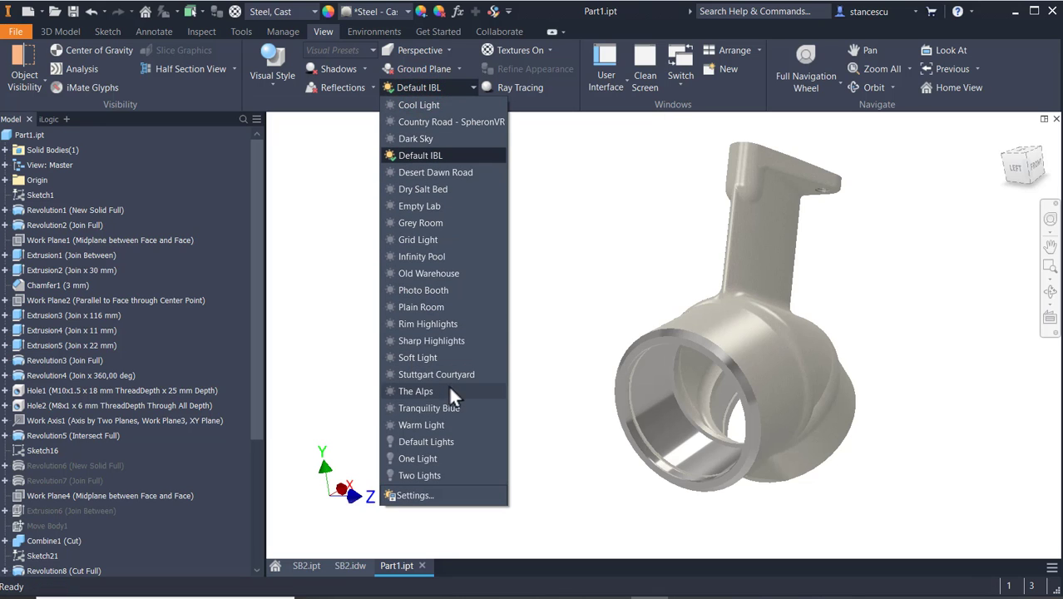
click(421, 475)
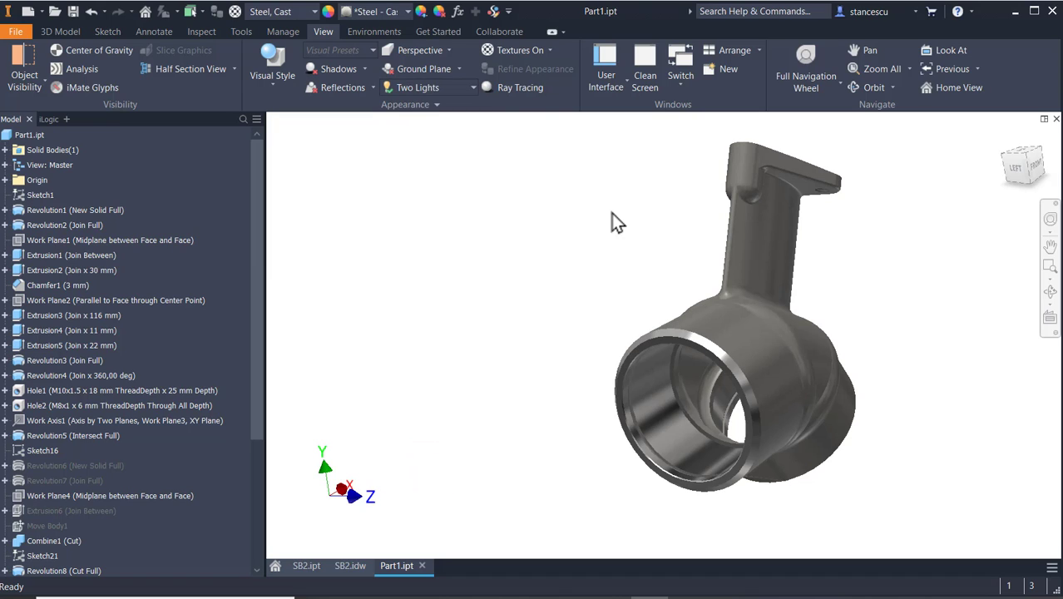
Open the Two Lights style settings and adjust Light1's vertical position above mid-range so the first opening's rim shines
click(420, 89)
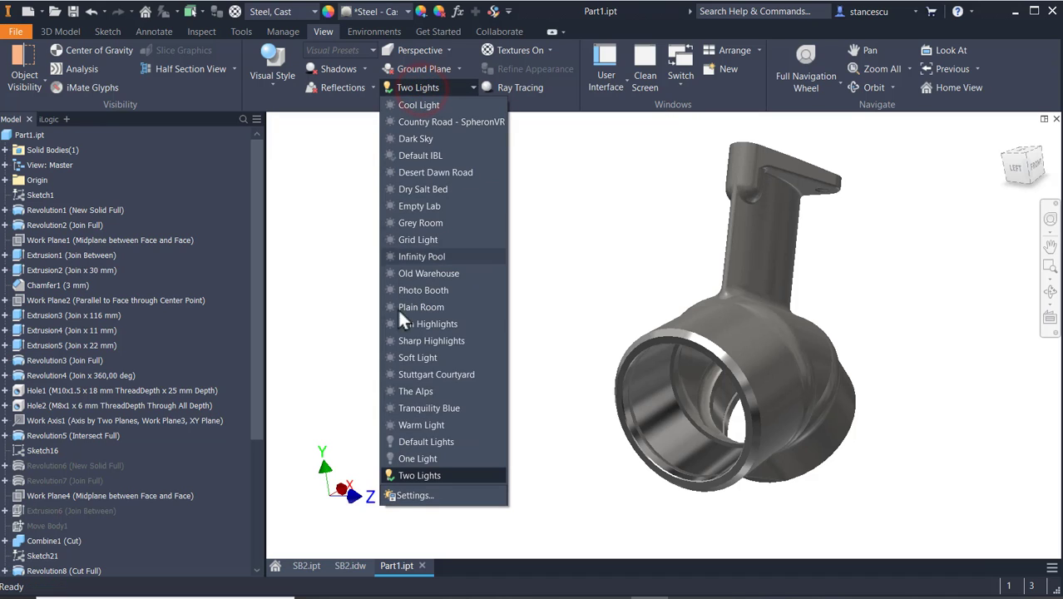
click(414, 496)
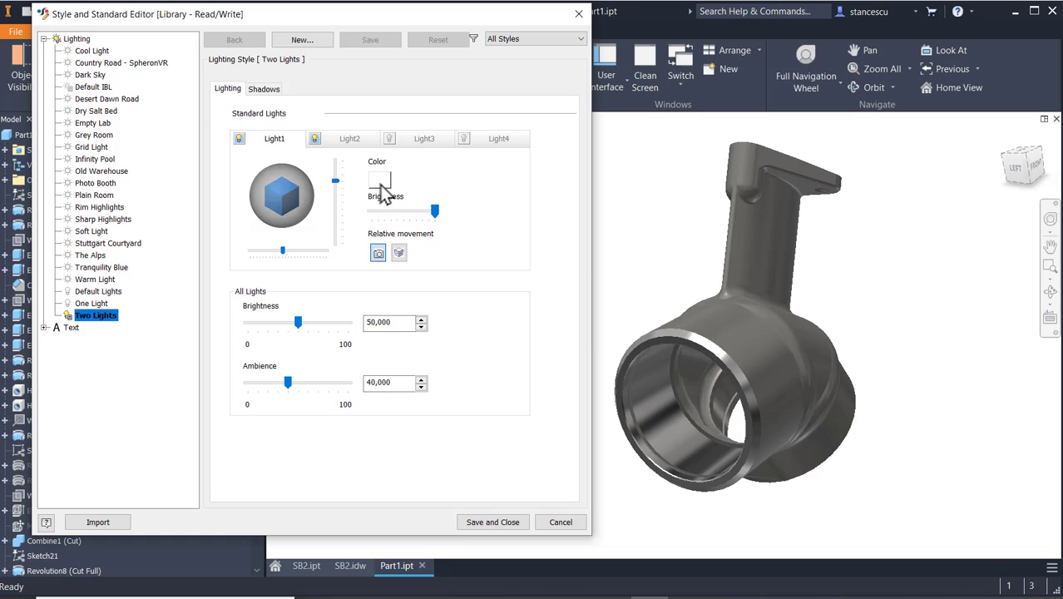
click(335, 179)
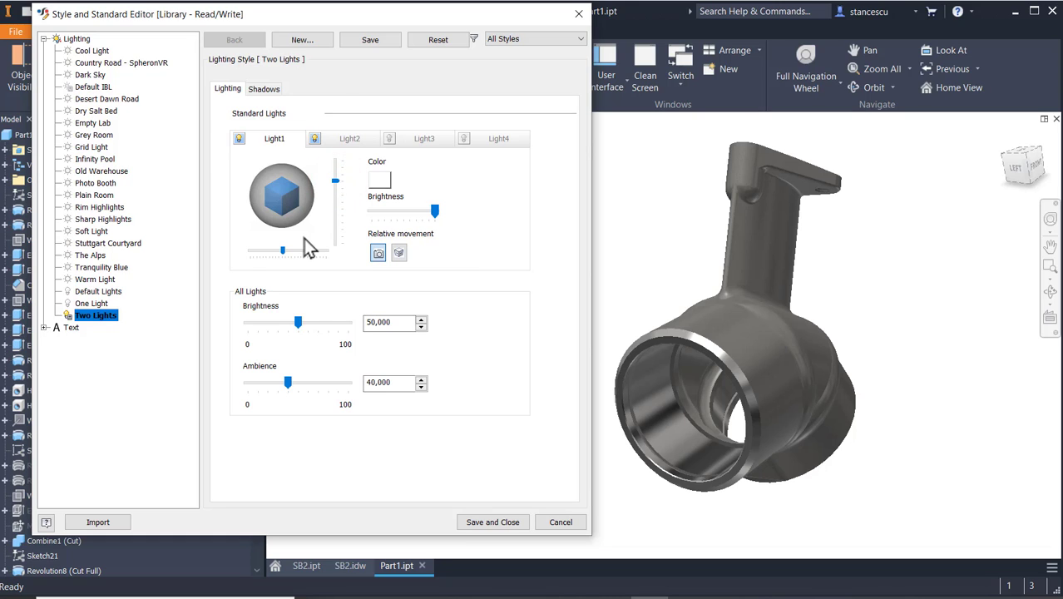
mouse_move(316, 258)
key(Down)
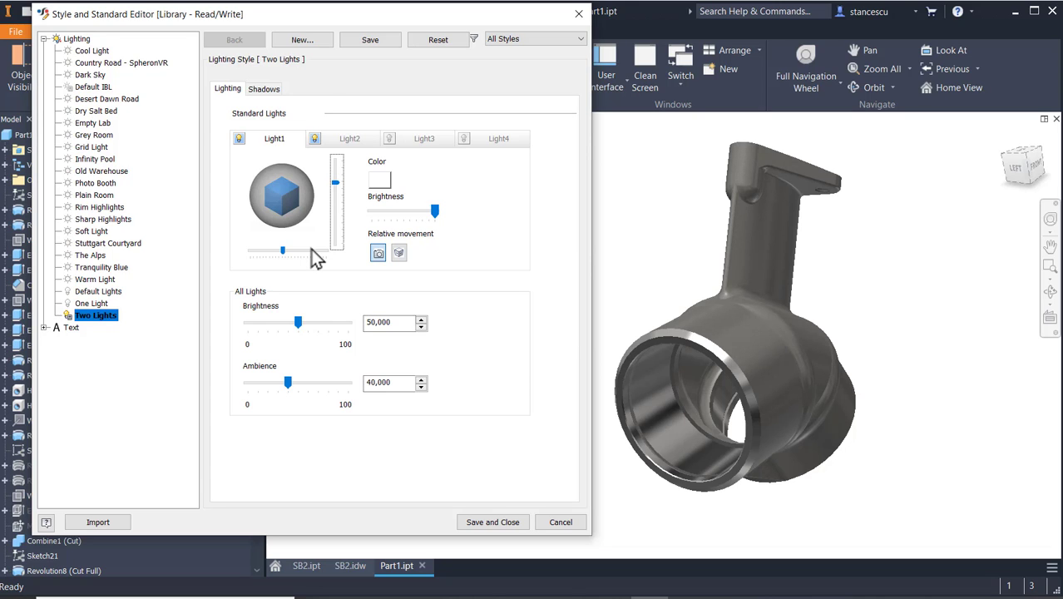
key(Down)
key(Down)
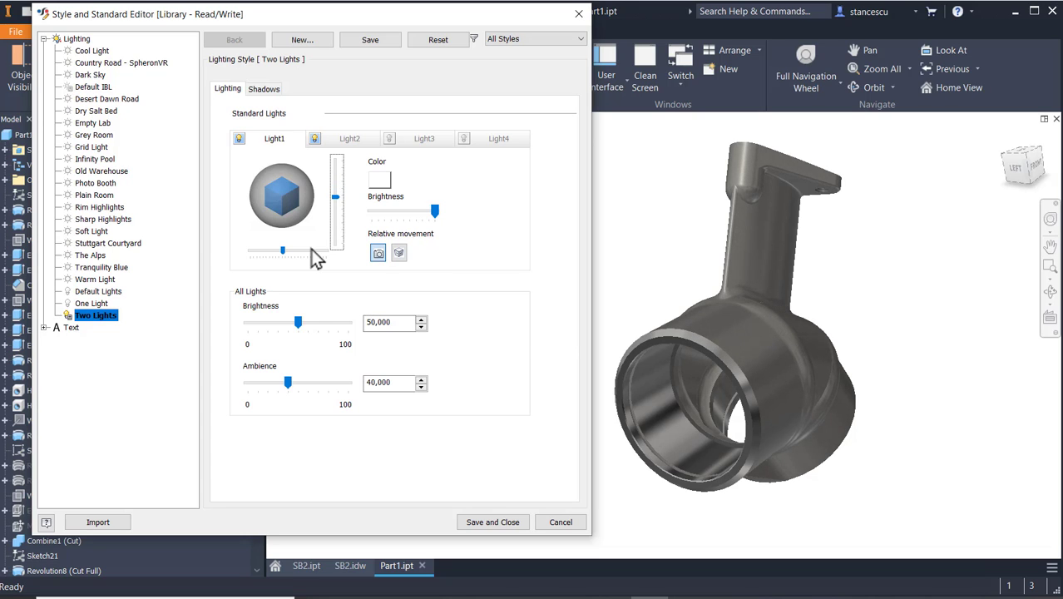
key(Up)
key(Up)
key(Up)
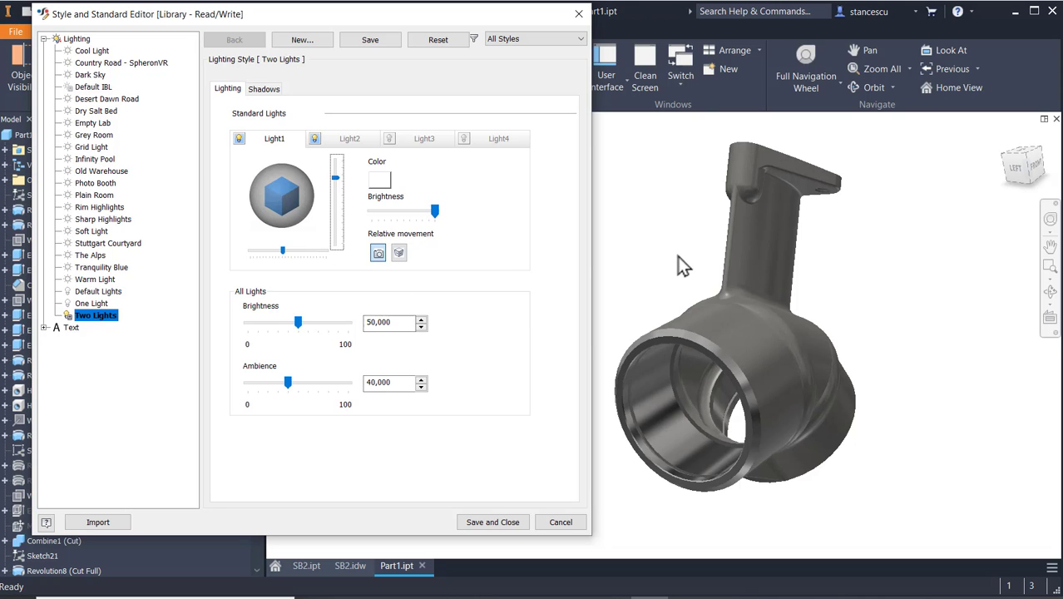
key(Down)
key(Down)
key(Down)
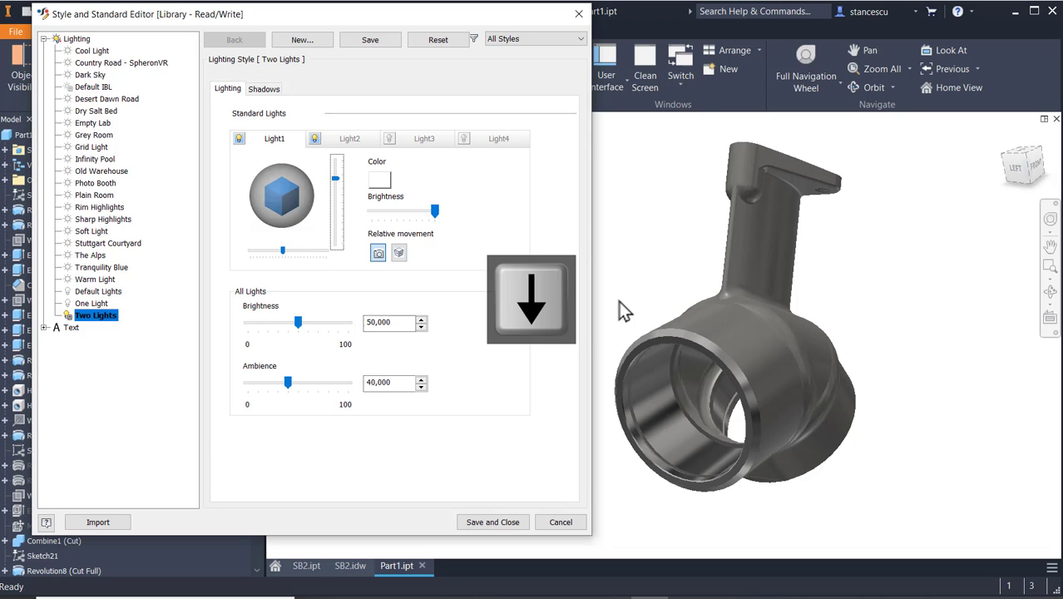
key(Down)
key(Down)
key(Down)
key(Down)
key(Down)
key(Down)
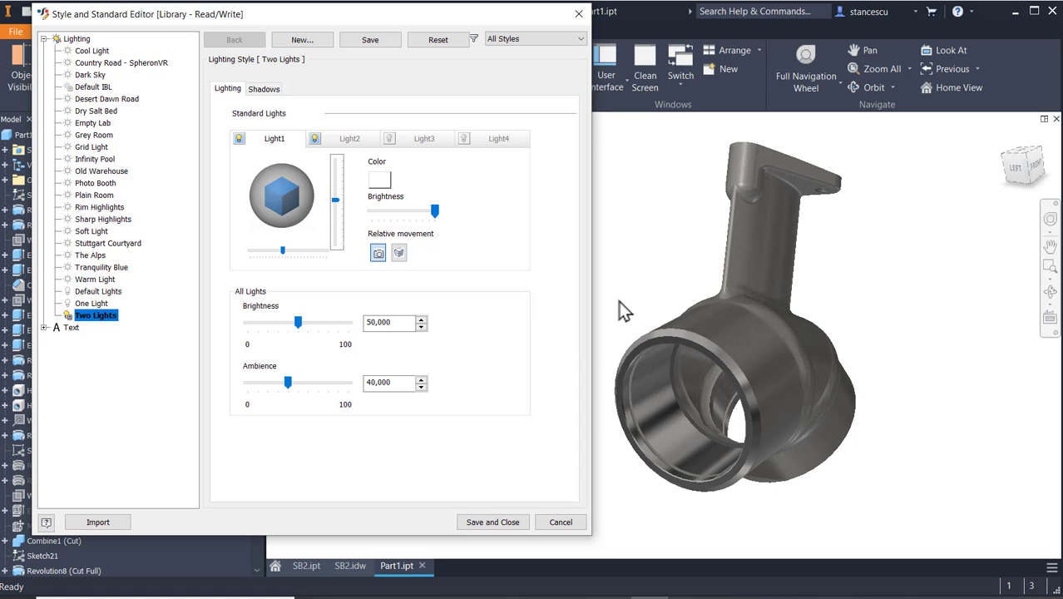
key(Down)
key(Down)
key(Down)
key(Down)
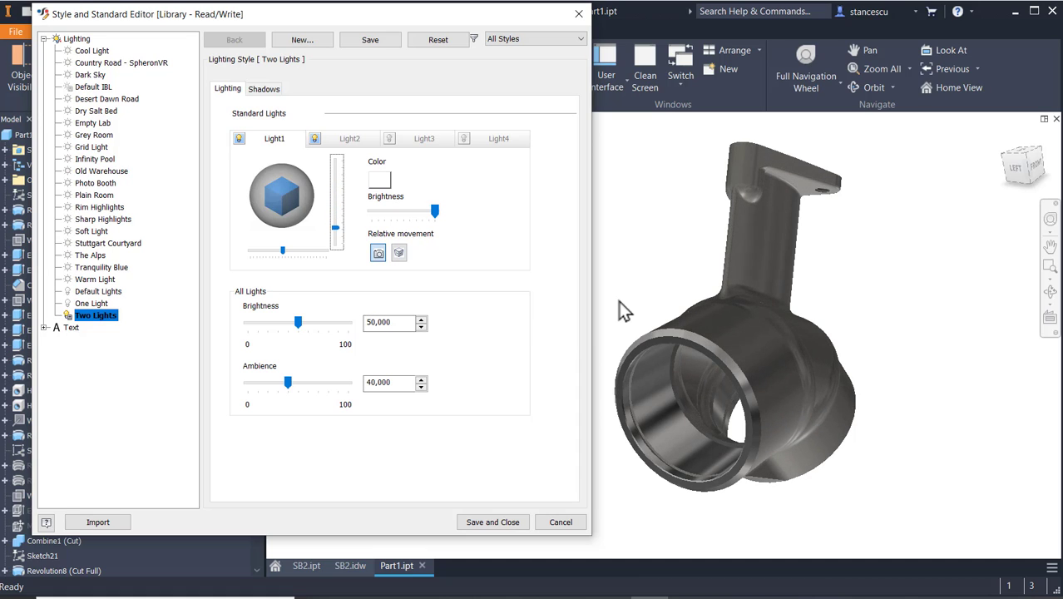
key(Up)
key(Up)
key(Up)
key(Up)
key(Up)
key(Up)
key(Up)
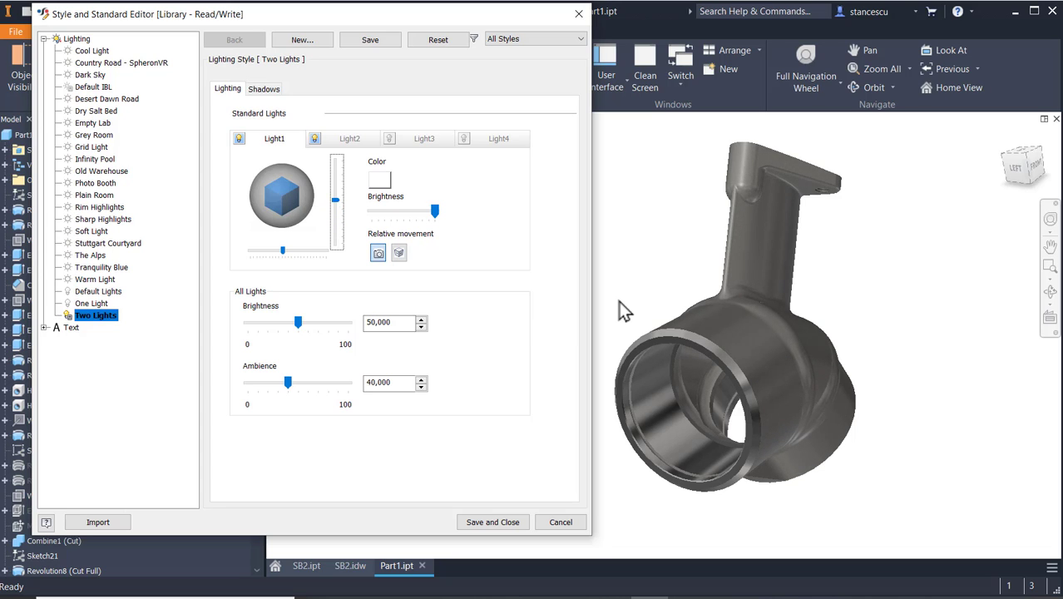
key(Up)
key(Up)
key(Up)
key(Up)
key(Up)
key(Up)
key(Up)
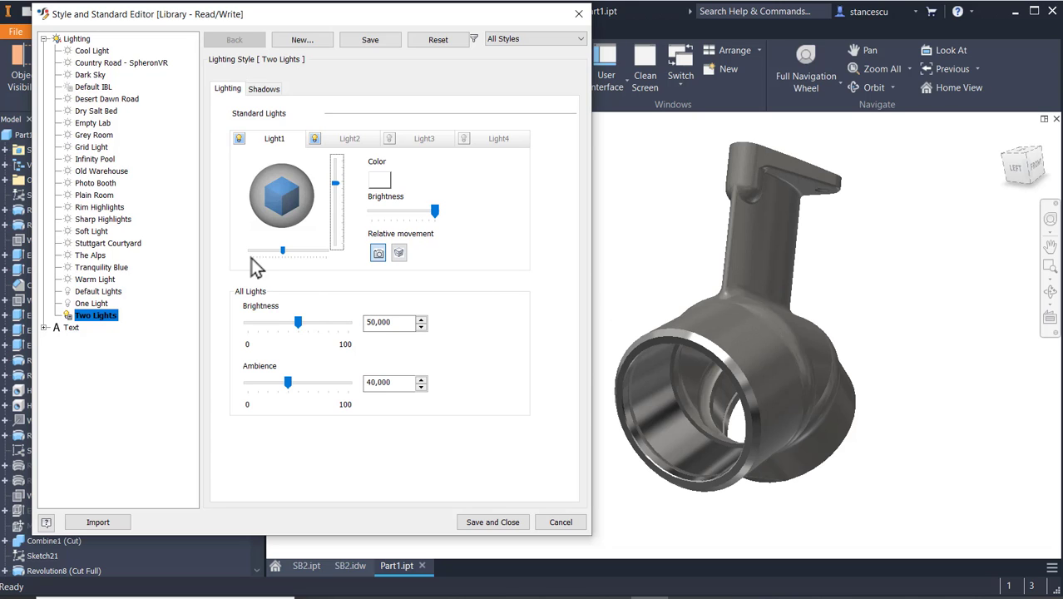
Fine-tune Light1's horizontal position to just short of the middle of its range, keeping the highlight on the opening's rim
click(283, 250)
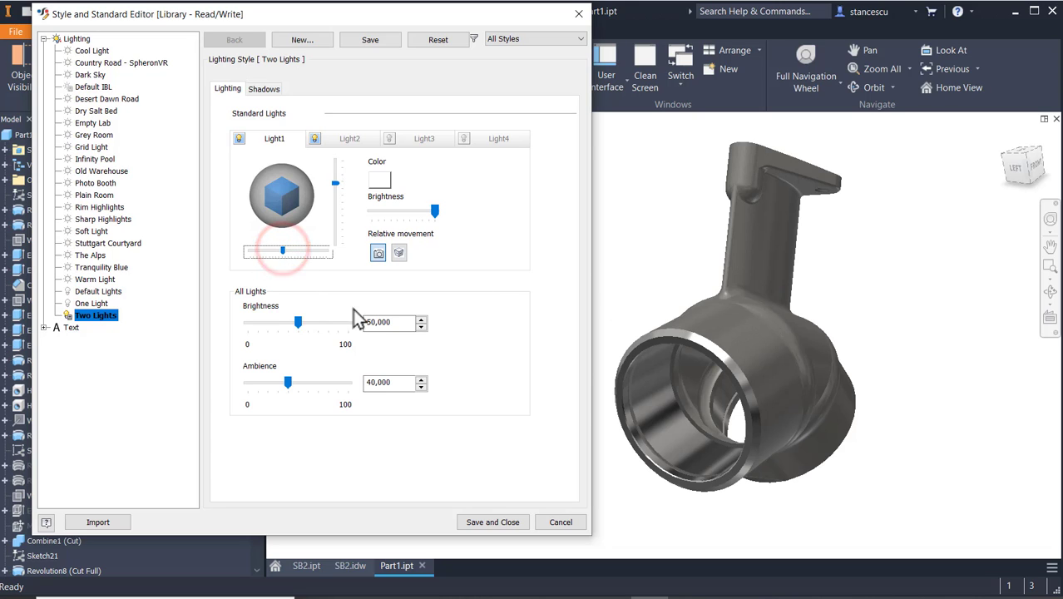
key(Right)
key(Right)
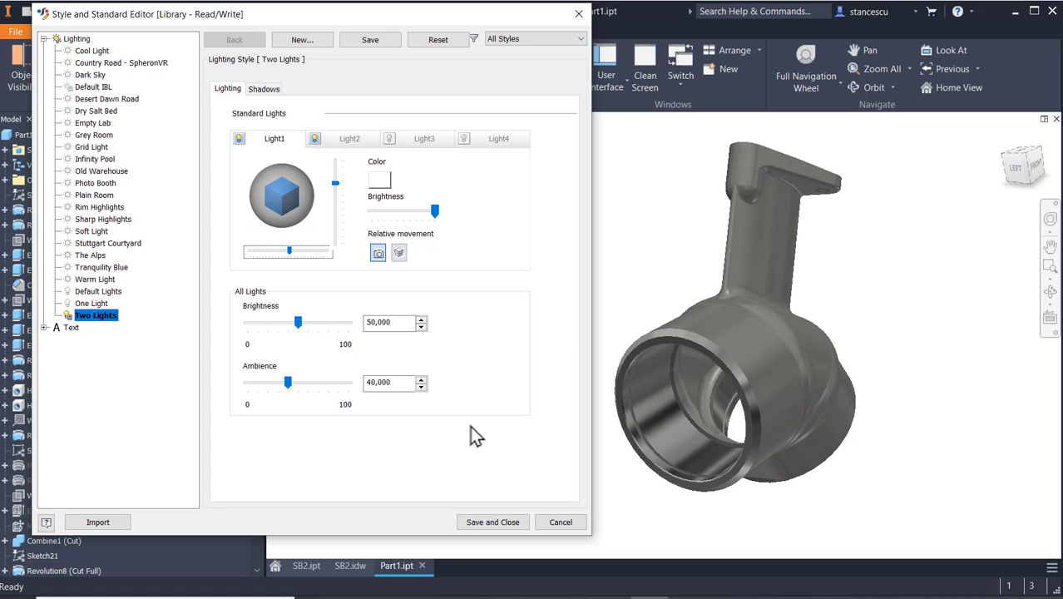
key(Left)
key(Left)
key(Left)
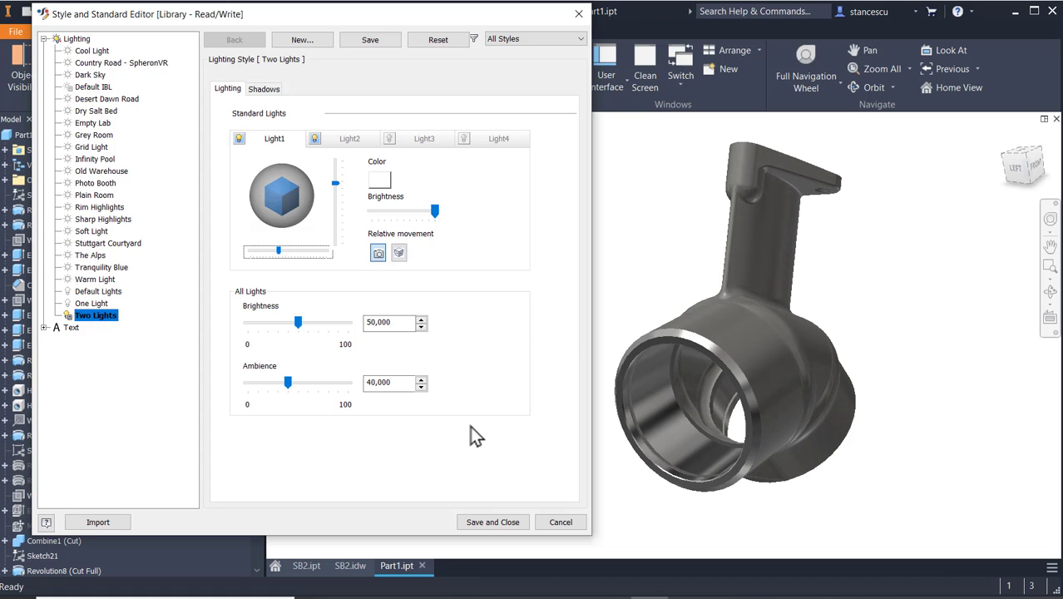
key(Right)
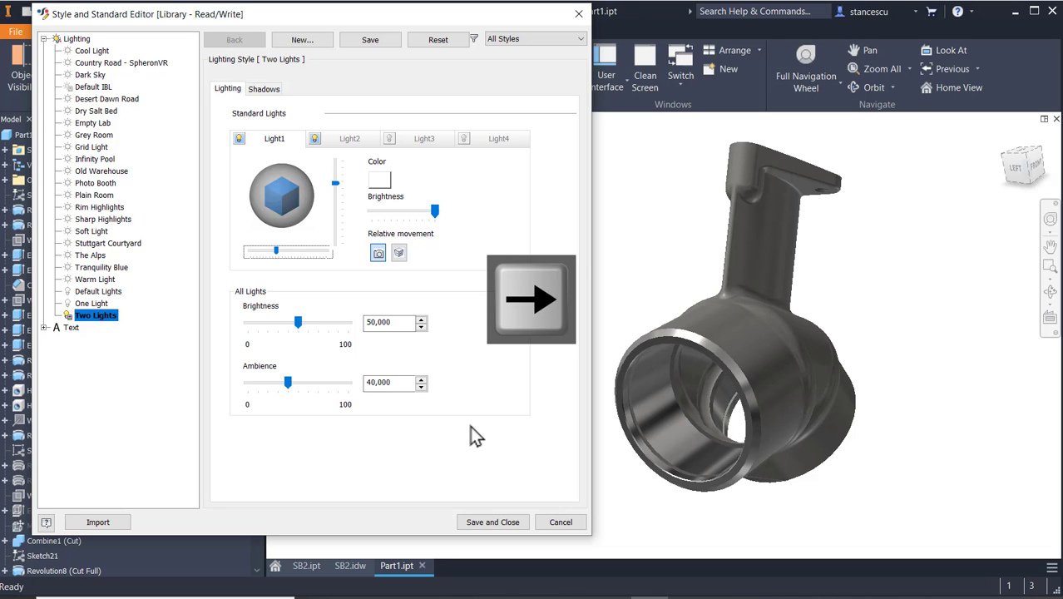
key(Right)
key(Right)
key(Right)
key(Right)
key(Right)
key(Right)
key(Right)
key(Right)
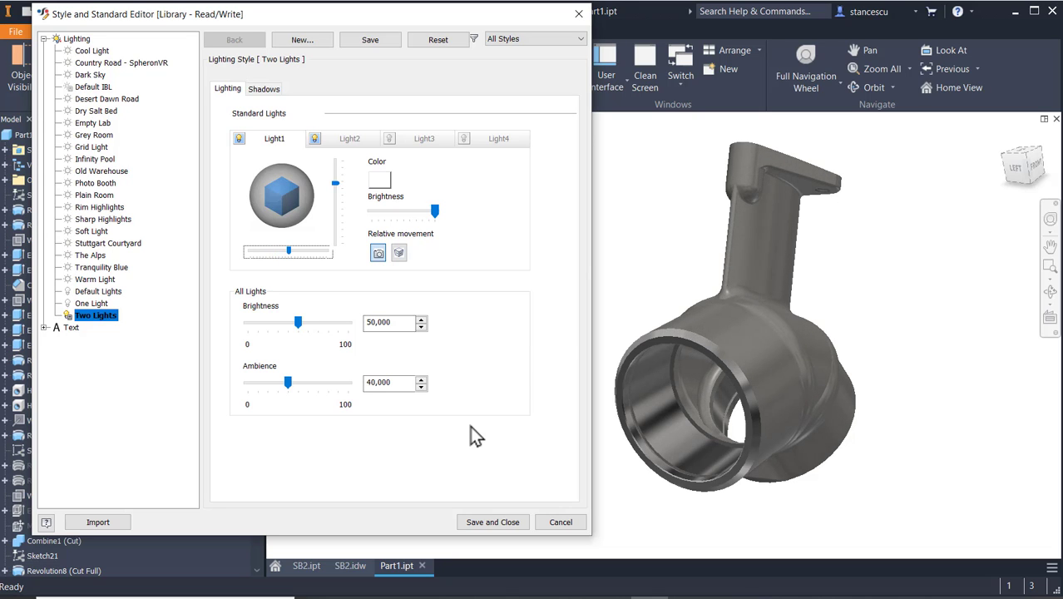
key(Left)
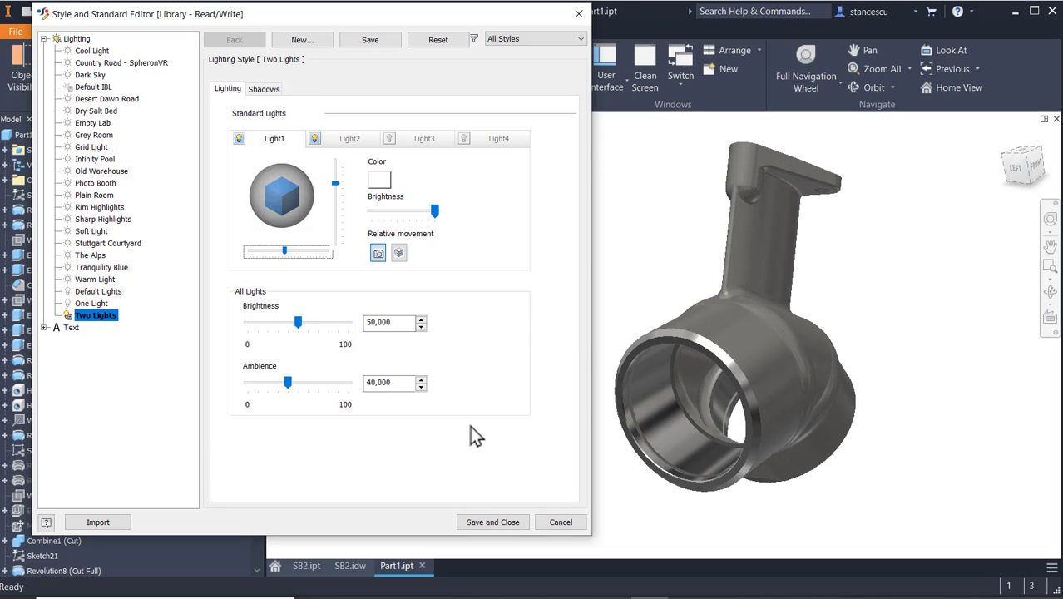
Set the color of Light2 to light yellow to reveal where it illuminates the part
click(342, 139)
click(380, 181)
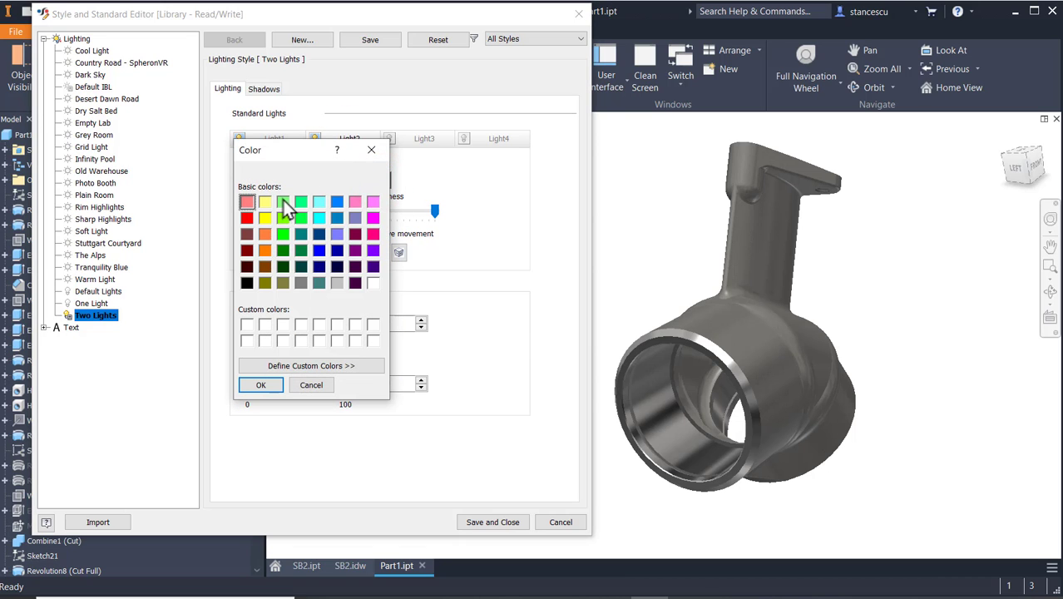
click(265, 202)
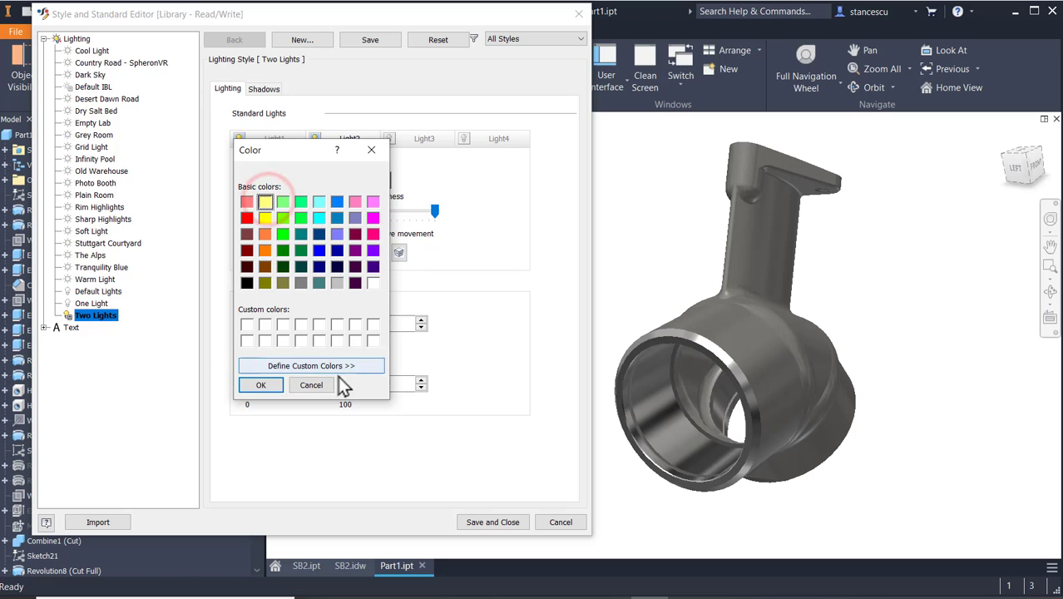
click(261, 385)
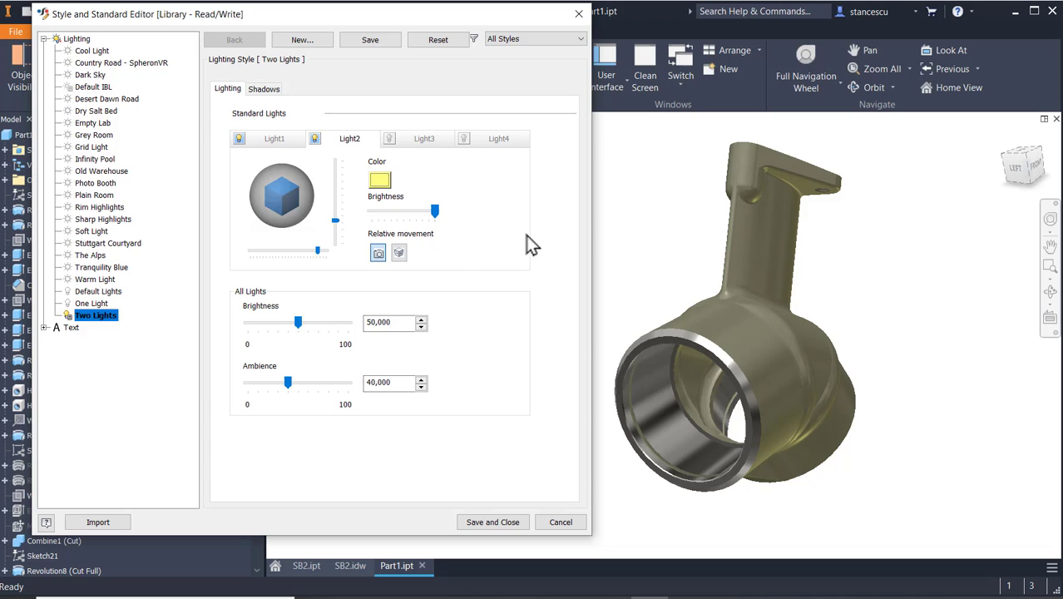
Raise Light2's vertical position into the upper part of its range to light the elbow body from above
click(335, 221)
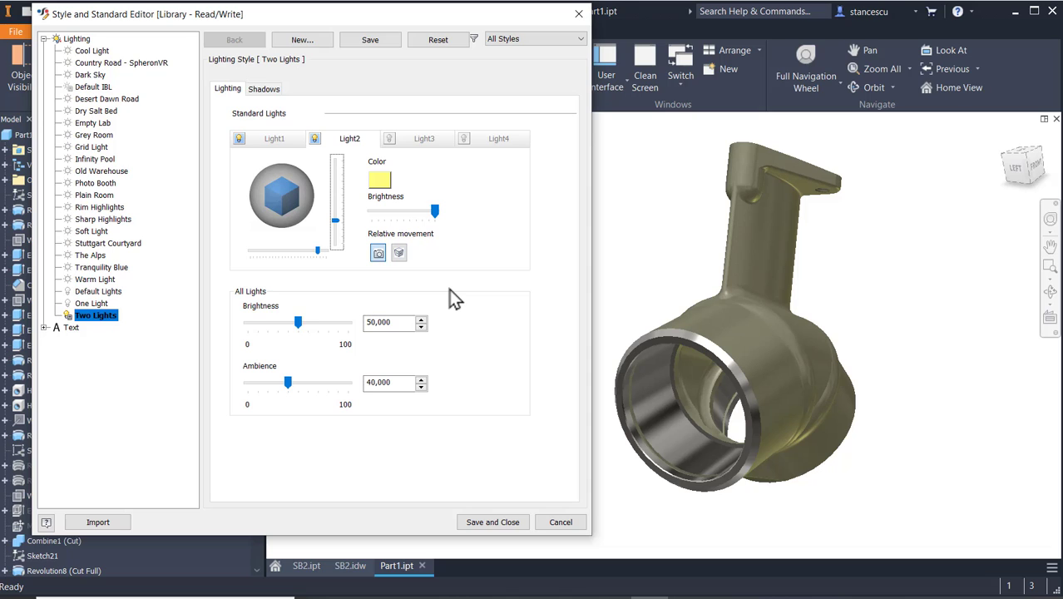
key(Up)
key(Up)
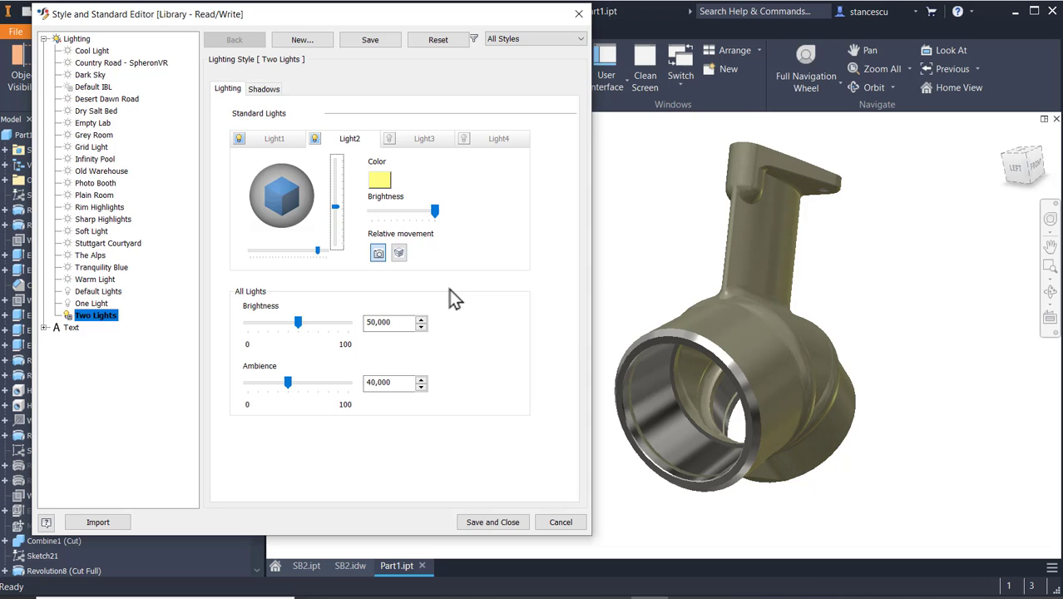
key(Up)
key(Up)
key(Up)
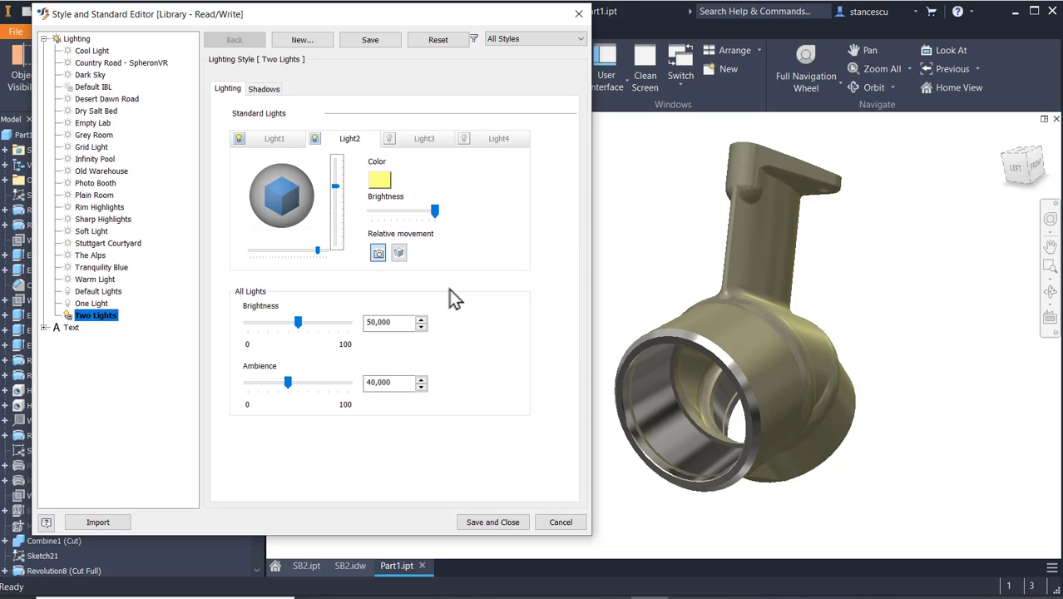
key(Down)
key(Up)
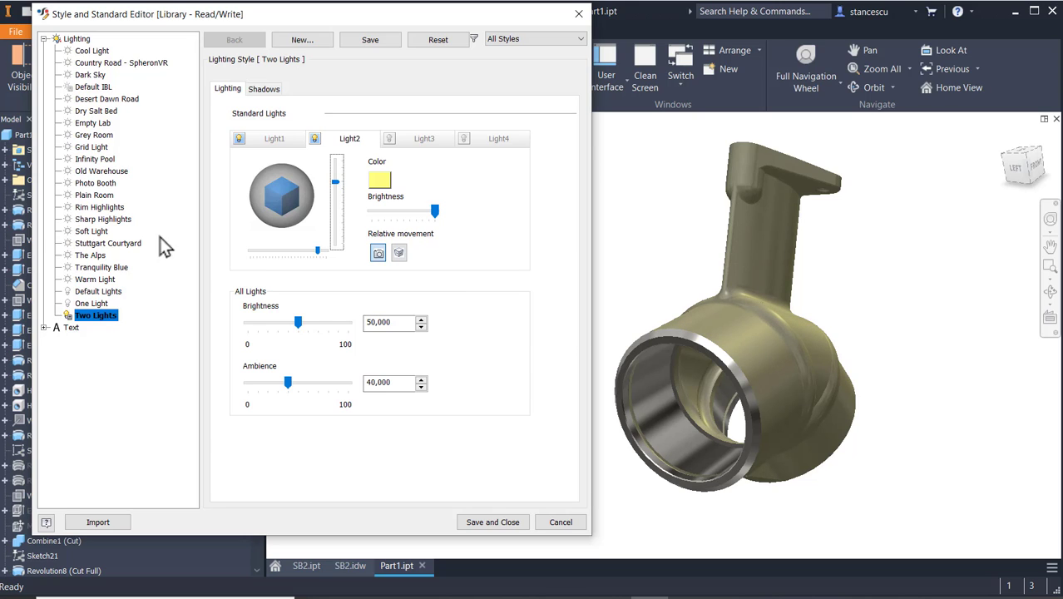
Reduce Light2's horizontal position to about three quarters of its range so the elbow body is lit more strongly
click(317, 251)
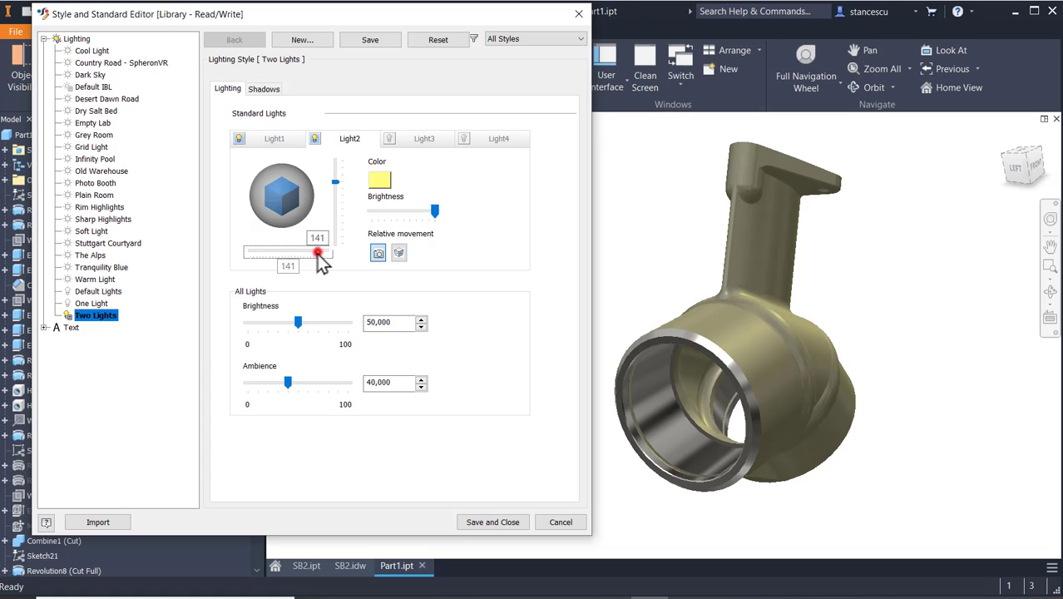
key(Left)
key(Left)
key(Left)
key(Left)
key(Left)
key(Left)
key(Left)
key(Left)
key(Left)
key(Left)
key(Left)
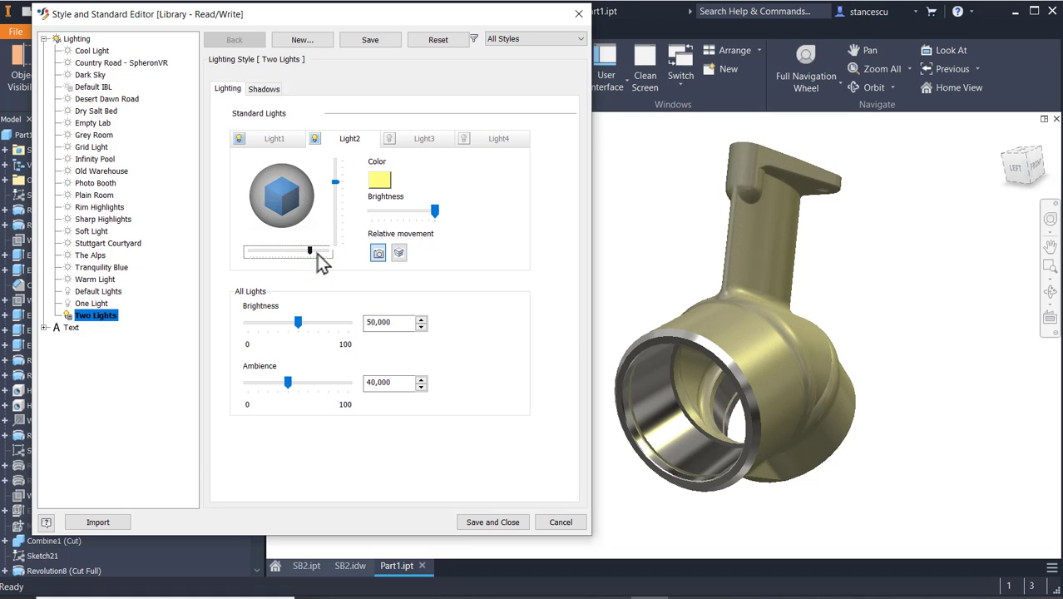
key(Right)
Set Light2's color to white, then save the Two Lights style and close the style editor
click(382, 185)
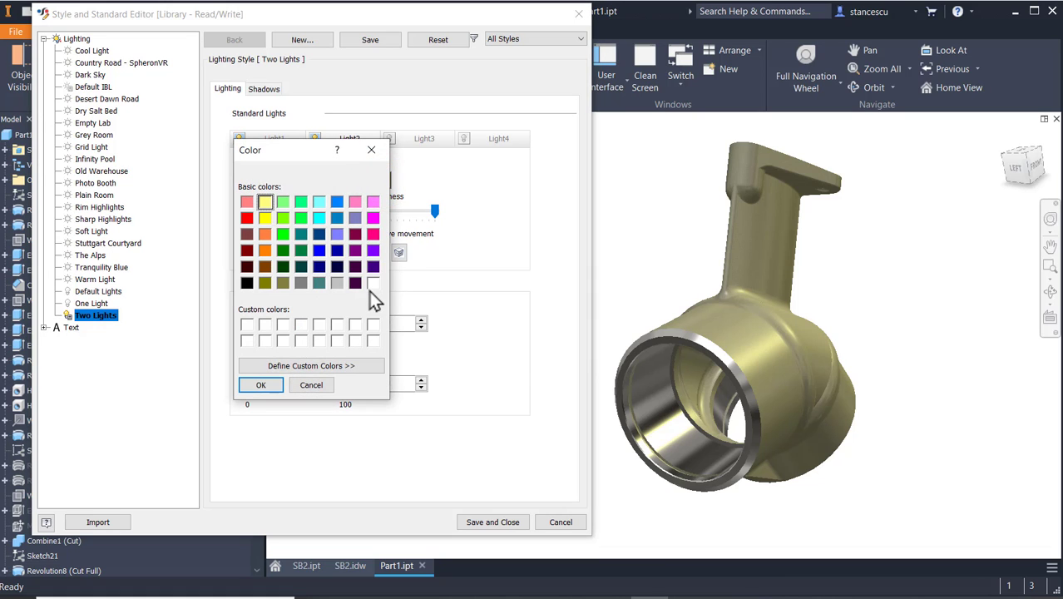
click(373, 284)
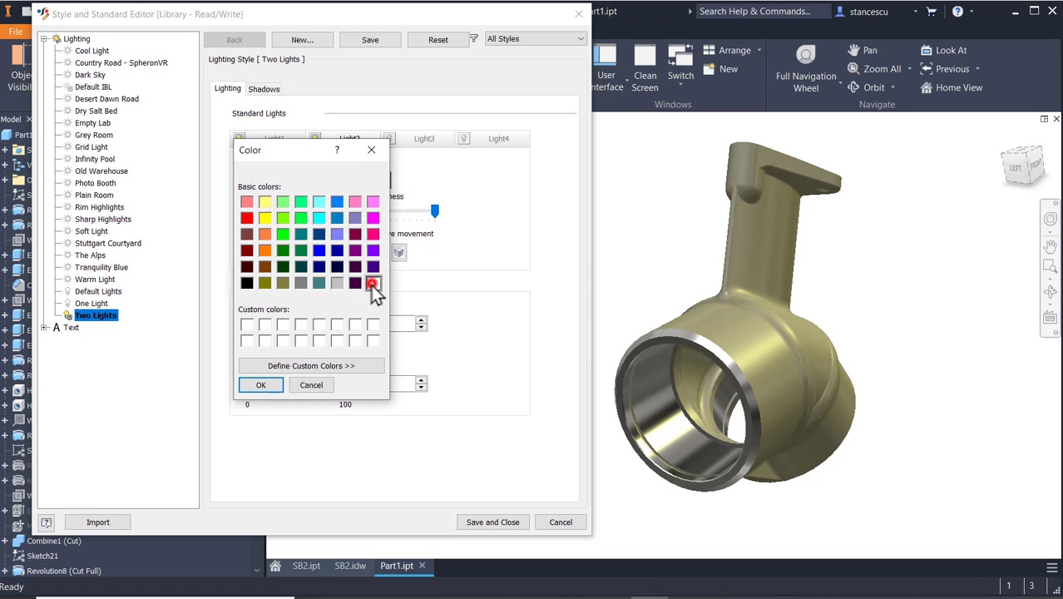
click(263, 388)
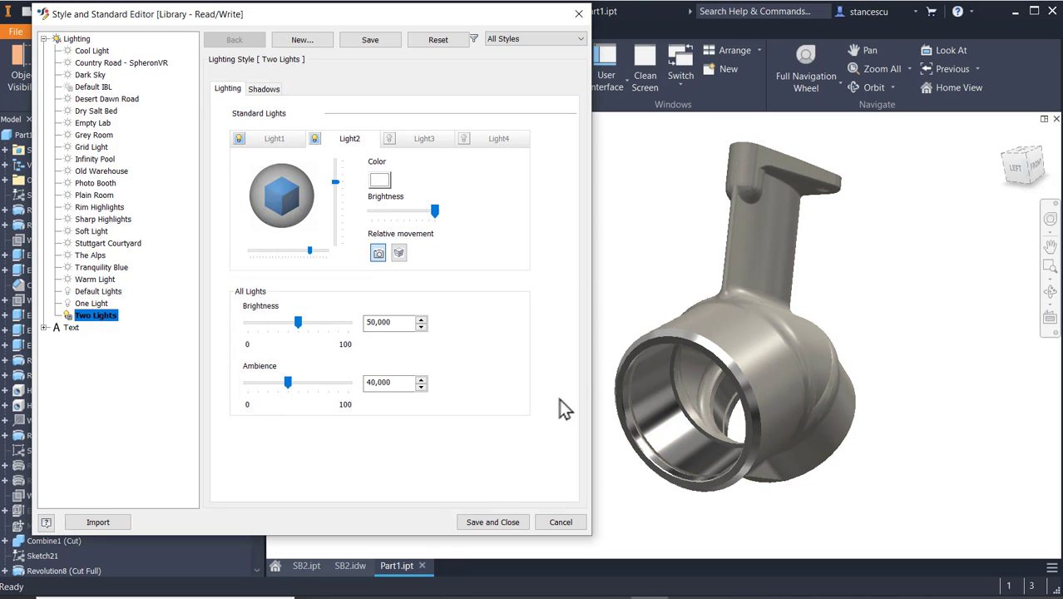
click(489, 528)
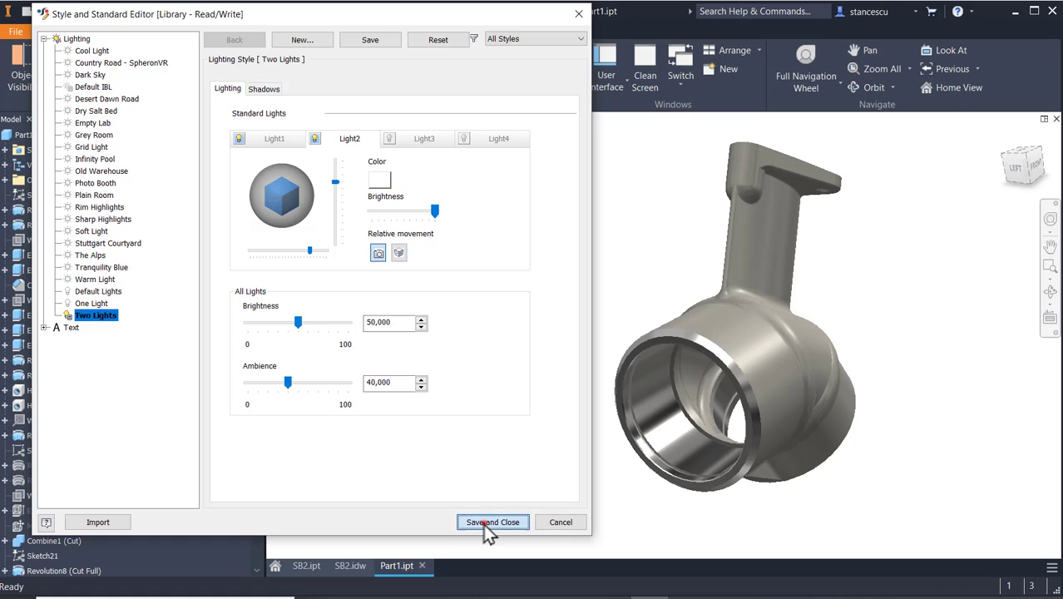